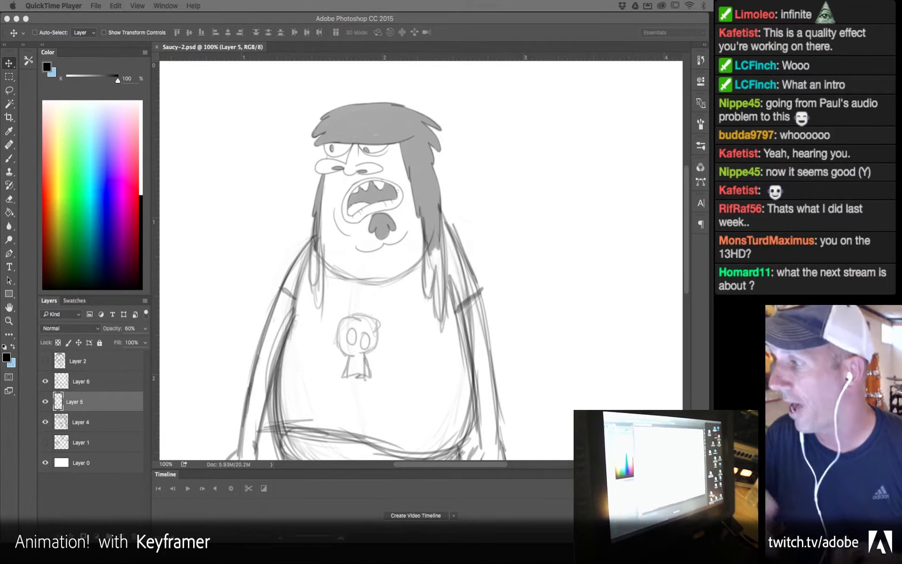
Step: Switch from Photoshop to Saucy-model.fla in Animate and step through the first few frames of its timeline
click(506, 24)
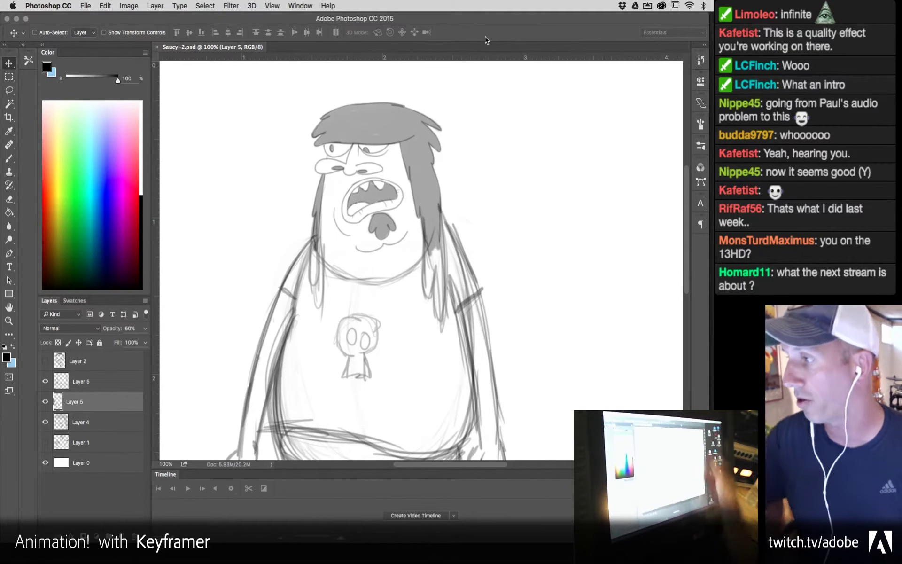
mouse_move(488, 21)
mouse_down()
mouse_move(497, 53)
mouse_move(489, 15)
mouse_up()
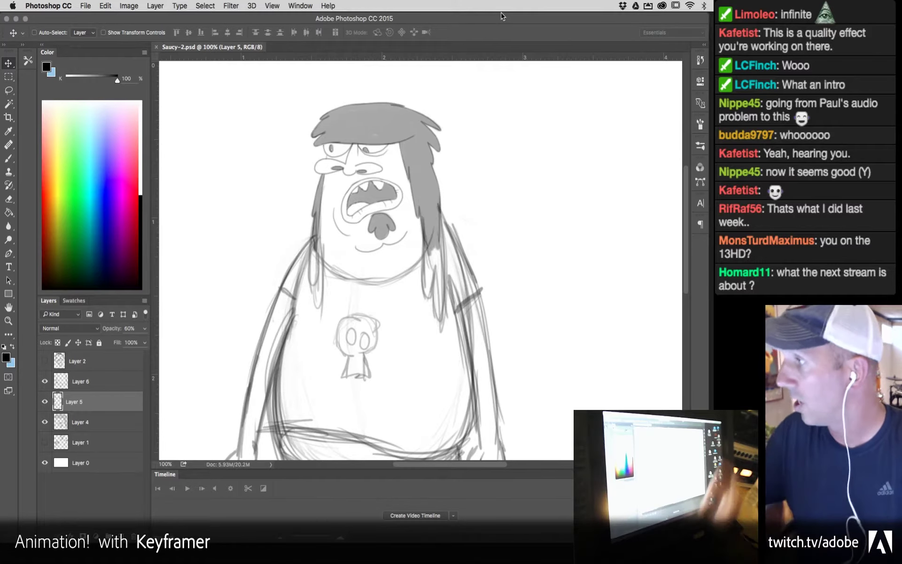
drag(535, 20, 546, 59)
click(526, 30)
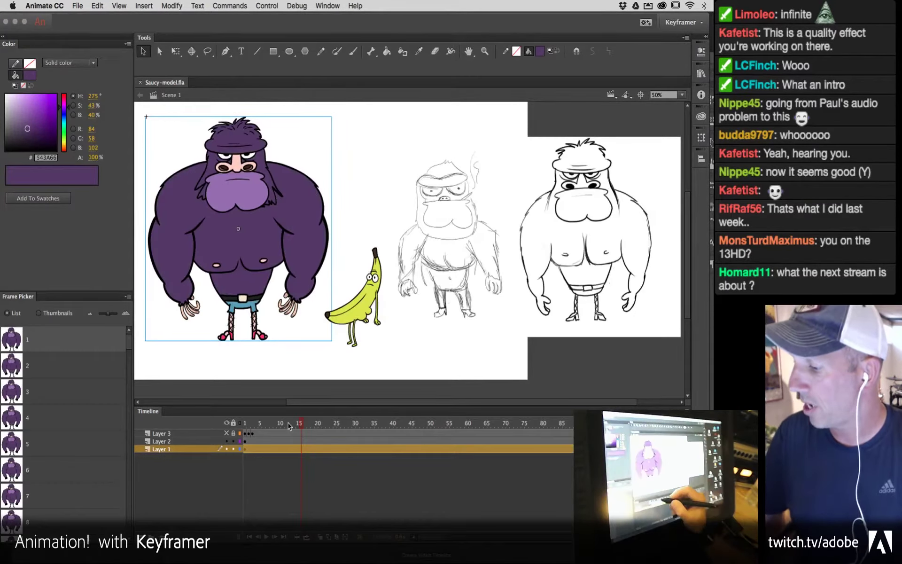
click(246, 424)
key(period)
key(period)
key(period)
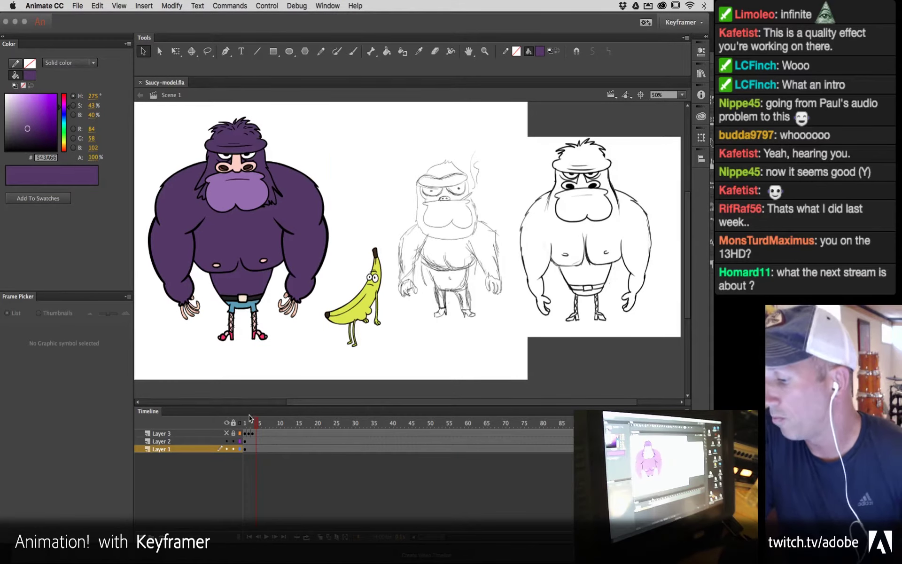
Step: Switch to Finder, browse to Projects, Buttnana & Saucy, Episodes, Pilot, and open Storyboard-pilot.fla in Animate
click(75, 5)
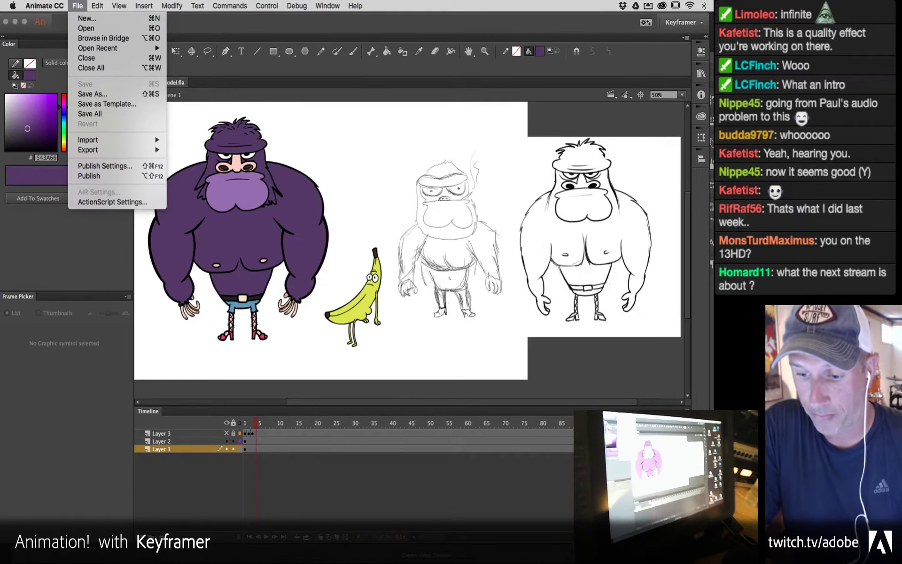
key(Escape)
drag(0, 164, 397, 109)
scroll(143, 158, up, 5)
scroll(143, 160, down, 2)
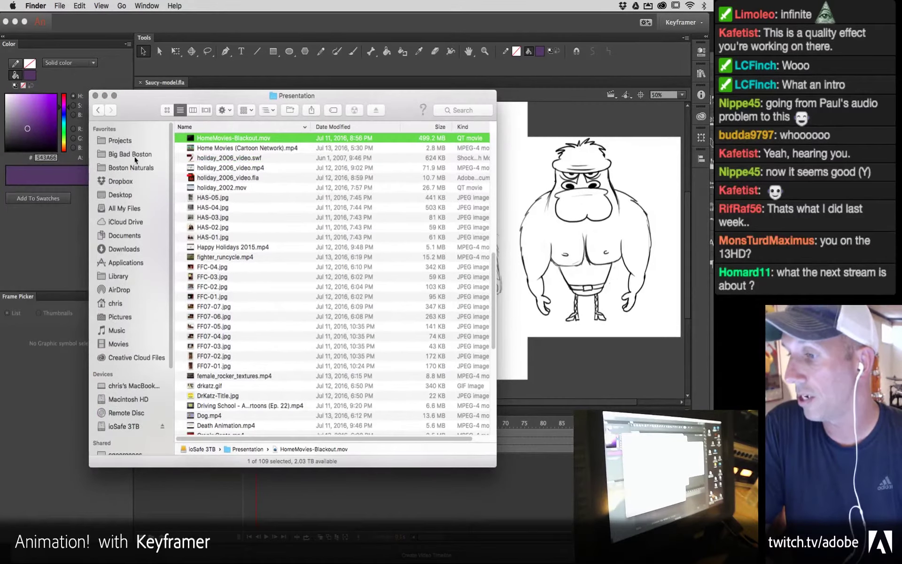
click(126, 155)
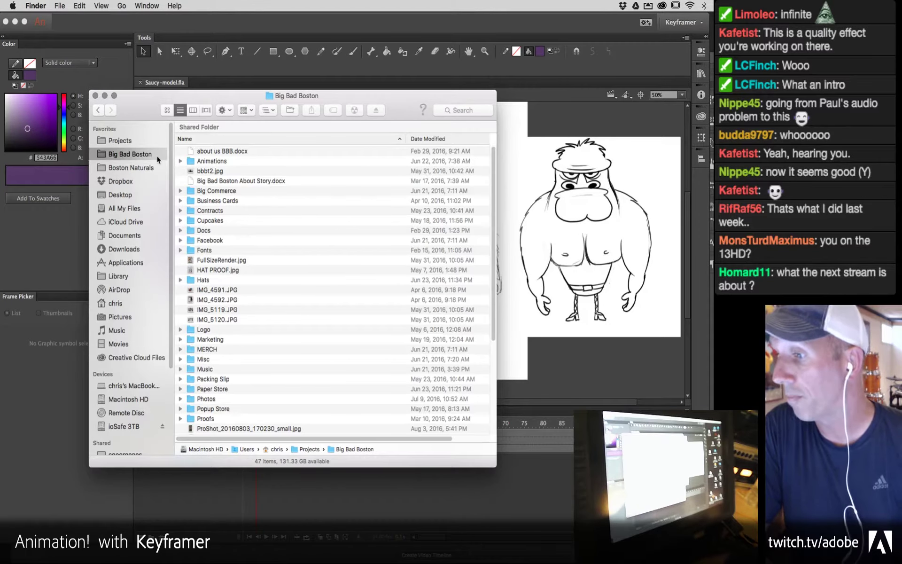
click(126, 141)
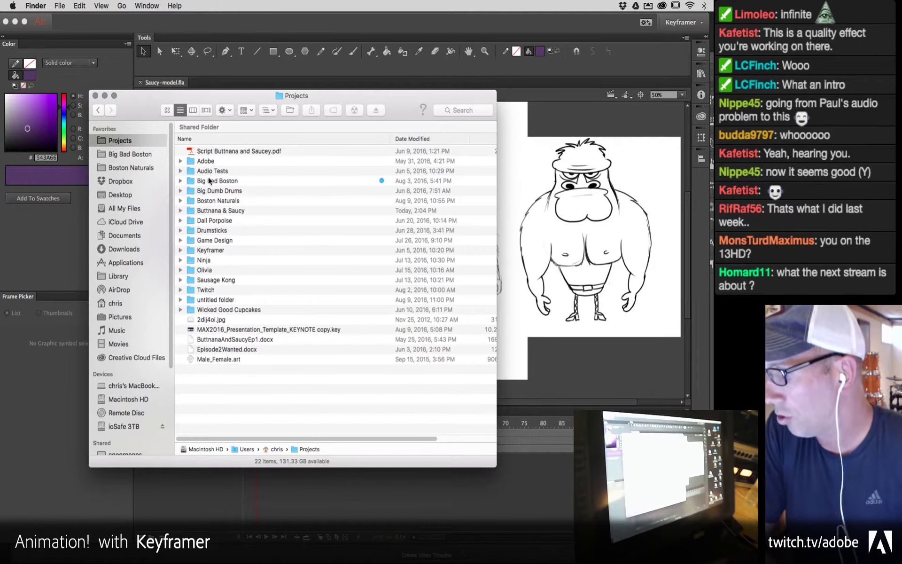
double_click(210, 209)
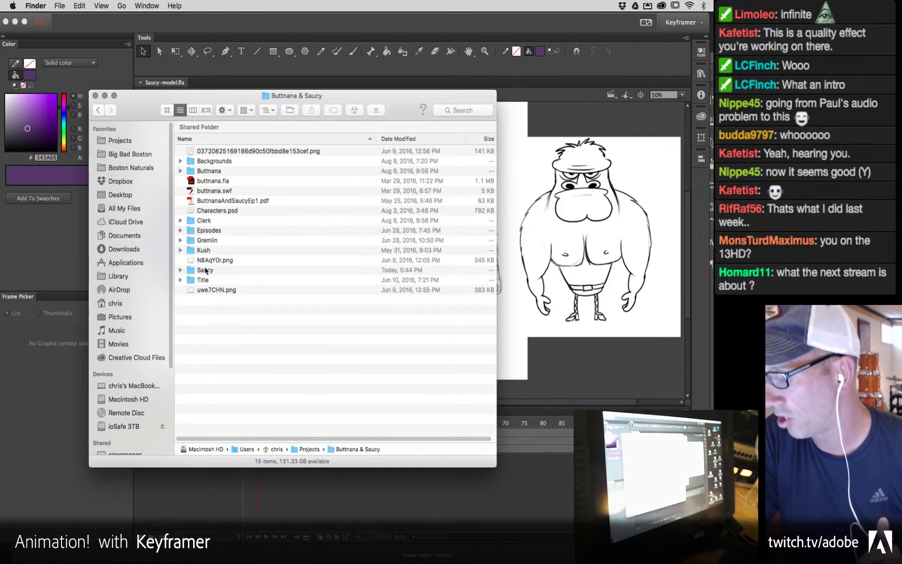
double_click(212, 231)
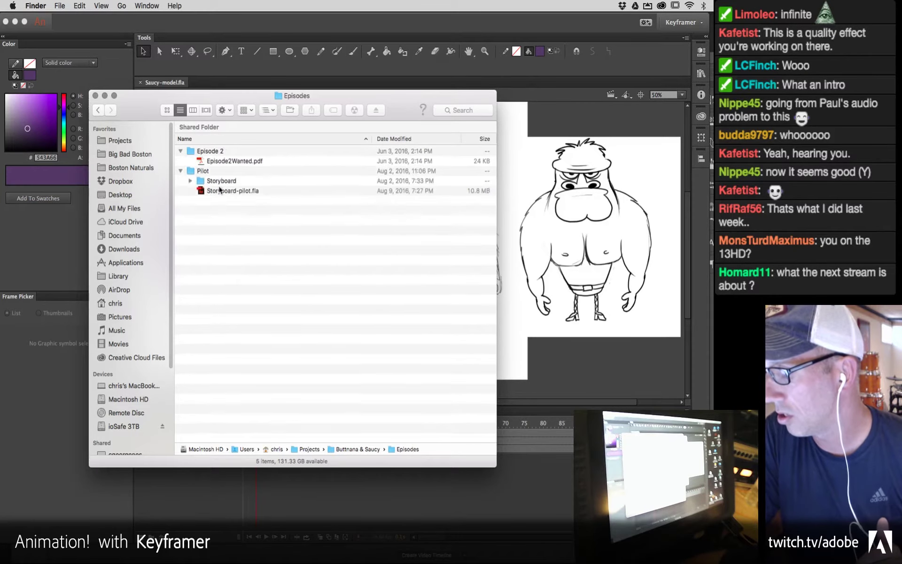
double_click(200, 171)
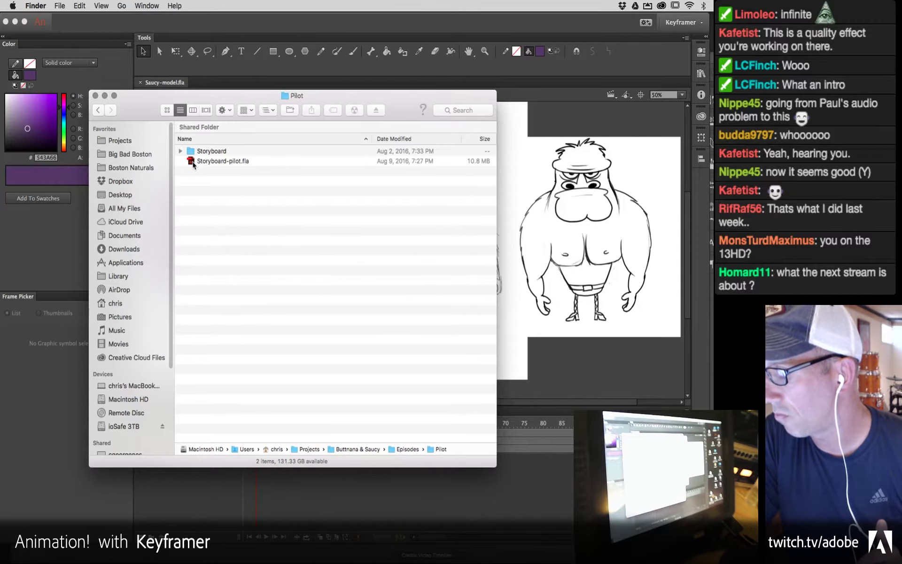
double_click(193, 161)
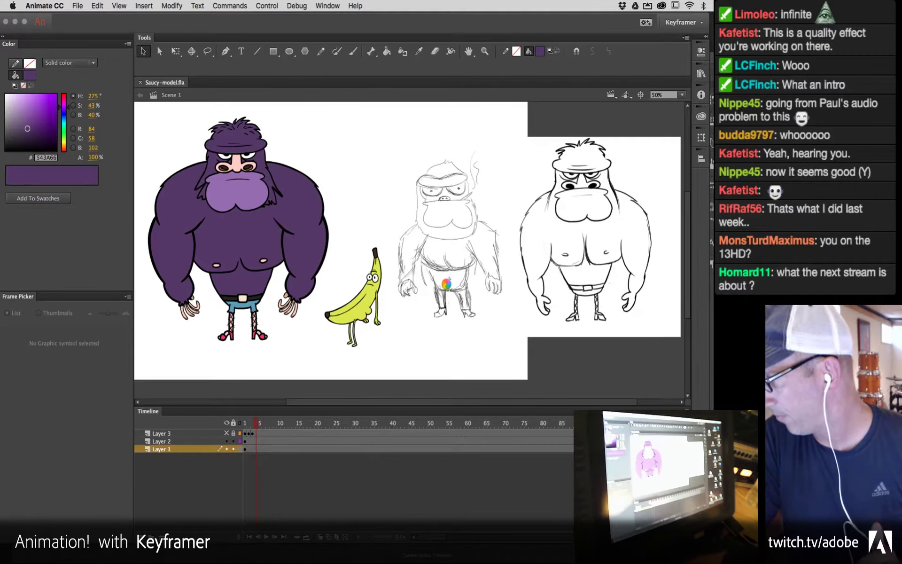
Step: Review the storyboard frame by frame from the store counter scene at frame 40 to the shot of the alarm button
click(384, 423)
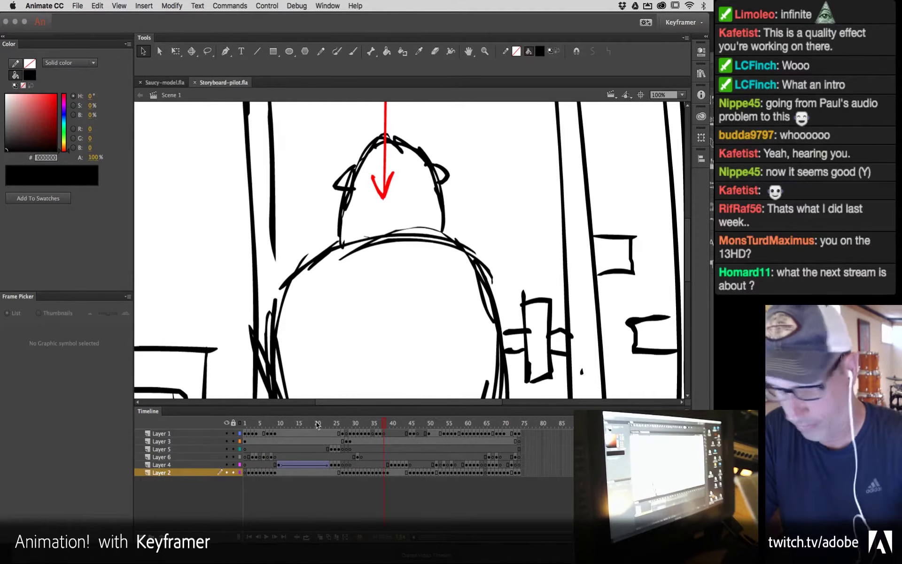
key(super+minus)
mouse_move(318, 425)
mouse_down()
mouse_move(242, 425)
mouse_move(394, 433)
mouse_up()
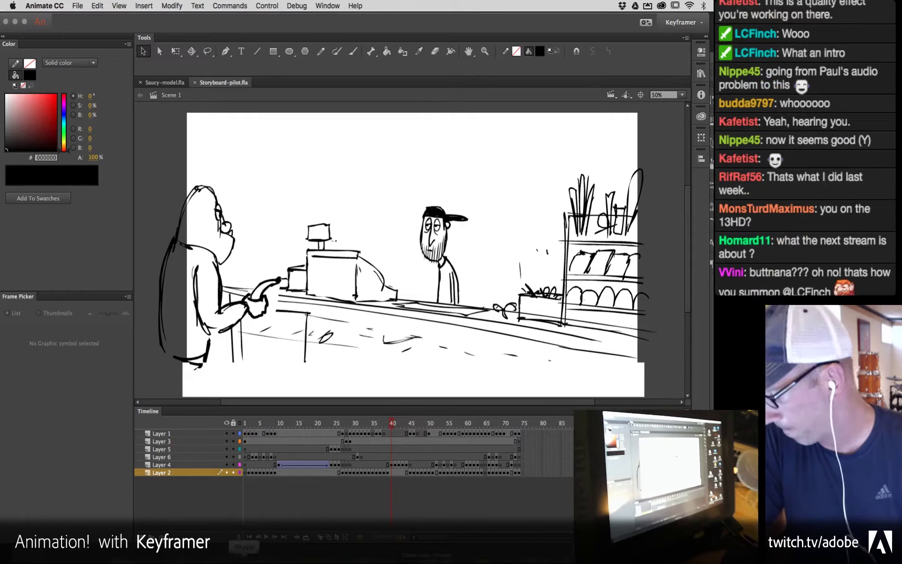
mouse_move(242, 547)
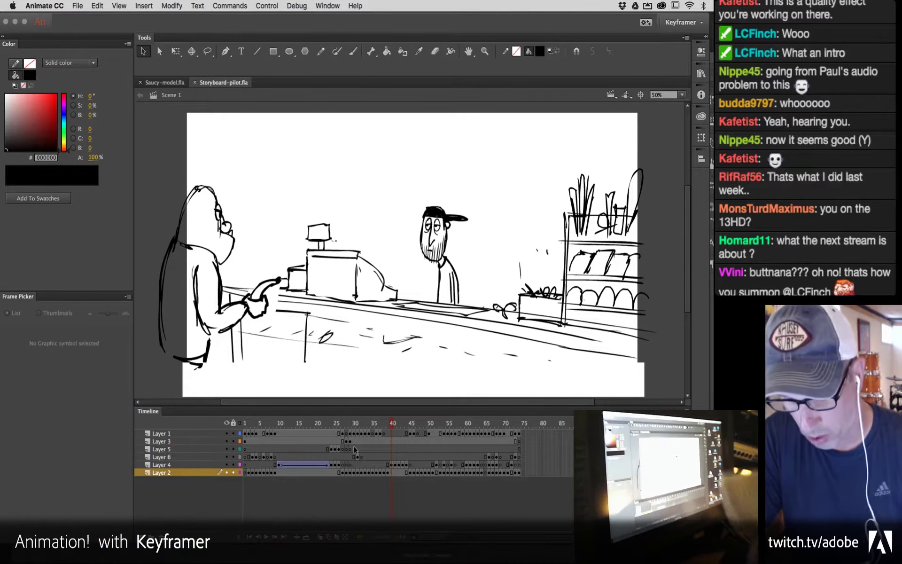
key(period)
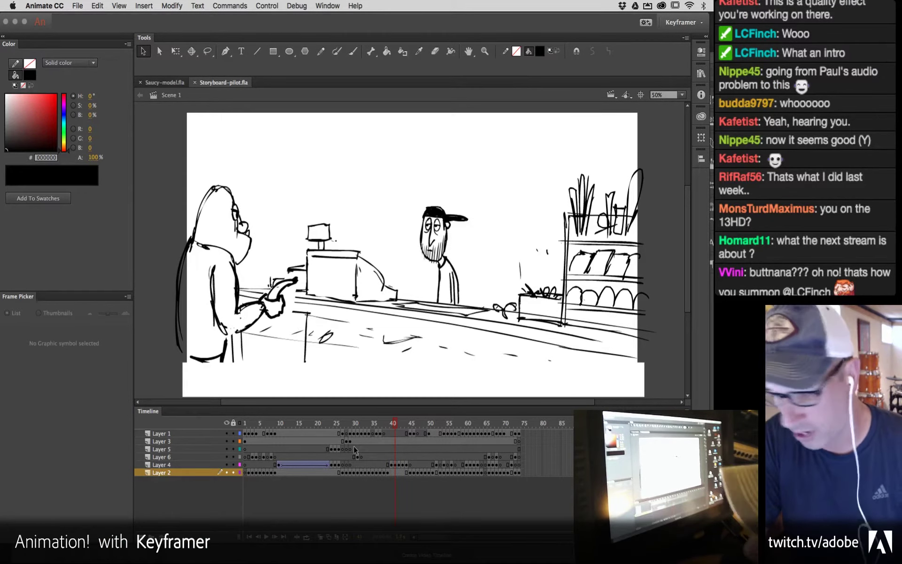
key(period)
key(period)
key(period)
key(period)
key(period)
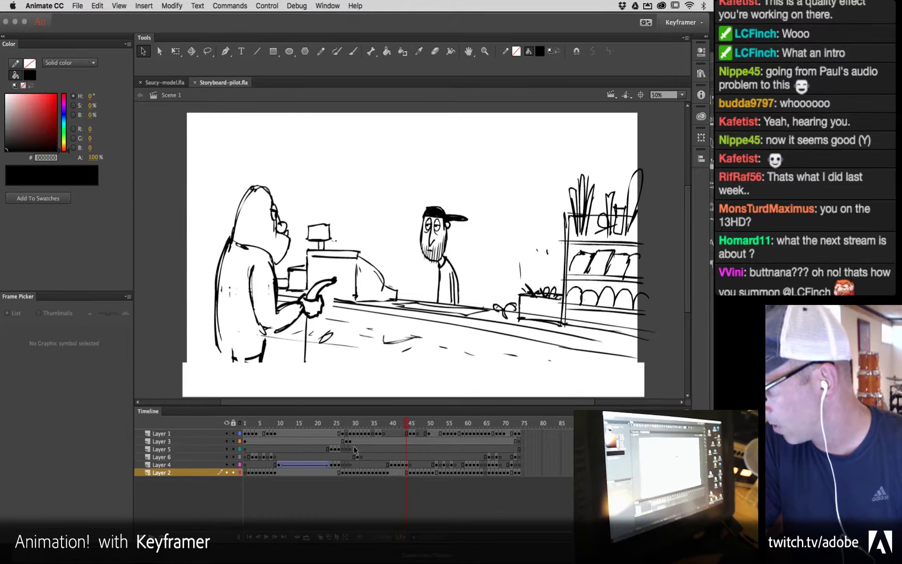
key(period)
key(period)
key(period)
key(period)
key(period)
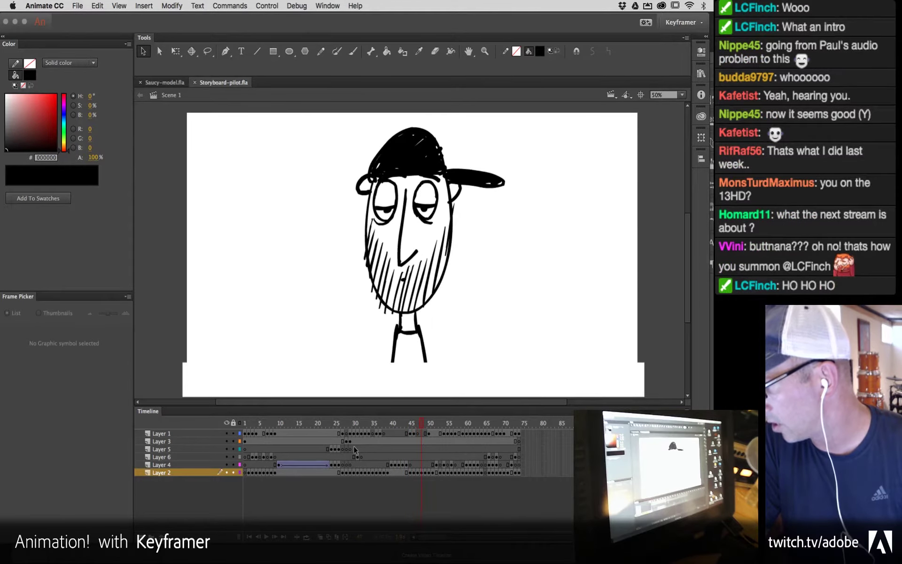
key(period)
key(period)
key(period)
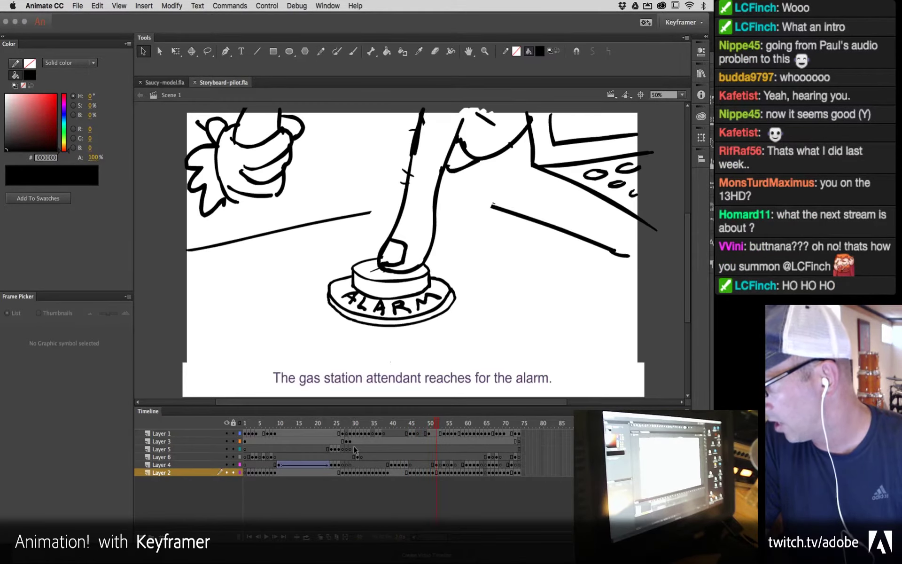
Step: Step forward and back through the storyboard frames between the alarm shot and the "They run out," panel
key(comma)
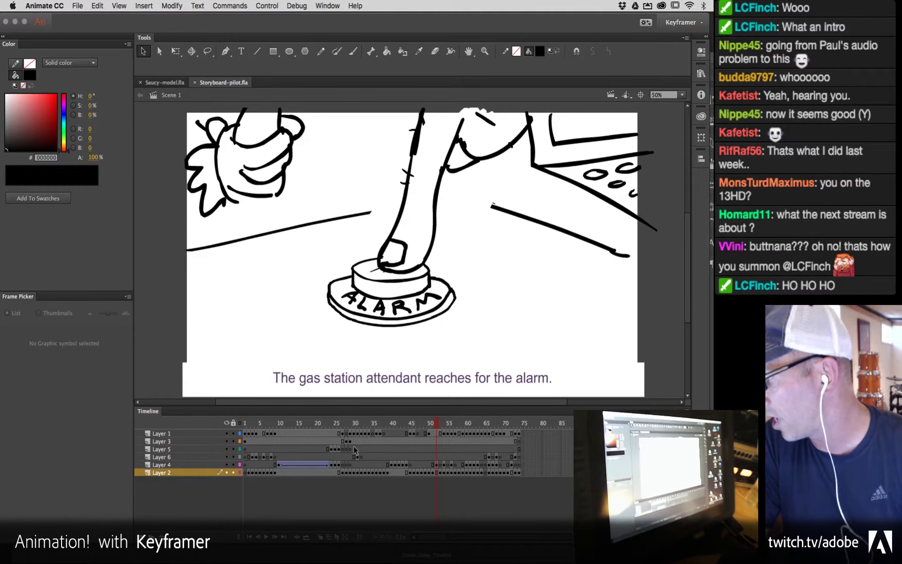
key(period)
key(period)
key(period)
key(period)
key(period)
key(period)
key(period)
key(period)
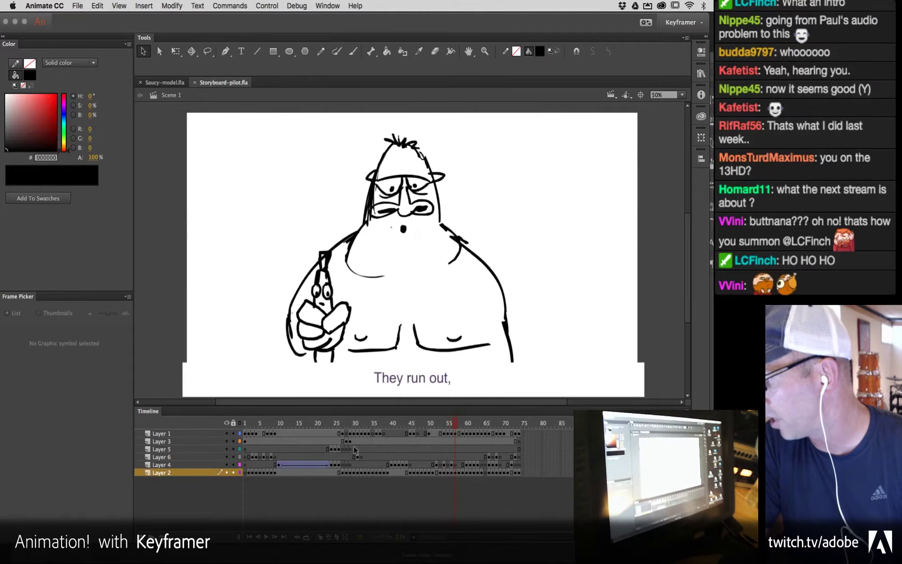
key(comma)
key(comma)
key(period)
key(period)
key(period)
key(comma)
key(comma)
key(comma)
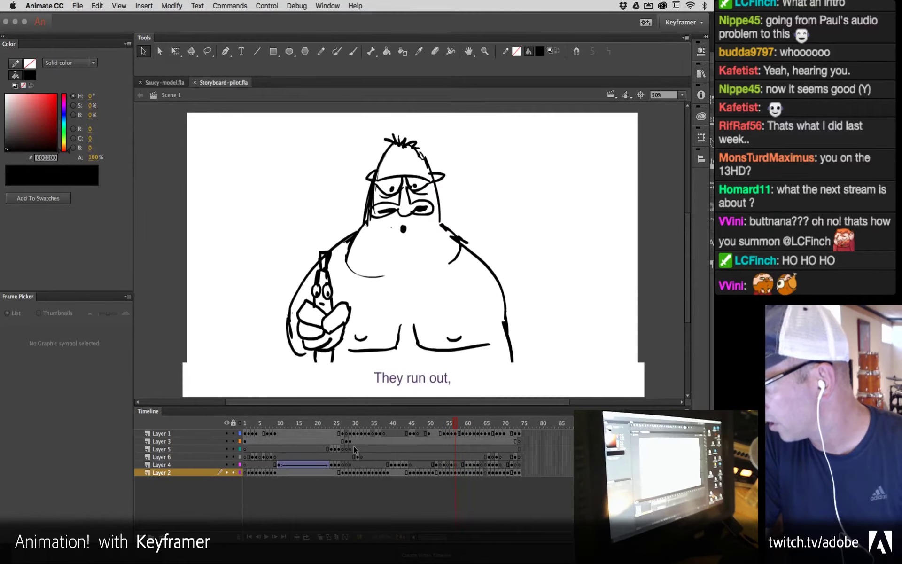
key(comma)
key(comma)
key(comma)
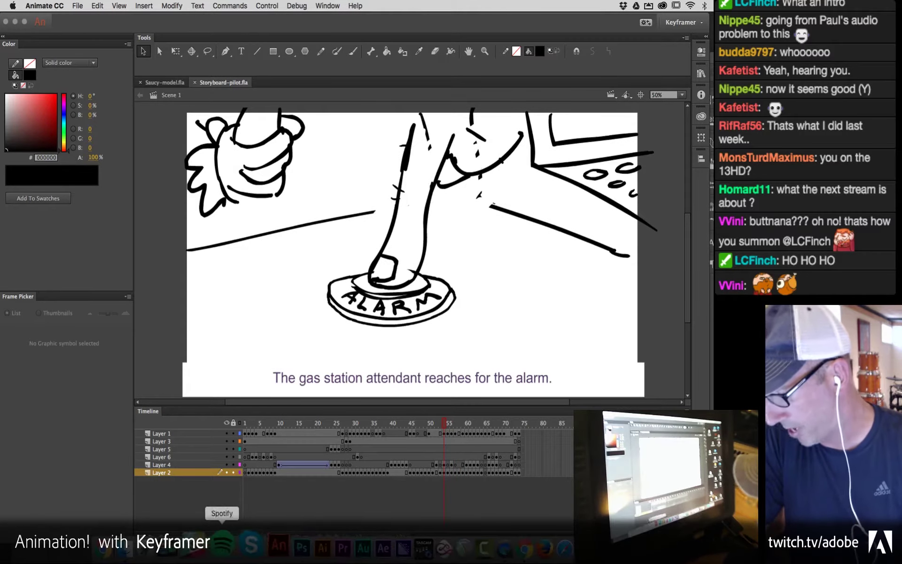
Step: In Finder, return to the Buttnana & Saucy folder, examine the files in its Saucy and Buttnana subfolders, and close the window
click(141, 557)
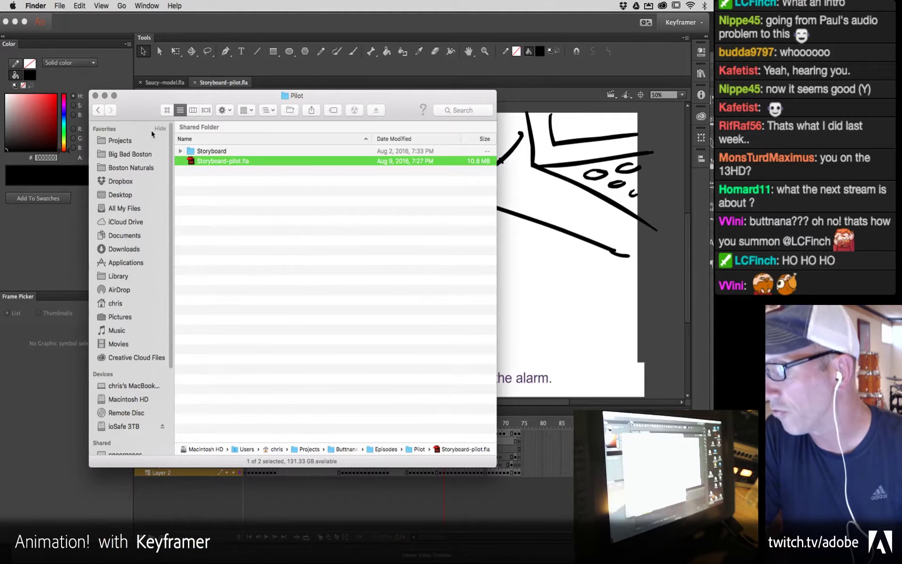
click(99, 111)
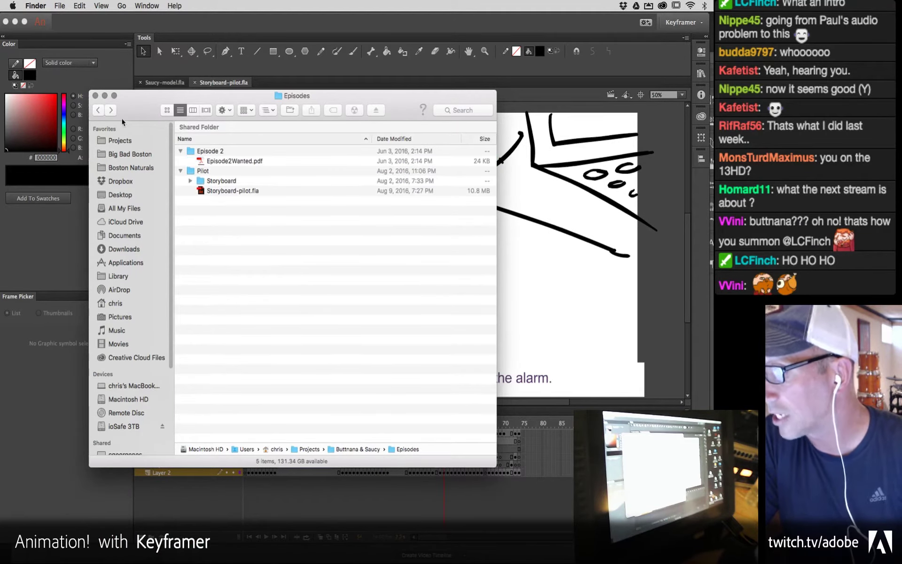
click(99, 111)
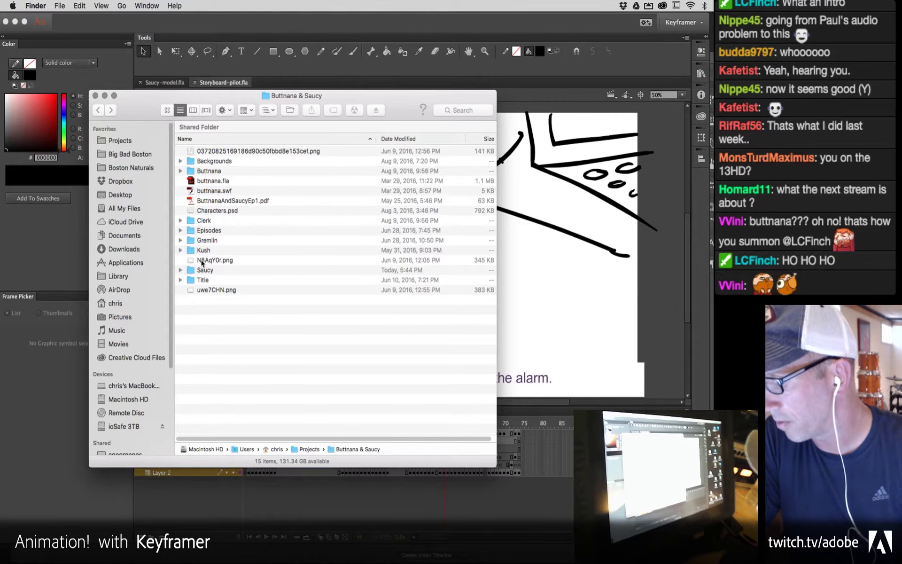
click(181, 270)
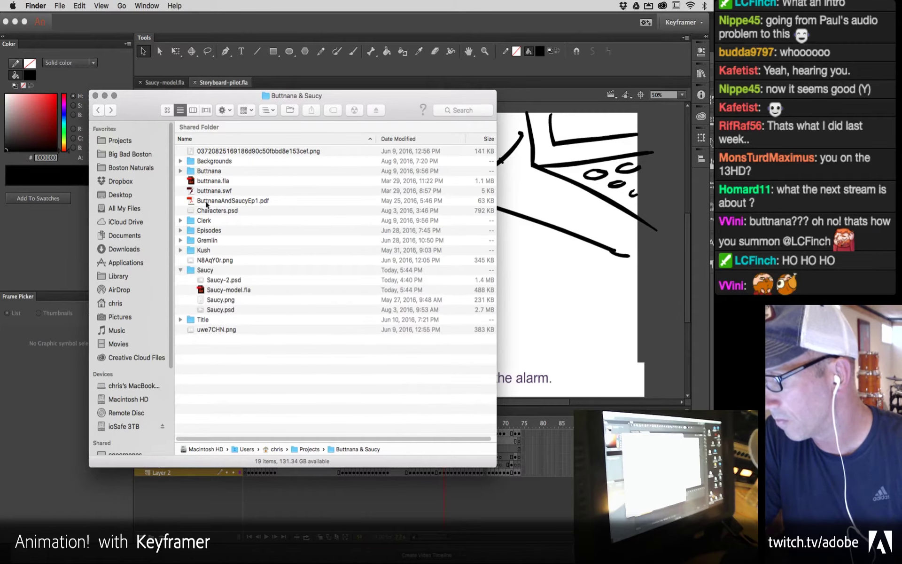
click(181, 172)
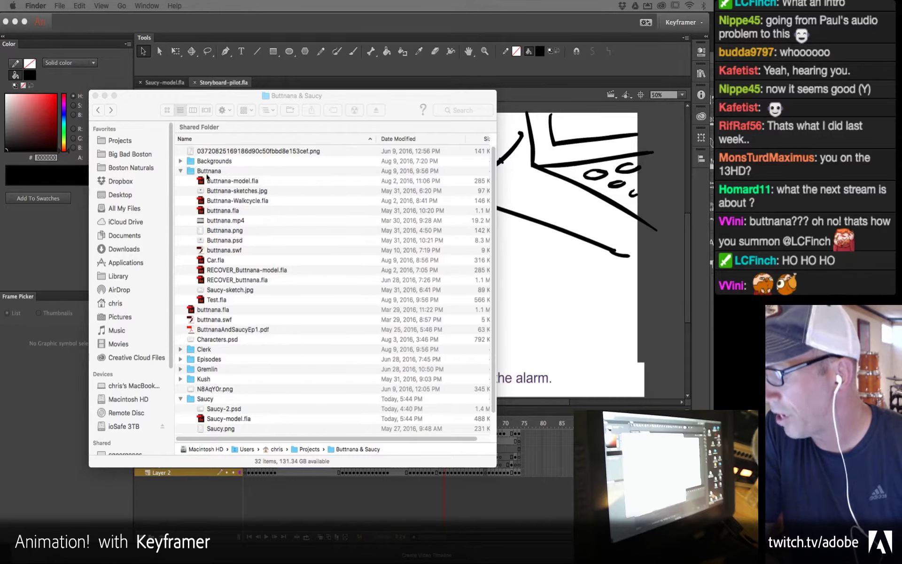
click(190, 173)
click(191, 173)
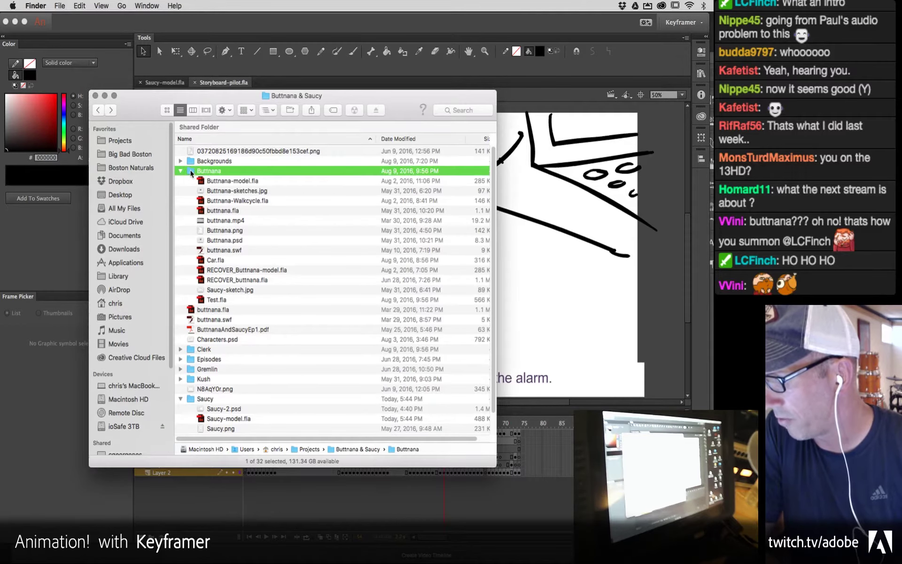
click(223, 292)
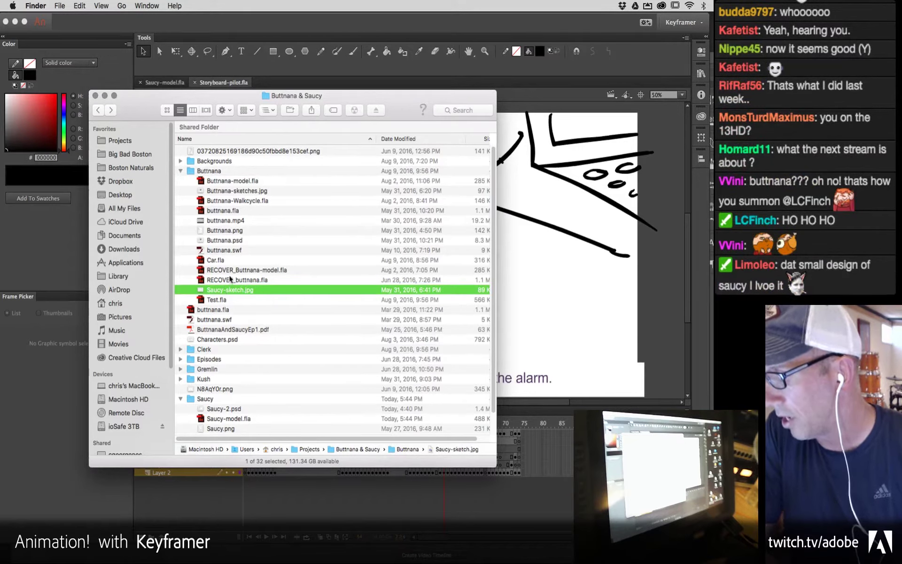
click(210, 329)
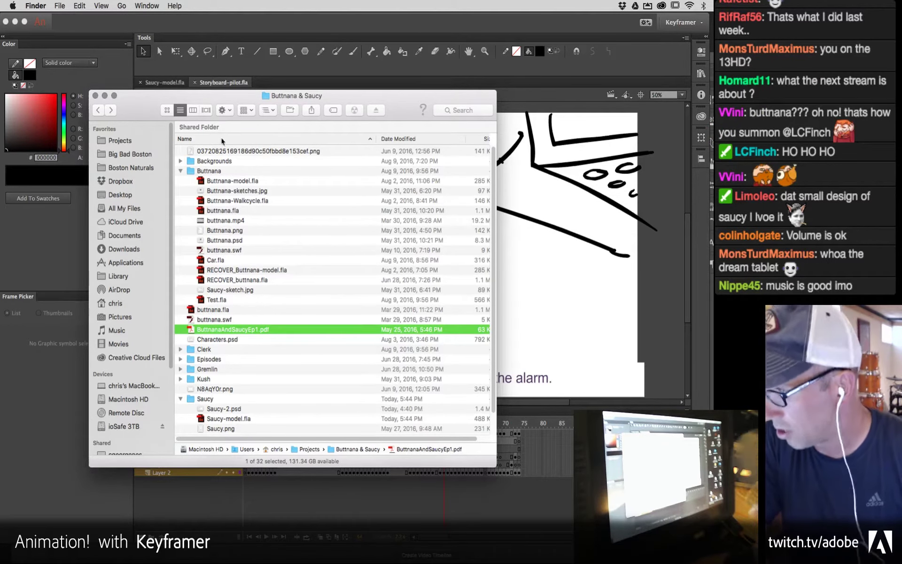
drag(144, 99, 306, 140)
key(super+w)
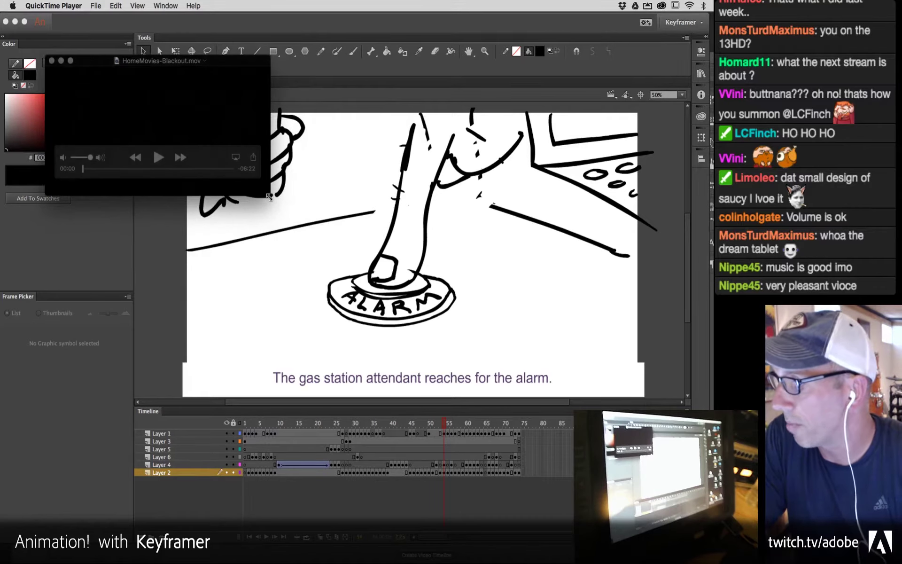
Step: Enlarge the HomeMovies-Blackout.mov window in QuickTime Player and move it into the corner of the screen beneath the menu bar
drag(269, 194, 630, 362)
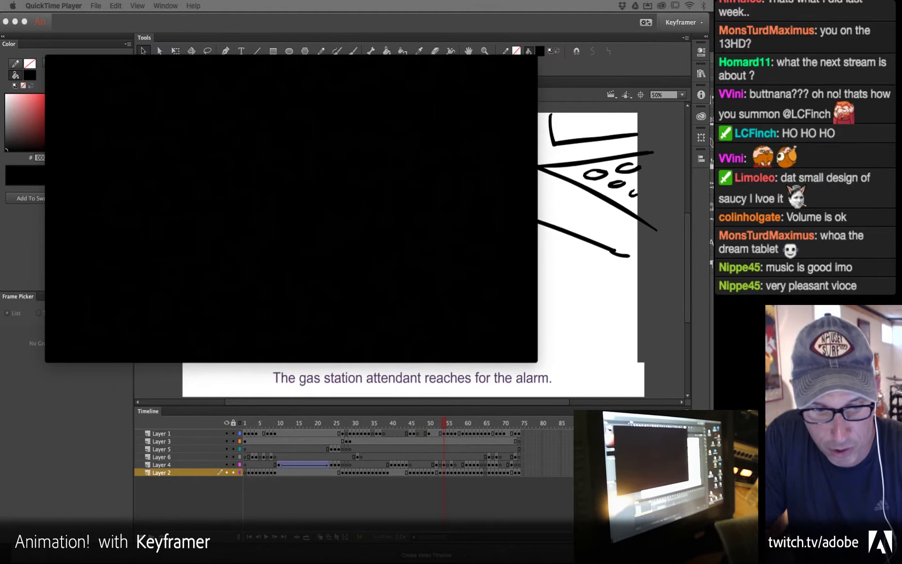
mouse_move(90, 223)
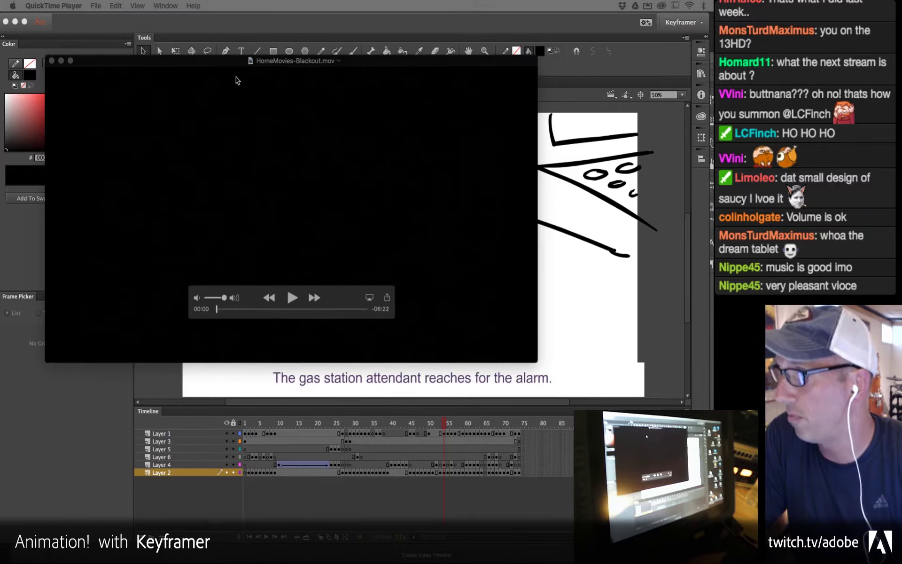
drag(226, 63, 181, 11)
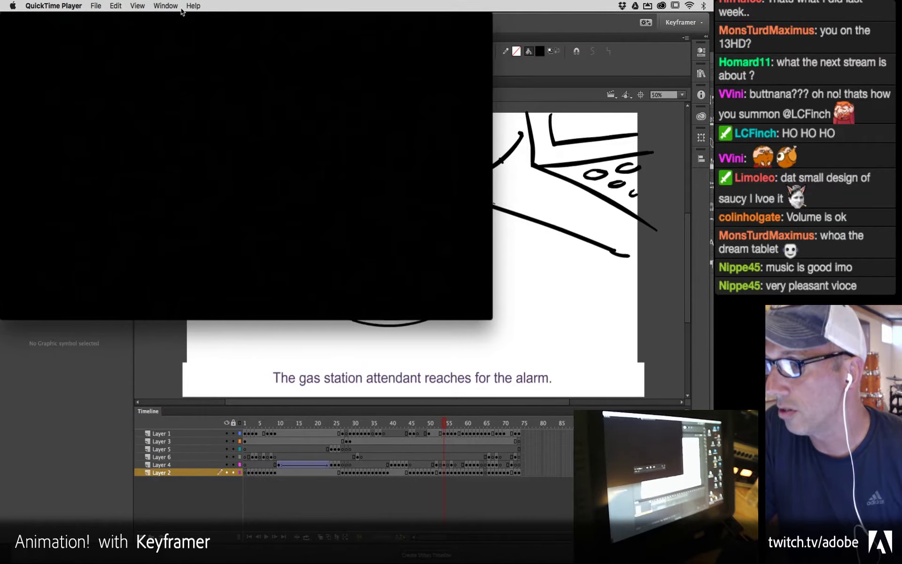
Step: Enlarge the HomeMovies-Blackout.mov window to the full width of the screen and start playing the clip
drag(492, 319, 586, 364)
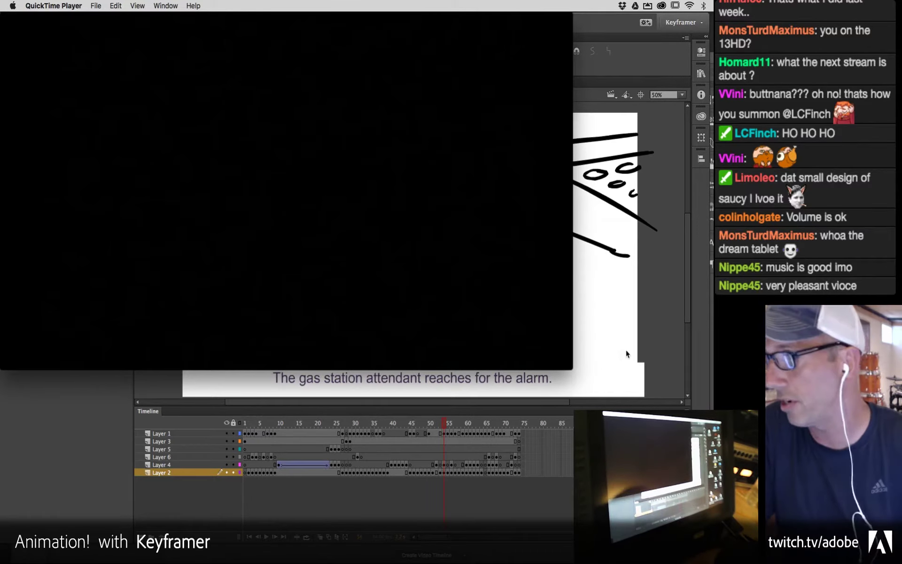
mouse_move(462, 19)
mouse_down()
mouse_move(484, 29)
mouse_move(462, 16)
mouse_up()
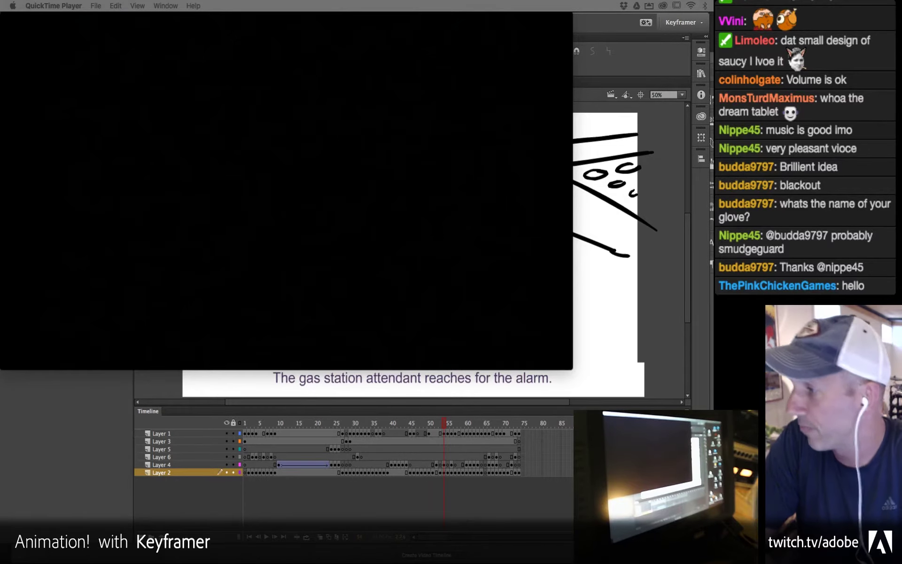
mouse_move(178, 138)
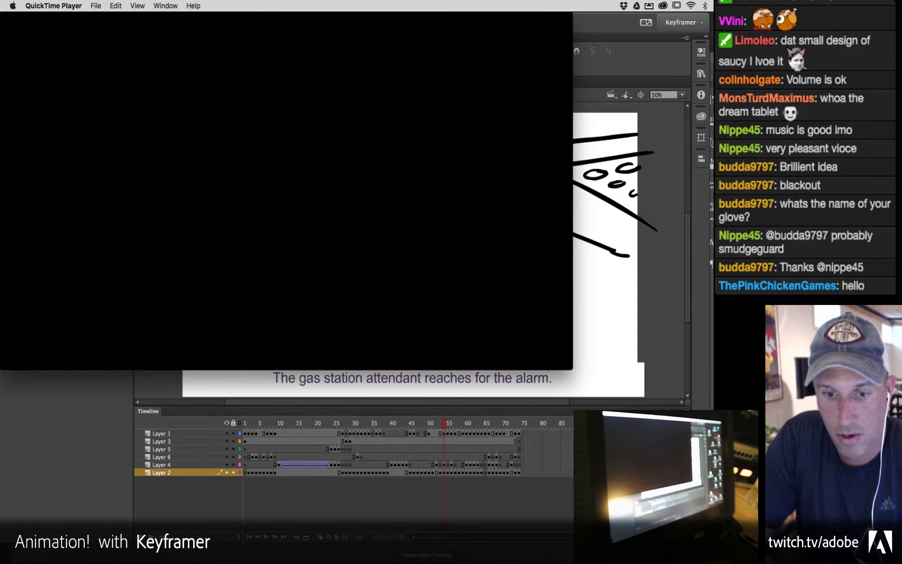
mouse_move(472, 323)
drag(568, 363, 714, 461)
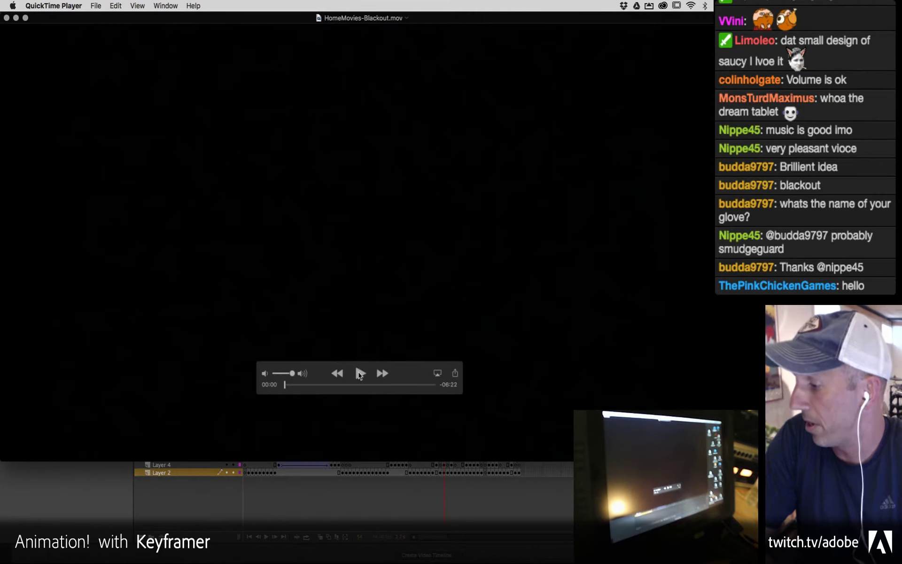
click(360, 374)
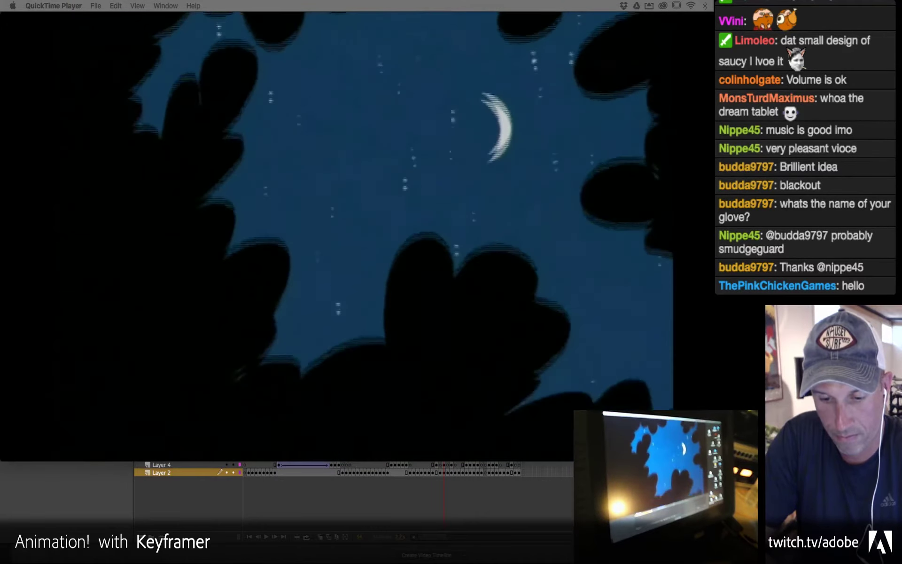
Step: Pause the clip in the dark scene with the characters' eyes and move the playhead back to 03:32
mouse_move(187, 416)
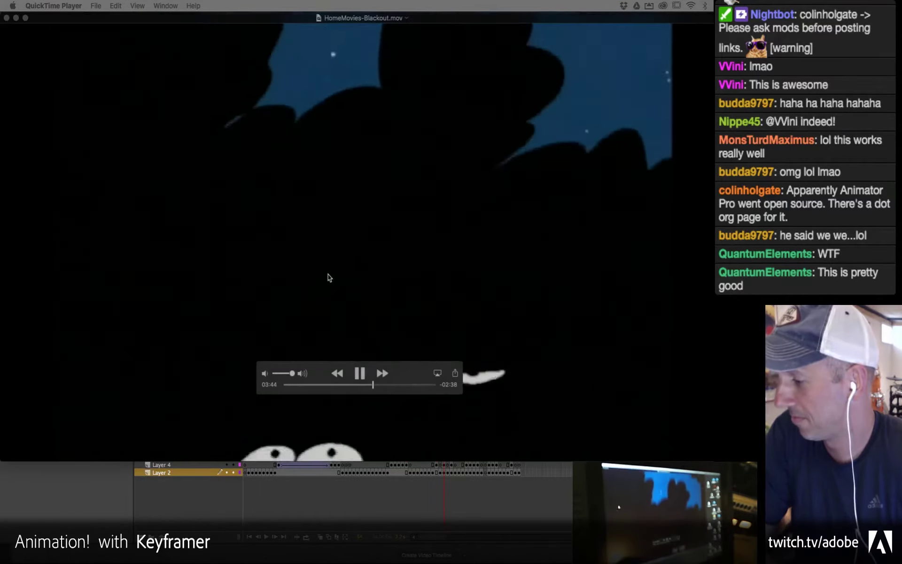
click(360, 374)
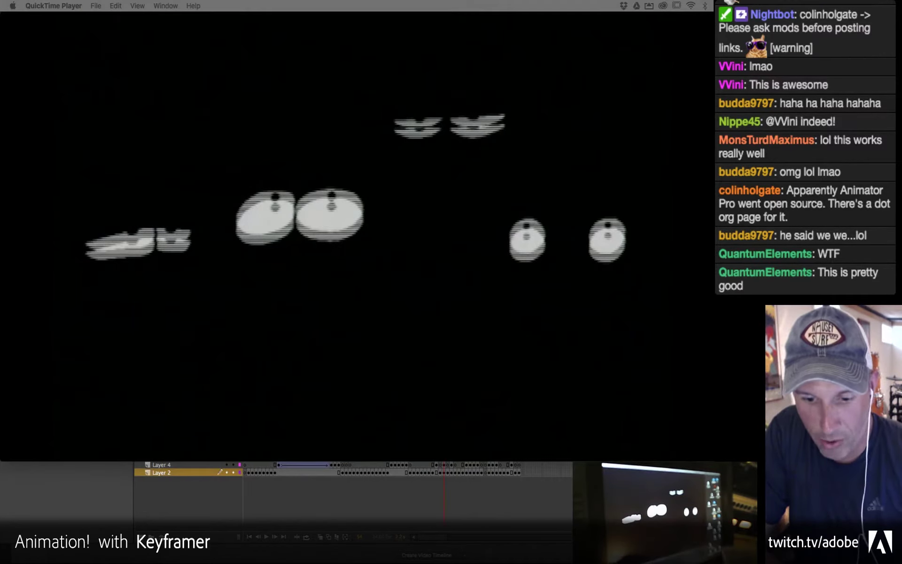
mouse_move(66, 406)
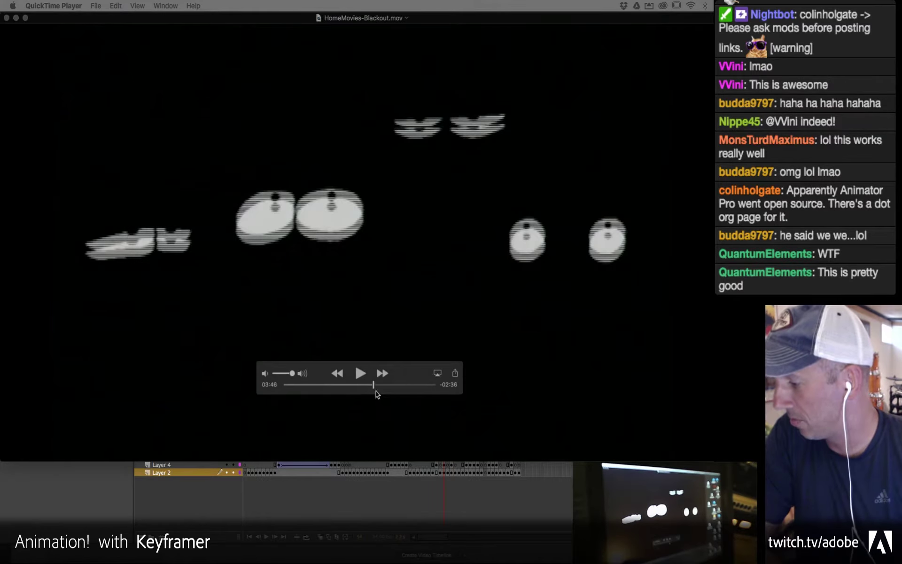
drag(373, 386, 368, 384)
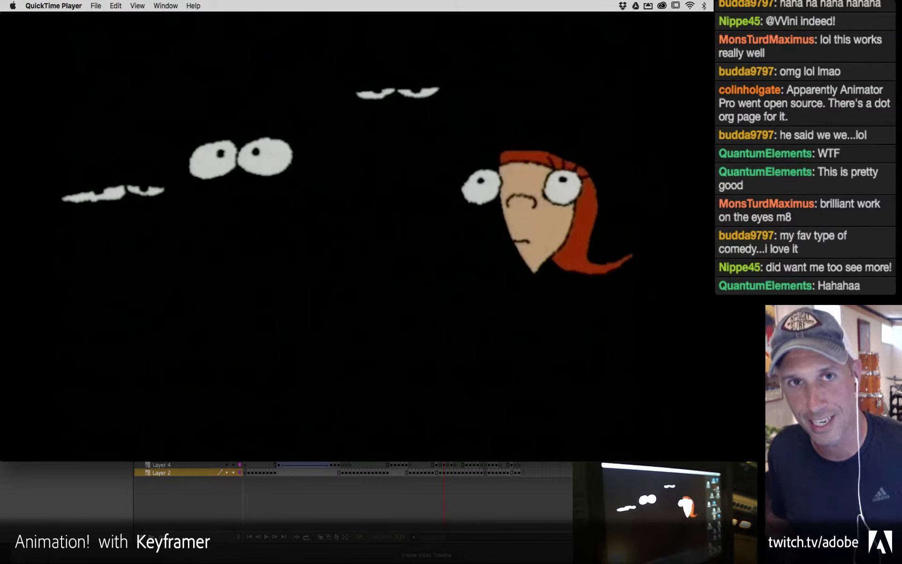
mouse_move(479, 427)
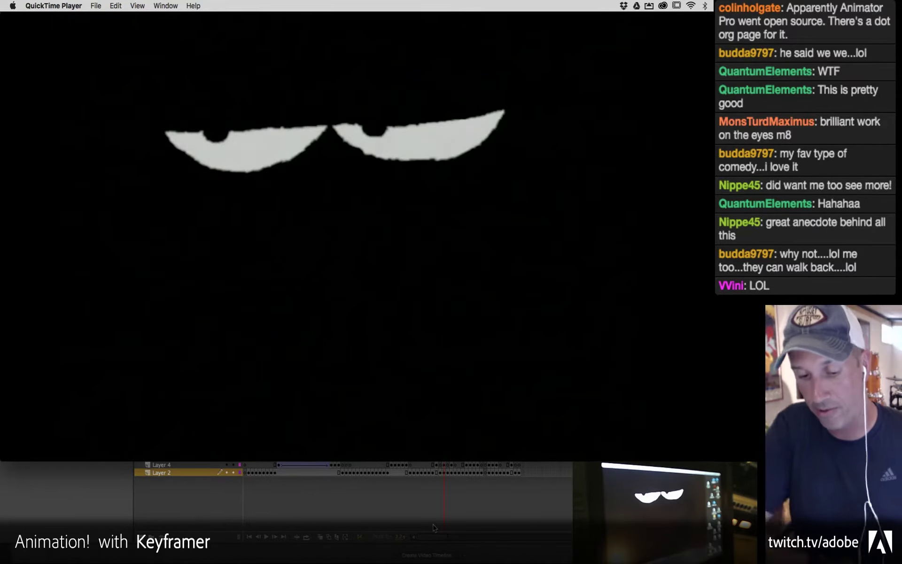
mouse_move(503, 439)
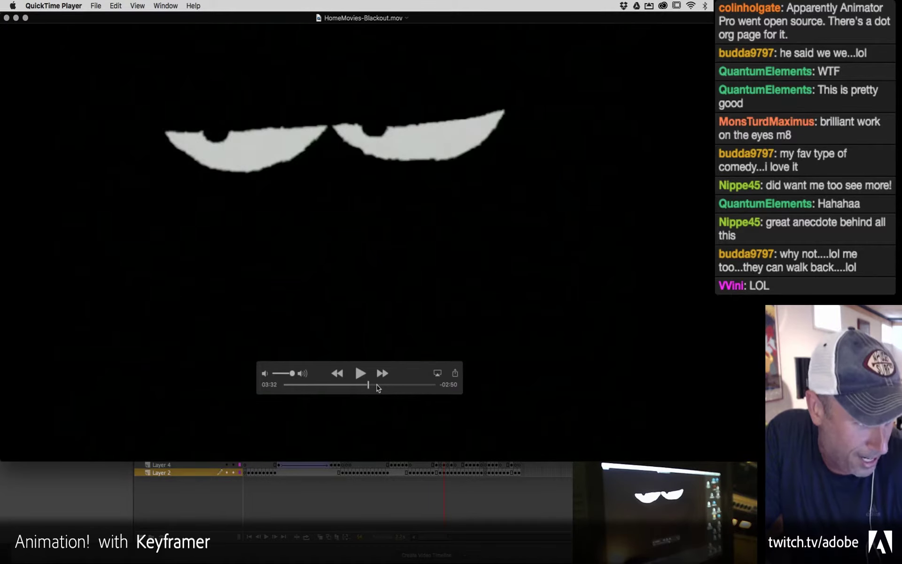
Step: Play the clip with the sound muted from about 02:48 and pause on the jar lying on the ground at 02:56
mouse_move(351, 382)
mouse_down()
mouse_move(343, 385)
mouse_move(351, 385)
mouse_up()
click(361, 374)
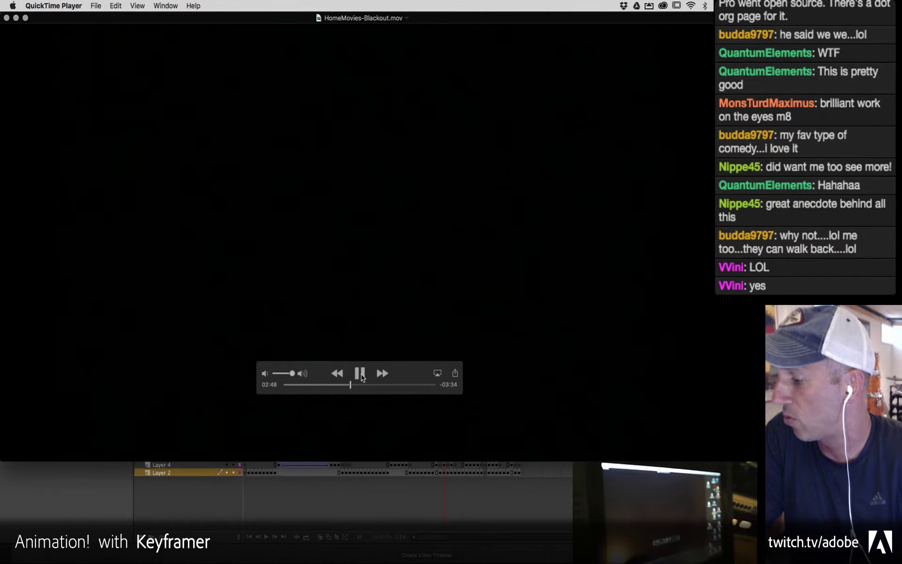
drag(297, 374, 277, 374)
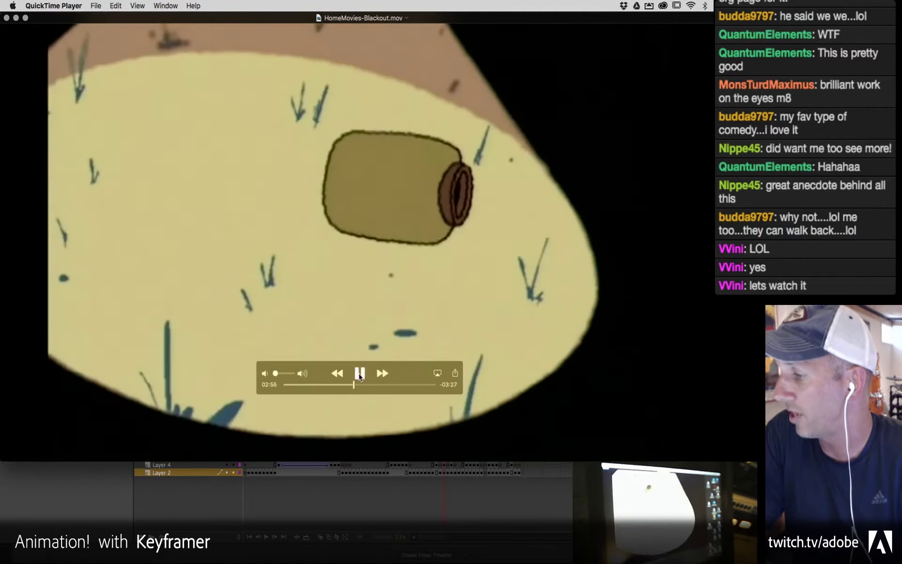
click(359, 374)
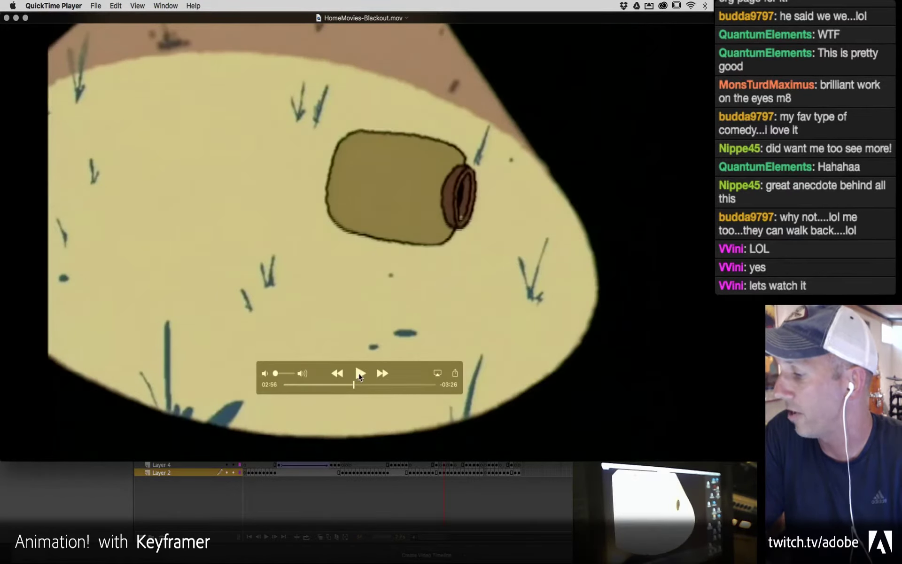
Step: Step backward frame by frame through the rolling jar shot until the jar is out of the picture
key(Left)
key(Left)
key(Left)
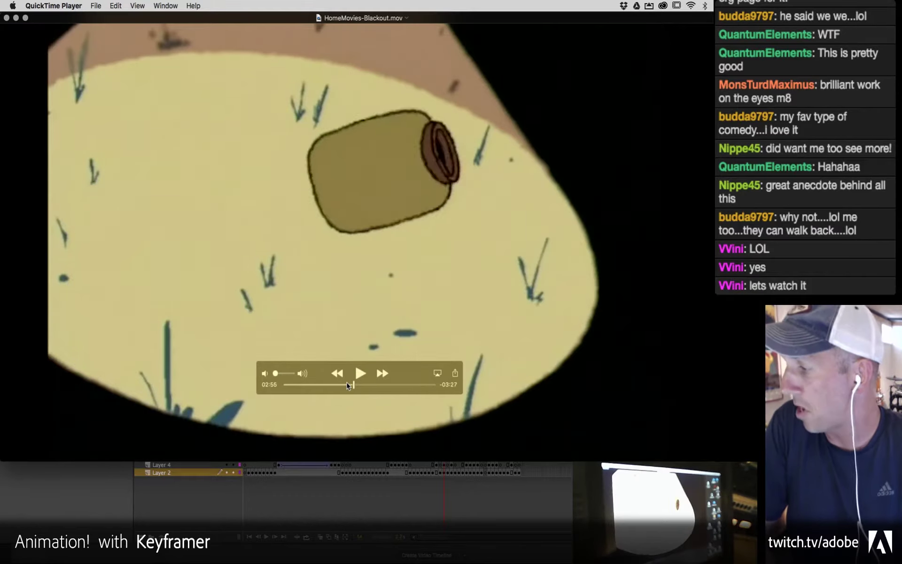
key(Left)
key(Left)
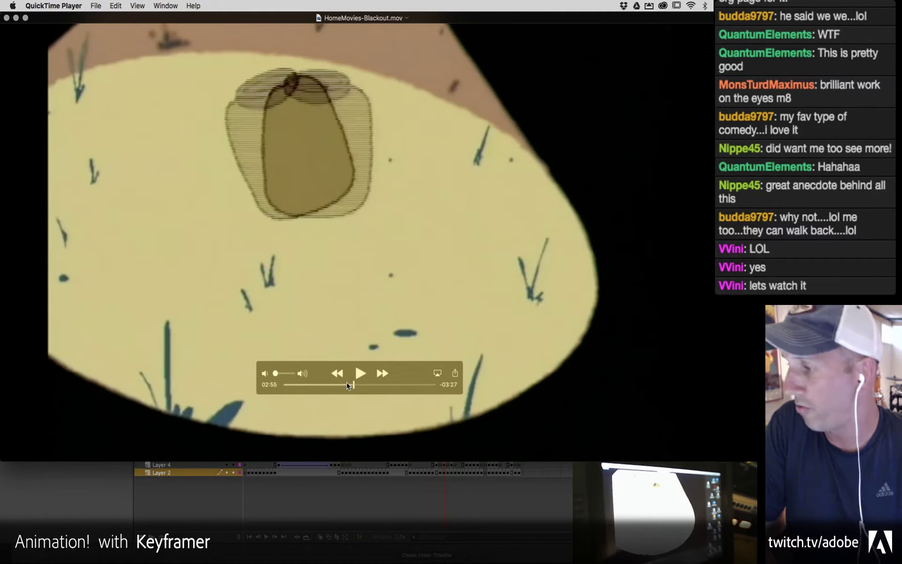
key(Left)
key(Left)
key(Left)
key(Left)
key(Left)
key(Left)
key(Left)
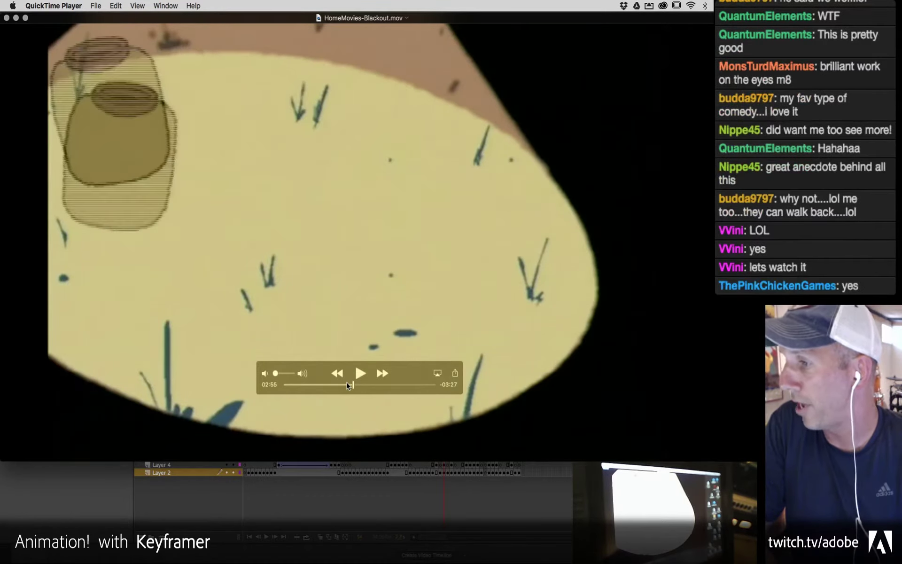
key(Left)
key(Left)
key(Left)
key(Left)
Step: Step forward frame by frame through the jar's tumble to the frames where it rests and liquid starts dripping out
key(Right)
key(Right)
key(Right)
key(Right)
key(Right)
key(Right)
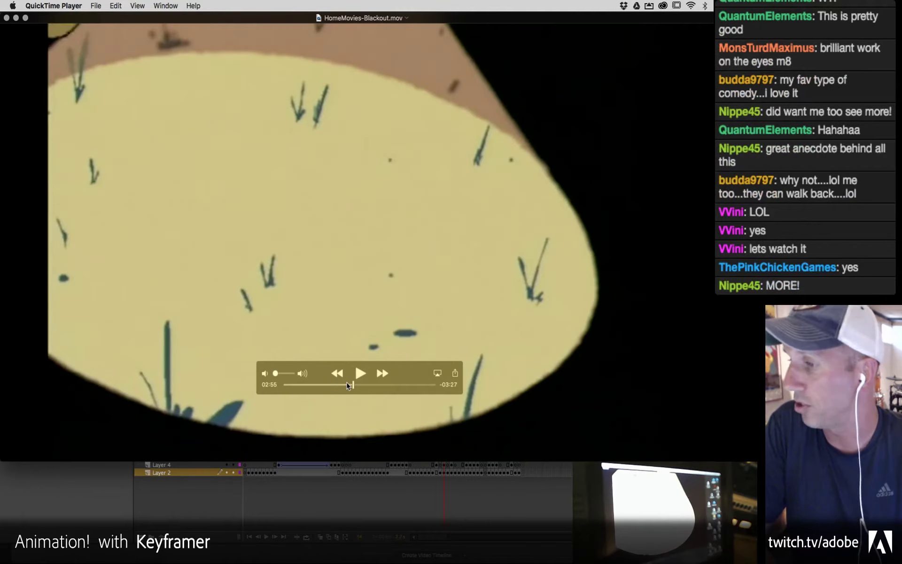
key(Right)
key(Right)
key(Right)
key(Right)
key(Right)
key(Right)
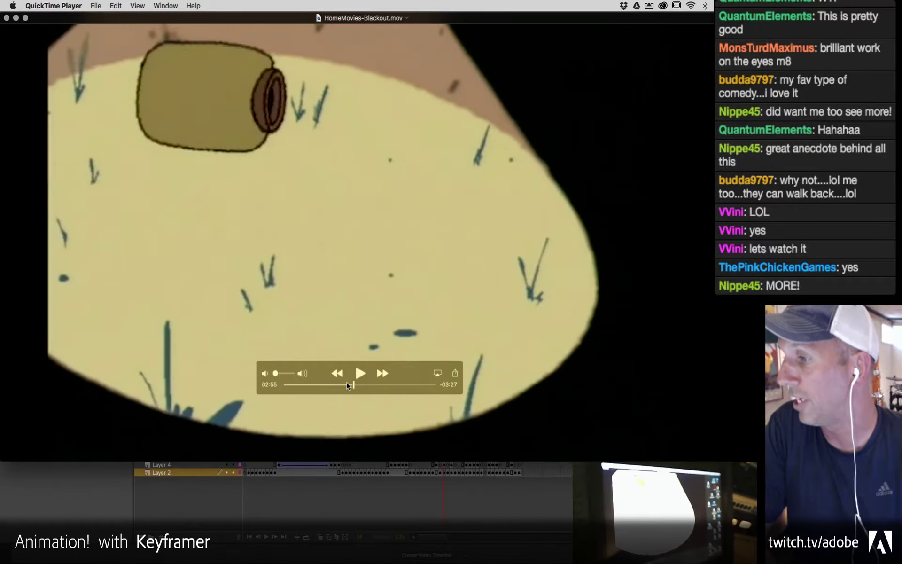
key(Right)
key(Right)
key(Right)
key(Right)
key(Right)
key(Right)
key(Right)
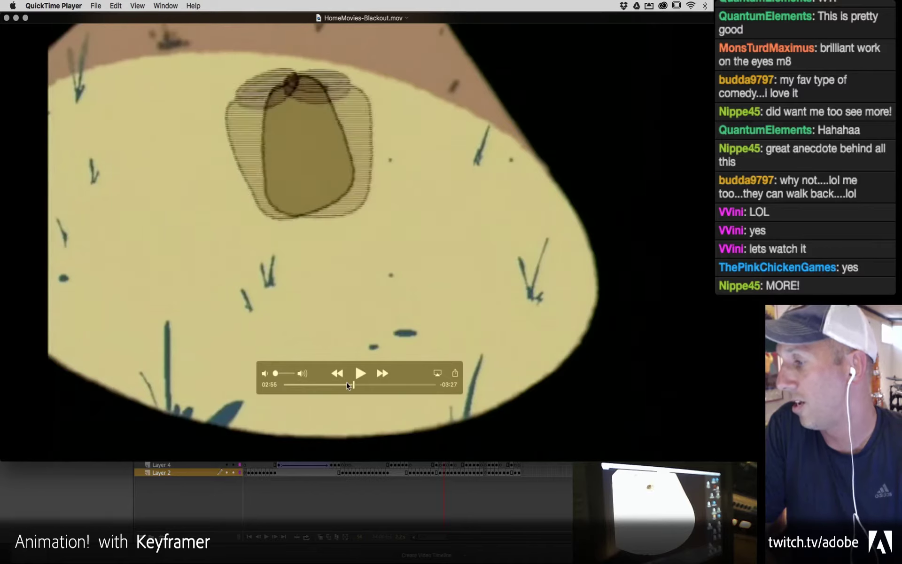
key(Right)
key(Right)
key(Right)
key(Right)
key(Right)
key(Right)
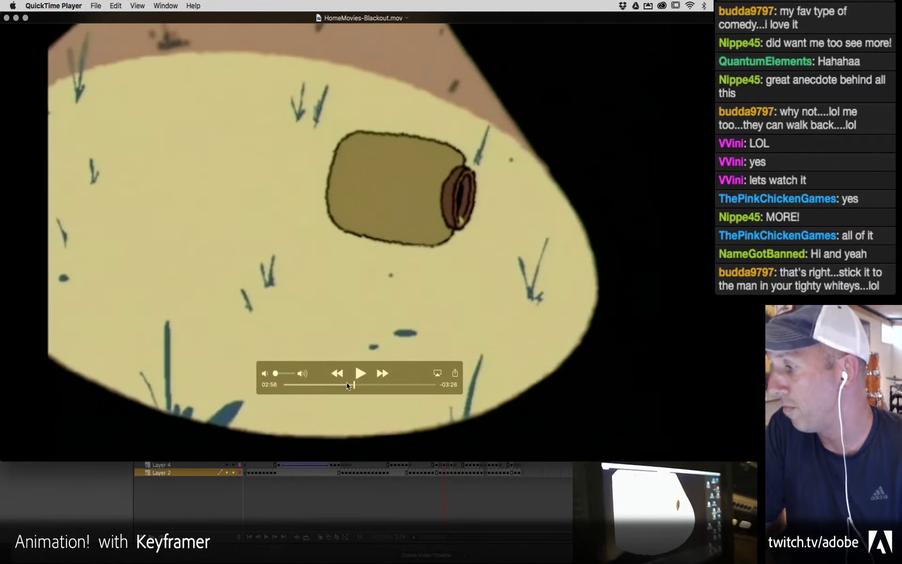
key(Right)
key(Right)
key(Right)
key(Right)
key(Right)
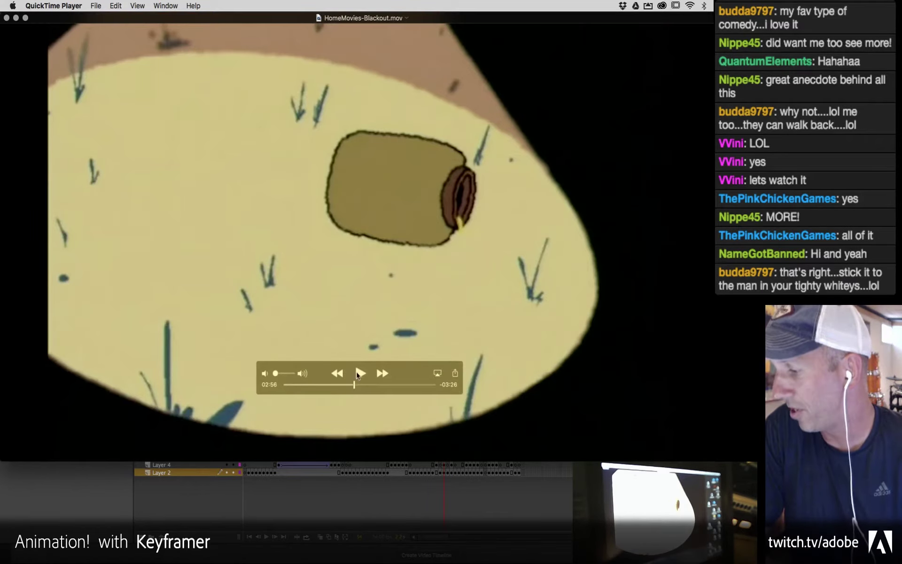
Step: Restore the clip's full volume, move the playhead to 03:44 and play the clip through to its end
drag(357, 388, 372, 387)
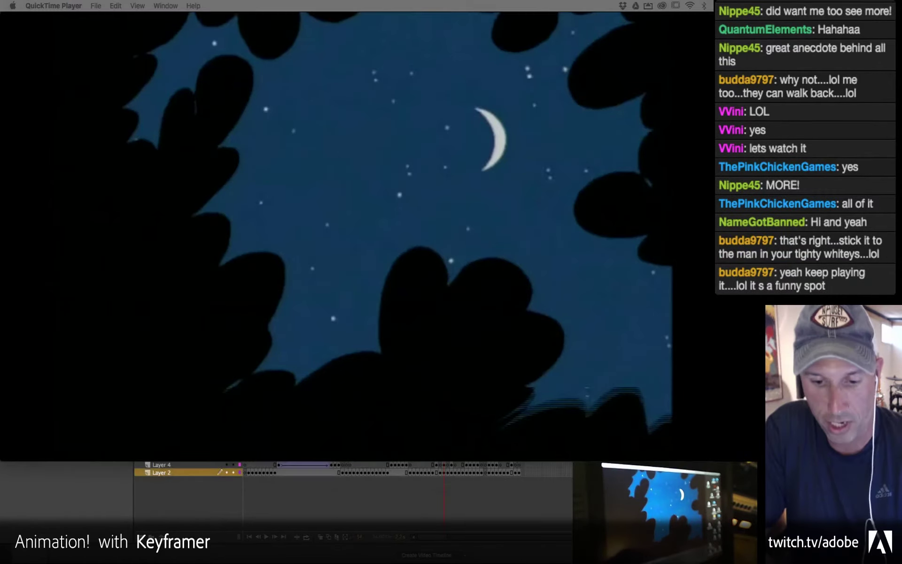
mouse_move(334, 399)
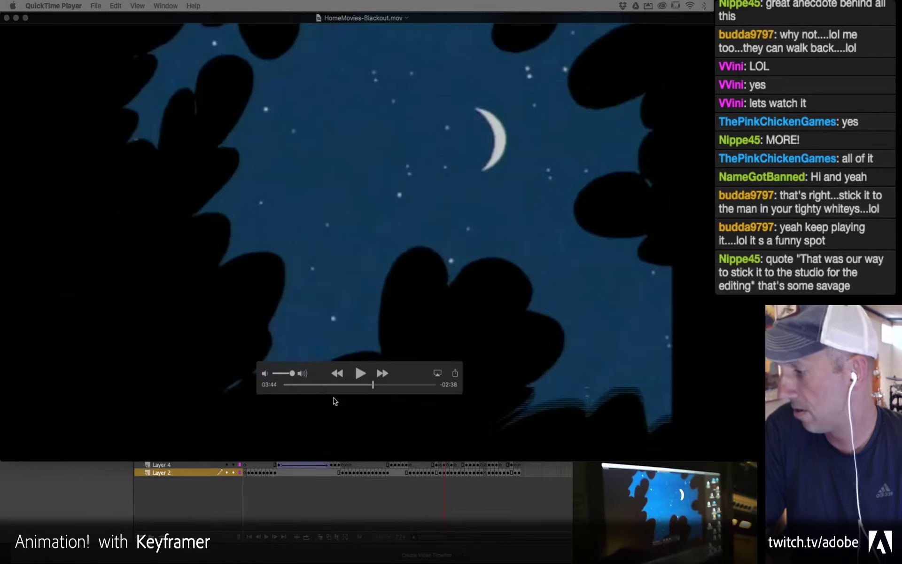
click(361, 374)
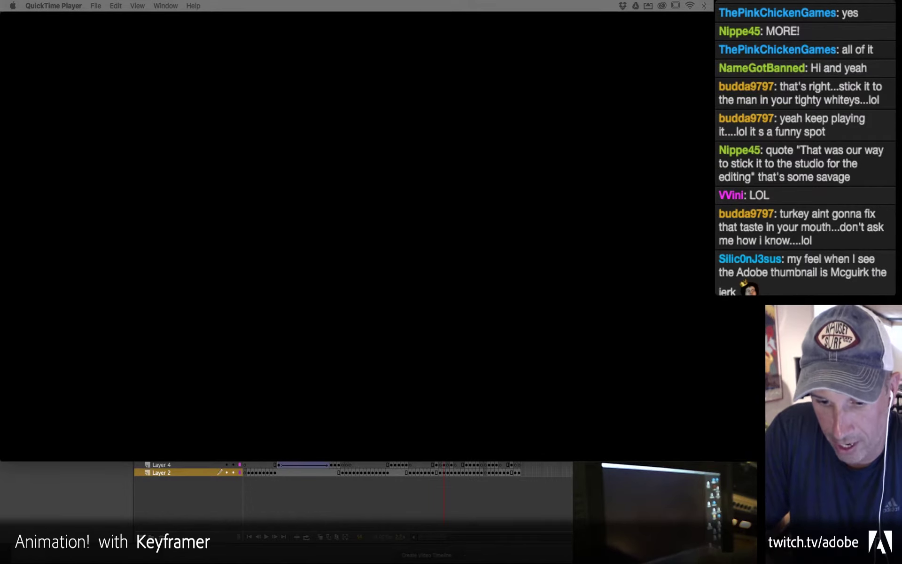
Step: Move the HomeMovies-Blackout.mov window away from the screen corner and close it
mouse_move(103, 246)
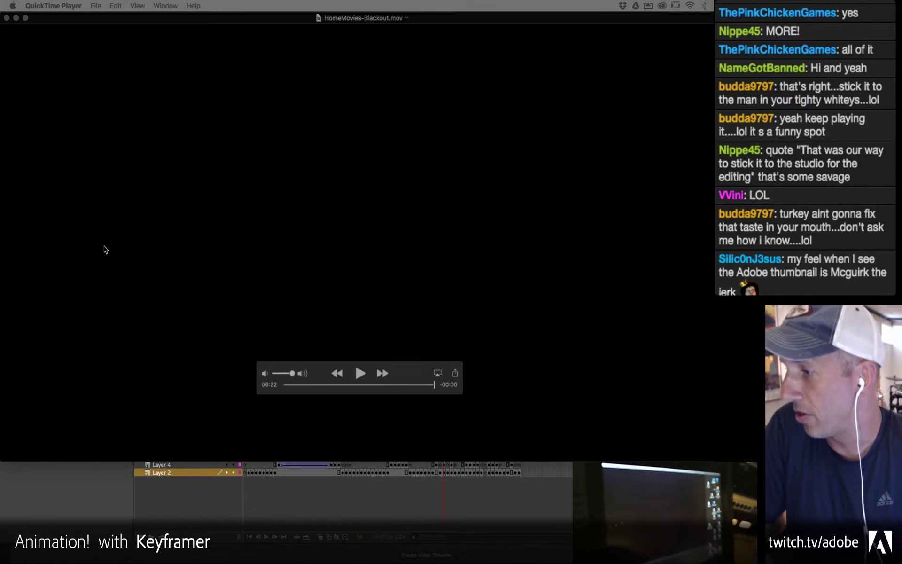
double_click(103, 18)
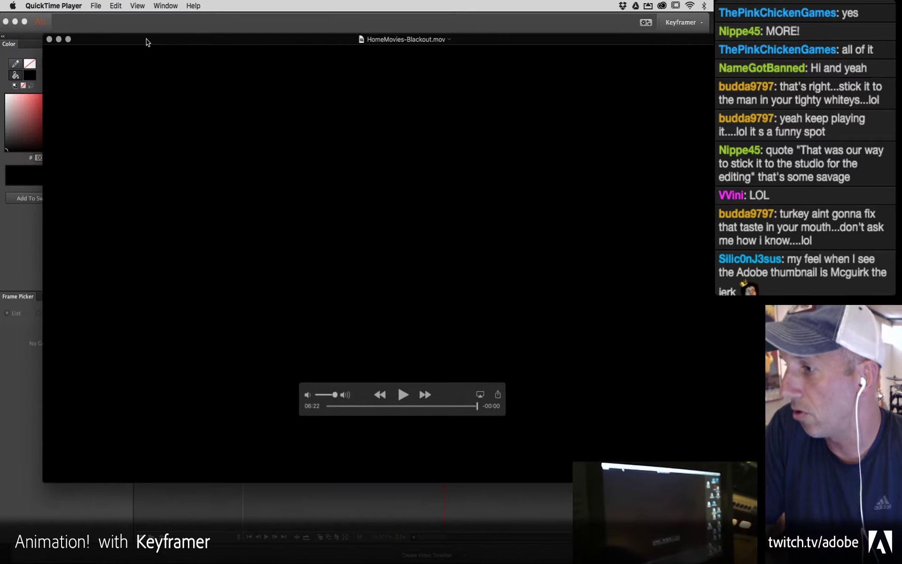
click(49, 39)
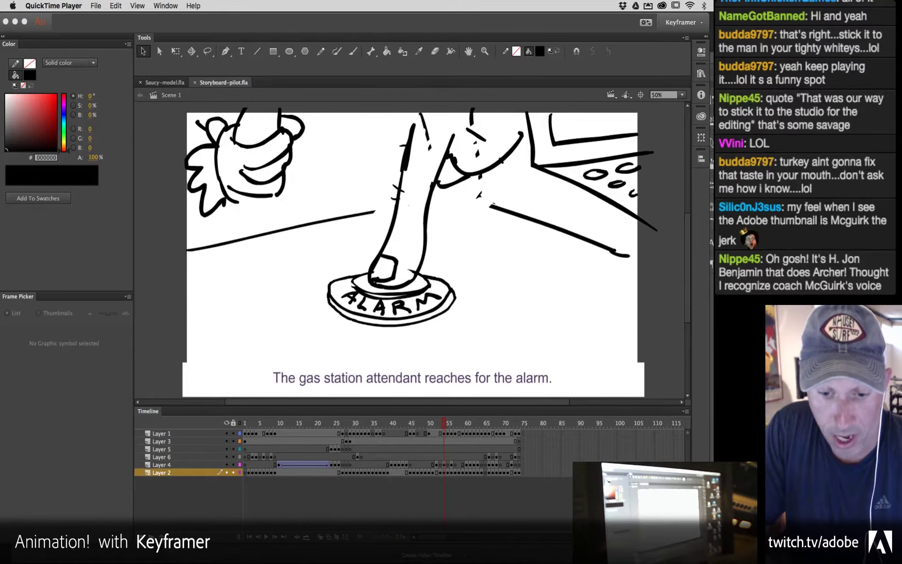
Step: Bring up Home Movies (Cartoon Network).mp4 and pause it at 00:13 on the man sitting on the green sofa
click(157, 44)
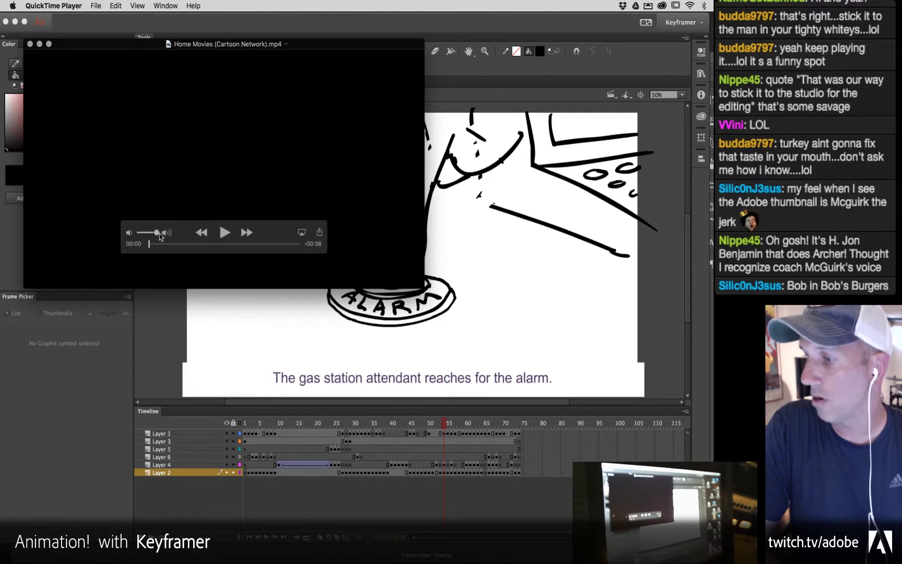
click(203, 244)
key(space)
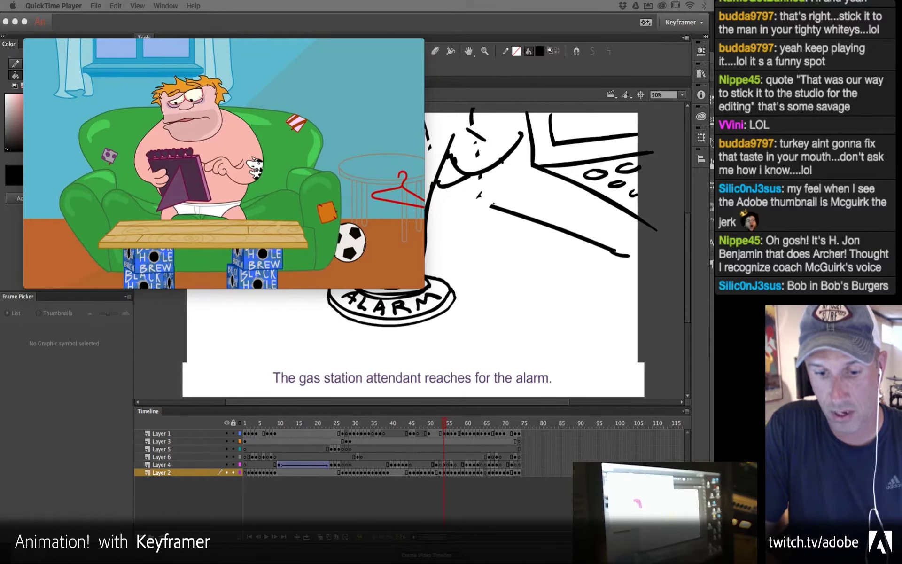
Step: Move the Home Movies (Cartoon Network).mp4 window beneath the menu bar, enlarge it to the full screen width, and rewind the clip to its start
mouse_move(242, 108)
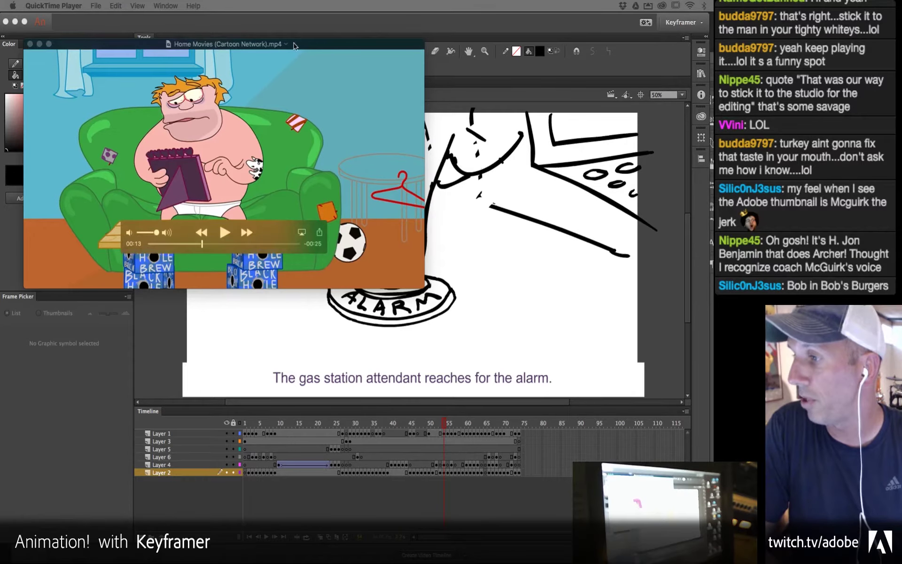
drag(295, 45, 273, 9)
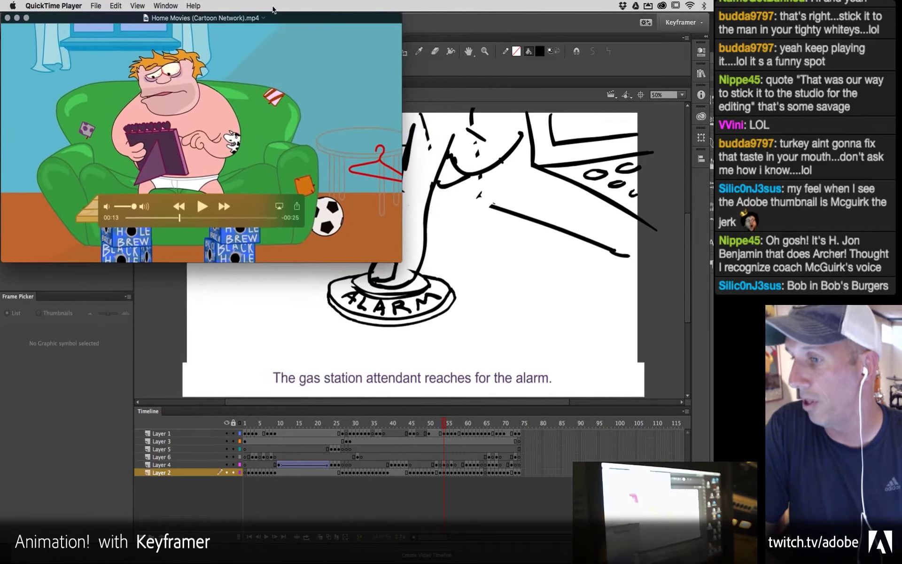
drag(396, 258, 713, 459)
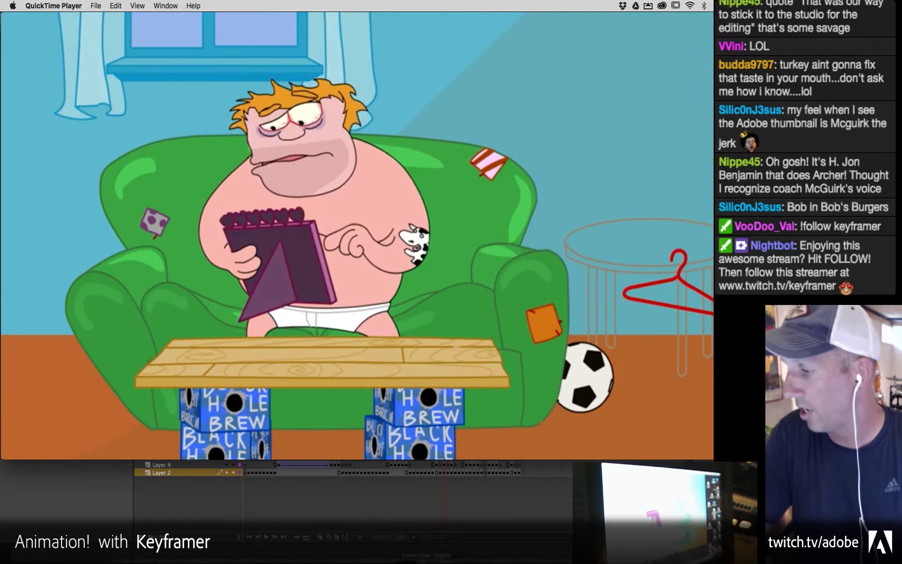
mouse_move(307, 403)
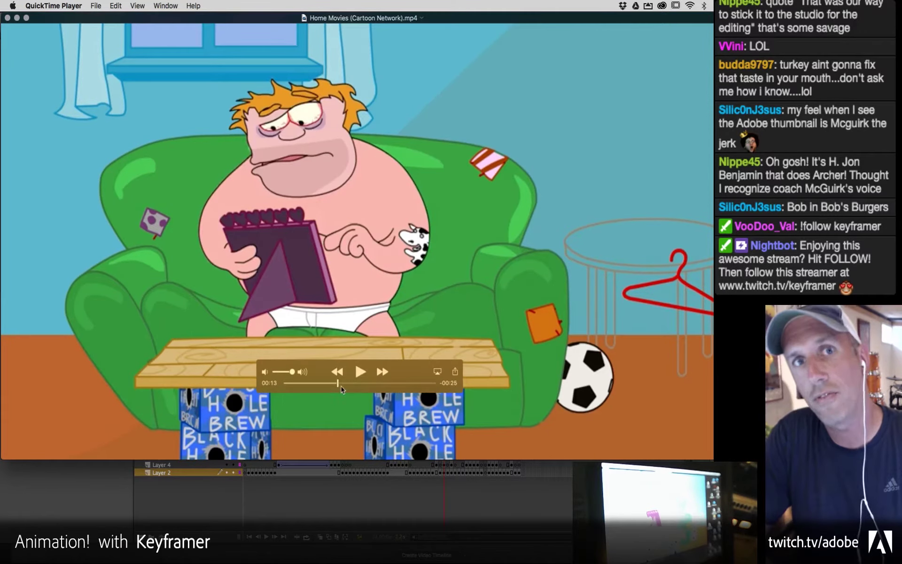
drag(338, 384, 282, 383)
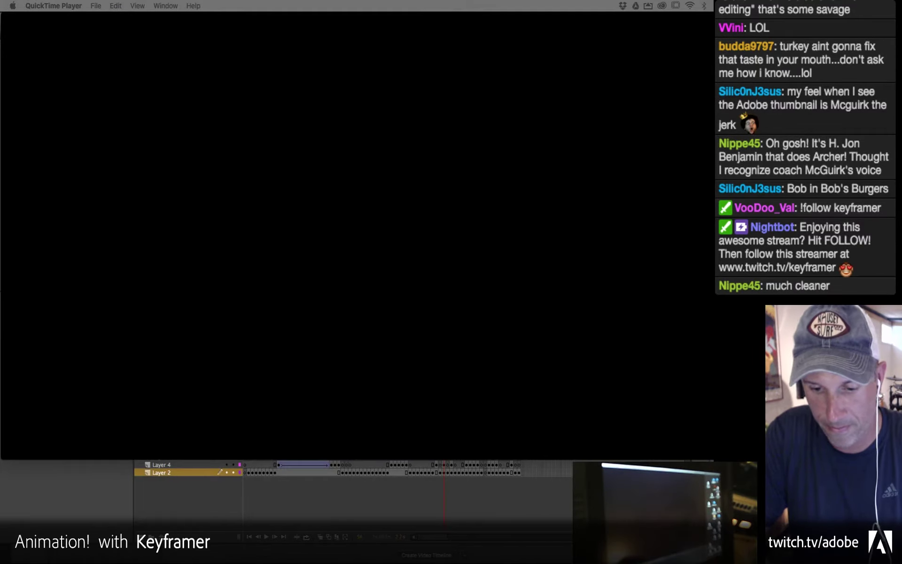
Step: Return the Home Movies (Cartoon Network).mp4 clip to its start, play it, and pause it at 00:36
mouse_move(171, 411)
click(359, 382)
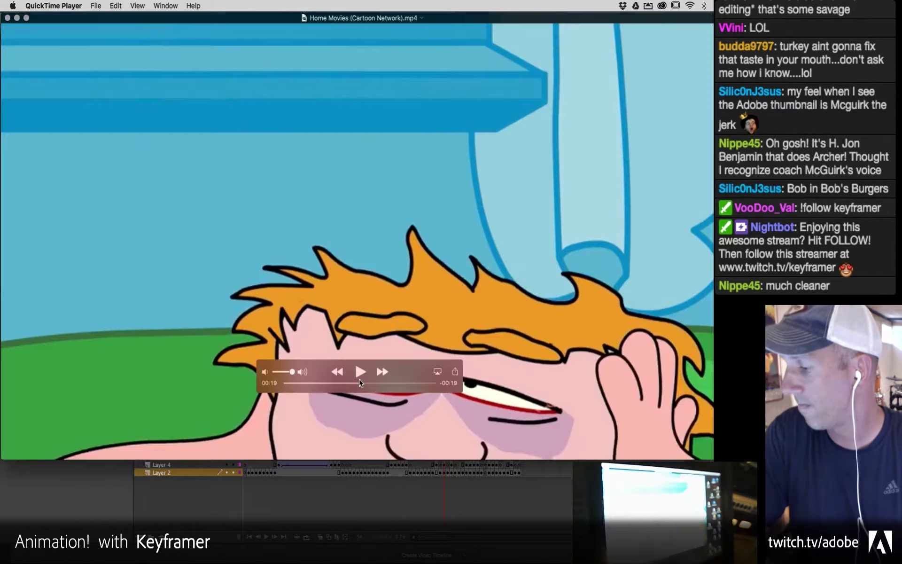
click(337, 372)
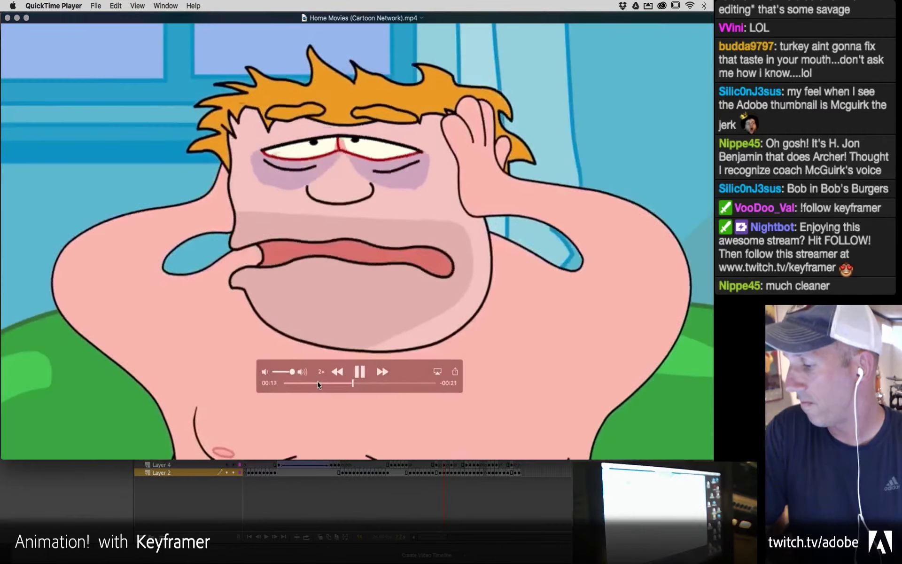
drag(317, 383, 266, 383)
click(360, 371)
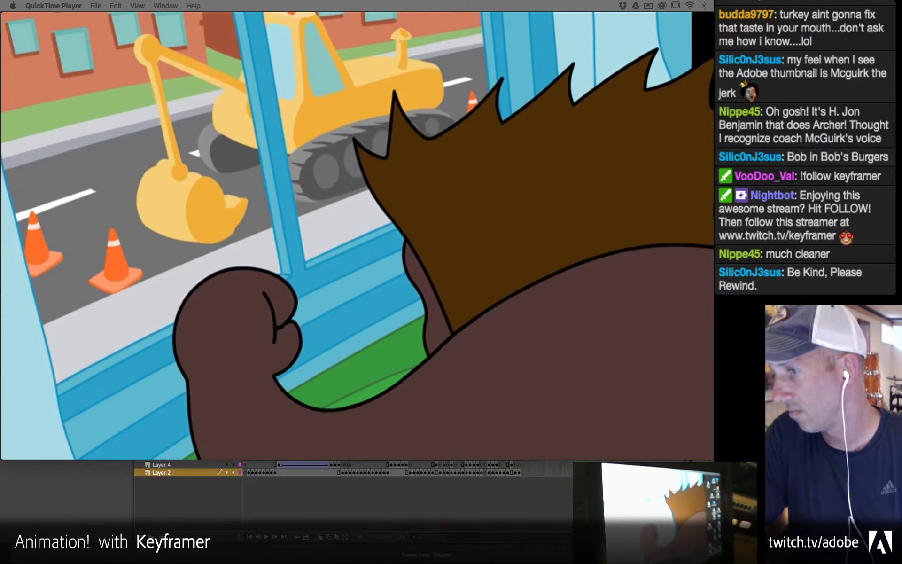
mouse_move(317, 339)
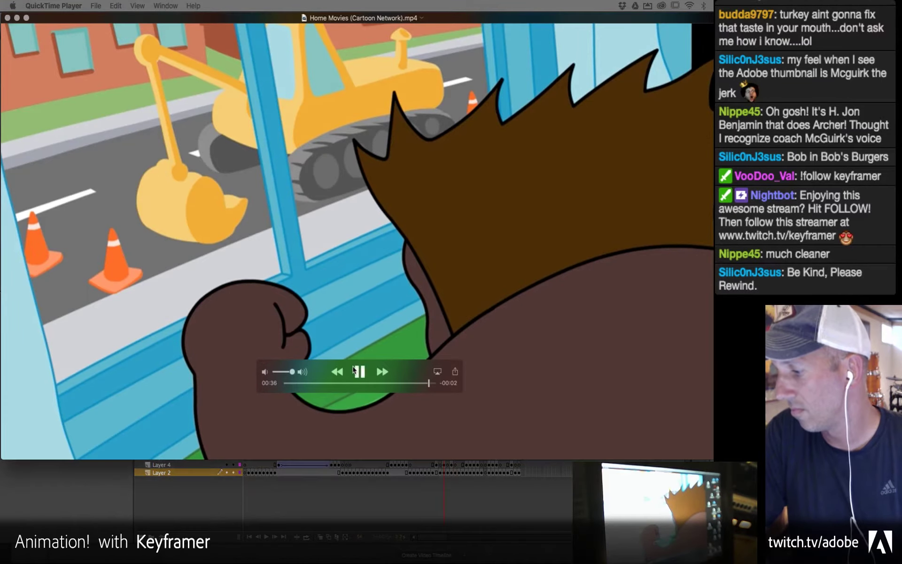
key(space)
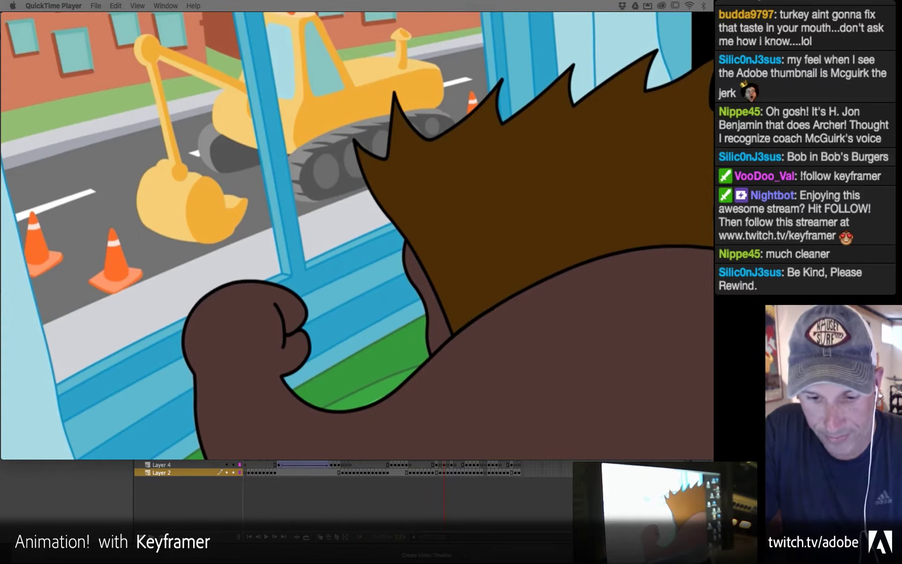
Step: Move the playhead back to 00:14, on the framed photo of the man holding the goldfish bowl
mouse_move(289, 21)
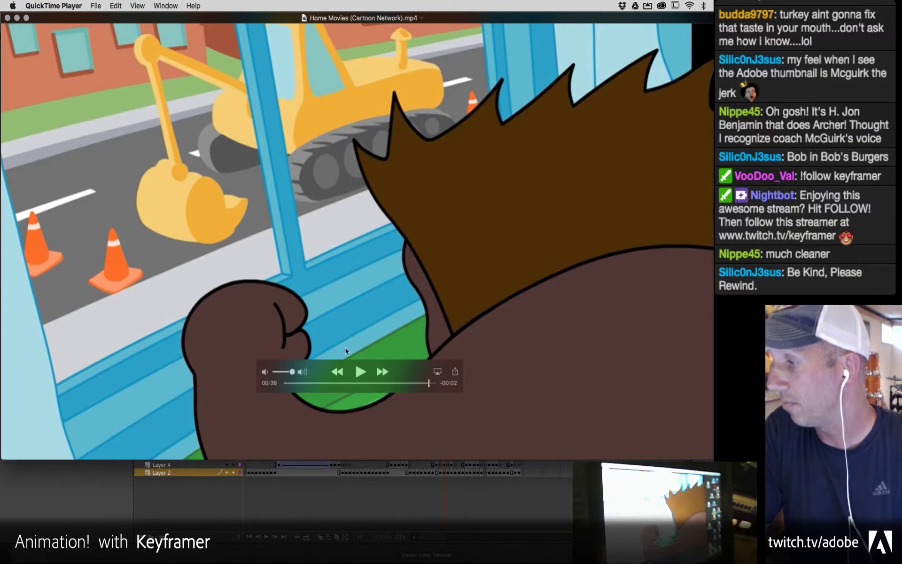
click(360, 385)
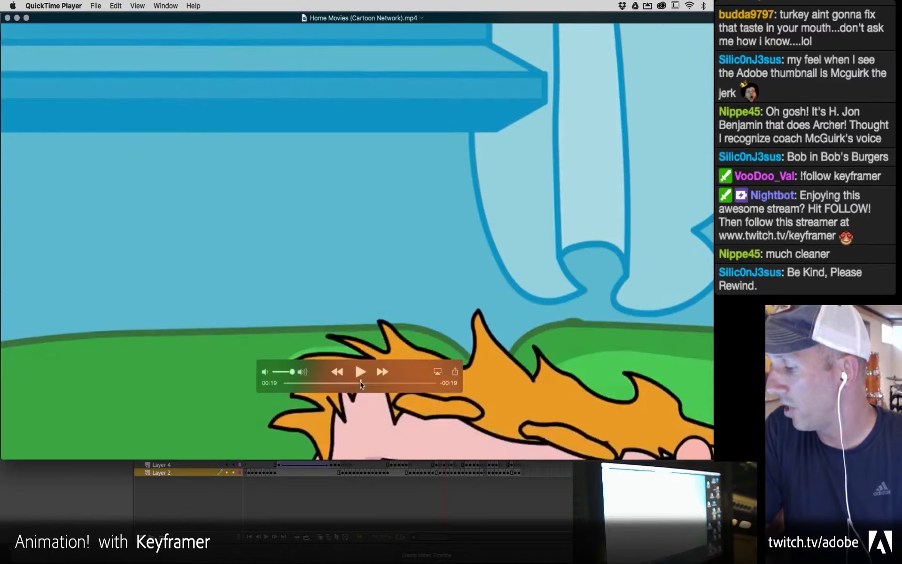
drag(360, 384, 340, 382)
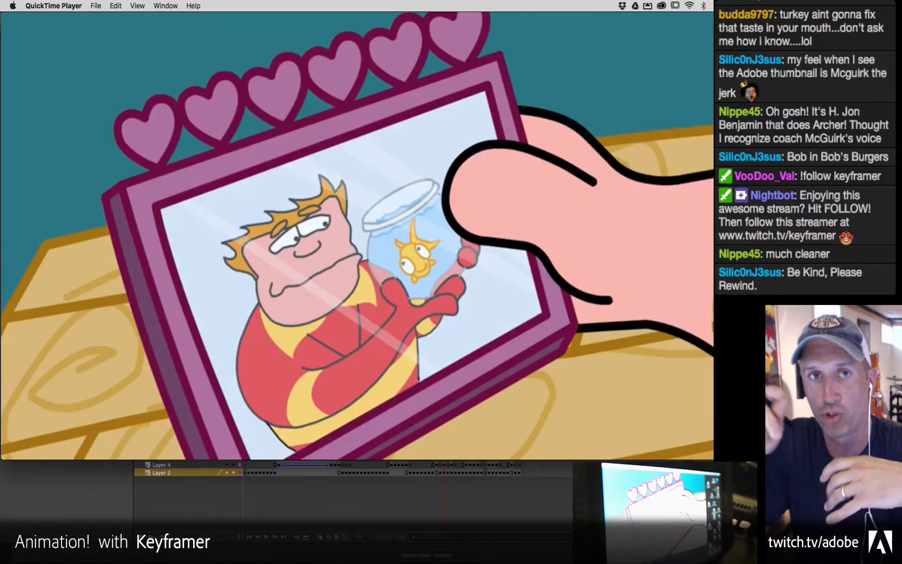
Step: Move the Home Movies (Cartoon Network).mp4 window away from the screen corner and close it
mouse_move(380, 327)
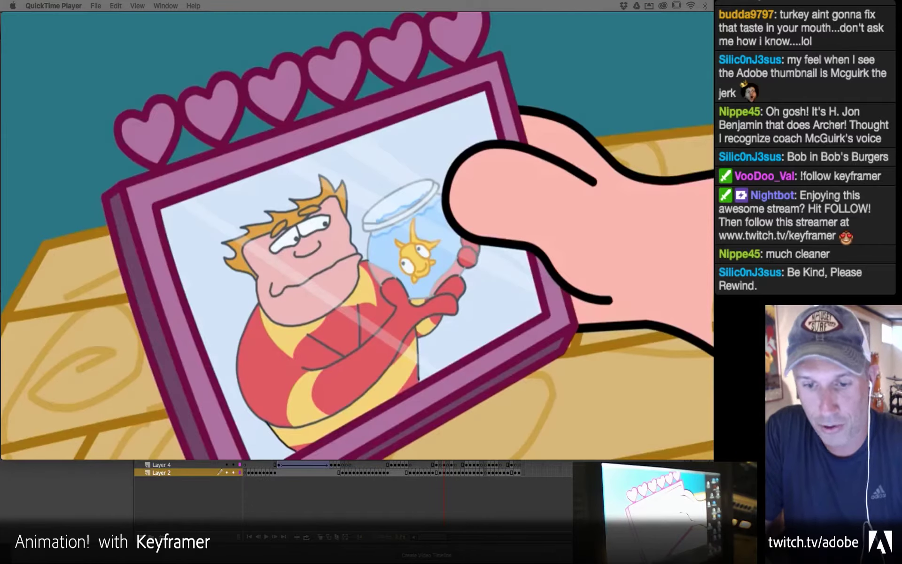
mouse_move(301, 136)
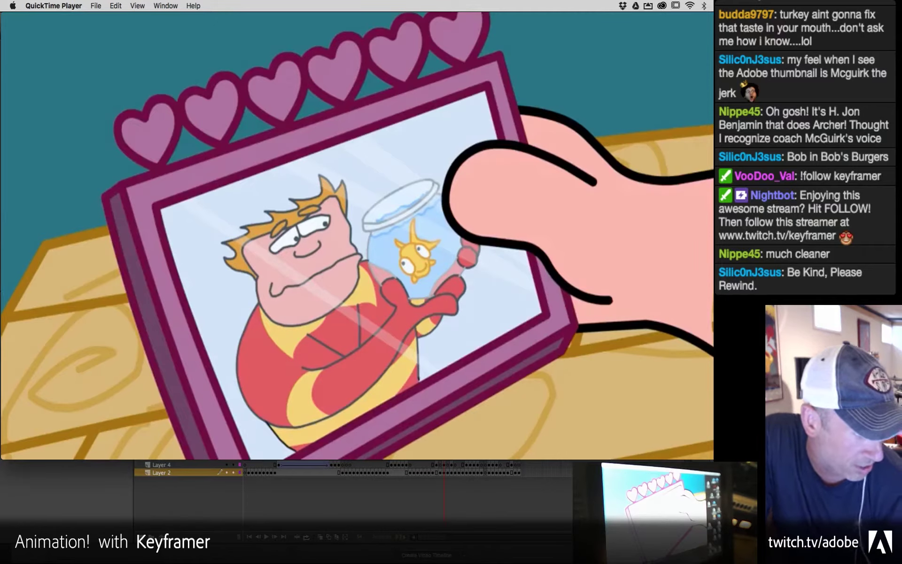
mouse_move(306, 132)
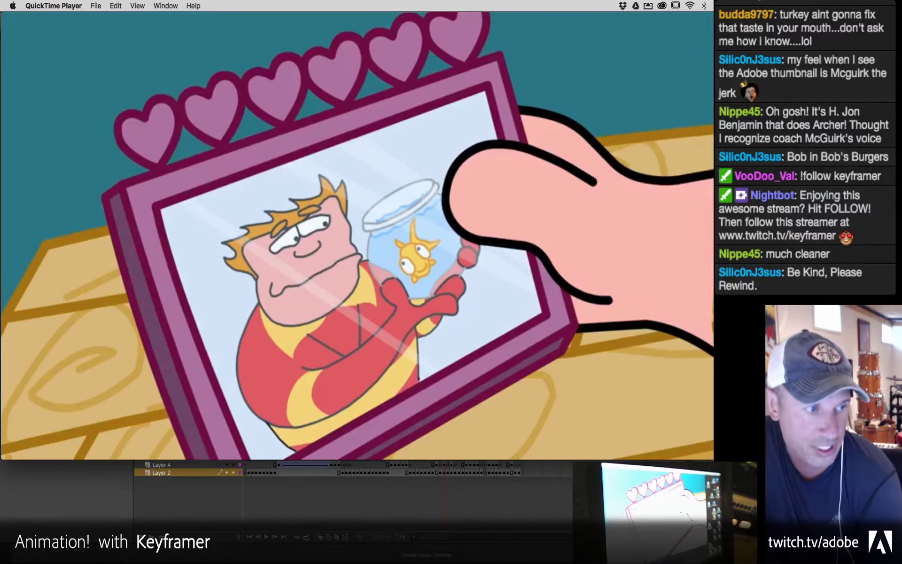
mouse_move(310, 113)
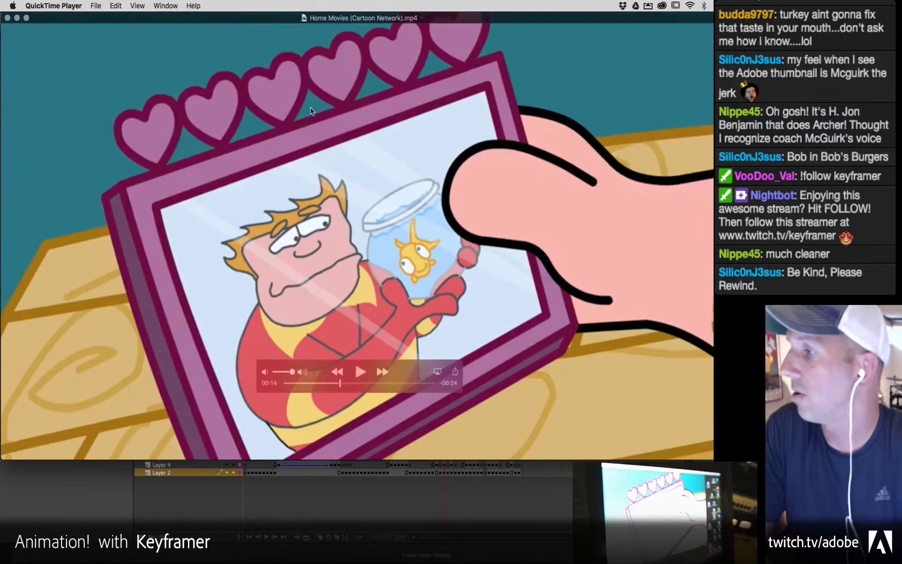
drag(111, 16, 150, 38)
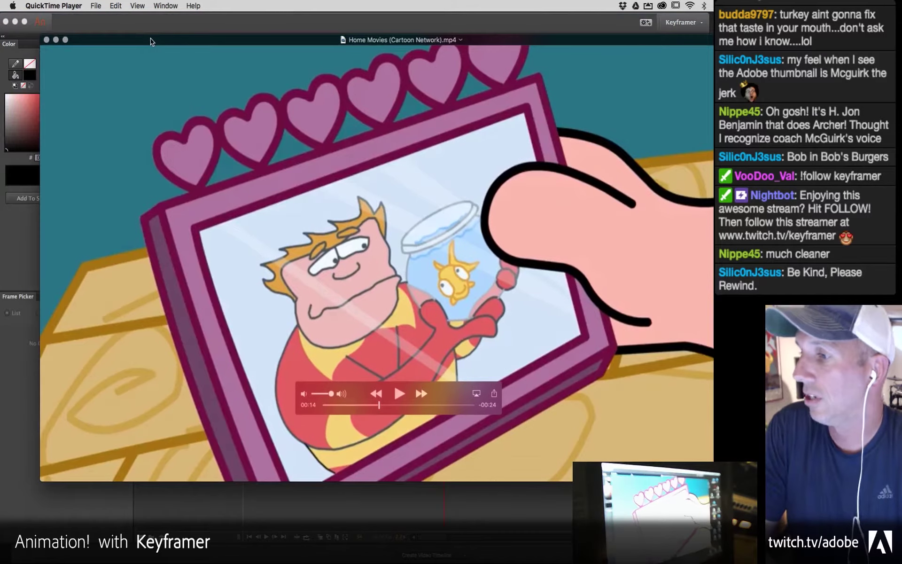
click(47, 40)
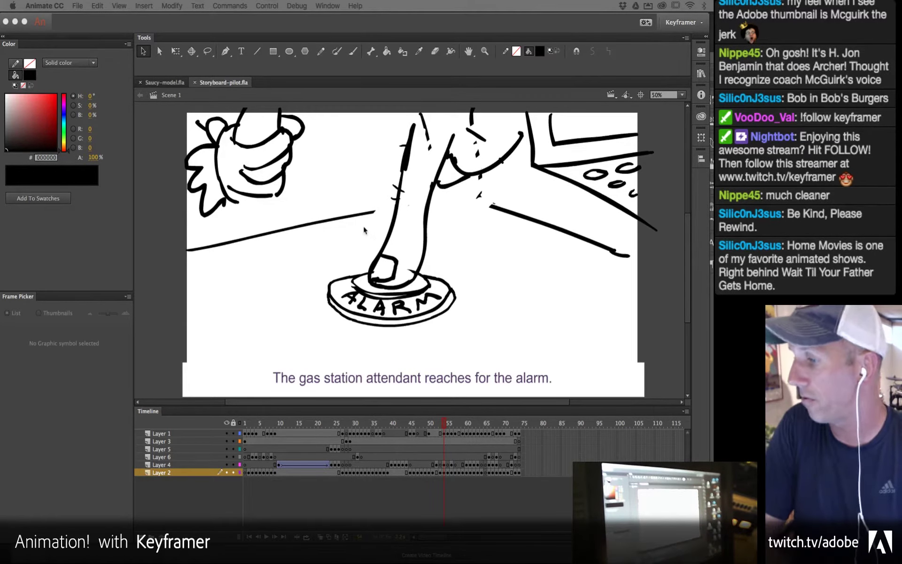
Step: Switch to Saucy-model.fla in Animate CC, scrub the opening frames, and frame the purple gorilla and banana models beside the rough sketches
click(170, 83)
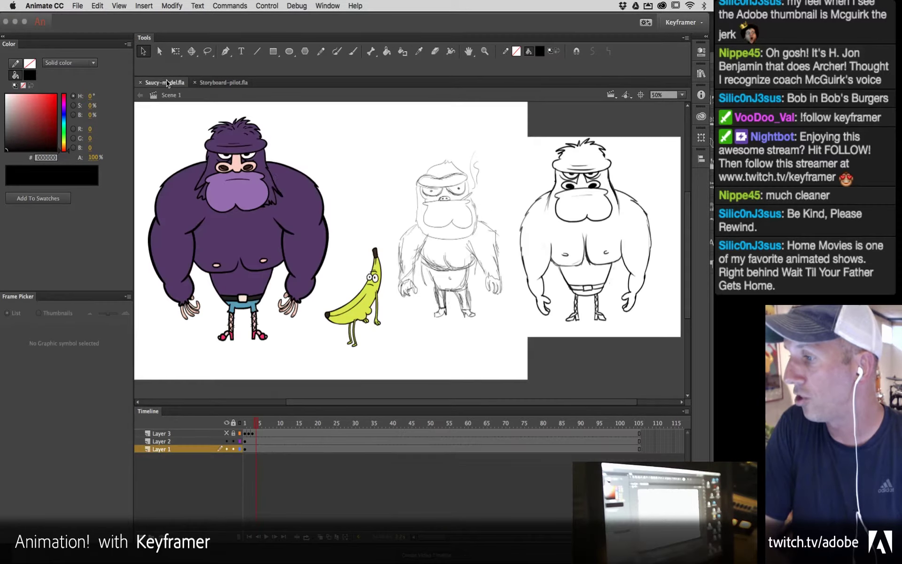
click(265, 432)
mouse_move(266, 433)
mouse_down()
mouse_move(576, 439)
mouse_move(265, 424)
mouse_move(338, 423)
mouse_move(275, 423)
mouse_up()
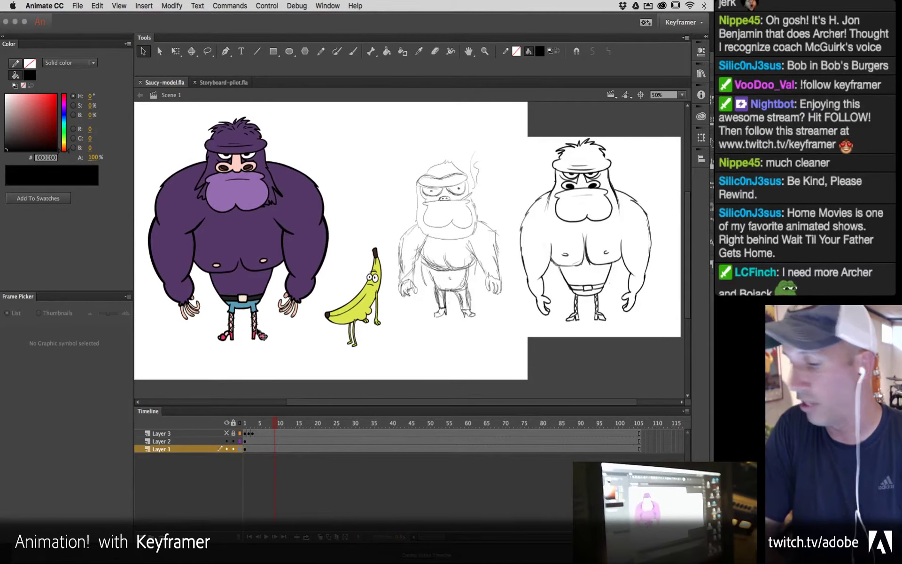
click(257, 329)
key(z)
click(257, 327)
mouse_move(277, 424)
mouse_down()
mouse_move(415, 424)
mouse_move(282, 423)
mouse_up()
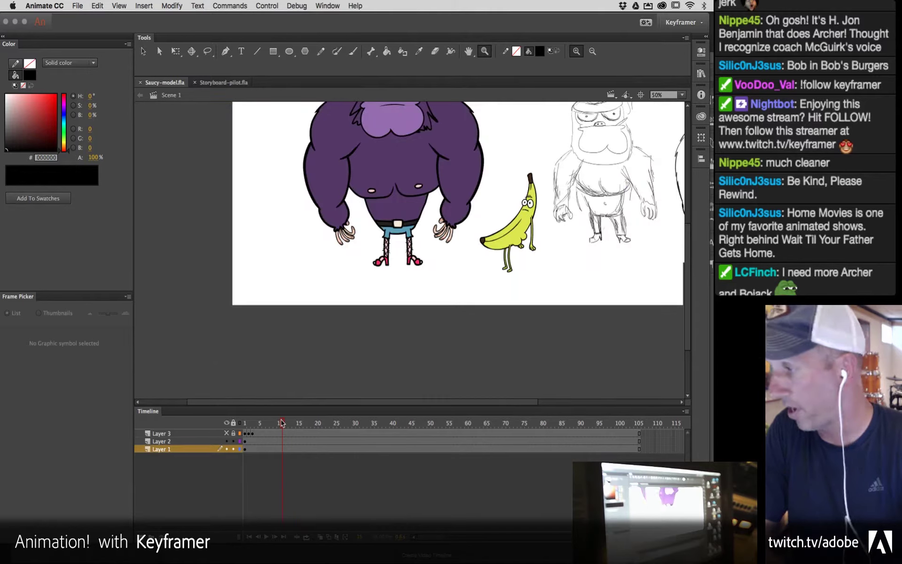
key(super+minus)
drag(494, 213, 389, 310)
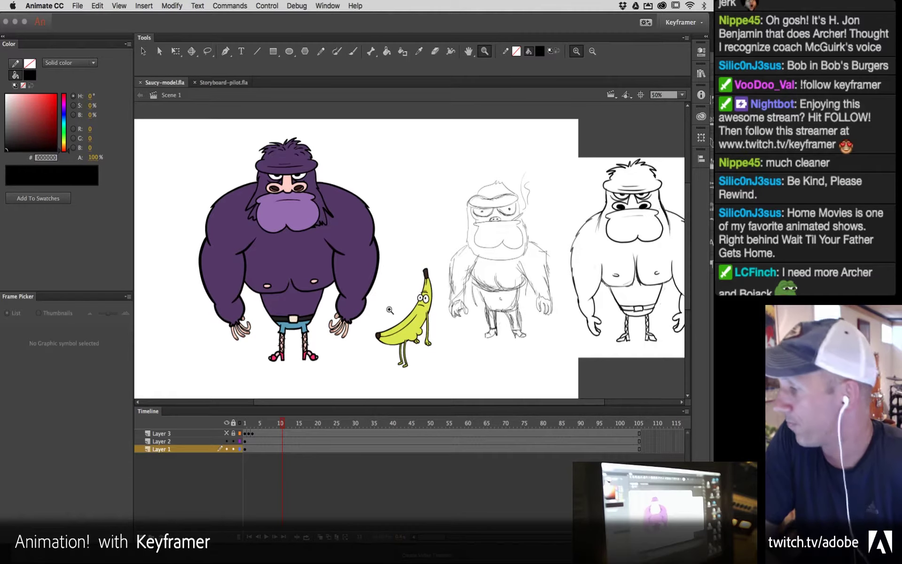
Step: Scrub the Saucy-model.fla timeline forward to the gorilla's open-mouthed pose
click(275, 424)
mouse_move(275, 425)
mouse_down()
mouse_move(250, 424)
mouse_move(271, 427)
mouse_up()
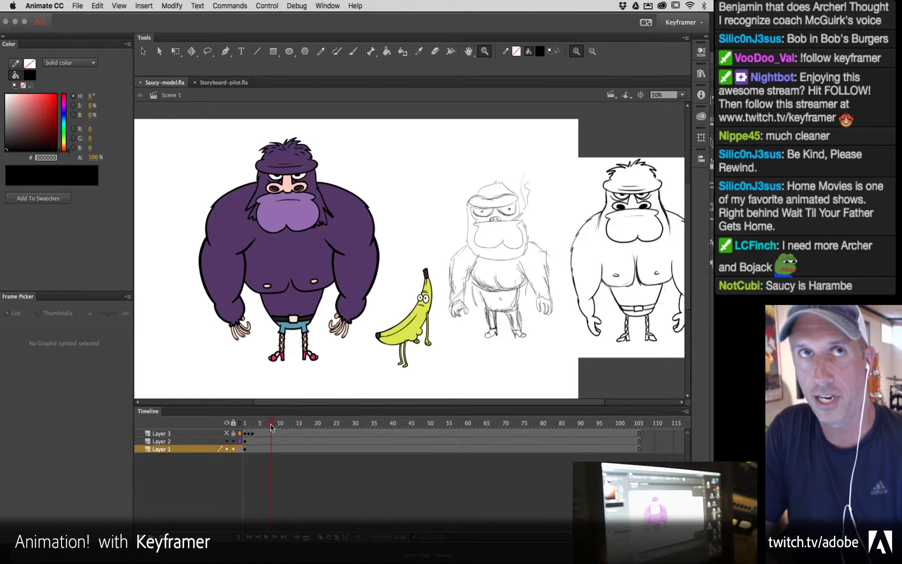
drag(271, 427, 312, 426)
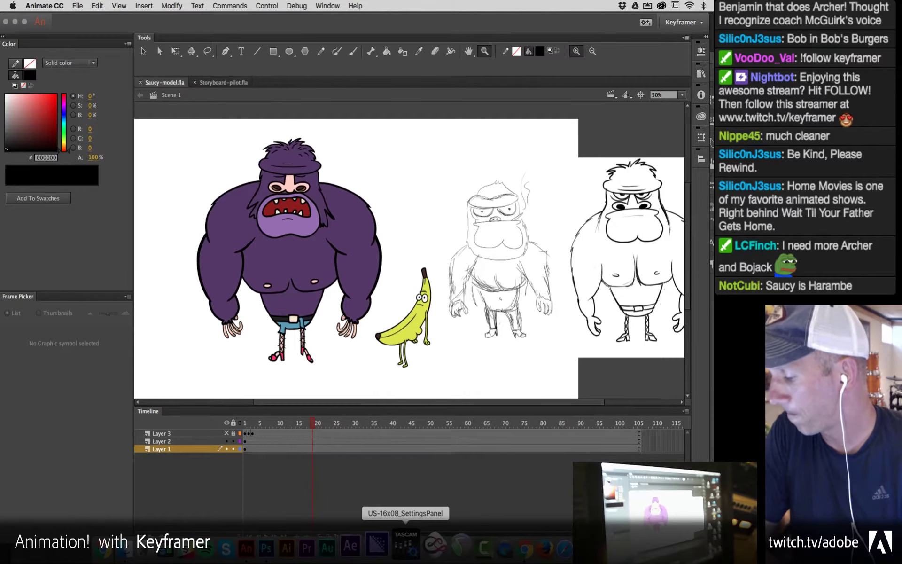
Step: Switch to Photoshop, move its window up beneath the menu bar, and show the whole Saucy-2.psd character sketch at 66.7%
click(283, 545)
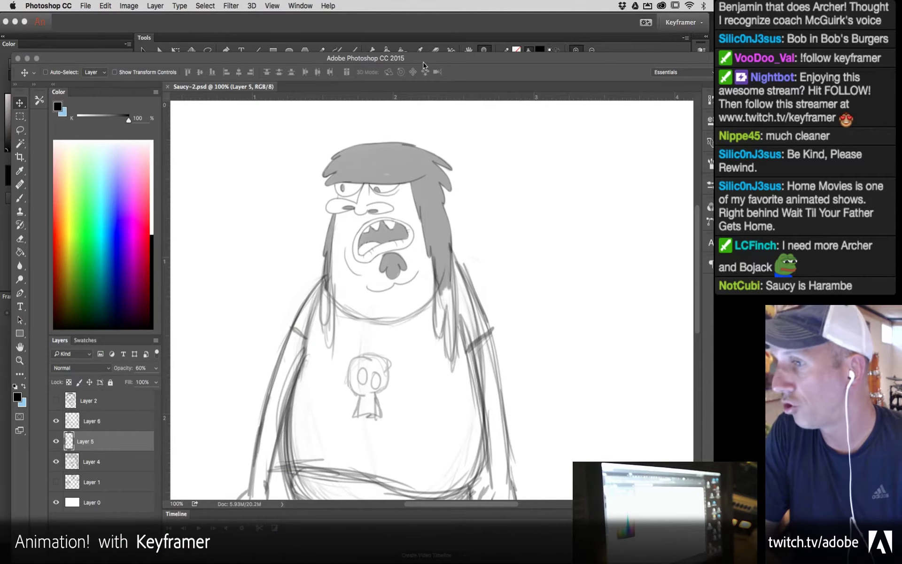
drag(422, 59, 409, 10)
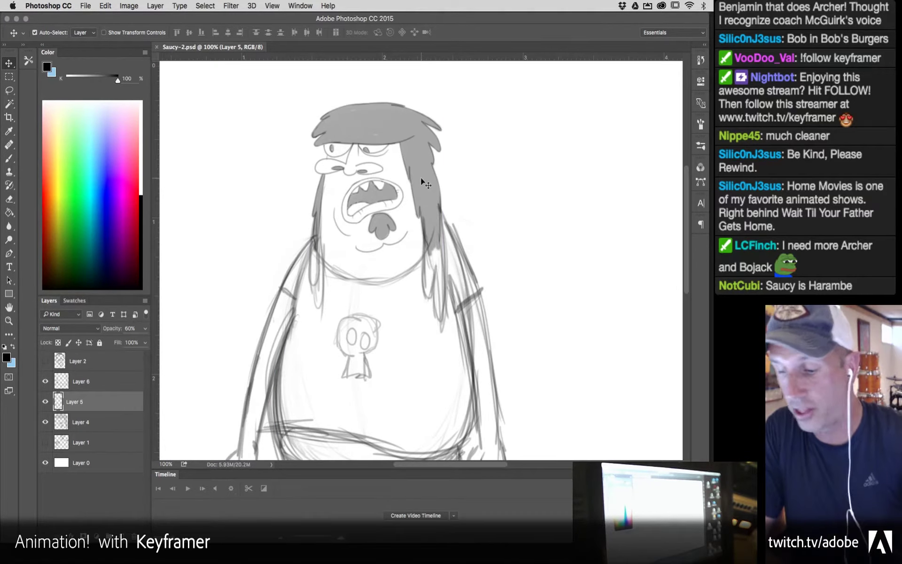
key(super+minus)
drag(514, 305, 461, 252)
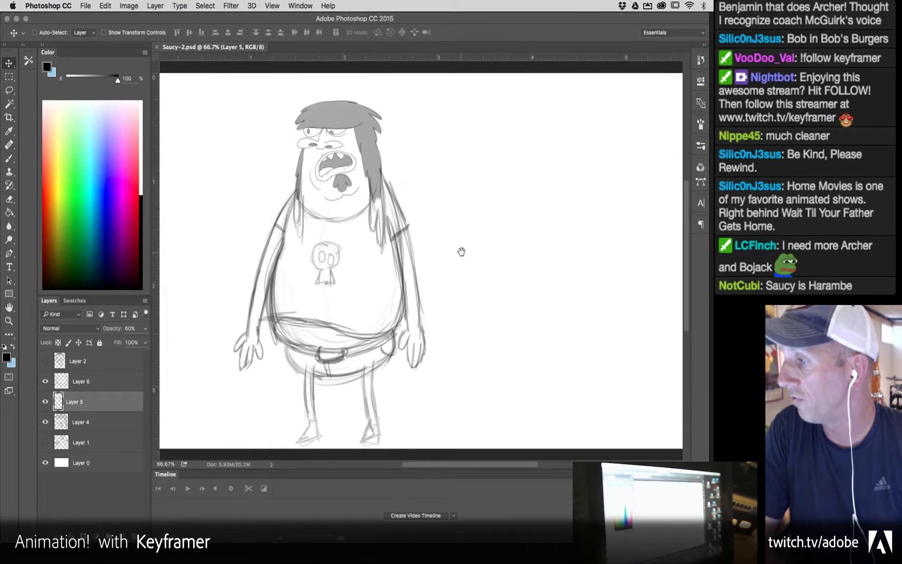
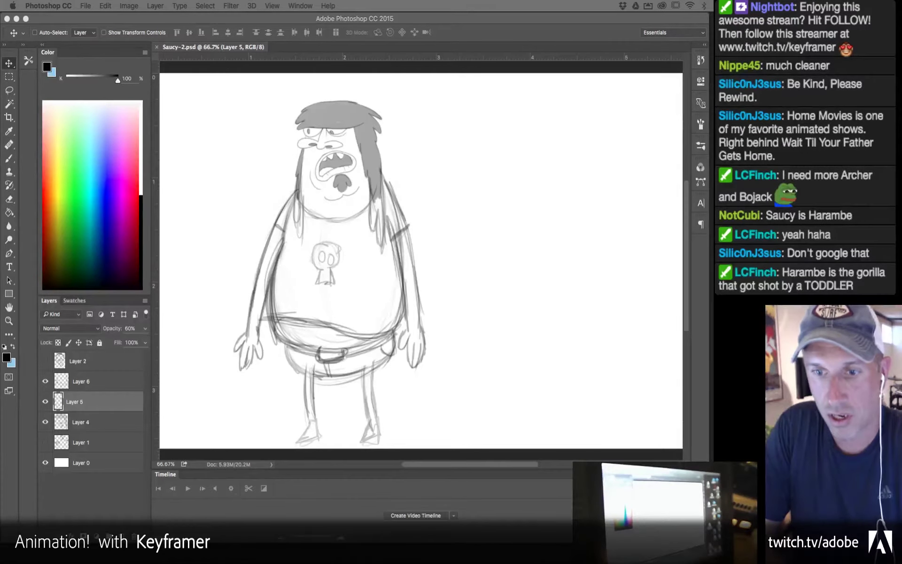
Step: Bring the browser's Harambe image results over the sketch, move them off screen again, and enlarge the Saucy-2.psd view to 100%
drag(74, 133, 549, 44)
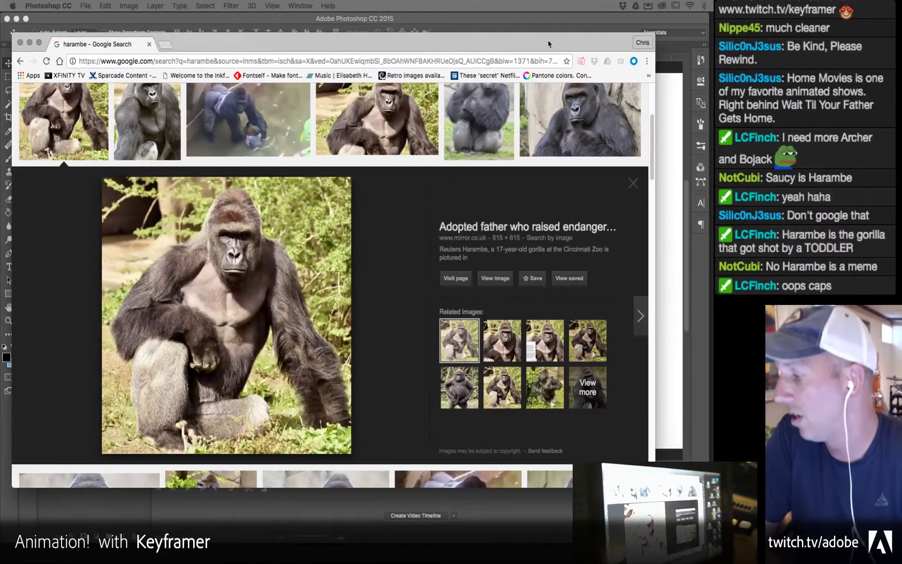
drag(549, 44, 0, 100)
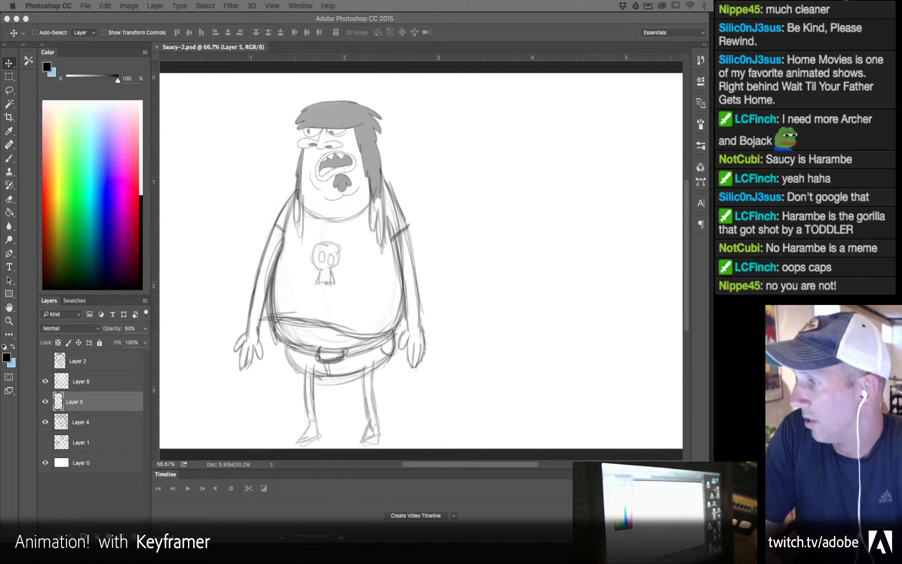
key(z)
click(340, 176)
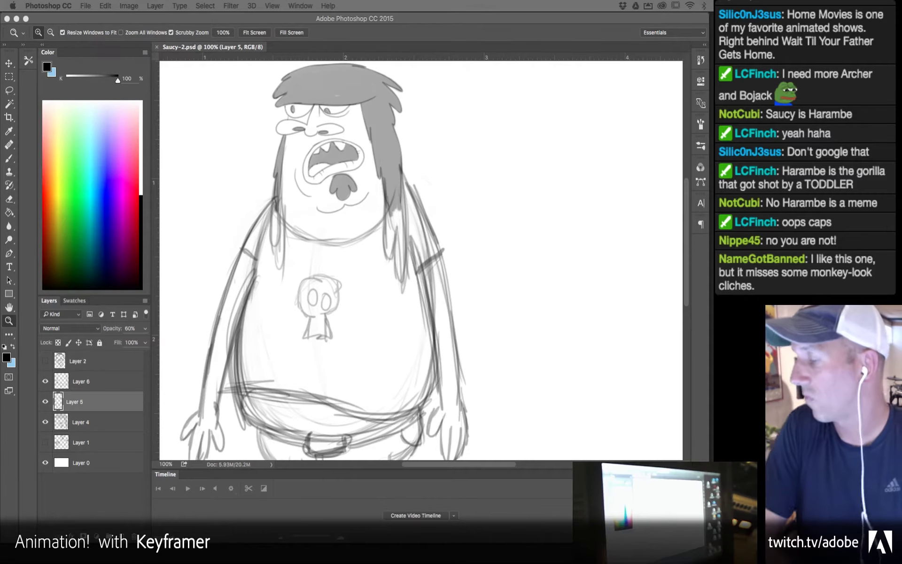
Step: Return to Saucy-model.fla in Animate CC, scrub back to the closed-mouth pose, and view the gorilla's head at 100%
mouse_move(323, 557)
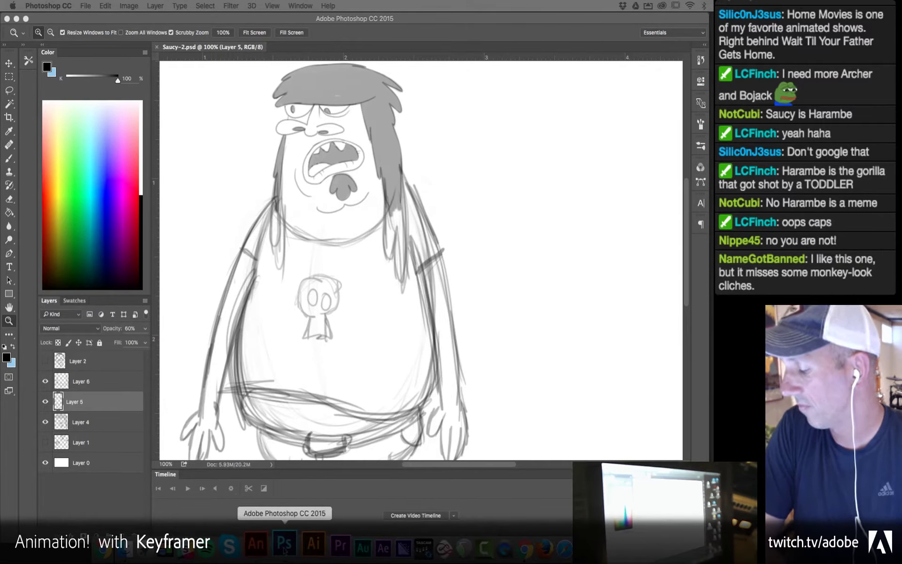
click(263, 545)
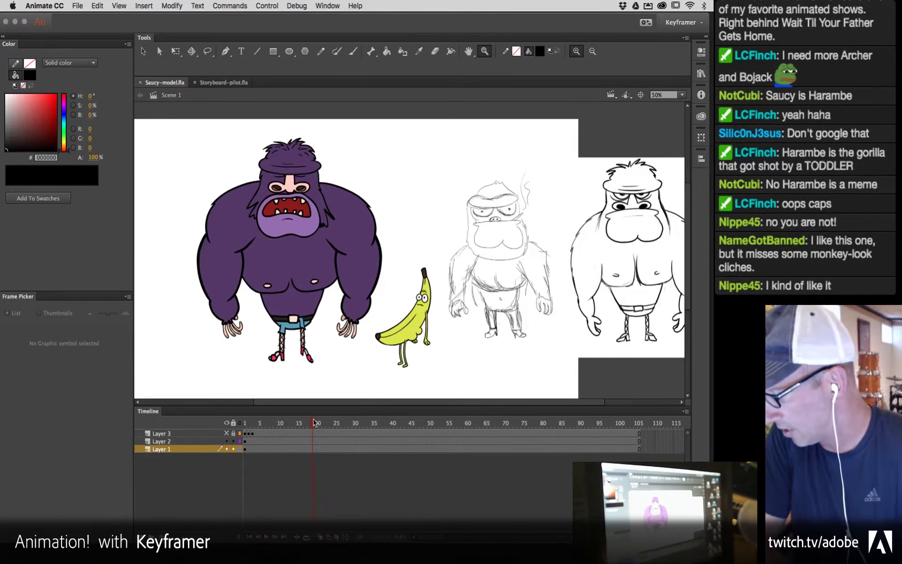
click(291, 425)
drag(292, 425, 263, 425)
click(288, 189)
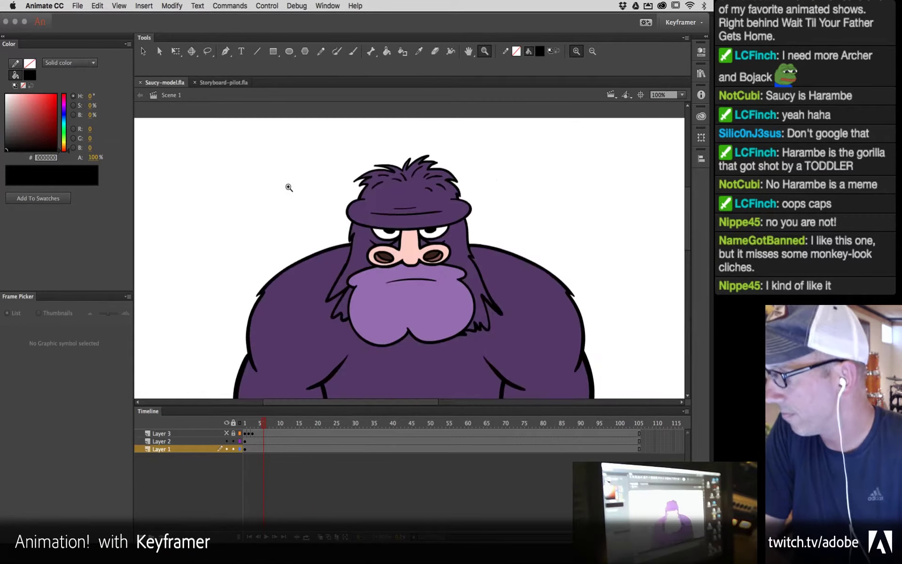
Step: Open the SAUCY-COMPLETE symbol and its nested saucy-head symbol, and scrub the head's timeline to the open-mouthed expression
key(v)
double_click(420, 302)
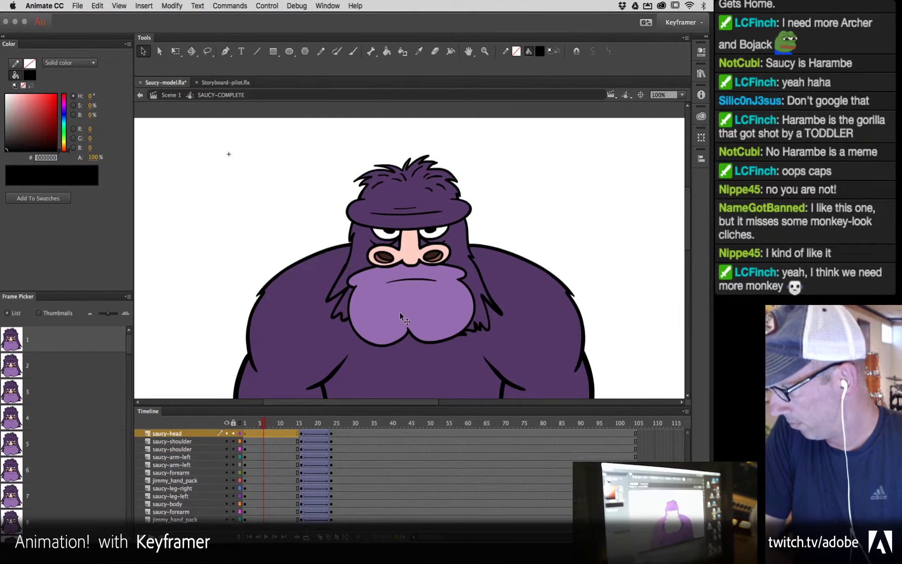
click(358, 324)
double_click(358, 324)
drag(263, 423, 350, 428)
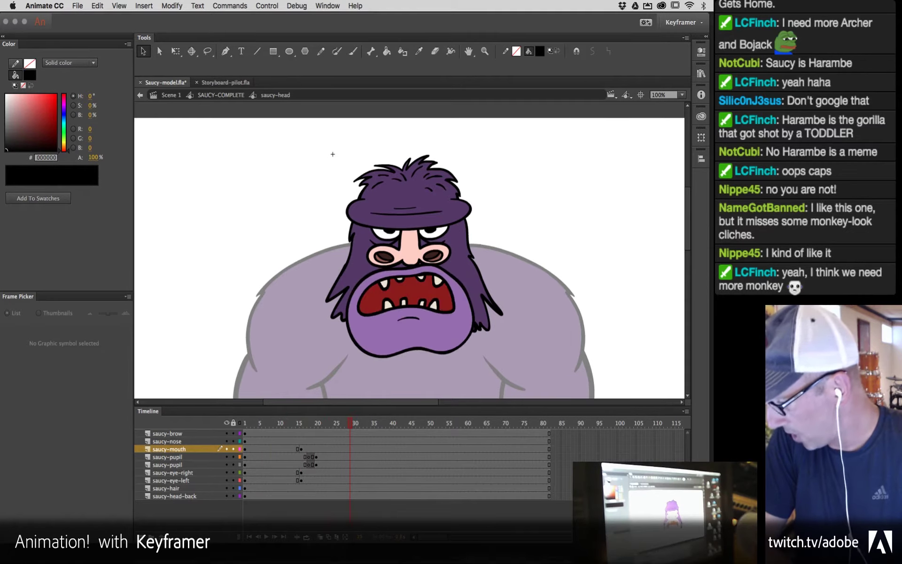
Step: Switch to Photoshop and view the face of the Saucy-2.psd sketch at 200%
mouse_move(366, 551)
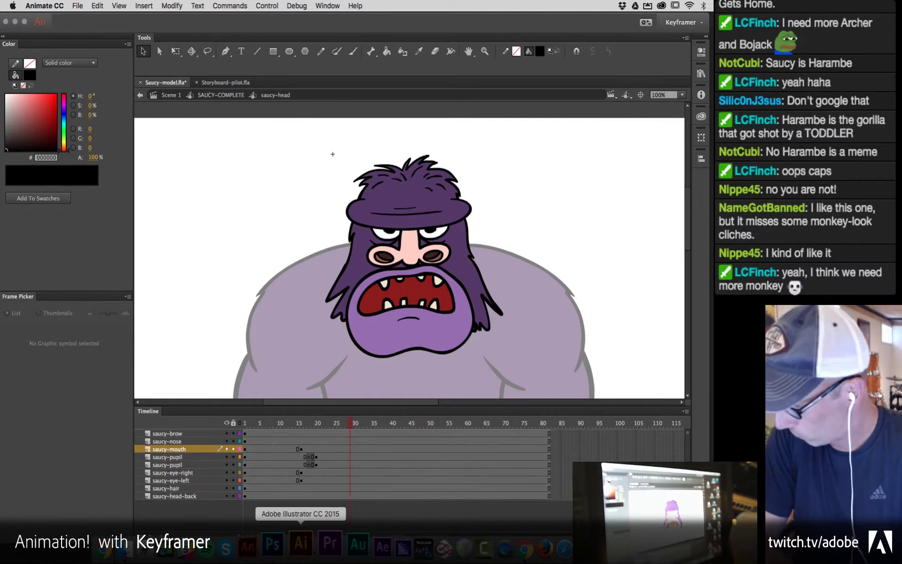
click(285, 544)
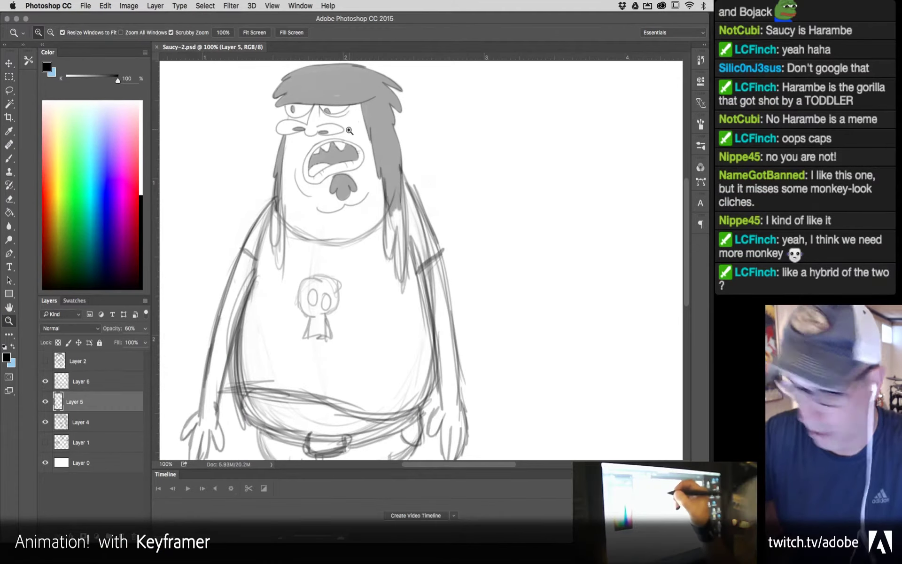
click(330, 128)
drag(350, 141, 485, 200)
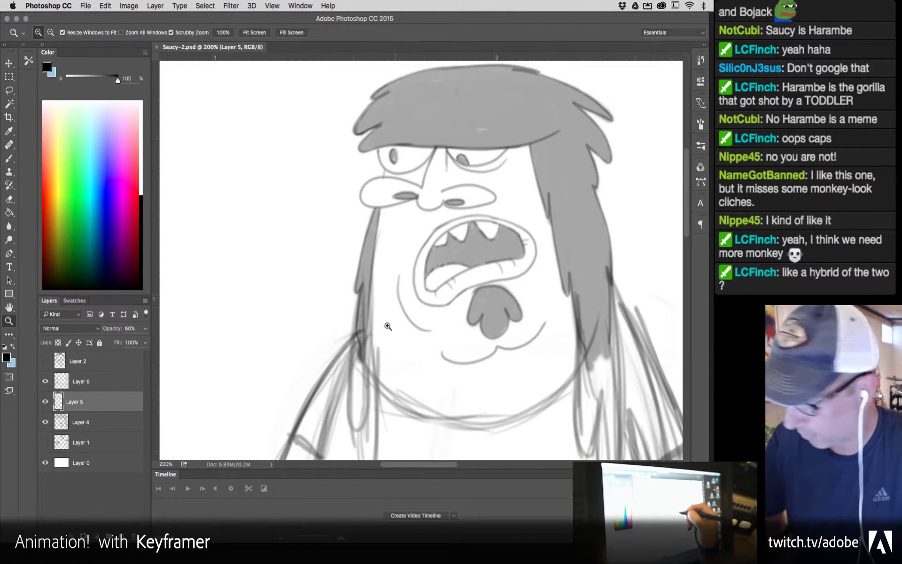
Step: Add a new empty layer above Layer 2 and make the Brush tool active for drawing on it
key(b)
click(79, 361)
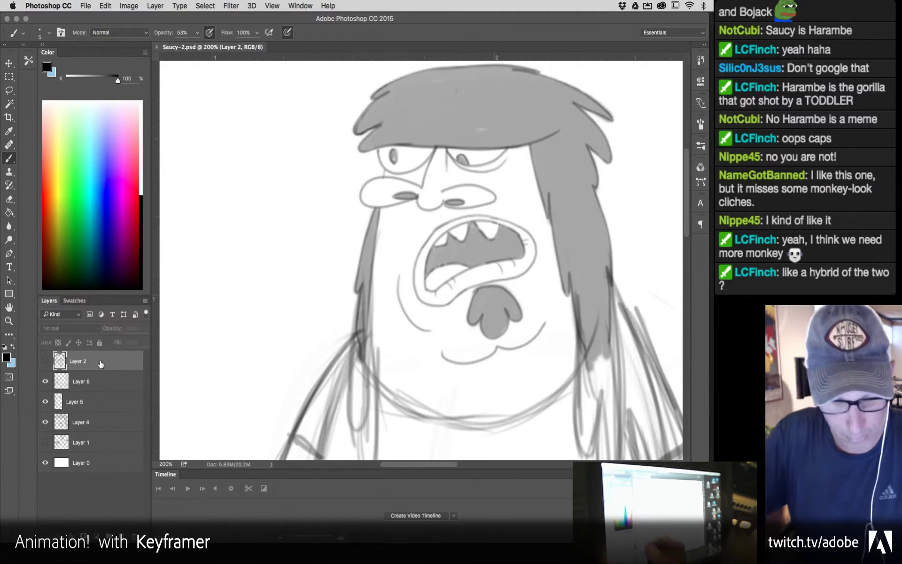
key(super+shift+alt+n)
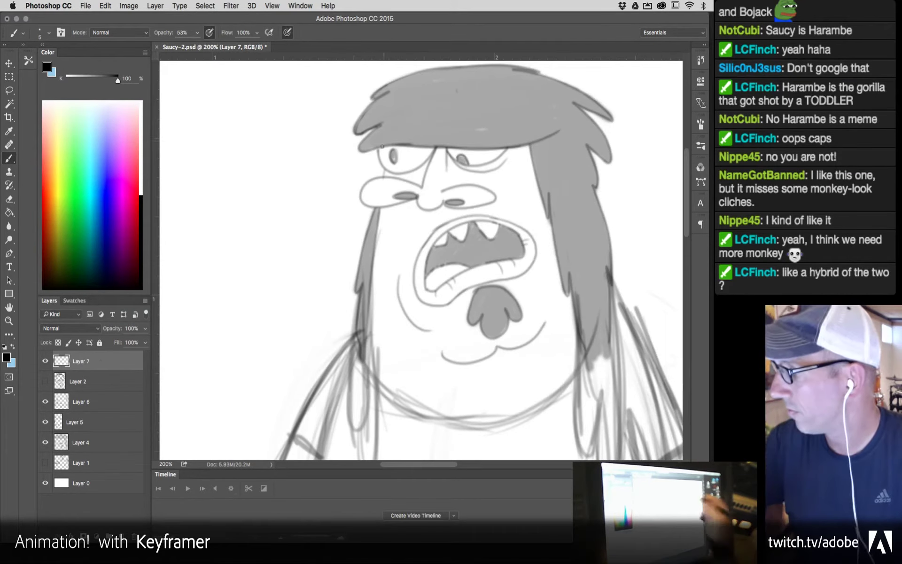
Step: Try a curved brush stroke beside the sketched face, undo it, and reduce the brush size to 2
drag(369, 152, 339, 287)
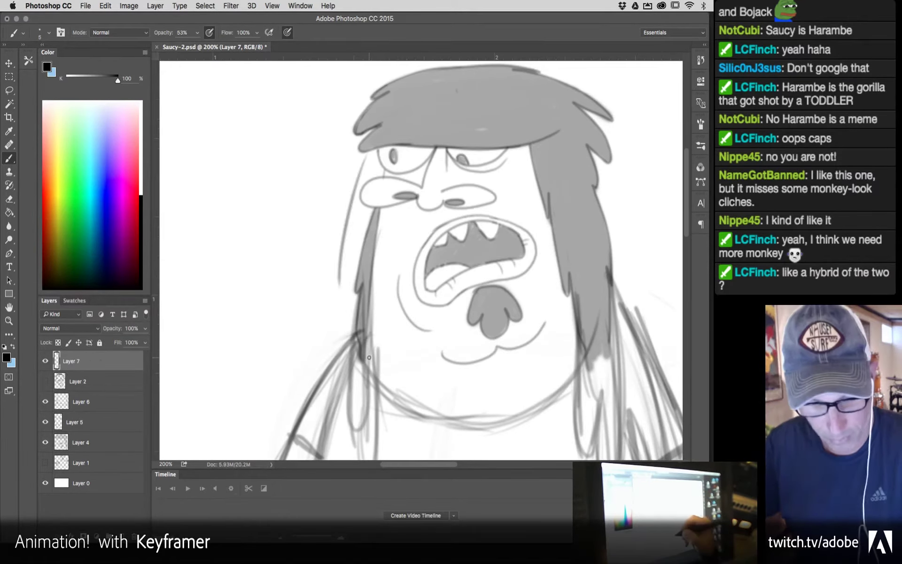
key(super+z)
key(bracketleft)
key(bracketleft)
key(bracketleft)
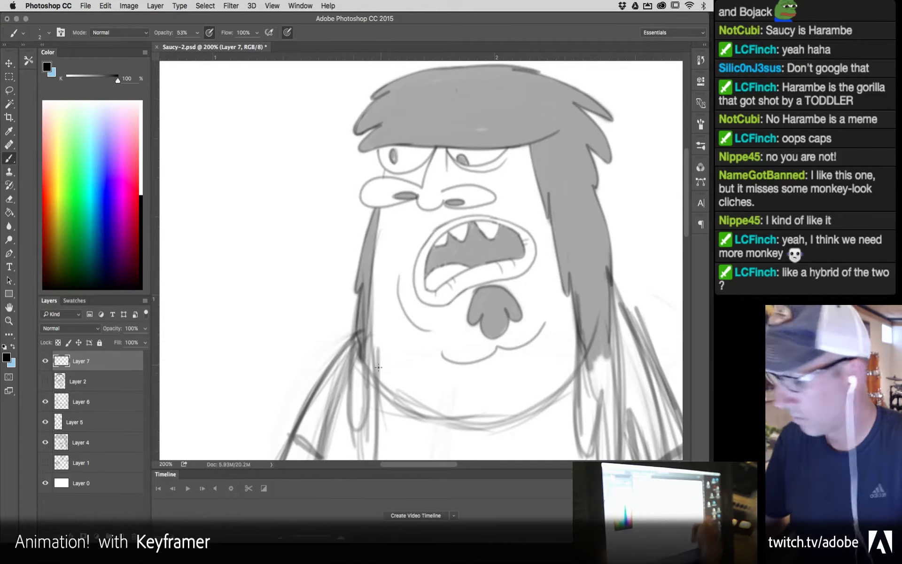
key(super+minus)
key(super+minus)
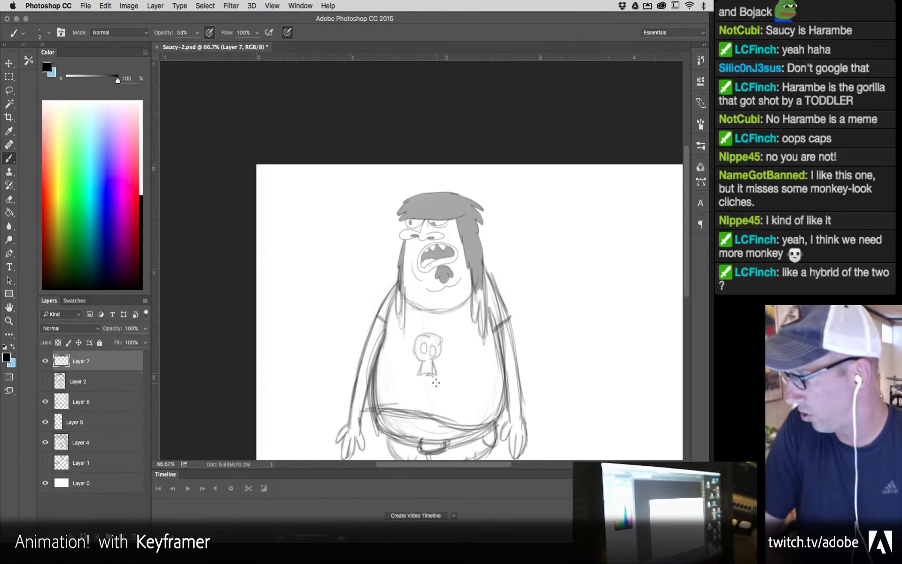
Step: Switch to Animate CC, go back up to the SAUCY-COMPLETE symbol, and scrub to the open-mouthed pose at frame 30
mouse_move(364, 545)
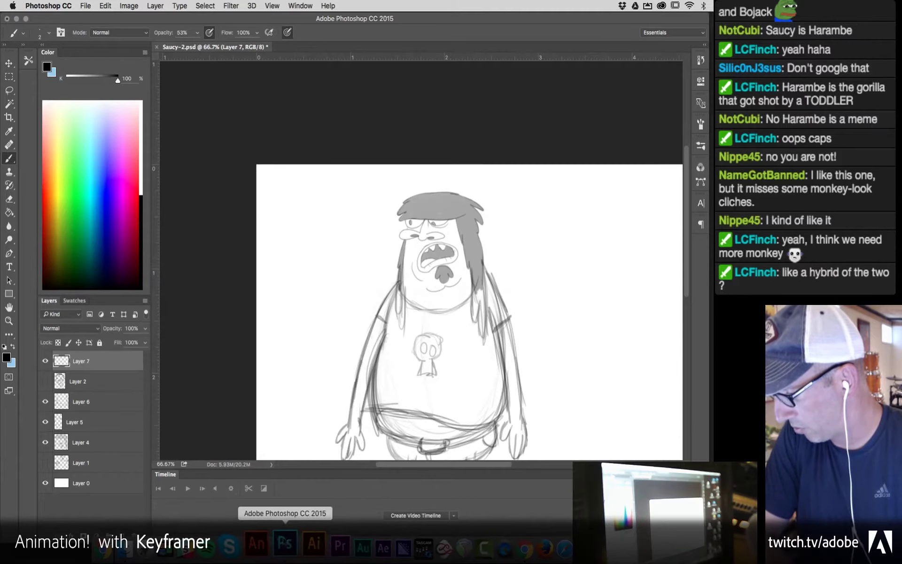
click(266, 544)
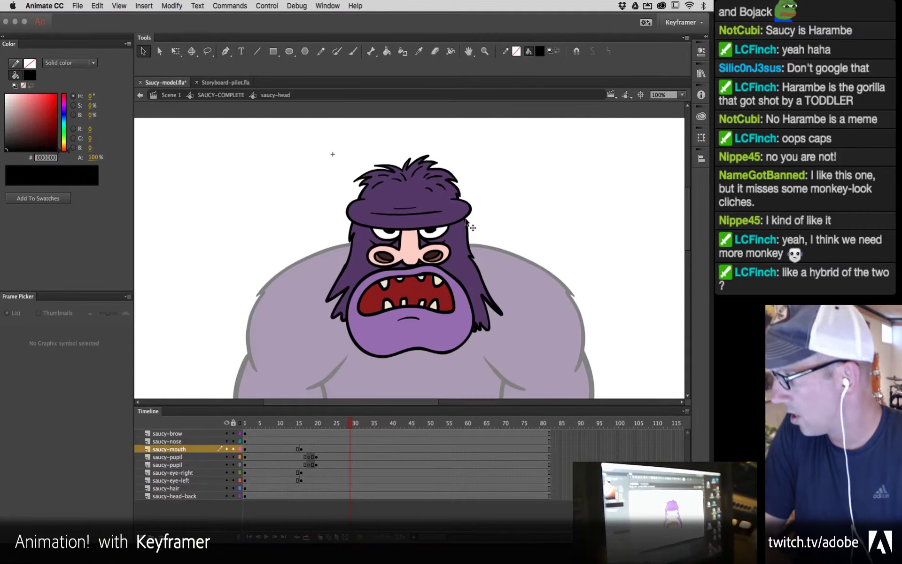
double_click(493, 222)
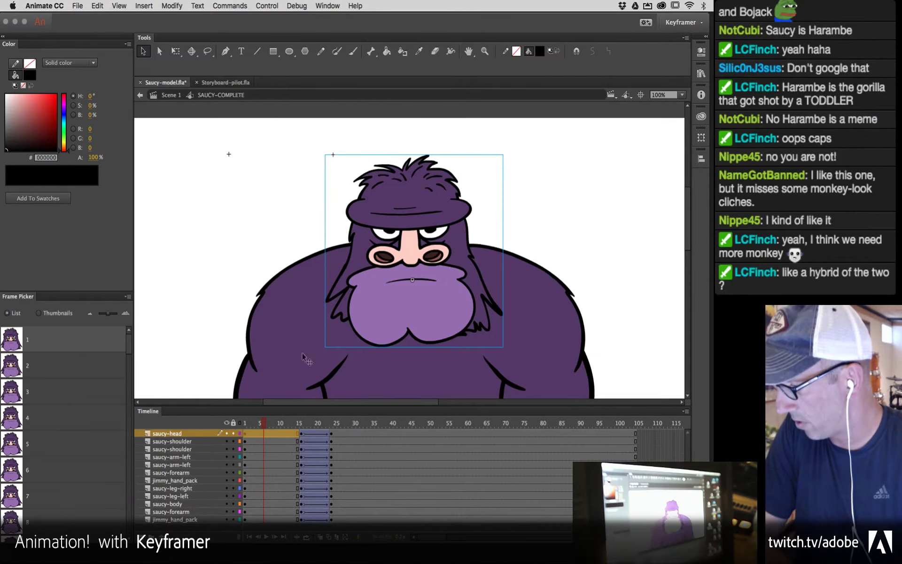
drag(253, 431, 355, 428)
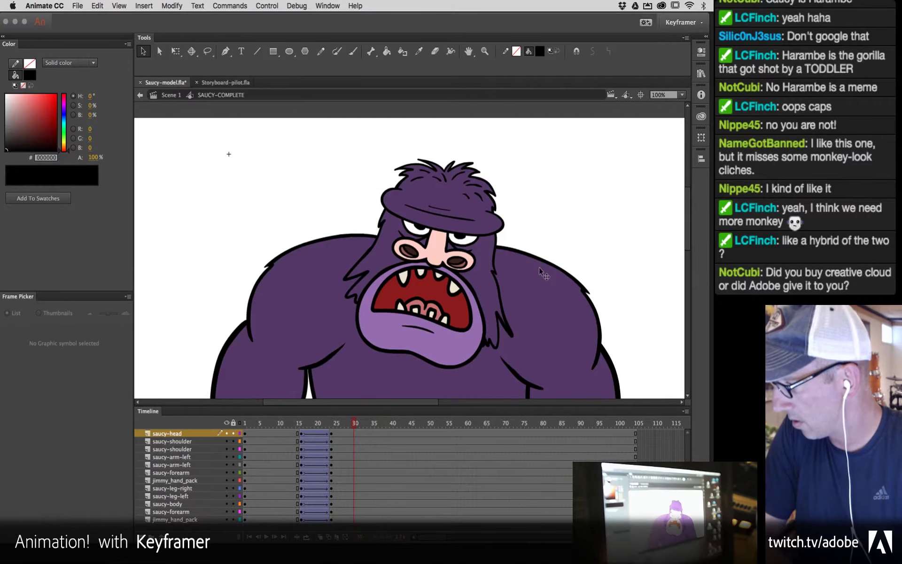
Step: Show the gorilla's whole body at 50% and take a screenshot of the area around it
key(super+minus)
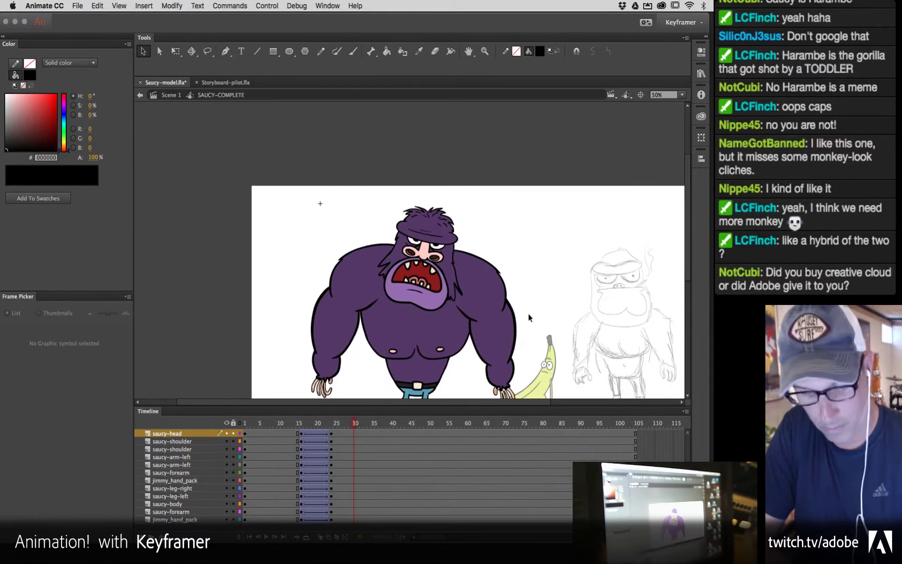
mouse_move(529, 318)
mouse_down()
mouse_move(436, 243)
mouse_move(427, 248)
mouse_up()
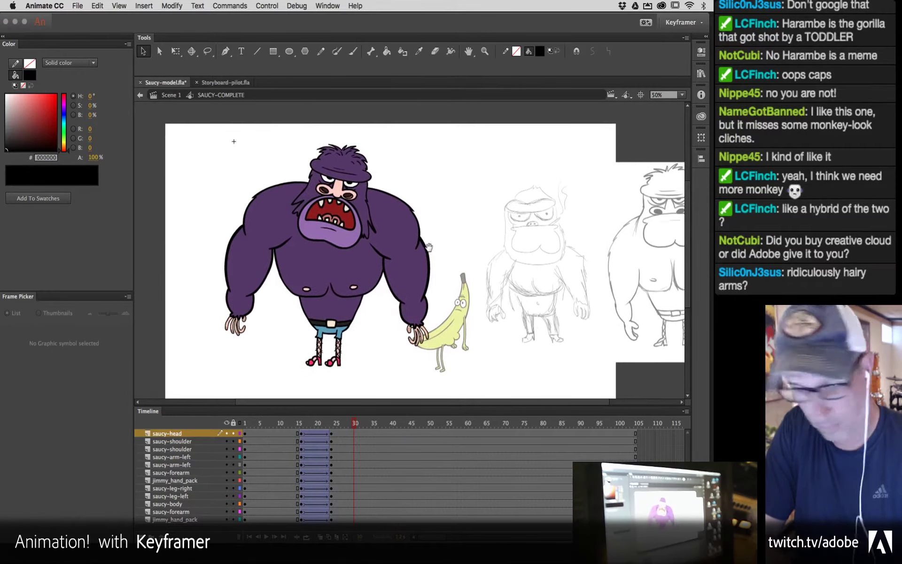
drag(194, 136, 470, 401)
Step: Switch to Photoshop and open the newest screenshot PNG, taken at 6.36.46 PM, from the Desktop
key(super+Tab)
key(super+Tab)
key(super+Tab)
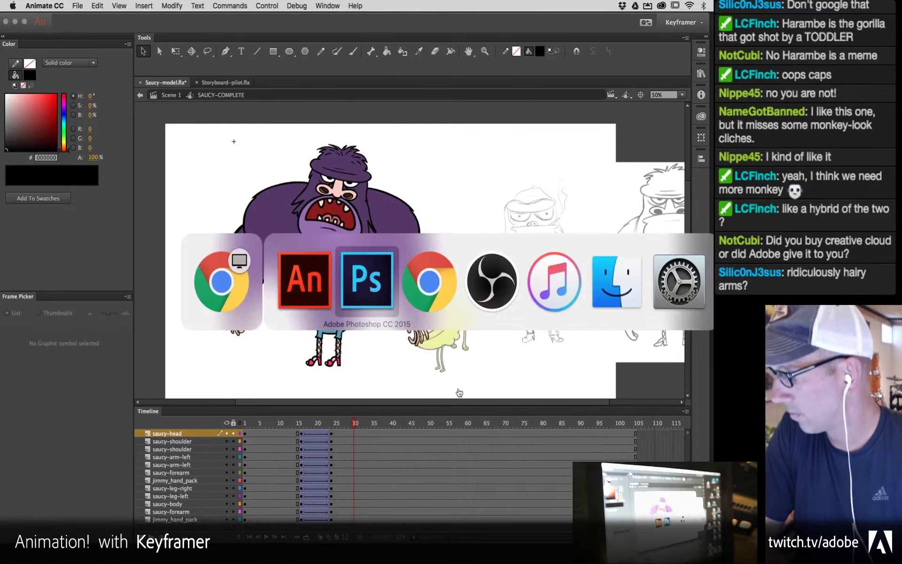
key(super+shift+Tab)
key(super+shift+Tab)
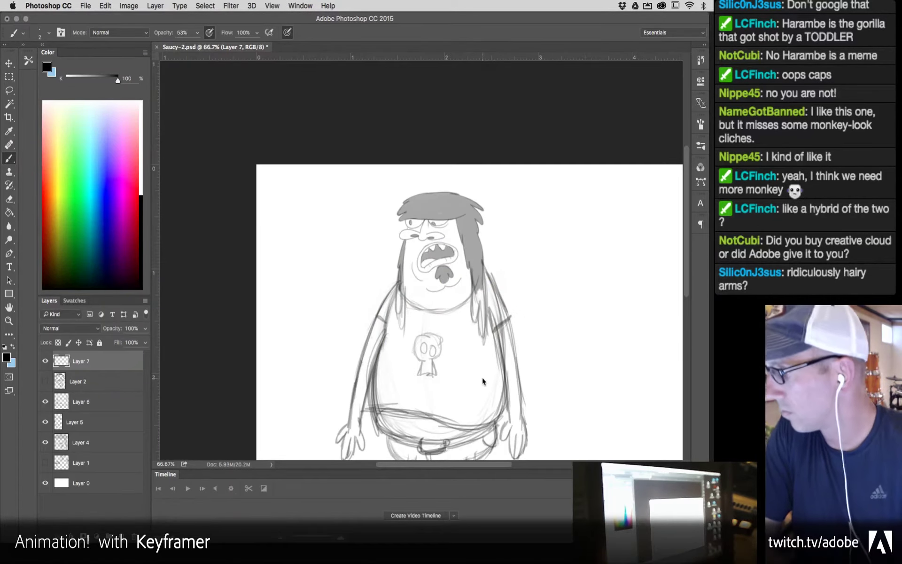
key(super+o)
double_click(224, 192)
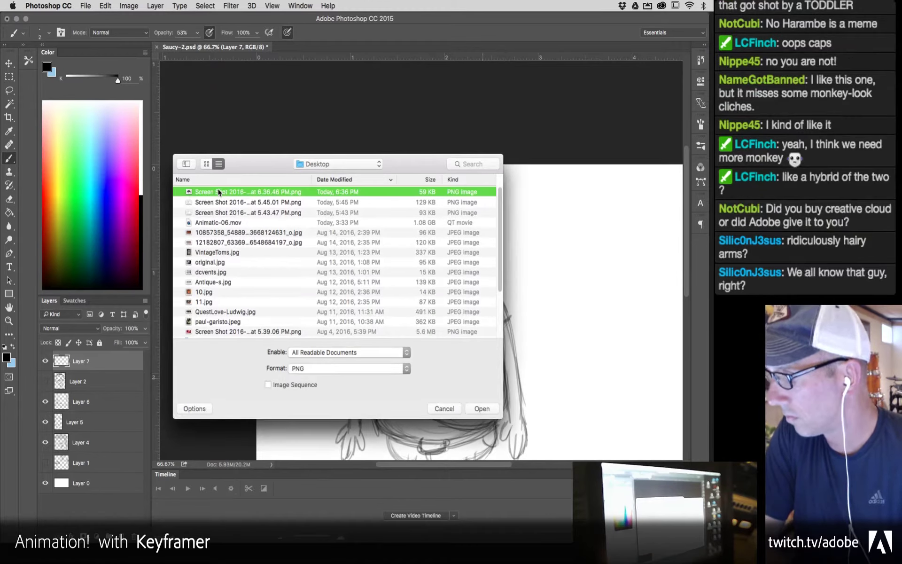
Step: Copy the whole screenshot into Saucy-2.psd, close the source image, and place the gorilla over the left side of the sketch
key(super+a)
key(super+c)
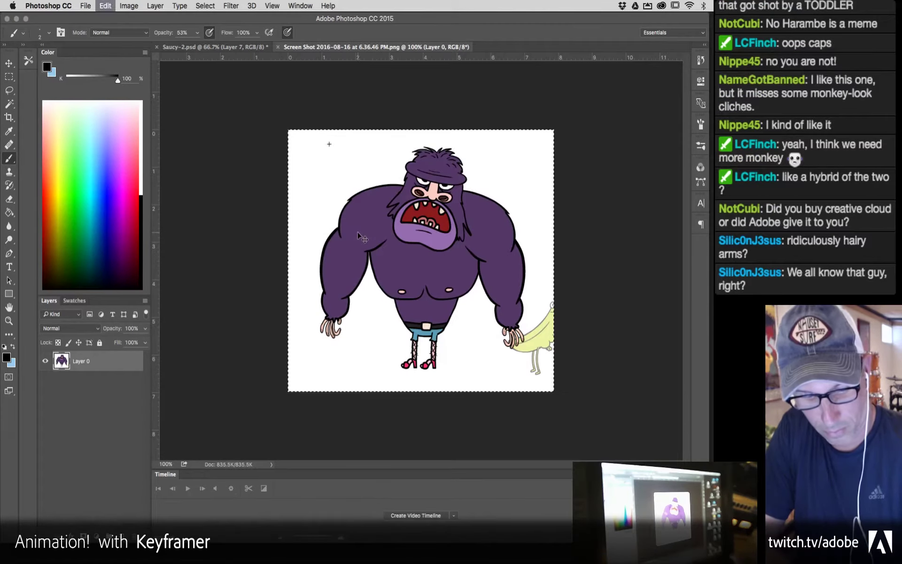
key(super+w)
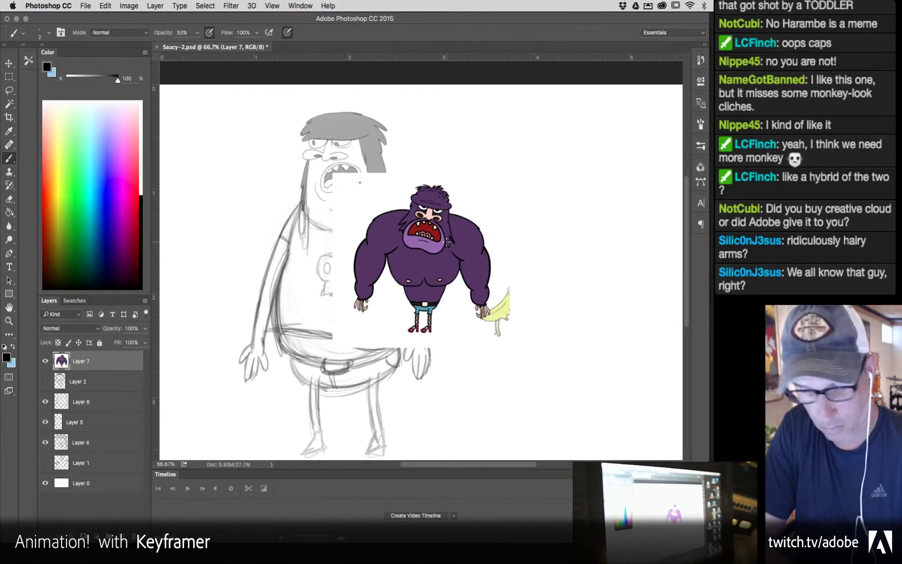
key(v)
mouse_move(458, 243)
mouse_down()
mouse_move(392, 275)
mouse_move(475, 371)
mouse_move(493, 376)
mouse_move(508, 371)
mouse_move(249, 175)
mouse_move(252, 160)
mouse_move(257, 236)
mouse_move(284, 293)
mouse_up()
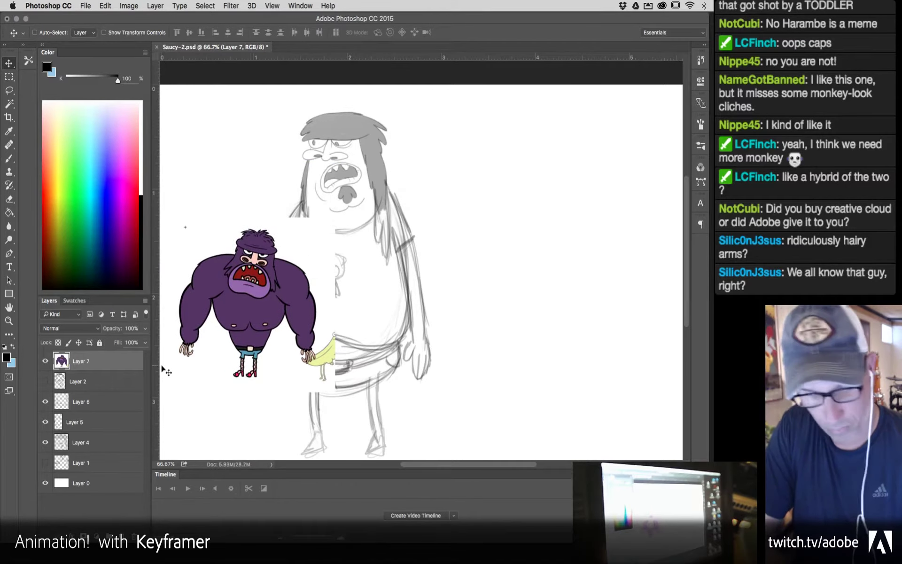
Step: Add a new layer above the pasted gorilla, try a brush stroke beside the sketch's right arm, and undo it
key(super+shift+n)
key(Return)
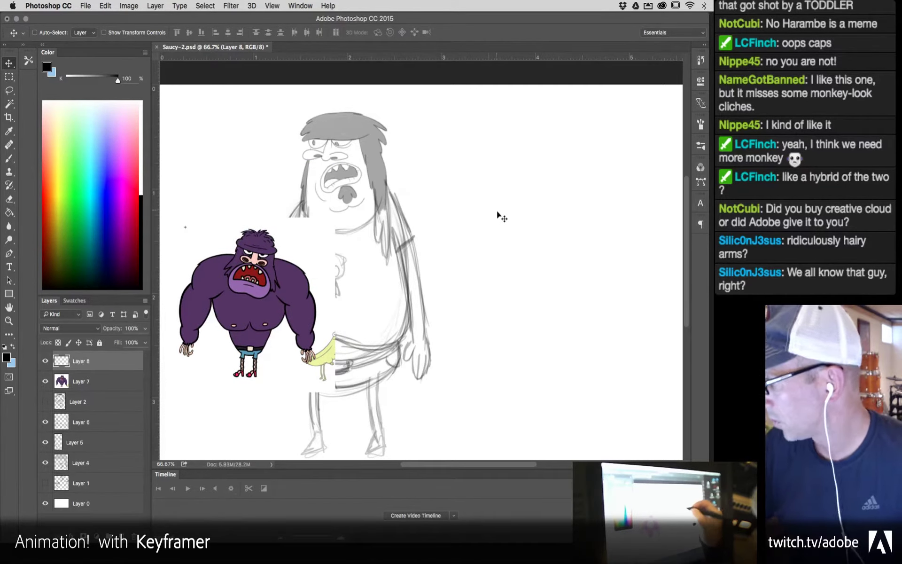
key(b)
drag(478, 197, 455, 266)
key(super+z)
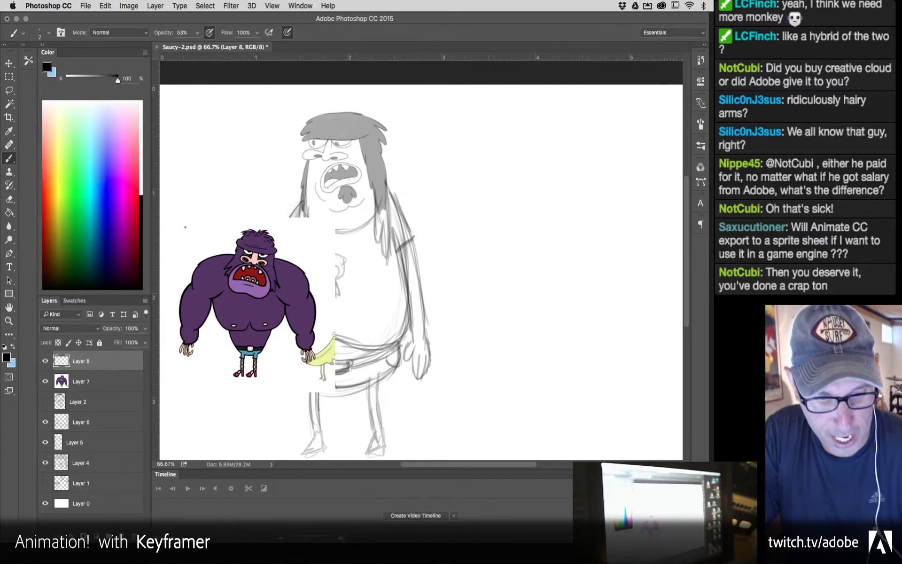
Step: Switch to Starling_animation.fla in Animate CC, enlarge the bird to 200%, and play the animation inside its starling_flight symbol
key(super+Tab)
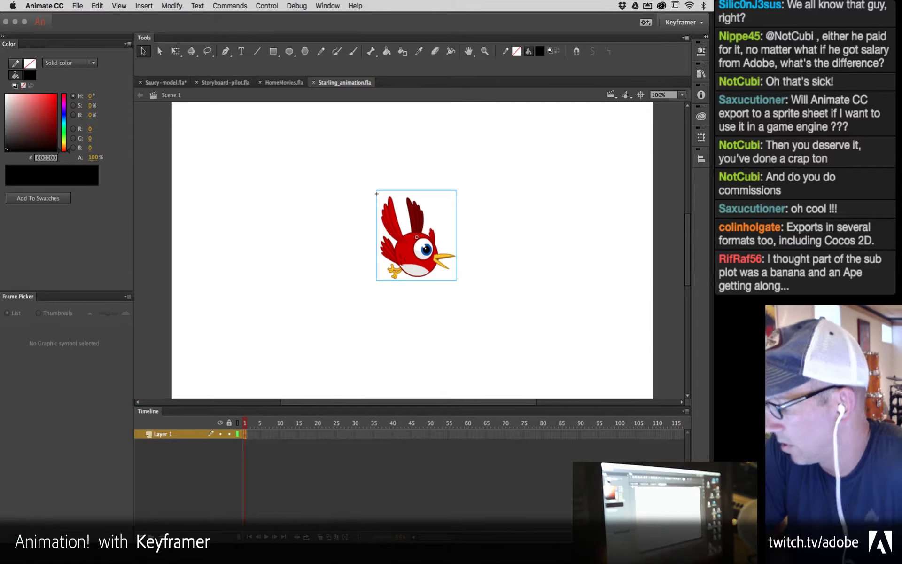
key(super+equal)
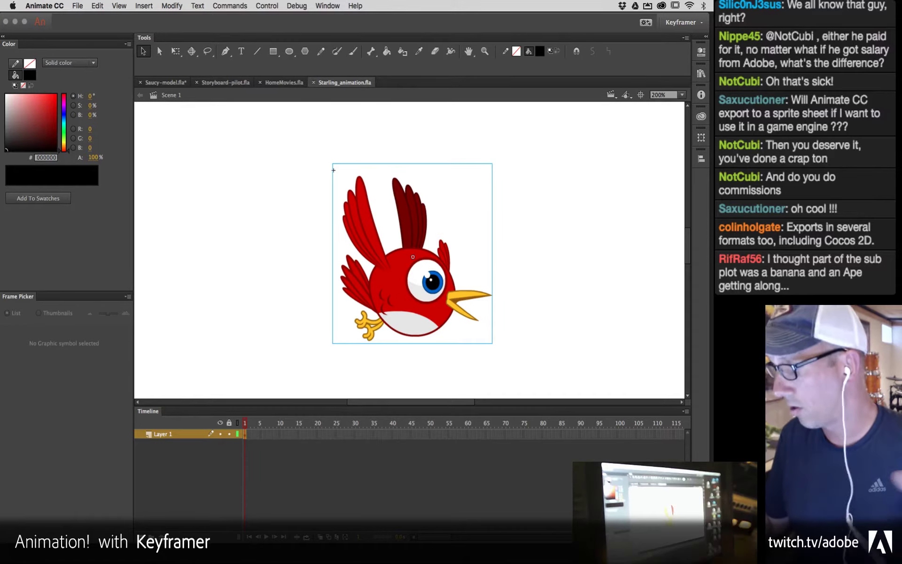
double_click(420, 314)
key(Return)
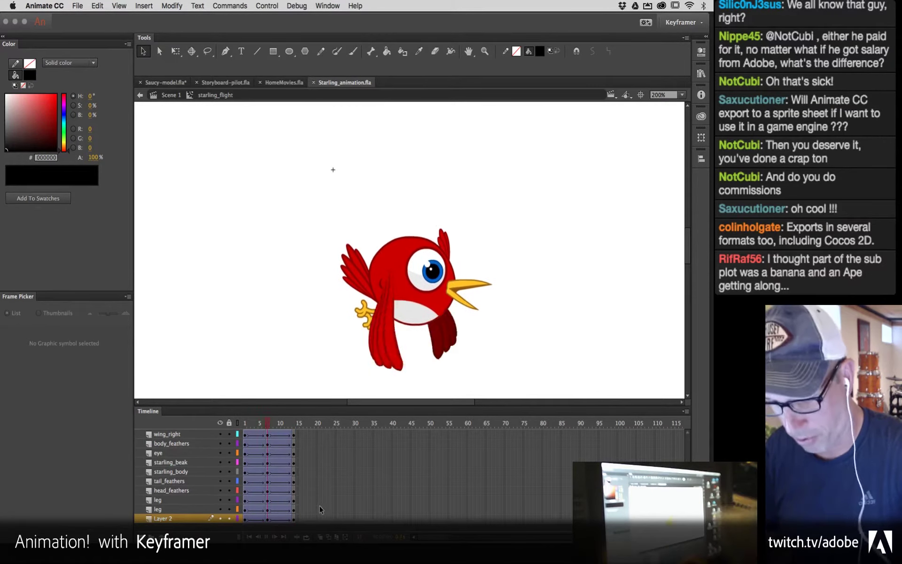
key(Return)
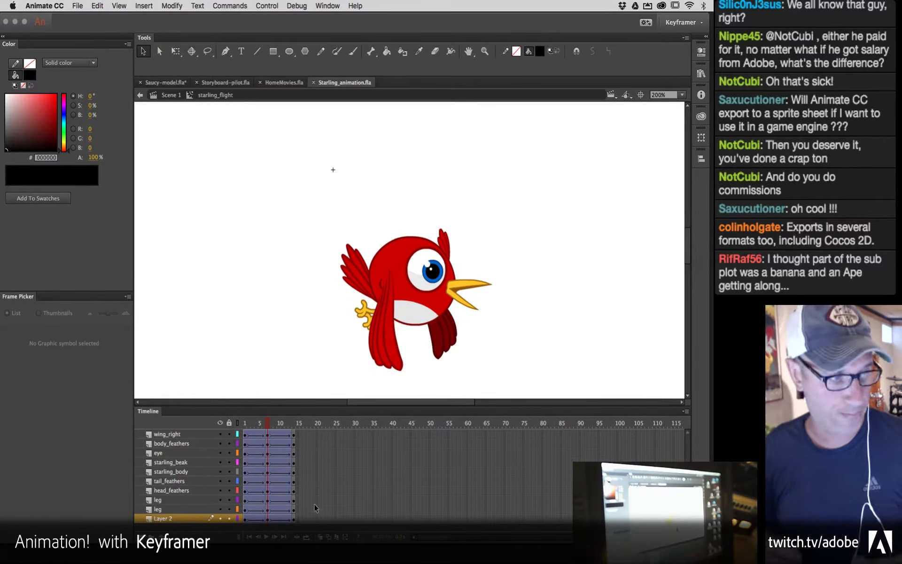
Step: Show the bird instance's properties in Scene 1 and replay the animation inside its starling_flight symbol
double_click(499, 213)
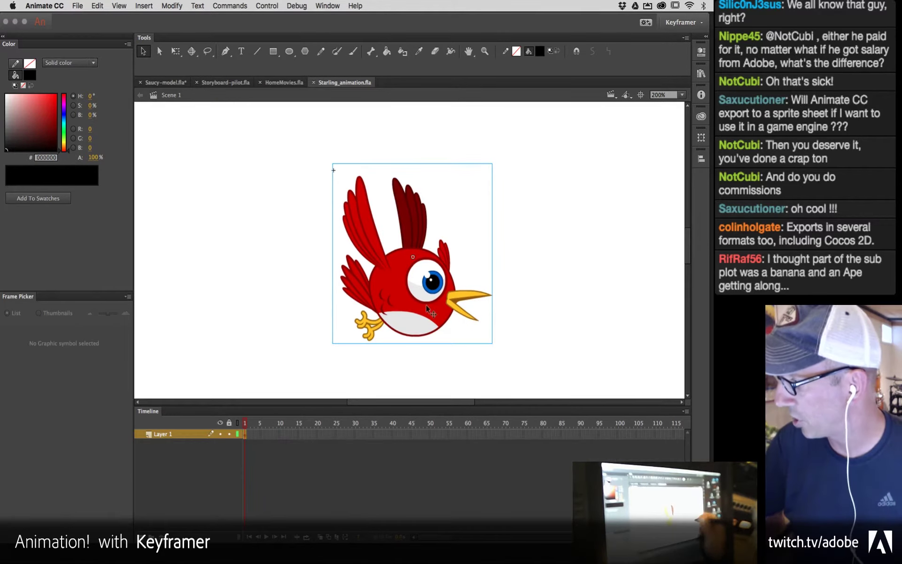
right_click(423, 263)
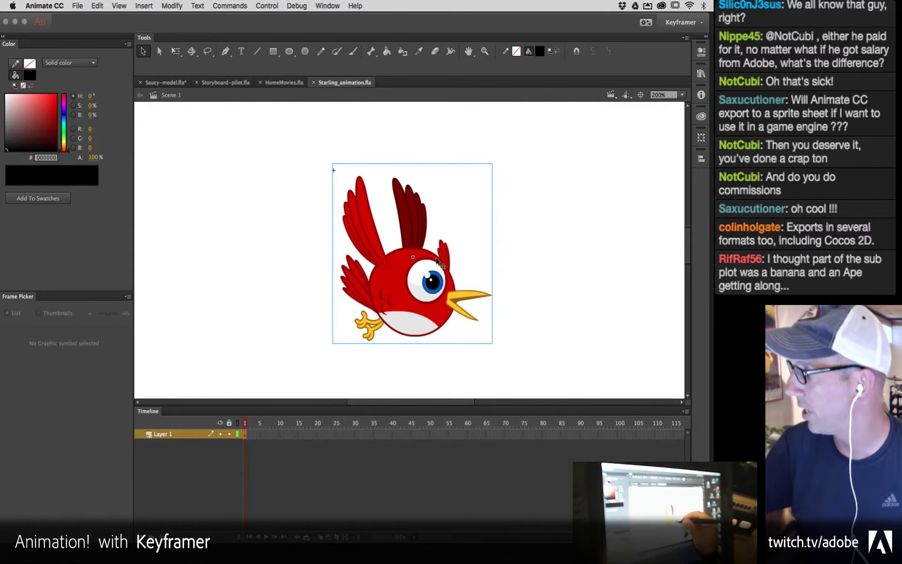
click(701, 52)
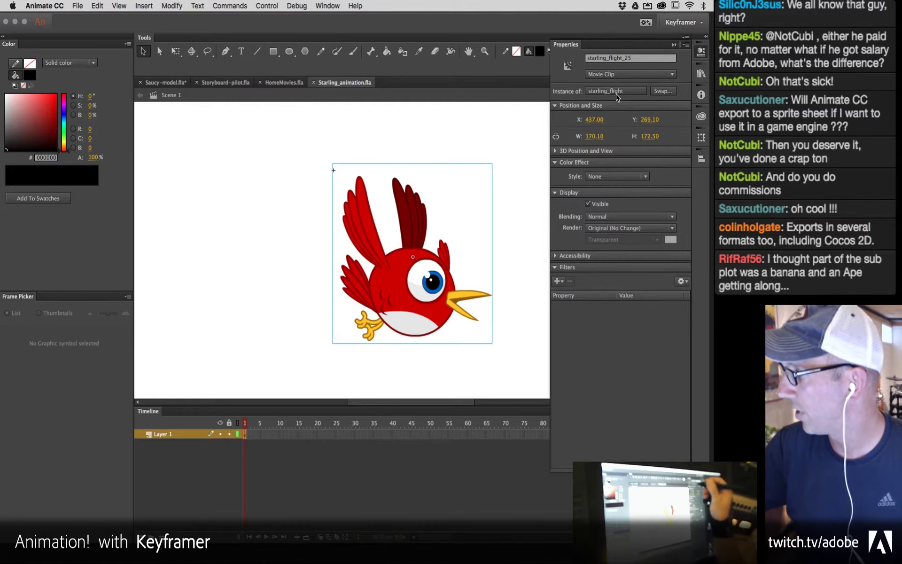
double_click(399, 277)
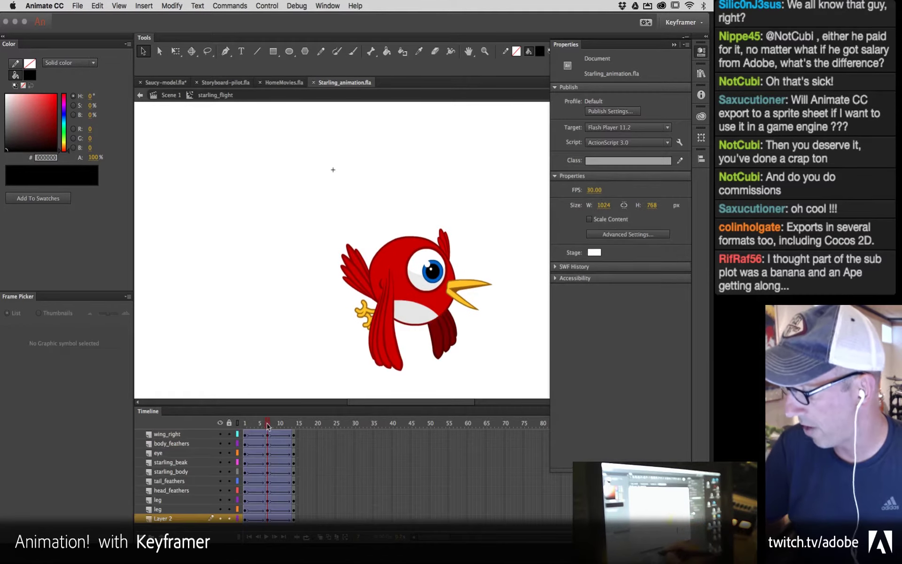
key(Return)
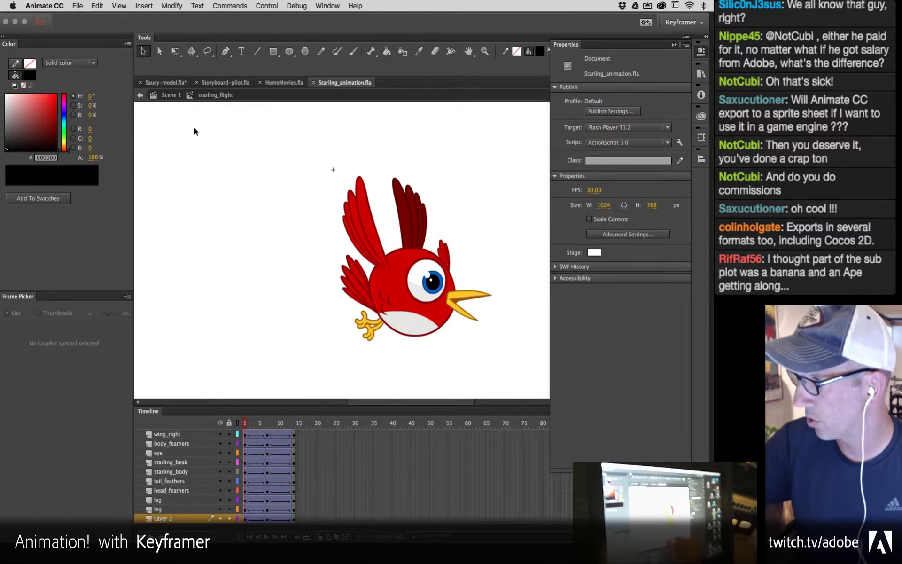
Step: Return to Scene 1 and open the Generate Sprite Sheet dialog for the starling_flight bird instance
double_click(198, 108)
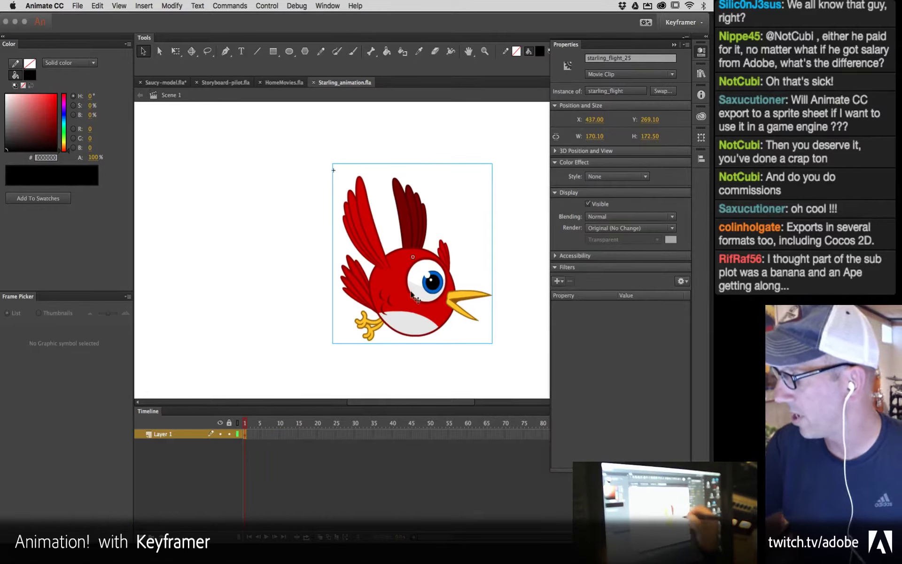
drag(401, 296, 399, 294)
right_click(399, 294)
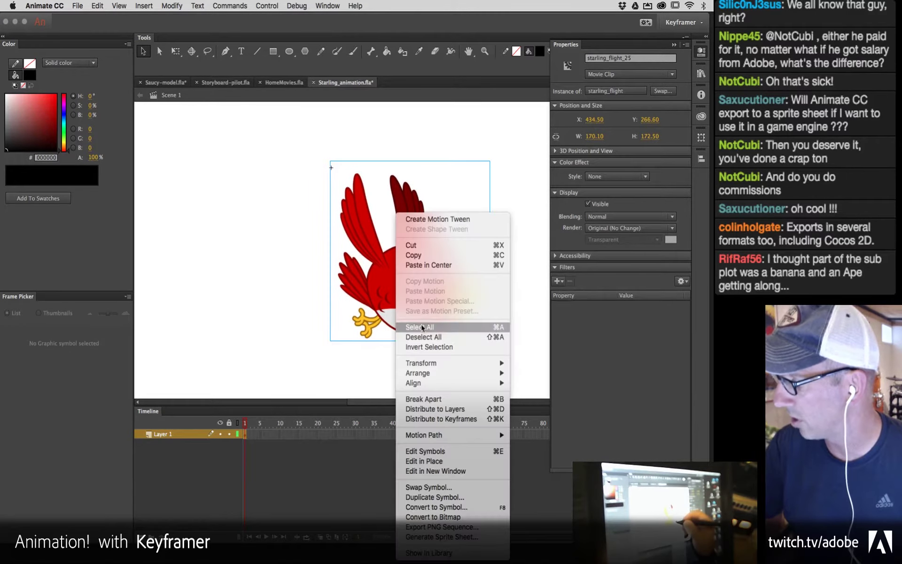
click(486, 537)
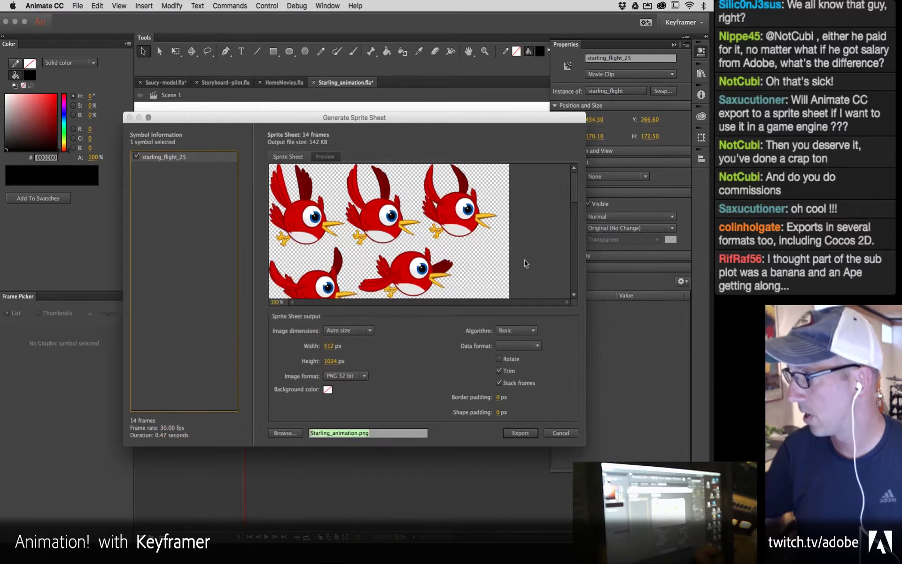
Step: Enlarge the sprite sheet preview and review the dimension and format options, keeping Auto size and PNG 32 bit
drag(511, 378, 590, 514)
drag(578, 216, 537, 277)
click(297, 398)
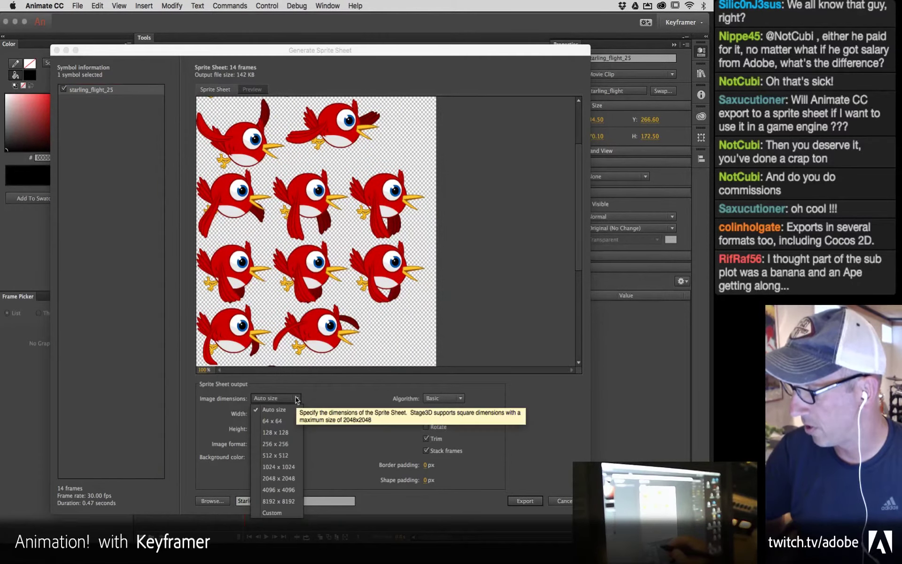
click(291, 408)
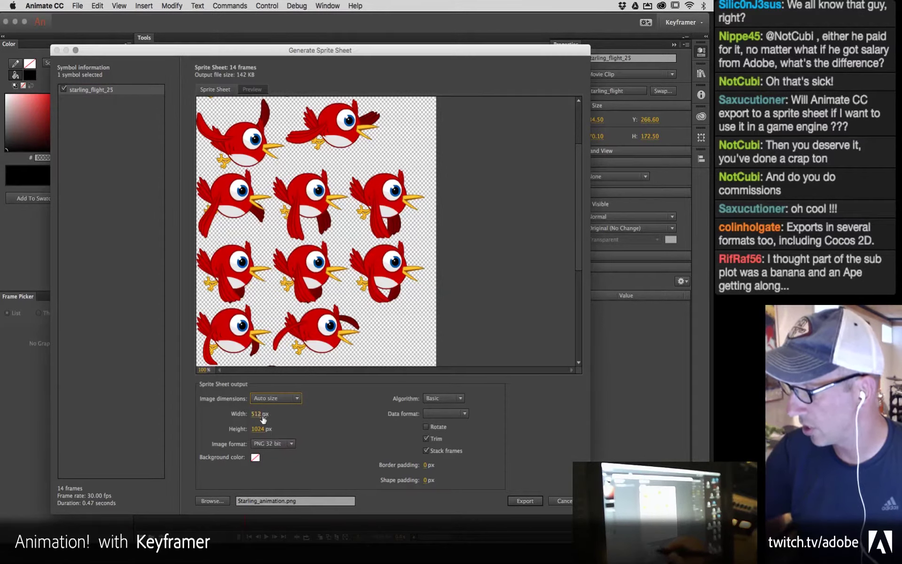
click(291, 444)
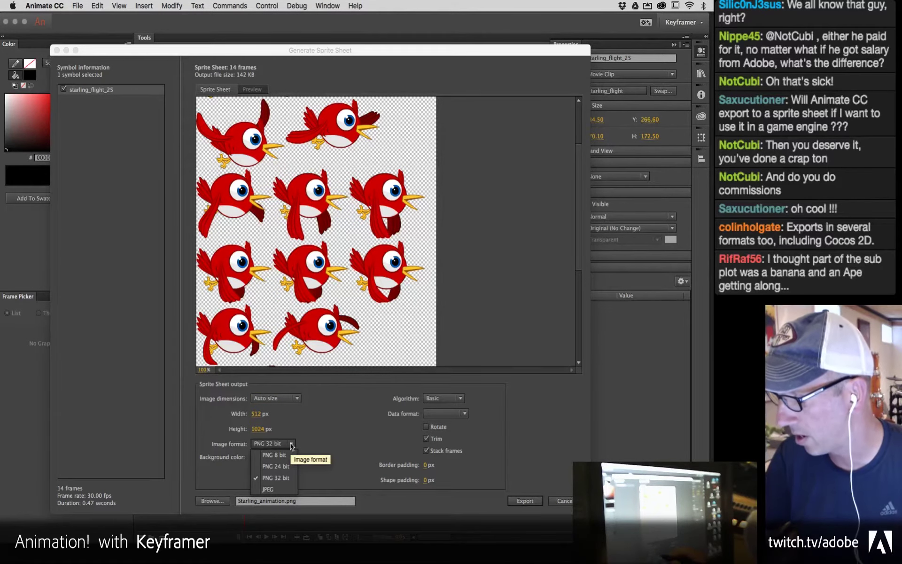
click(292, 445)
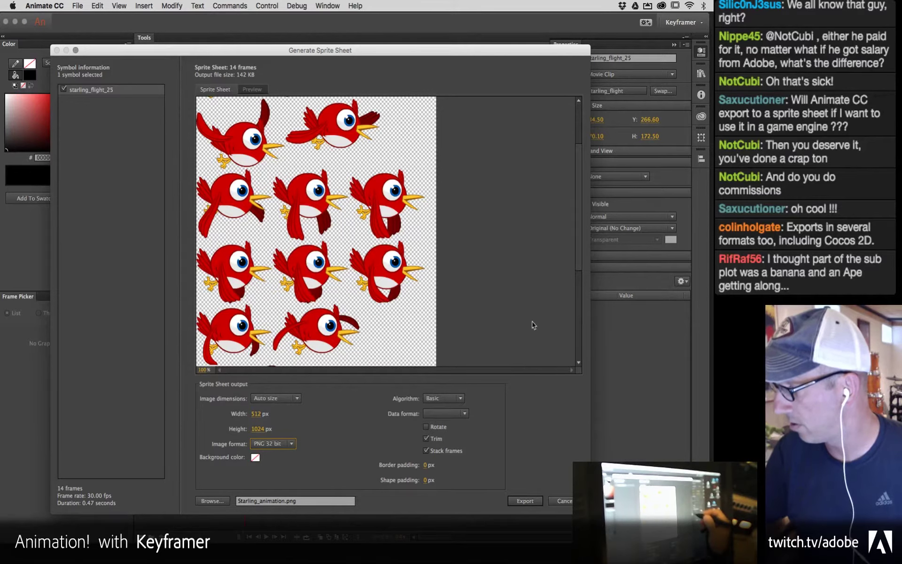
Step: Keep the Basic algorithm for the sprite sheet and set both border padding and shape padding to 5 px
click(460, 398)
click(474, 390)
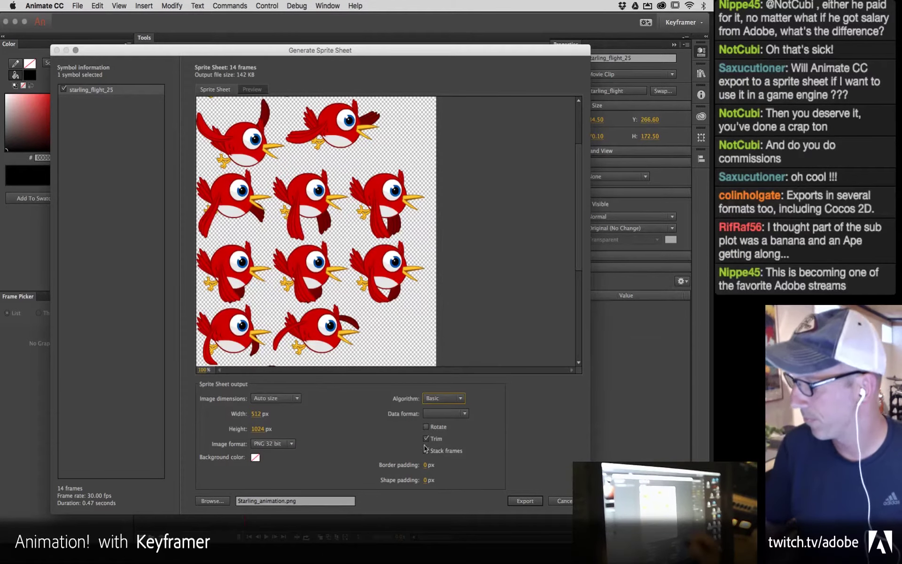
click(426, 465)
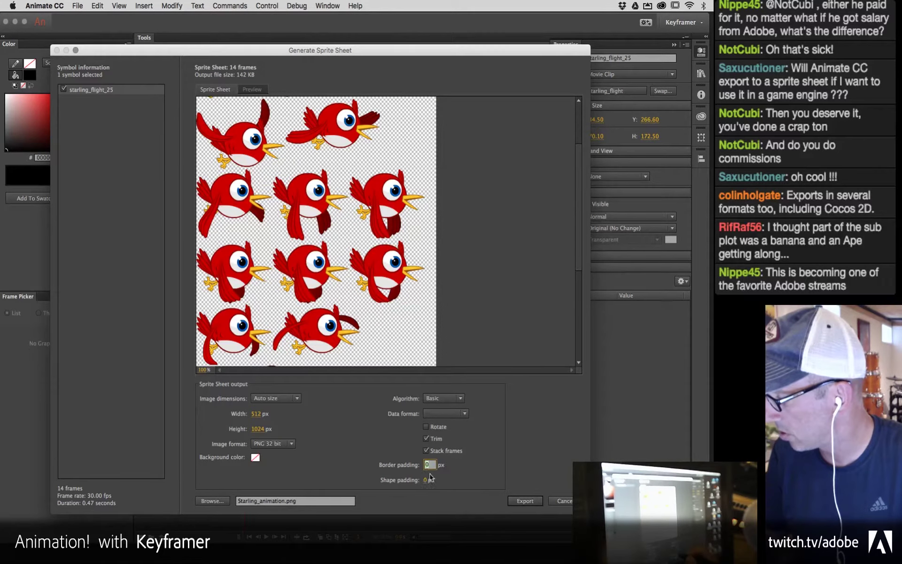
key(Return)
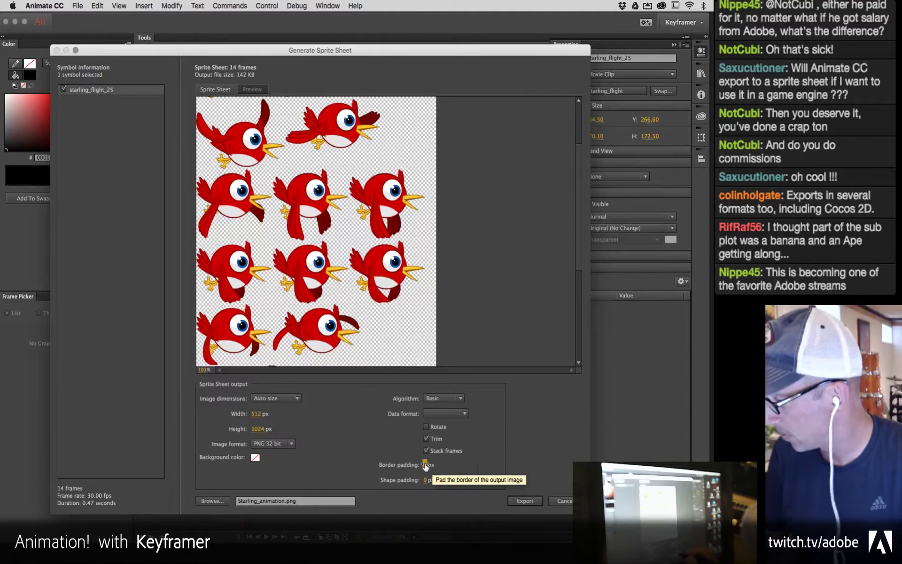
click(427, 480)
text(5)
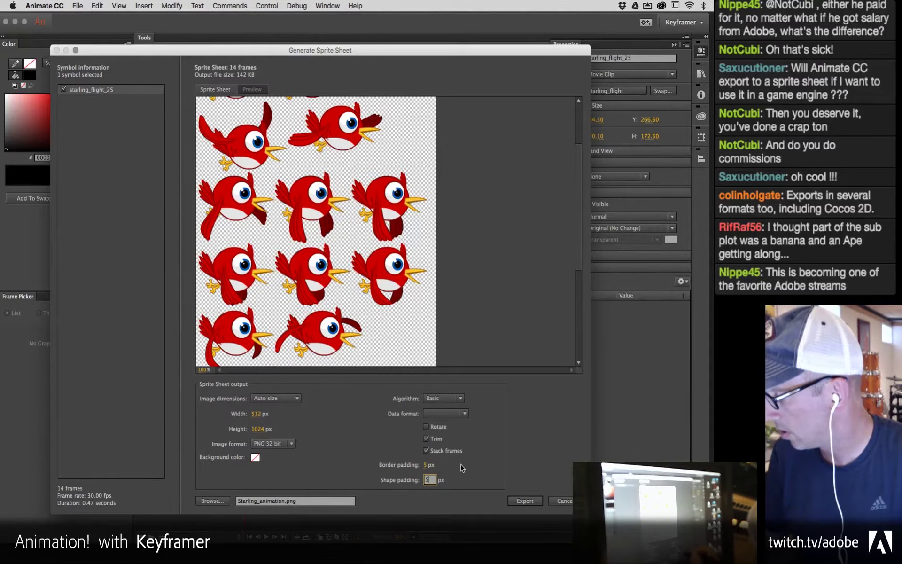
key(Return)
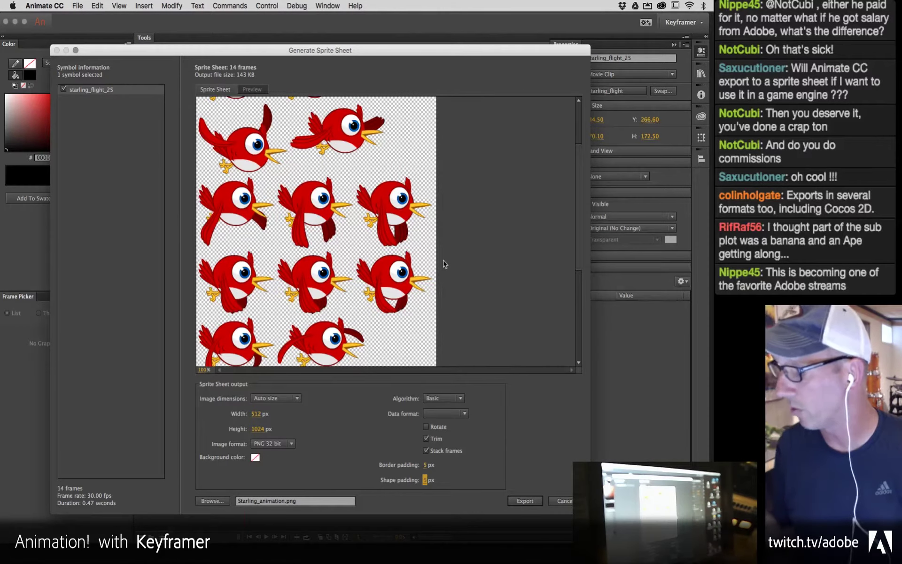
Step: Preview the starling_flight sprite sheet as an animation and export it as Starling_animation.png
drag(577, 215, 577, 150)
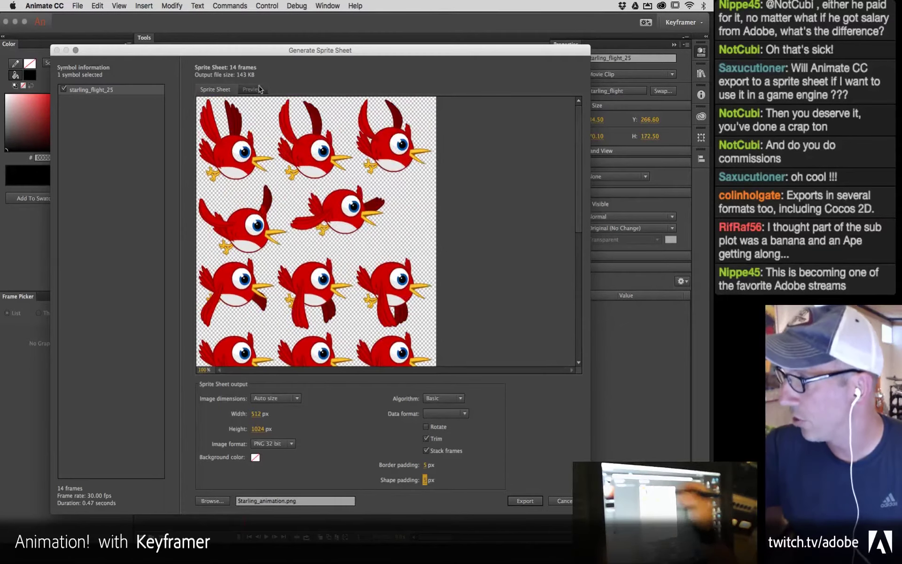
click(253, 90)
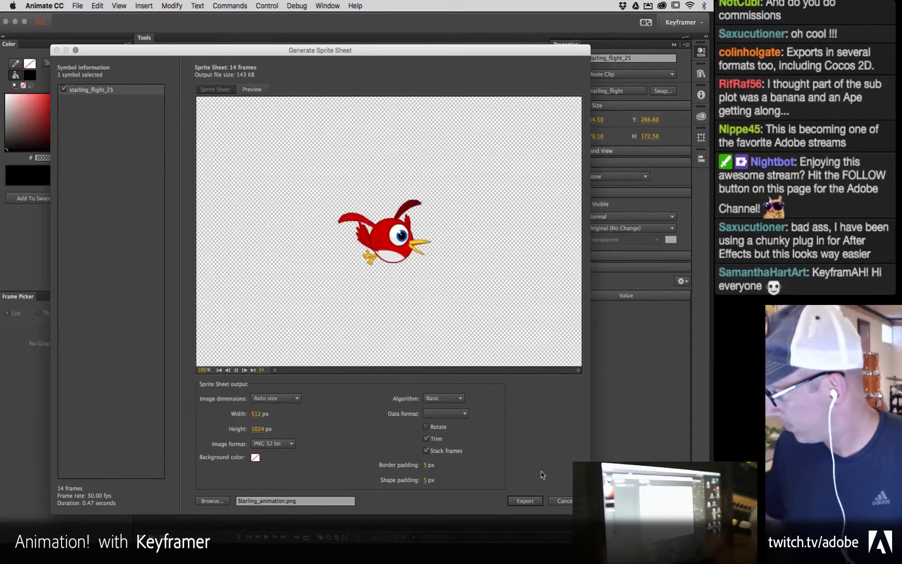
click(523, 500)
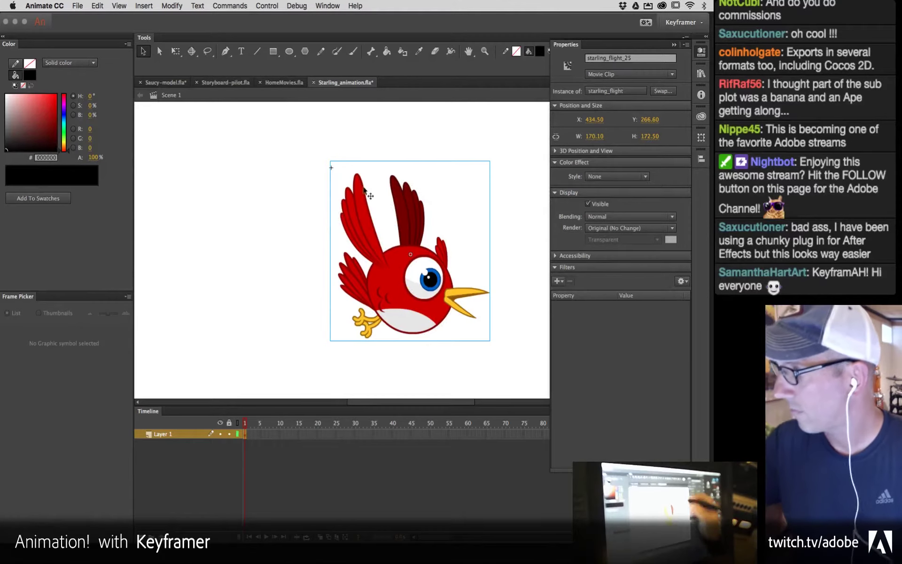
Step: Switch to HomeMovies.fla, collapse the Properties panel and show the stage at 50%
click(281, 82)
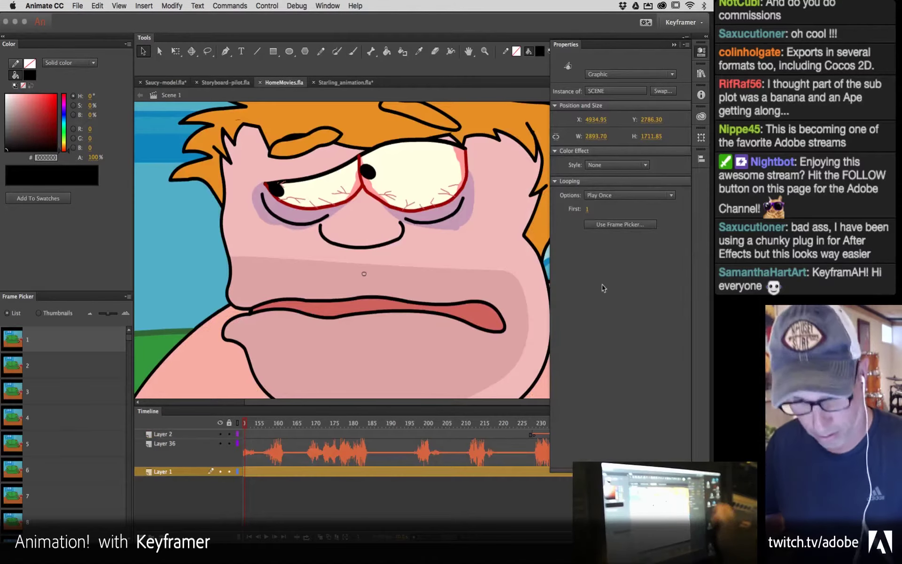
click(675, 45)
key(super+minus)
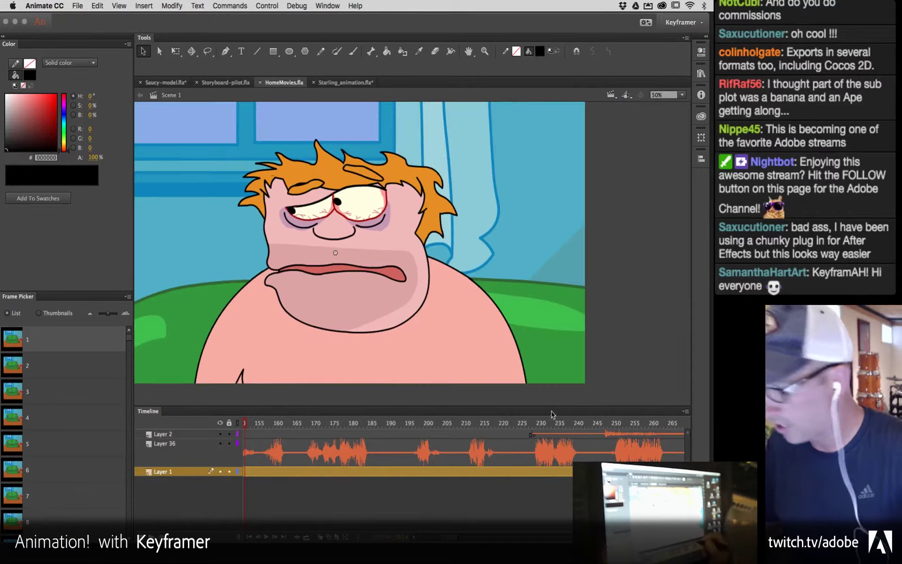
Step: Play the HomeMovies scene from about frame 161 and scrub on to the raised-hand shot near frame 298
click(282, 423)
key(Return)
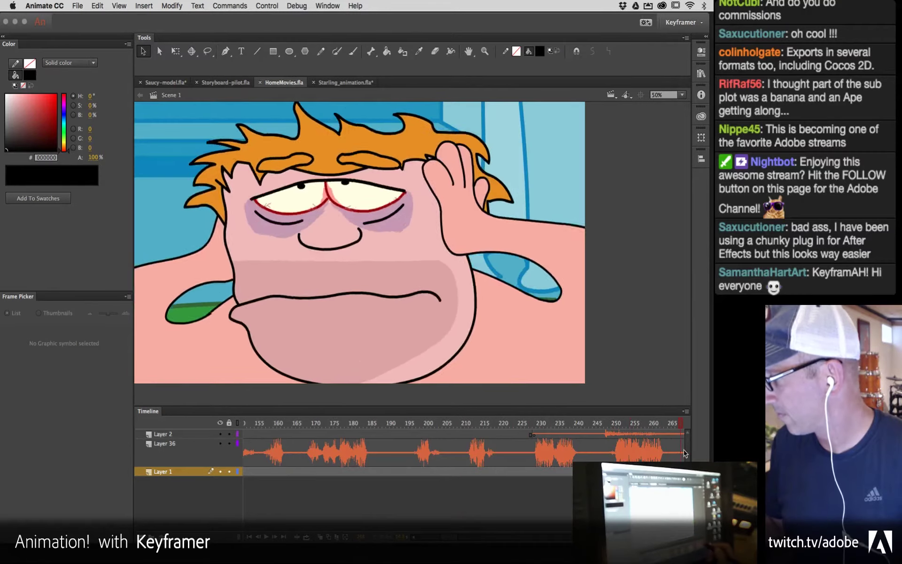
click(460, 461)
drag(460, 461, 516, 455)
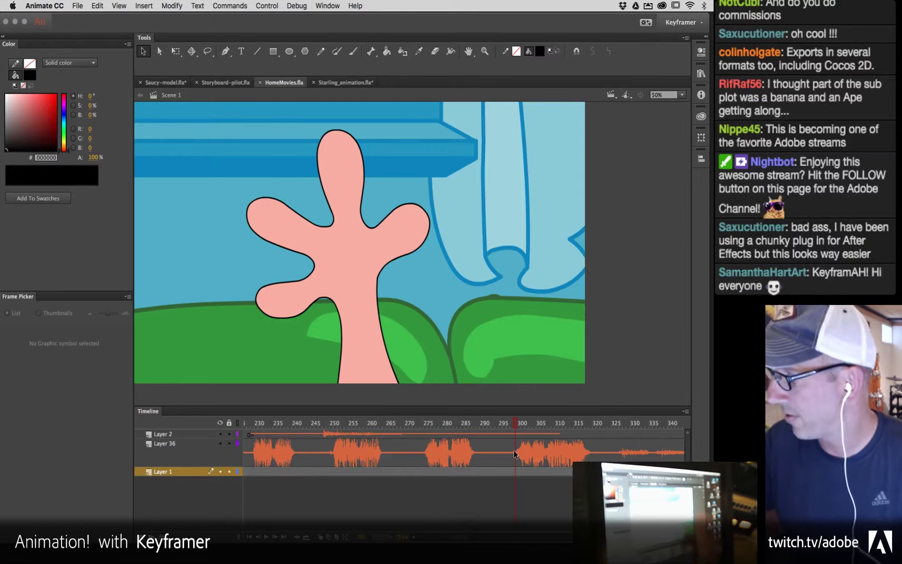
Step: Enter the SCENE symbol and open the raised hand's symbol on Layer 6 at about frame 240
click(406, 235)
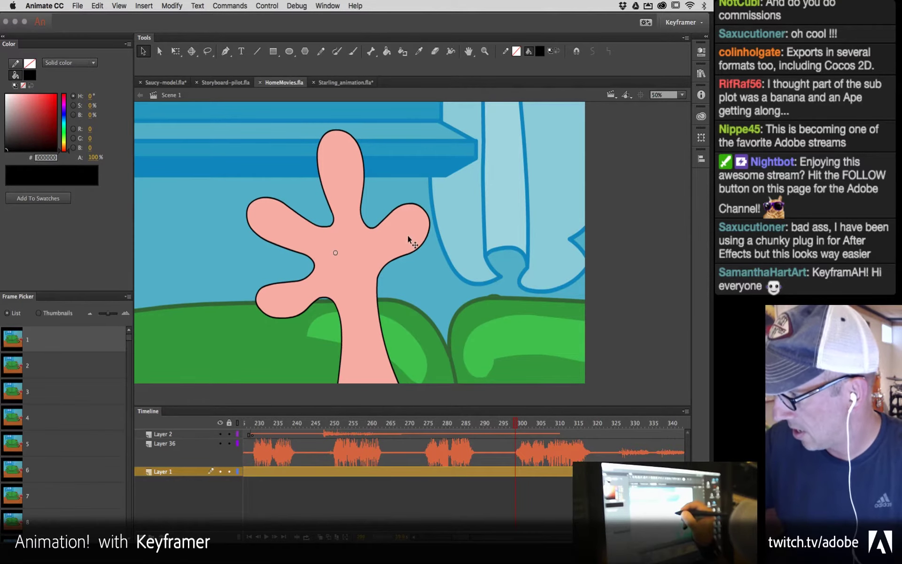
double_click(408, 235)
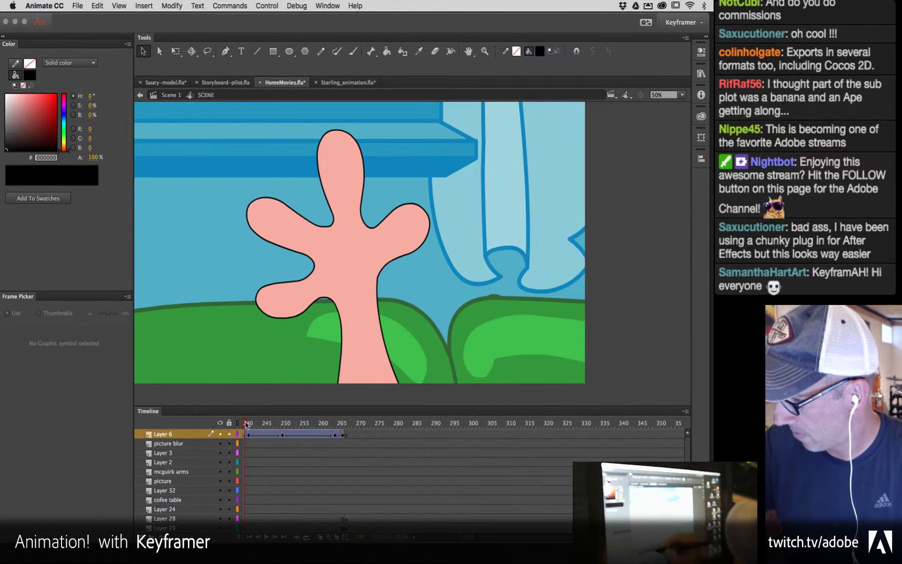
key(.)
scroll(457, 502, left, 5)
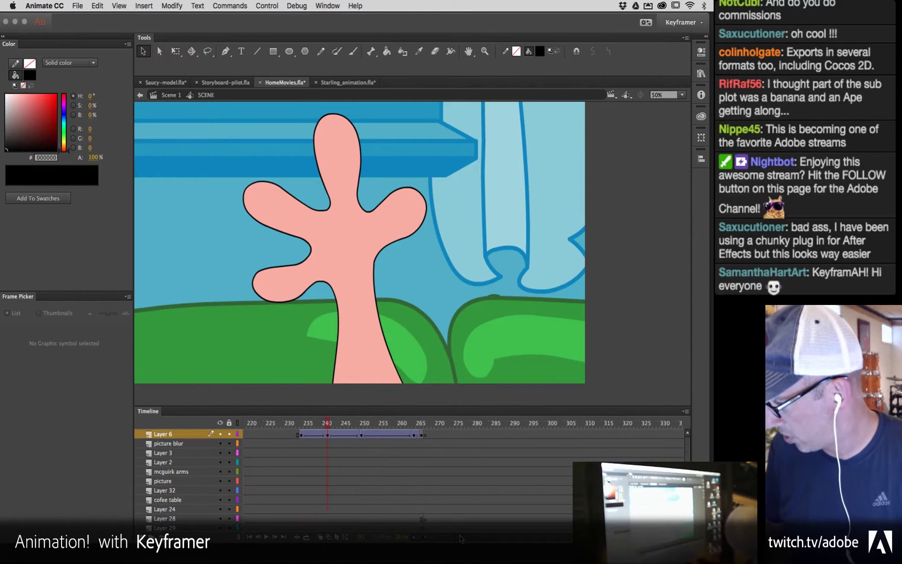
double_click(365, 239)
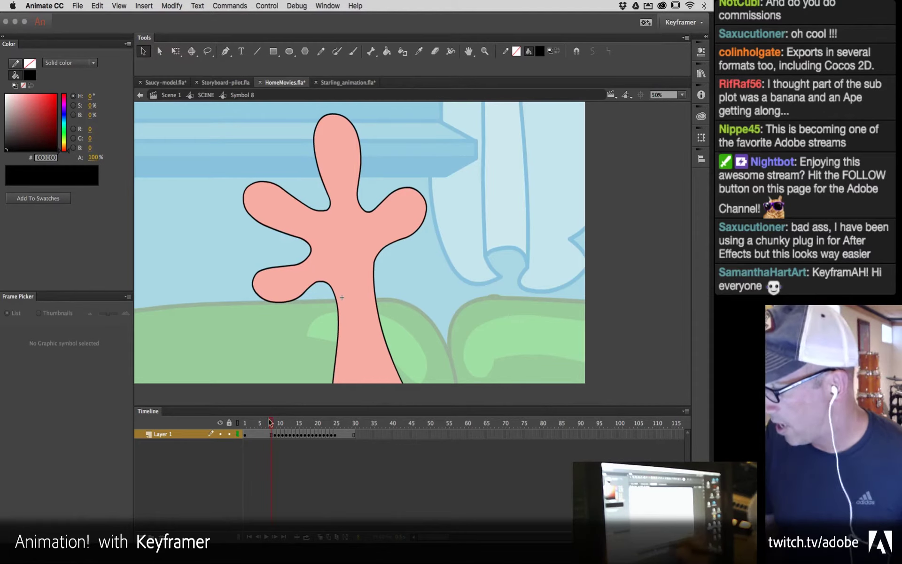
Step: Step frame by frame through the hand symbol's drawings to examine how the fingers curl into a fist
mouse_move(272, 423)
mouse_down()
mouse_move(294, 428)
mouse_move(276, 436)
mouse_up()
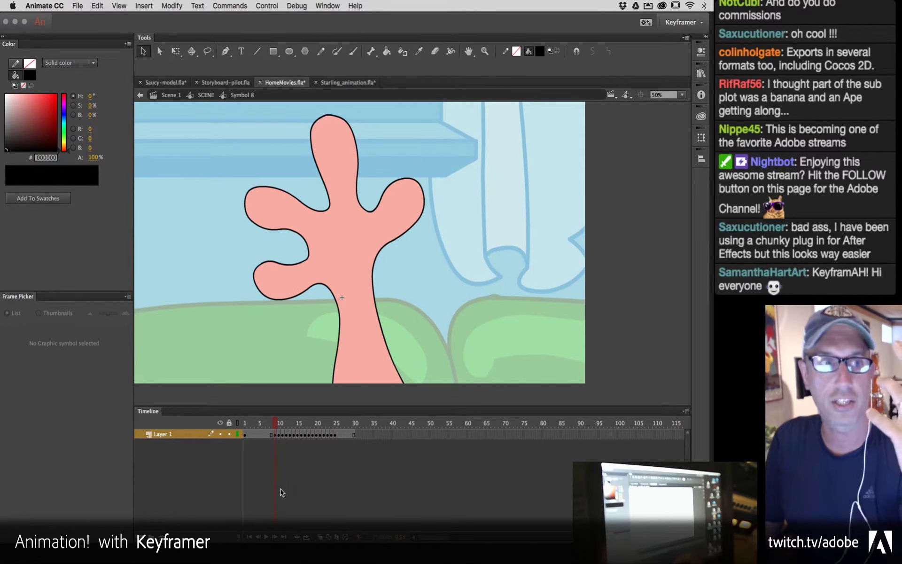
drag(285, 429, 258, 426)
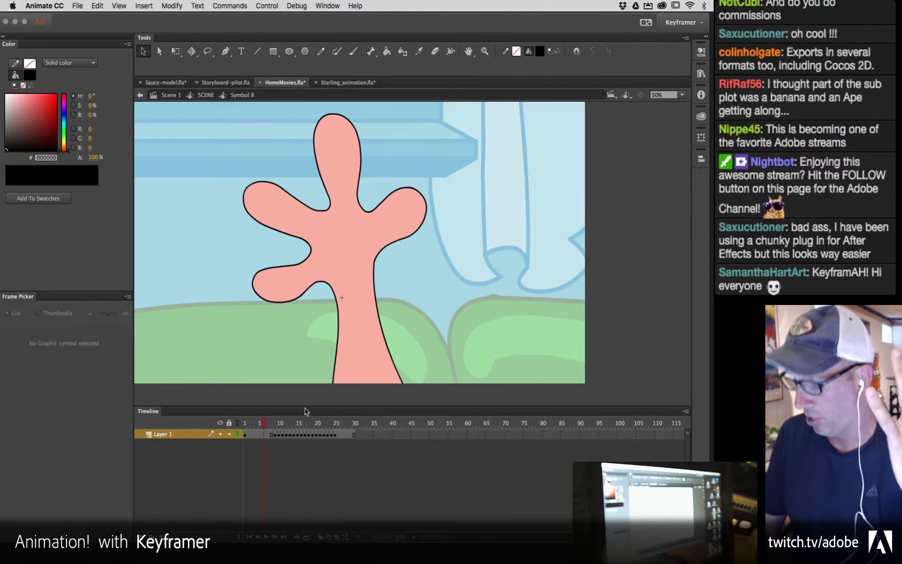
key(period)
key(period)
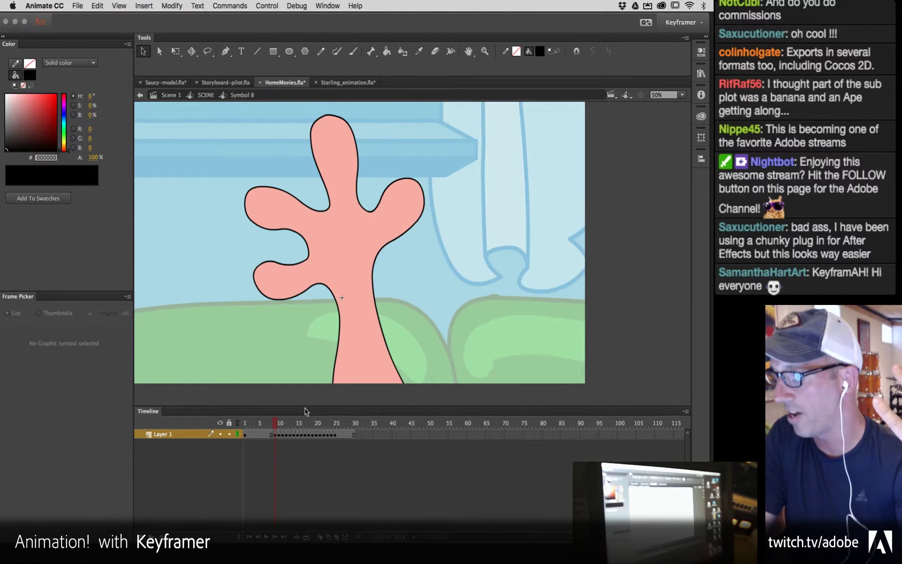
key(period)
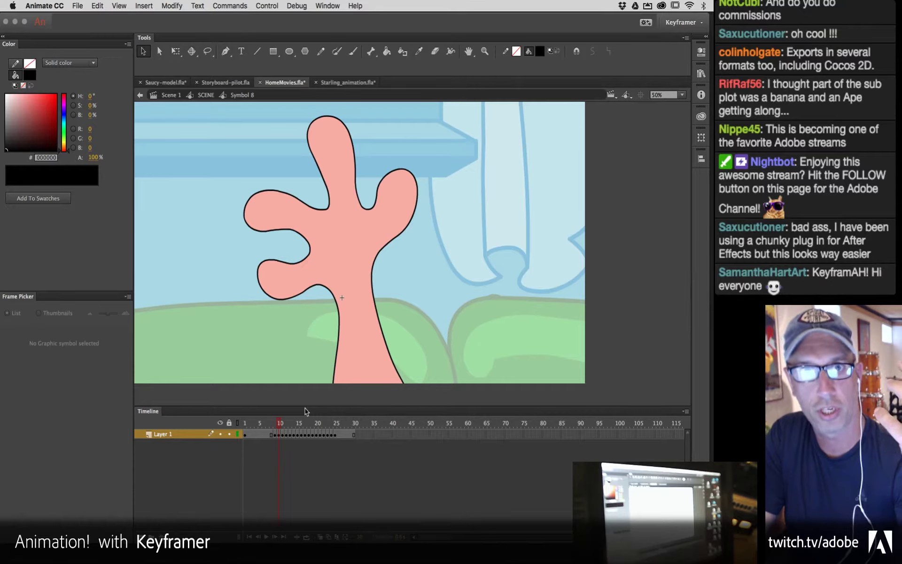
key(period)
key(period)
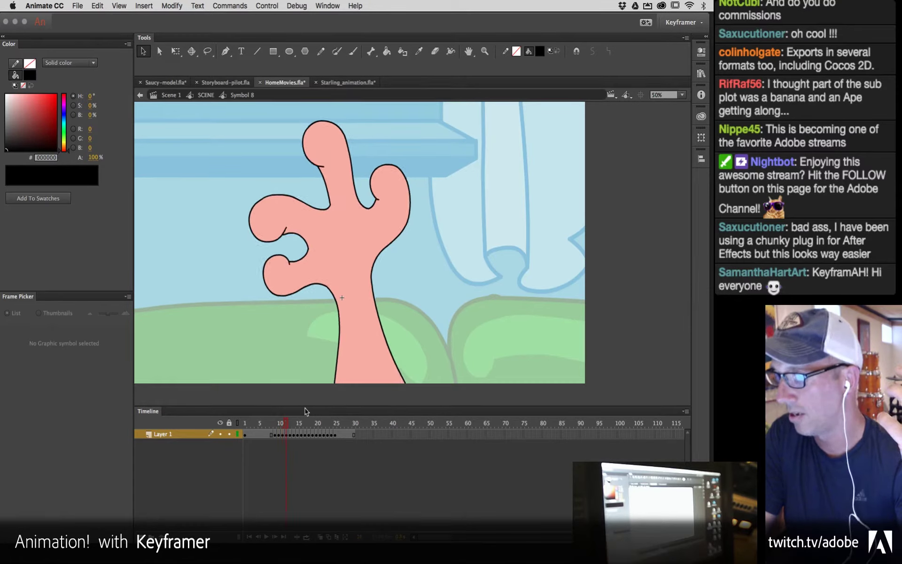
key(period)
key(period)
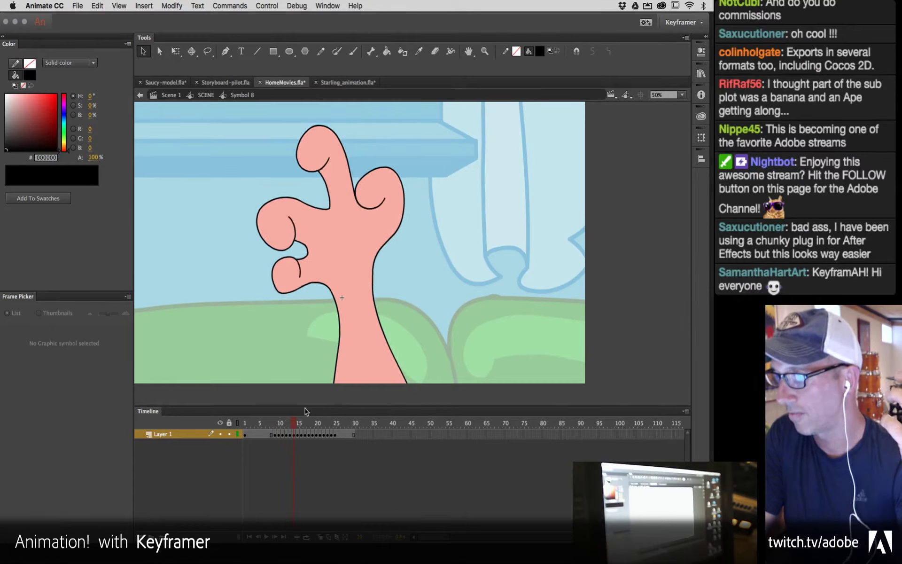
key(period)
key(period)
key(period)
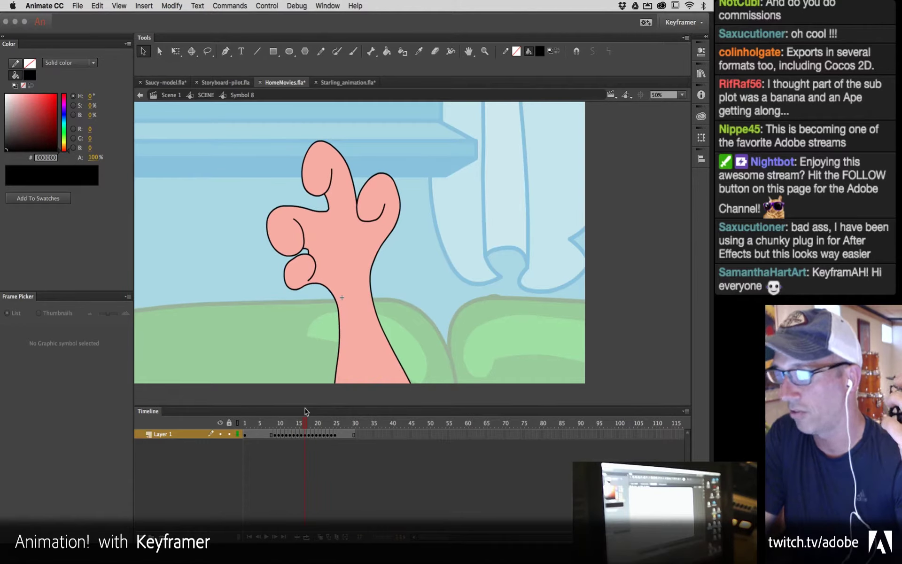
key(period)
key(period)
key(period)
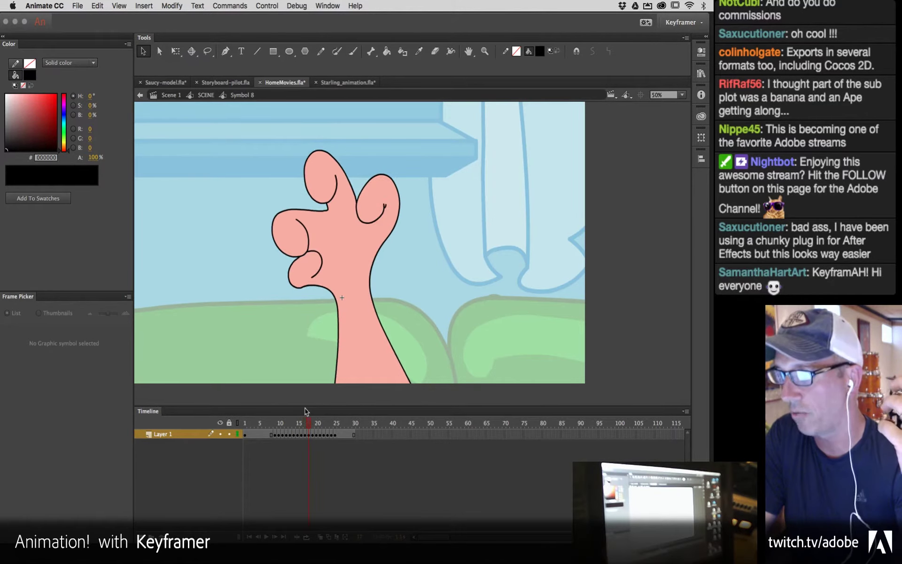
key(period)
key(period)
key(period)
key(period)
key(period)
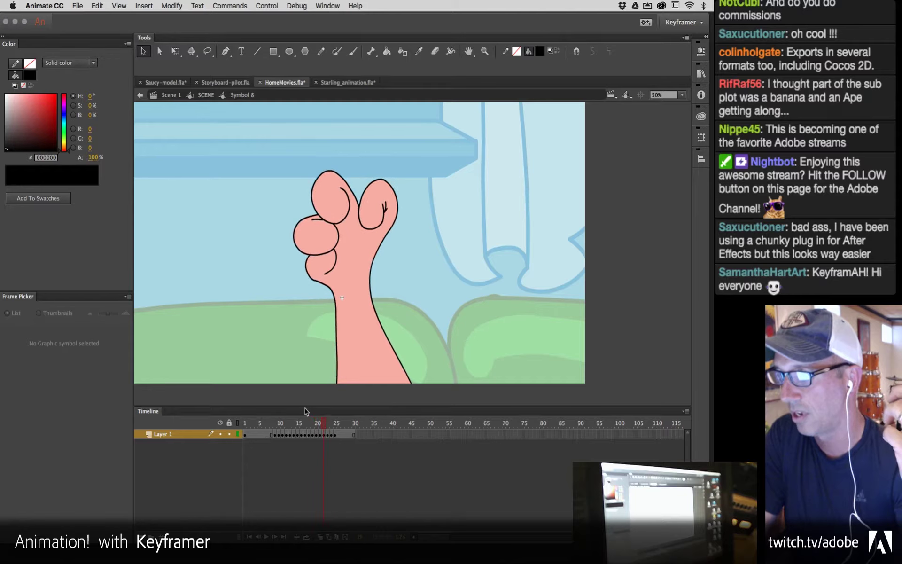
key(ctrl+a)
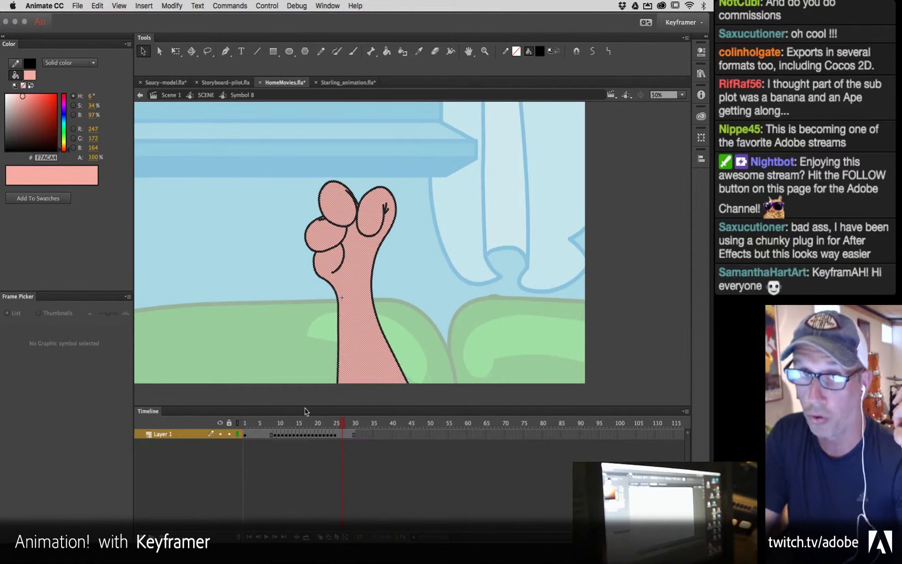
key(Return)
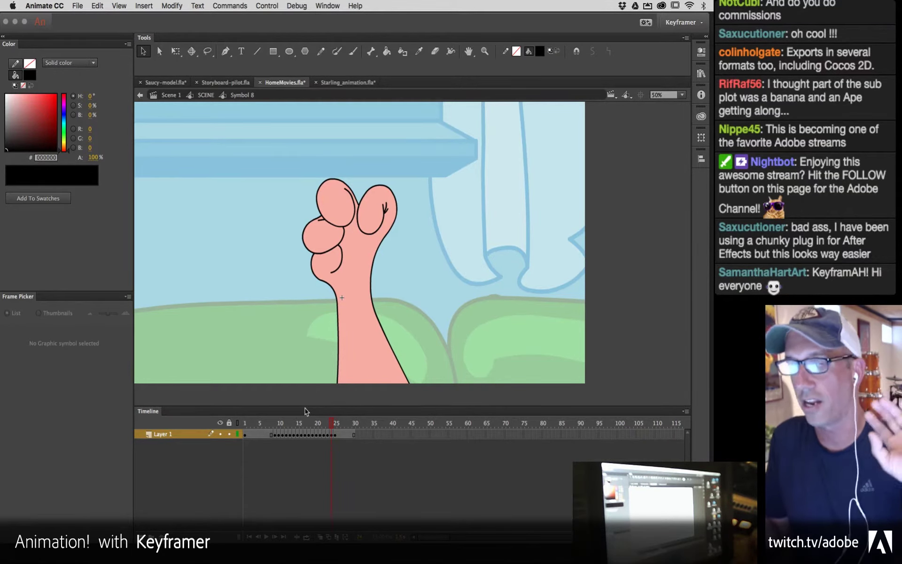
Step: Return to the SCENE symbol and replay the hand animation on Layer 6 from its first keyframes
click(205, 95)
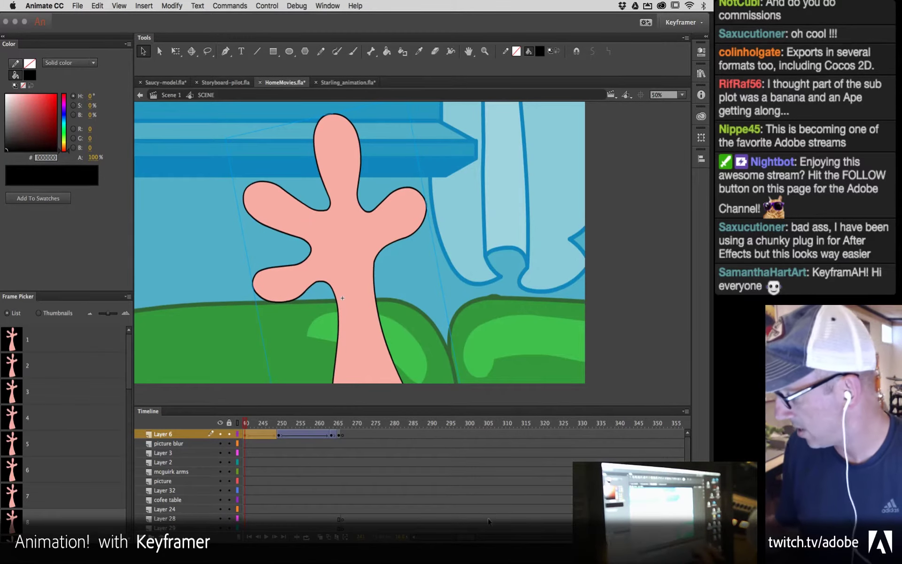
scroll(470, 540, left, 5)
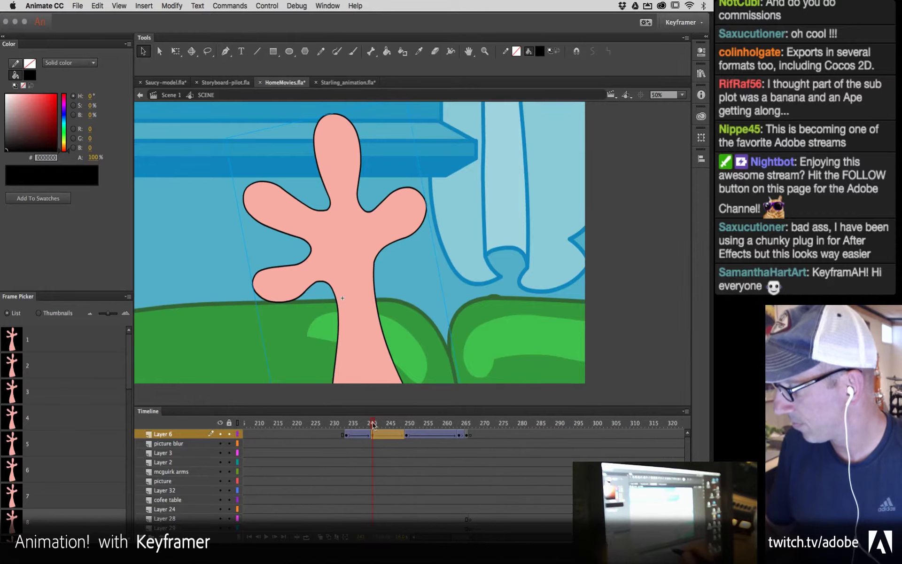
click(350, 429)
drag(350, 429, 368, 455)
key(Return)
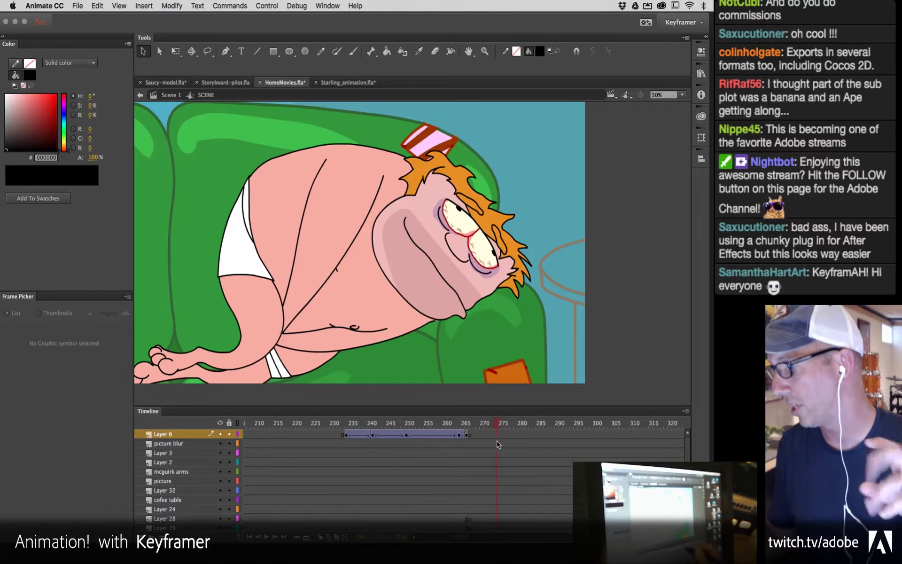
Step: Scrub the SCENE timeline to its end at frame 475, checking the character's arm shape on Layer 30 near frame 398
drag(499, 426, 421, 451)
click(570, 340)
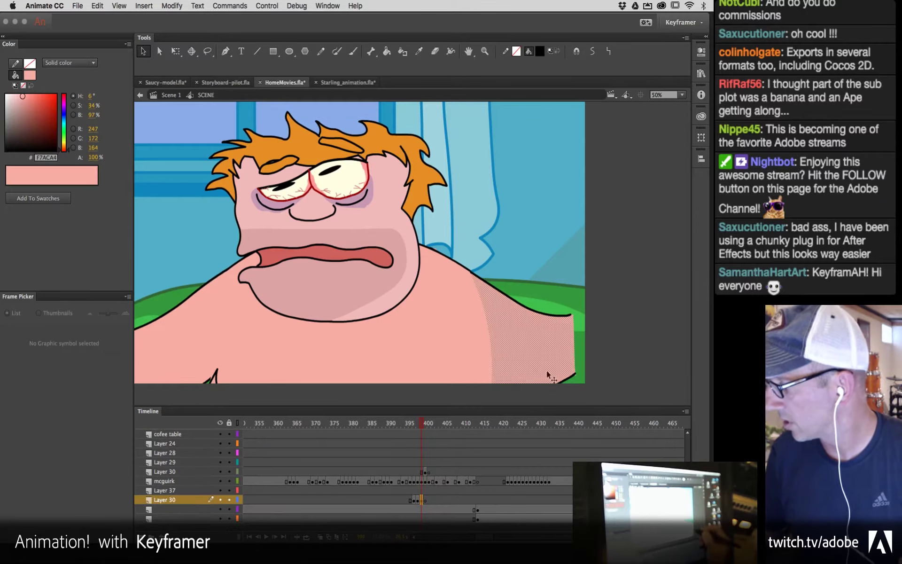
click(420, 425)
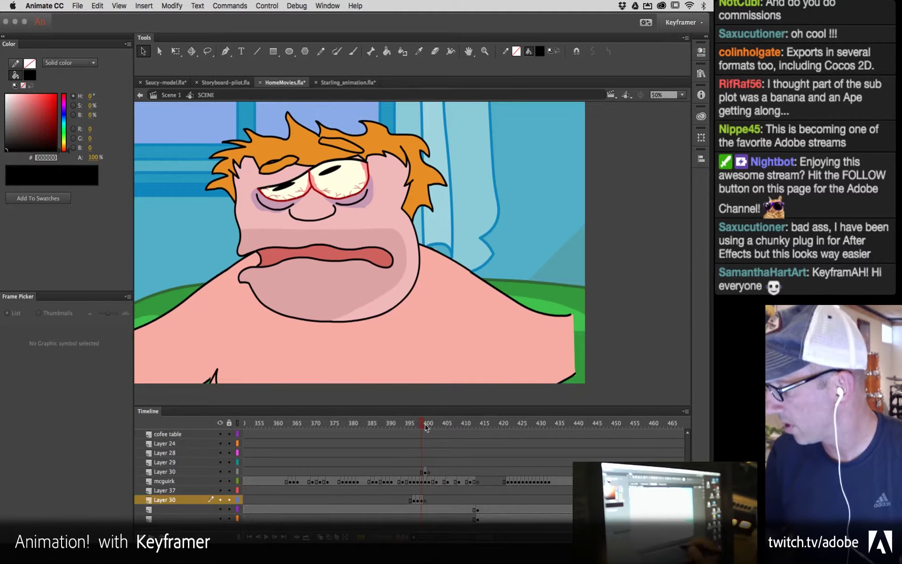
drag(420, 424, 707, 415)
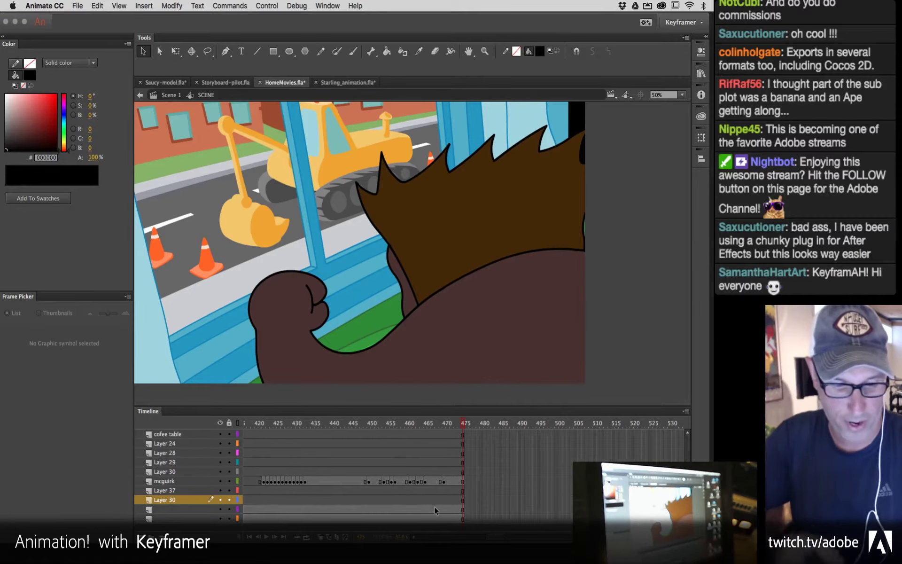
Step: Close HomeMovies.fla and Starling_animation.fla to return to the gorilla in Saucy-model.fla
key(super+w)
click(355, 296)
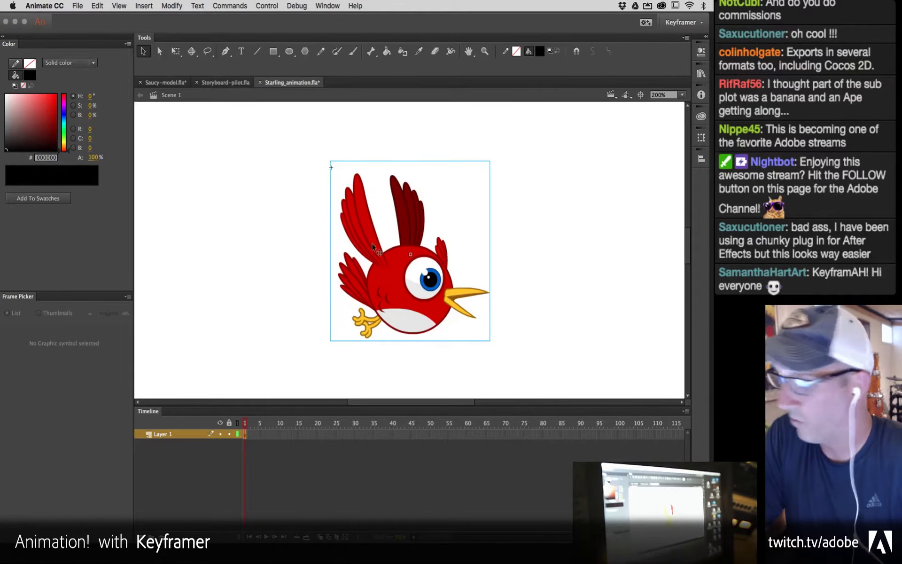
key(super+w)
click(371, 300)
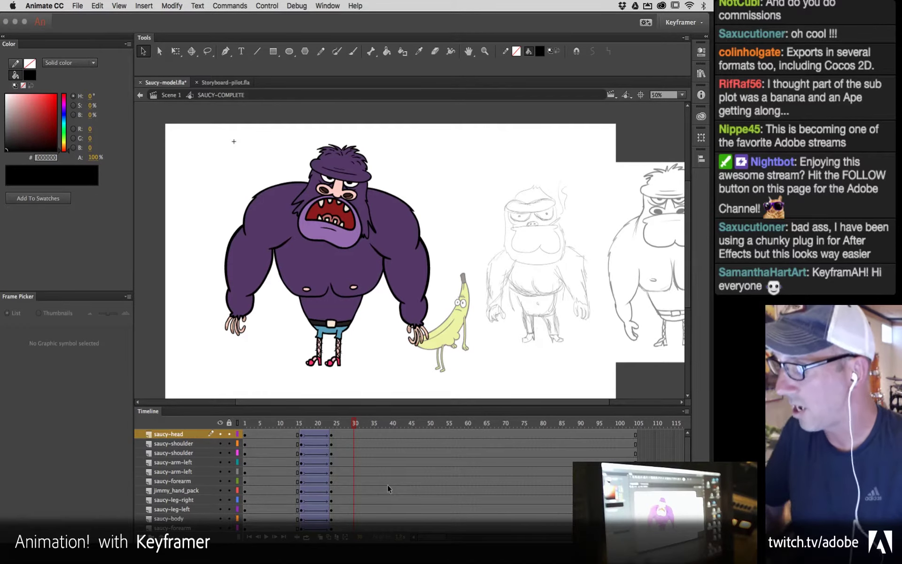
Step: Open Background-test.fla, fit the scene at 50% zoom, and play the banana's walk through the park from frame 1
mouse_move(348, 545)
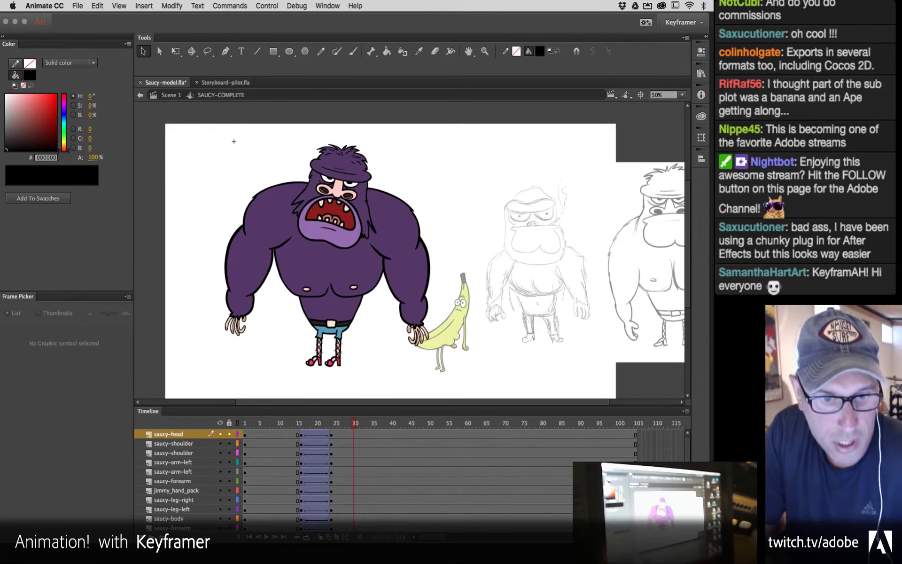
click(234, 141)
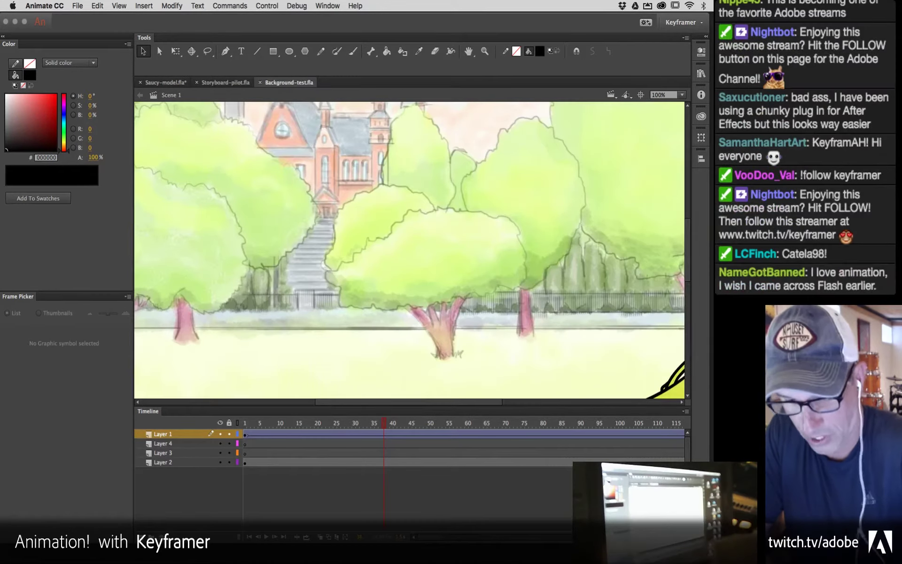
key(super+minus)
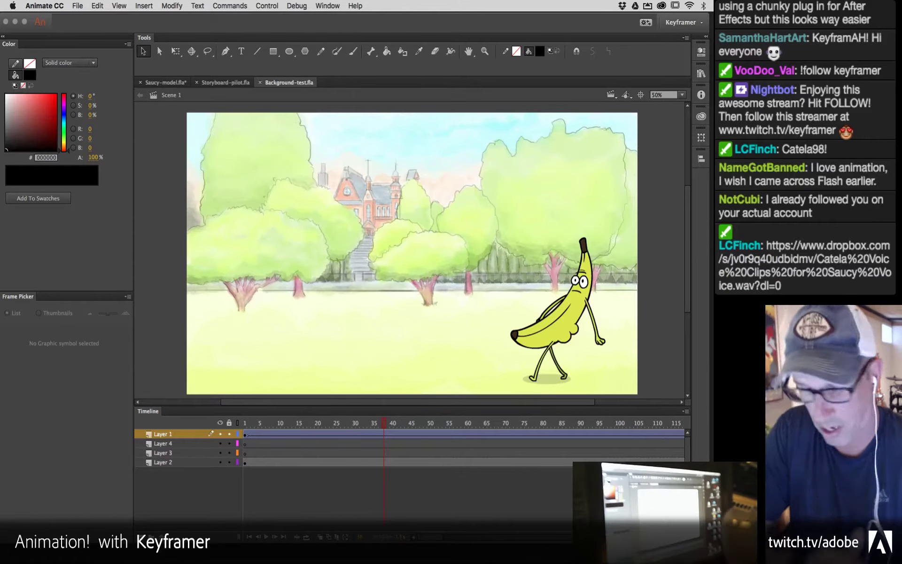
right_click(389, 410)
drag(384, 423, 260, 425)
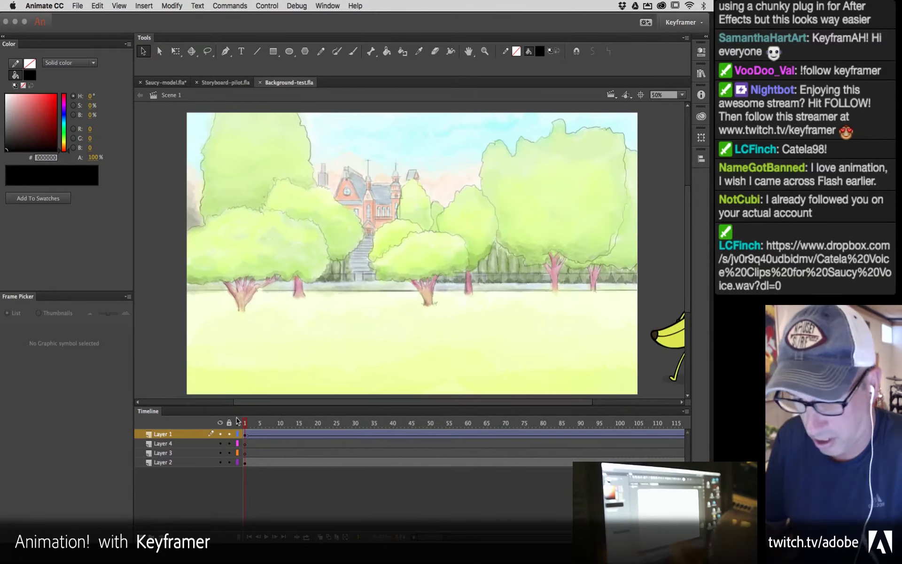
key(Return)
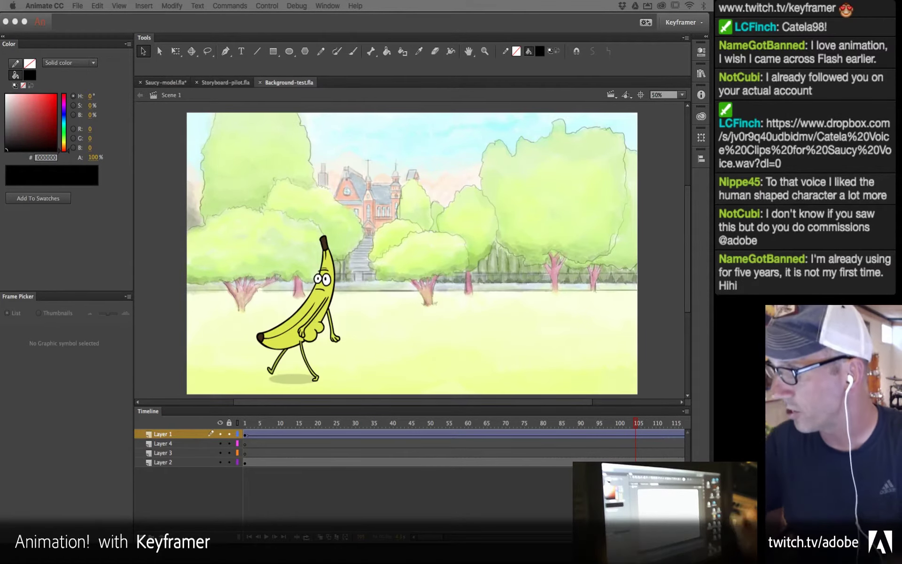
Step: Switch to Photoshop and sketch a tapered head outline with a rounded crown beside the long-haired character on Layer 8
mouse_move(425, 552)
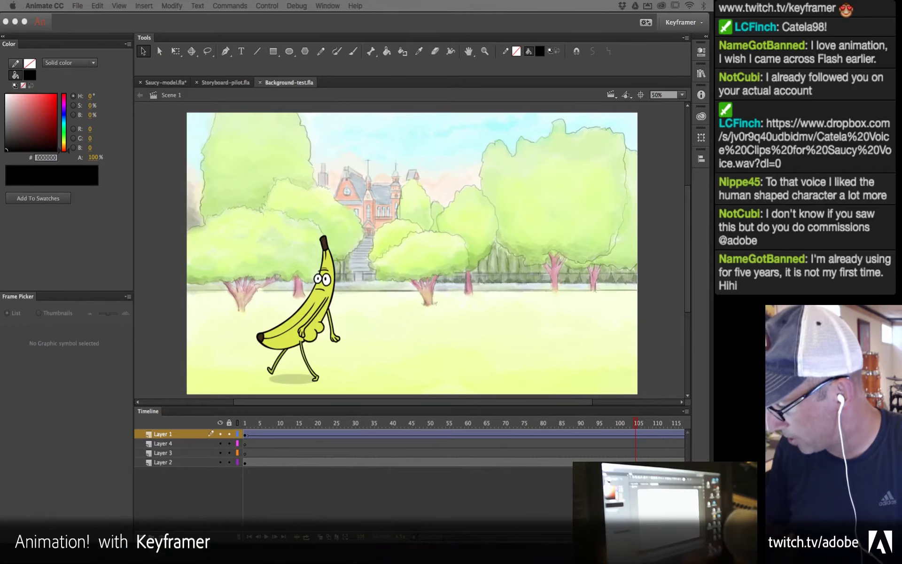
click(281, 545)
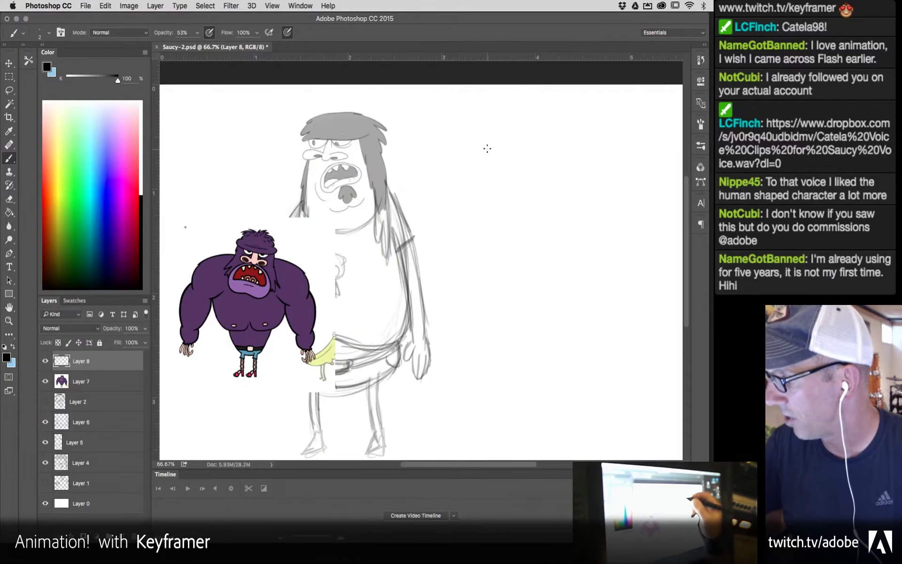
drag(491, 150, 482, 192)
mouse_move(499, 129)
mouse_down()
mouse_move(555, 155)
mouse_move(564, 207)
mouse_up()
mouse_move(480, 225)
mouse_down()
mouse_move(491, 150)
mouse_move(472, 226)
mouse_move(555, 240)
mouse_up()
mouse_move(564, 191)
mouse_down()
mouse_move(568, 235)
mouse_move(543, 241)
mouse_up()
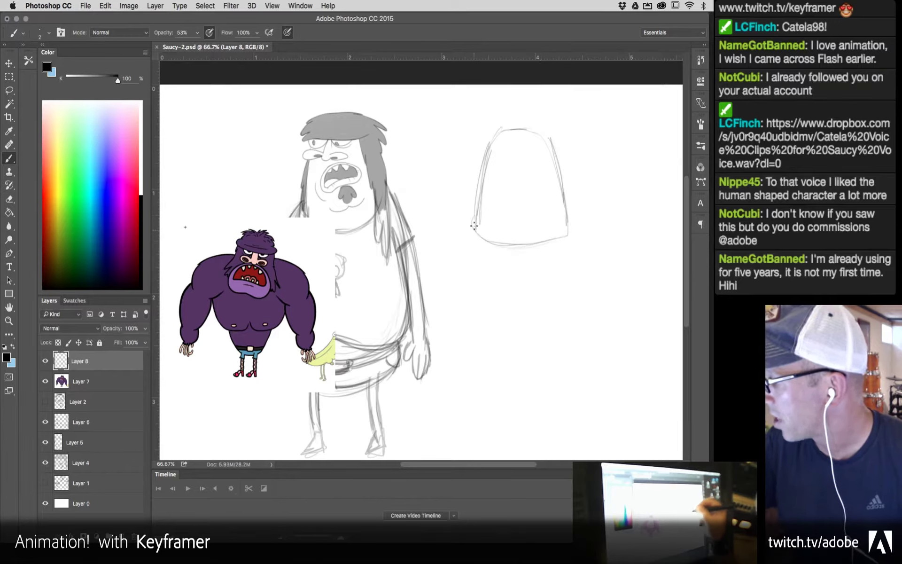
mouse_move(492, 141)
mouse_down()
mouse_move(500, 131)
mouse_move(544, 132)
mouse_move(561, 188)
mouse_move(568, 230)
mouse_move(557, 240)
mouse_move(515, 242)
mouse_up()
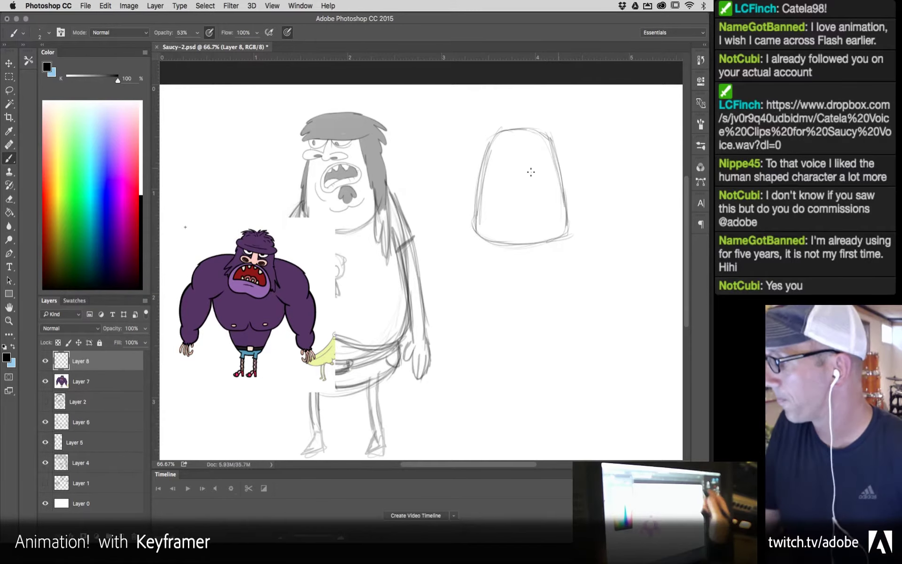
Step: Draw a vertical centre guide and a horizontal guide across the head, and darken a heavy brow line just above it
drag(476, 177, 574, 174)
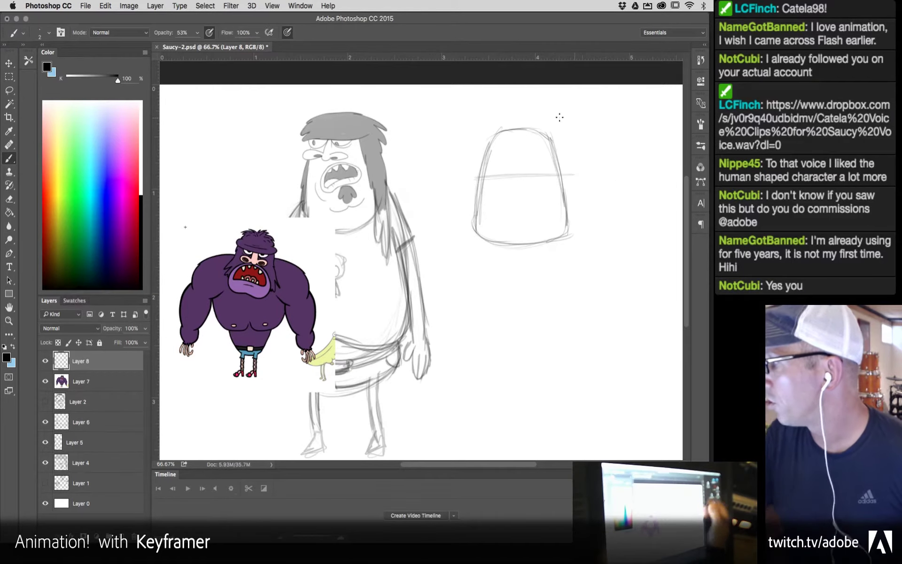
drag(522, 254, 520, 133)
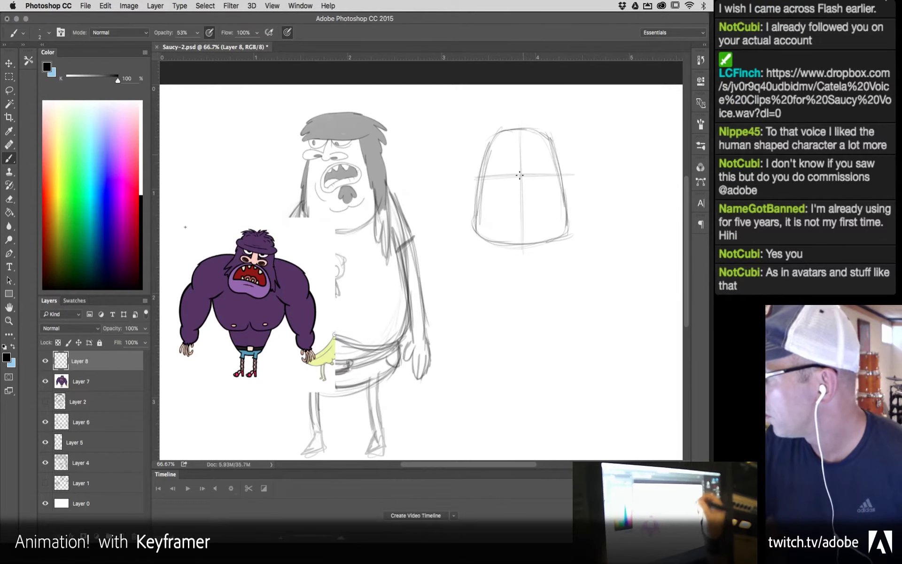
mouse_move(553, 167)
mouse_down()
mouse_move(470, 172)
mouse_move(485, 172)
mouse_up()
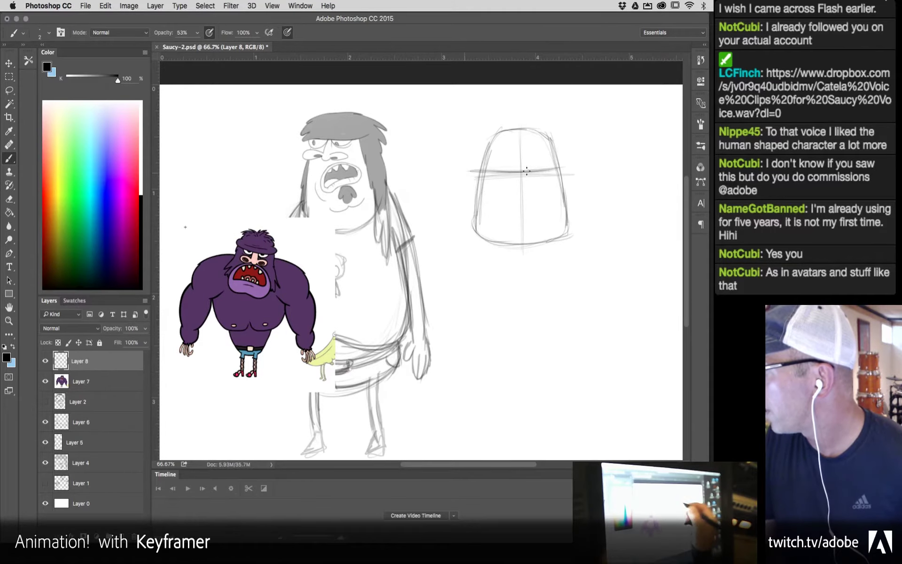
drag(578, 168, 515, 172)
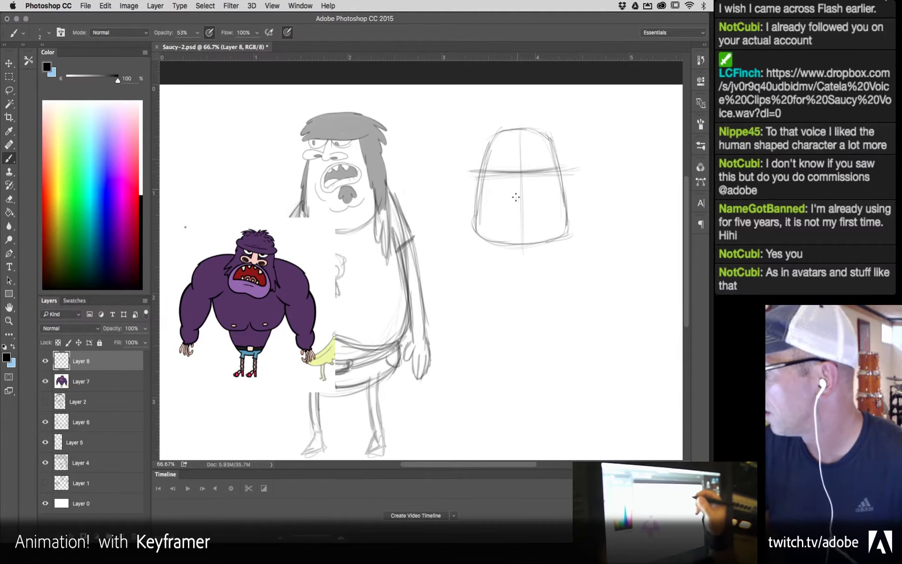
Step: Sketch the nose below the brow line, with a narrow bridge, wide nostrils and a rounded tip
drag(518, 171, 517, 198)
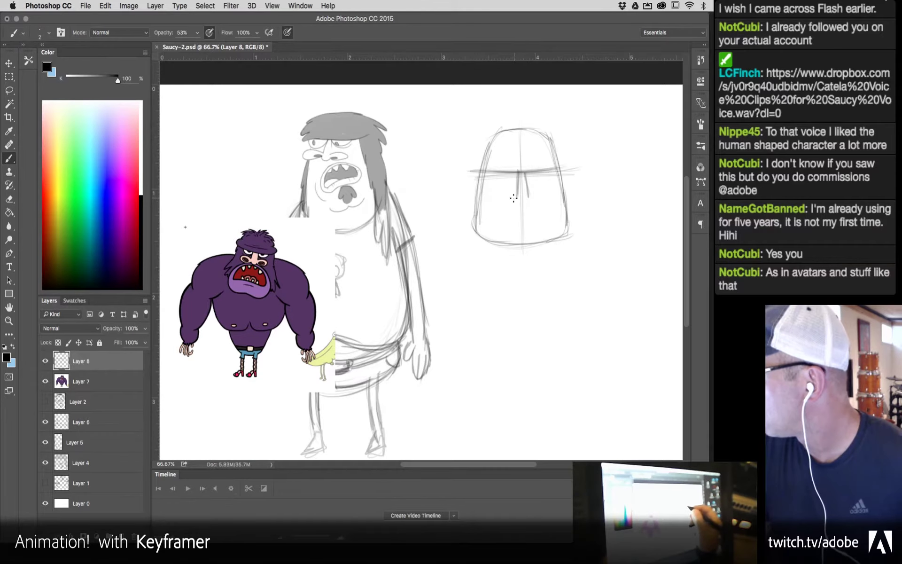
mouse_move(517, 197)
mouse_down()
mouse_move(501, 205)
mouse_move(544, 201)
mouse_up()
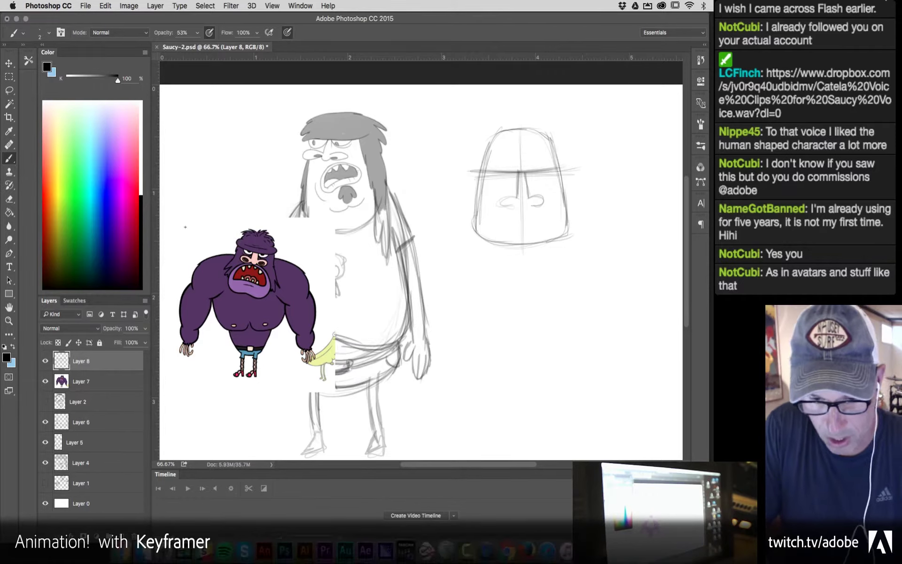
key(super+Tab)
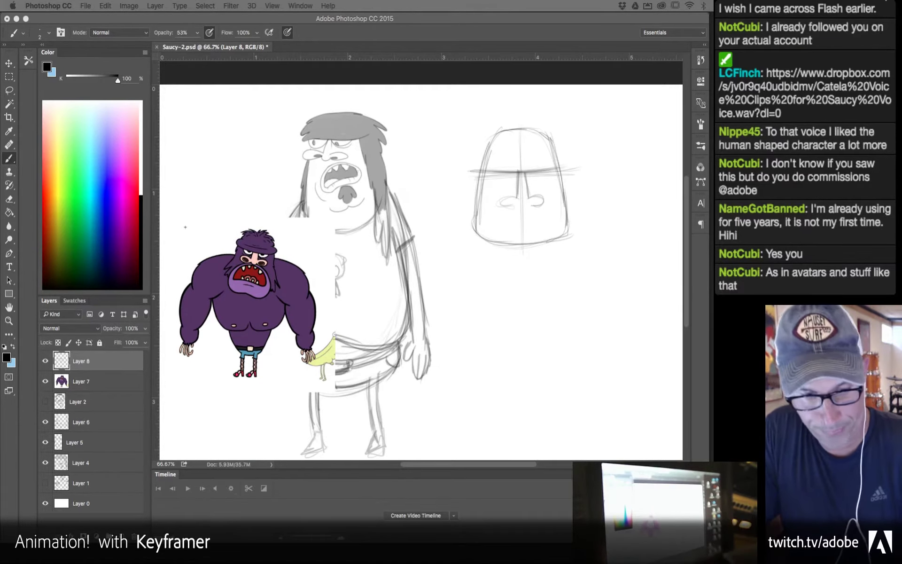
key(super+Tab)
key(Tab)
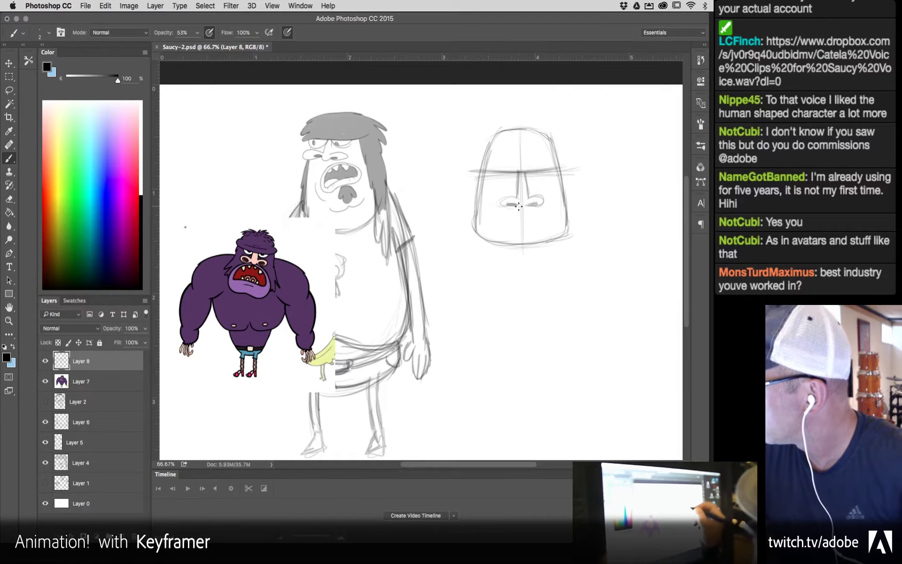
drag(528, 205, 521, 208)
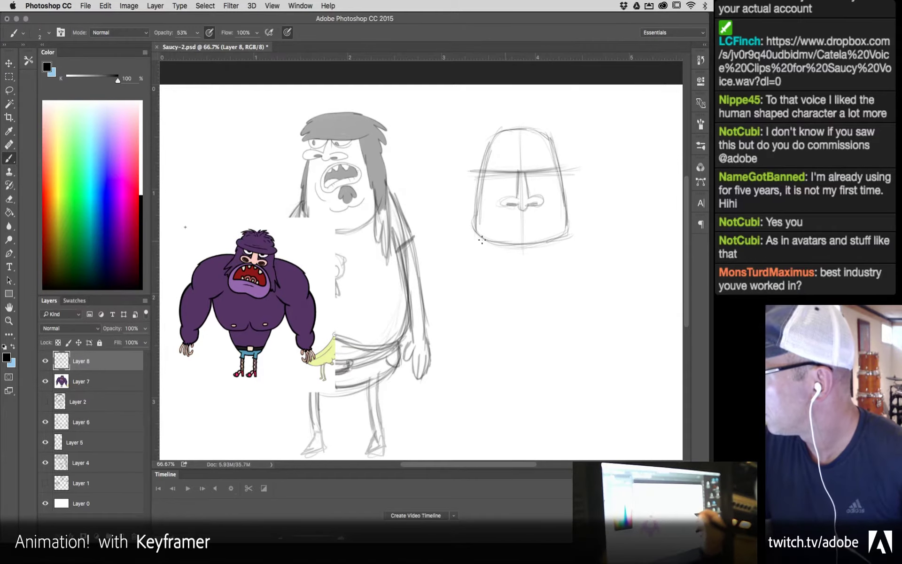
Step: Sketch a wide, slanted open mouth near the bottom of the face, with an inner lip line and a tongue
drag(496, 226, 543, 214)
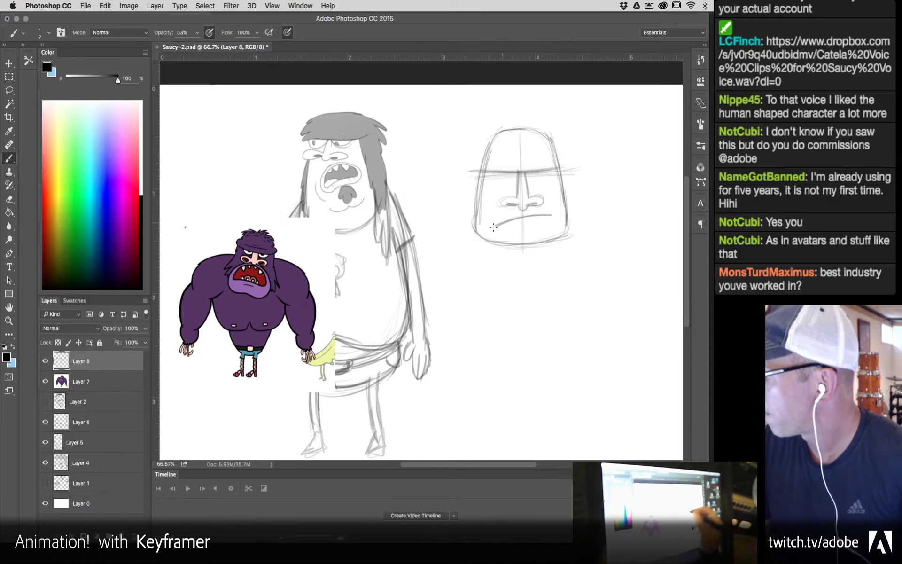
drag(497, 241, 495, 224)
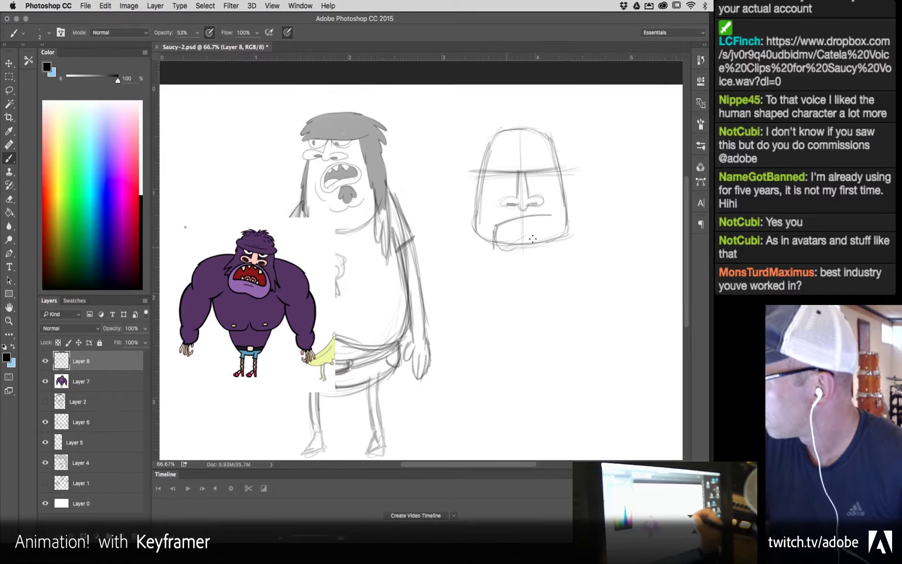
drag(536, 240, 504, 249)
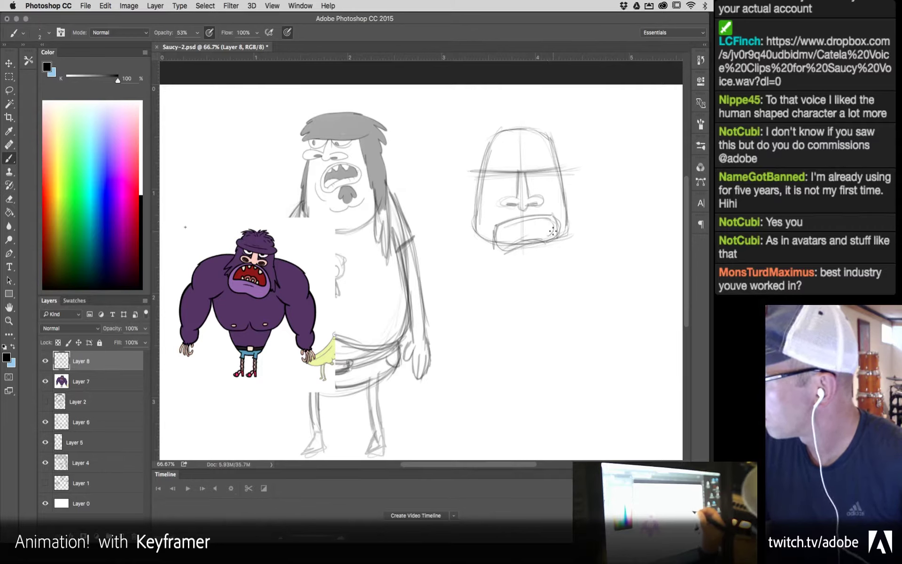
drag(501, 229, 515, 241)
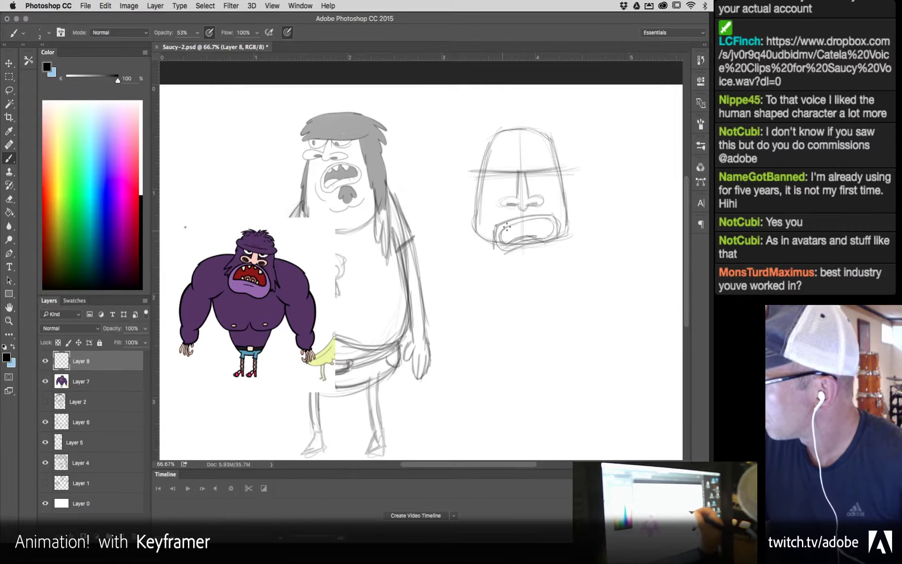
Step: Draw half-closed eyes under the brow line and fill in dark pupils with a larger brush, then reduce the brush to size 3
mouse_move(532, 176)
mouse_down()
mouse_move(549, 181)
mouse_move(553, 168)
mouse_move(557, 187)
mouse_move(492, 183)
mouse_up()
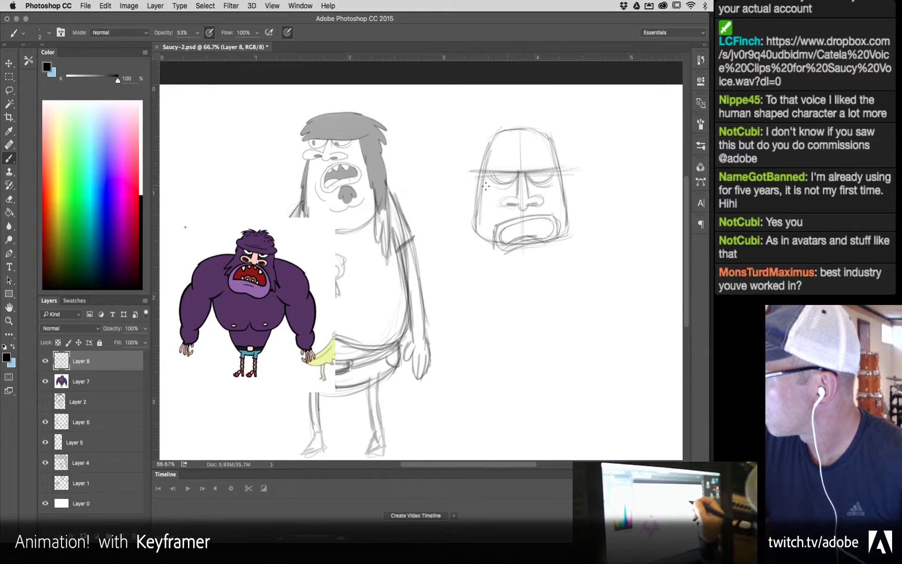
key(bracketright)
key(bracketright)
key(bracketright)
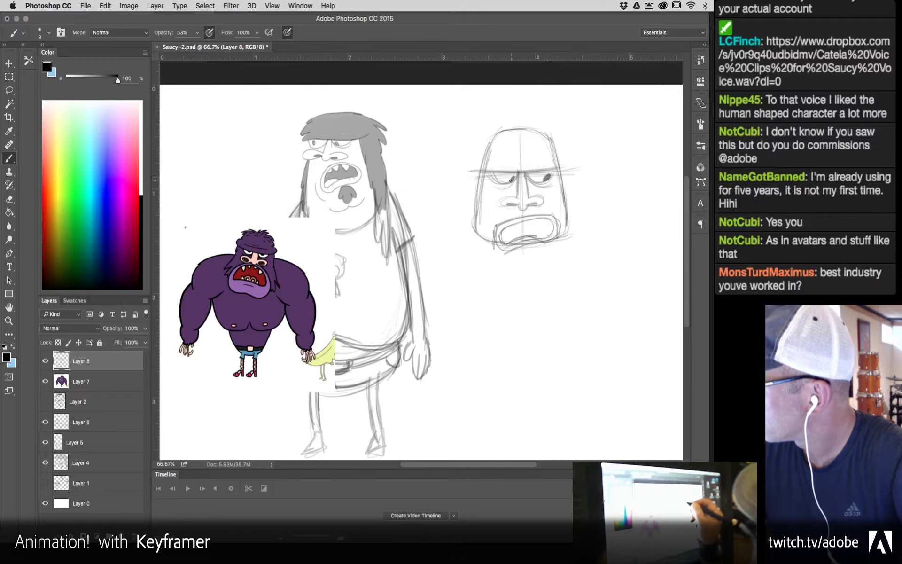
key(bracketleft)
key(bracketleft)
key(bracketleft)
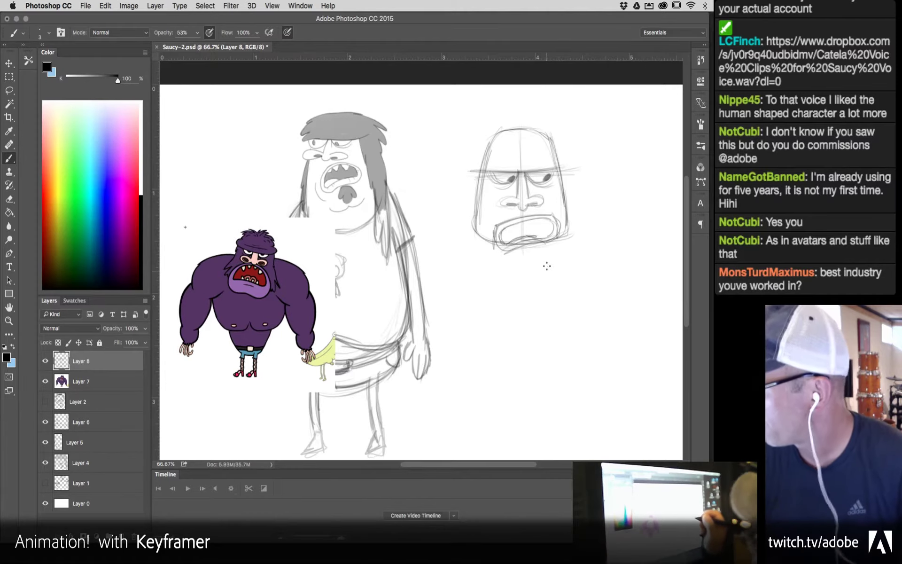
Step: Set the Eraser flow to 100% and erase the head's lower jaw outline around the mouth
drag(476, 207, 479, 242)
key(e)
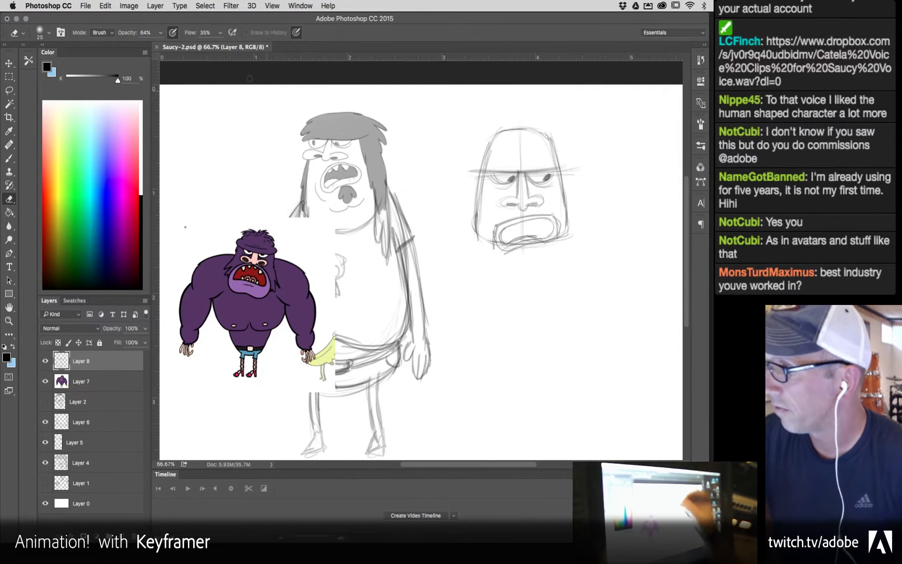
mouse_move(220, 33)
mouse_down()
mouse_move(314, 59)
mouse_move(487, 238)
mouse_move(483, 233)
mouse_move(532, 269)
mouse_move(561, 238)
mouse_up()
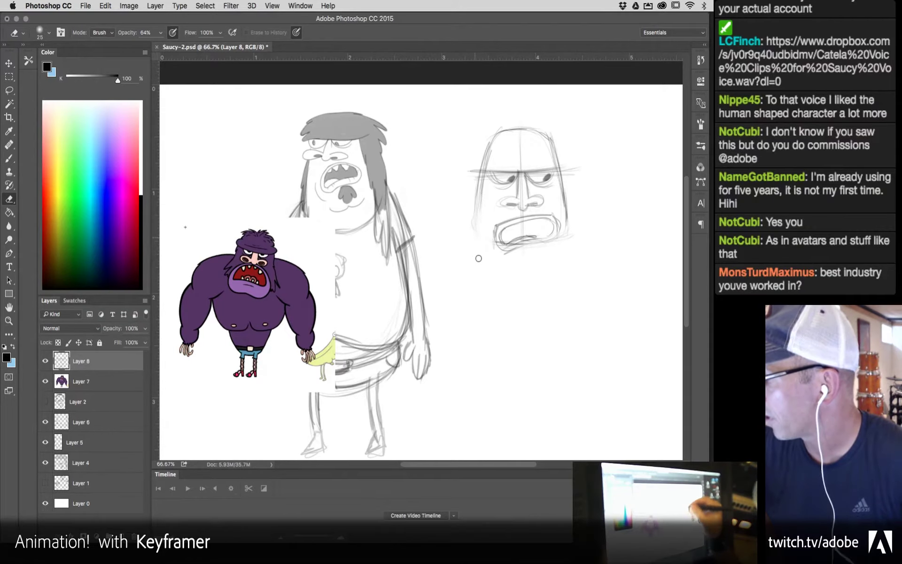
Step: Redraw the sides of the face with longer, straighter brush lines and add teeth along the upper lip
key(b)
drag(477, 190, 474, 251)
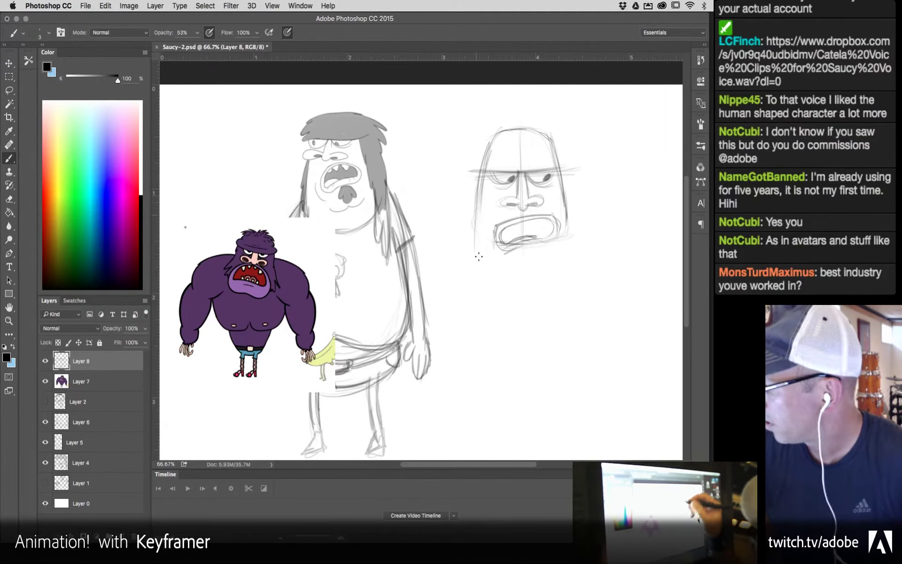
drag(476, 212, 474, 240)
mouse_move(564, 188)
mouse_down()
mouse_move(567, 246)
mouse_move(520, 248)
mouse_move(546, 243)
mouse_move(510, 226)
mouse_move(545, 228)
mouse_up()
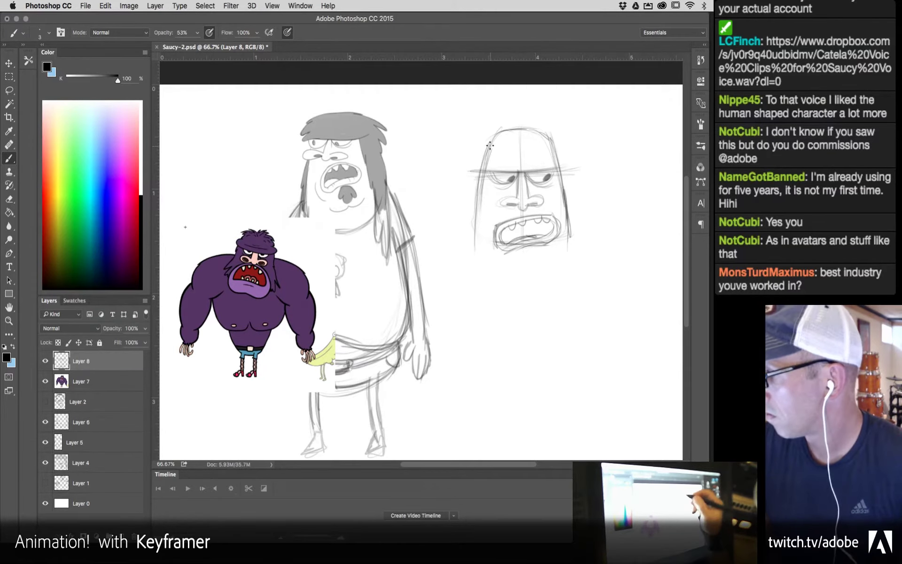
Step: Sketch long hair from the crown down both sides of the face, ending in pointed strands below the mouth
mouse_move(518, 128)
mouse_down()
mouse_move(492, 137)
mouse_move(529, 121)
mouse_move(508, 129)
mouse_move(469, 192)
mouse_move(467, 217)
mouse_up()
drag(478, 182, 465, 266)
mouse_move(531, 126)
mouse_down()
mouse_move(561, 143)
mouse_move(577, 209)
mouse_up()
mouse_move(555, 145)
mouse_down()
mouse_move(578, 225)
mouse_move(574, 251)
mouse_up()
drag(561, 170, 573, 253)
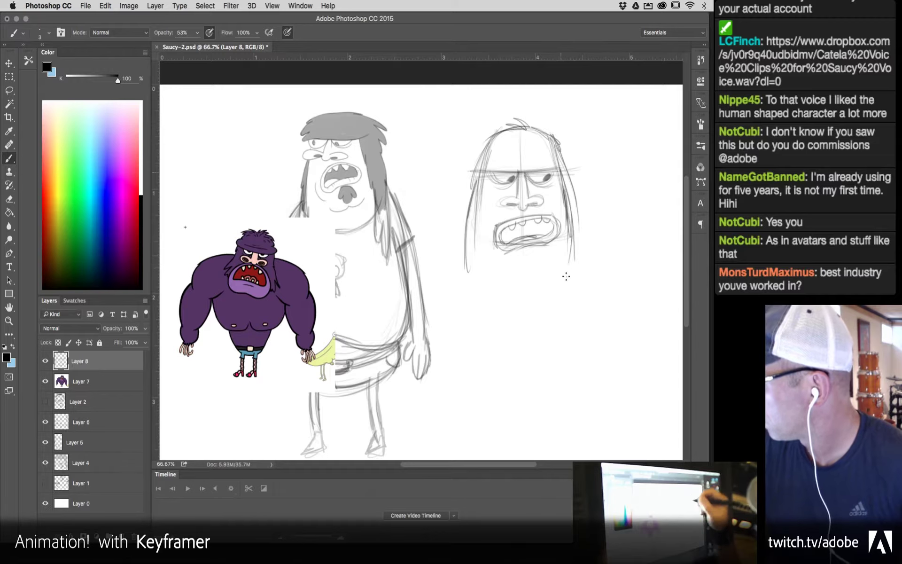
drag(576, 193, 578, 276)
drag(573, 216, 569, 309)
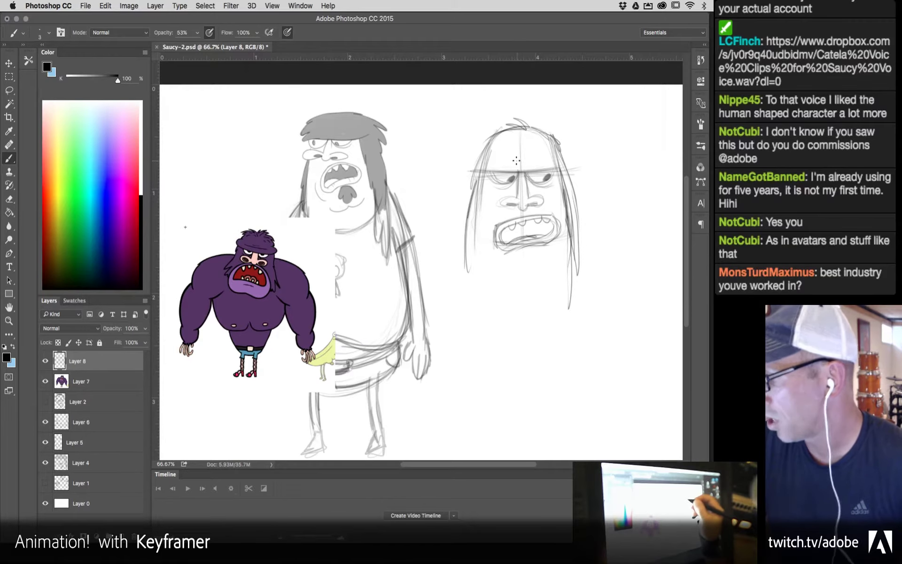
Step: Sketch a fringe across the forehead with pointed locks at both temples, and darken the brow line
mouse_move(548, 158)
mouse_down()
mouse_move(497, 160)
mouse_move(543, 148)
mouse_move(493, 142)
mouse_move(466, 194)
mouse_up()
mouse_move(552, 138)
mouse_down()
mouse_move(573, 168)
mouse_move(564, 194)
mouse_up()
drag(563, 178, 568, 226)
mouse_move(488, 173)
mouse_down()
mouse_move(567, 156)
mouse_move(552, 167)
mouse_up()
drag(533, 173, 564, 165)
mouse_move(478, 172)
mouse_down()
mouse_move(494, 155)
mouse_move(494, 221)
mouse_up()
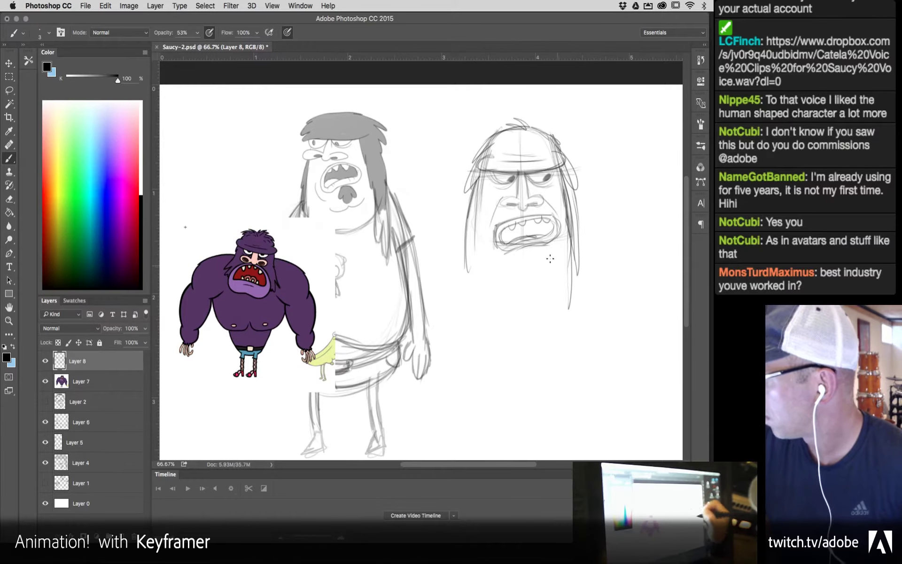
Step: Strengthen the nostrils, draw a broad curved jaw line below the mouth, and thicken the long hair on both sides
mouse_move(516, 195)
mouse_down()
mouse_move(499, 204)
mouse_move(543, 207)
mouse_up()
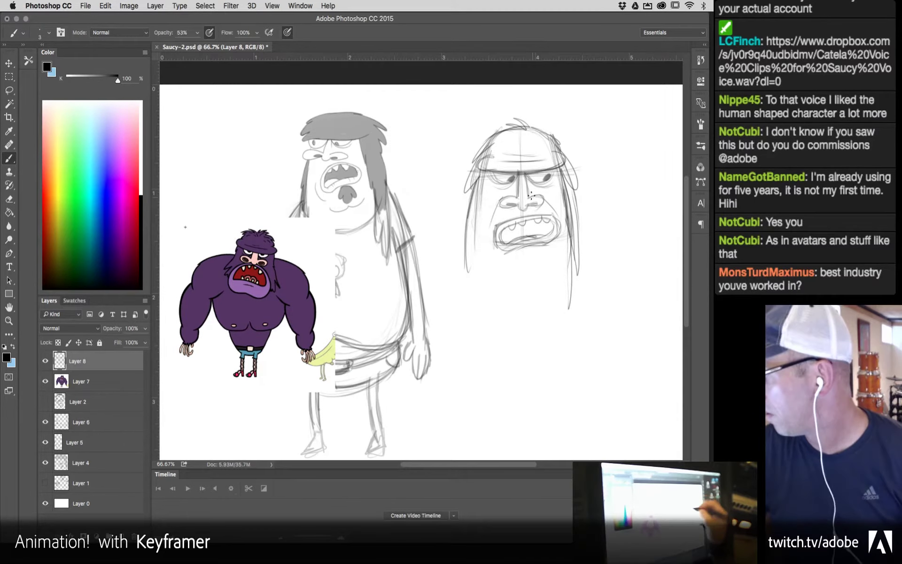
drag(497, 279, 583, 262)
mouse_move(465, 267)
mouse_down()
mouse_move(589, 265)
mouse_move(541, 278)
mouse_up()
mouse_move(470, 189)
mouse_down()
mouse_move(457, 252)
mouse_move(463, 284)
mouse_up()
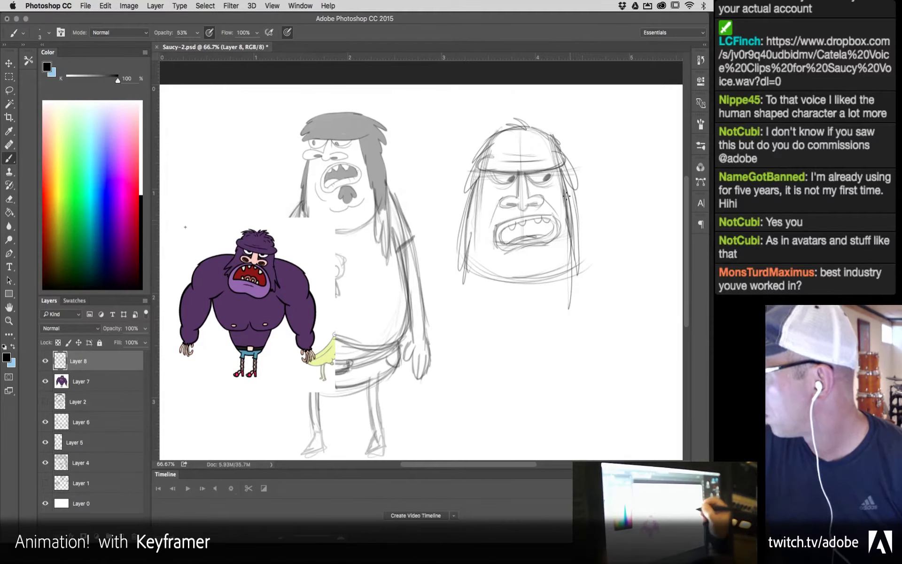
drag(567, 197, 573, 274)
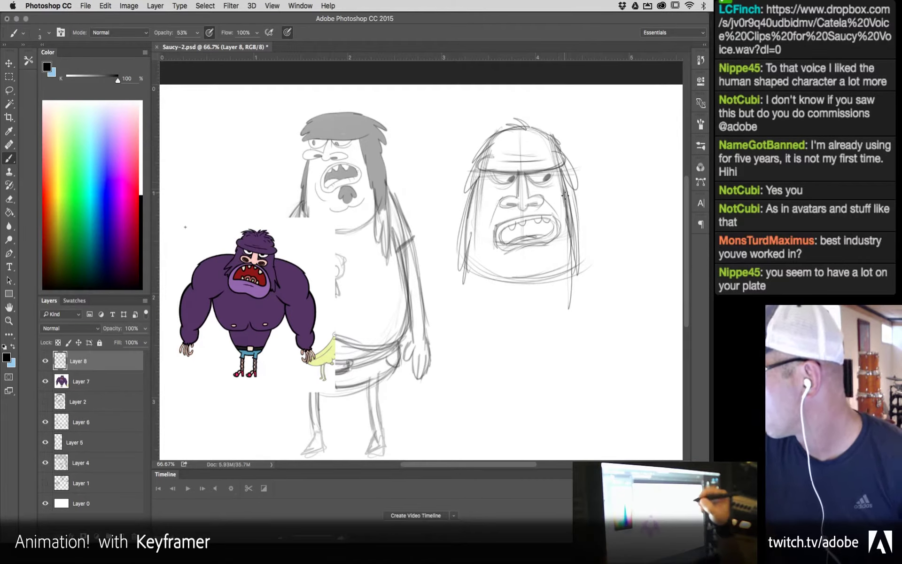
Step: Strengthen the hair edges beside the face and add a curved chin crease below the mouth of the upper head sketch
drag(562, 207, 569, 251)
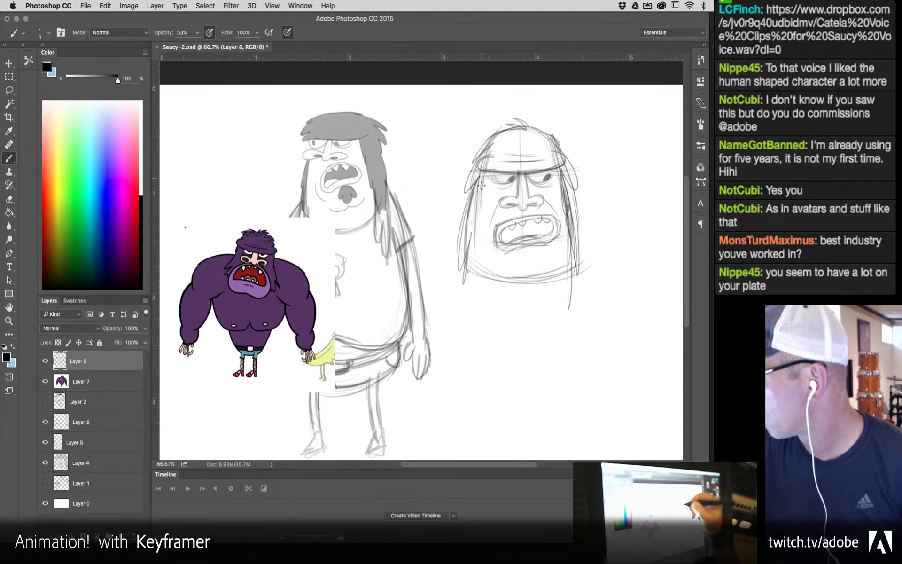
drag(472, 233, 489, 173)
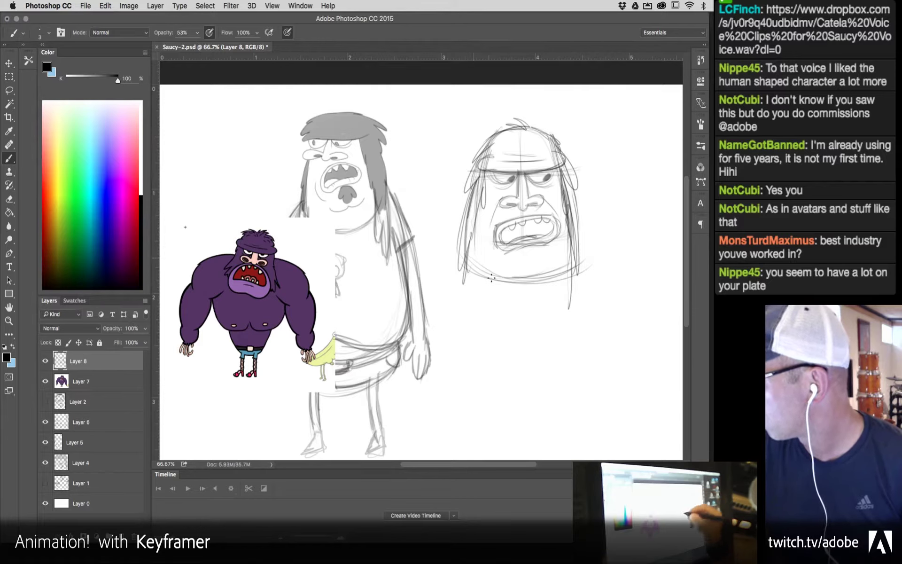
drag(546, 252, 521, 263)
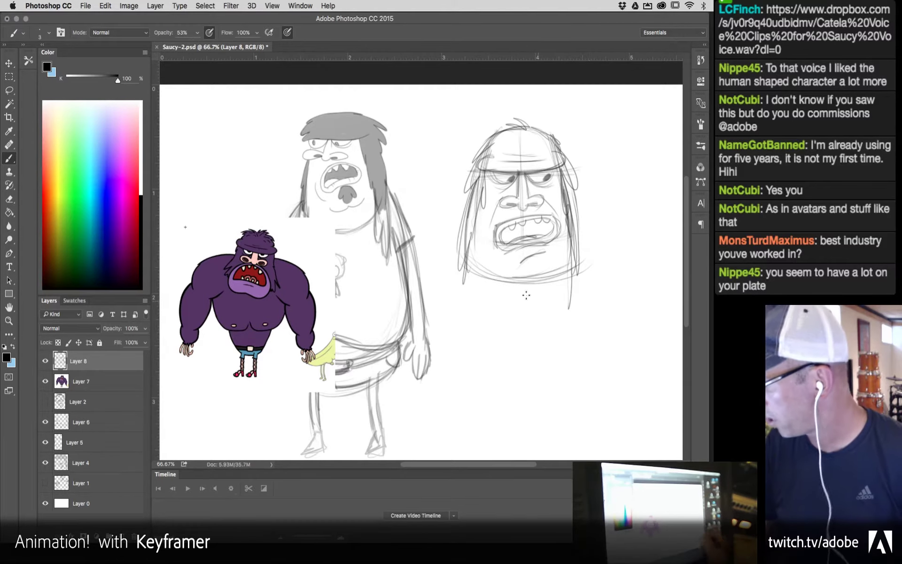
Step: Sketch a second, tilted domed head outline below the first, with curved guidelines for the face centre and the eye line
mouse_move(540, 311)
mouse_down()
mouse_move(476, 329)
mouse_move(468, 418)
mouse_move(540, 320)
mouse_move(564, 357)
mouse_move(578, 417)
mouse_up()
drag(572, 374, 579, 420)
mouse_move(465, 353)
mouse_down()
mouse_move(469, 423)
mouse_move(530, 444)
mouse_move(577, 423)
mouse_up()
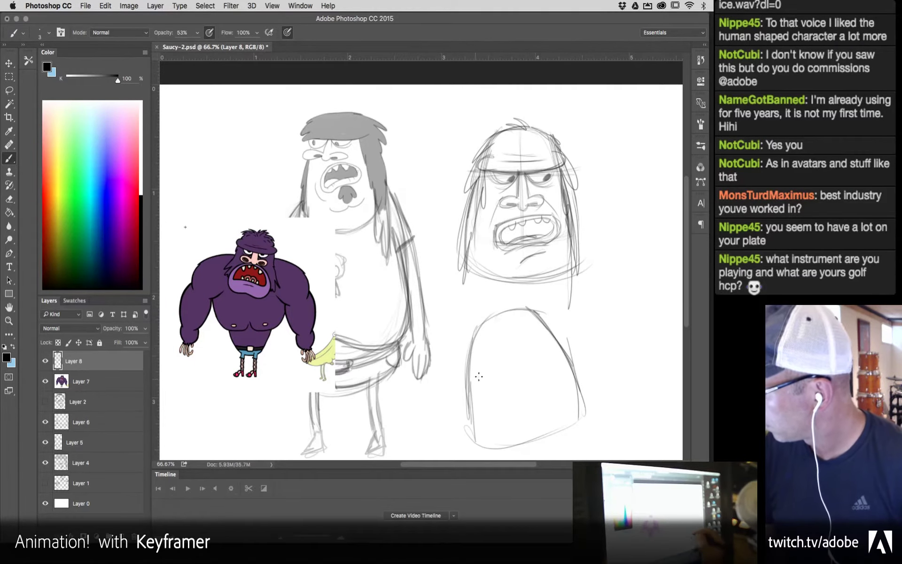
drag(540, 315, 574, 365)
drag(511, 324, 548, 425)
drag(503, 300, 547, 402)
drag(534, 350, 549, 399)
drag(470, 391, 578, 348)
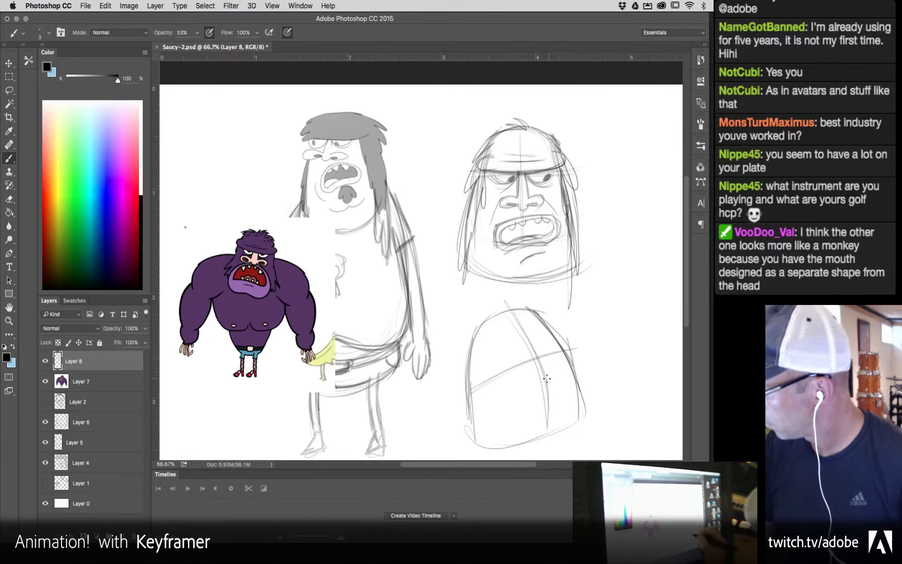
Step: Draw the nose bridge and two wide nostrils along the centre guideline of the lower head
mouse_move(533, 364)
mouse_down()
mouse_move(540, 386)
mouse_move(525, 405)
mouse_move(542, 388)
mouse_move(538, 401)
mouse_move(556, 391)
mouse_move(553, 380)
mouse_move(561, 391)
mouse_move(536, 397)
mouse_move(556, 403)
mouse_up()
mouse_move(538, 400)
mouse_down()
mouse_move(560, 405)
mouse_move(552, 405)
mouse_up()
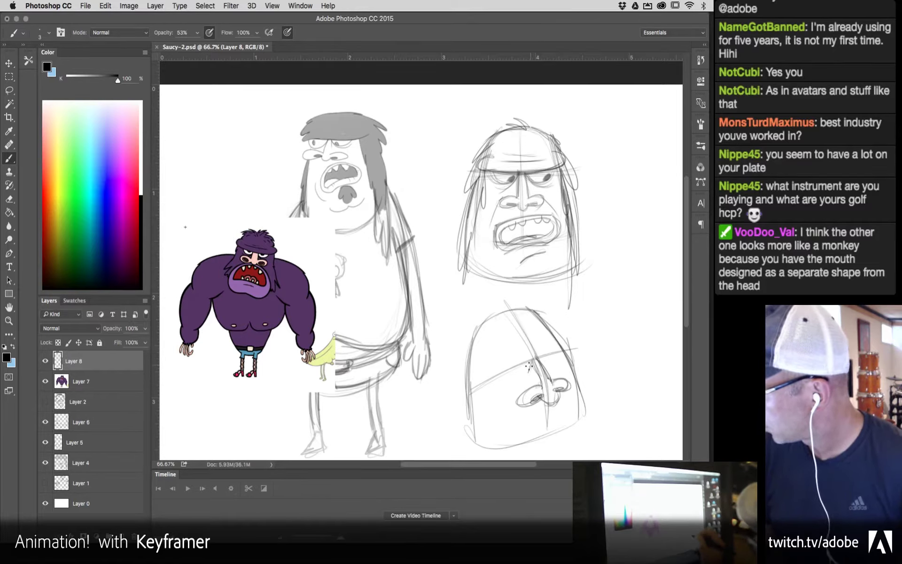
right_click(522, 350)
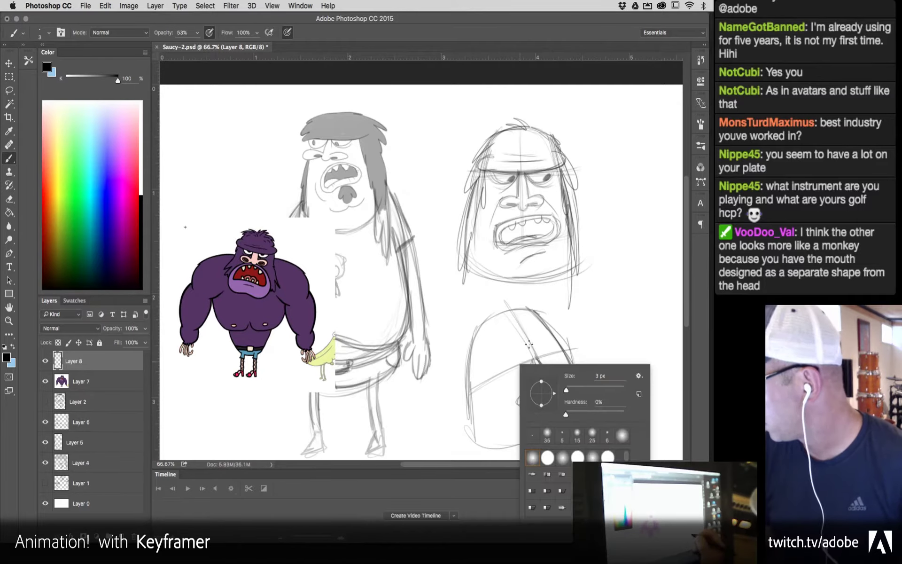
key(Escape)
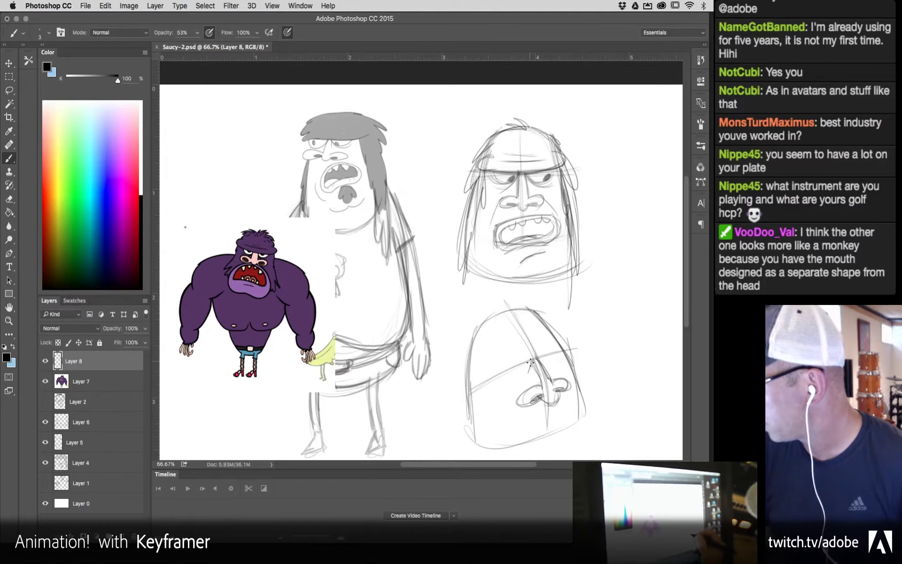
Step: Darken the brow line of the lower head, then add forehead creases, a face side line and both half-closed eyes
drag(532, 355, 481, 371)
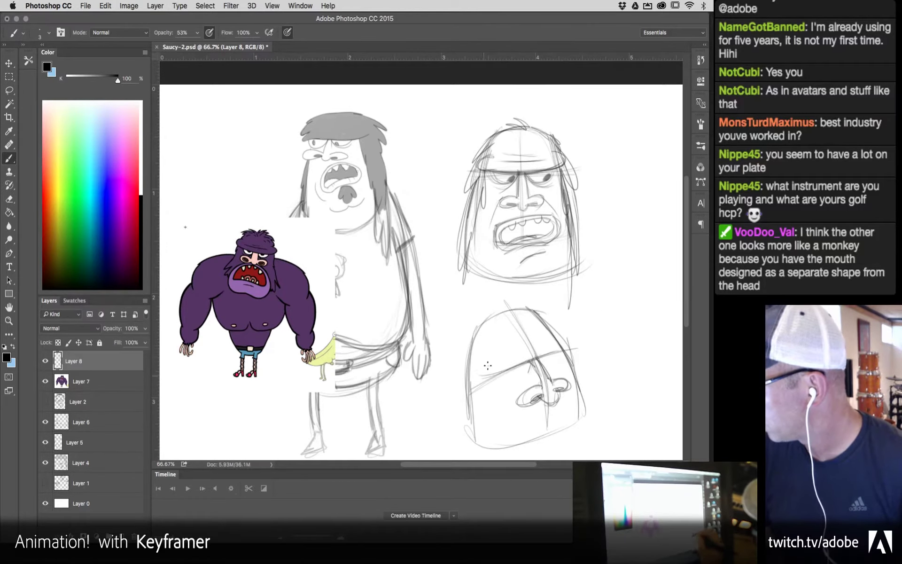
drag(496, 330, 484, 423)
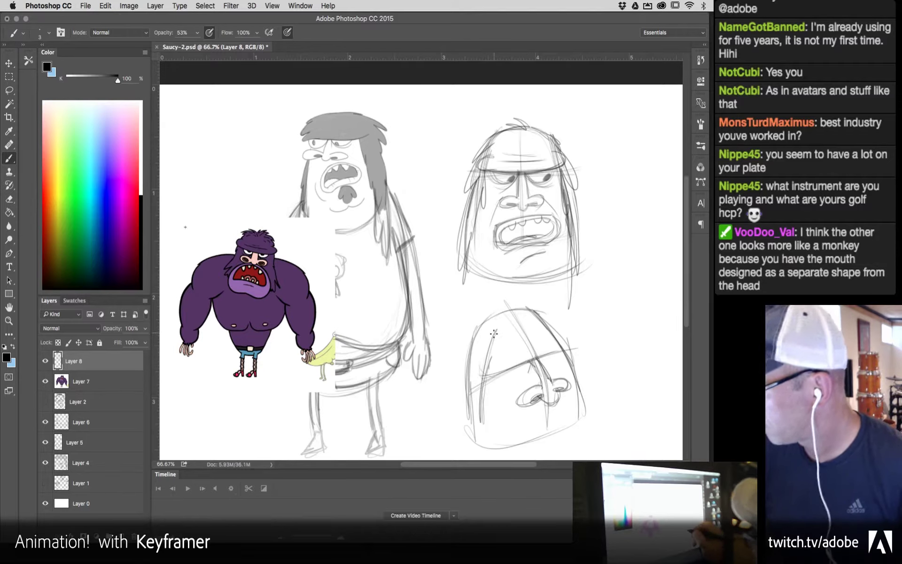
mouse_move(547, 339)
mouse_down()
mouse_move(505, 346)
mouse_move(520, 380)
mouse_move(490, 385)
mouse_up()
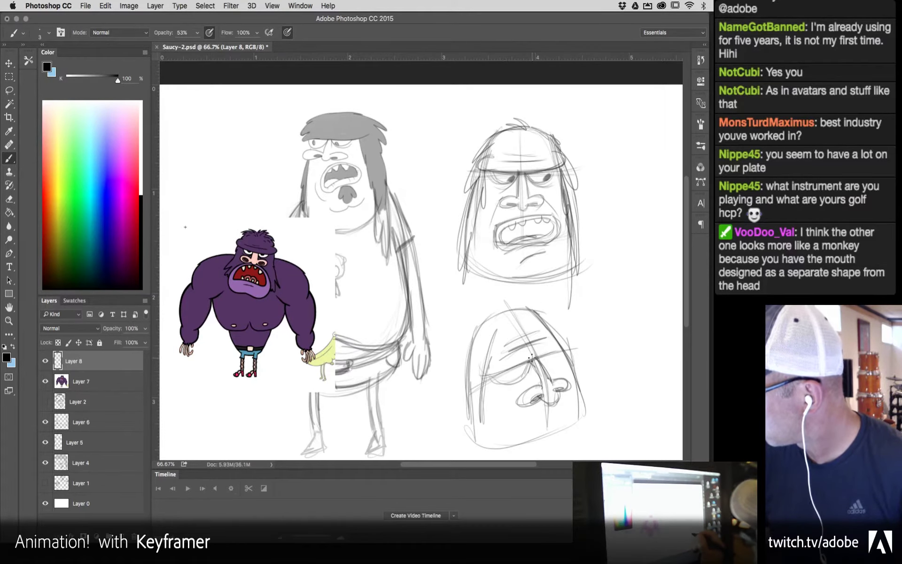
mouse_move(559, 352)
mouse_down()
mouse_move(548, 366)
mouse_move(517, 367)
mouse_move(528, 364)
mouse_up()
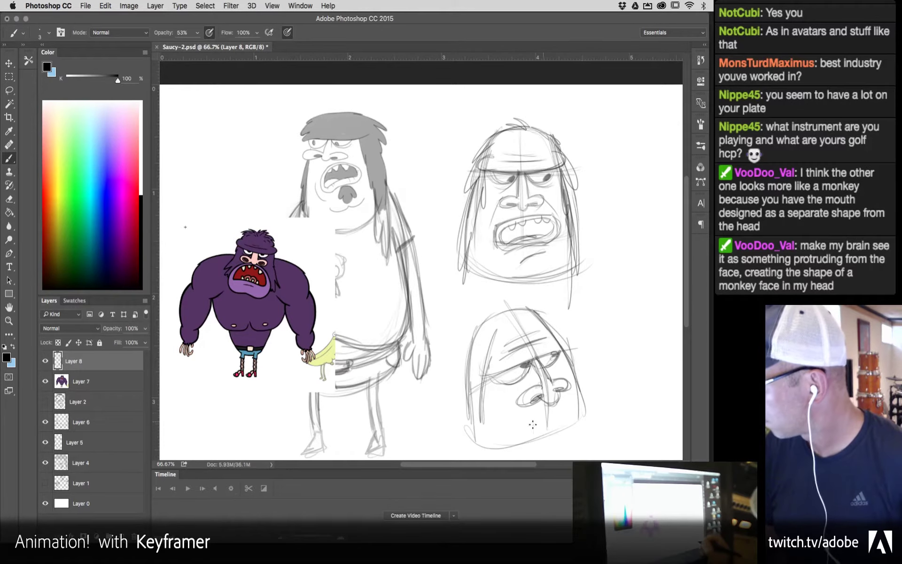
Step: Draw an open mouth with teeth on the lower head and long hair from the crown down both sides
drag(571, 412, 516, 445)
mouse_move(564, 416)
mouse_down()
mouse_move(578, 442)
mouse_move(569, 414)
mouse_move(572, 425)
mouse_move(554, 416)
mouse_move(515, 451)
mouse_move(577, 439)
mouse_up()
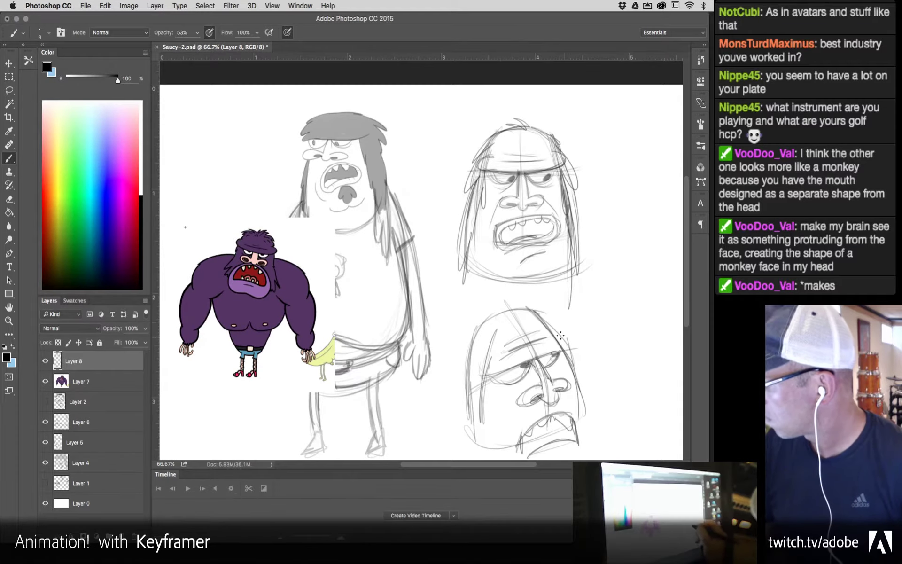
drag(545, 317, 574, 361)
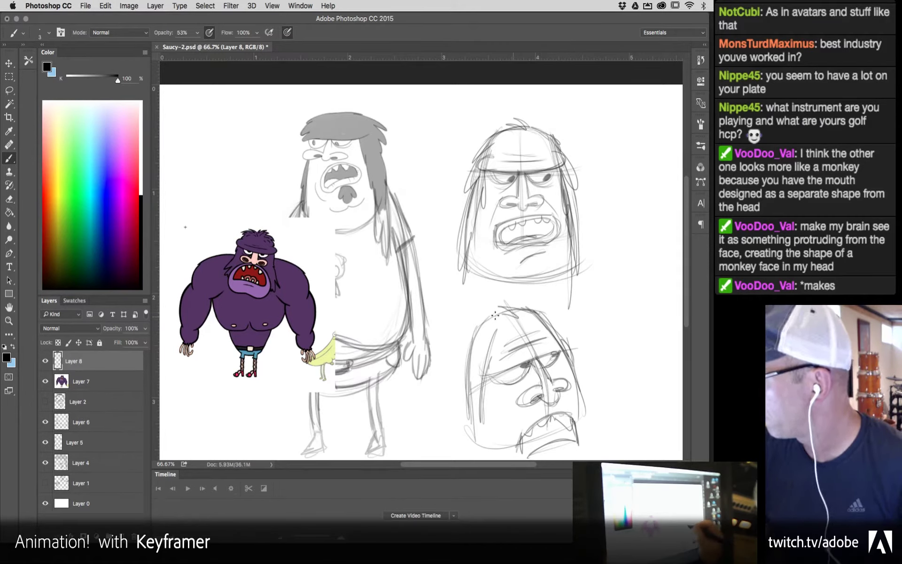
mouse_move(468, 333)
mouse_down()
mouse_move(460, 369)
mouse_move(468, 434)
mouse_up()
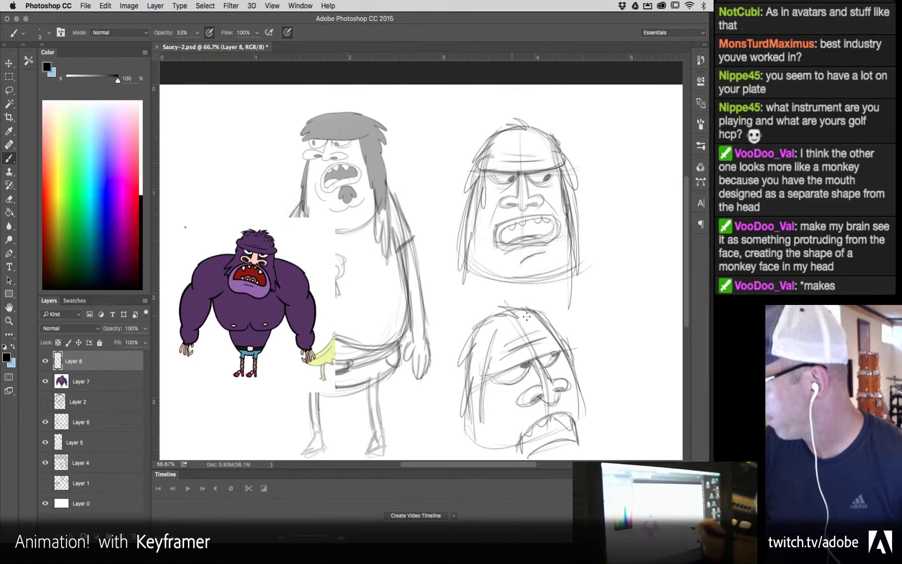
mouse_move(484, 372)
mouse_down()
mouse_move(497, 455)
mouse_move(452, 454)
mouse_up()
drag(463, 416, 432, 459)
mouse_move(573, 383)
mouse_down()
mouse_move(609, 413)
mouse_move(622, 450)
mouse_up()
drag(589, 367, 578, 444)
Step: Hide Layer 8 with the head sketches and add a new empty layer for another version
scroll(683, 277, down, 3)
scroll(684, 246, up, 5)
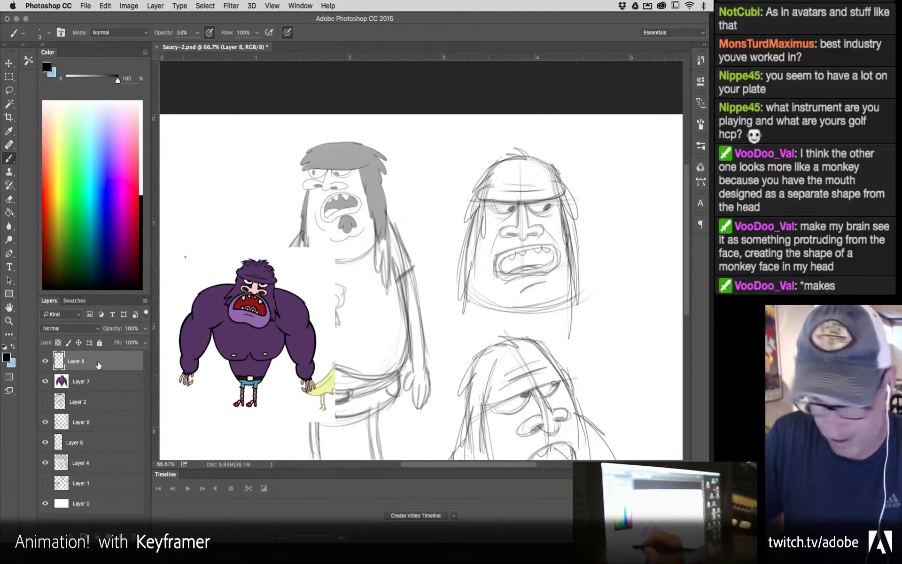
click(45, 362)
key(super+shift+n)
key(Return)
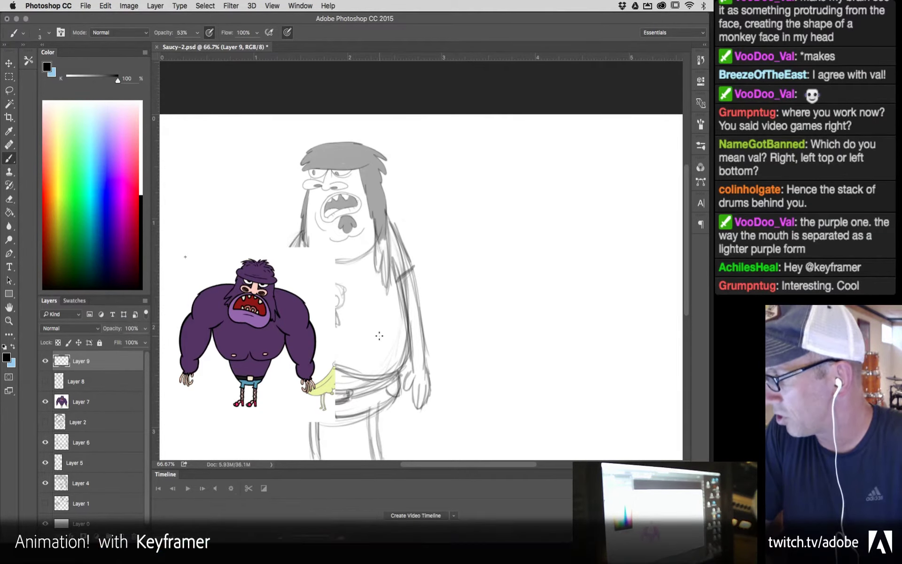
Step: Switch to Animate CC, show Saucy-model.fla and scrub the SAUCY-COMPLETE timeline to review the gorilla's mouth movement
click(282, 545)
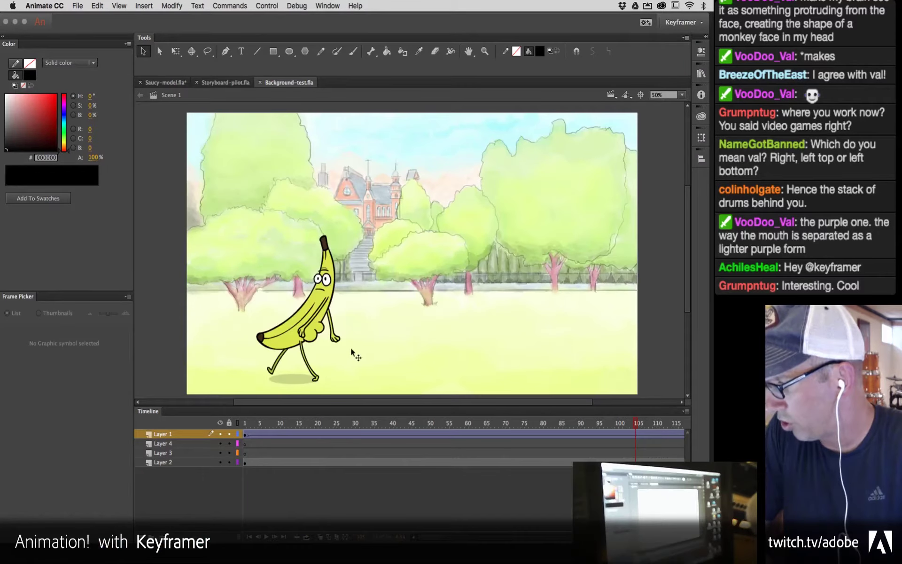
click(166, 82)
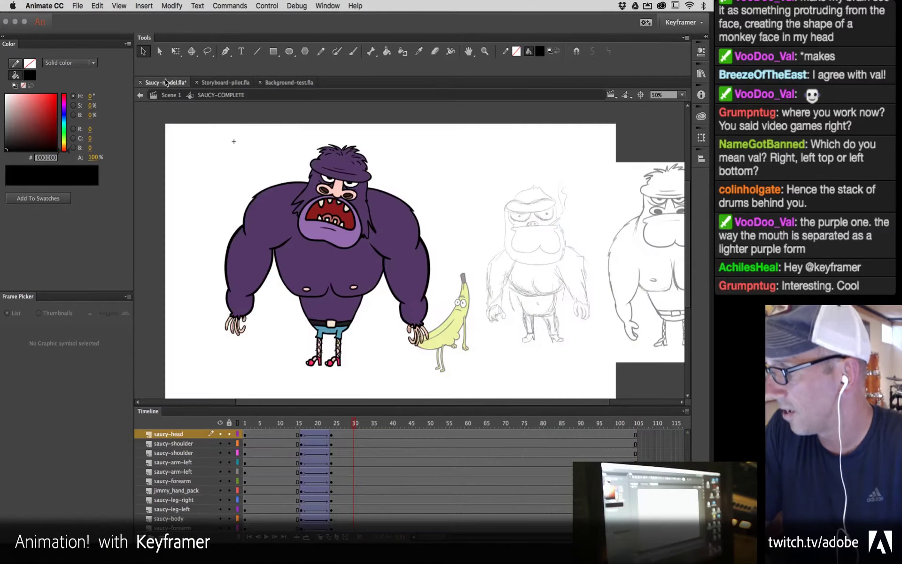
click(318, 423)
drag(334, 425, 450, 433)
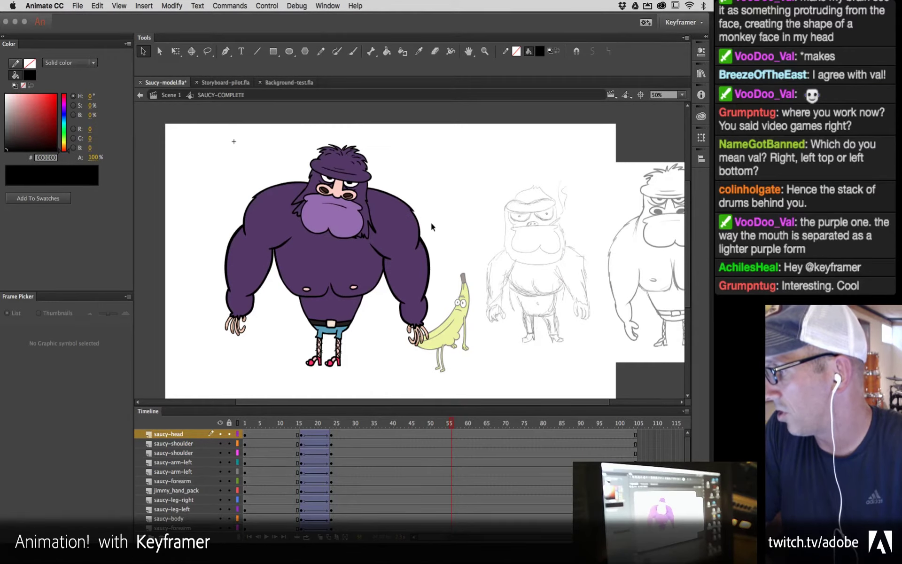
Step: Enter the gorilla's saucy-head symbol, scrub its frames up close, and open the nested saucy-mouth symbol
click(368, 245)
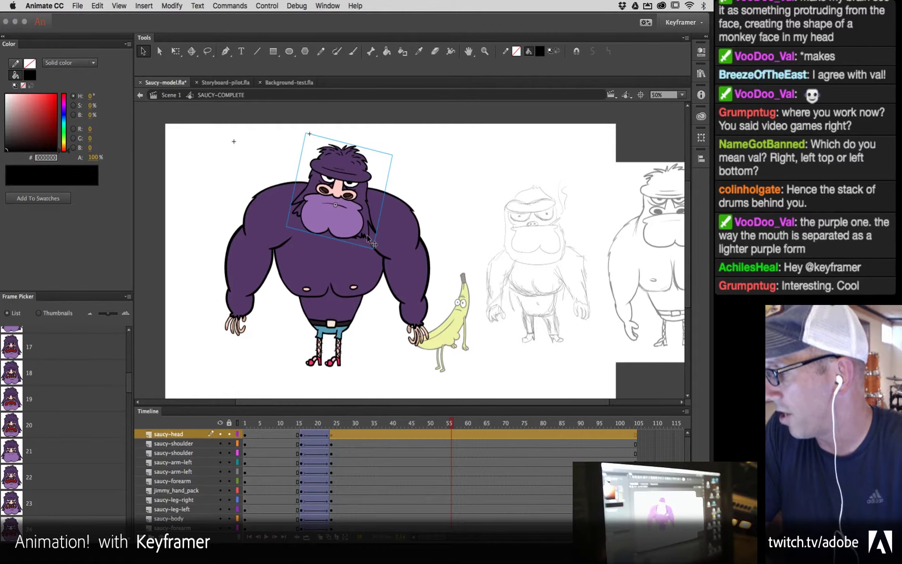
double_click(371, 242)
drag(318, 426, 337, 425)
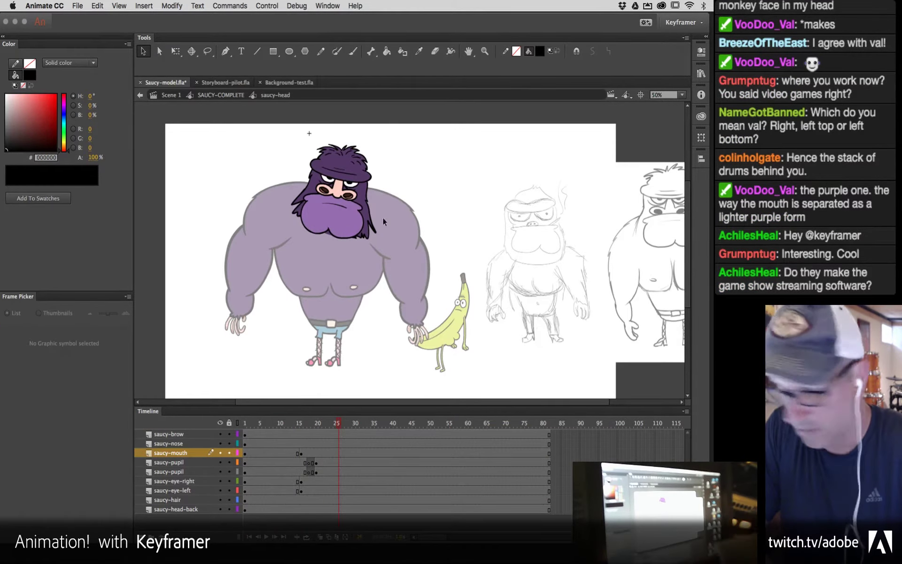
key(super+equal)
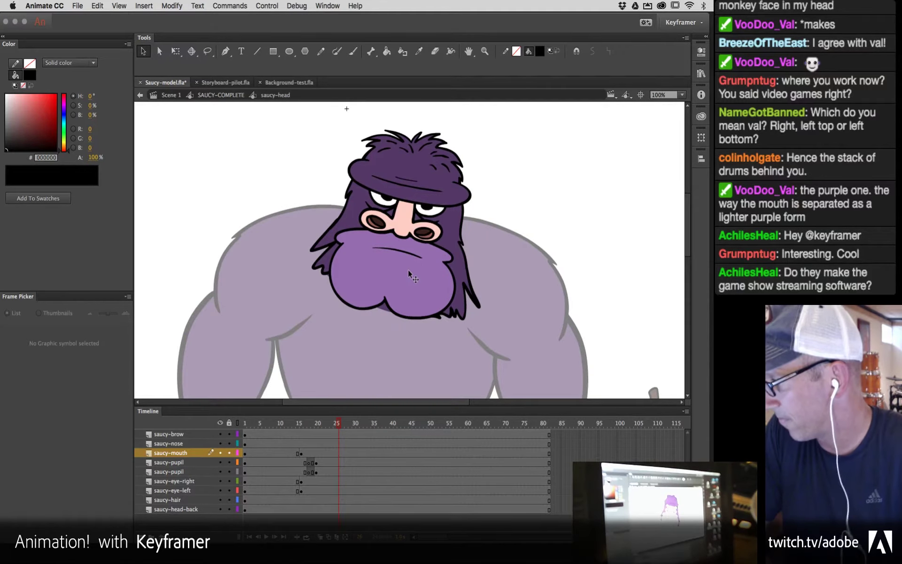
double_click(409, 275)
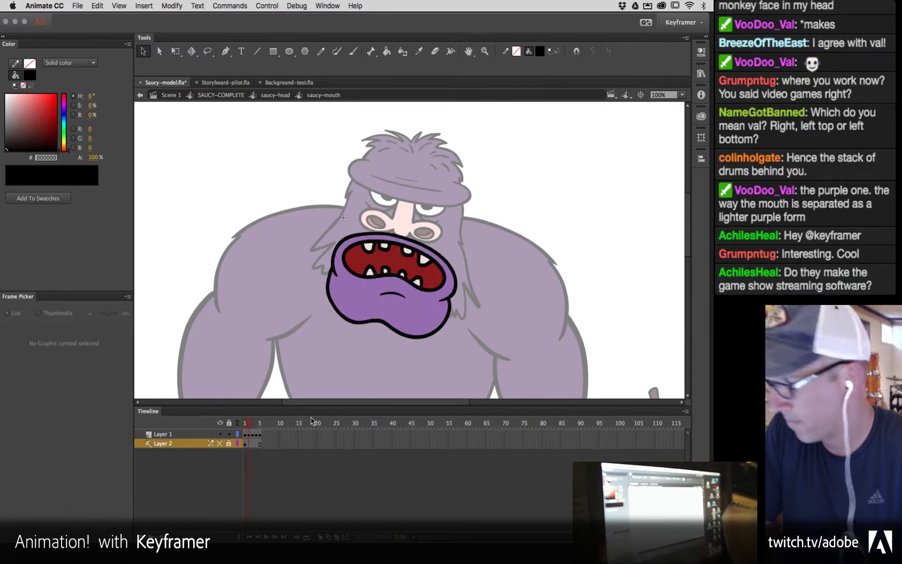
Step: Play the saucy-mouth frames and step back through the mouth shapes to frame 1
key(Return)
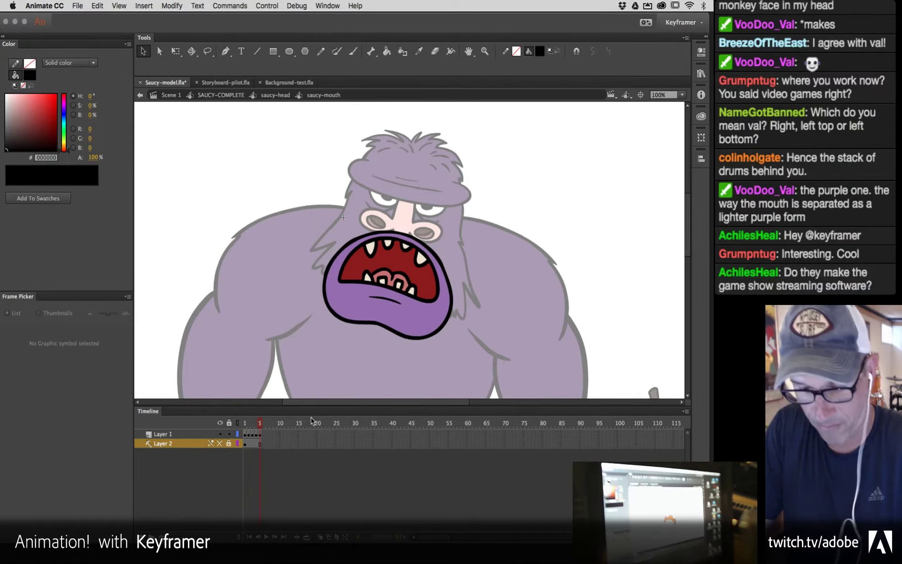
key(comma)
key(comma)
key(comma)
key(comma)
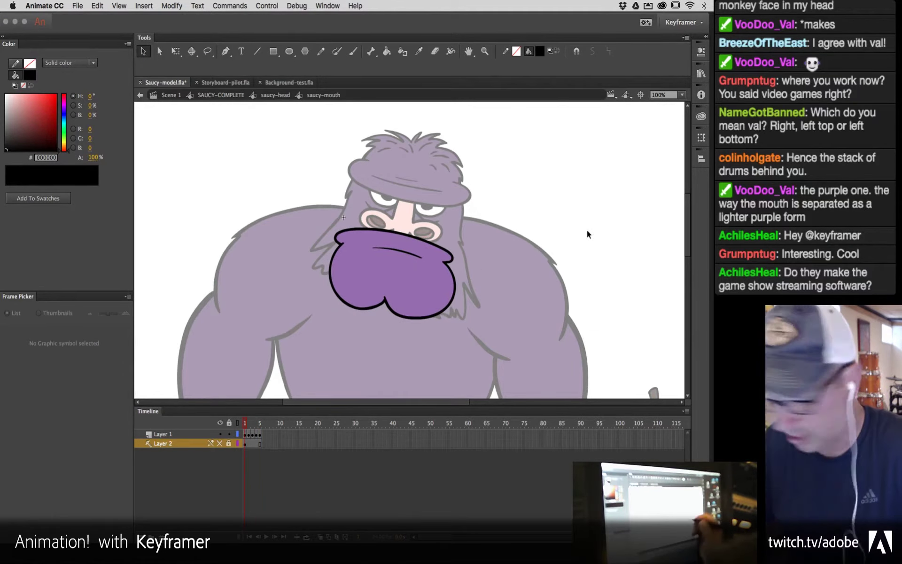
Step: Switch back to Photoshop with the Saucy-2.psd sketch
key(super+Tab)
key(Escape)
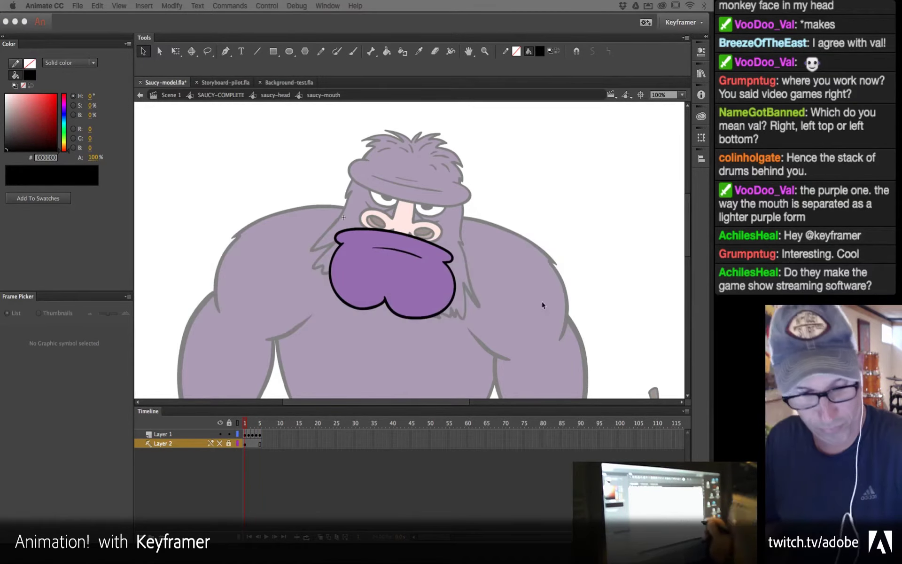
key(super+Tab)
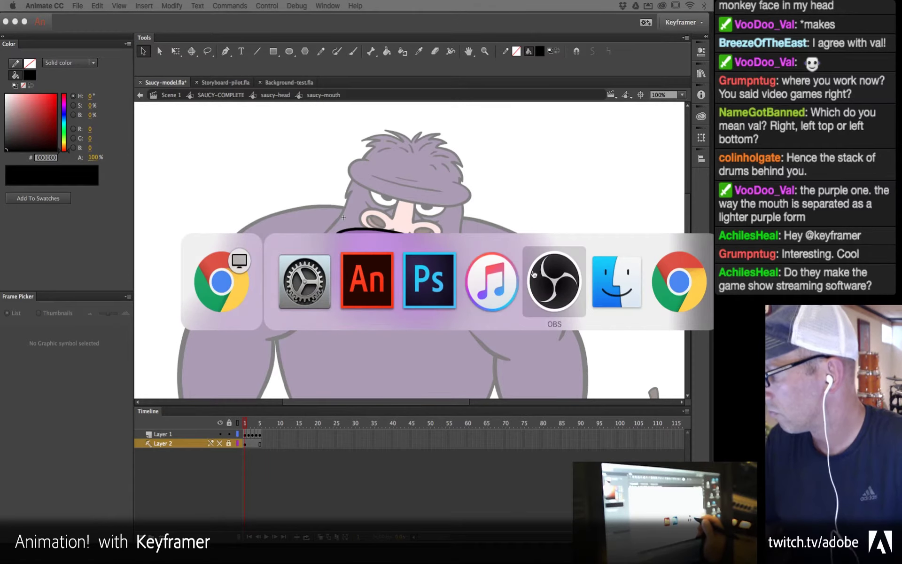
click(429, 280)
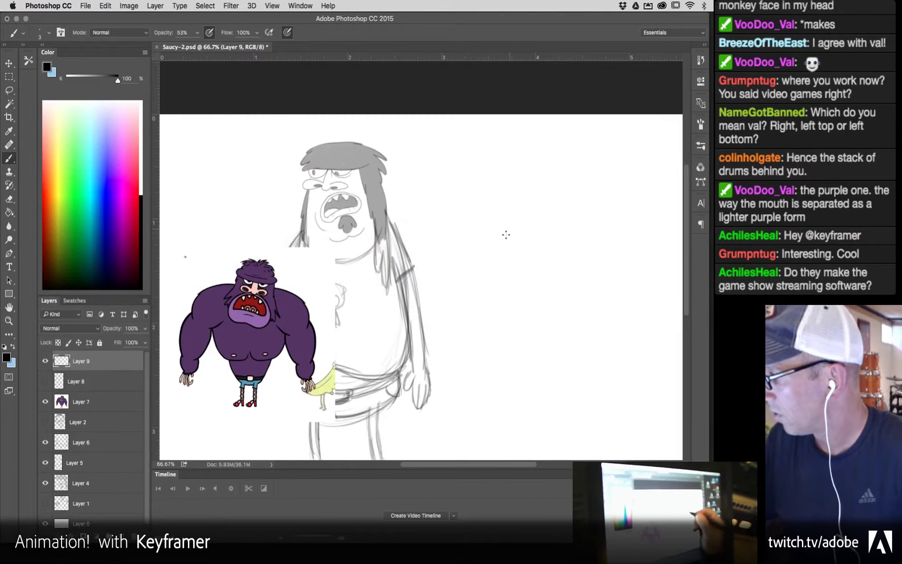
Step: Sketch a tall egg-shaped head beside the figure on Layer 9, with a curved line across it above a rounded muzzle
mouse_move(485, 227)
mouse_down()
mouse_move(528, 158)
mouse_move(560, 248)
mouse_up()
mouse_move(490, 196)
mouse_down()
mouse_move(478, 251)
mouse_move(494, 281)
mouse_up()
drag(549, 182, 566, 275)
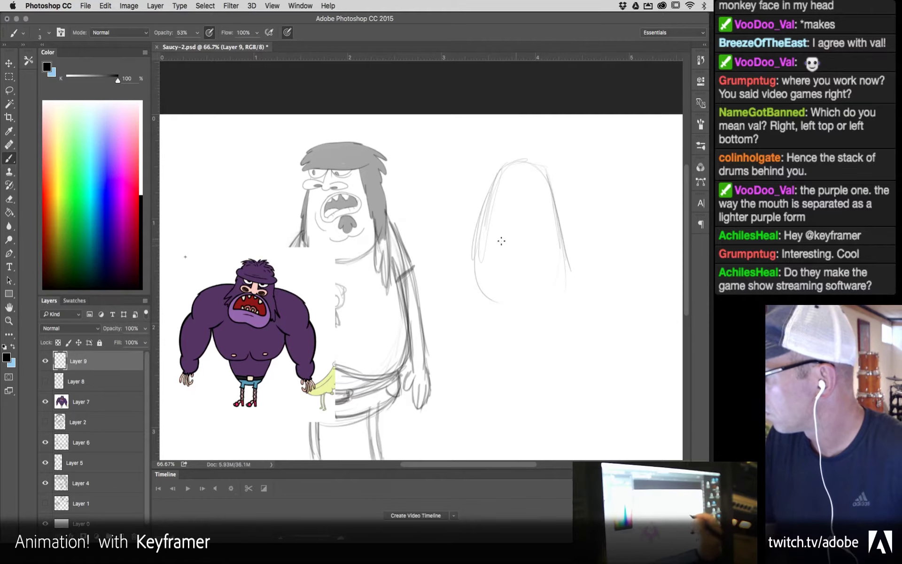
mouse_move(472, 245)
mouse_down()
mouse_move(540, 239)
mouse_move(569, 247)
mouse_move(545, 310)
mouse_move(487, 289)
mouse_up()
mouse_move(472, 243)
mouse_down()
mouse_move(483, 299)
mouse_move(546, 314)
mouse_up()
drag(569, 271, 535, 311)
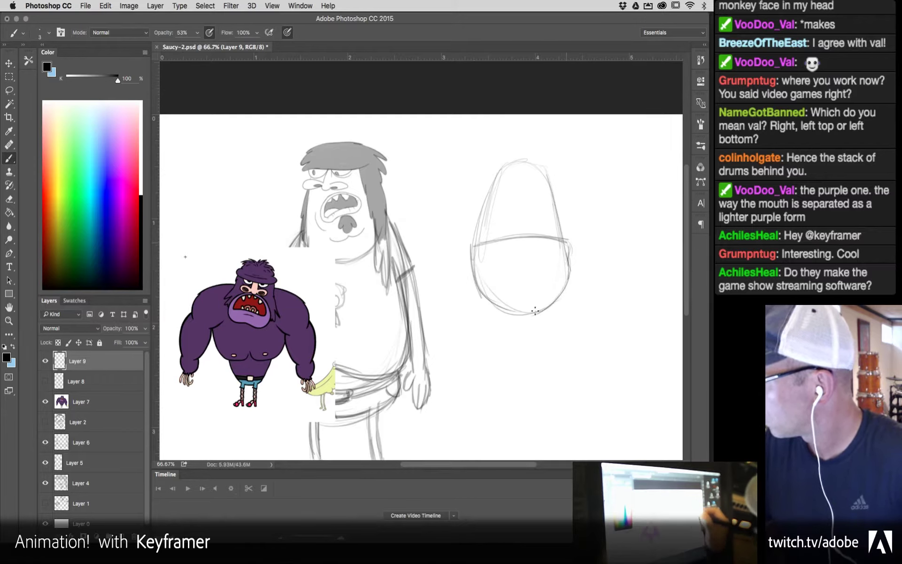
Step: Sketch a lip crease on the muzzle and a swept fringe with a long side strand around the egg-shaped head
drag(509, 253, 539, 251)
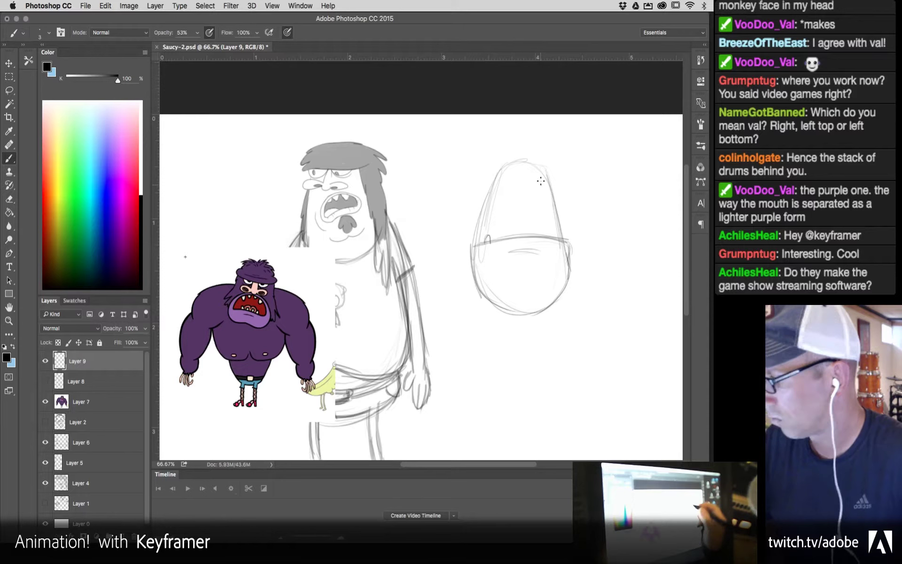
mouse_move(484, 201)
mouse_down()
mouse_move(478, 242)
mouse_move(488, 196)
mouse_up()
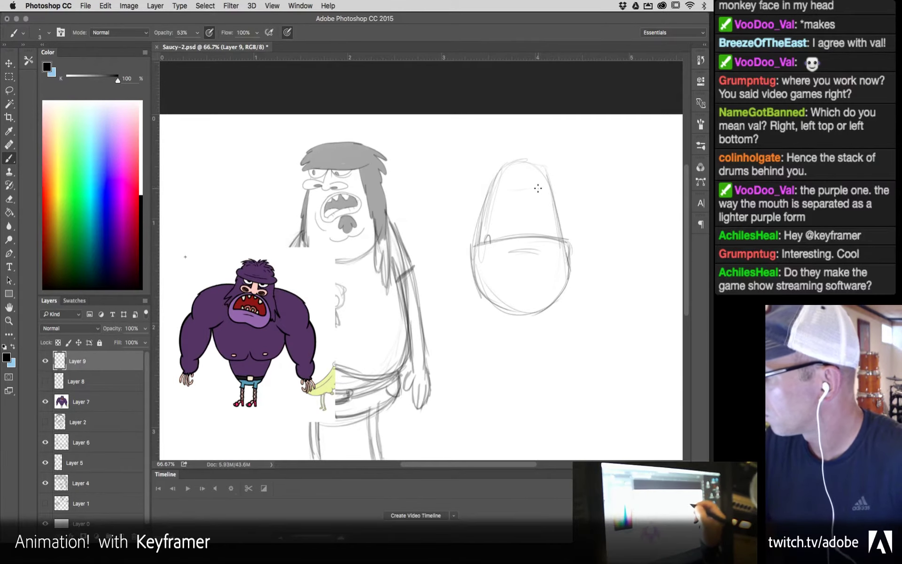
mouse_move(510, 190)
mouse_down()
mouse_move(564, 181)
mouse_move(524, 157)
mouse_move(480, 193)
mouse_move(492, 170)
mouse_move(464, 207)
mouse_move(463, 301)
mouse_up()
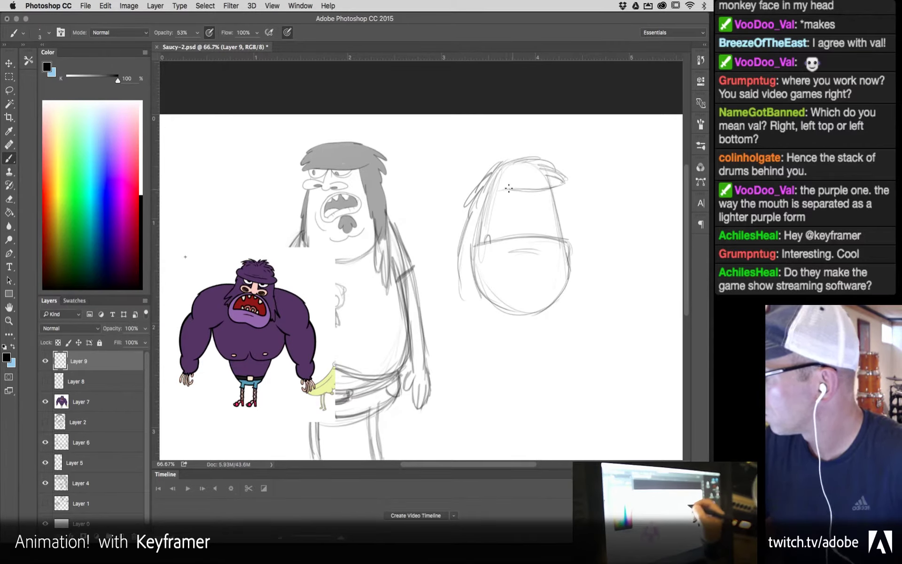
mouse_move(513, 189)
mouse_down()
mouse_move(570, 187)
mouse_move(559, 187)
mouse_up()
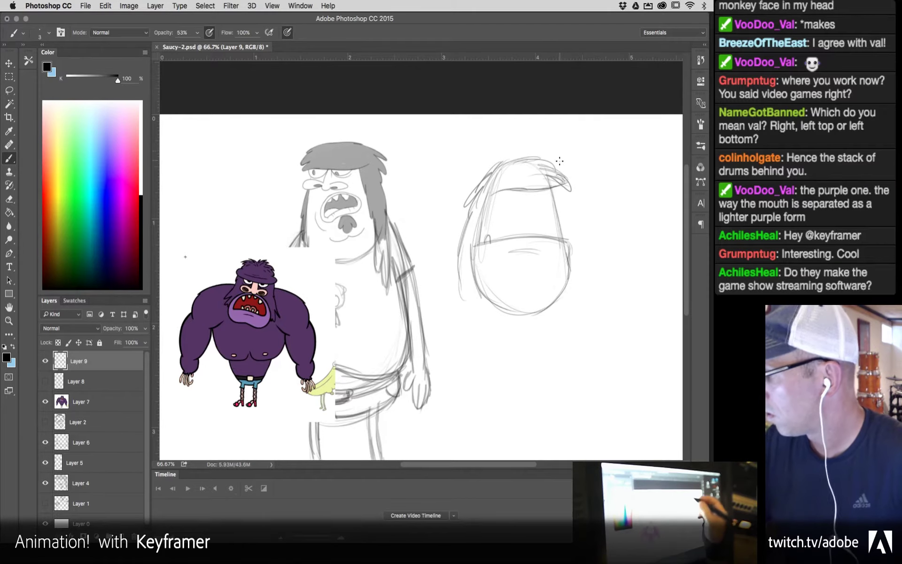
Step: Draw a long nose with wide nostrils and half-lidded eyes under the fringe, and firm up the muzzle's mouth line
mouse_move(527, 191)
mouse_down()
mouse_move(528, 219)
mouse_move(537, 217)
mouse_up()
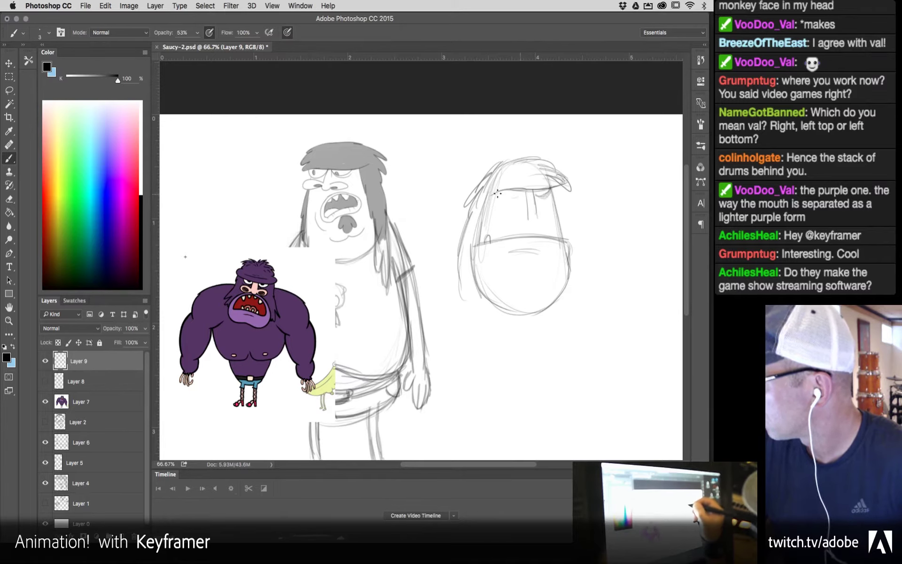
mouse_move(501, 195)
mouse_down()
mouse_move(525, 190)
mouse_move(516, 196)
mouse_move(525, 184)
mouse_move(510, 196)
mouse_up()
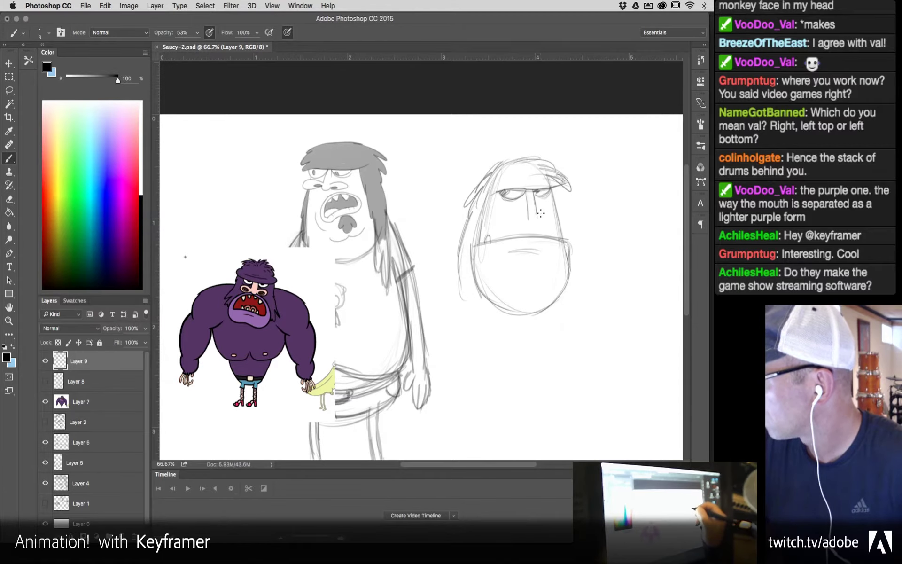
mouse_move(545, 215)
mouse_down()
mouse_move(563, 216)
mouse_move(503, 225)
mouse_move(559, 219)
mouse_up()
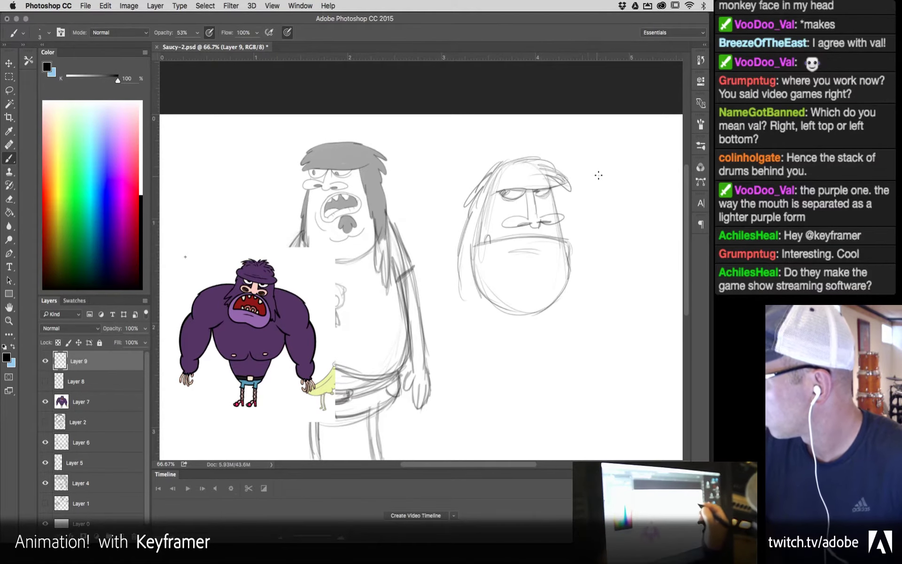
mouse_move(570, 243)
mouse_down()
mouse_move(575, 257)
mouse_move(548, 306)
mouse_up()
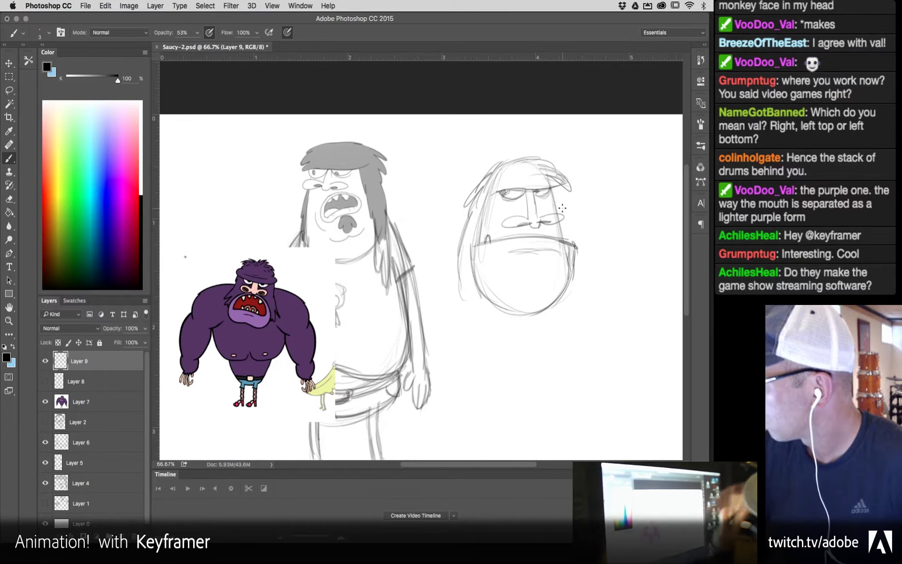
Step: Erase the stray loop at the muzzle's left corner and redraw the line across the top of the muzzle
click(198, 33)
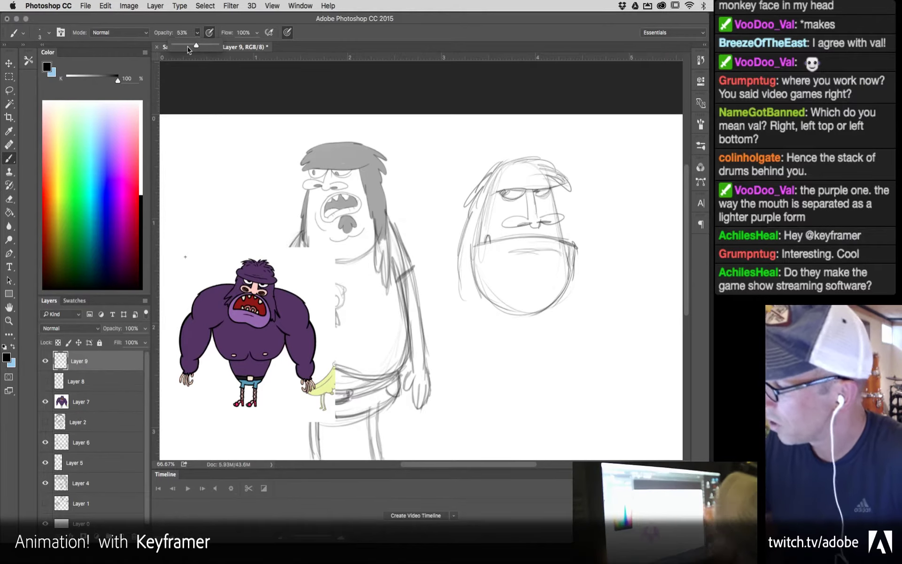
key(Return)
right_click(495, 191)
click(489, 236)
key(e)
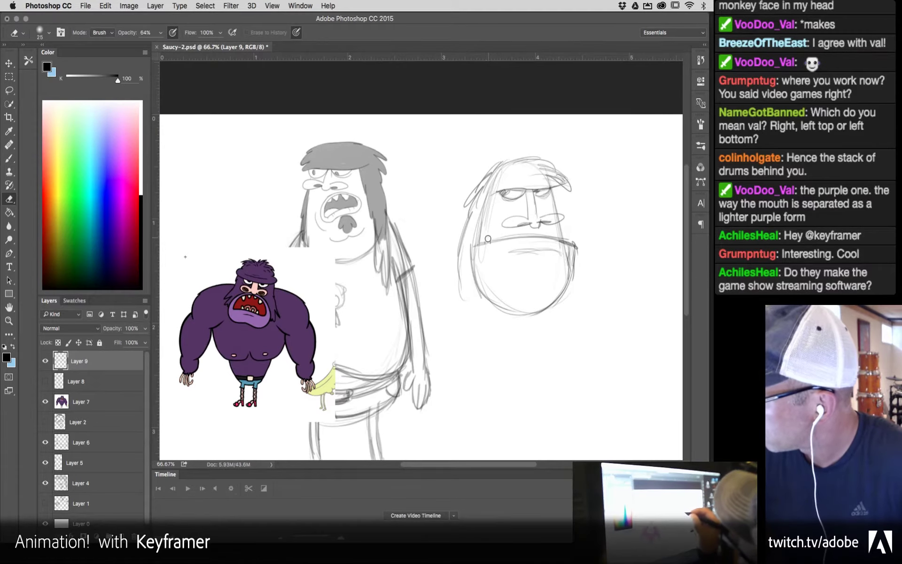
key(b)
drag(474, 245, 570, 242)
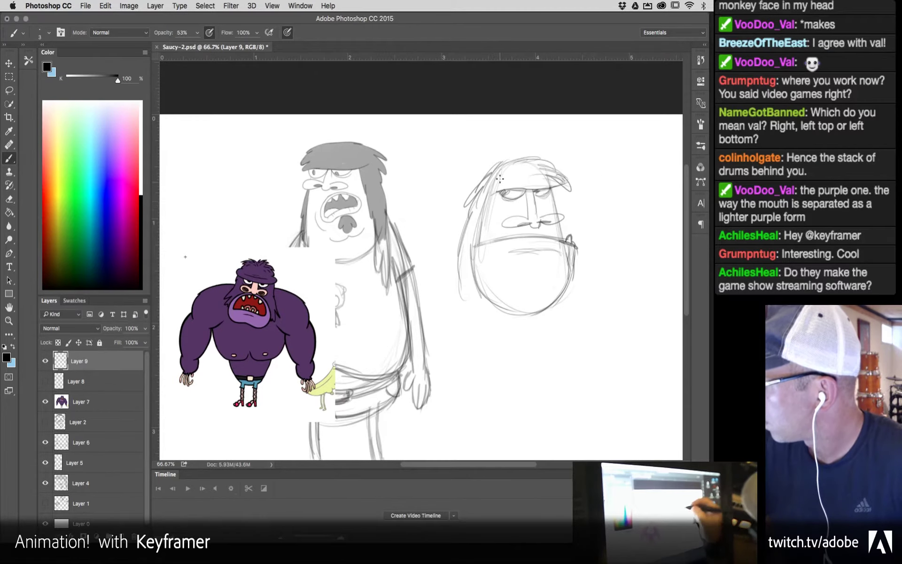
Step: Sketch long hair strands falling beside the face, with a shoulder line sloping away beneath them
mouse_move(493, 178)
mouse_down()
mouse_move(476, 271)
mouse_move(454, 244)
mouse_move(458, 294)
mouse_move(482, 282)
mouse_move(479, 271)
mouse_up()
drag(458, 232, 430, 329)
drag(468, 255, 419, 342)
Step: Outline the big torso below the head with a bulging right side, a faint centre line and a curved bottom edge
drag(580, 286, 600, 399)
drag(587, 319, 596, 364)
drag(546, 315, 552, 432)
drag(583, 324, 596, 418)
drag(577, 287, 593, 366)
drag(589, 358, 591, 407)
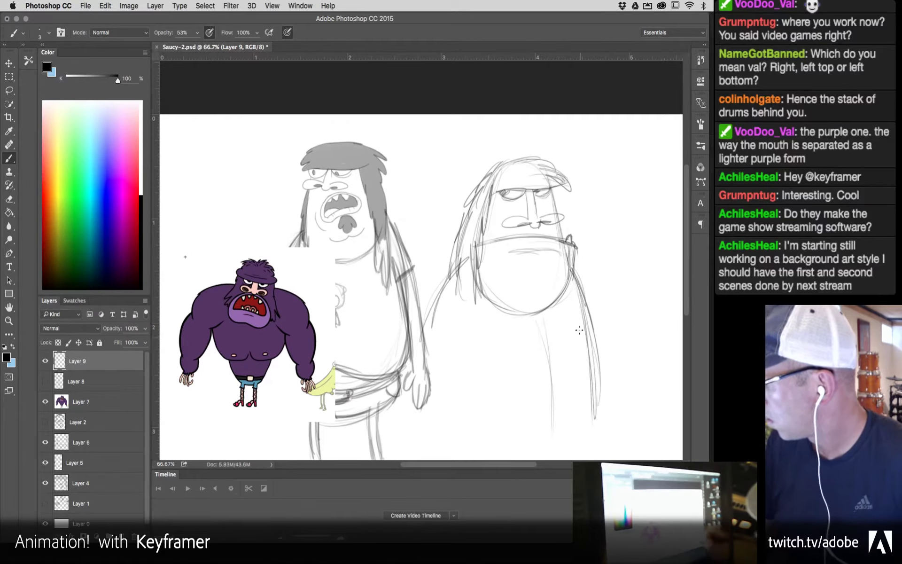
mouse_move(583, 344)
mouse_down()
mouse_move(602, 414)
mouse_move(593, 455)
mouse_up()
drag(605, 410, 516, 447)
drag(575, 434, 526, 445)
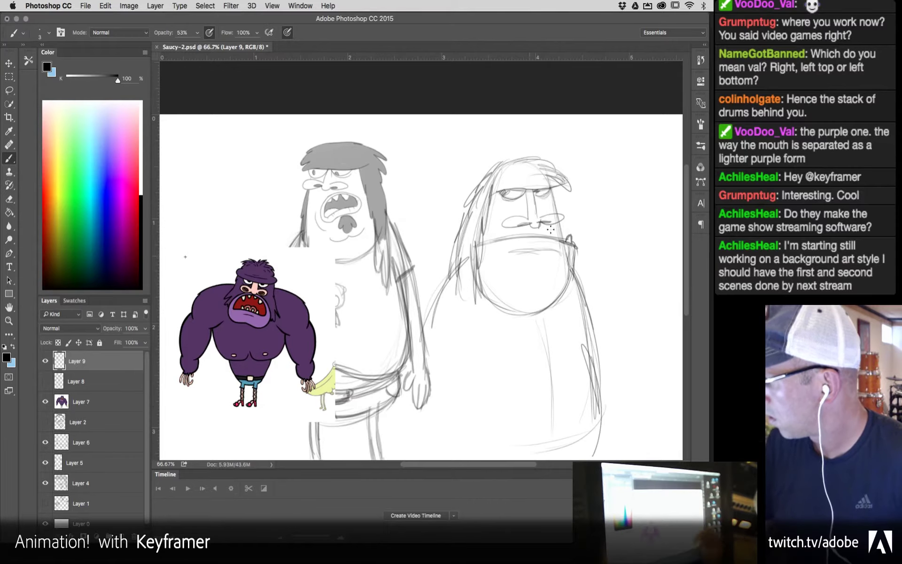
Step: Darken the frowning mouth line and erase the excess line at its left end
drag(548, 240, 499, 241)
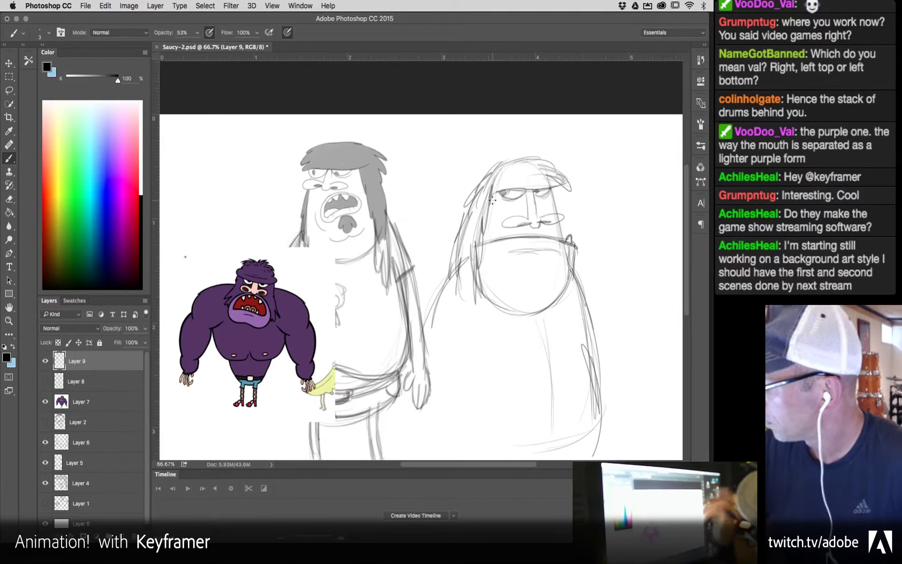
key(e)
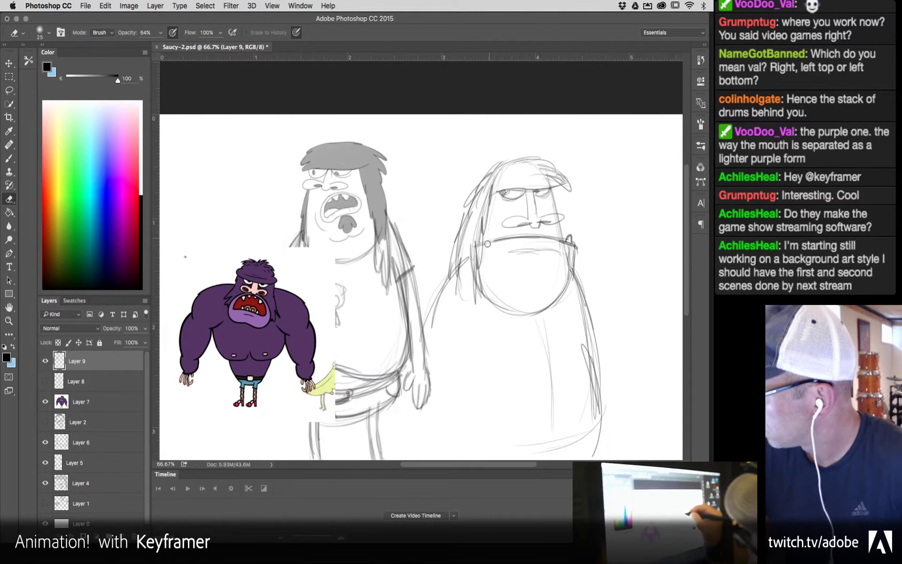
drag(479, 241, 473, 263)
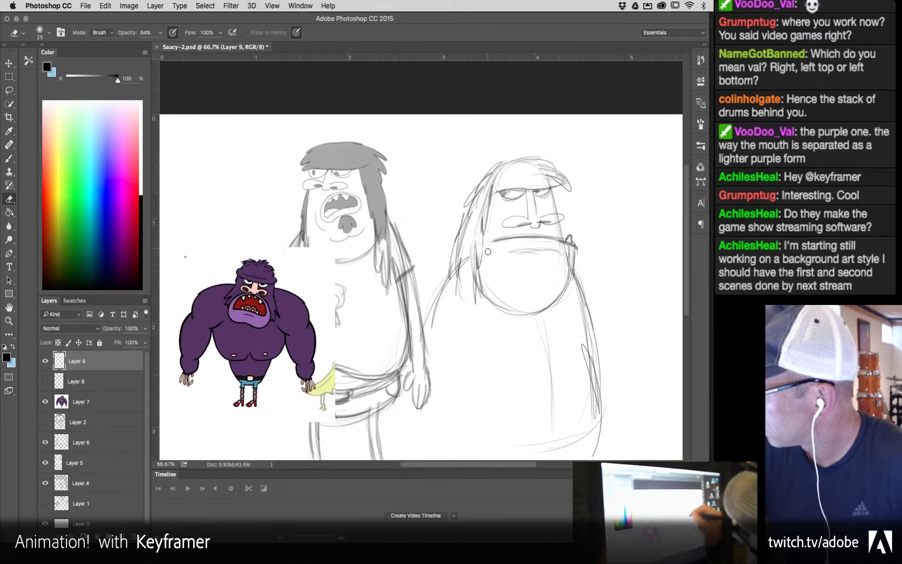
right_click(484, 241)
right_click(495, 238)
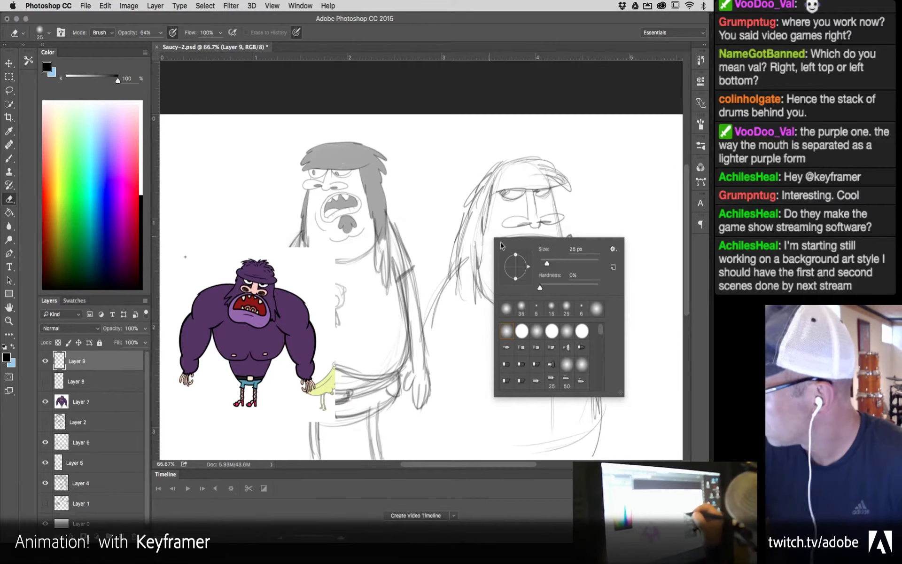
key(Escape)
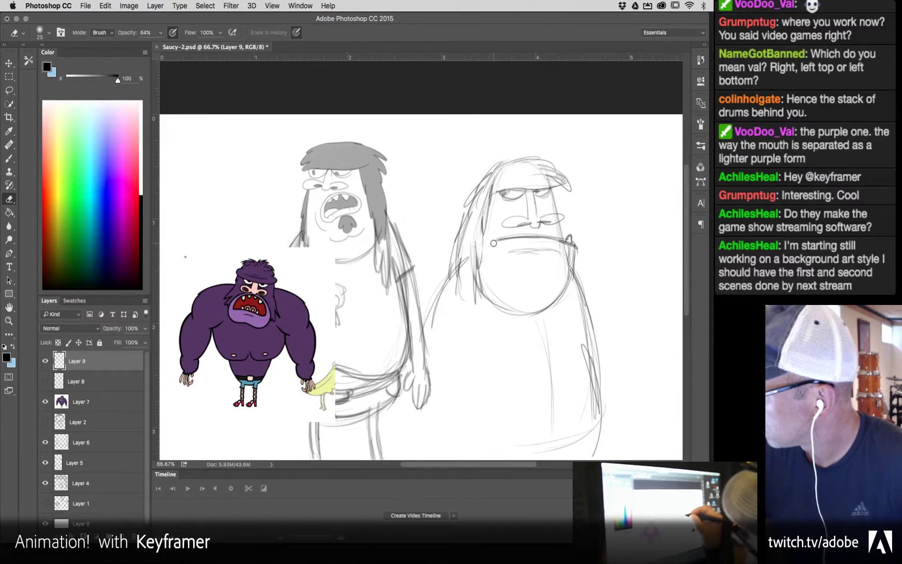
key(b)
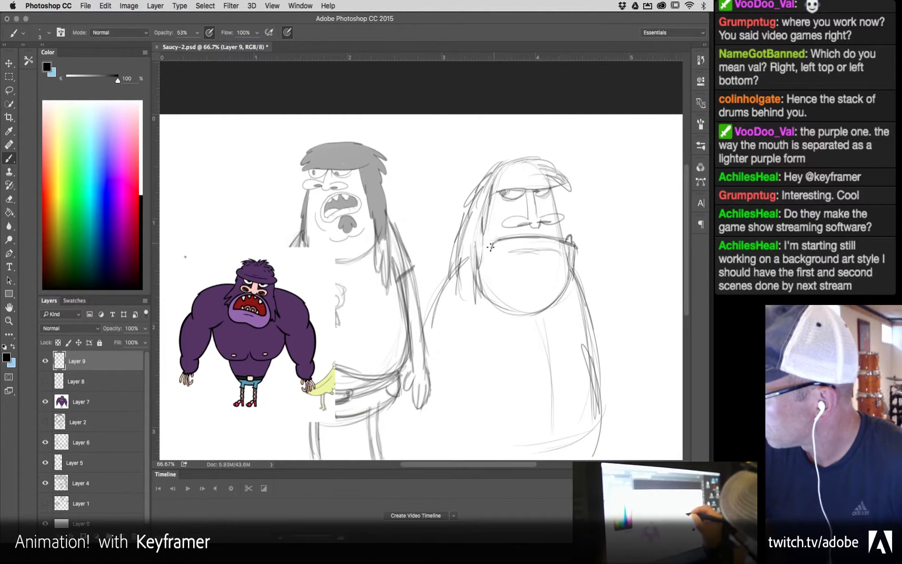
Step: Add shaggy tufts to the top of the head, darken the round chin outline, and finish the side hair's rounded ends
mouse_move(537, 210)
mouse_down()
mouse_move(540, 218)
mouse_move(529, 218)
mouse_move(543, 189)
mouse_move(498, 191)
mouse_move(489, 213)
mouse_move(515, 178)
mouse_move(477, 167)
mouse_up()
mouse_move(476, 179)
mouse_down()
mouse_move(517, 163)
mouse_move(506, 164)
mouse_move(570, 188)
mouse_up()
mouse_move(545, 171)
mouse_down()
mouse_move(555, 190)
mouse_move(543, 193)
mouse_move(571, 242)
mouse_move(538, 200)
mouse_up()
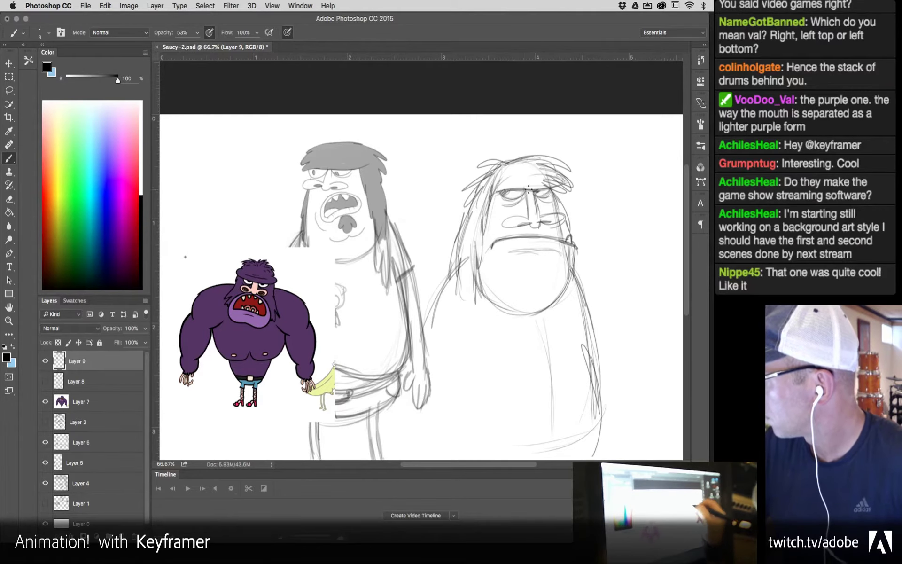
mouse_move(572, 252)
mouse_down()
mouse_move(556, 305)
mouse_move(501, 308)
mouse_move(480, 298)
mouse_up()
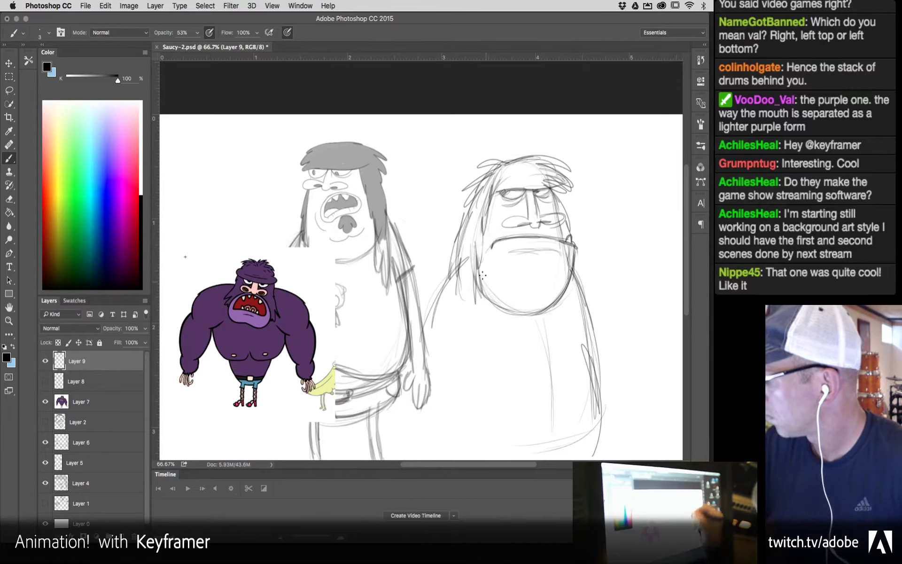
mouse_move(454, 266)
mouse_down()
mouse_move(449, 285)
mouse_move(460, 310)
mouse_move(474, 288)
mouse_move(489, 296)
mouse_up()
drag(574, 264, 581, 293)
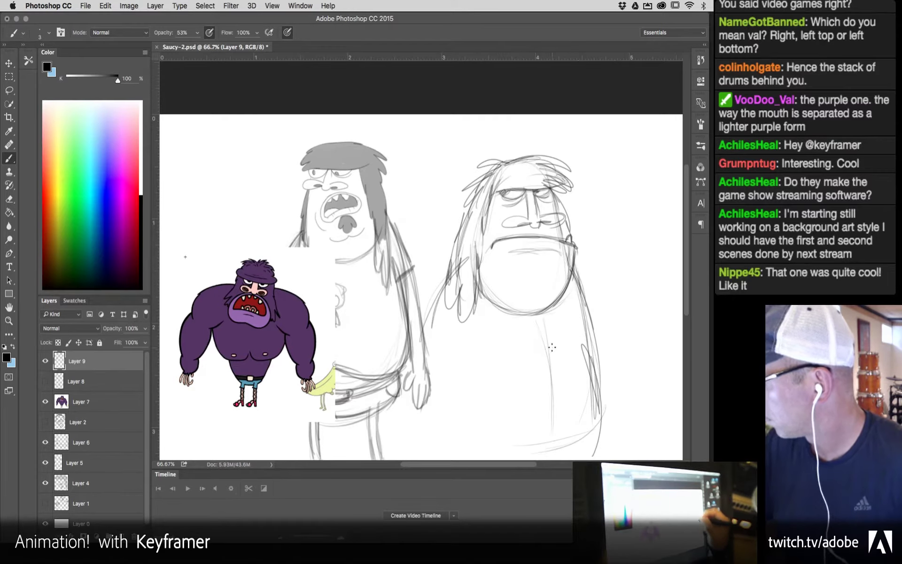
Step: Draw a small skull emblem on the chest and sketch the shirt hem, waistband and leg tops below the belly
mouse_move(528, 345)
mouse_down()
mouse_move(556, 347)
mouse_move(557, 356)
mouse_move(529, 347)
mouse_move(542, 384)
mouse_move(557, 356)
mouse_move(556, 366)
mouse_move(536, 355)
mouse_move(550, 352)
mouse_move(556, 386)
mouse_up()
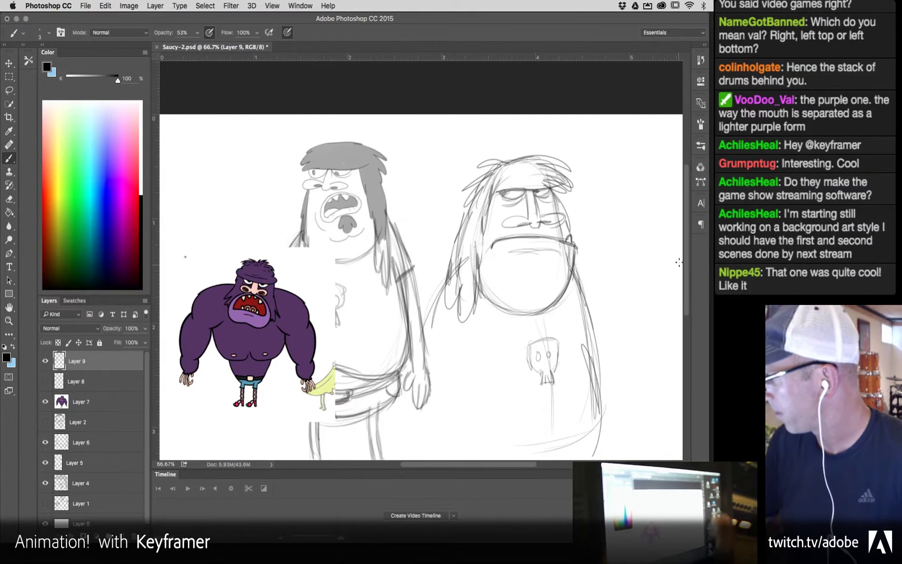
scroll(681, 277, down, 5)
mouse_move(594, 296)
mouse_down()
mouse_move(597, 336)
mouse_move(587, 347)
mouse_move(491, 378)
mouse_move(459, 367)
mouse_move(545, 381)
mouse_move(604, 365)
mouse_move(598, 338)
mouse_move(577, 367)
mouse_up()
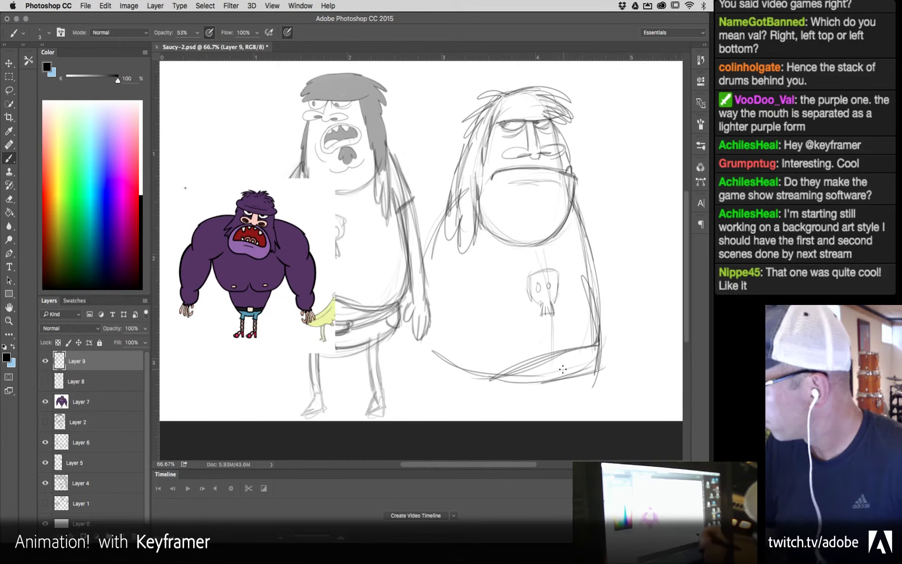
mouse_move(555, 369)
mouse_down()
mouse_move(598, 358)
mouse_move(594, 382)
mouse_move(596, 375)
mouse_move(516, 416)
mouse_move(483, 410)
mouse_move(511, 408)
mouse_move(448, 379)
mouse_move(568, 420)
mouse_up()
drag(491, 405, 492, 421)
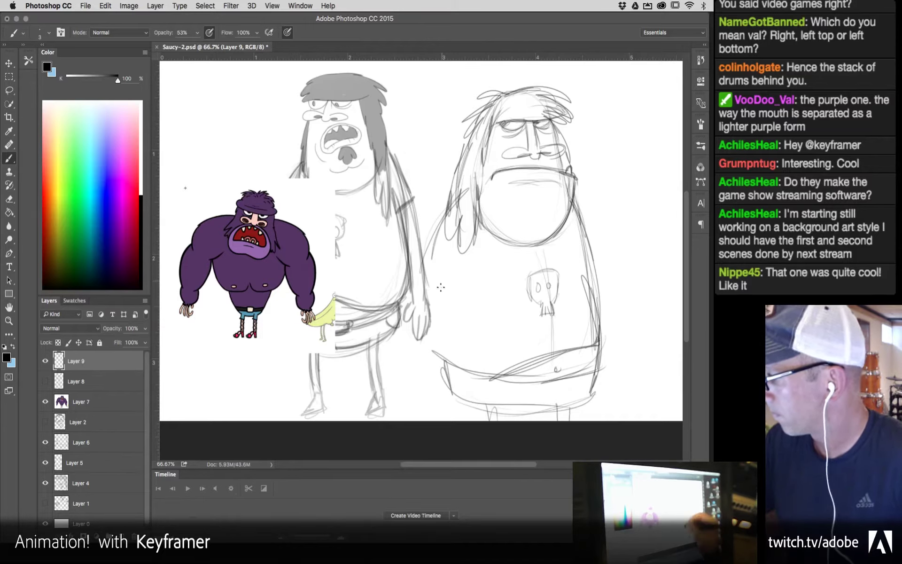
Step: Sketch a long thin arm with a sleeve cuff and a small hand hanging beside the torso, and touch up the hair lines
drag(449, 244, 436, 371)
drag(456, 256, 448, 390)
drag(454, 281, 444, 288)
drag(455, 250, 434, 365)
drag(451, 232, 435, 373)
drag(459, 295, 446, 381)
drag(454, 258, 445, 392)
drag(453, 316, 443, 399)
mouse_move(435, 363)
mouse_down()
mouse_move(428, 390)
mouse_move(439, 405)
mouse_up()
mouse_move(446, 396)
mouse_down()
mouse_move(432, 417)
mouse_move(416, 414)
mouse_move(423, 408)
mouse_up()
drag(439, 252, 430, 292)
drag(452, 193, 419, 357)
drag(443, 280, 417, 392)
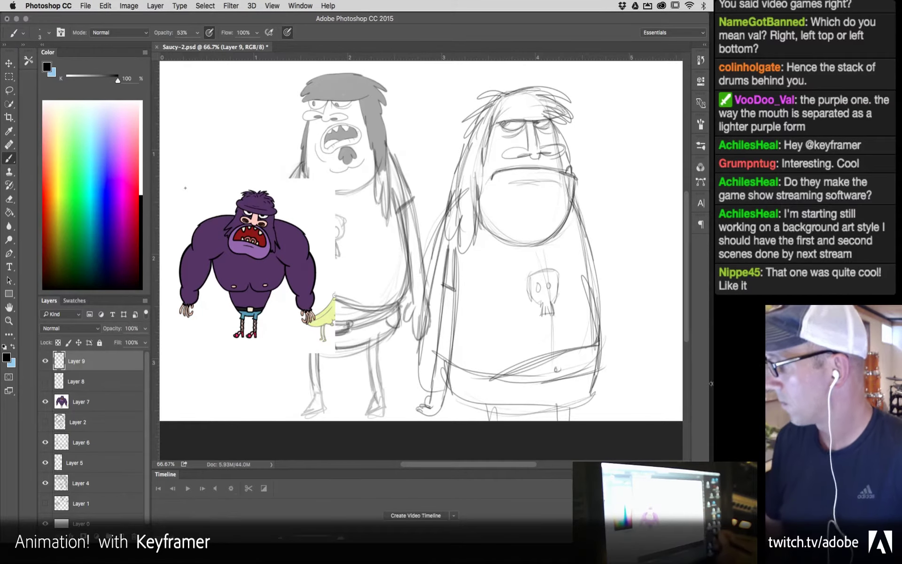
drag(488, 147, 480, 199)
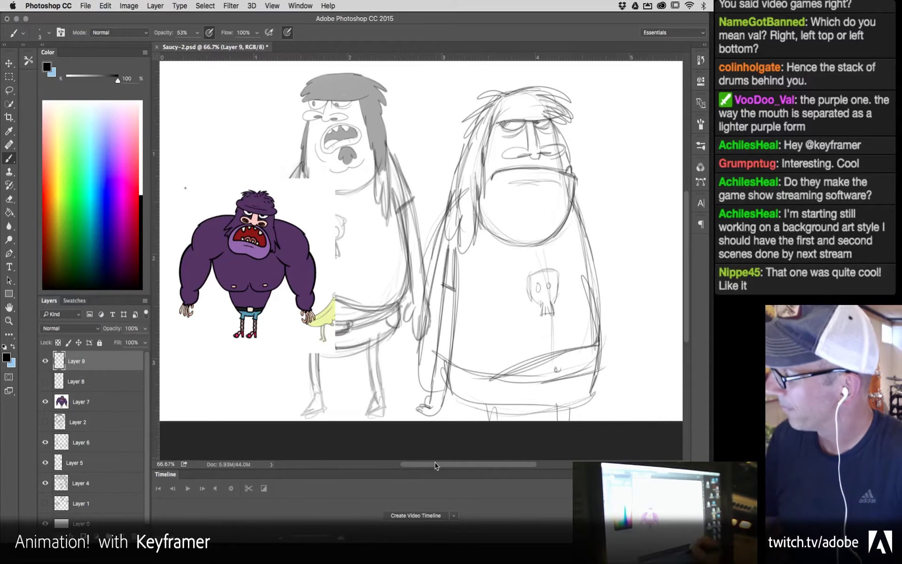
mouse_move(556, 121)
mouse_down()
mouse_move(562, 141)
mouse_move(560, 117)
mouse_up()
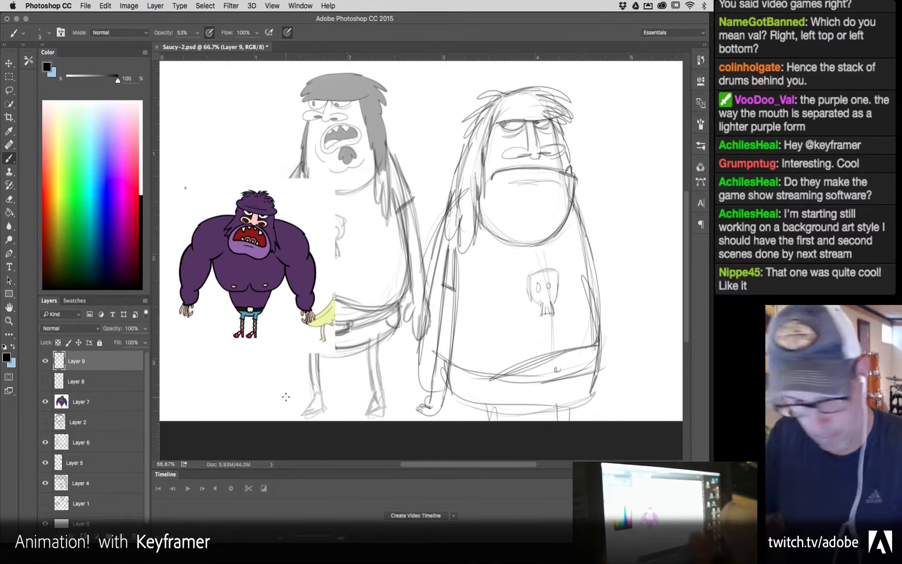
Step: Create a new layer above Layer 9 and set the brush to 15 px at 16% opacity
key(super+shift+n)
key(Return)
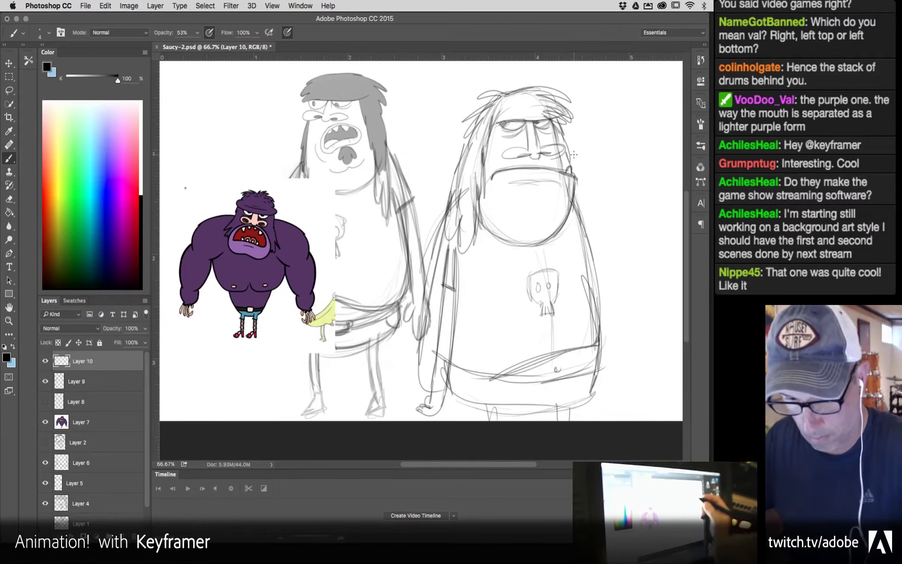
key(bracketright)
key(bracketright)
key(bracketright)
key(bracketright)
key(bracketright)
click(197, 32)
drag(197, 45, 180, 46)
Step: Shade the new head's fringe and long side hair in light grey, and lightly tone the eyelids
mouse_move(489, 116)
mouse_down()
mouse_move(470, 143)
mouse_move(474, 188)
mouse_move(482, 158)
mouse_move(463, 242)
mouse_up()
mouse_move(470, 157)
mouse_down()
mouse_move(456, 251)
mouse_move(444, 222)
mouse_move(454, 181)
mouse_up()
mouse_move(493, 98)
mouse_down()
mouse_move(486, 115)
mouse_move(470, 115)
mouse_move(524, 99)
mouse_up()
mouse_move(510, 102)
mouse_down()
mouse_move(491, 115)
mouse_move(526, 122)
mouse_up()
mouse_move(533, 97)
mouse_down()
mouse_move(508, 118)
mouse_move(488, 118)
mouse_move(571, 100)
mouse_move(519, 117)
mouse_move(557, 115)
mouse_move(568, 167)
mouse_up()
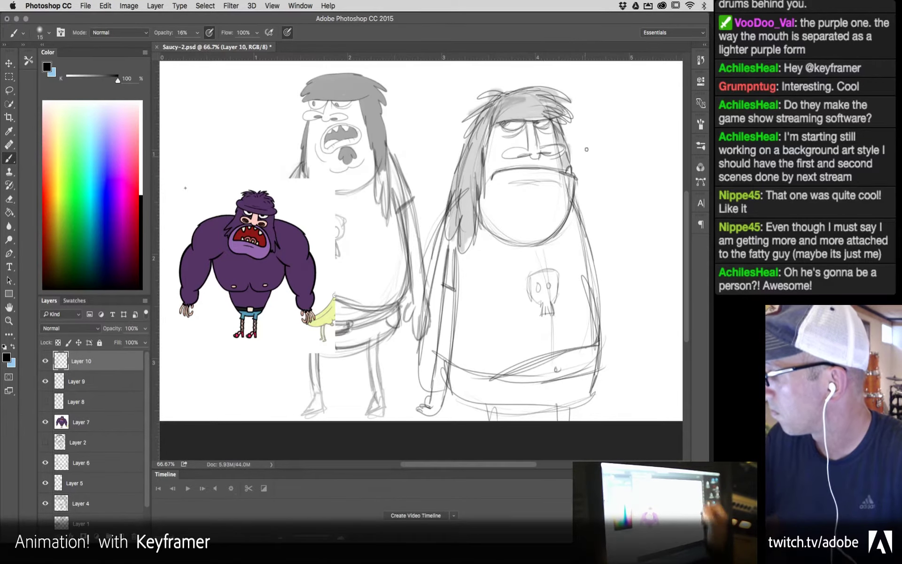
drag(505, 132, 523, 126)
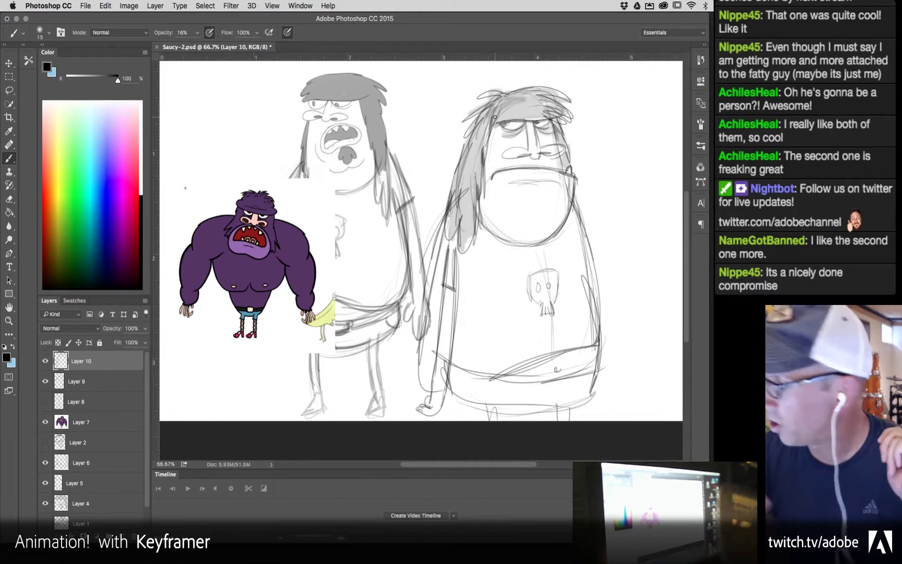
Step: Mark the new design with an arrow and a question mark, and label the two figures "1." and "2."
mouse_move(592, 151)
mouse_down()
mouse_move(628, 123)
mouse_move(613, 155)
mouse_up()
drag(638, 101, 643, 123)
click(643, 135)
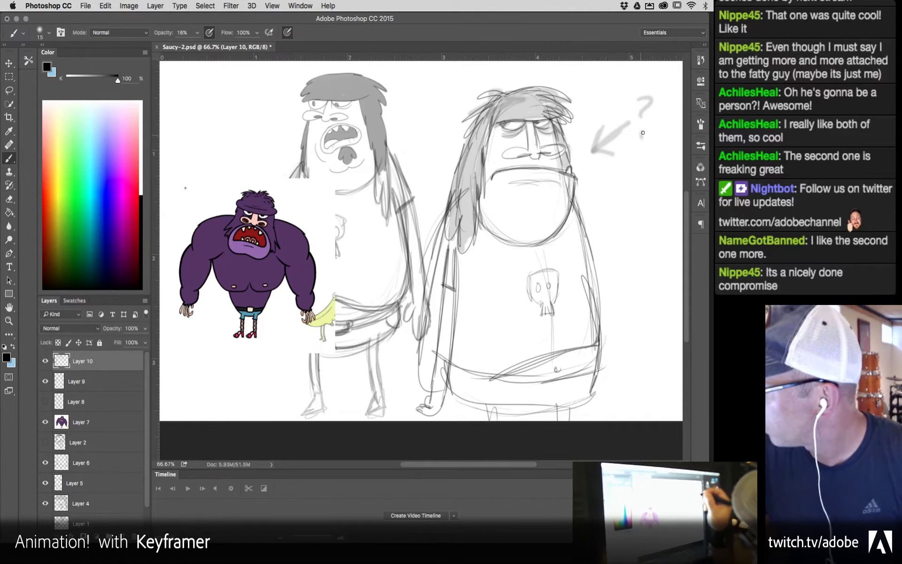
drag(399, 76, 396, 98)
drag(579, 88, 594, 101)
click(599, 101)
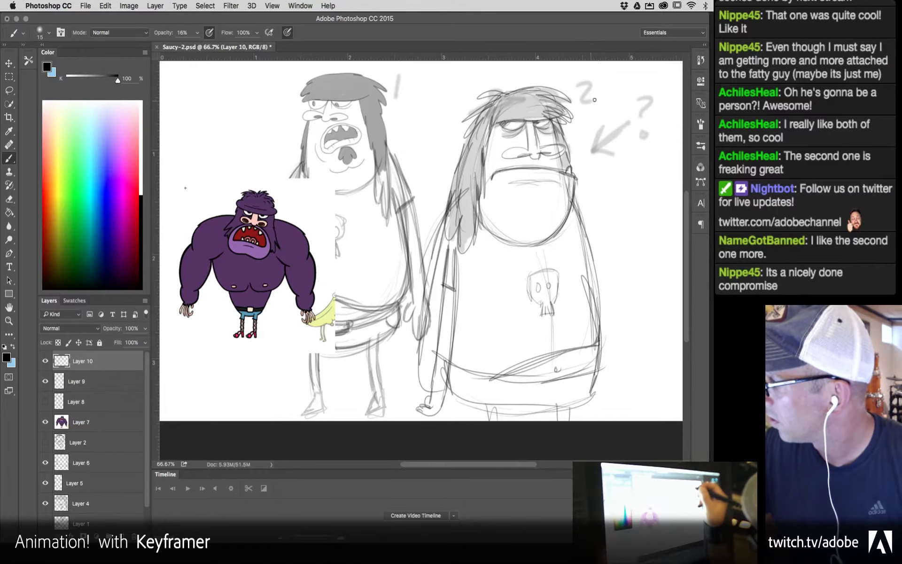
click(401, 97)
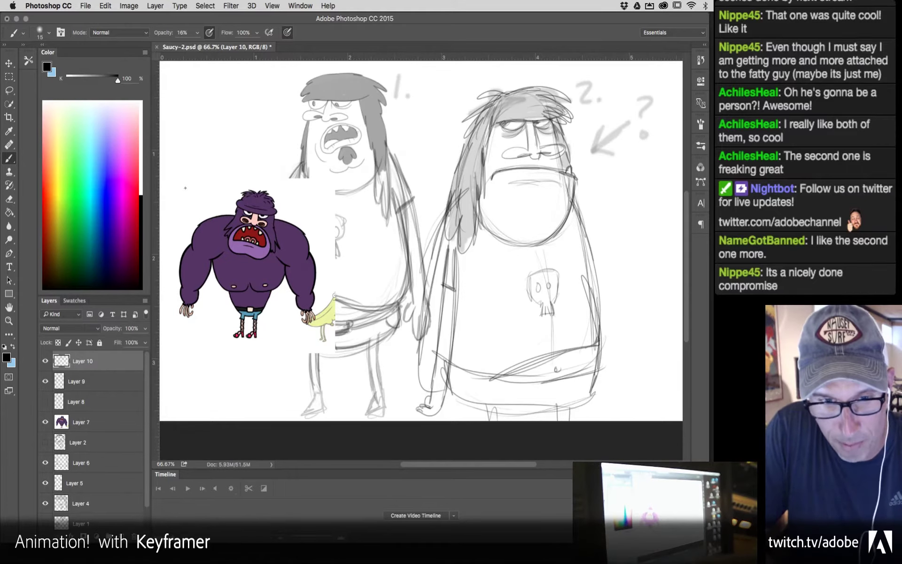
key(super+Tab)
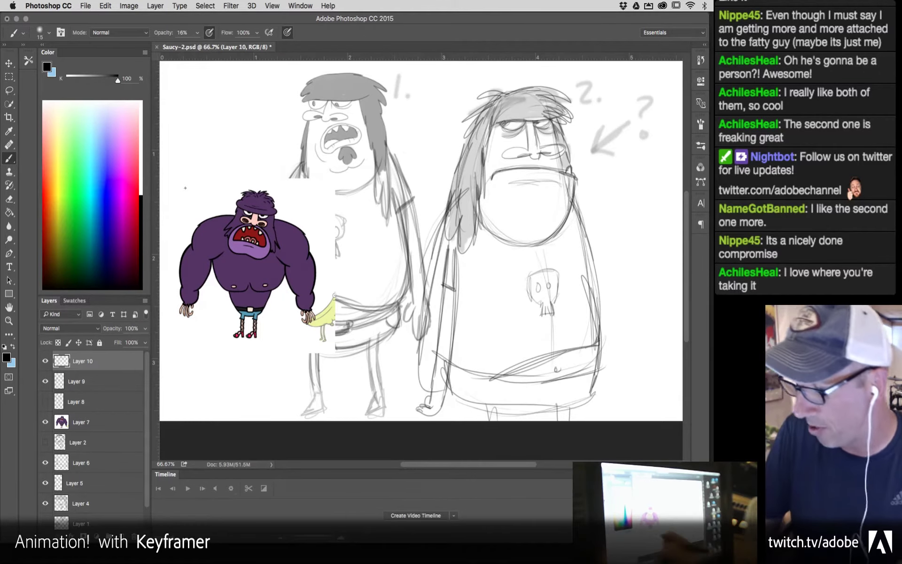
Step: Move the purple Saucy artwork on Layer 7 around beside the sketches for comparison, and hide that layer
click(45, 423)
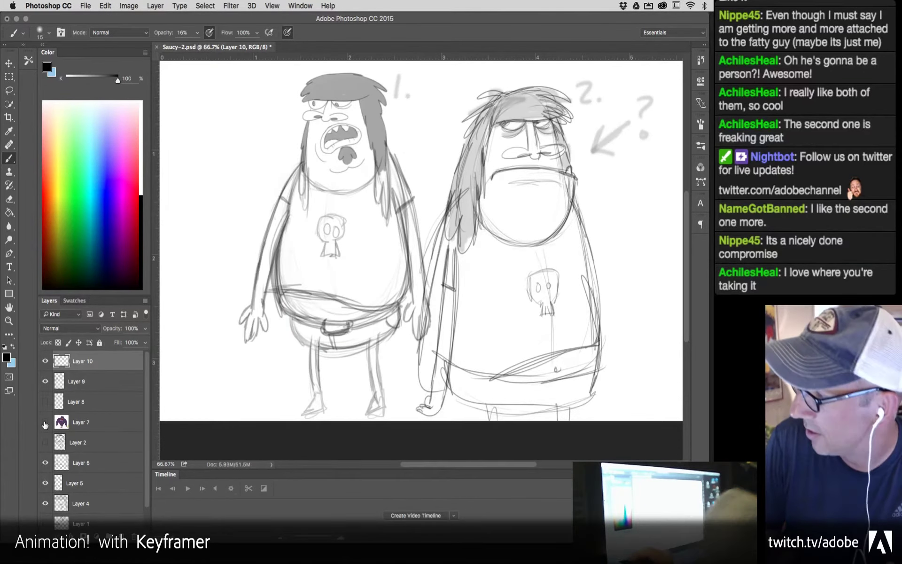
click(45, 422)
click(115, 420)
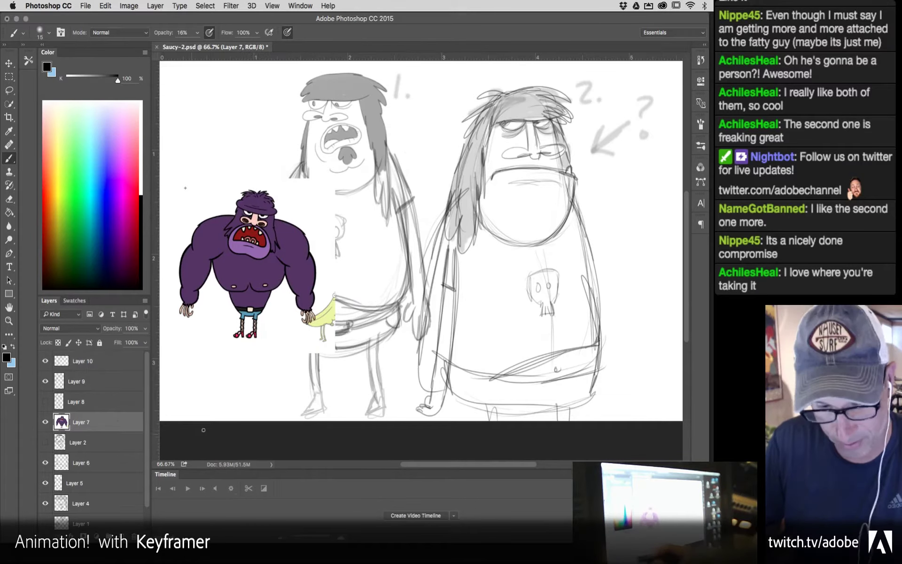
key(v)
drag(276, 274, 257, 327)
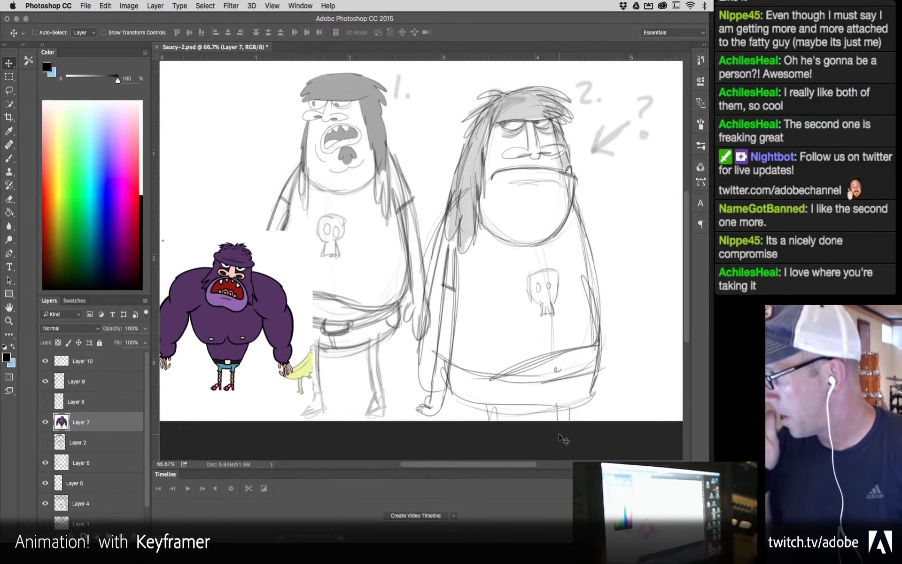
mouse_move(296, 270)
mouse_down()
mouse_move(282, 235)
mouse_move(221, 214)
mouse_move(209, 127)
mouse_move(221, 167)
mouse_up()
click(45, 423)
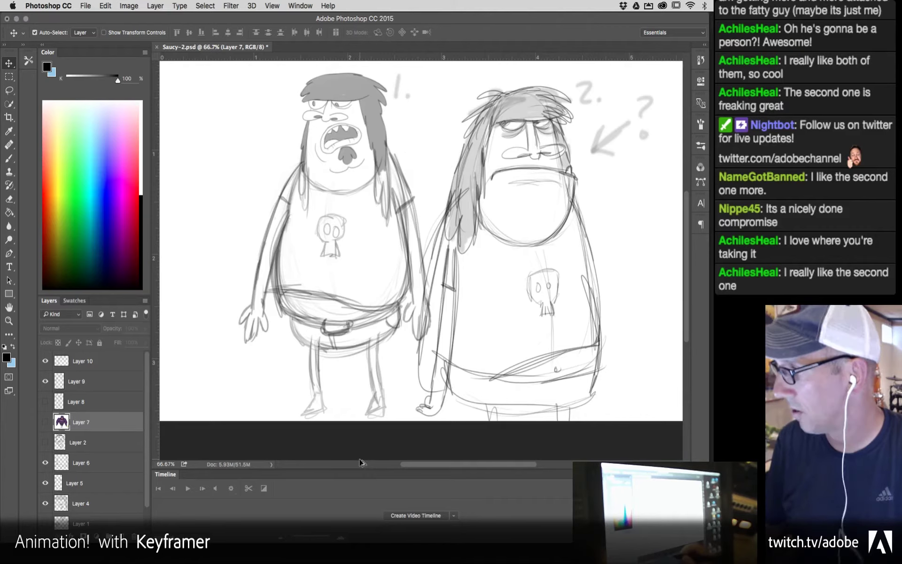
Step: Export the two sketches for web as the JPEG Saucy-2.jpg at quality 80 into the Saucy folder of Buttnana & Saucy
key(super+alt+shift+s)
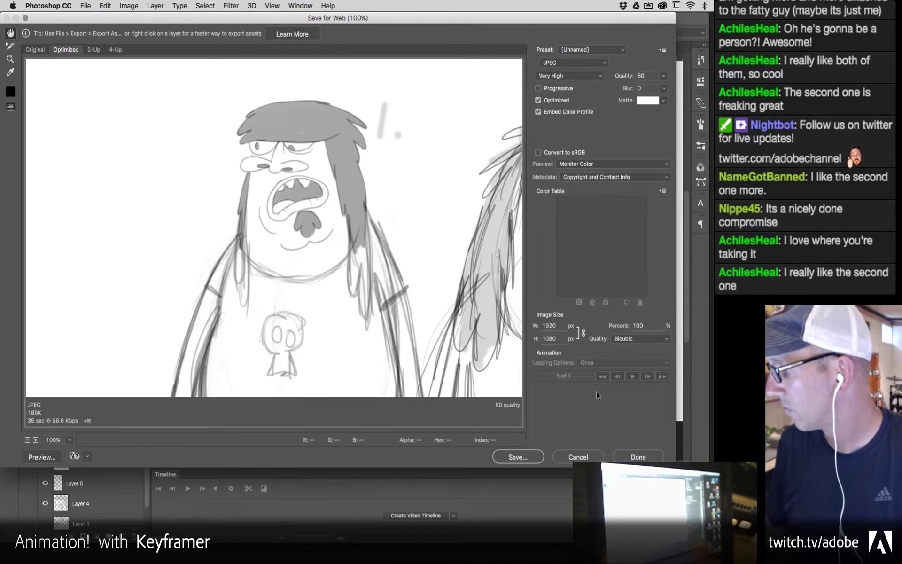
click(524, 457)
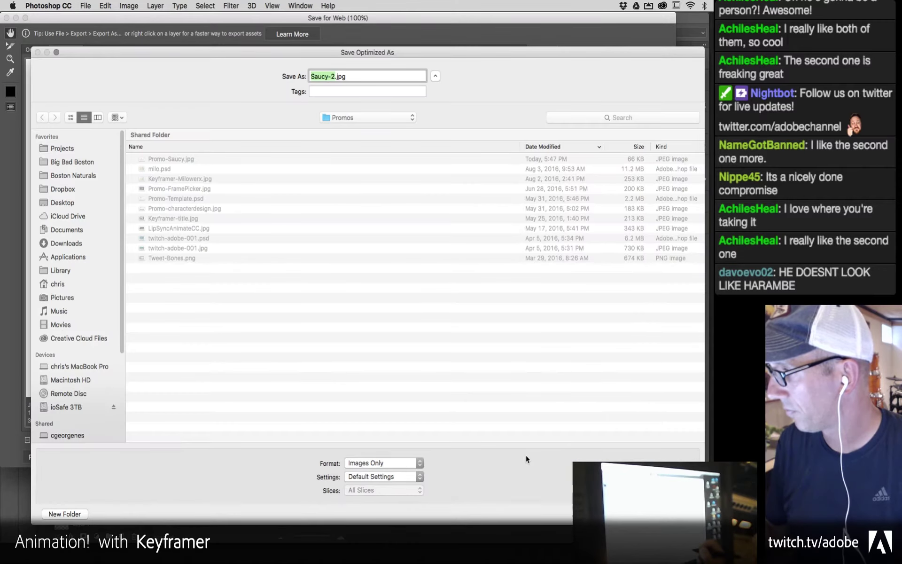
click(357, 118)
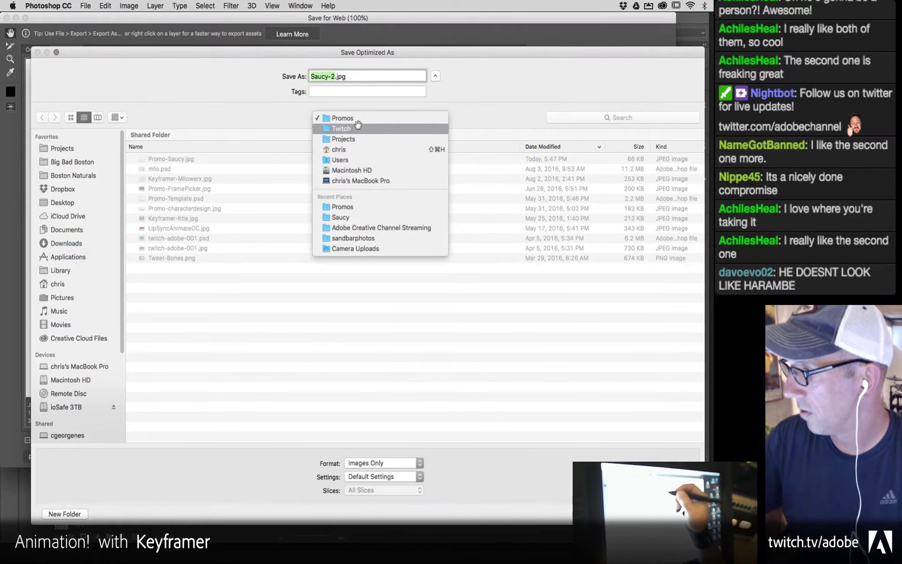
click(345, 139)
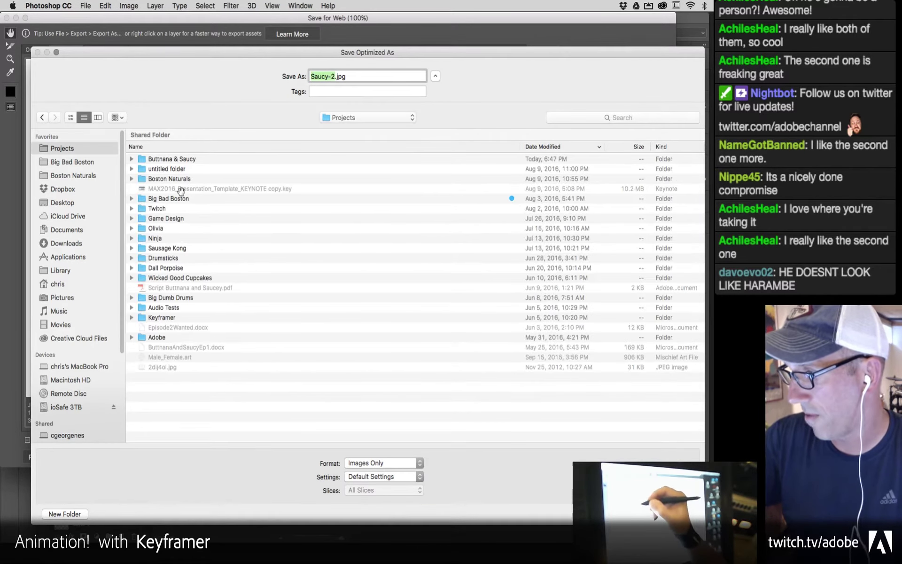
double_click(184, 159)
double_click(158, 159)
key(Return)
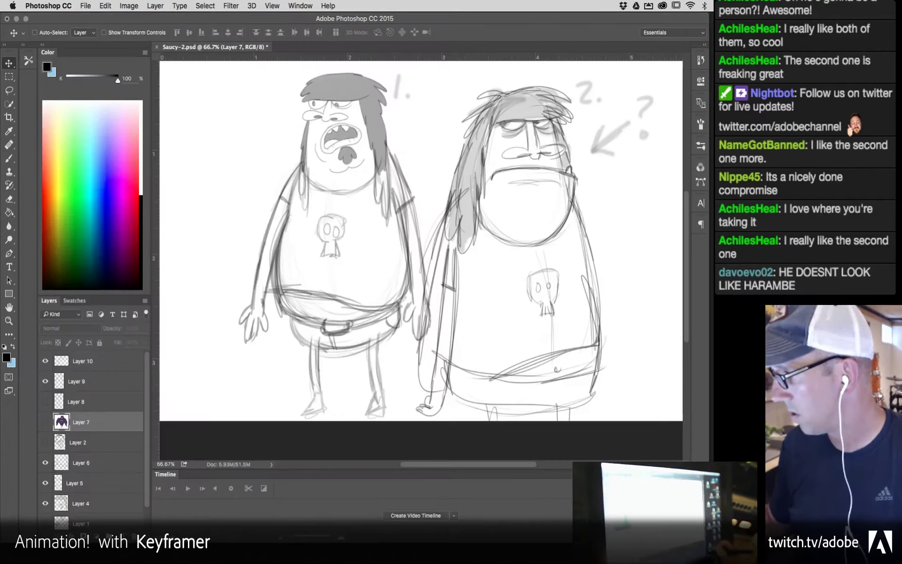
Step: Switch to Animate CC and create a new blank document
key(super+Tab)
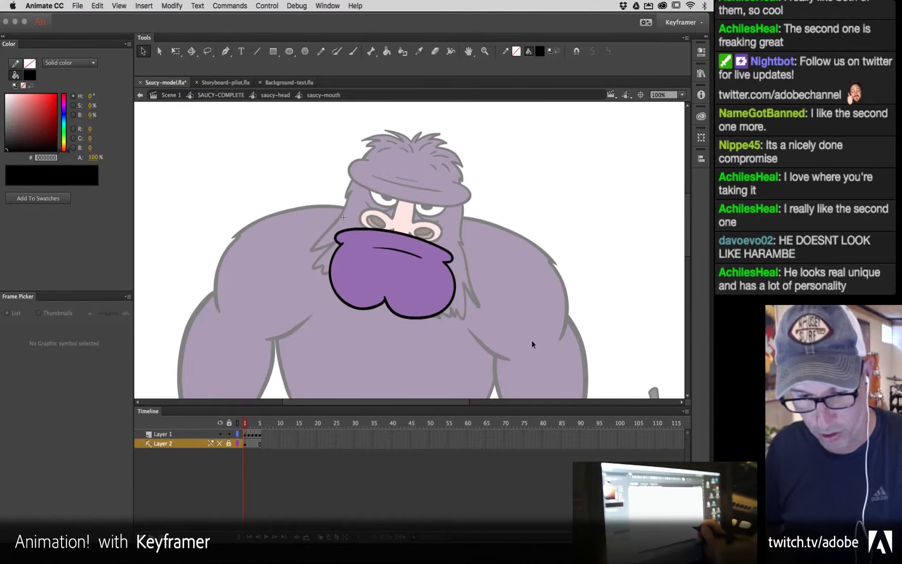
key(super+n)
key(Return)
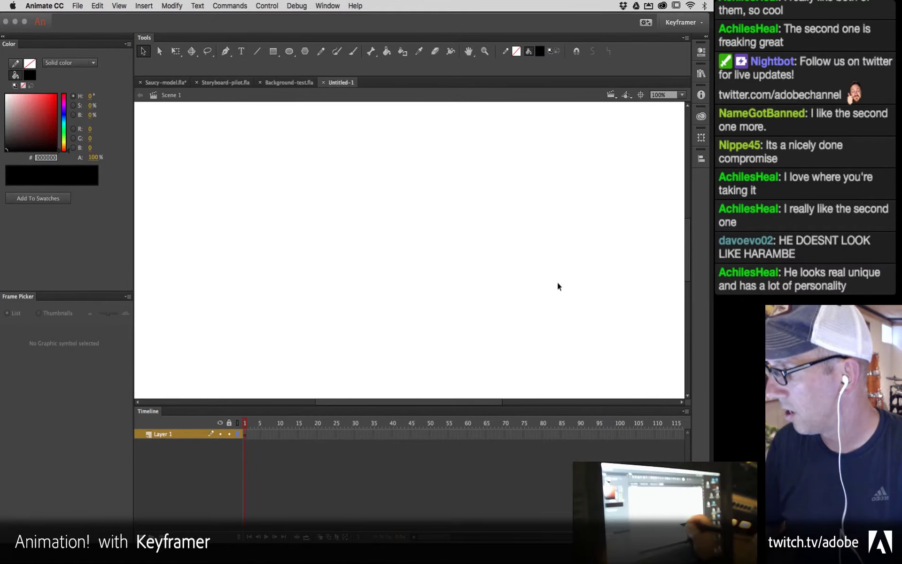
Step: Import Saucy-2.jpg from the Saucy folder of Buttnana & Saucy onto the stage
key(super+r)
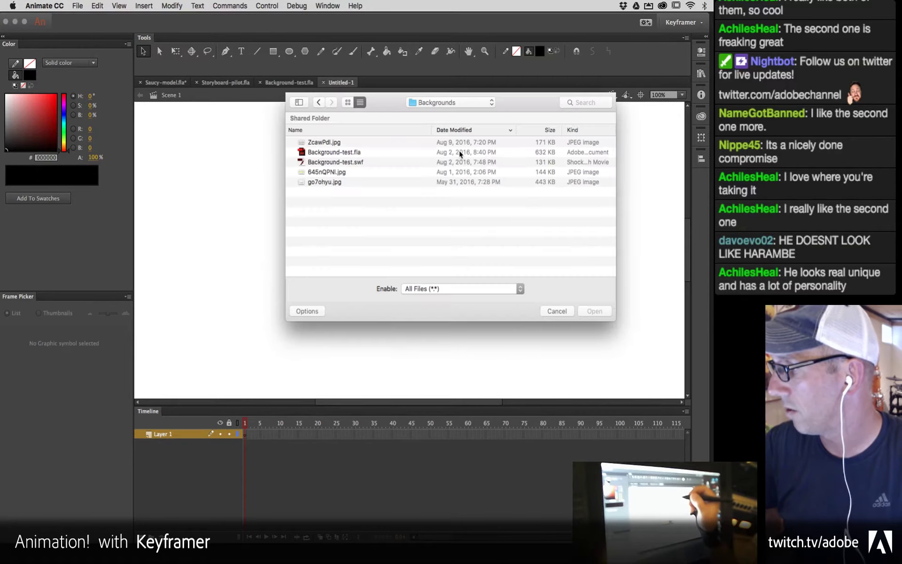
click(451, 103)
click(437, 112)
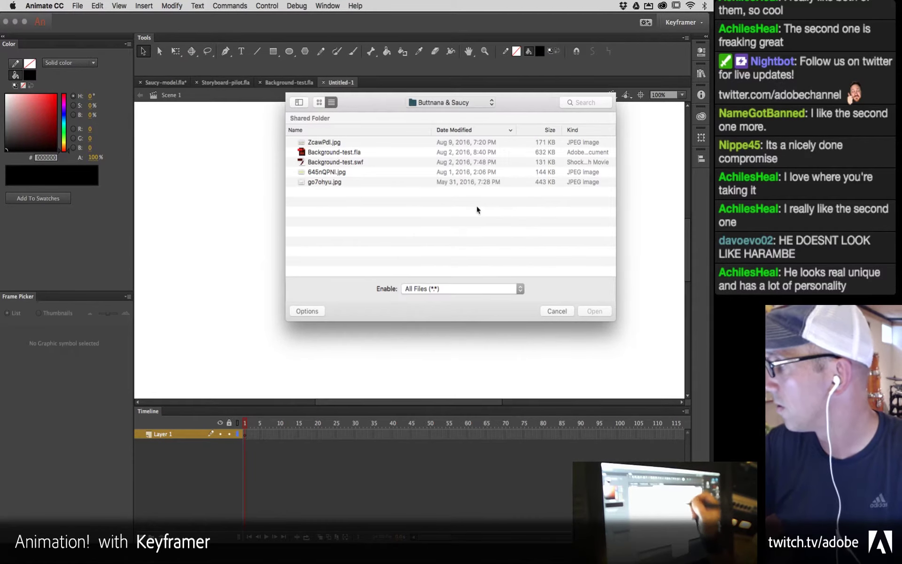
click(337, 141)
double_click(337, 141)
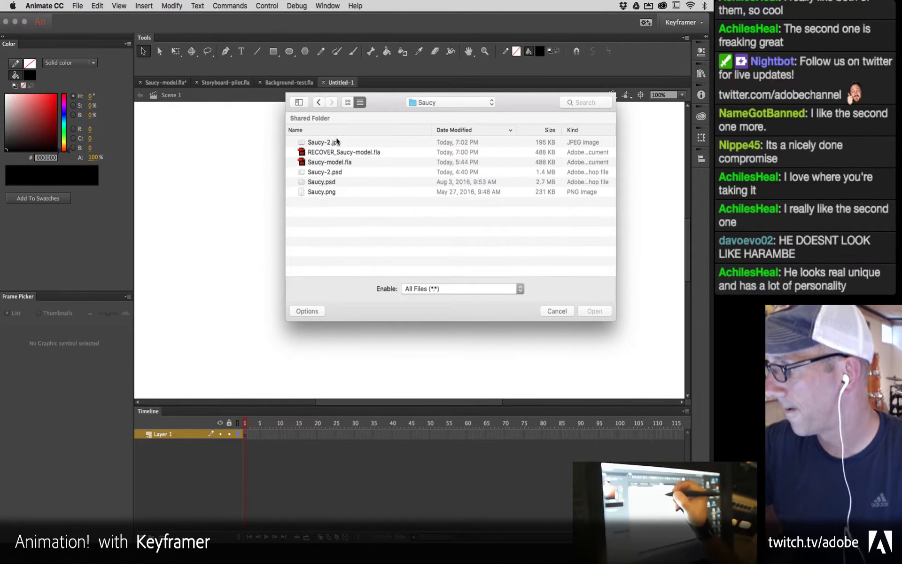
double_click(329, 142)
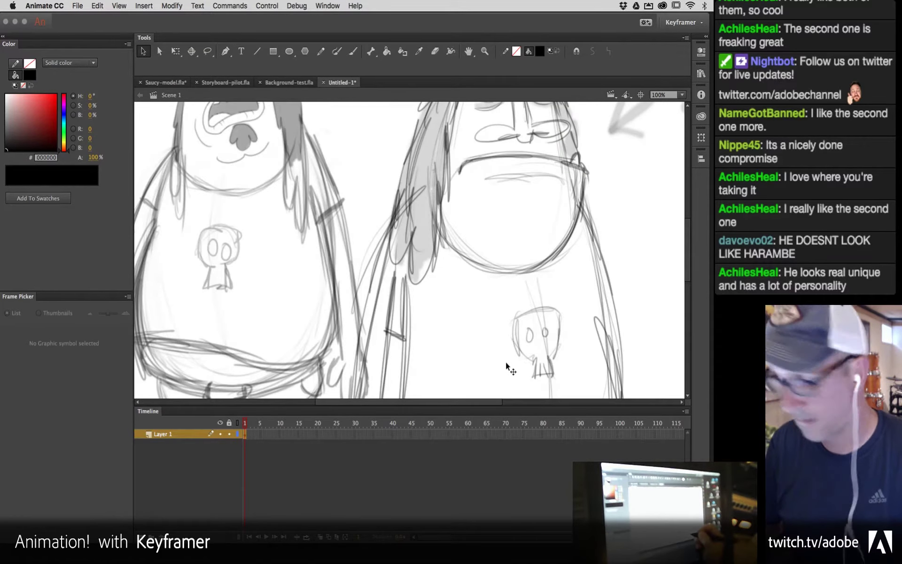
Step: Lock the layer holding the imported sketches and add a new layer above it
key(super+minus)
key(super+minus)
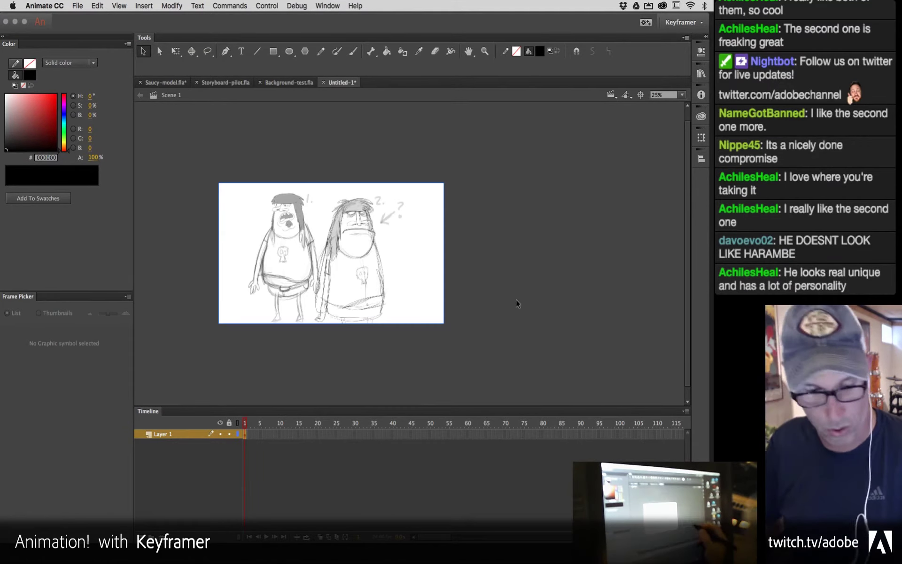
key(z)
key(super+equal)
key(super+equal)
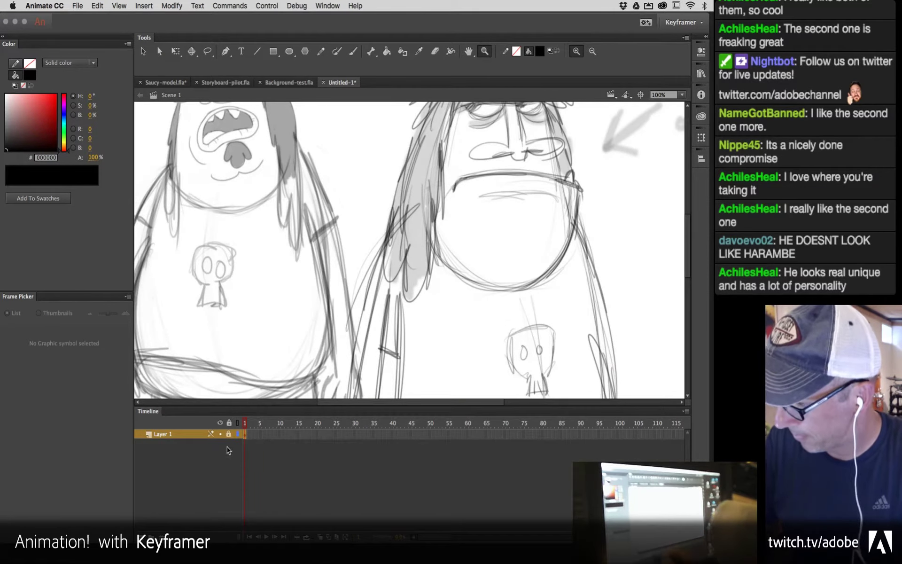
key(super+shift+n)
drag(550, 230, 519, 334)
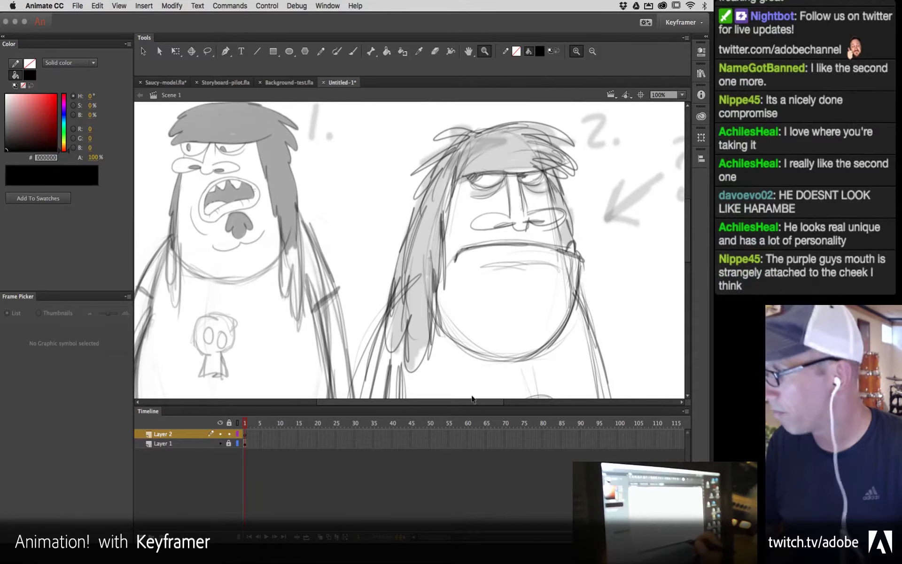
Step: Copy the banana character from frame 1 of Background-test.fla and paste it onto Layer 2 of the untitled document
click(226, 82)
click(289, 82)
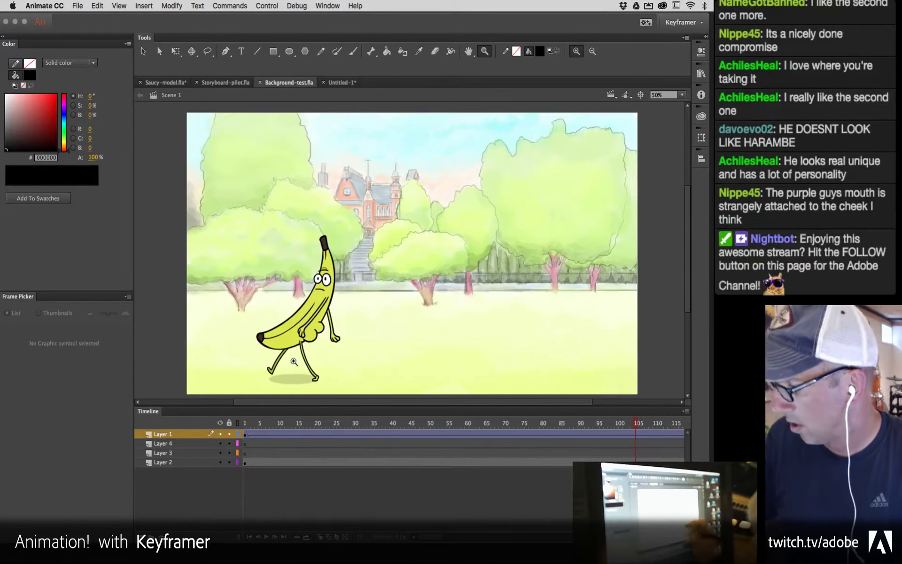
drag(250, 425, 242, 425)
key(v)
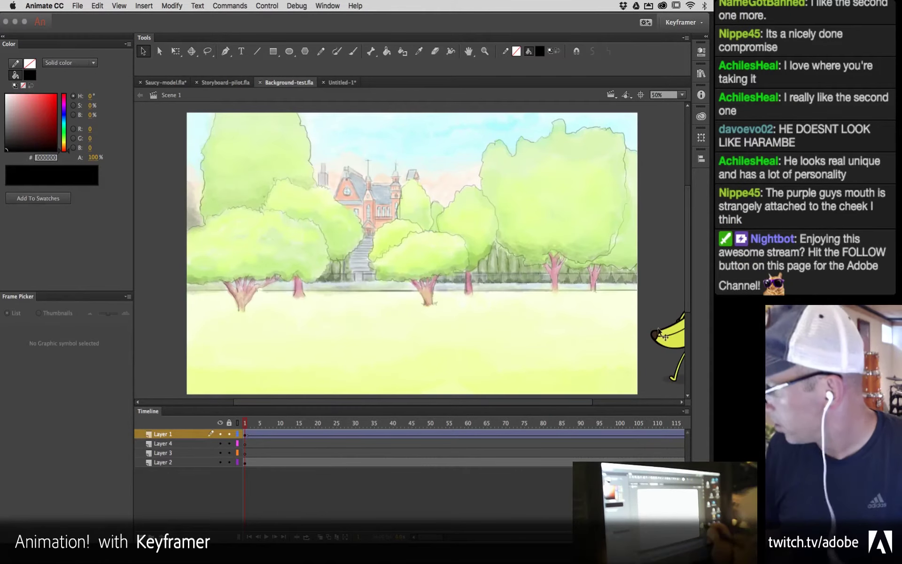
click(671, 372)
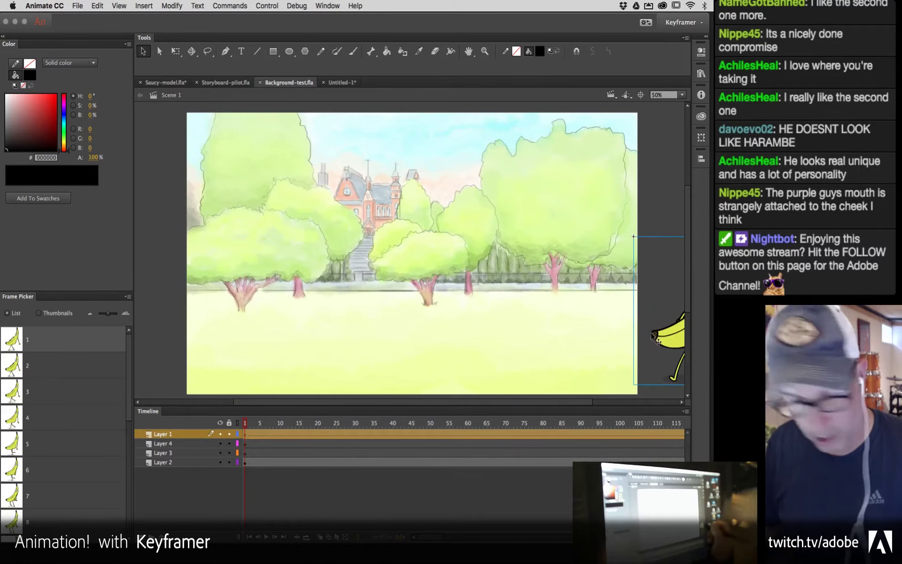
key(ctrl+Tab)
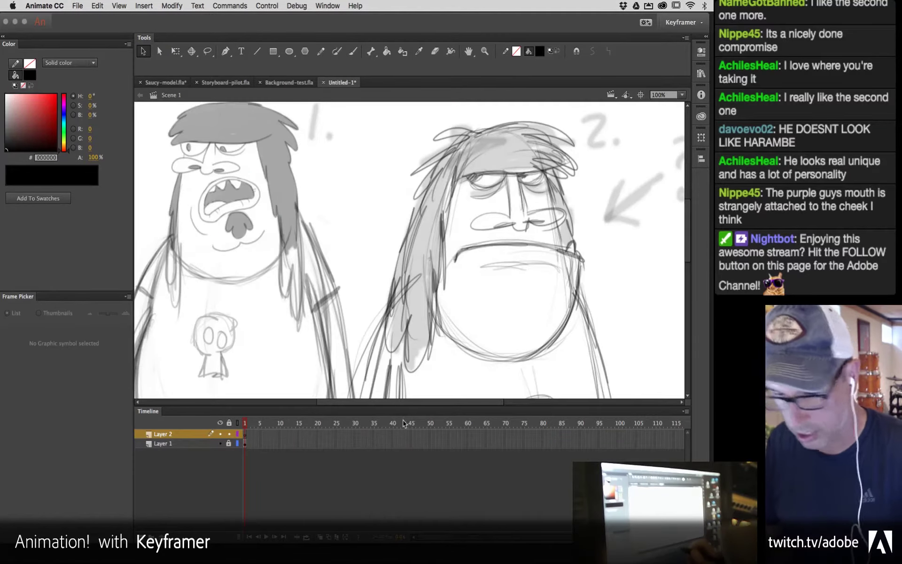
key(super+minus)
key(super+minus)
key(super+v)
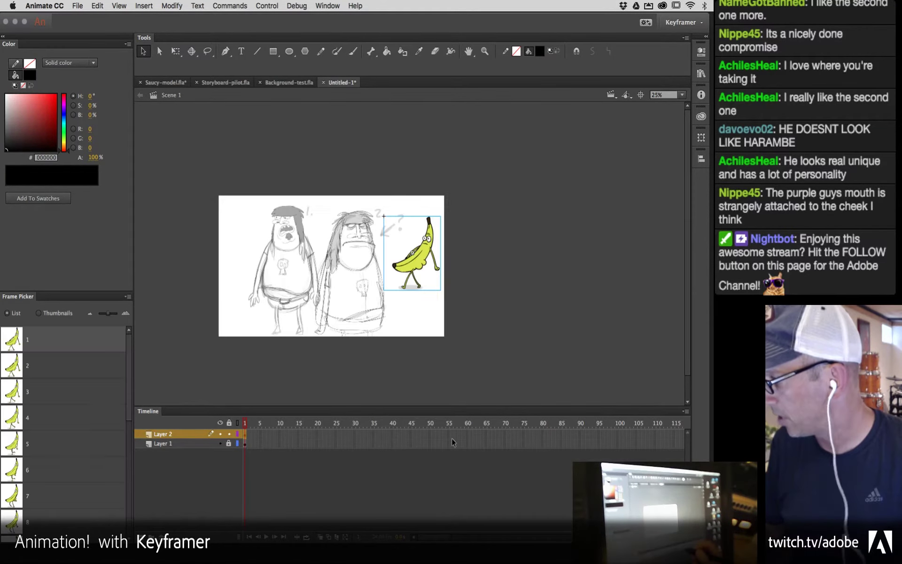
Step: Move the banana down to stand beside figure 2 for a size comparison
drag(436, 275, 437, 297)
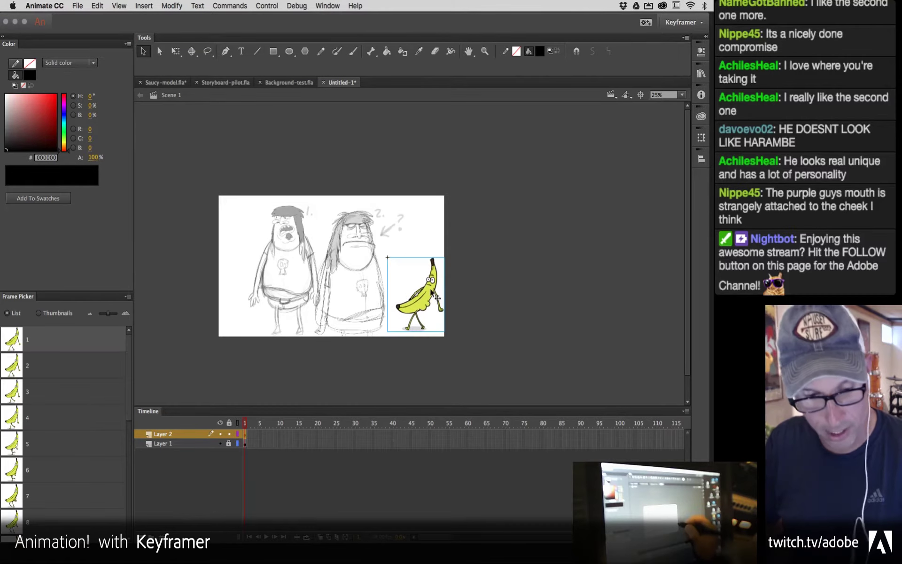
key(z)
click(429, 289)
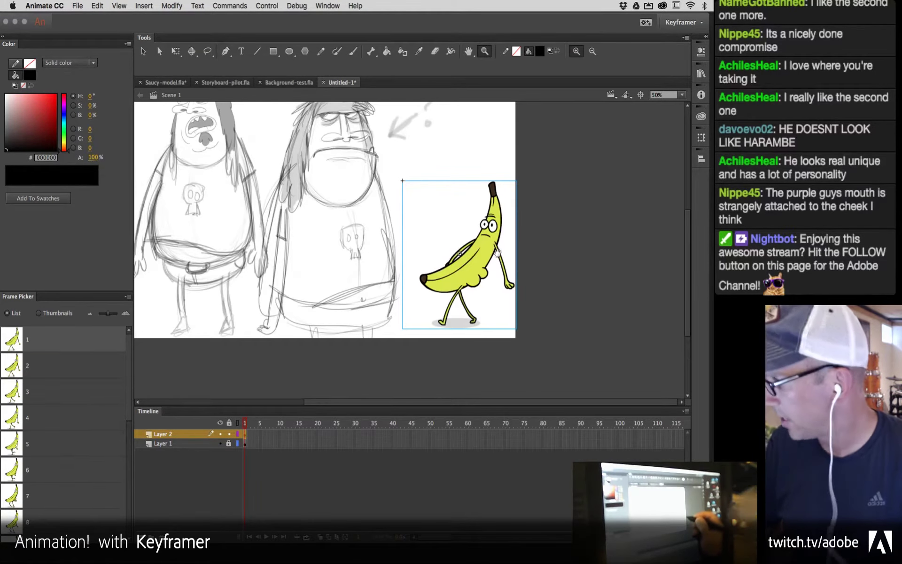
scroll(497, 264, left, 5)
scroll(498, 263, up, 3)
key(v)
drag(582, 327, 569, 324)
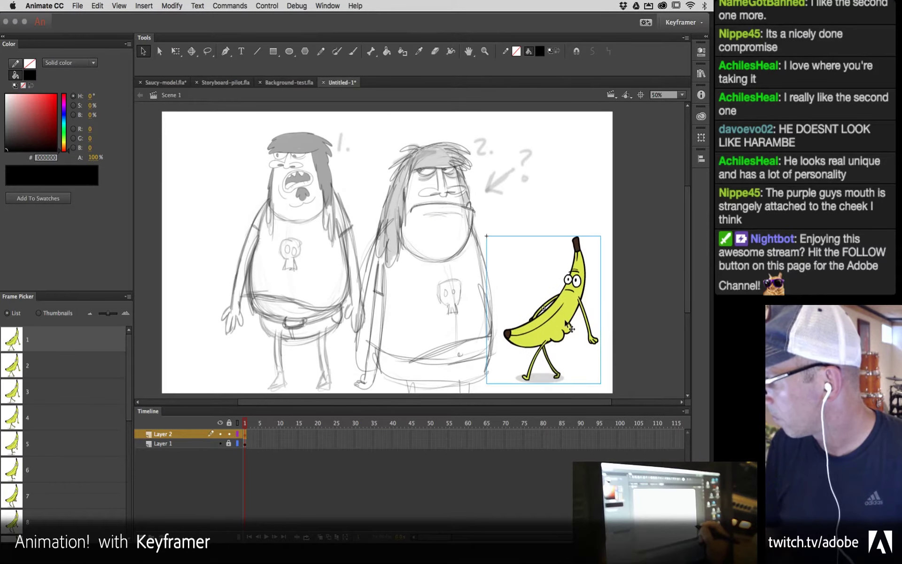
Step: Scale the banana down to about half size and move it beside figure 1's hanging hand
key(q)
drag(601, 236, 572, 272)
drag(549, 314, 222, 277)
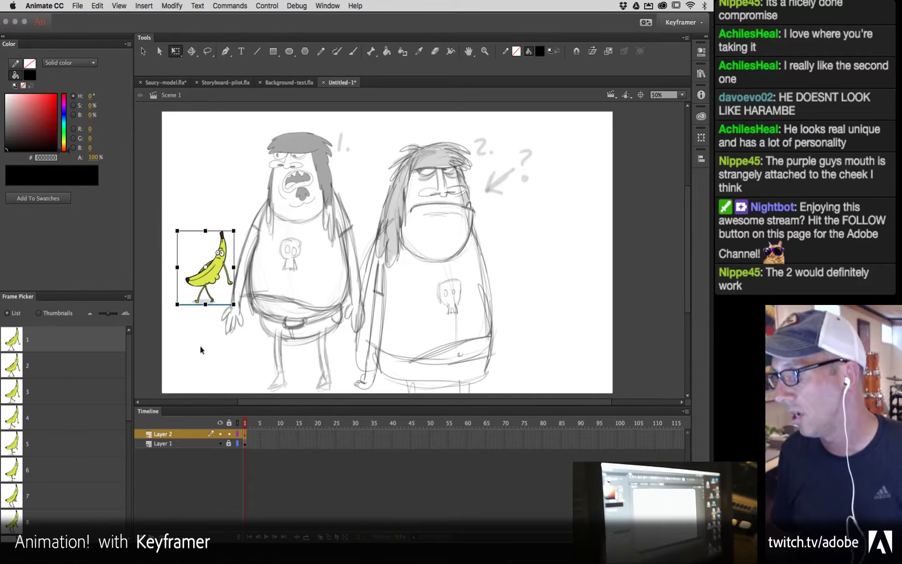
drag(225, 276, 252, 318)
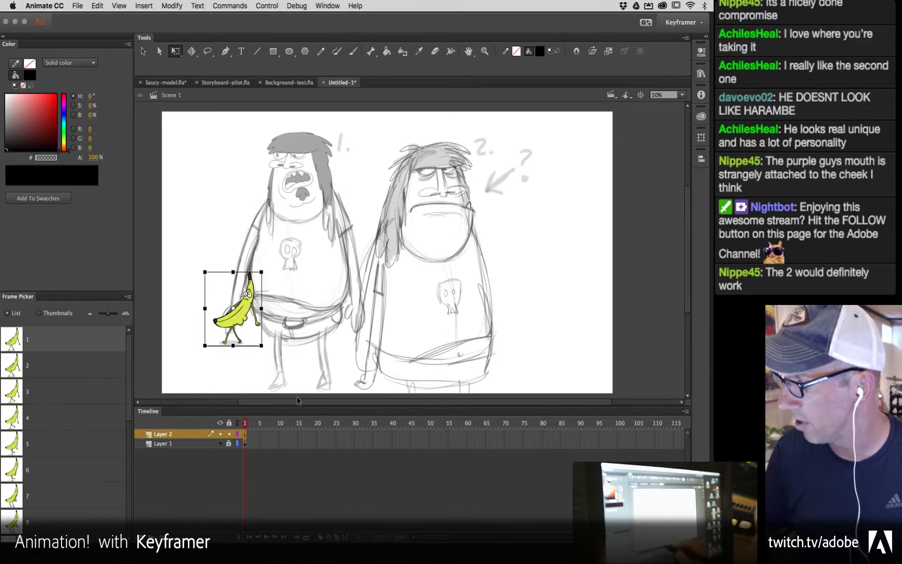
Step: Try the banana at a larger size, scale it back down and reposition it next to figure 1's arm
drag(261, 272, 339, 170)
drag(318, 265, 320, 220)
drag(297, 269, 251, 315)
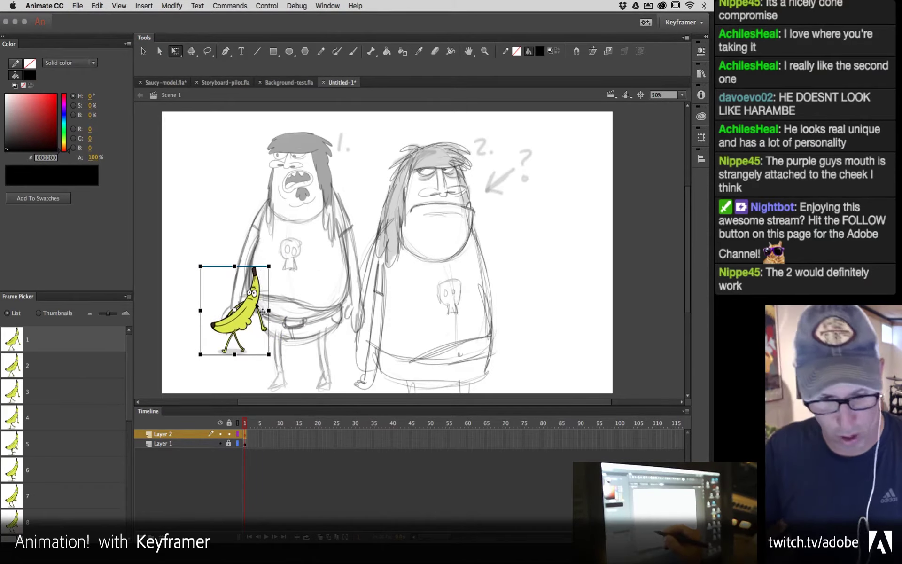
drag(268, 266, 261, 278)
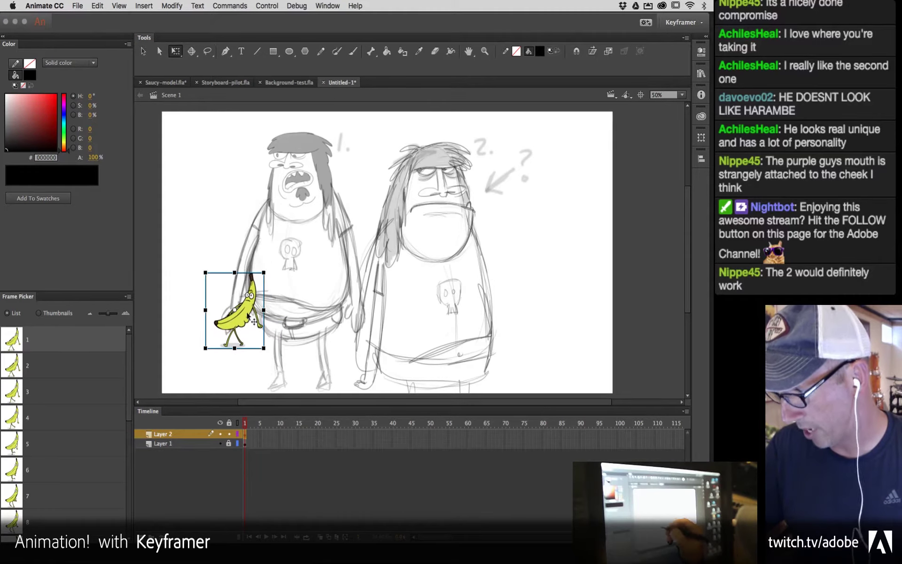
drag(247, 320, 254, 307)
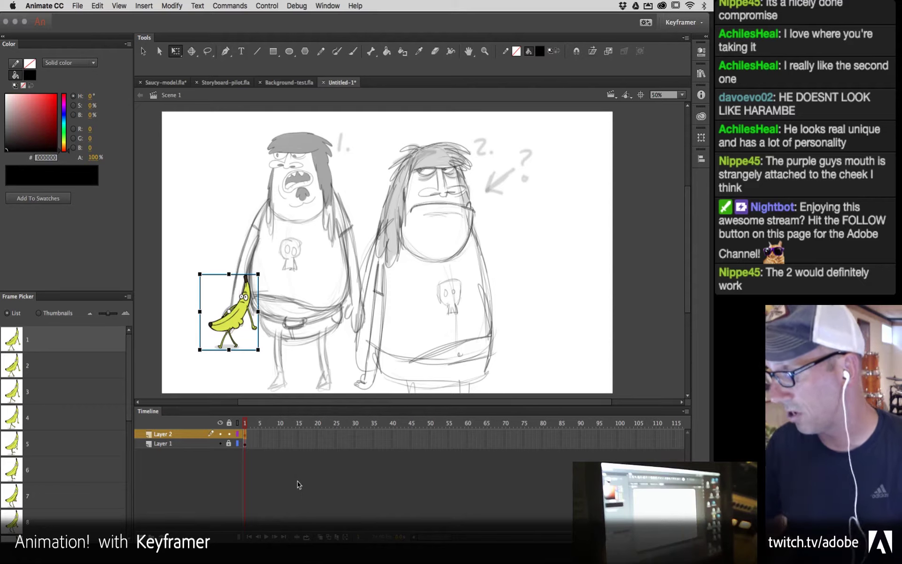
Step: Try the banana in front of figure 1's legs, place it at ground level beneath his outer hand, and deselect it
drag(254, 317, 317, 332)
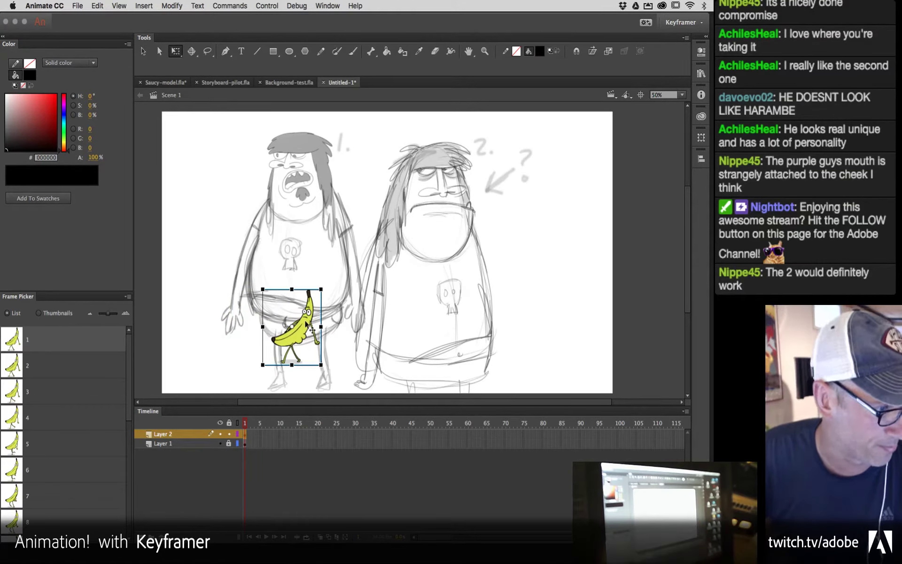
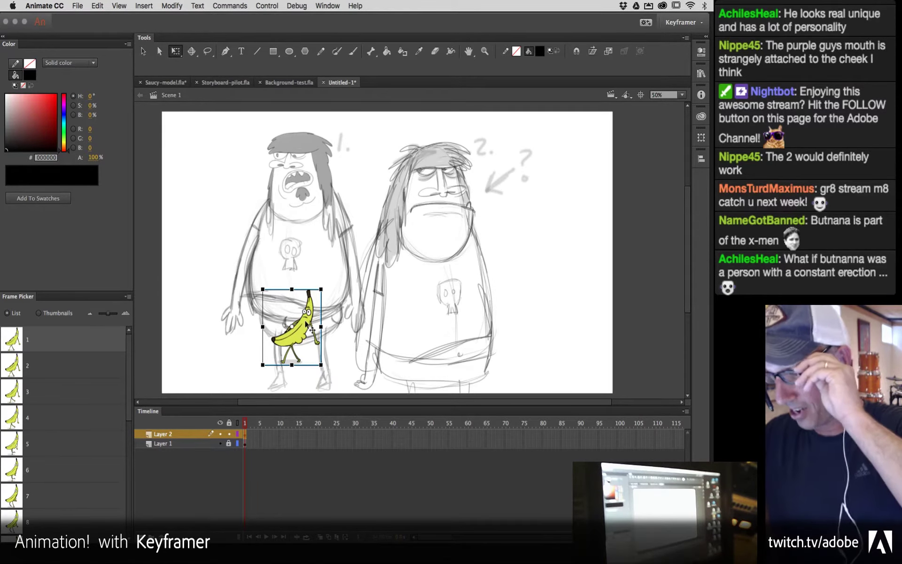
drag(305, 346, 230, 359)
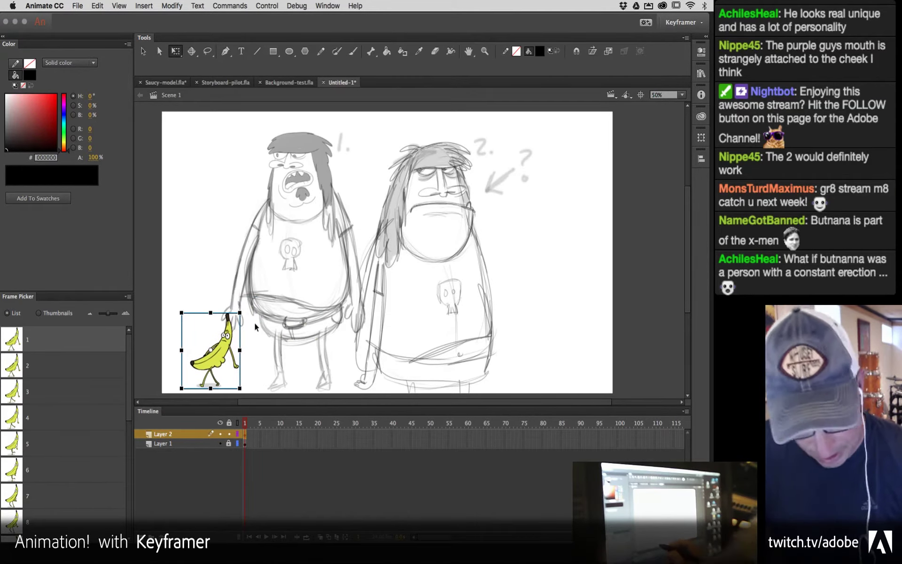
click(144, 51)
click(323, 352)
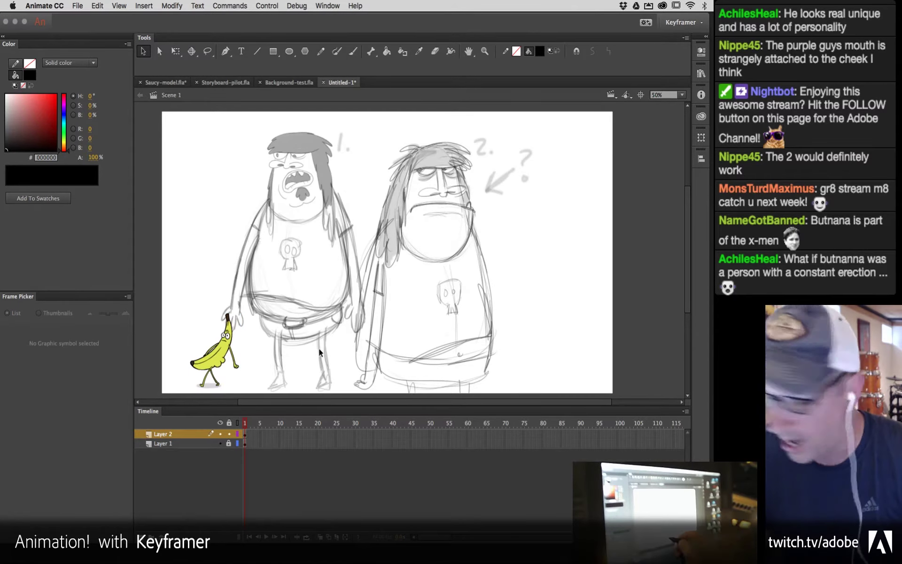
Step: Save the comparison document in the Saucy folder as Saucy-2 in Animate Document format
key(super+s)
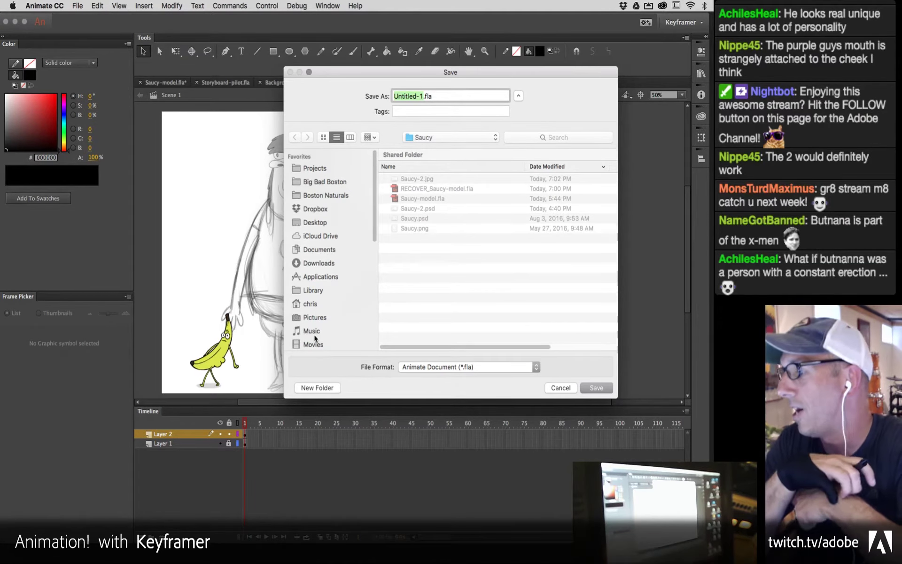
text(Saucy)
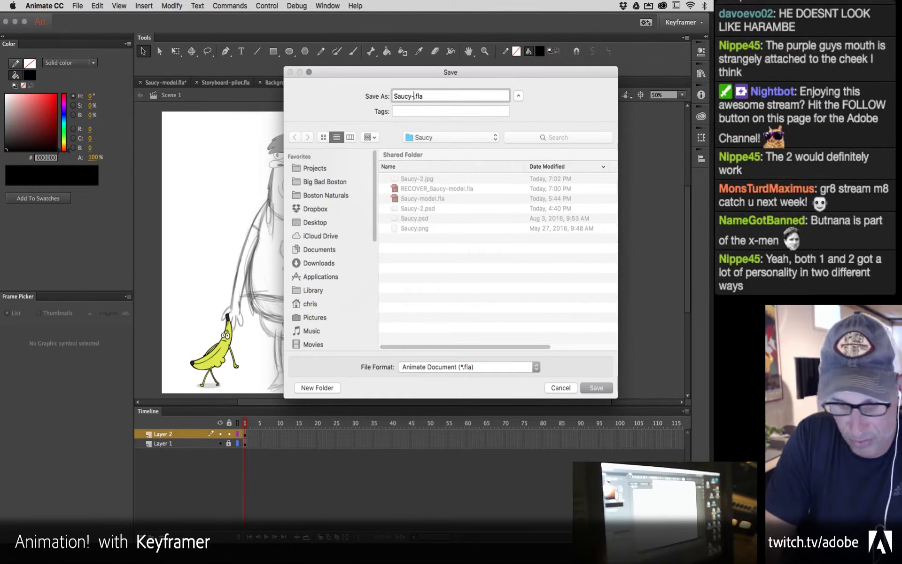
text(-2)
key(Return)
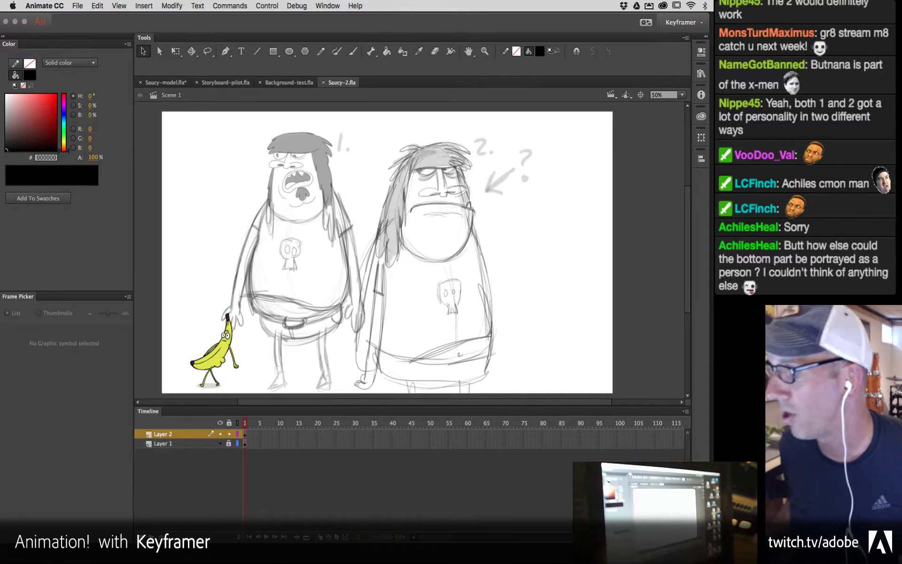
Step: Review the head in the Saucy-model document, then return to the Saucy-2 document
key(ctrl+Tab)
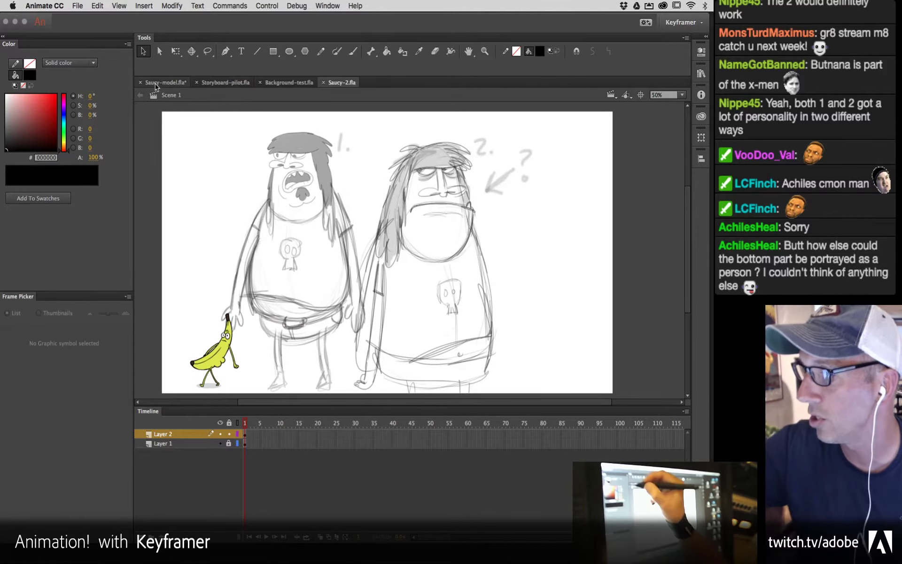
double_click(548, 225)
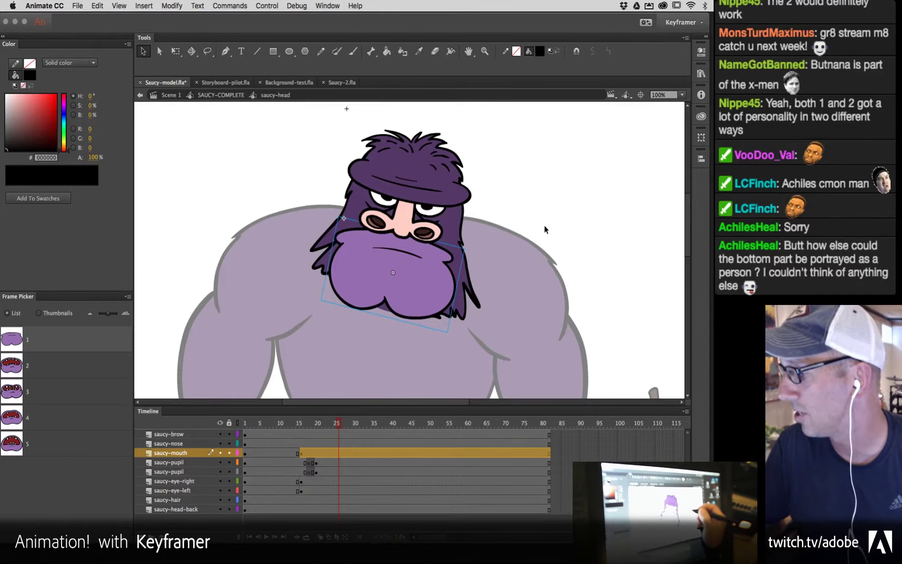
key(ctrl+Tab)
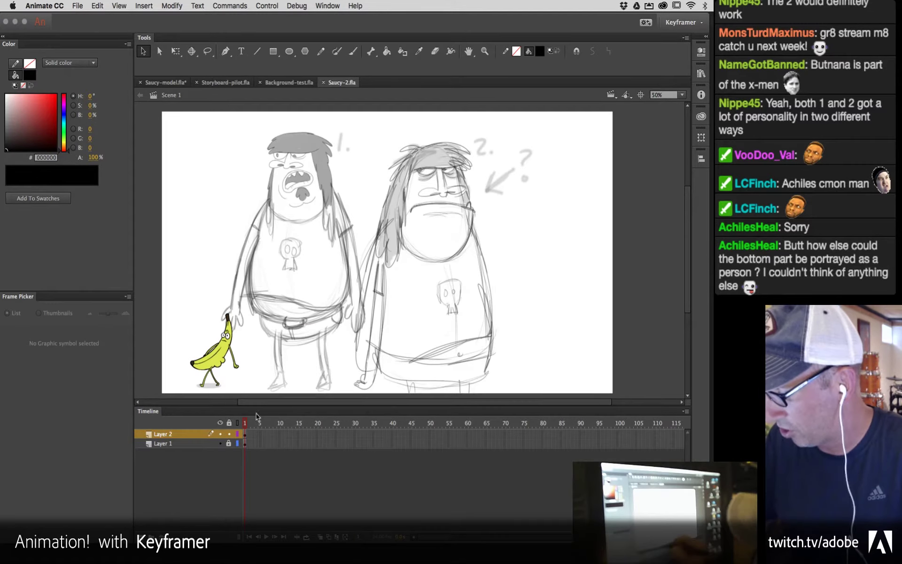
Step: Lock Layer 2, unlock Layer 1, insert a blank keyframe at frame 2 of Layer 1 and turn on onion skinning
click(244, 436)
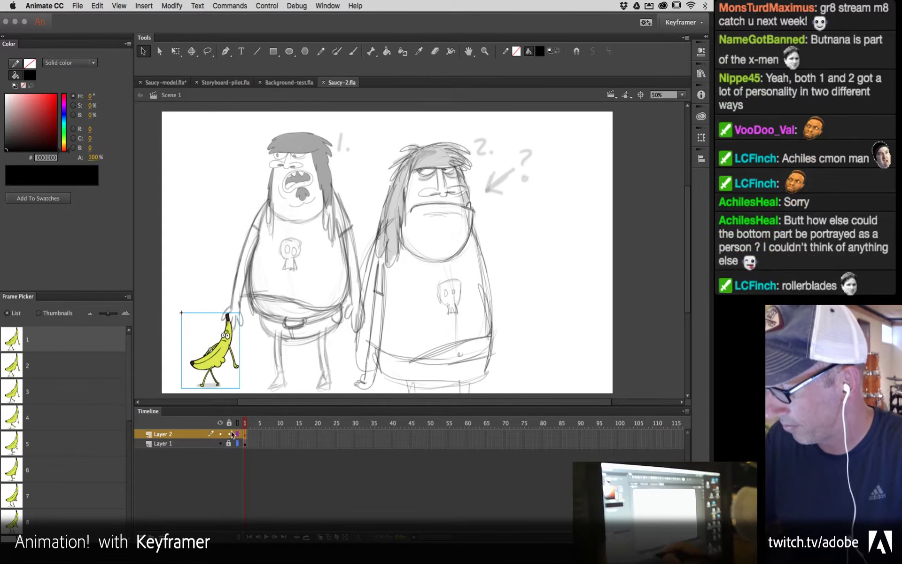
click(203, 495)
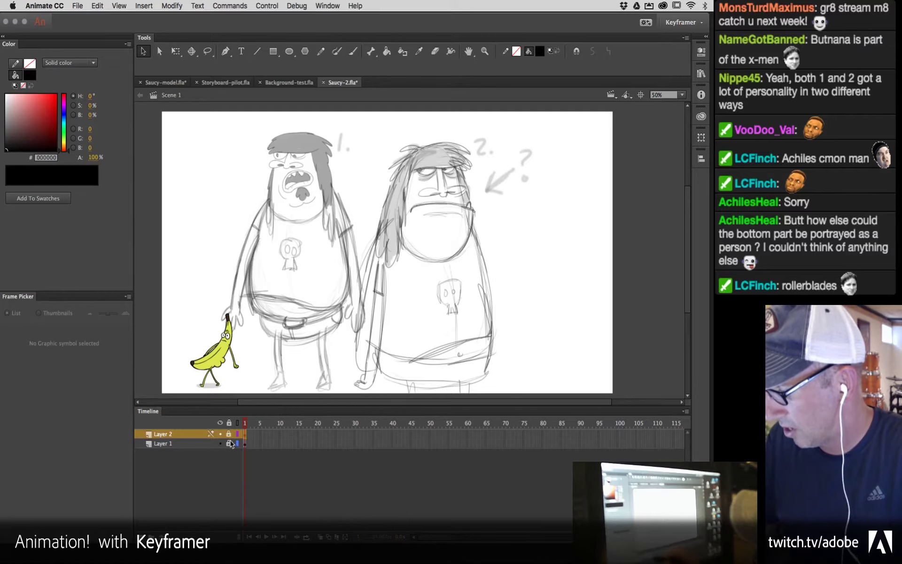
click(247, 443)
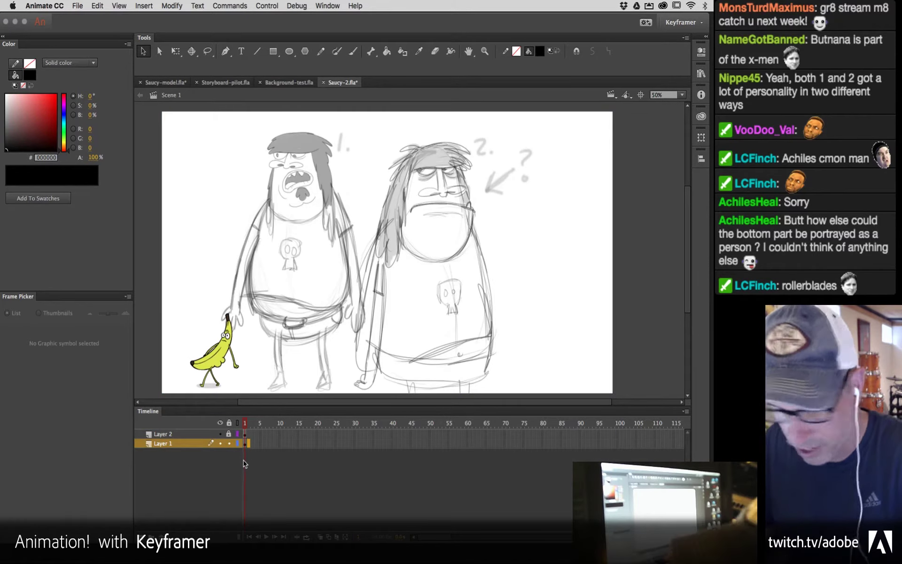
key(F7)
click(321, 538)
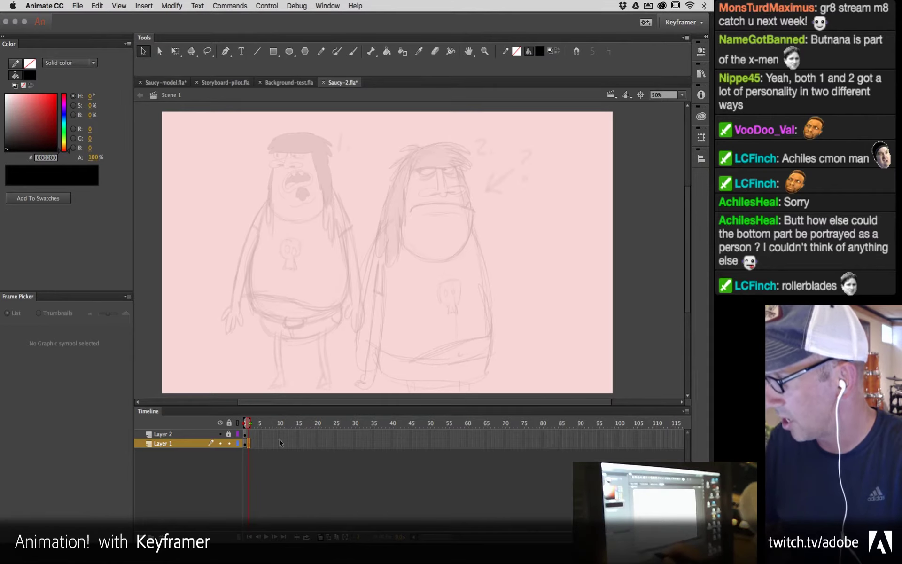
Step: Set the onion skin color for past frames to cyan in the general preferences
click(61, 6)
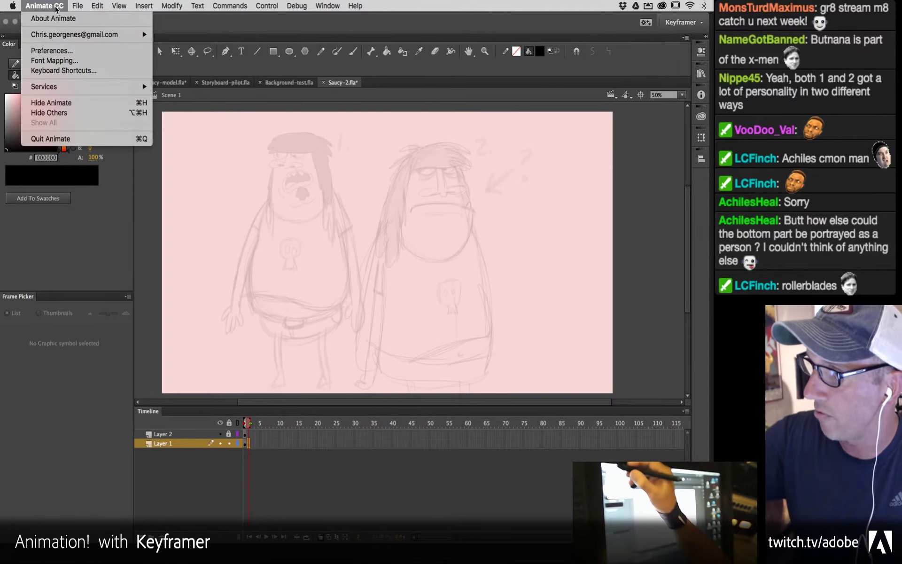
key(super+u)
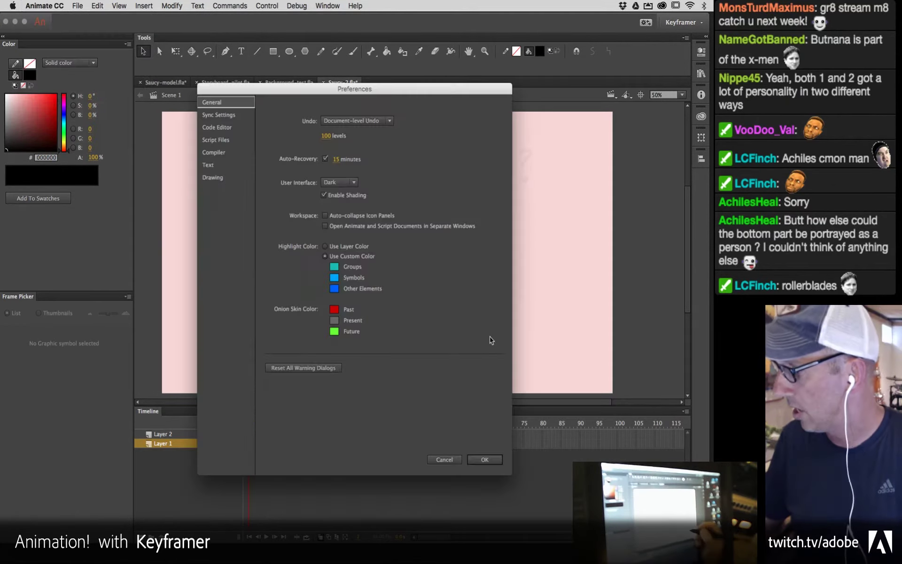
click(335, 319)
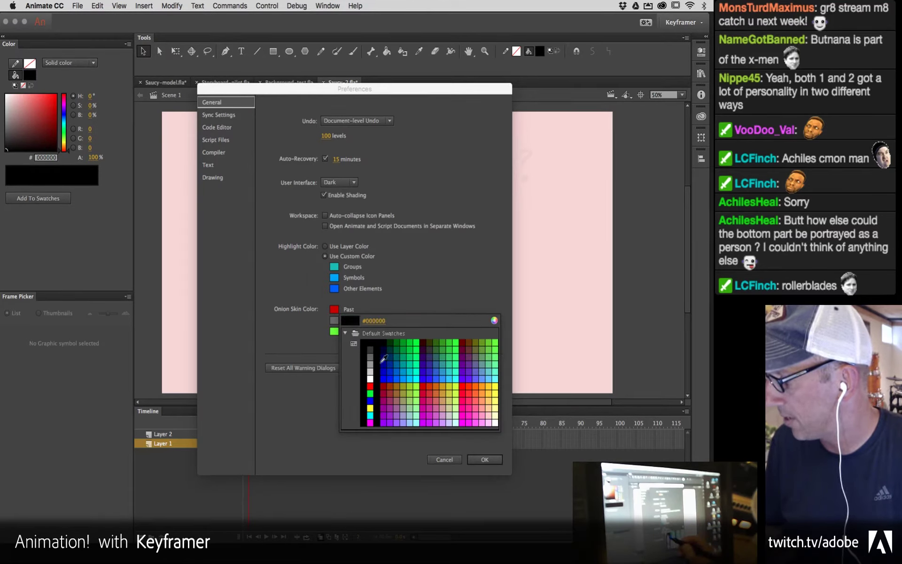
click(415, 420)
click(479, 459)
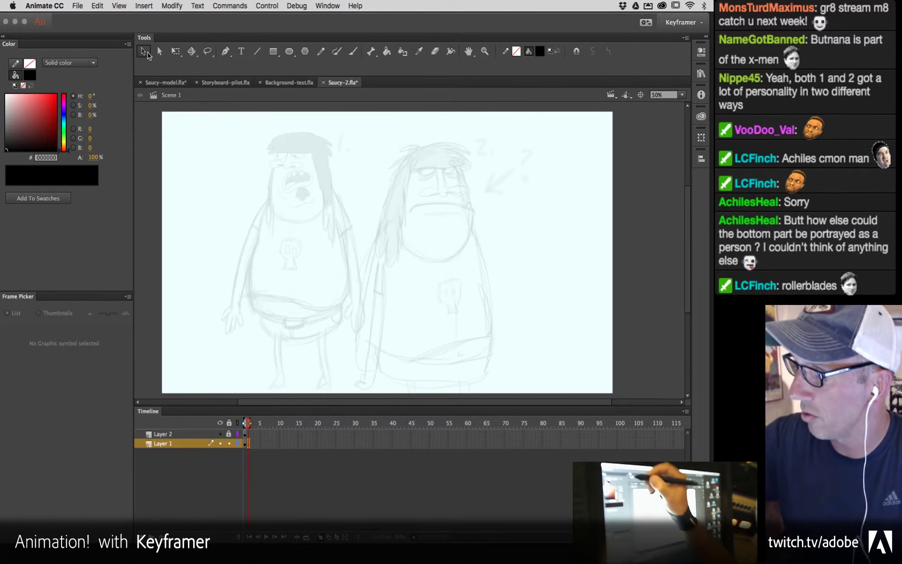
Step: Reopen the application preferences
click(45, 5)
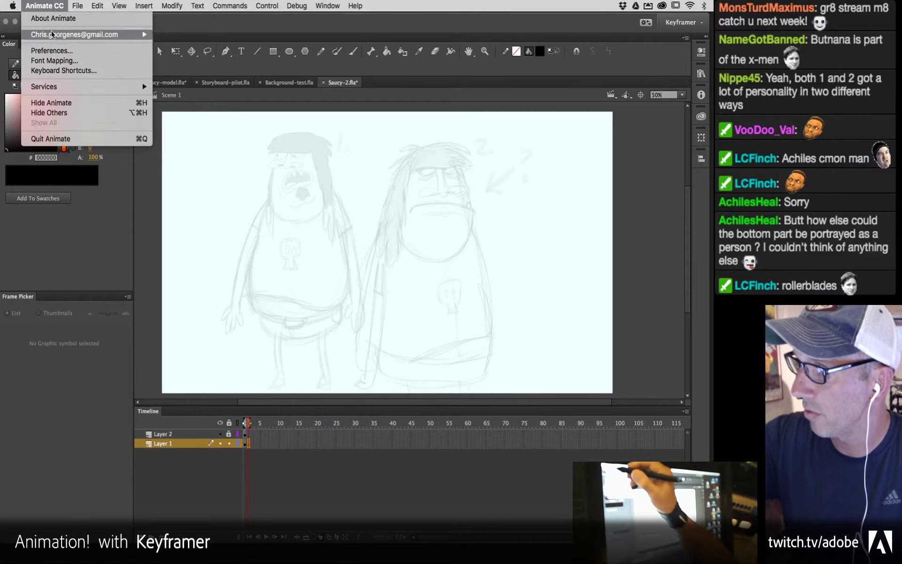
Step: Set the onion skin colour for past frames to a grey swatch in the preferences
click(75, 50)
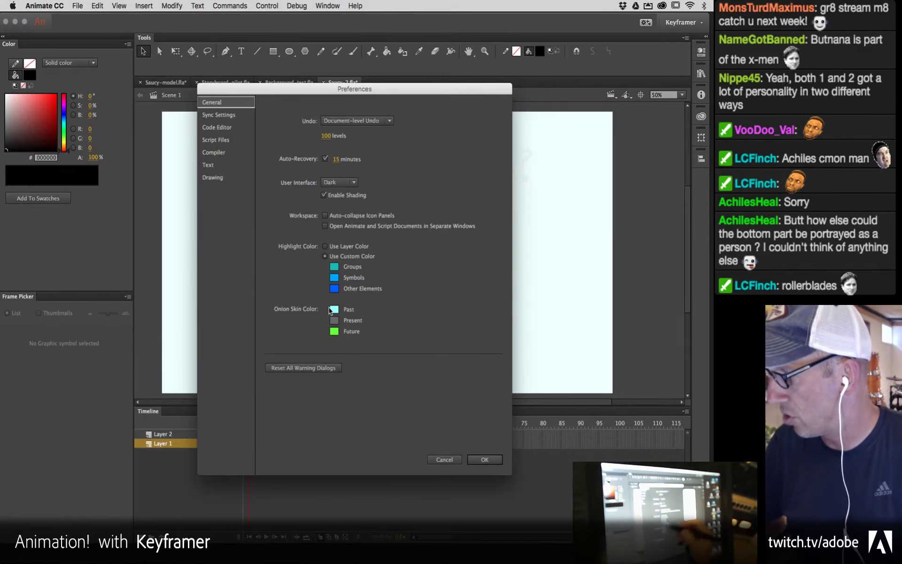
click(334, 320)
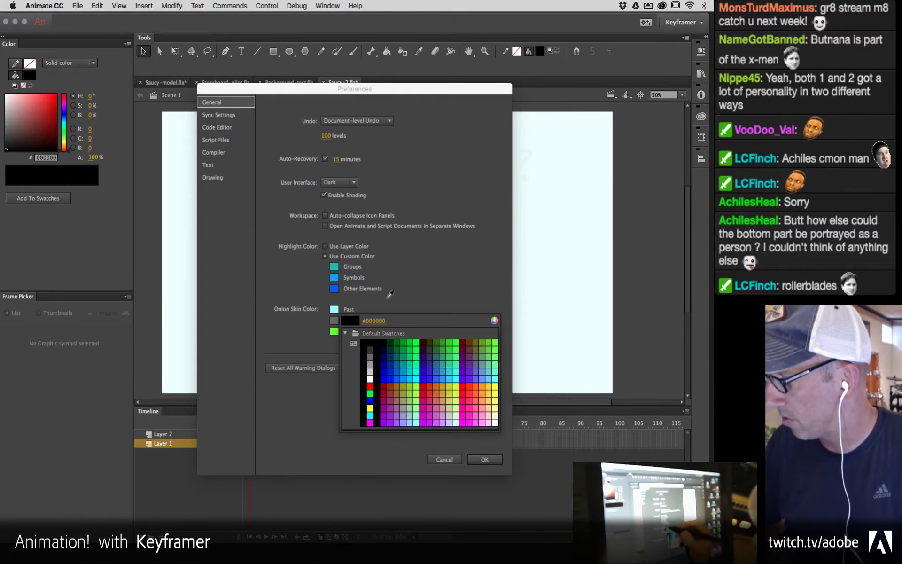
click(371, 363)
click(484, 459)
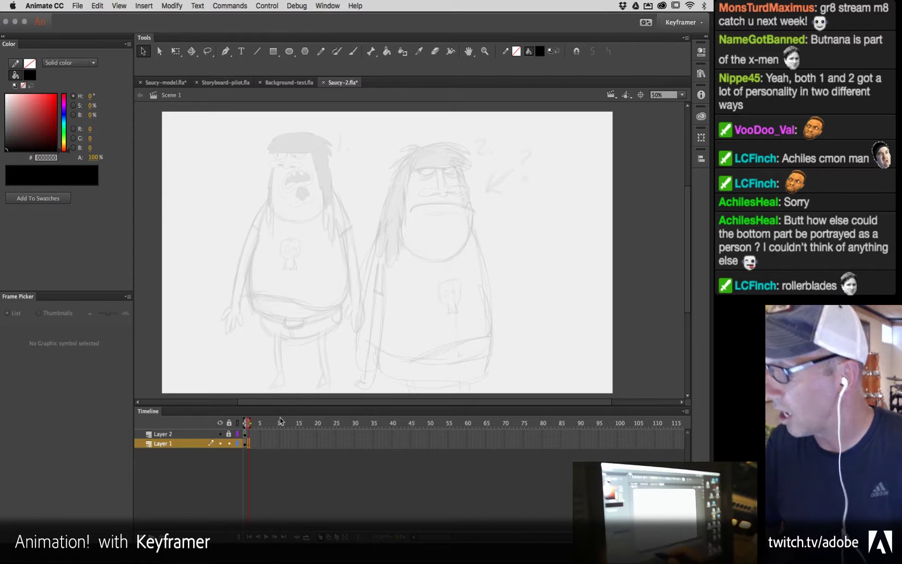
Step: Review the finished character in the main scene of Saucy-model.fla and return to the Saucy-2.fla sketch with the Brush tool
key(z)
click(447, 190)
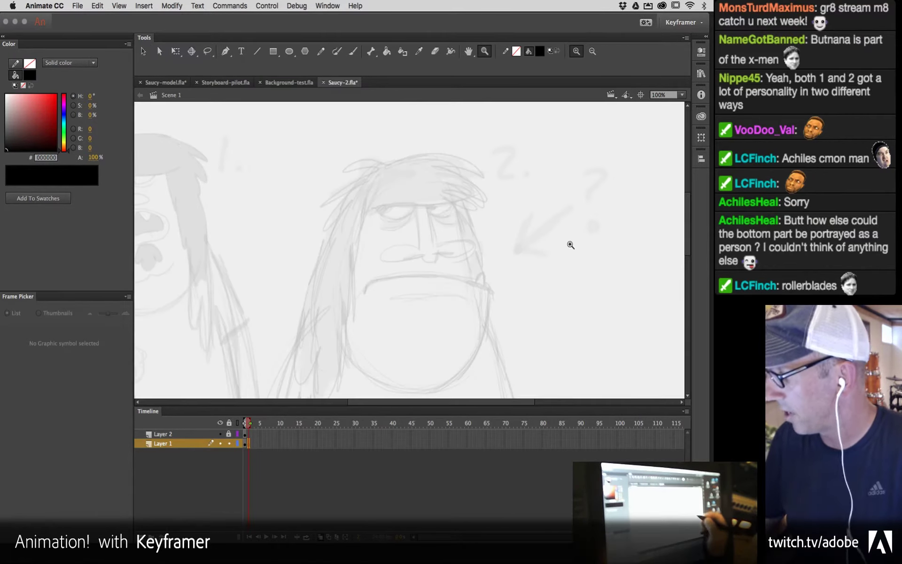
drag(439, 267, 484, 271)
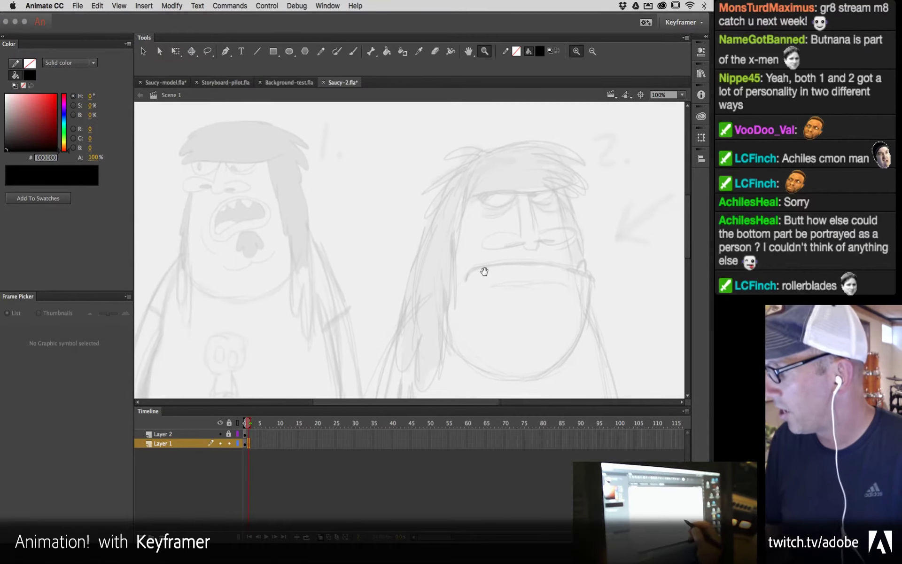
click(165, 82)
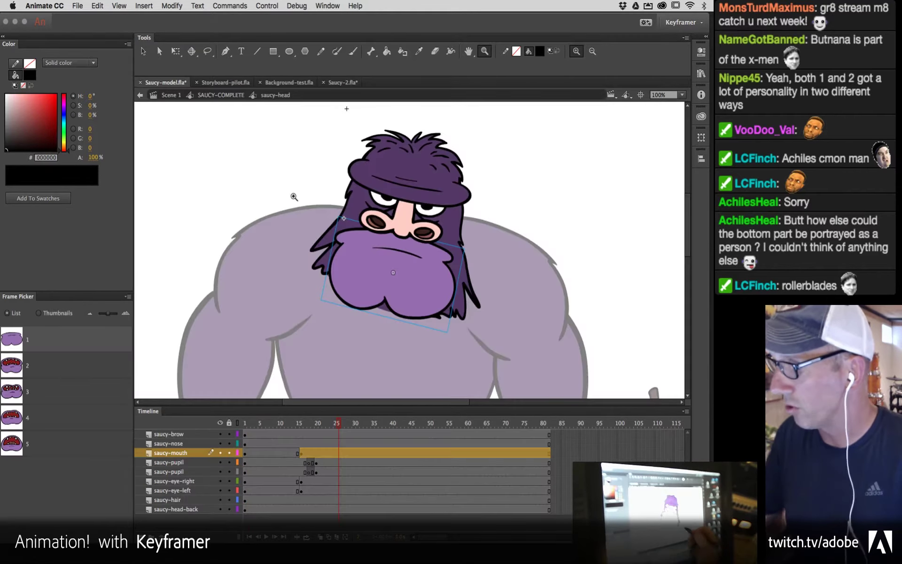
key(v)
double_click(562, 220)
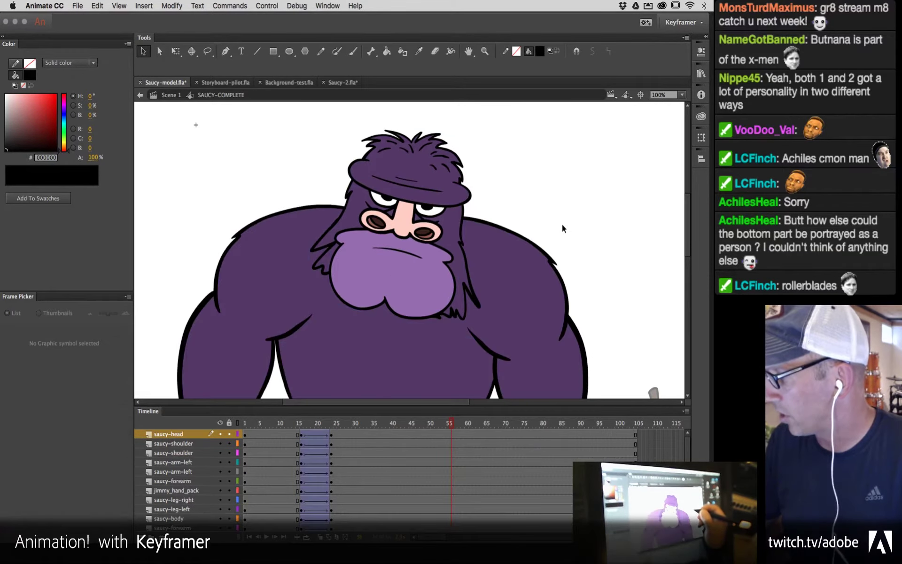
double_click(562, 224)
click(591, 267)
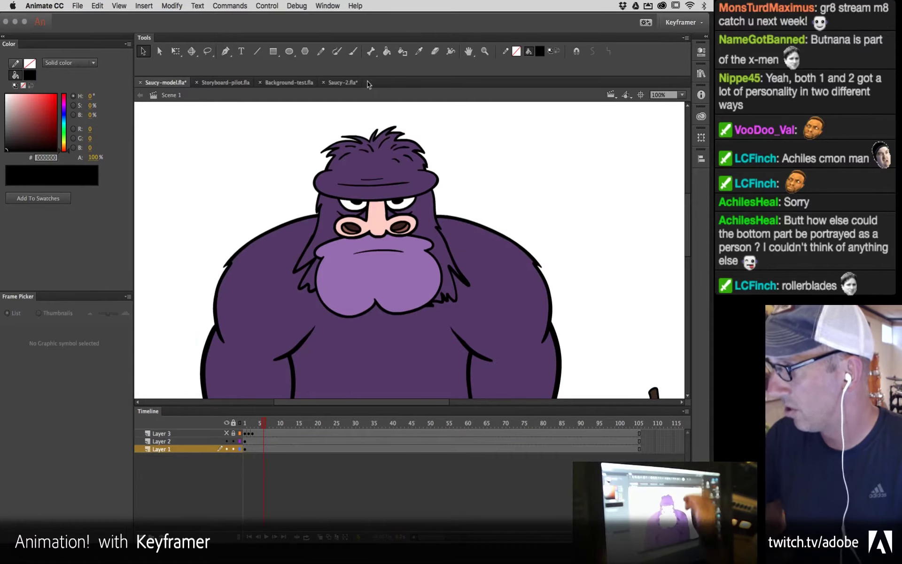
click(343, 83)
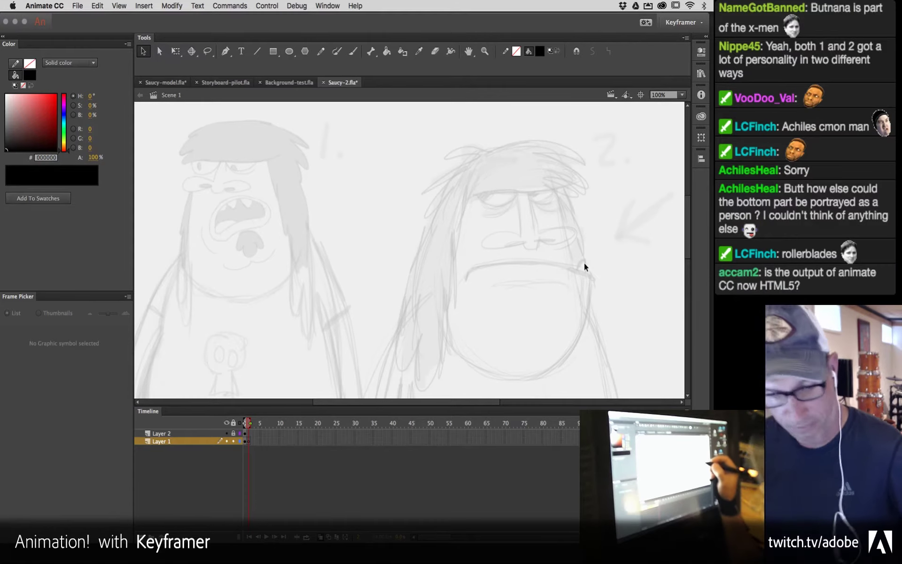
key(b)
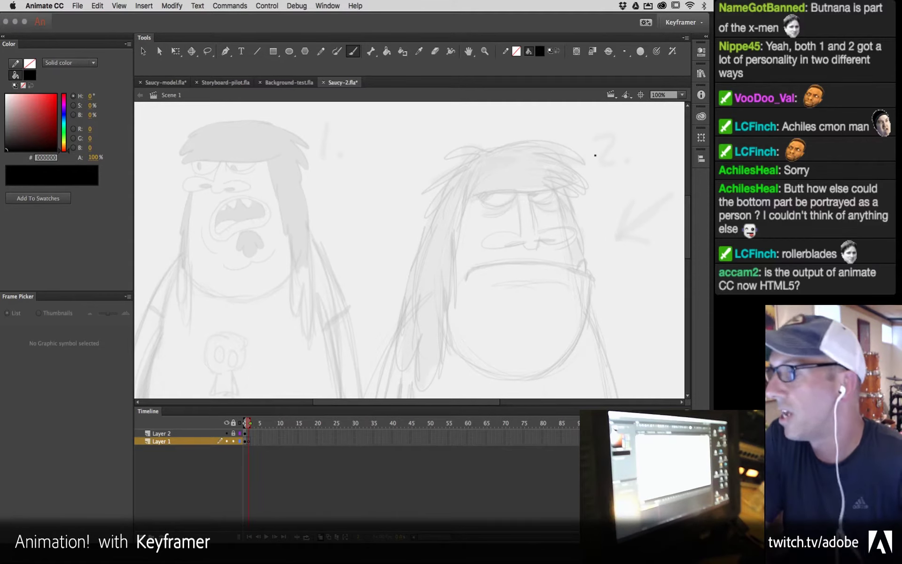
Step: Examine the document types offered for a new document, from HTML5 Canvas and WebGL through ActionScript 3.0 and AIR to GAFPublisher
click(78, 6)
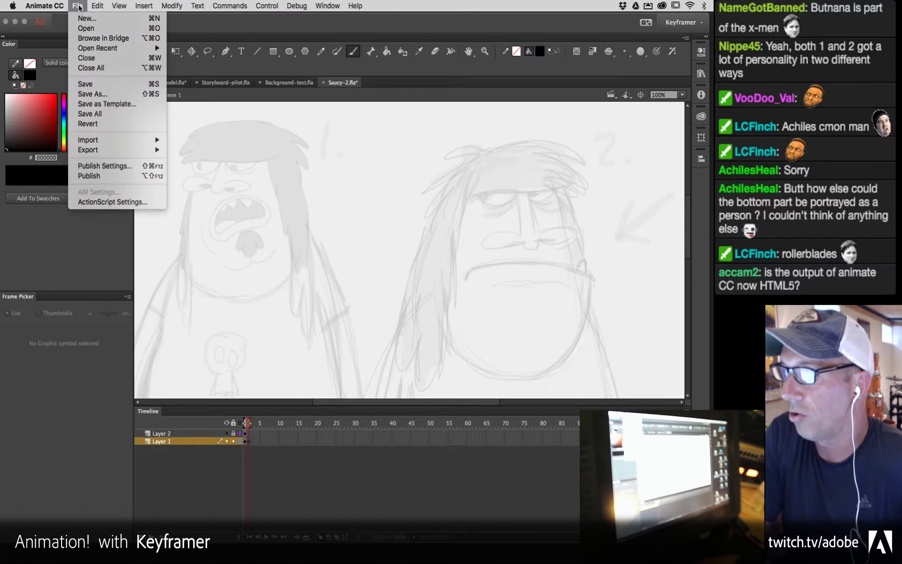
click(80, 18)
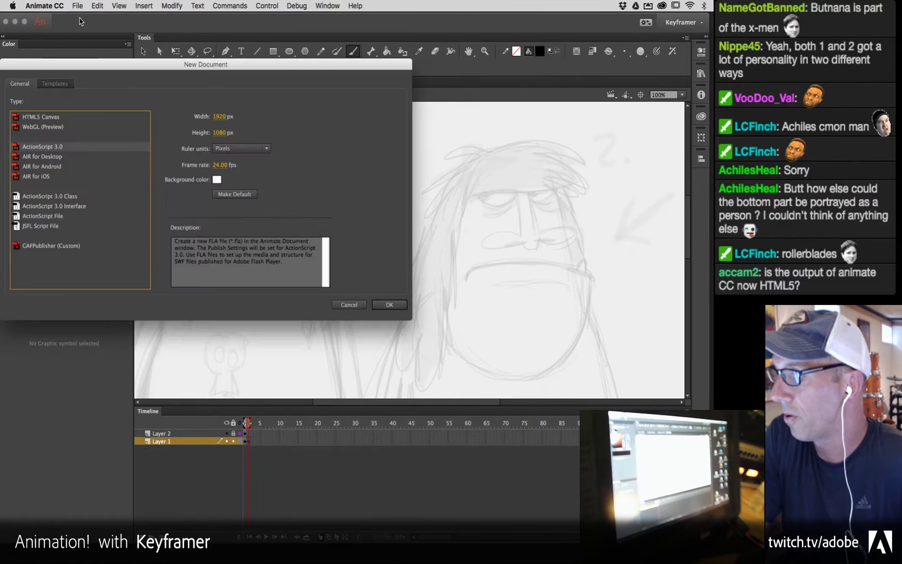
drag(145, 63, 279, 132)
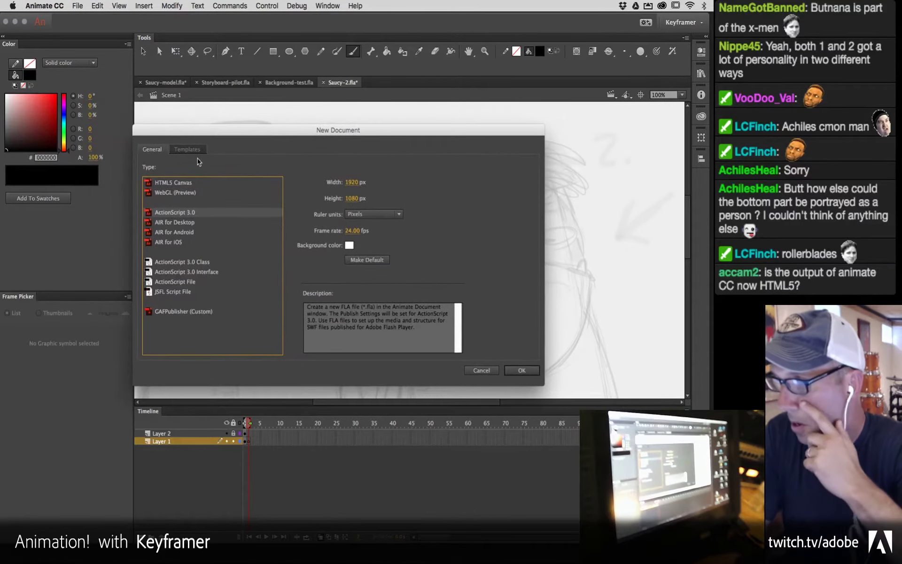
click(172, 181)
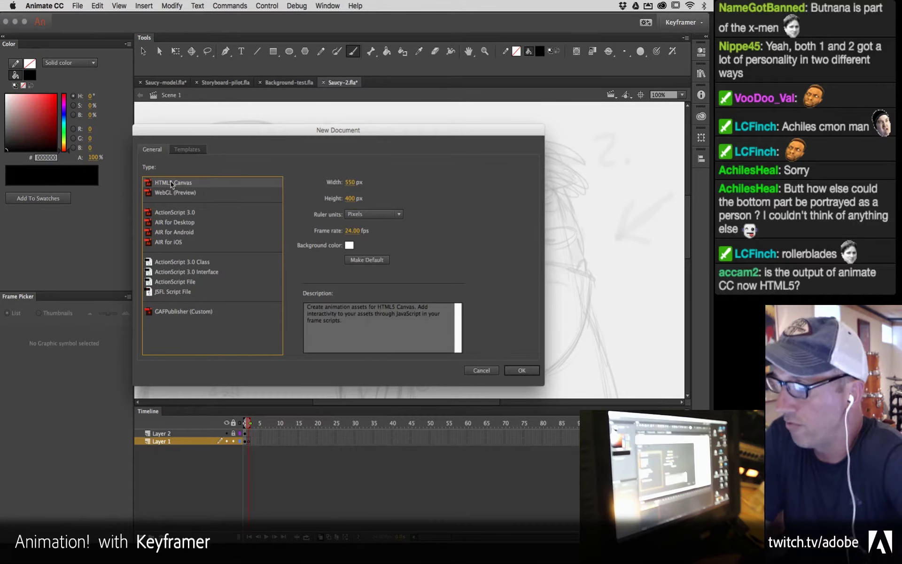
click(169, 191)
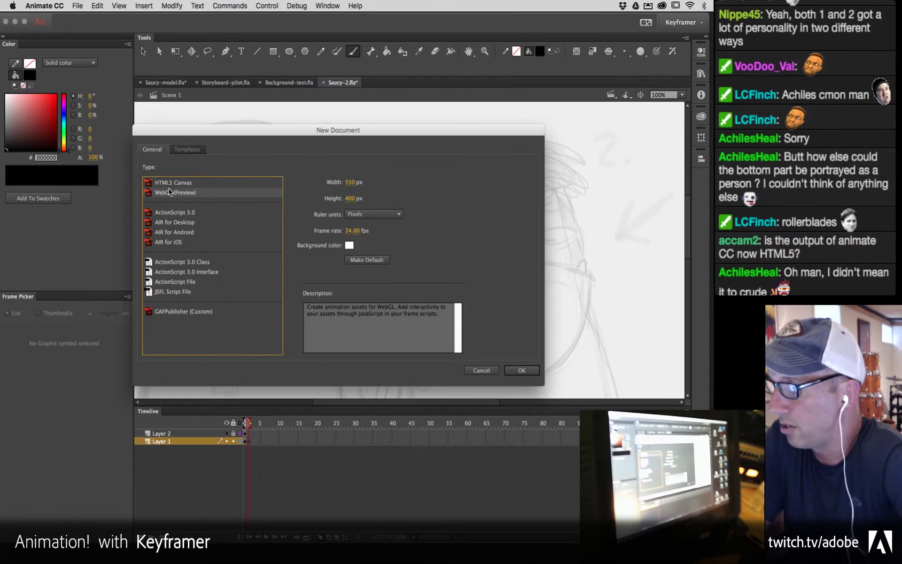
click(172, 219)
click(175, 211)
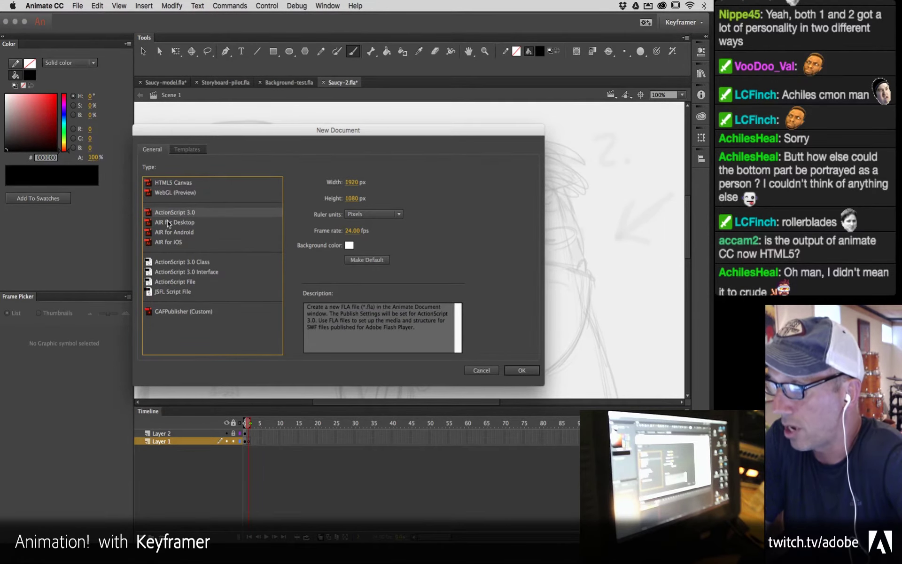
click(167, 223)
click(165, 232)
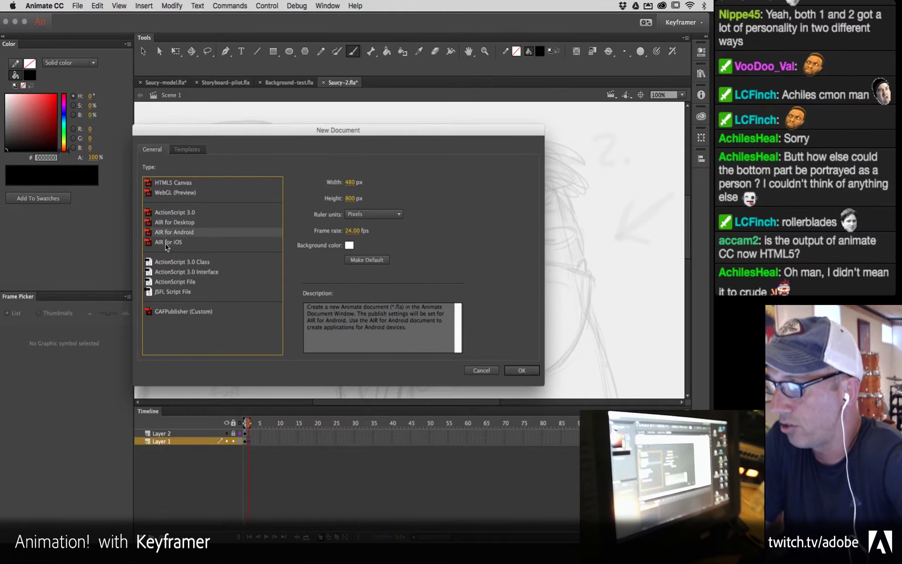
click(166, 245)
click(183, 314)
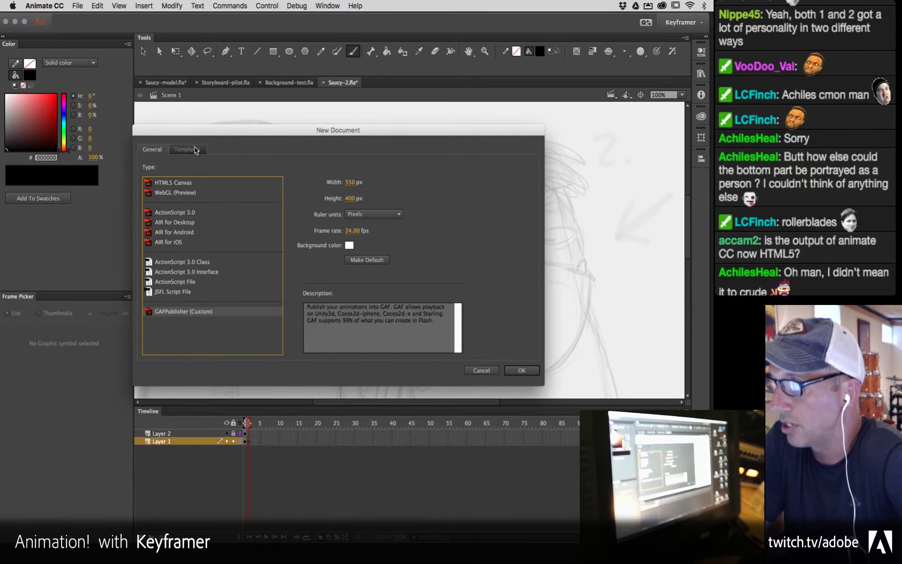
Step: Create a new 550 × 400 px HTML5 Canvas document and close it again
click(165, 182)
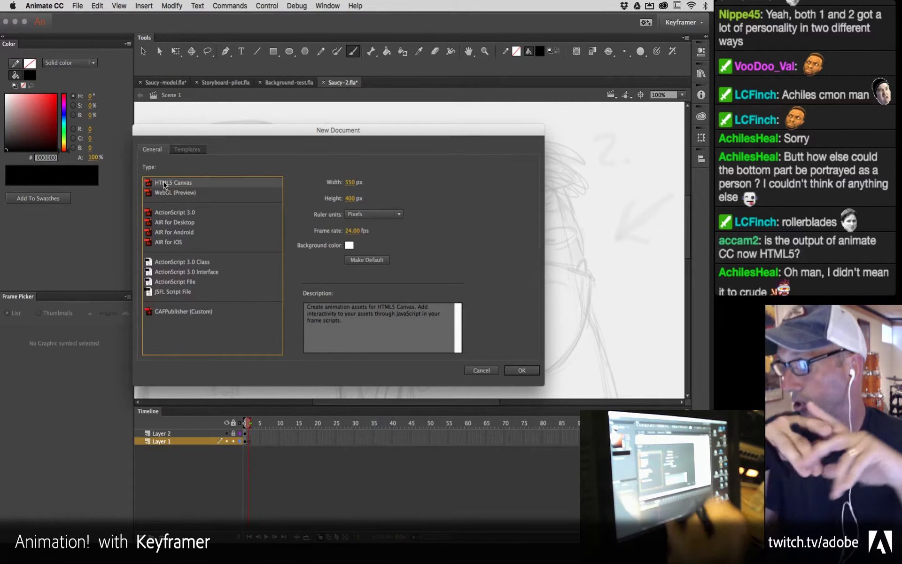
click(521, 372)
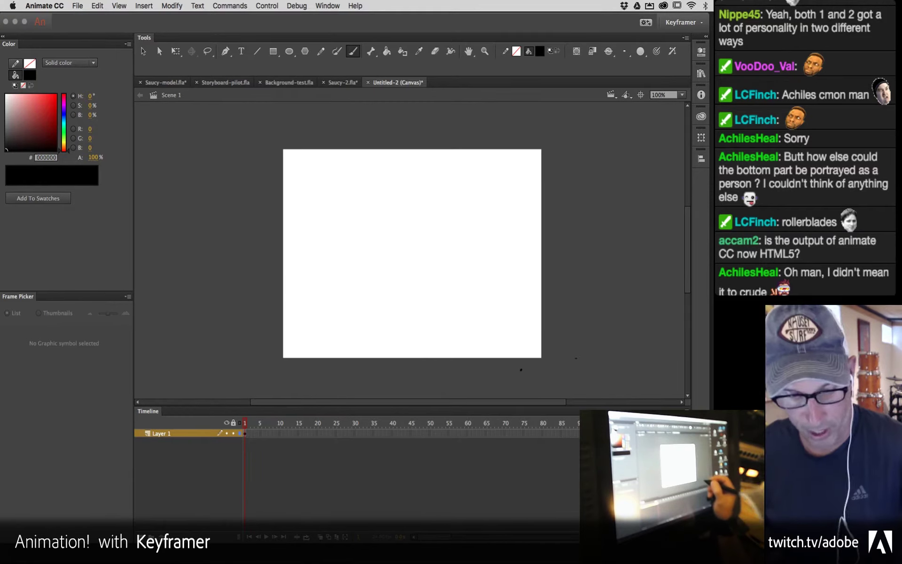
key(super+w)
click(358, 300)
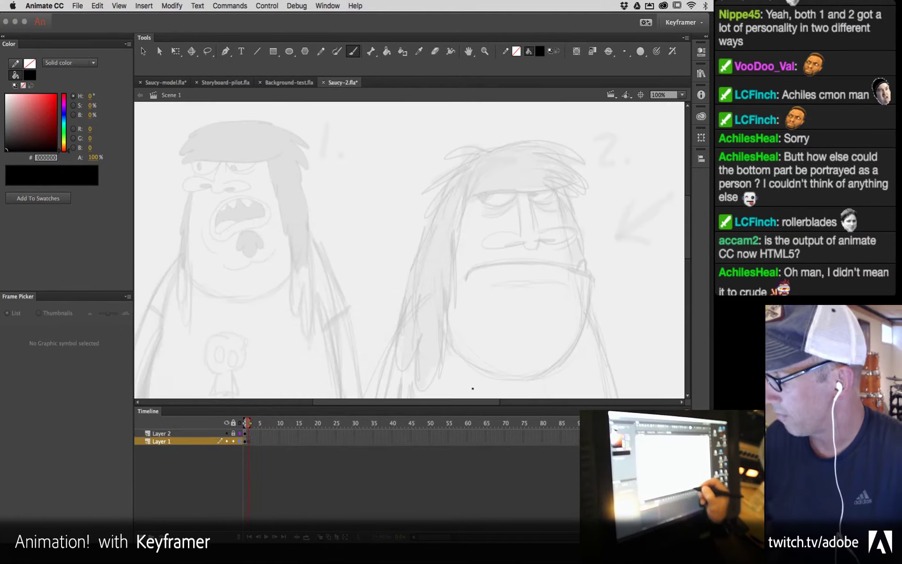
Step: Enable pressure sensitivity for the brush and test it with curved strokes across the second character's face, undoing each stroke
mouse_move(508, 188)
mouse_down()
mouse_move(486, 247)
mouse_move(491, 329)
mouse_up()
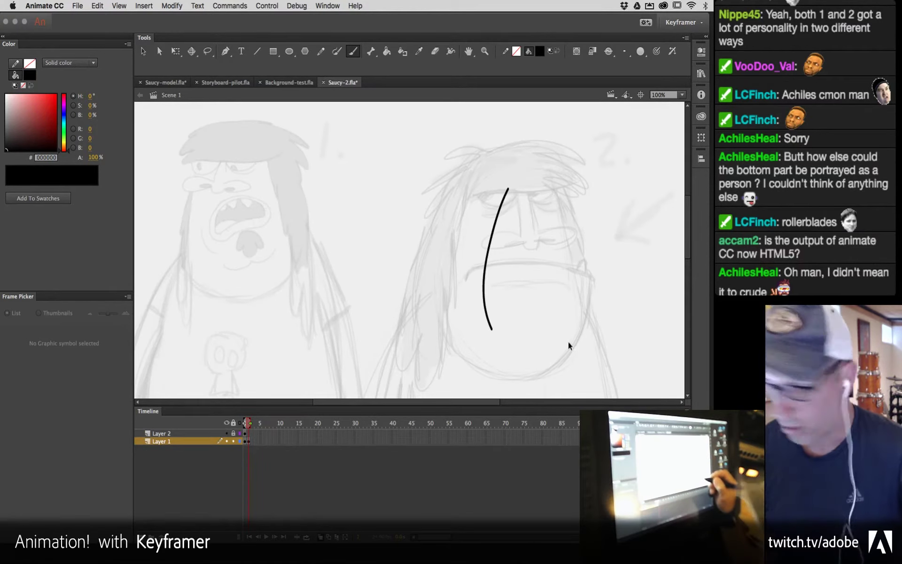
key(super+z)
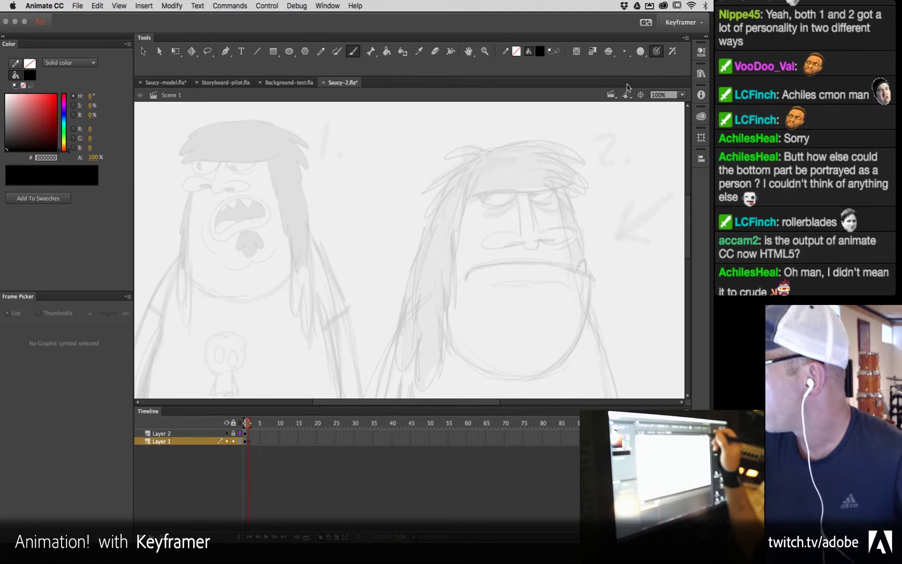
click(627, 84)
drag(535, 181, 502, 337)
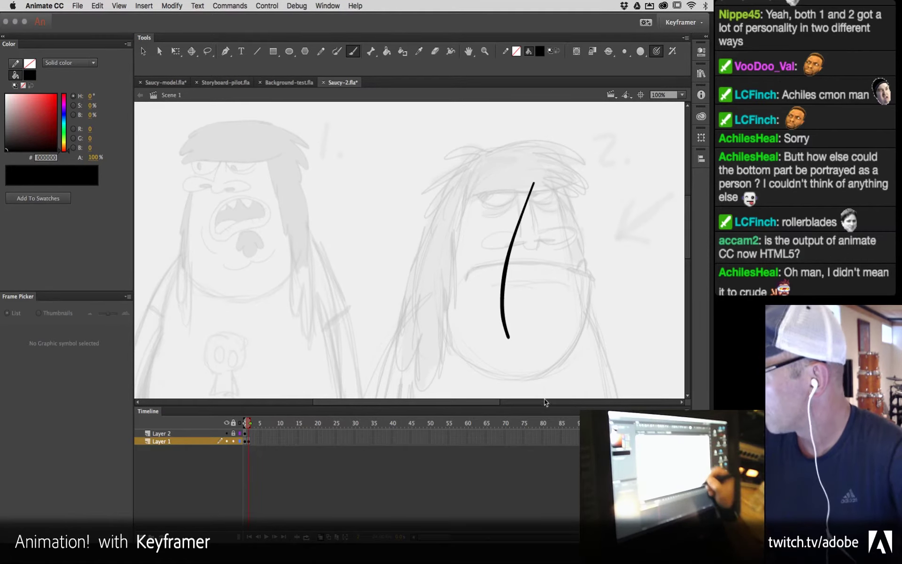
key(super+z)
mouse_move(544, 166)
mouse_down()
mouse_move(507, 296)
mouse_move(512, 331)
mouse_up()
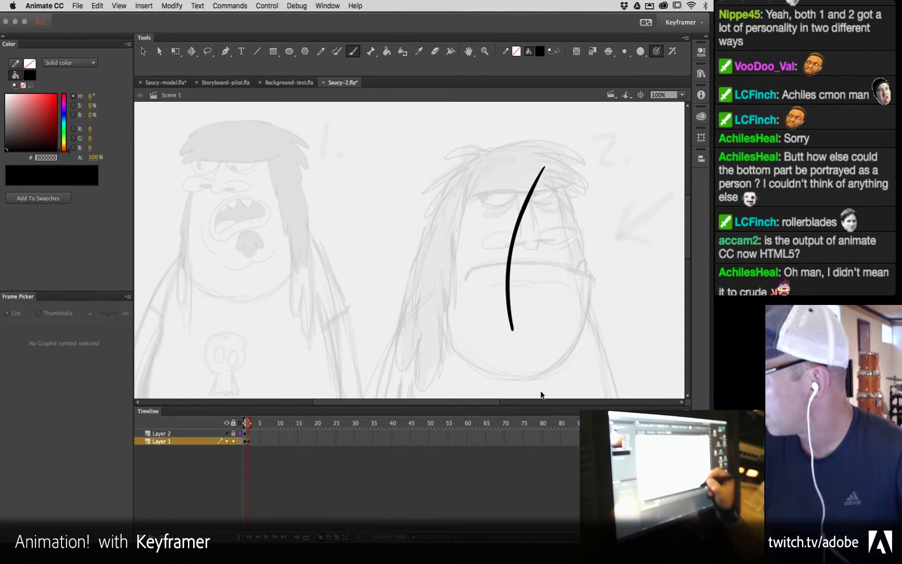
key(super+z)
mouse_move(536, 178)
mouse_down()
mouse_move(517, 220)
mouse_move(507, 332)
mouse_up()
key(super+z)
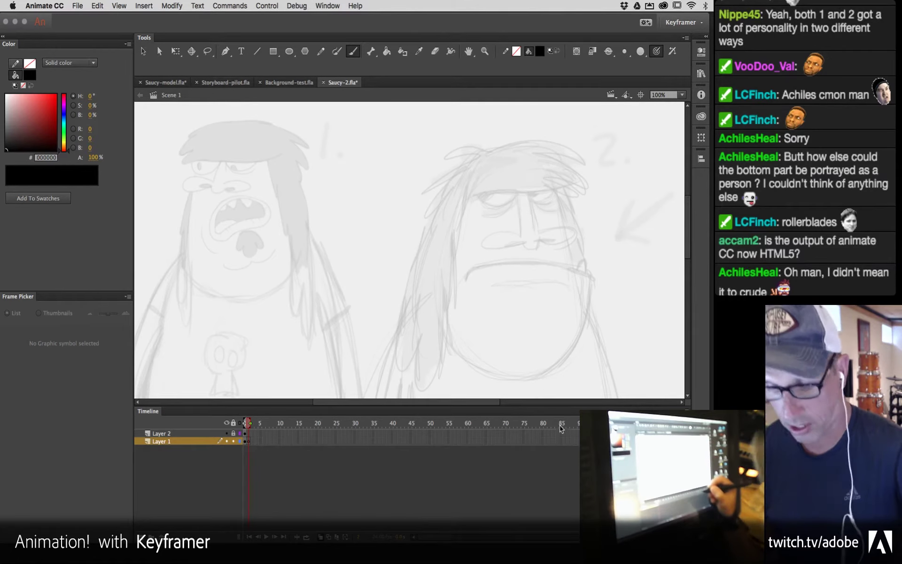
Step: Unlock Layer 2 in the timeline
key(super+minus)
drag(470, 282, 487, 223)
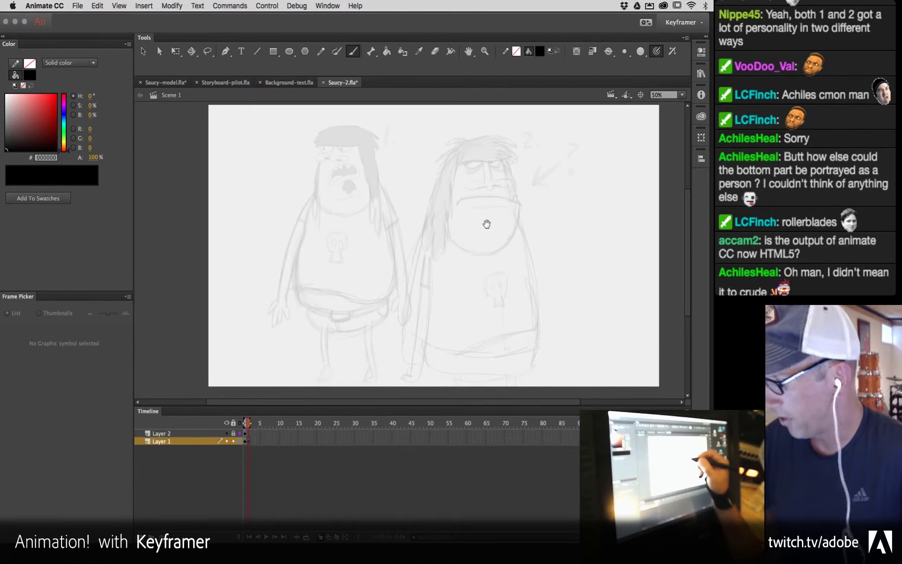
click(233, 433)
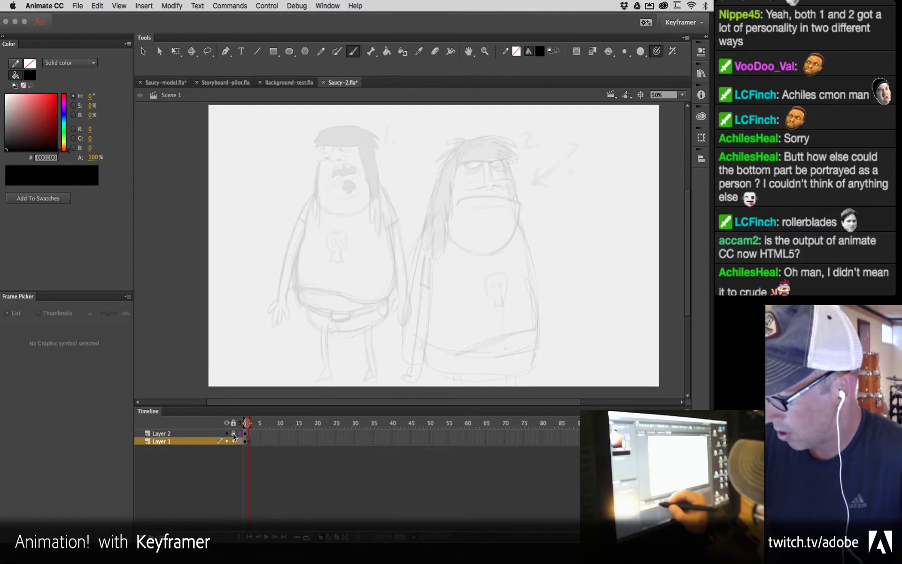
key(super+shift+v)
Step: Test the brush with curved strokes over the second character at 50% and 100% zoom, undoing each one
drag(470, 213, 426, 341)
key(super+z)
drag(493, 200, 460, 337)
key(super+z)
key(z)
click(493, 216)
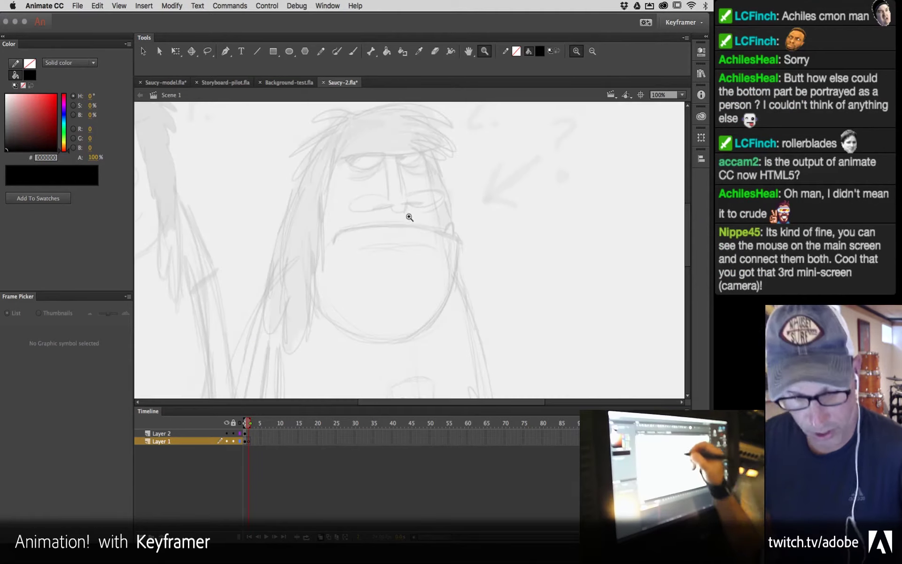
key(b)
drag(443, 174, 428, 286)
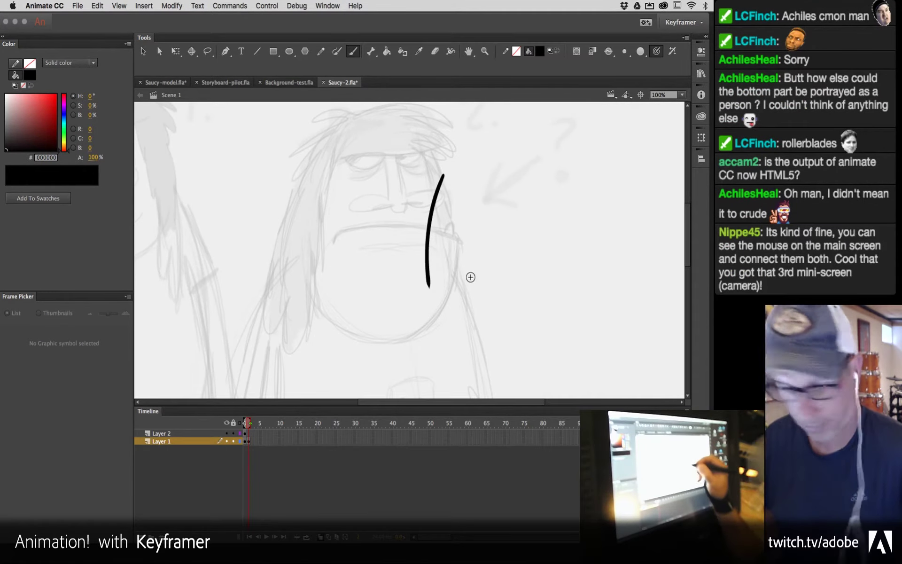
key(super+z)
Step: Try to ink the lower edge of the second character's fringe across the forehead, and undo the stroke
scroll(465, 277, up, 5)
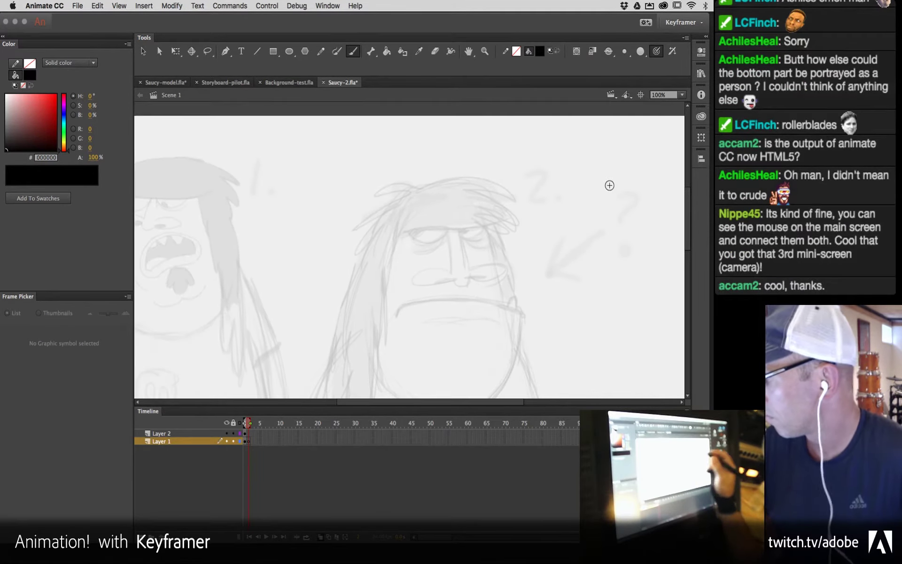
scroll(447, 294, left, 3)
scroll(448, 294, down, 2)
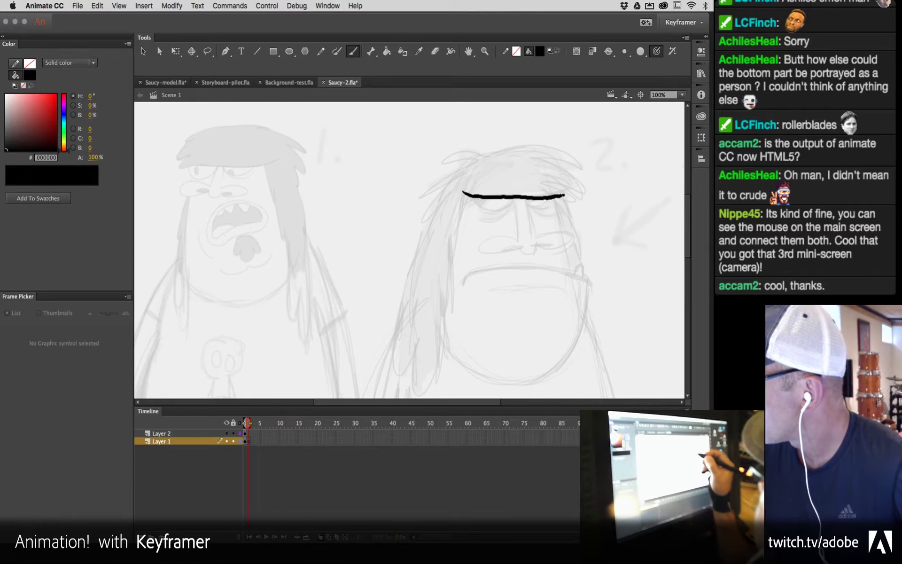
drag(564, 195, 574, 193)
key(super+z)
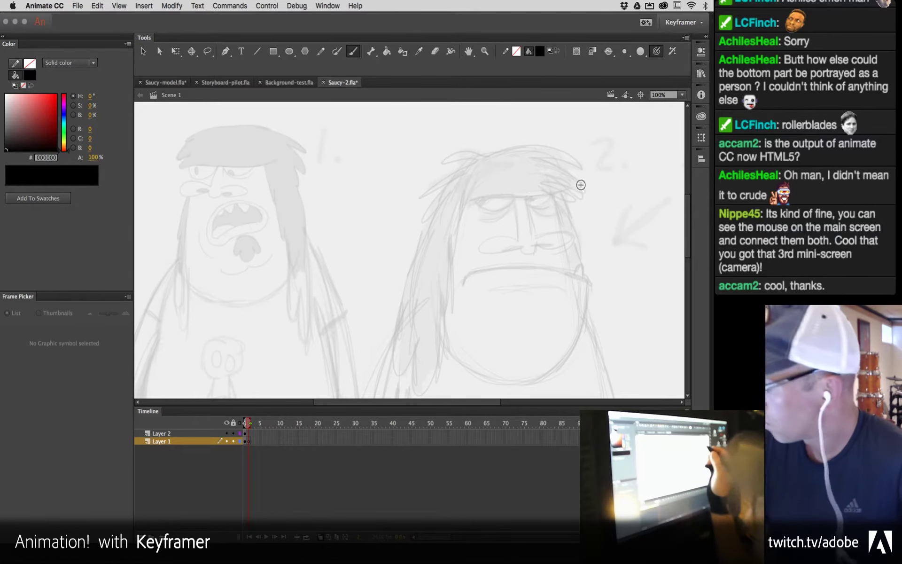
Step: Ink the second character's fringe with its pointed tips, the curve over the crown, and the tufts at the back of the head
drag(463, 194, 522, 197)
drag(585, 203, 556, 182)
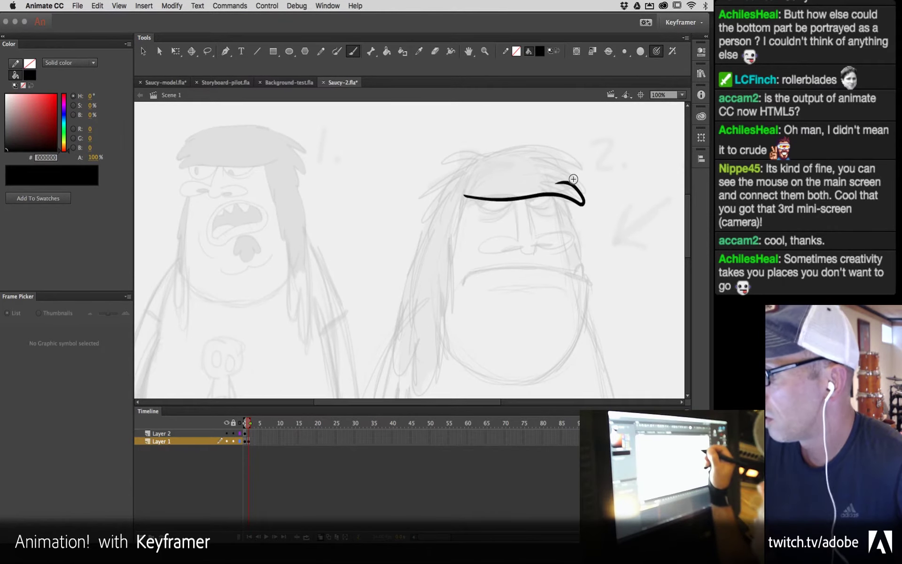
drag(584, 188, 543, 171)
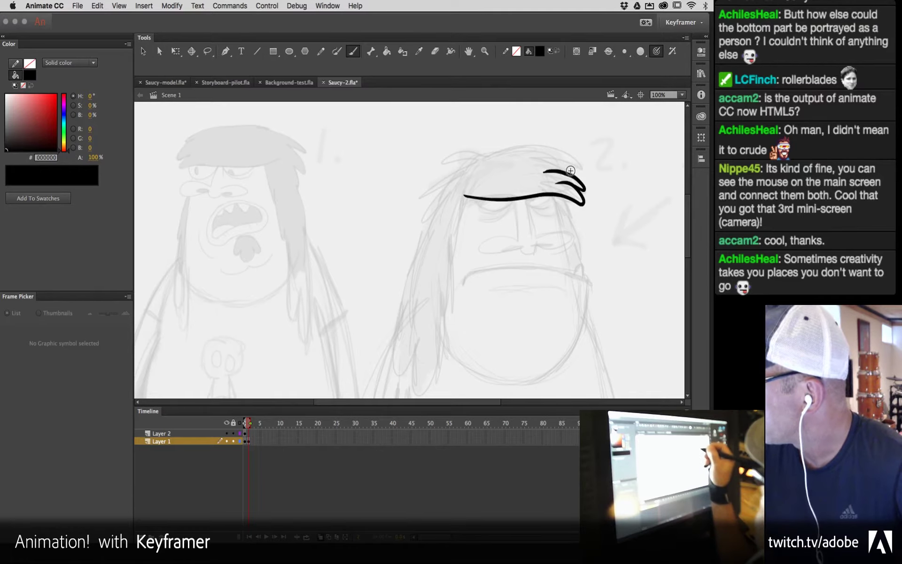
mouse_move(583, 170)
mouse_down()
mouse_move(548, 142)
mouse_move(469, 172)
mouse_up()
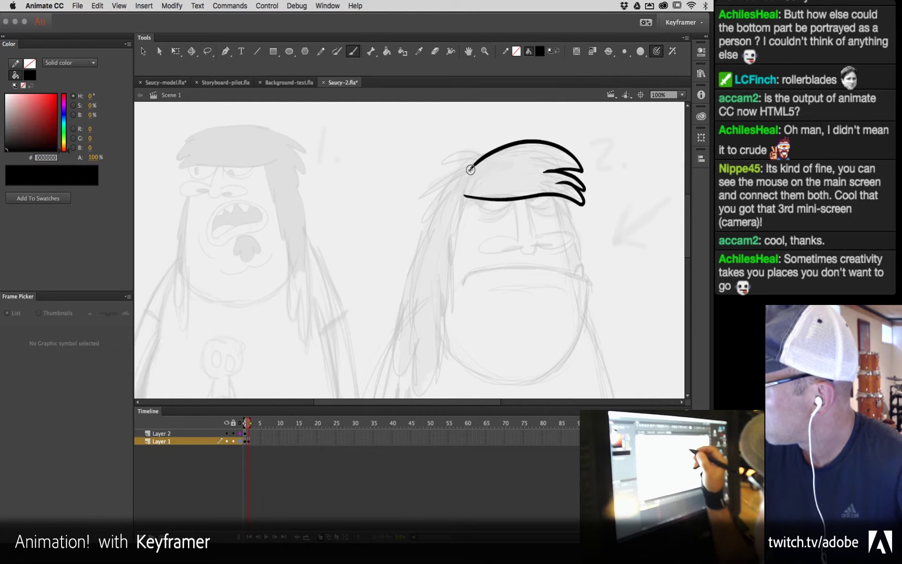
mouse_move(461, 161)
mouse_down()
mouse_move(432, 173)
mouse_move(419, 231)
mouse_up()
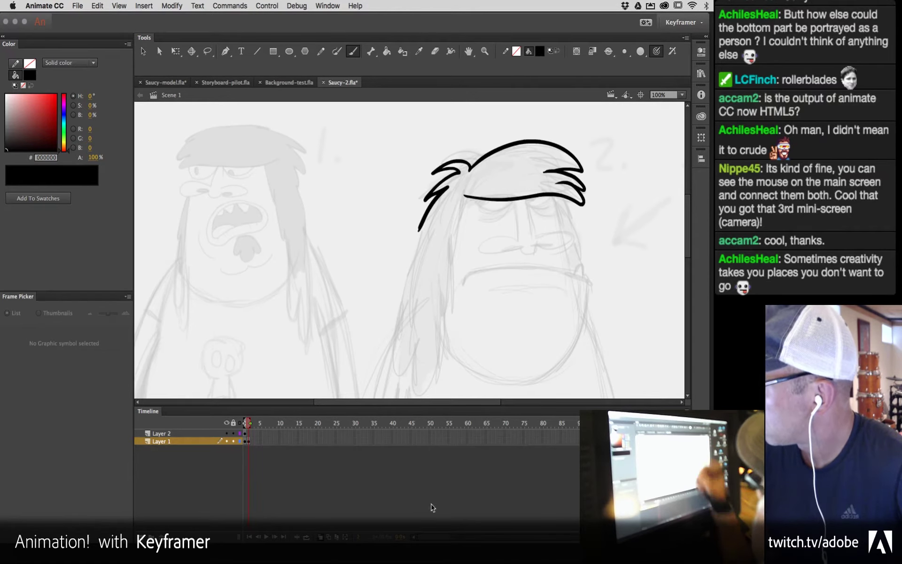
Step: Ink the inner edge of the long hair beside the second character's face and remove the part overshooting the fringe line
mouse_move(467, 207)
mouse_down()
mouse_move(453, 330)
mouse_move(439, 277)
mouse_move(435, 394)
mouse_up()
key(z)
click(468, 198)
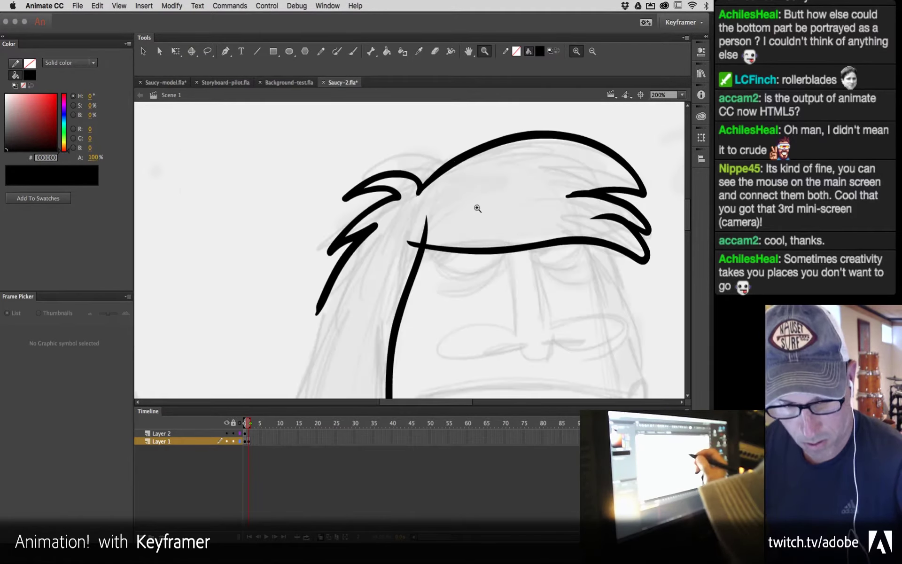
key(v)
click(577, 52)
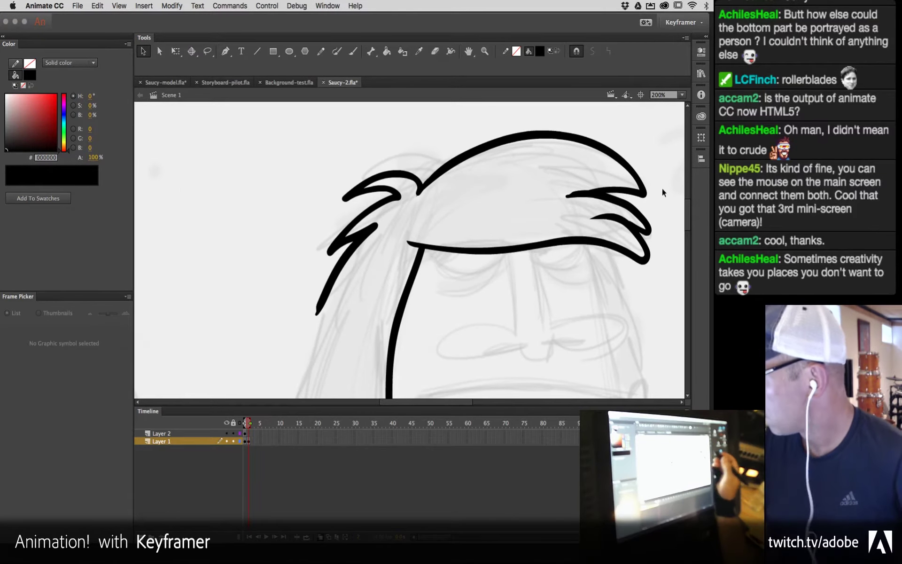
drag(537, 171, 603, 209)
click(591, 353)
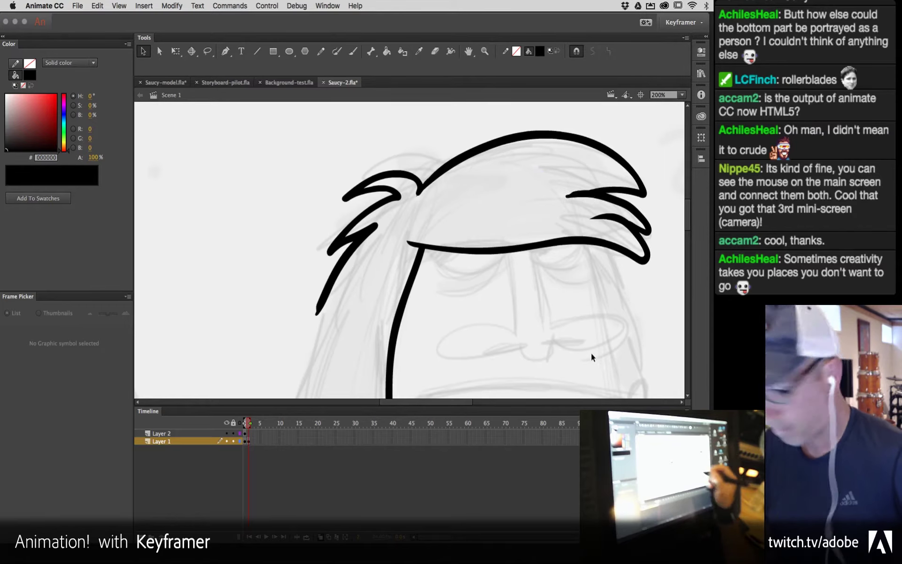
Step: Ink the jagged outer edge of the second character's long hair down to its pointed lower locks
key(b)
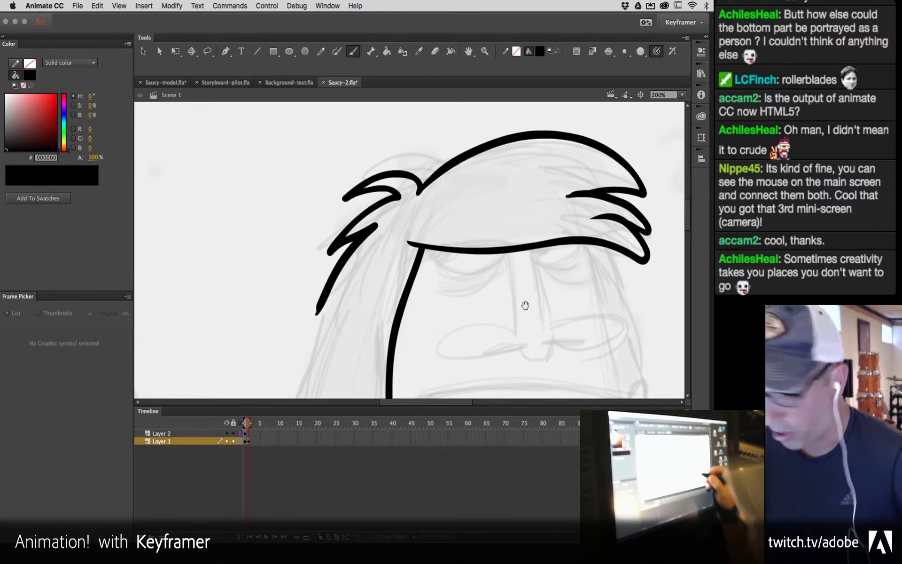
drag(590, 327, 557, 282)
key(super+minus)
drag(483, 306, 488, 221)
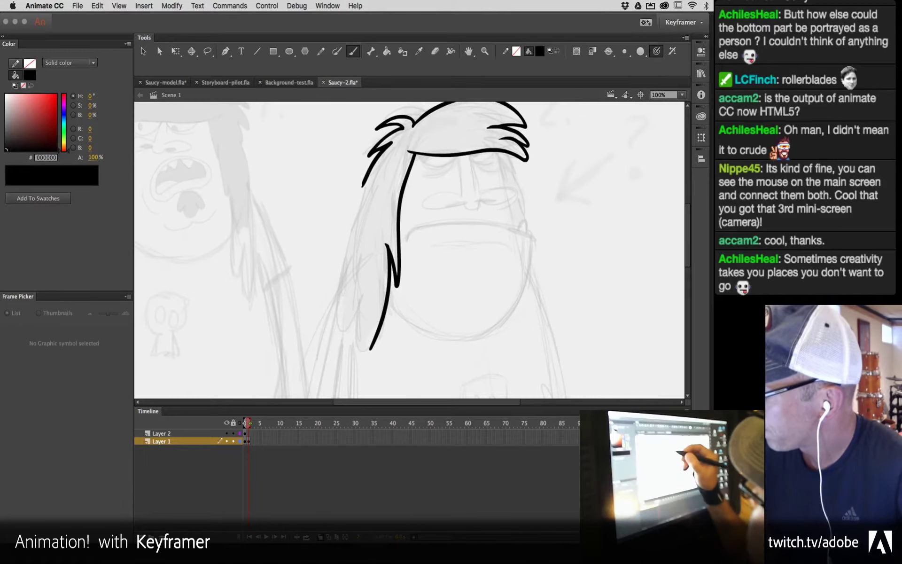
drag(352, 221, 374, 187)
mouse_move(355, 221)
mouse_down()
mouse_move(329, 289)
mouse_move(334, 352)
mouse_move(378, 304)
mouse_up()
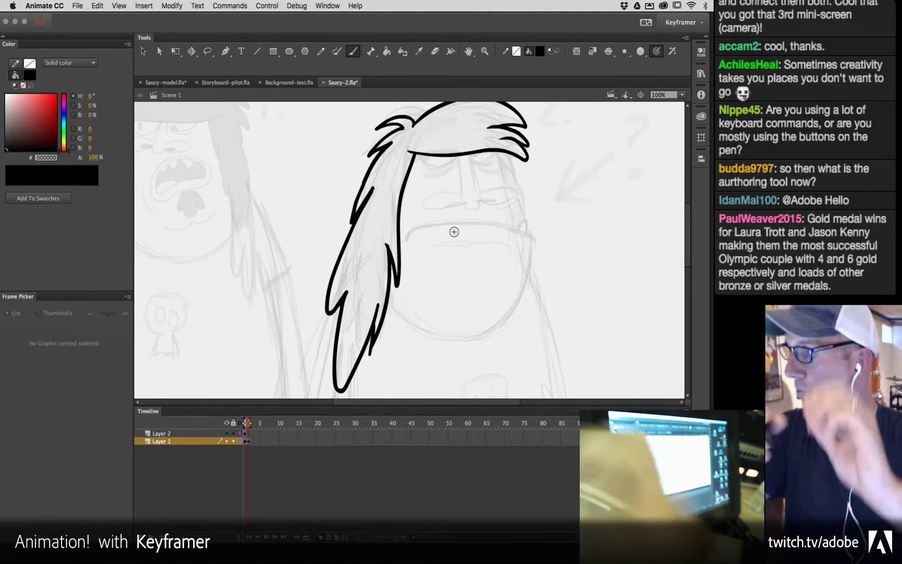
right_click(526, 243)
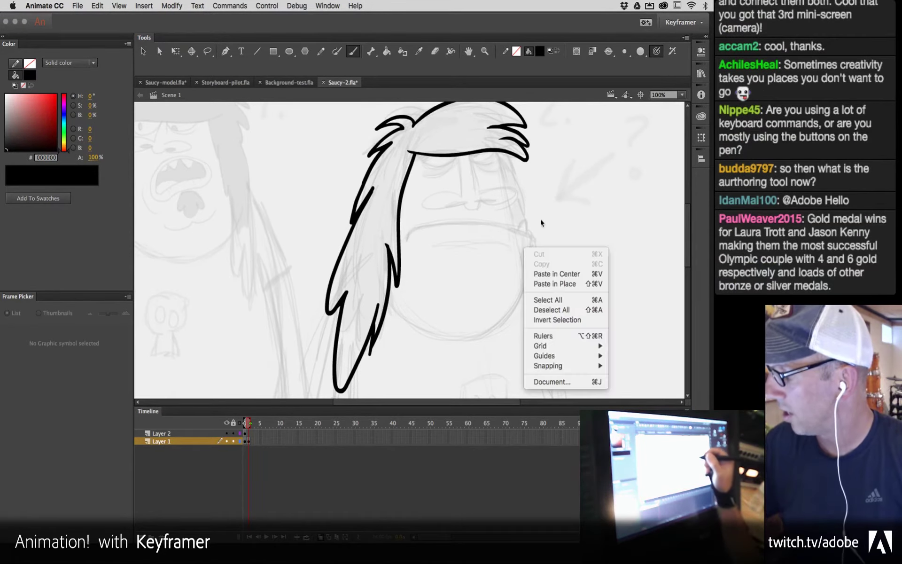
click(526, 210)
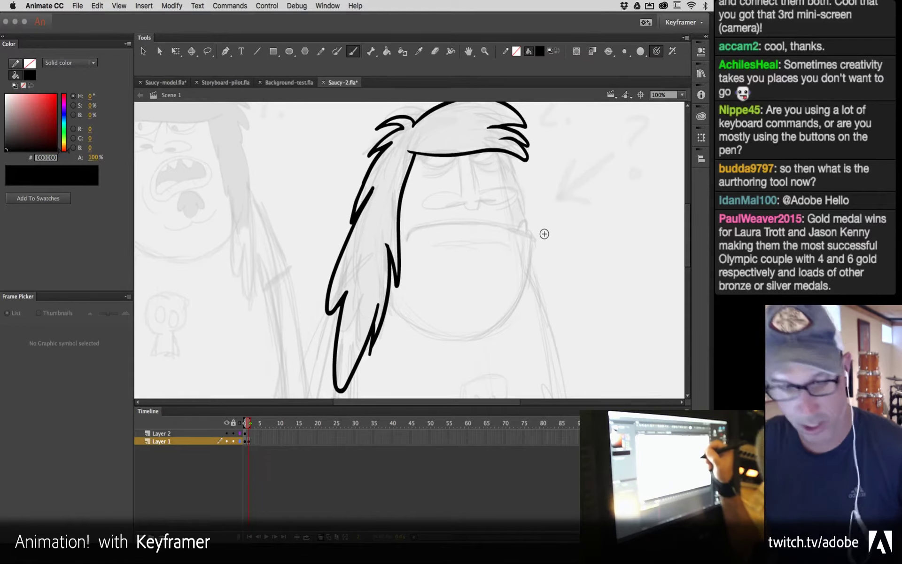
right_click(531, 202)
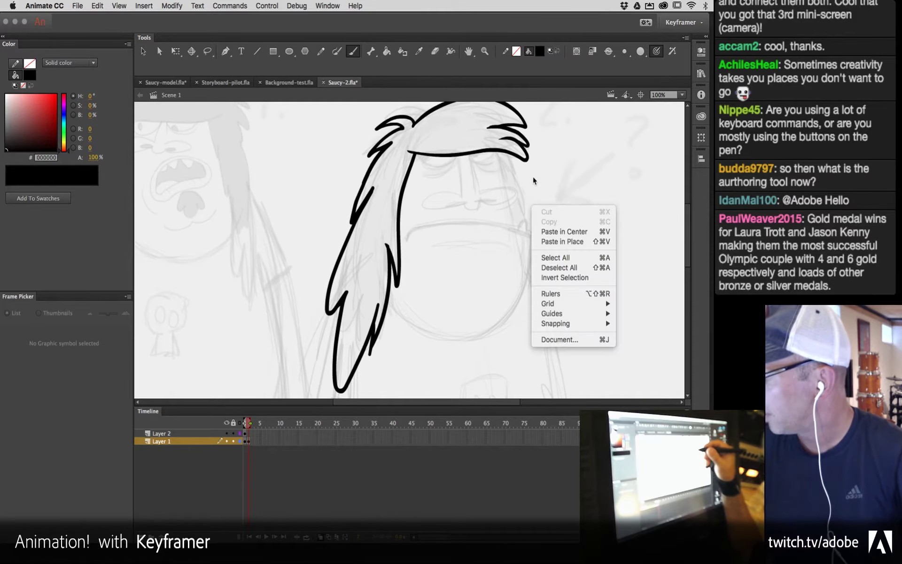
click(537, 182)
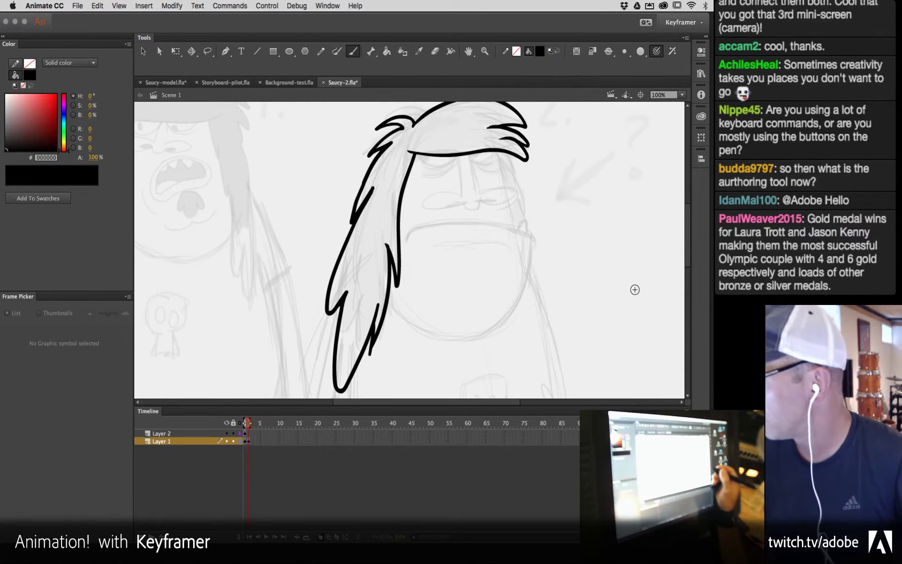
Step: Test the brush with looping and curved strokes around the second character's face and jaw, undoing each one
mouse_move(496, 277)
mouse_down()
mouse_move(560, 252)
mouse_move(531, 313)
mouse_up()
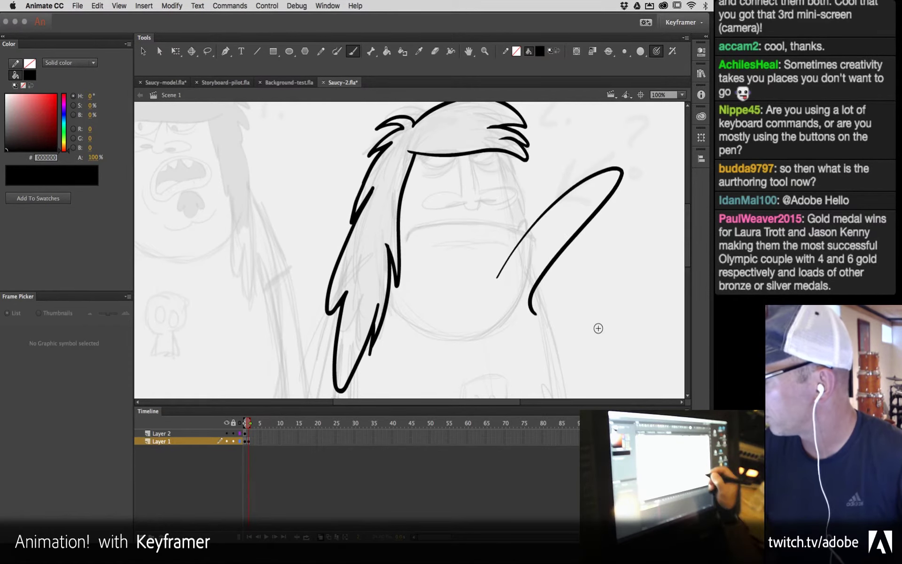
key(super+z)
drag(611, 167, 533, 336)
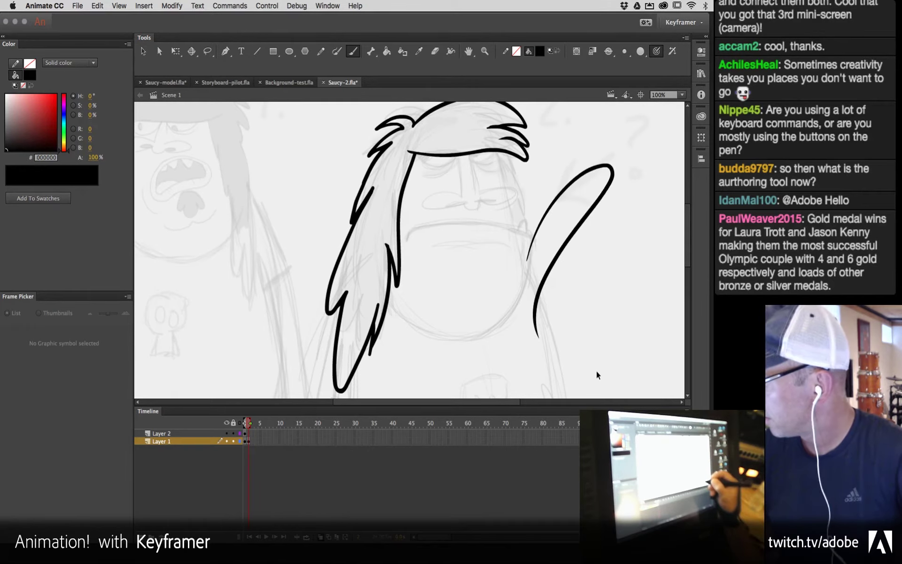
key(super+z)
click(530, 243)
drag(530, 256, 530, 265)
mouse_move(528, 138)
mouse_down()
mouse_move(533, 297)
mouse_move(475, 332)
mouse_up()
key(super+z)
key(super+z)
key(super+z)
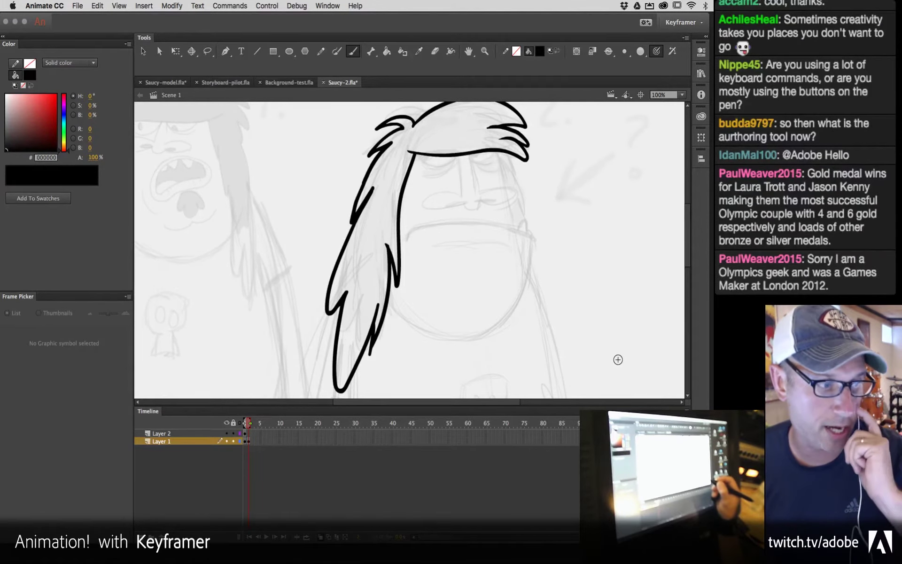
drag(505, 232, 548, 315)
key(super+z)
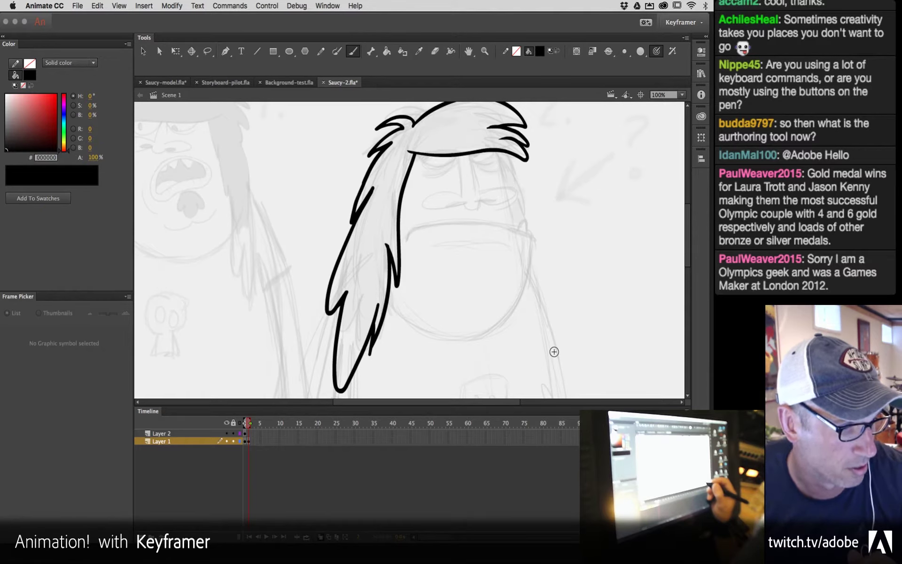
drag(542, 211, 513, 355)
key(super+z)
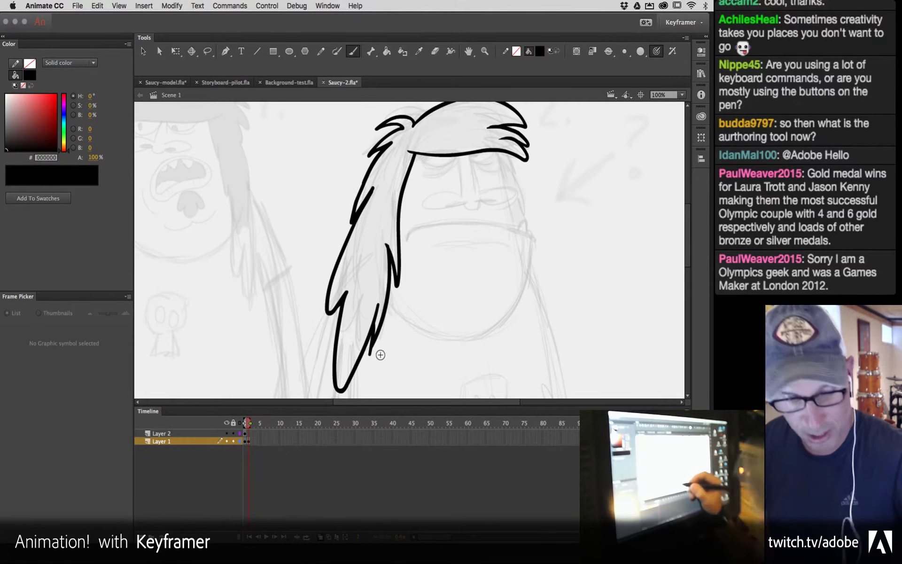
Step: Erase the rough inner edge of the lowest hair lock and re-ink it as a clean curve ending in a pointed tip
key(e)
mouse_move(372, 356)
mouse_down()
mouse_move(381, 323)
mouse_move(372, 356)
mouse_up()
key(b)
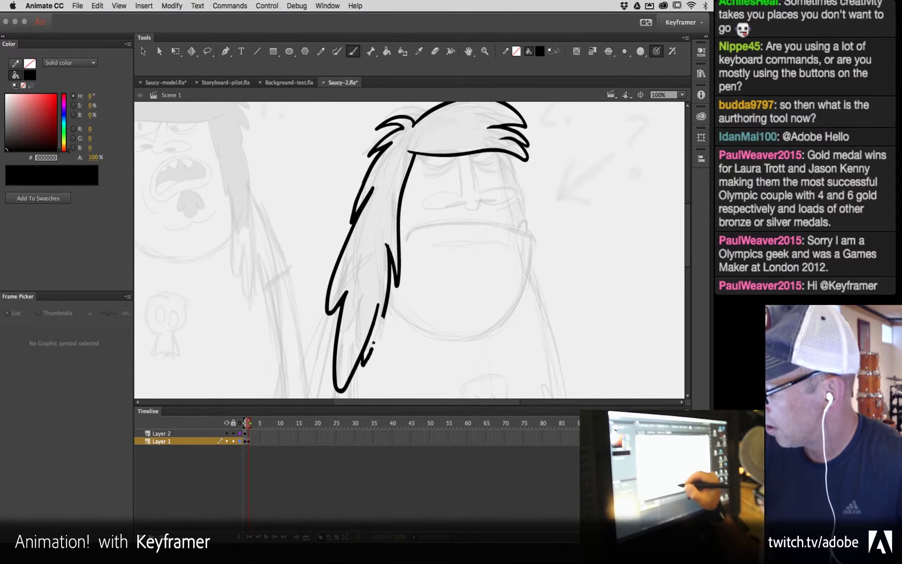
drag(382, 313, 362, 365)
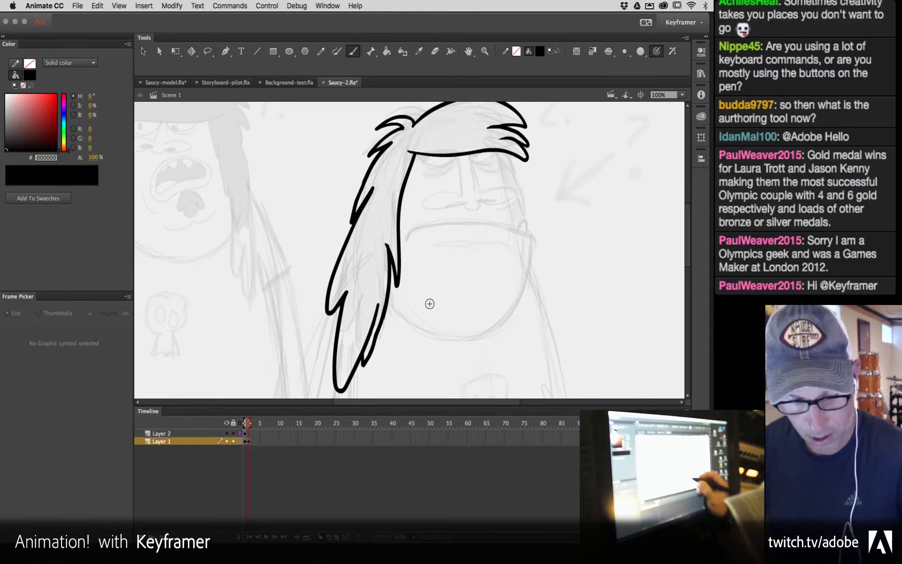
key(super+z)
drag(383, 308, 369, 358)
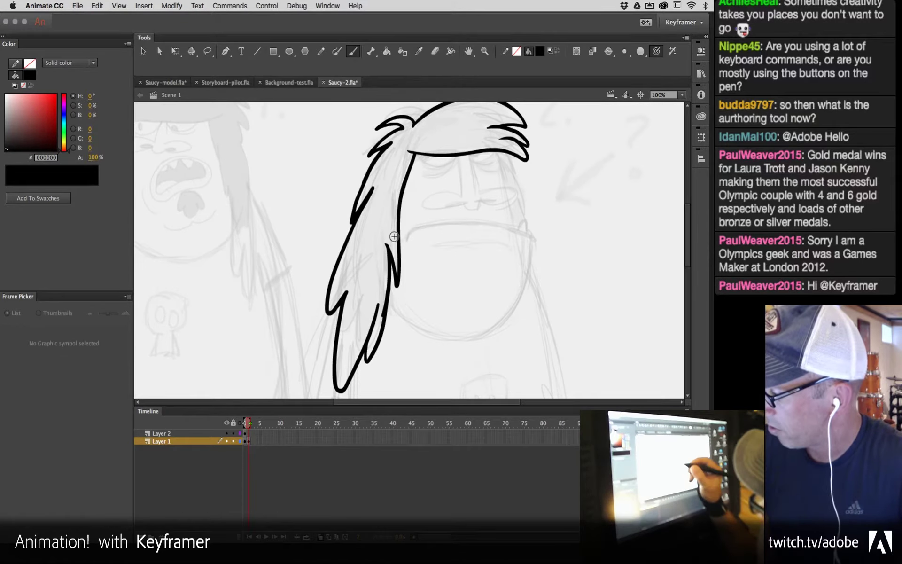
Step: Smooth the segment of the hair lock's inner edge where the re-inked stroke joins the older line
key(super+equal)
key(v)
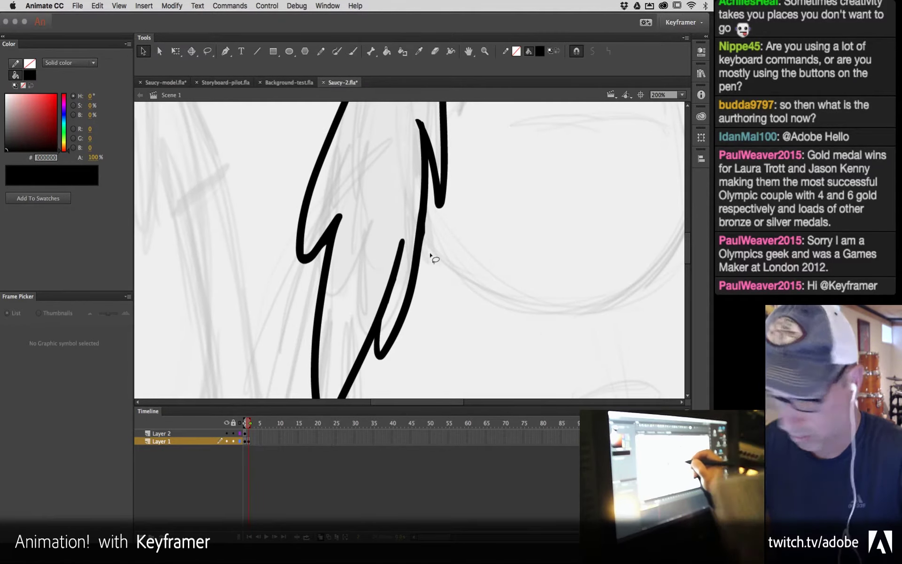
click(424, 237)
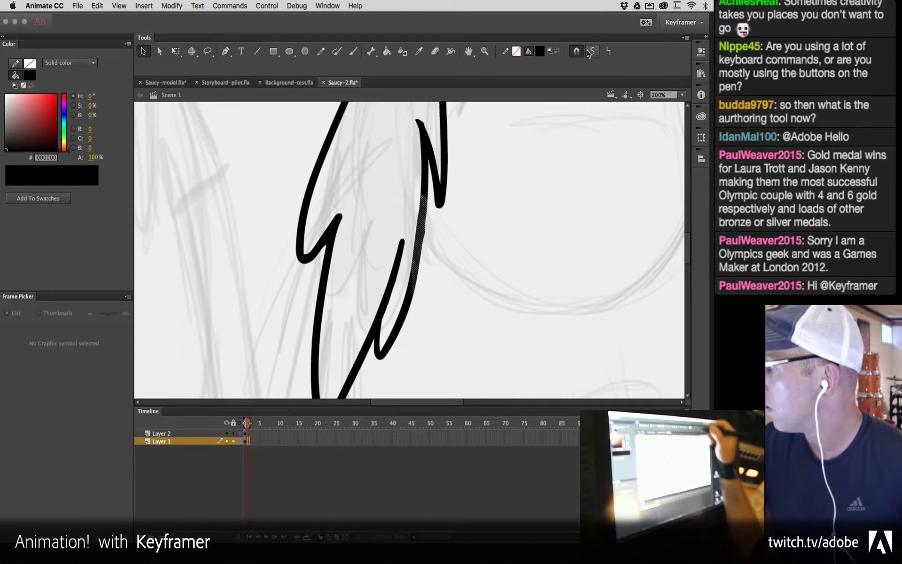
click(447, 271)
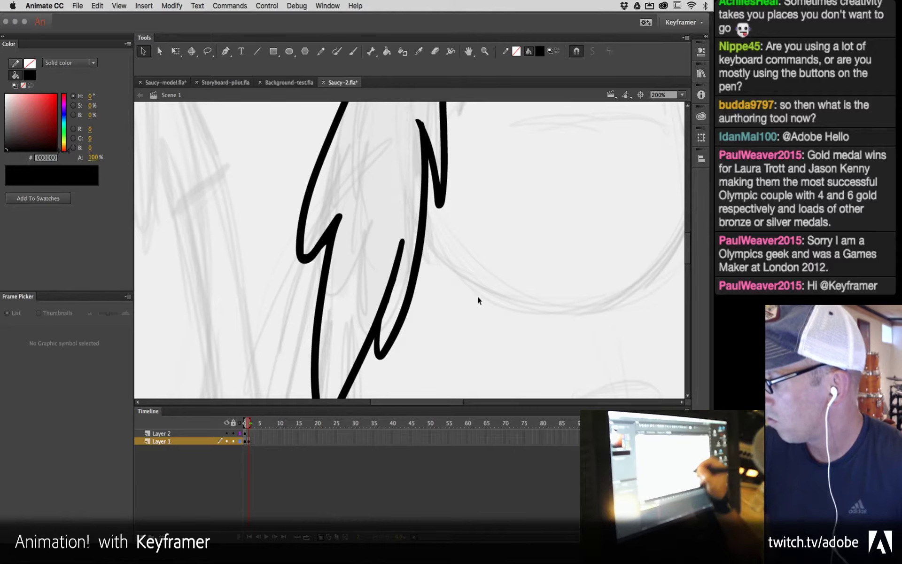
Step: Ink the second character's mouth line, the small bump at its corner, and the jaw curve round to the chin
key(super+1)
scroll(579, 292, up, 5)
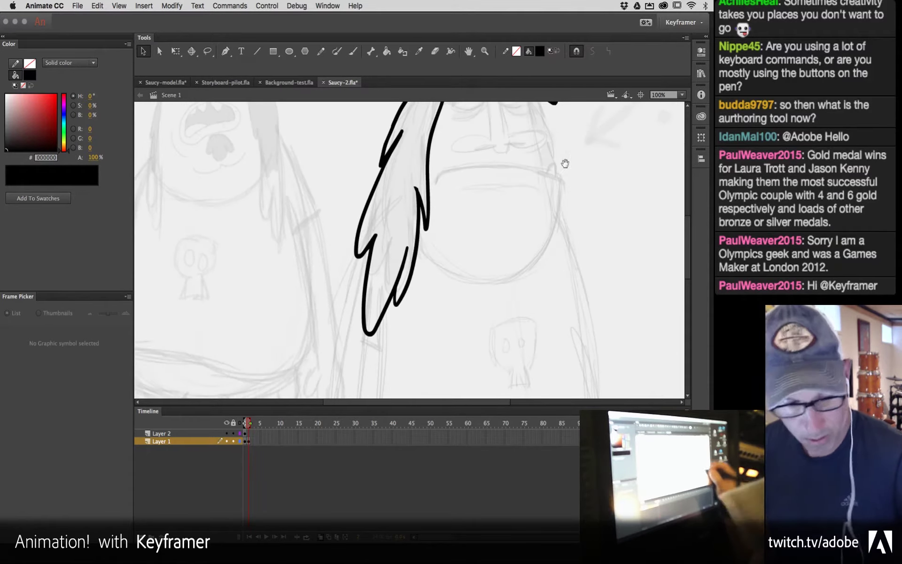
scroll(520, 251, right, 3)
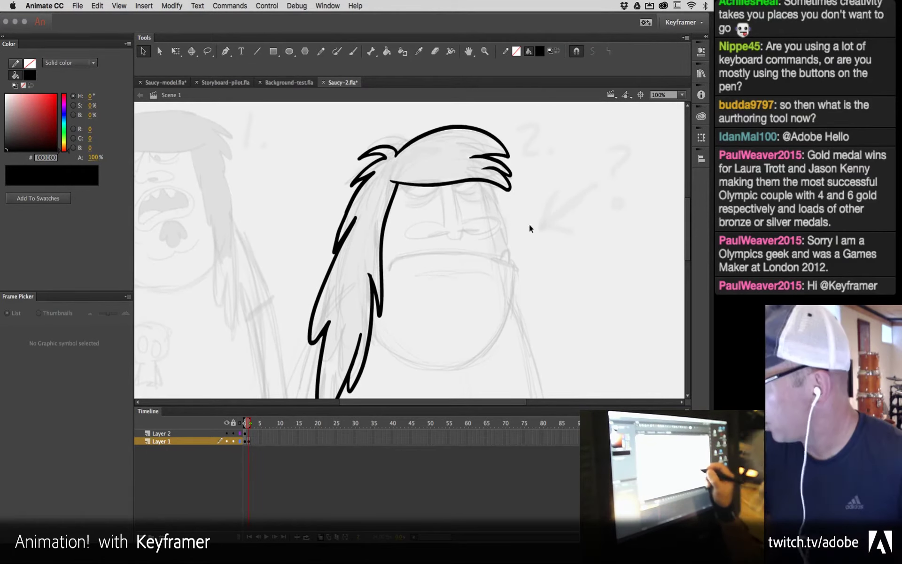
key(b)
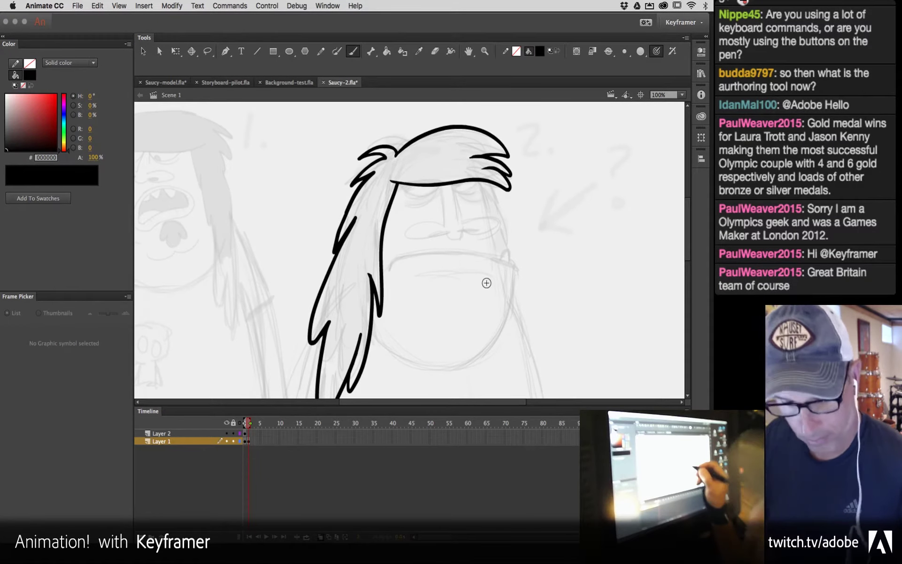
scroll(516, 262, left, 3)
scroll(515, 262, down, 1)
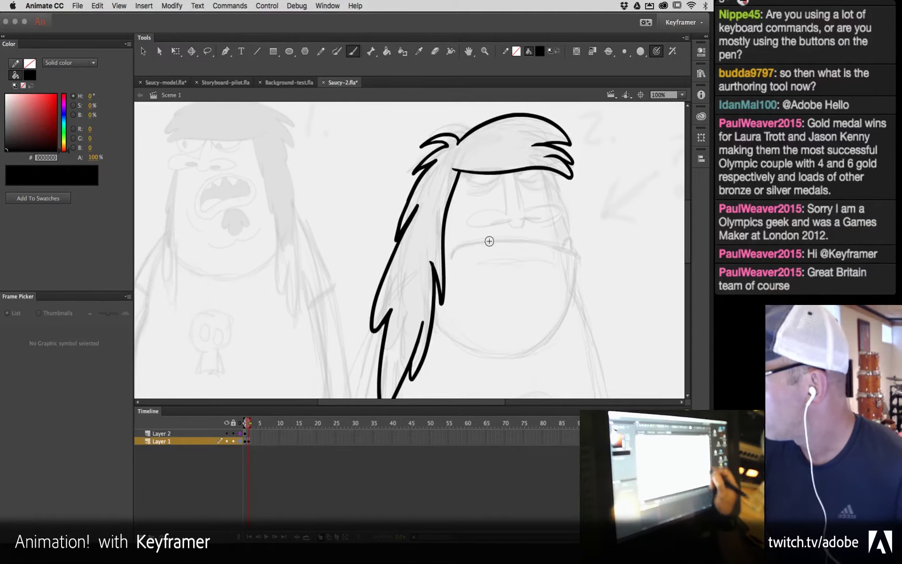
mouse_move(477, 242)
mouse_down()
mouse_move(575, 249)
mouse_move(576, 289)
mouse_move(489, 357)
mouse_move(453, 341)
mouse_up()
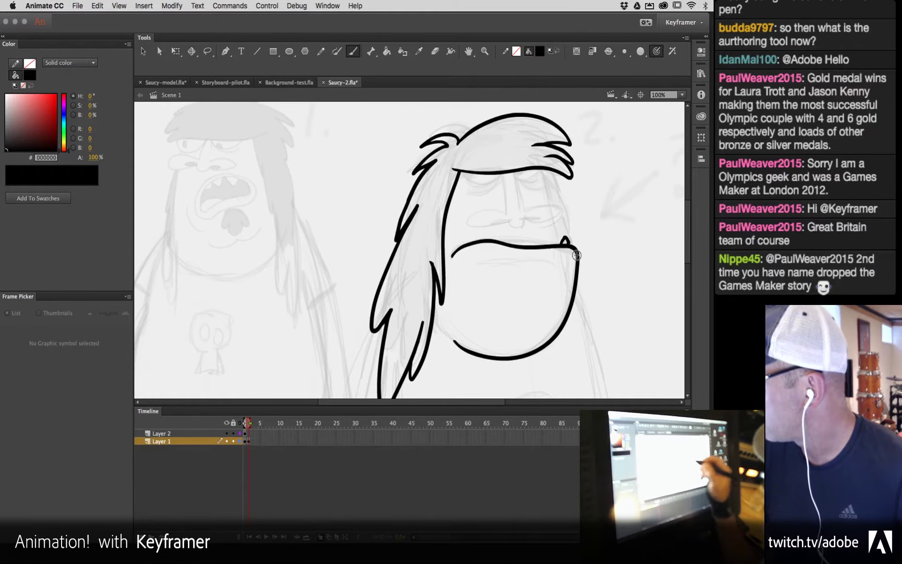
Step: Try inking the second character's face edge from fringe to mouth and the first character's open mouth, undoing both strokes
drag(541, 168, 556, 249)
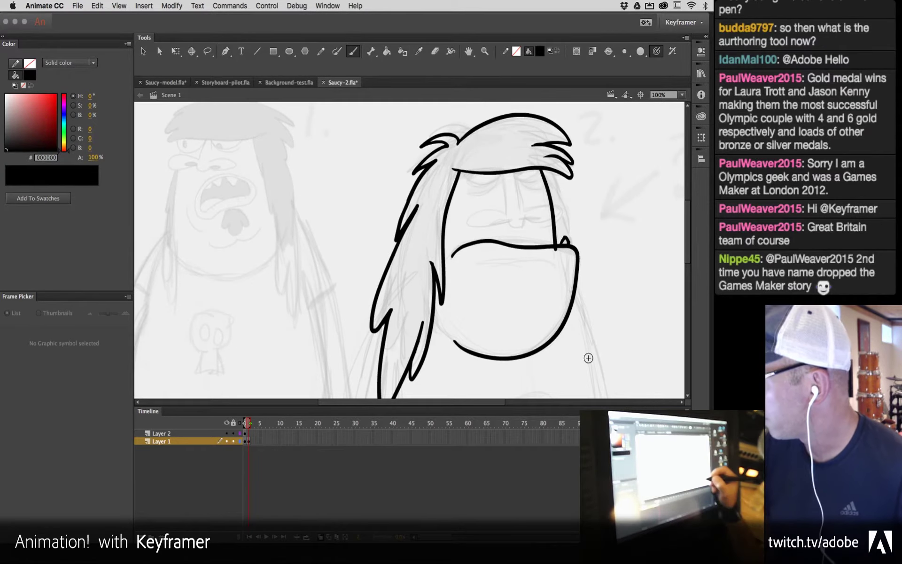
key(ctrl+z)
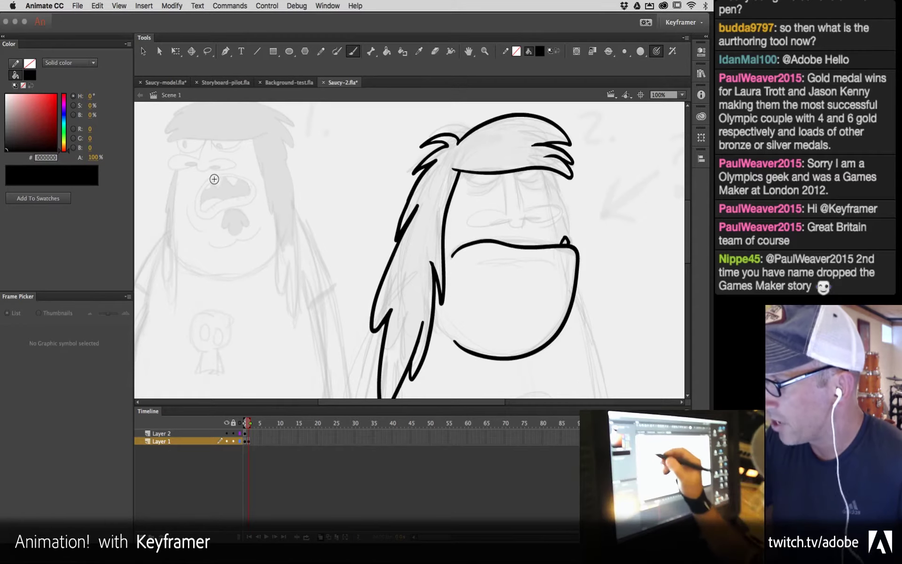
mouse_move(249, 180)
mouse_down()
mouse_move(218, 171)
mouse_move(196, 190)
mouse_move(195, 216)
mouse_move(210, 221)
mouse_move(246, 205)
mouse_up()
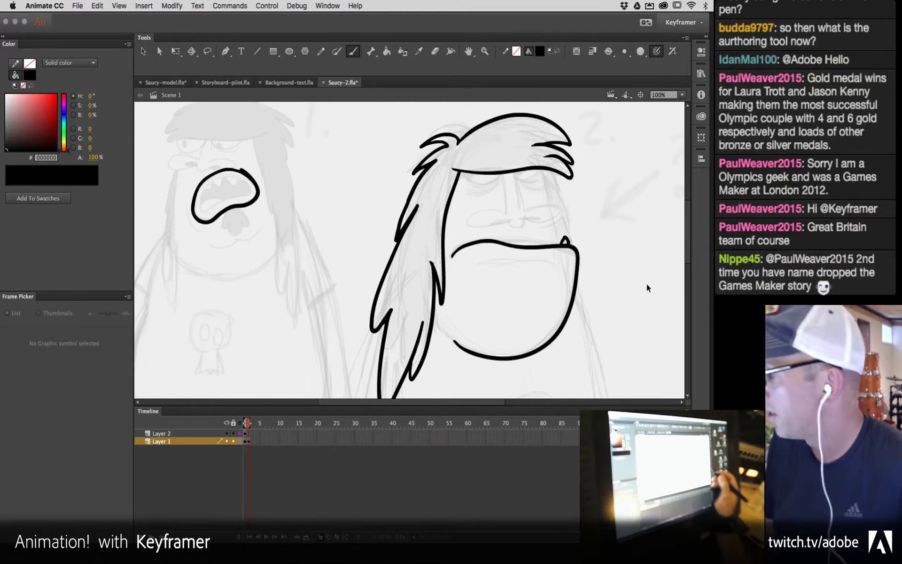
key(ctrl+z)
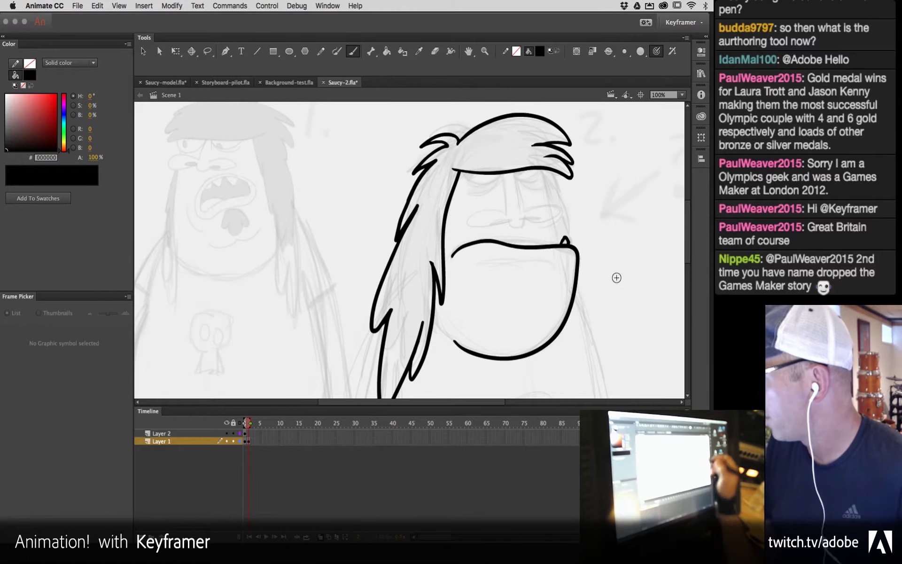
super+click(568, 283)
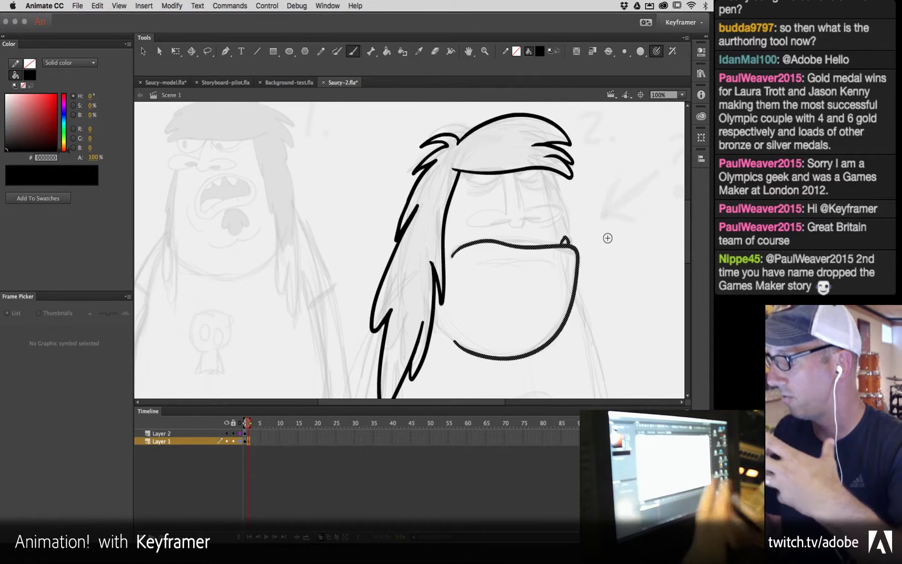
key(v)
click(606, 299)
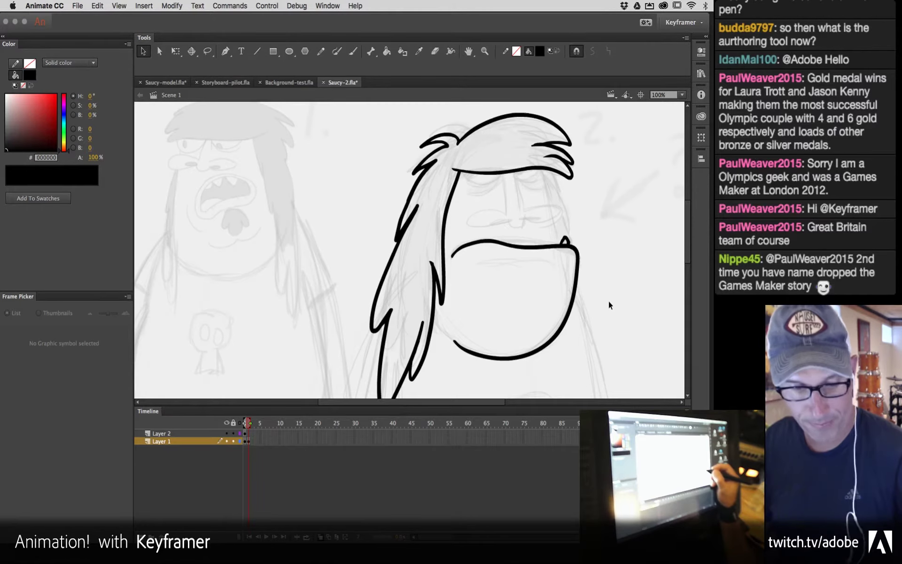
Step: Ink the remaining jaw curve of the second character from inside the hair lock down to the chin line
key(b)
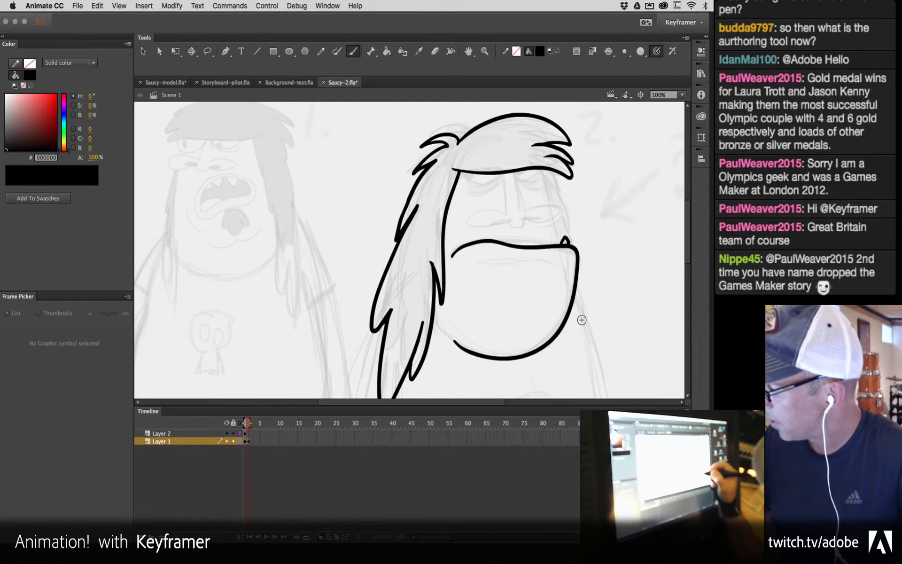
scroll(562, 277, down, 3)
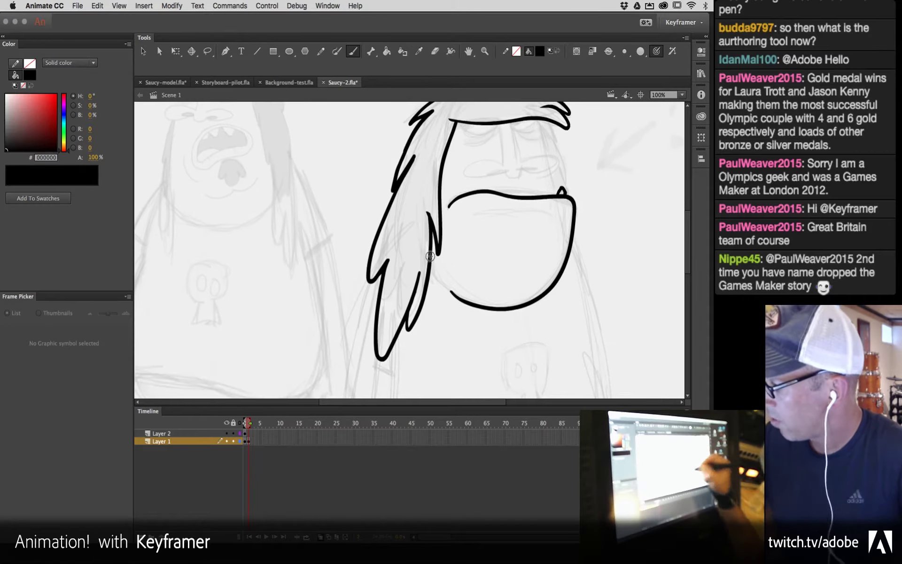
drag(413, 233, 442, 284)
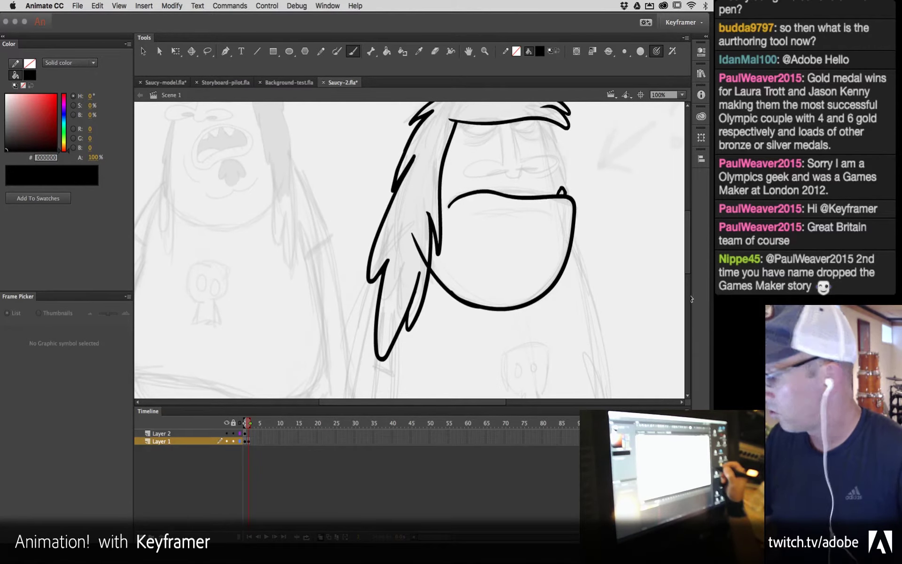
Step: Ink the second character's nose bridge and nostrils, and the scowling half-lidded eyes under the fringe
scroll(562, 148, down, 5)
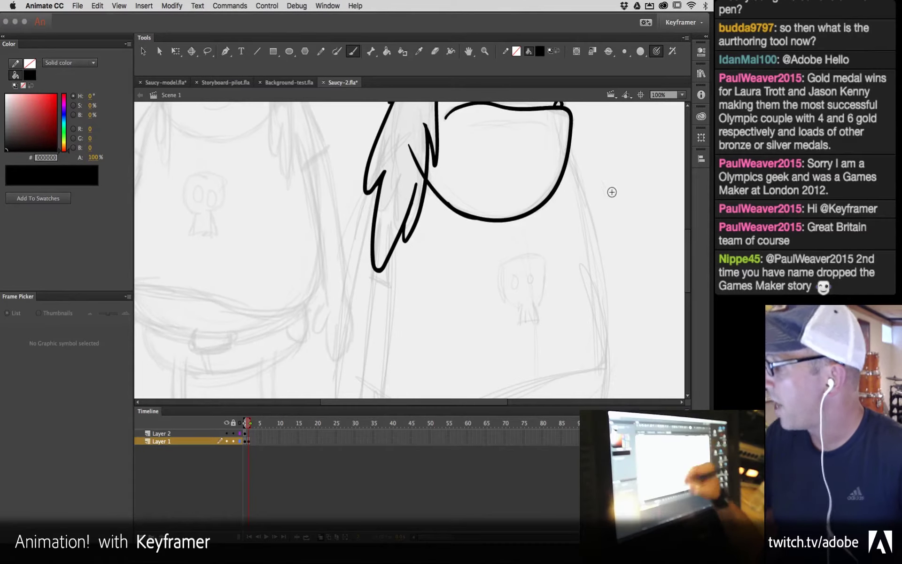
drag(582, 145, 576, 263)
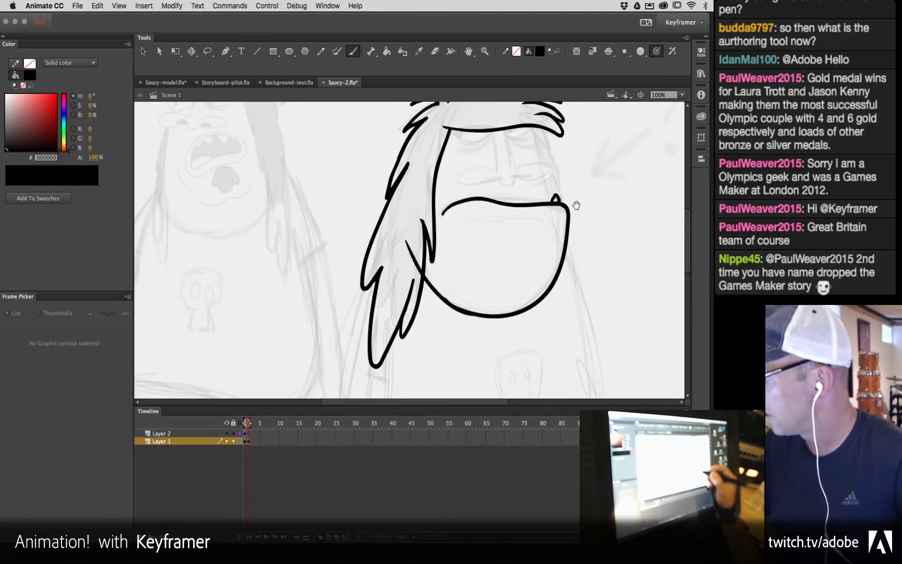
drag(580, 203, 582, 296)
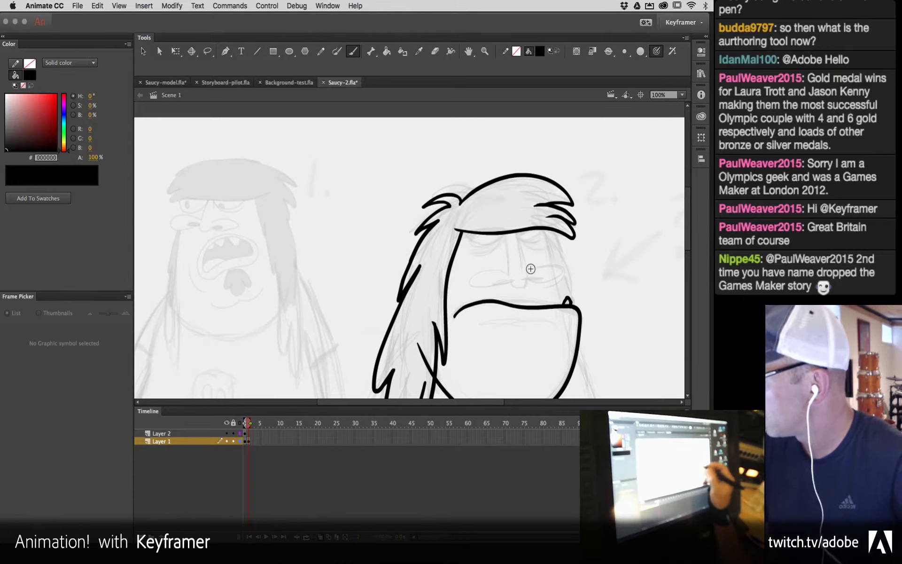
drag(515, 233, 528, 272)
drag(503, 225, 508, 271)
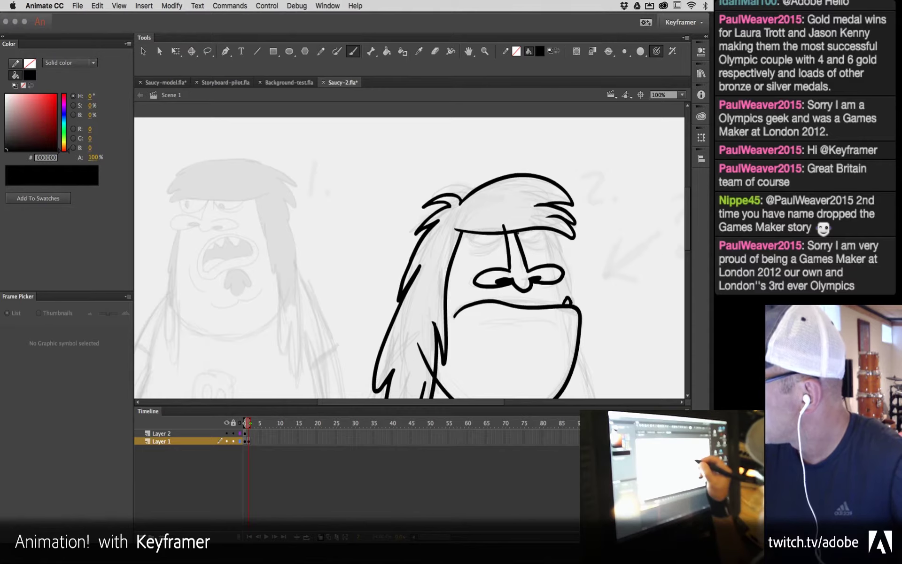
drag(518, 233, 547, 240)
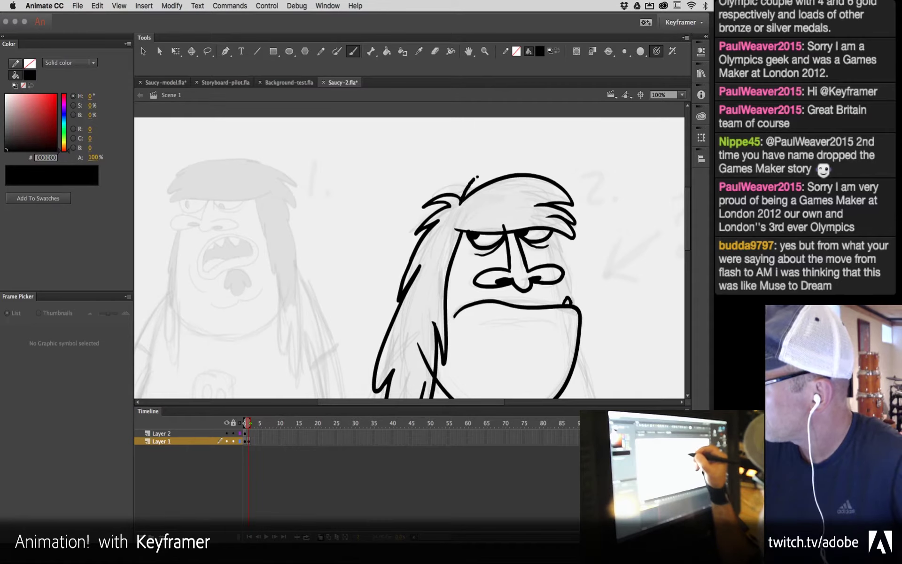
Step: Ink the far edge of the face from fringe to mouth and the long hair strands hanging behind it
mouse_move(580, 295)
mouse_down()
mouse_move(512, 178)
mouse_move(545, 219)
mouse_move(539, 236)
mouse_up()
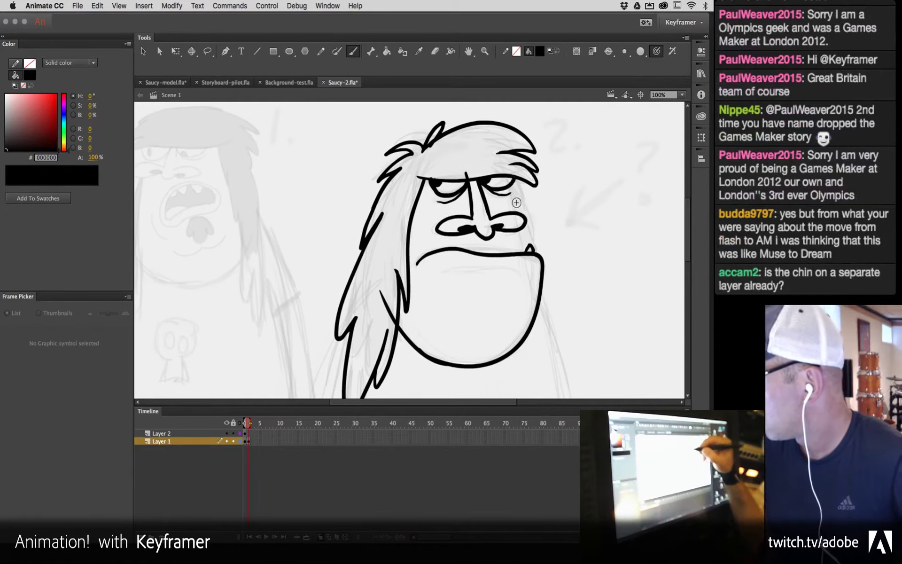
drag(512, 185, 523, 271)
key(ctrl+z)
drag(512, 184, 531, 291)
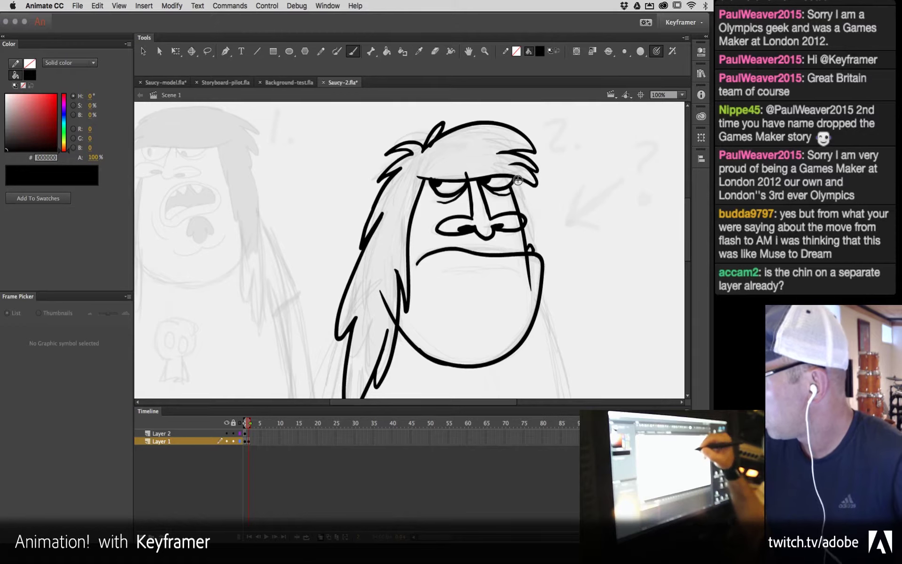
mouse_move(521, 182)
mouse_down()
mouse_move(544, 231)
mouse_move(555, 343)
mouse_up()
Step: Ink the short lower-lip line and the teeth along the second character's mouth
scroll(525, 215, down, 3)
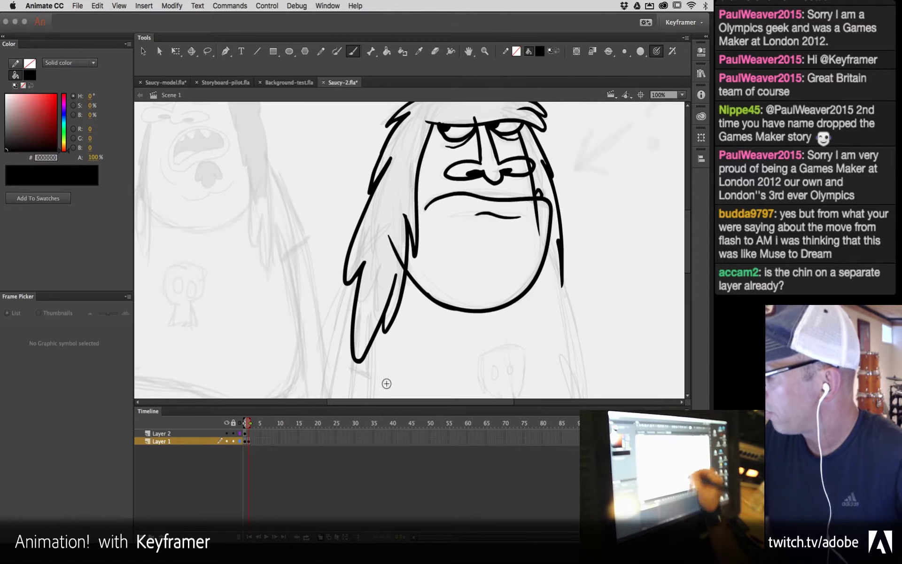
drag(502, 268, 543, 312)
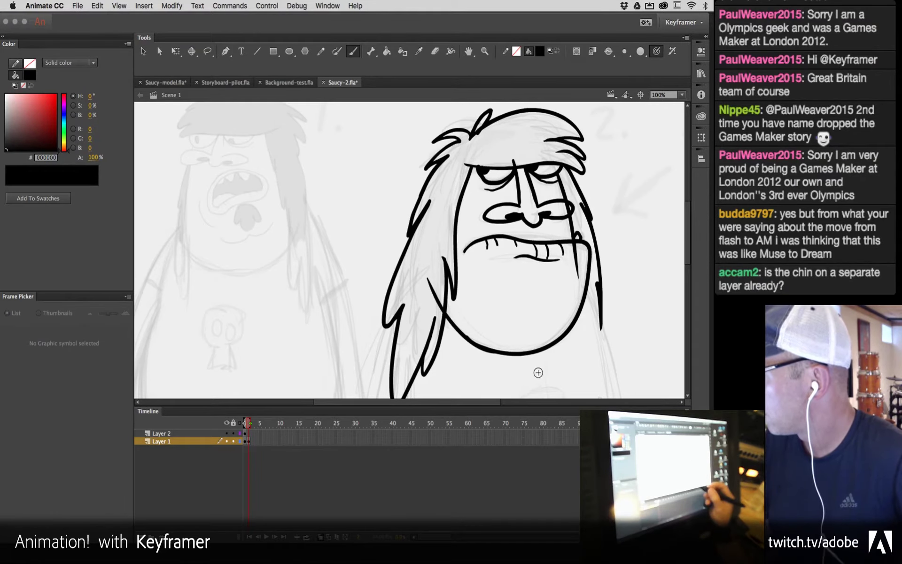
Step: Ink the second character's far torso side, the belly's lower curve and the rounded hips beneath it
mouse_move(561, 327)
mouse_down()
mouse_move(554, 193)
mouse_move(479, 155)
mouse_up()
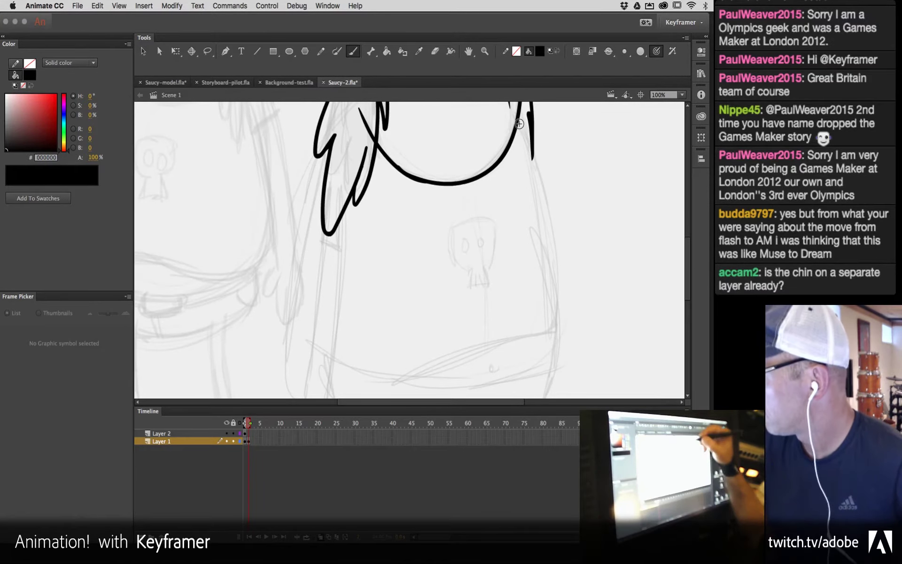
mouse_move(519, 115)
mouse_down()
mouse_move(552, 227)
mouse_move(560, 317)
mouse_move(552, 380)
mouse_up()
scroll(588, 332, down, 3)
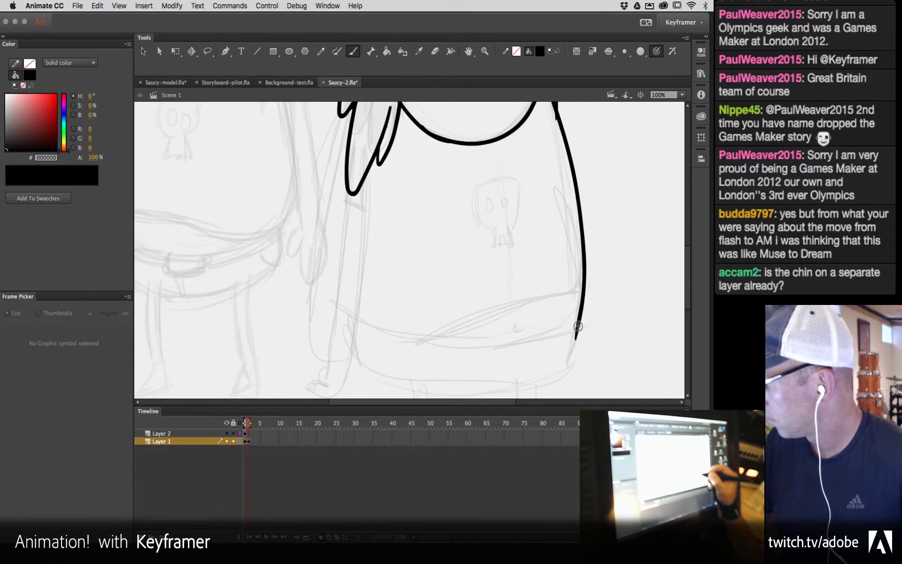
mouse_move(574, 337)
mouse_down()
mouse_move(548, 346)
mouse_move(407, 345)
mouse_move(348, 312)
mouse_up()
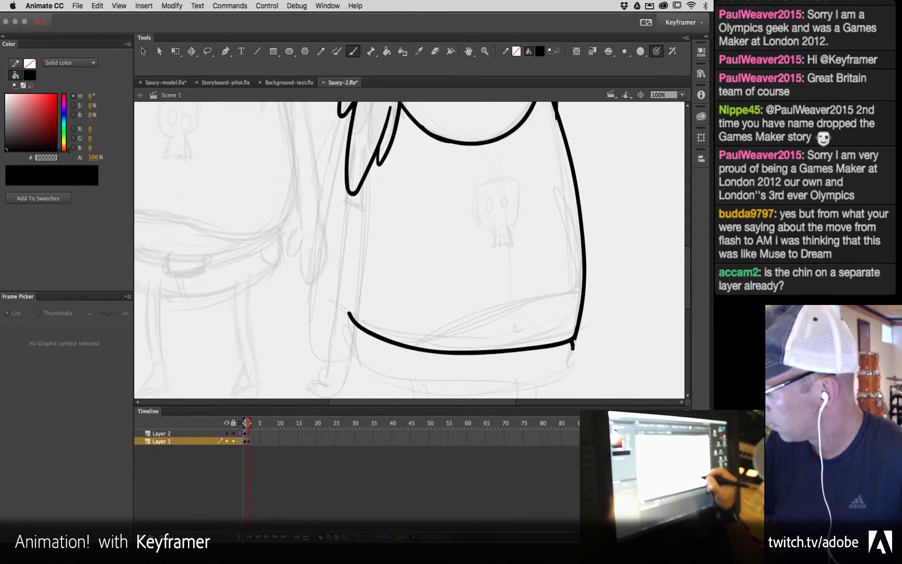
mouse_move(562, 383)
mouse_down()
mouse_move(536, 393)
mouse_move(407, 396)
mouse_move(362, 367)
mouse_move(362, 336)
mouse_up()
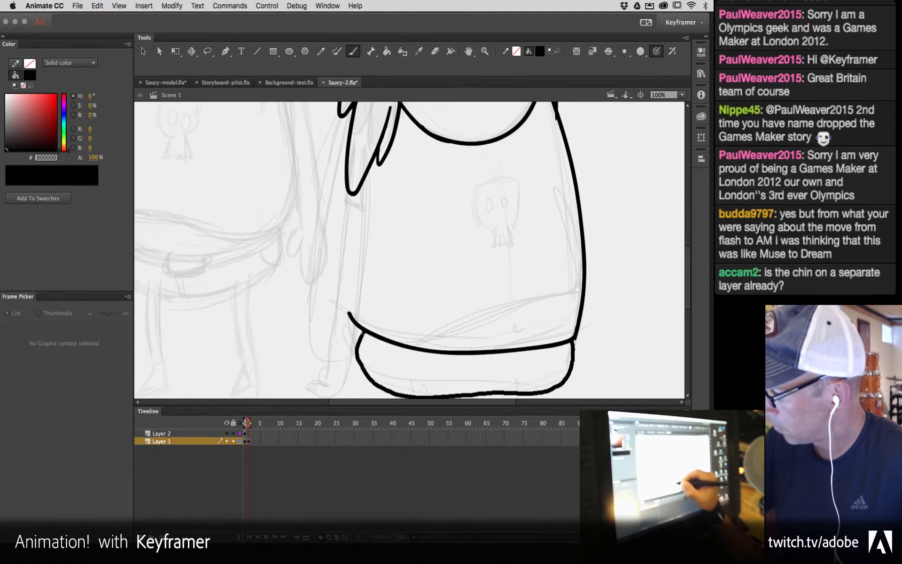
Step: Ink the shirt's hem as a curve rising across the belly, with a small navel mark below it
mouse_move(558, 360)
mouse_down()
mouse_move(563, 305)
mouse_move(553, 391)
mouse_up()
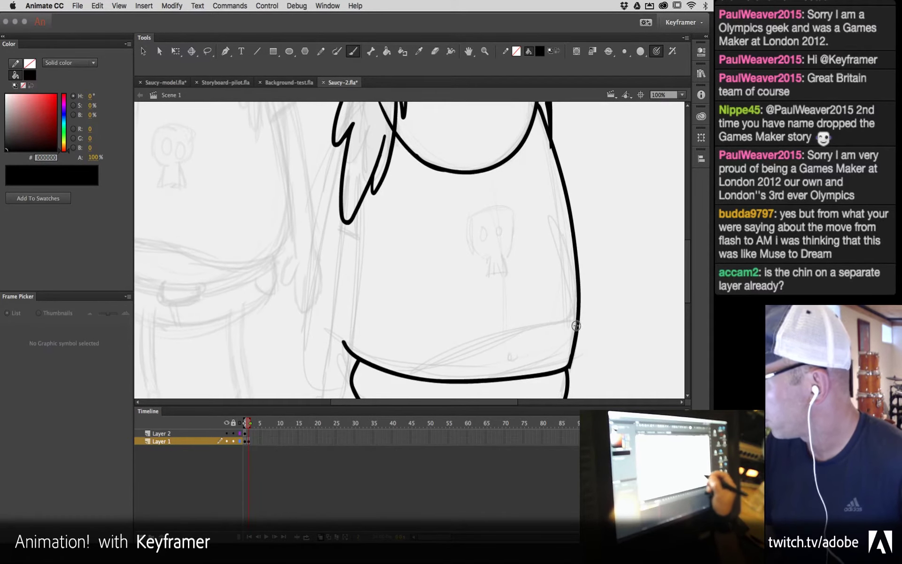
mouse_move(576, 321)
mouse_down()
mouse_move(512, 326)
mouse_move(417, 363)
mouse_up()
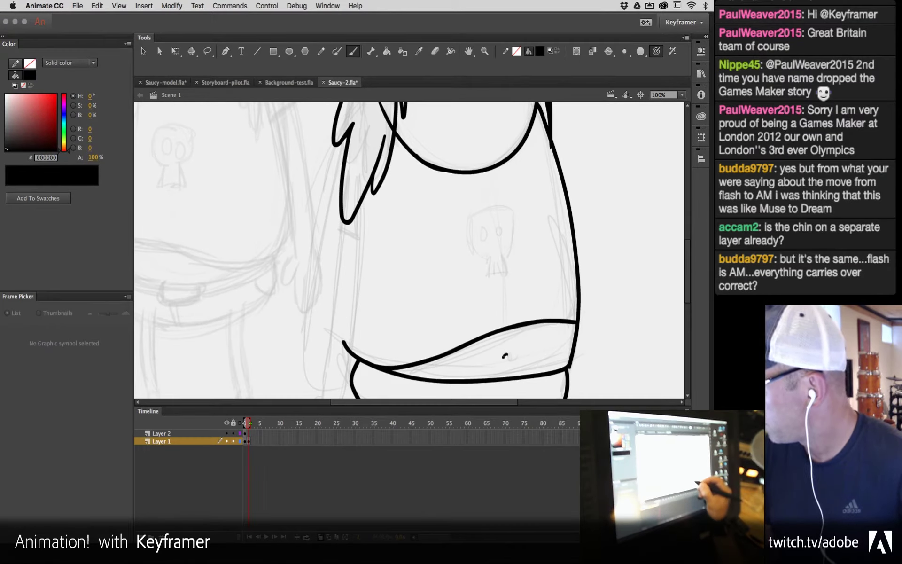
drag(567, 229, 563, 339)
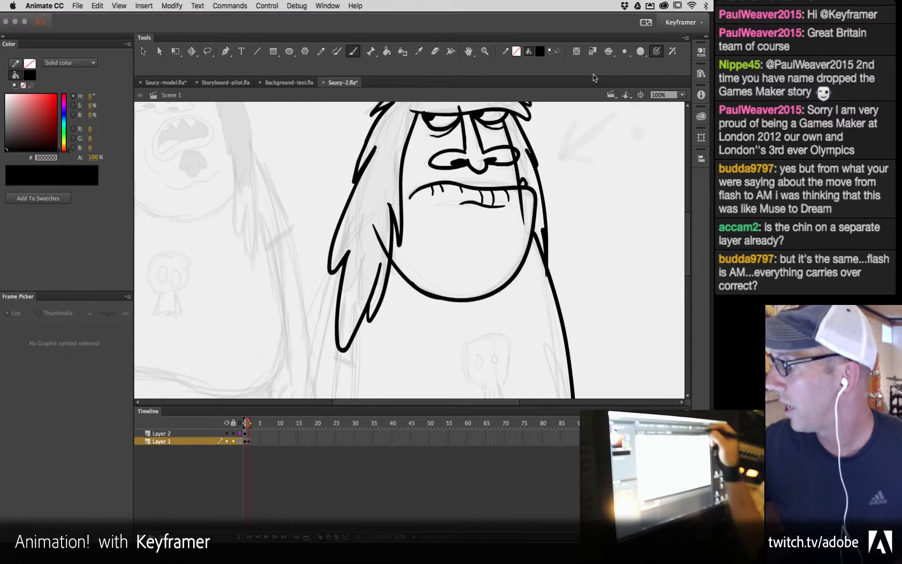
Step: Enlarge the stage area by shrinking the tools area above it, and switch to the Saucy-model.fla document
drag(593, 75, 589, 60)
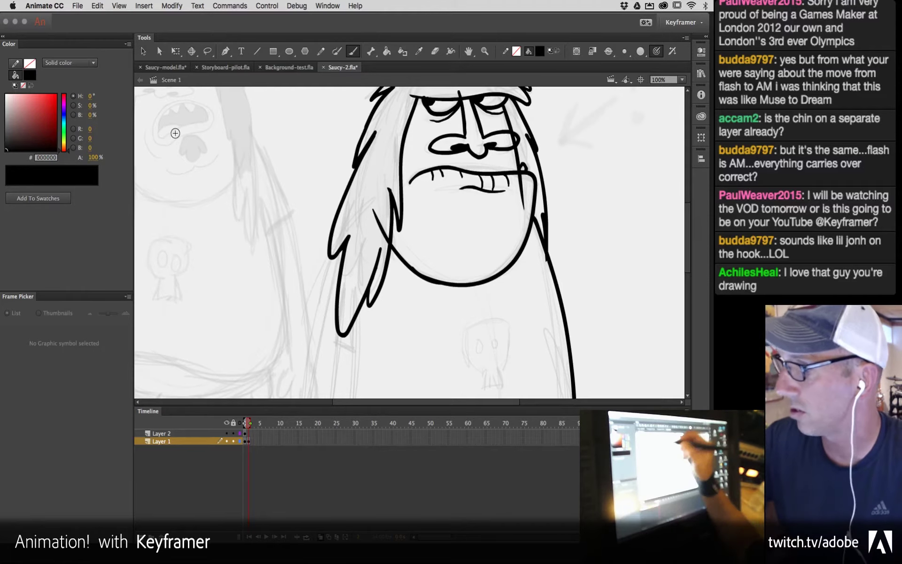
click(76, 6)
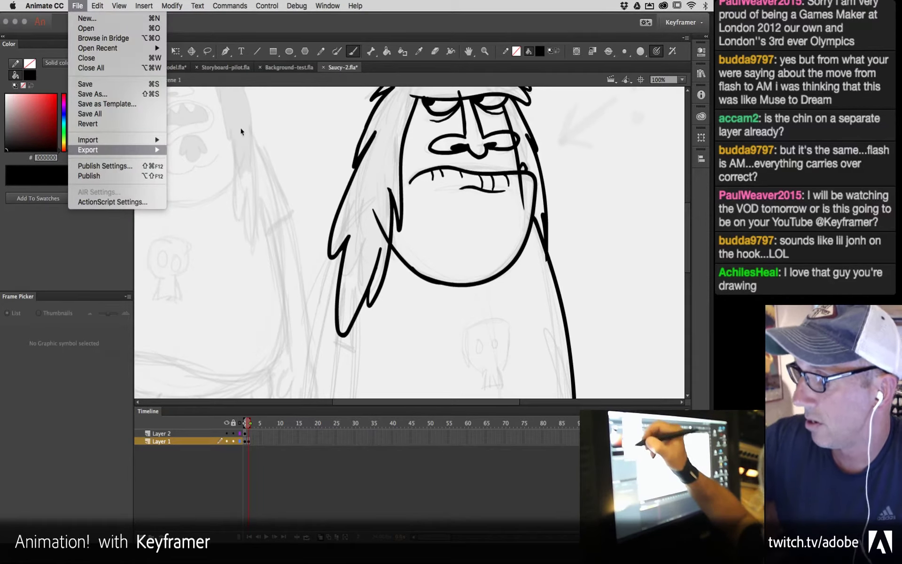
click(226, 136)
click(170, 68)
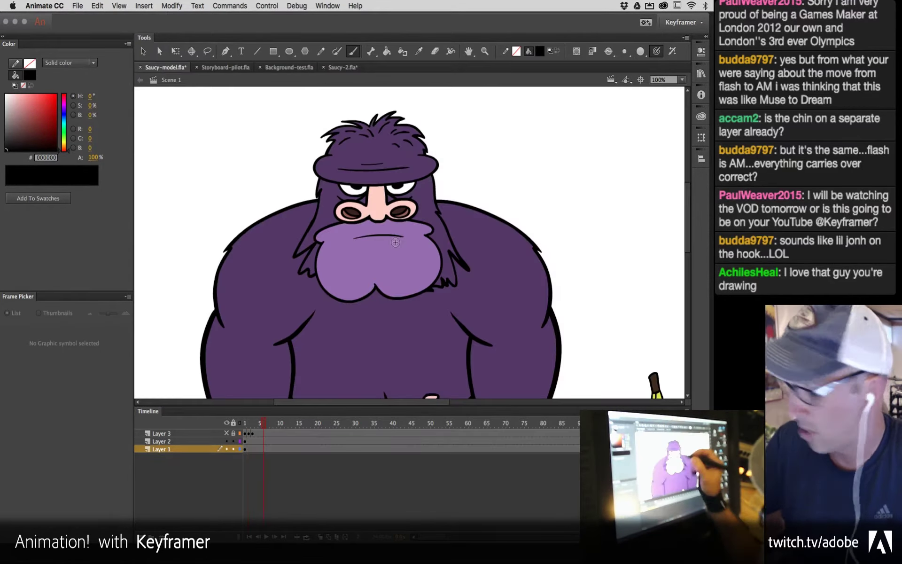
Step: Select the purple character on the stage and show its symbol frames as thumbnails
key(v)
click(417, 287)
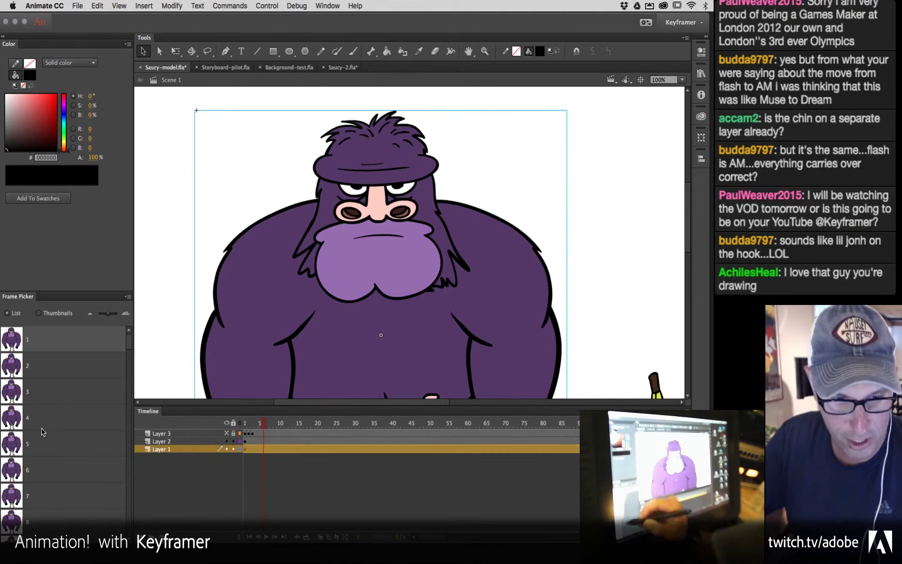
drag(109, 315, 112, 314)
click(52, 314)
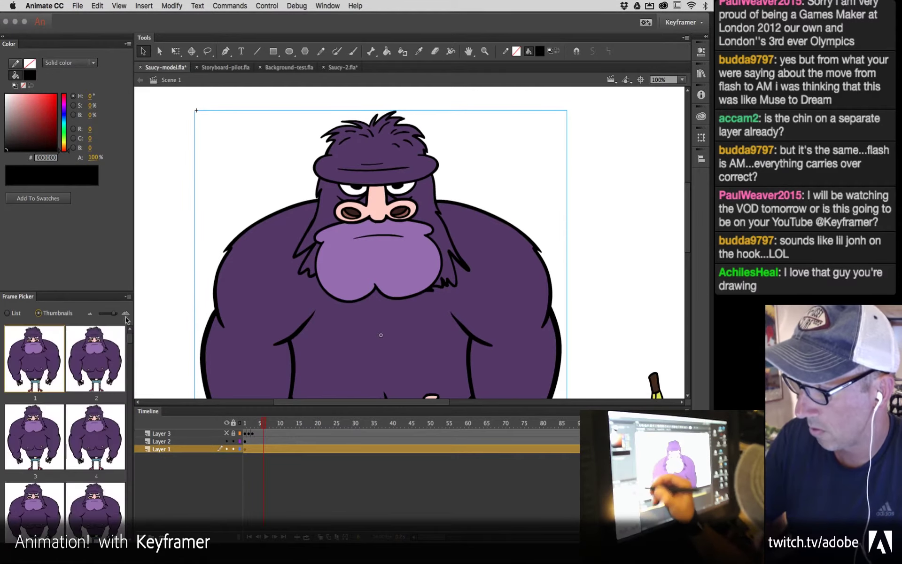
Step: Browse the frame thumbnails of the purple character to examine its poses
scroll(130, 358, down, 5)
scroll(130, 358, up, 6)
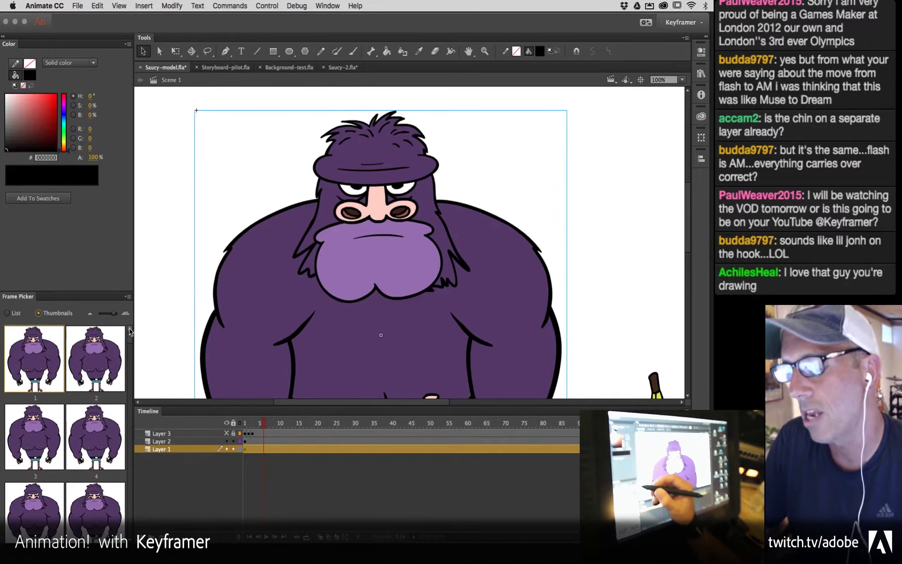
scroll(130, 341, down, 3)
scroll(131, 348, up, 3)
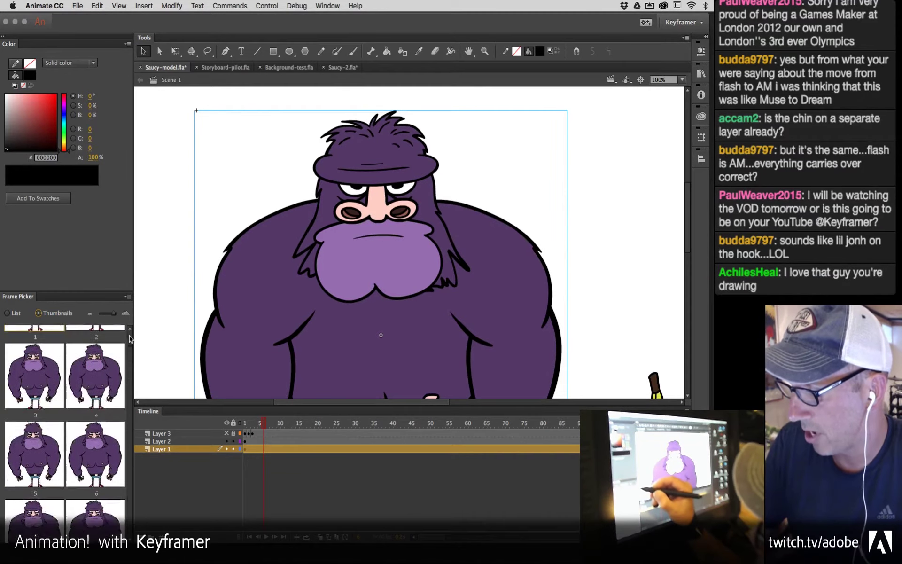
scroll(132, 343, up, 2)
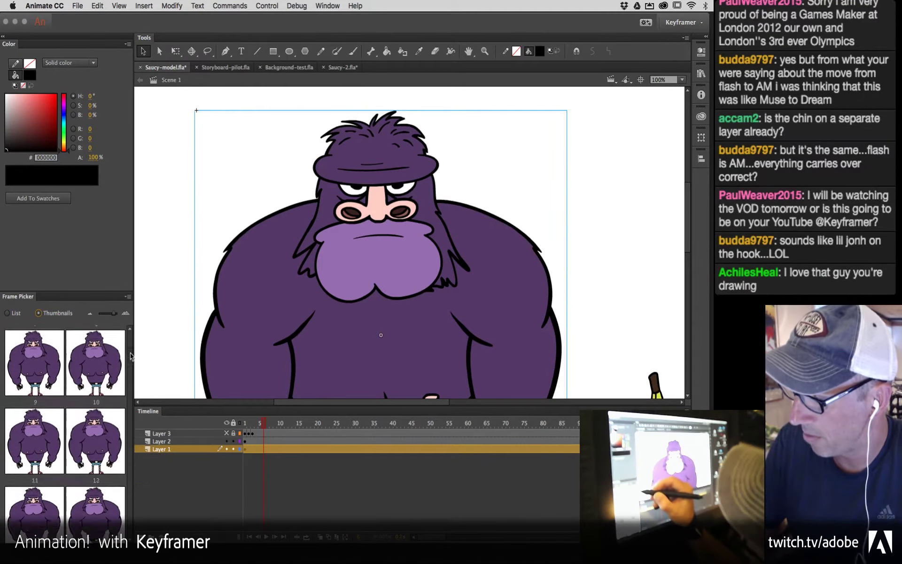
scroll(132, 343, down, 1)
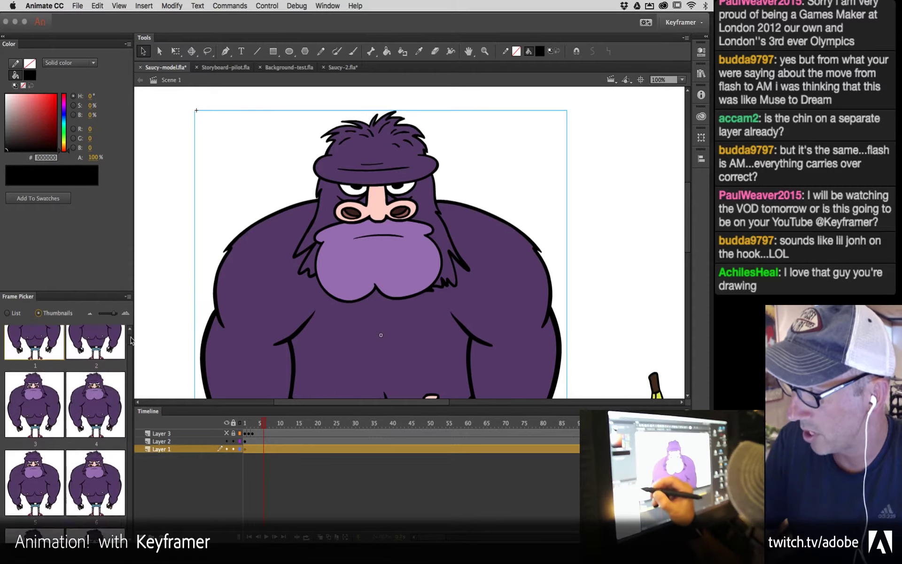
scroll(131, 343, up, 1)
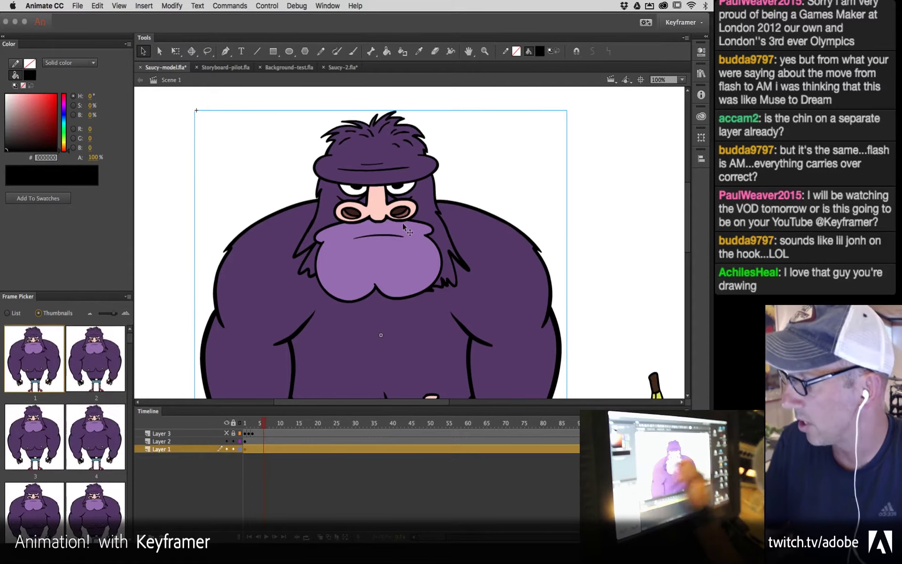
Step: Open the saucy-head symbol inside SAUCY-COMPLETE and scrub its timeline to examine the mouth shapes
double_click(406, 253)
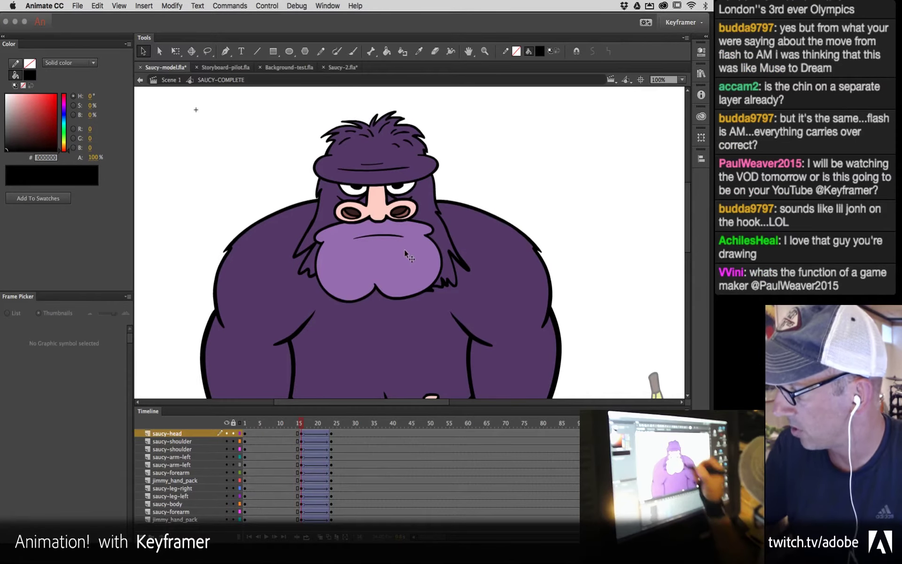
click(445, 303)
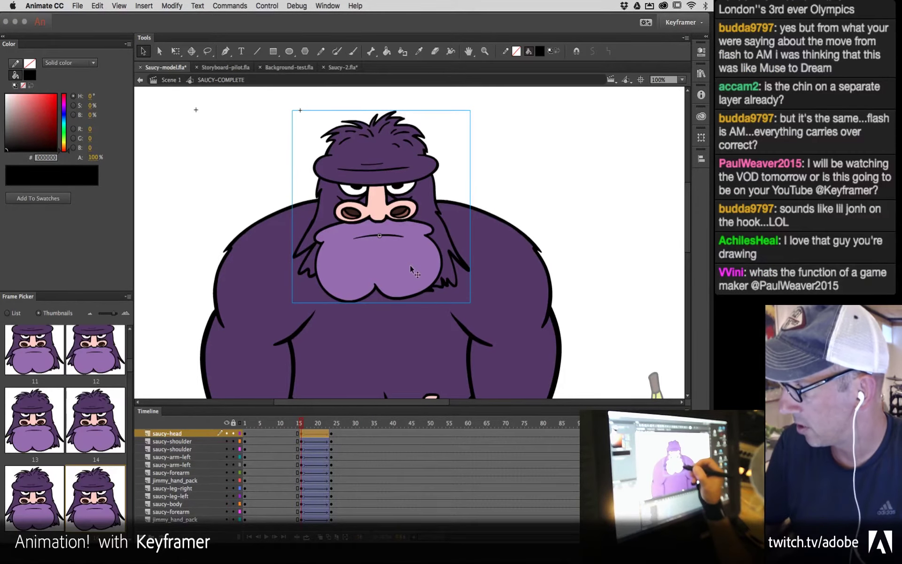
double_click(393, 256)
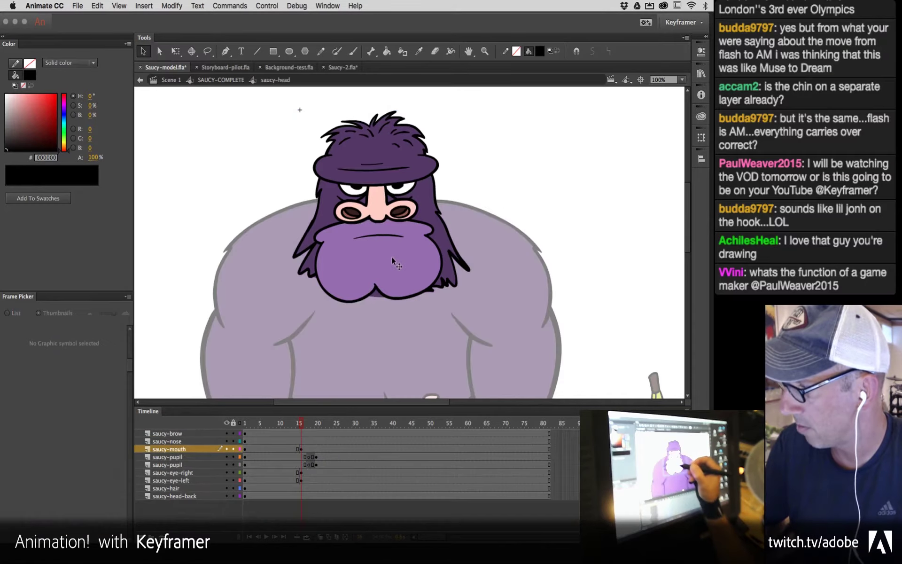
drag(277, 424, 331, 430)
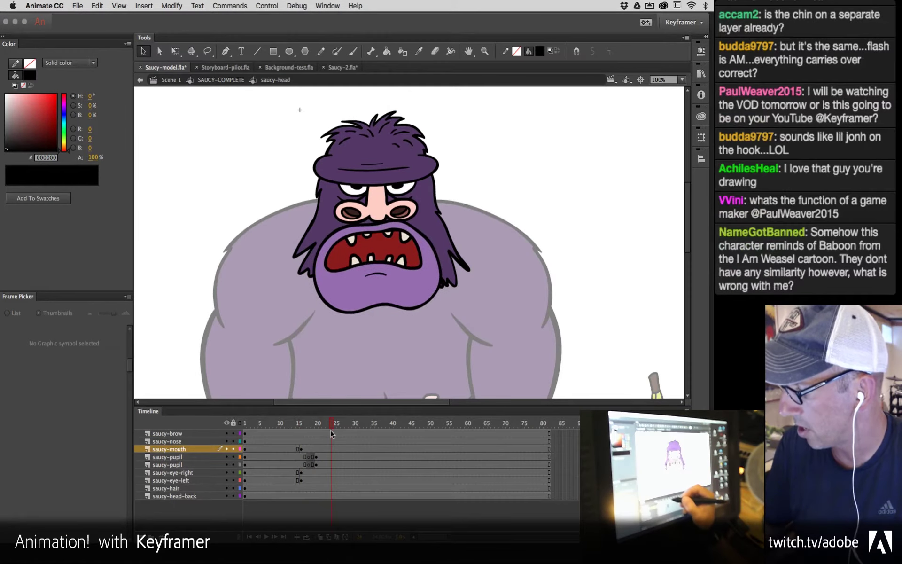
Step: Insert a keyframe around frame 28 on the saucy-mouth layer and switch the mouth to drawing 4
click(393, 280)
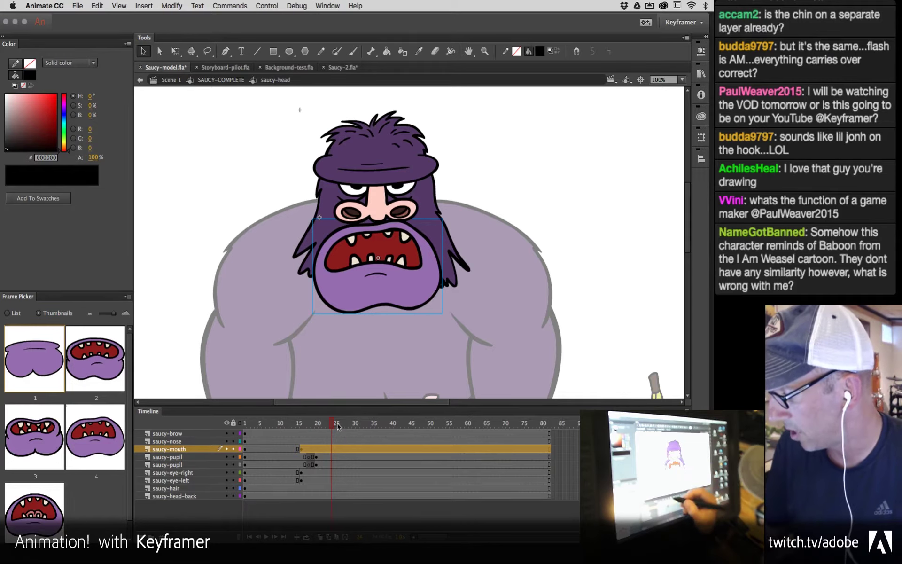
click(344, 449)
key(F6)
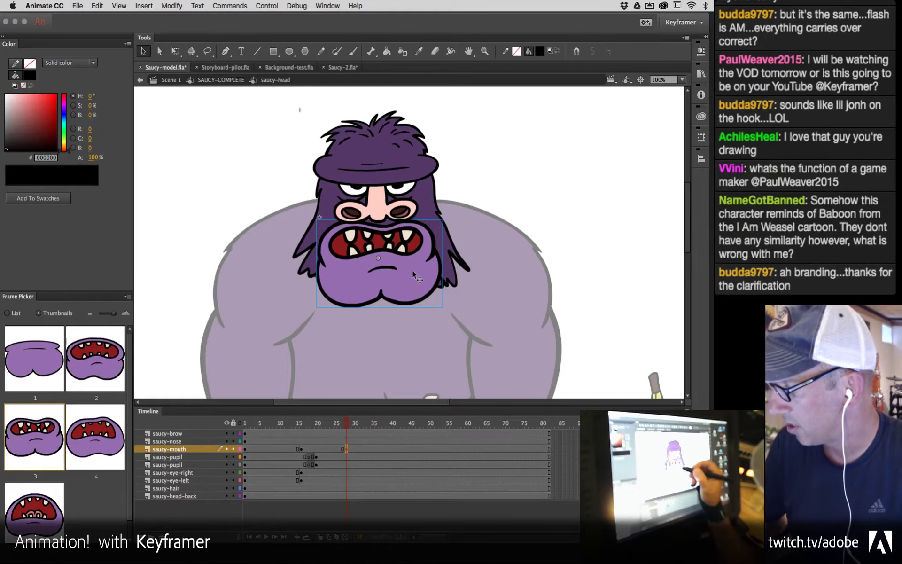
click(103, 432)
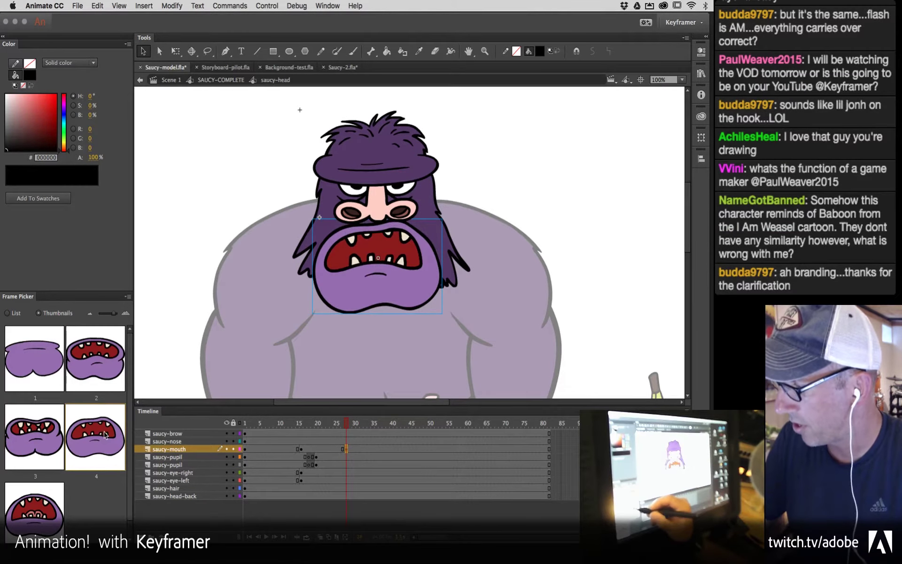
Step: Add another saucy-mouth keyframe around frame 32, set the mouth to drawing 5, and scrub the timeline to check the change
click(362, 450)
key(F6)
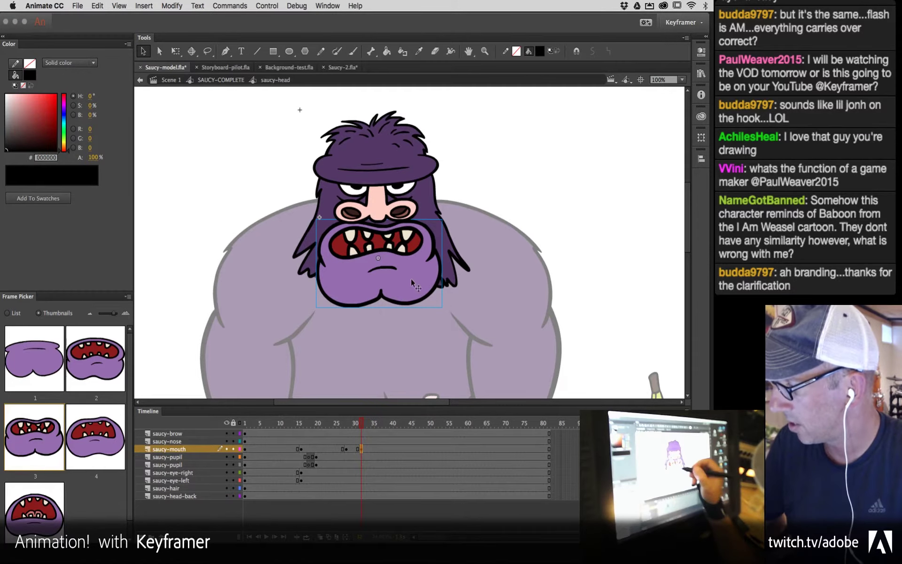
click(34, 508)
mouse_move(348, 427)
mouse_down()
mouse_move(378, 428)
mouse_move(362, 430)
mouse_move(366, 423)
mouse_up()
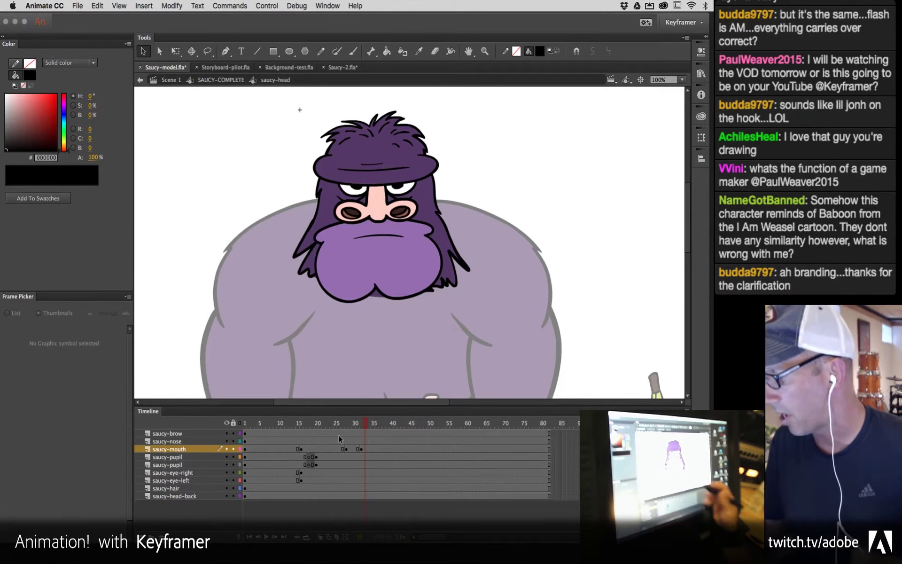
Step: Add a saucy-mouth keyframe around frame 39 and set the mouth's looping to Single Frame with first frame 5
click(389, 450)
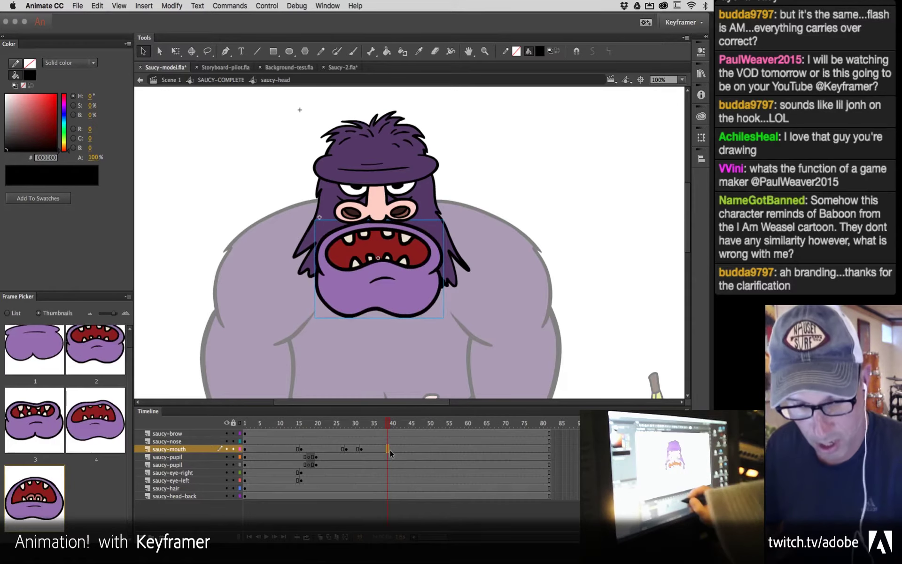
key(F6)
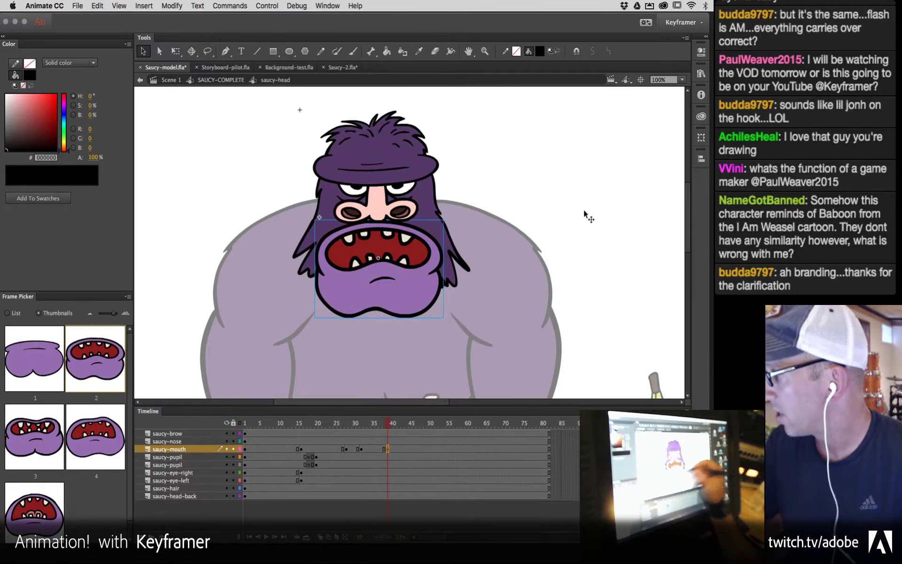
click(701, 51)
click(610, 196)
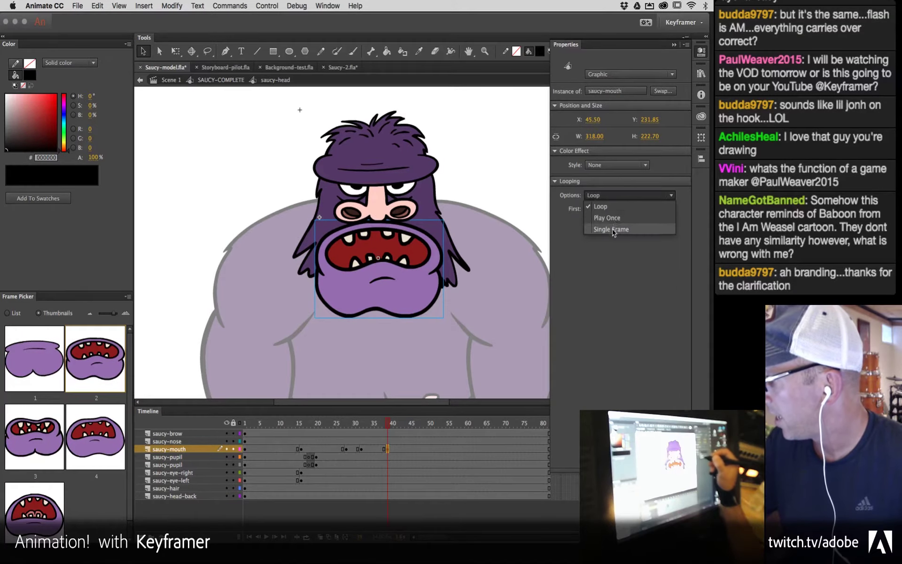
click(610, 229)
click(592, 209)
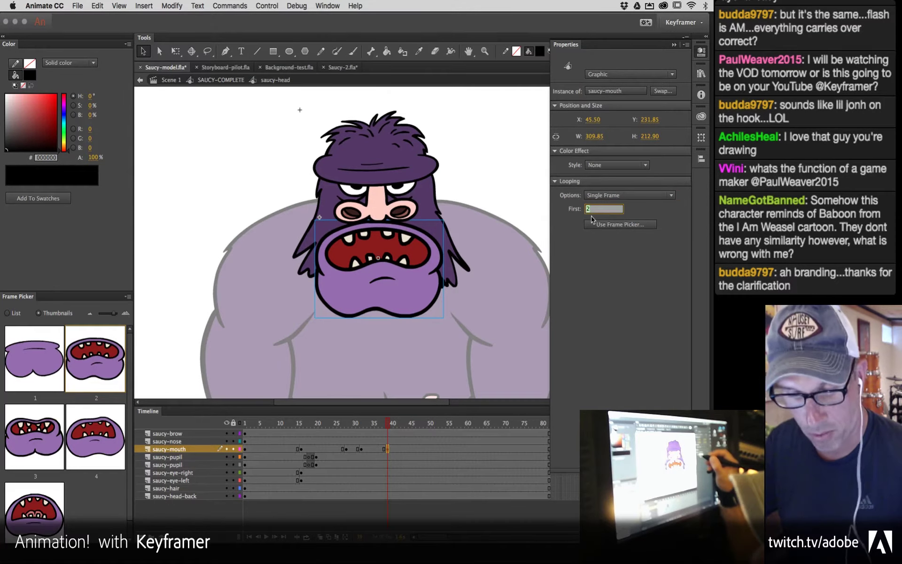
text(5)
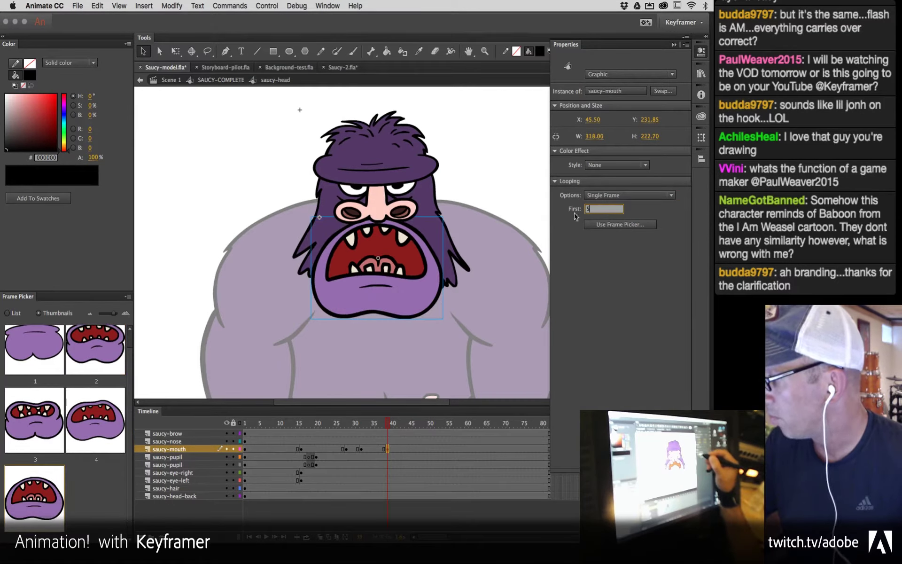
key(Return)
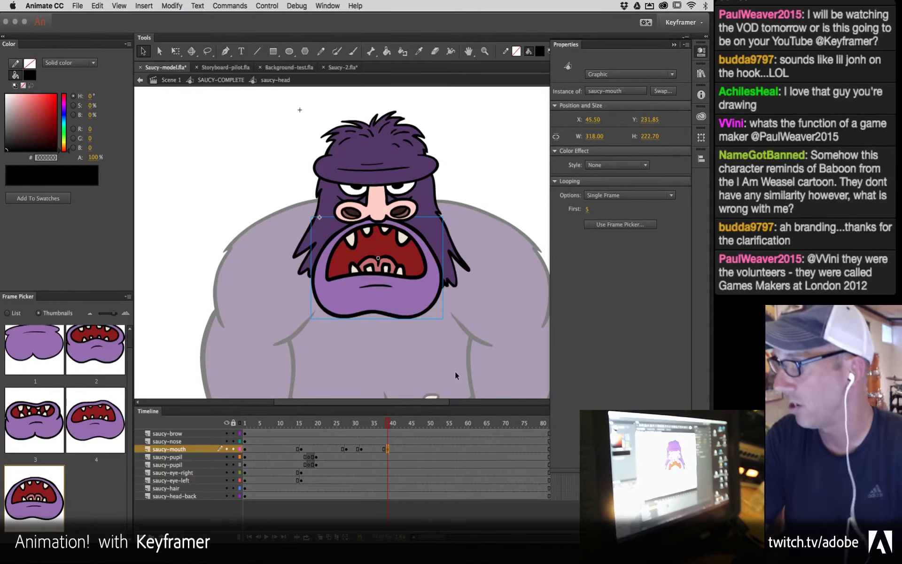
Step: Collapse the instance properties and activate the Brush tool
click(674, 44)
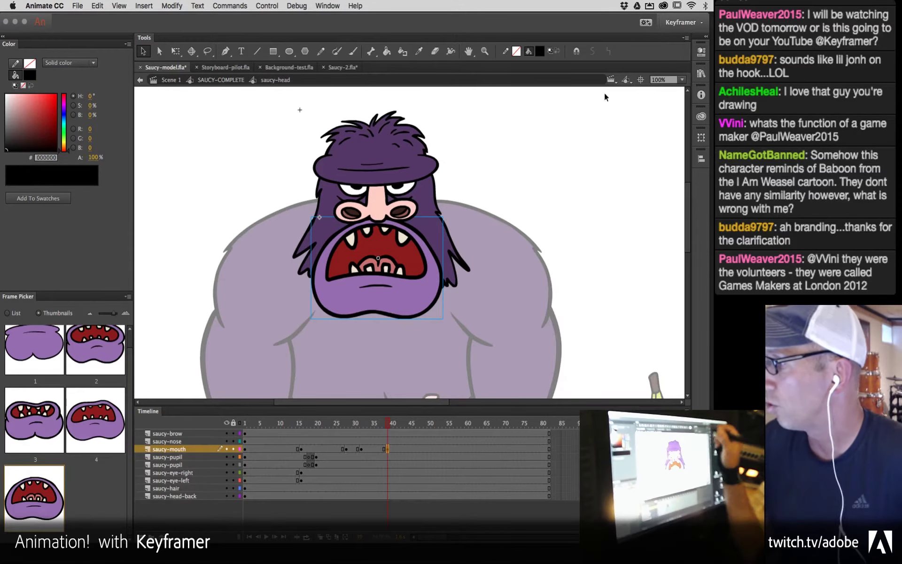
click(337, 51)
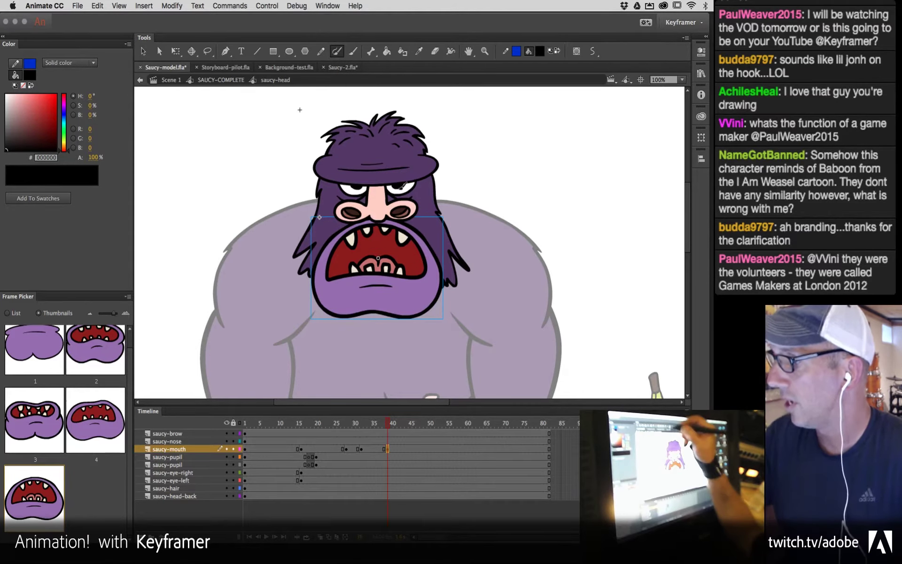
click(353, 51)
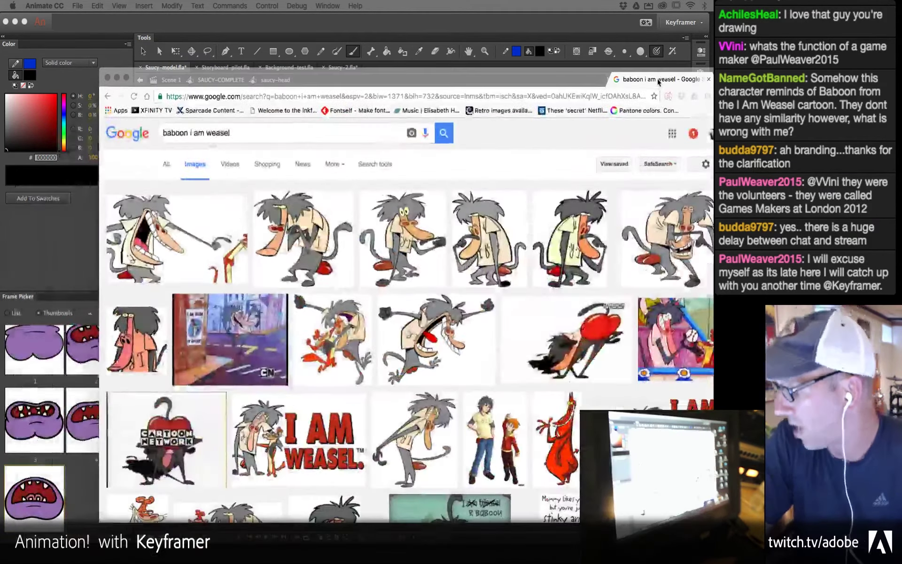
Step: Switch to the browser's image results for "baboon i am weasel" and enlarge the first picture
drag(659, 83, 648, 77)
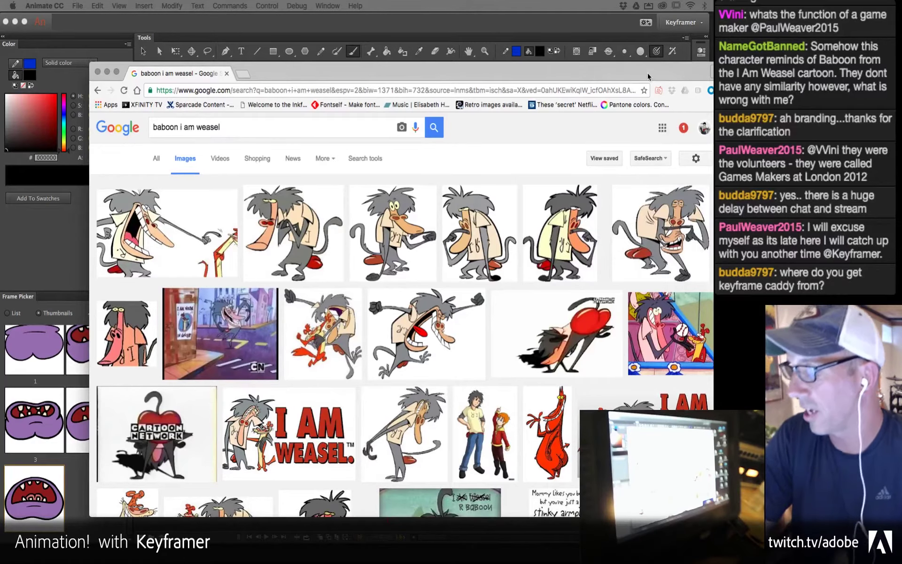
click(165, 230)
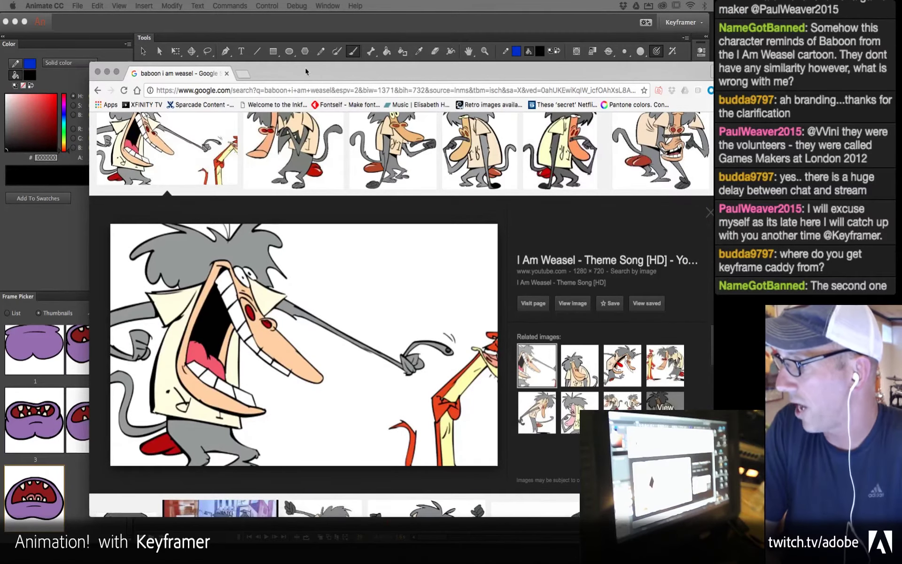
Step: Search images for "cow and chicken" in a new browser tab, enlarge the red devil picture, and put the browser away
click(242, 75)
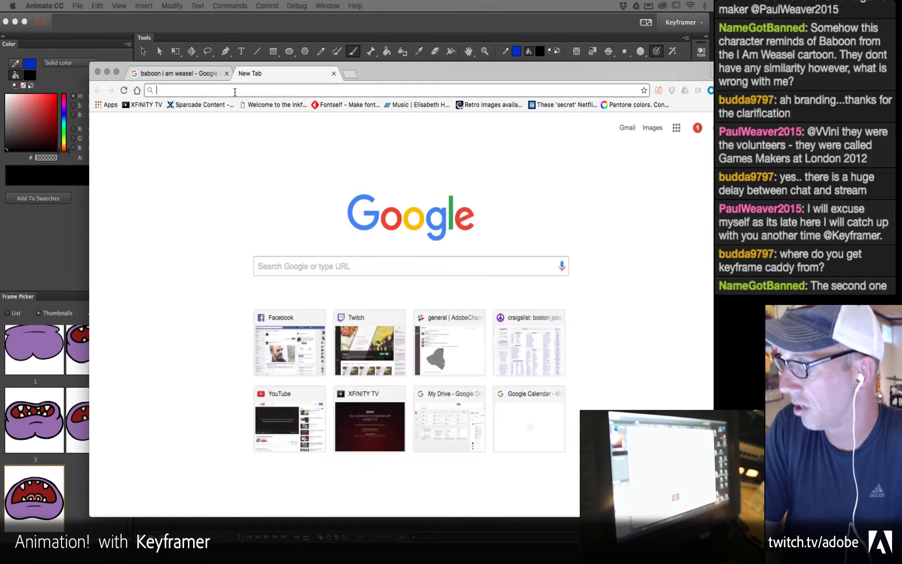
text(cow and )
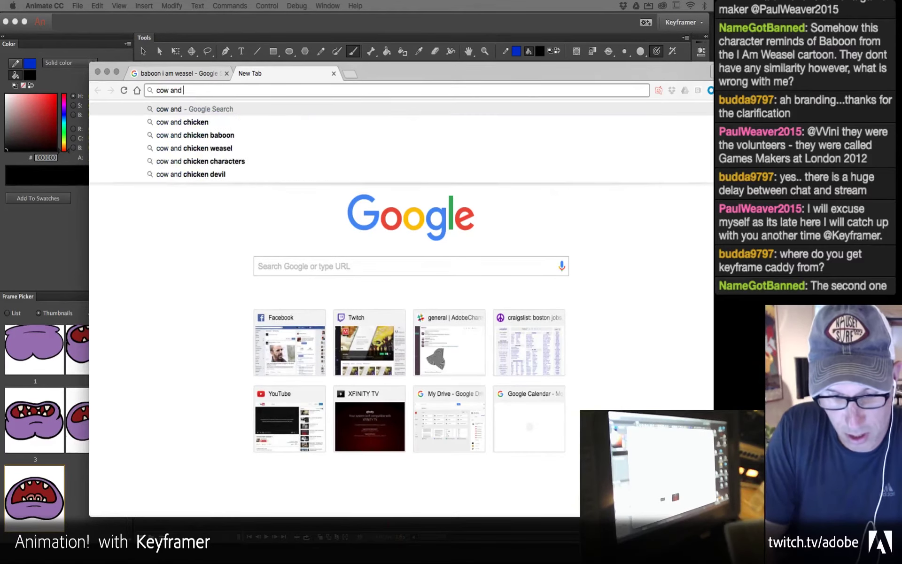
text(chicken)
key(Return)
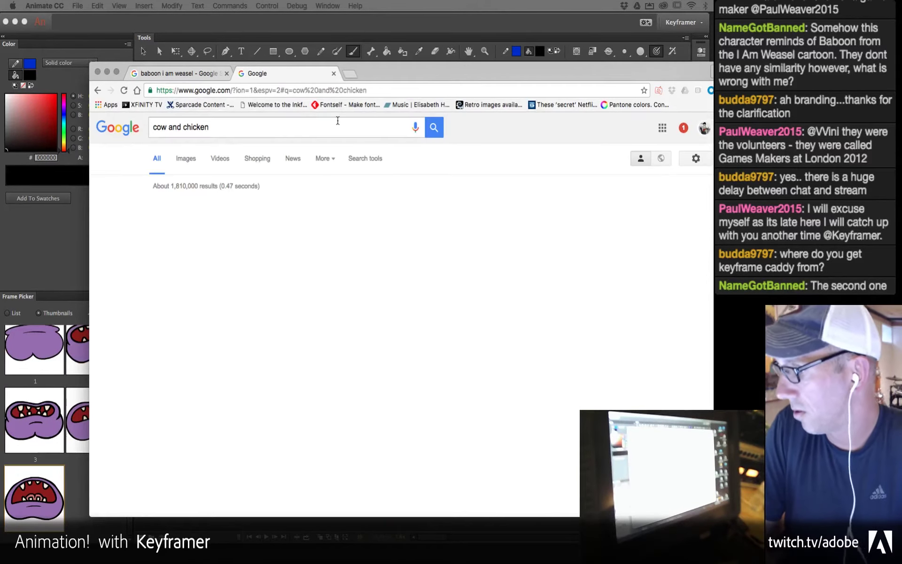
click(185, 158)
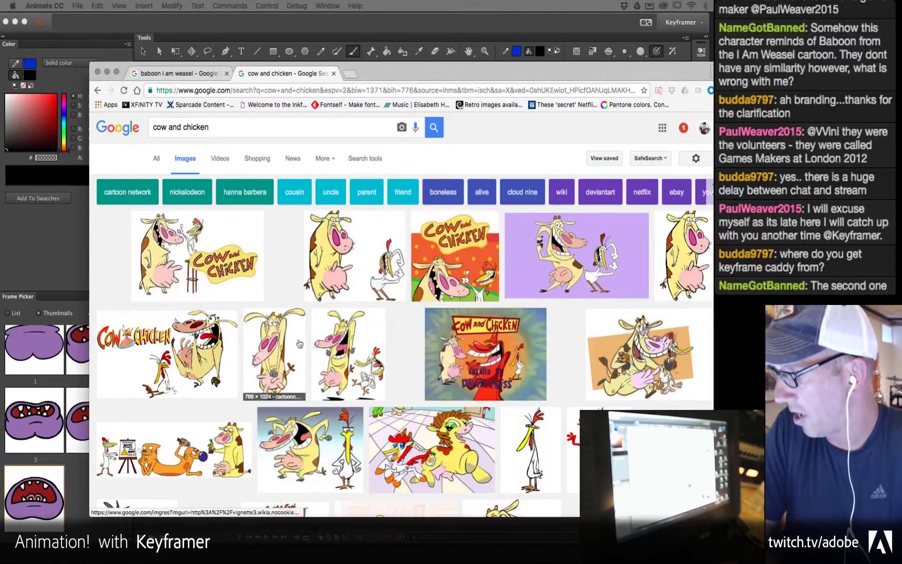
scroll(367, 394, down, 3)
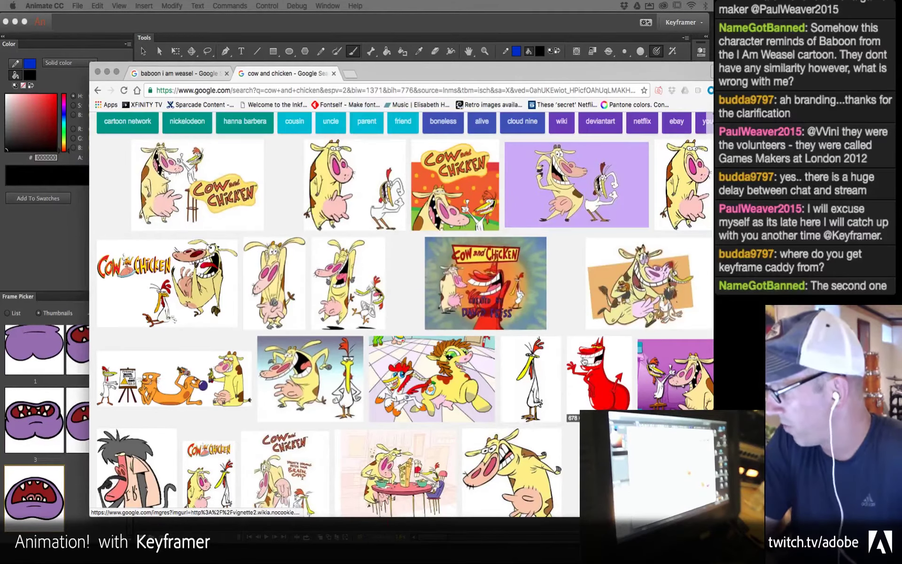
click(596, 372)
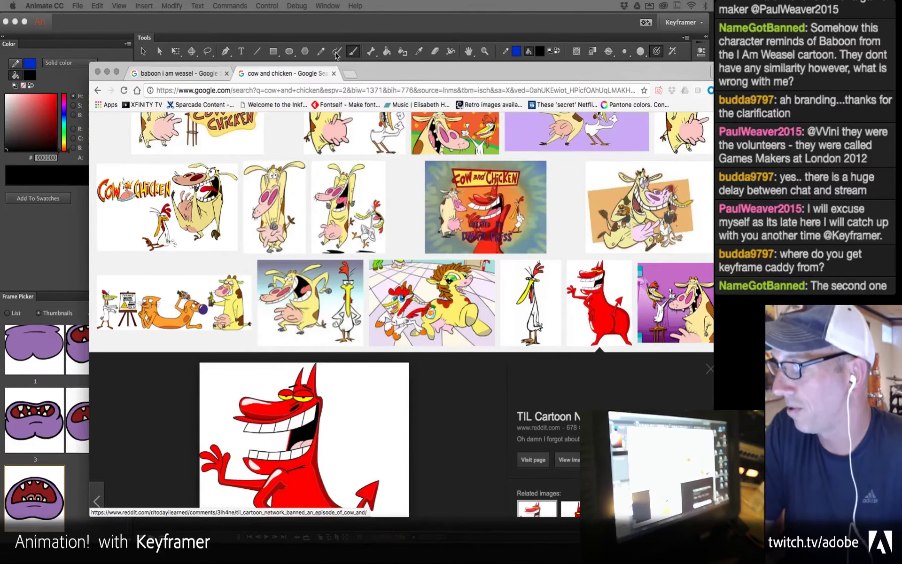
click(108, 71)
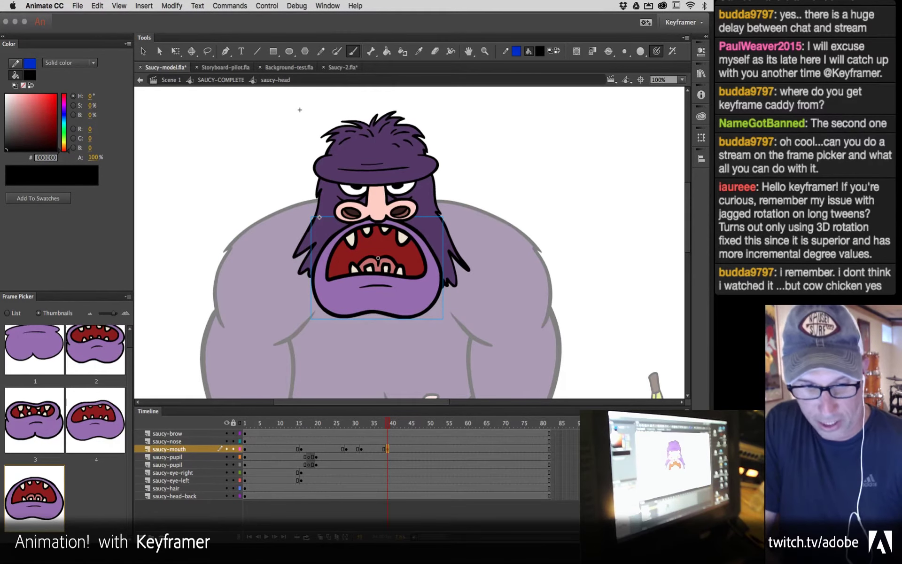
Step: Preview the Presentation folder in Finder and open spongebob.fla in Animate CC
key(space)
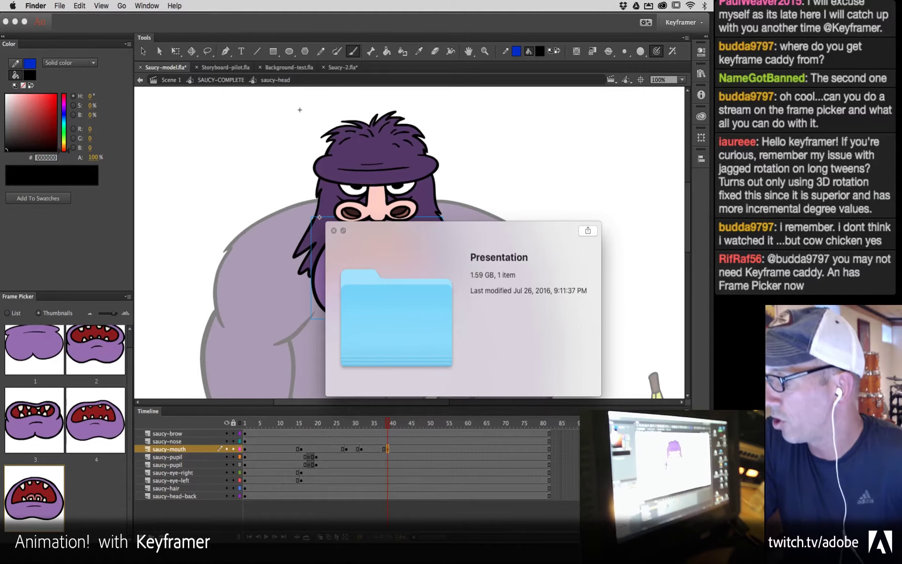
key(space)
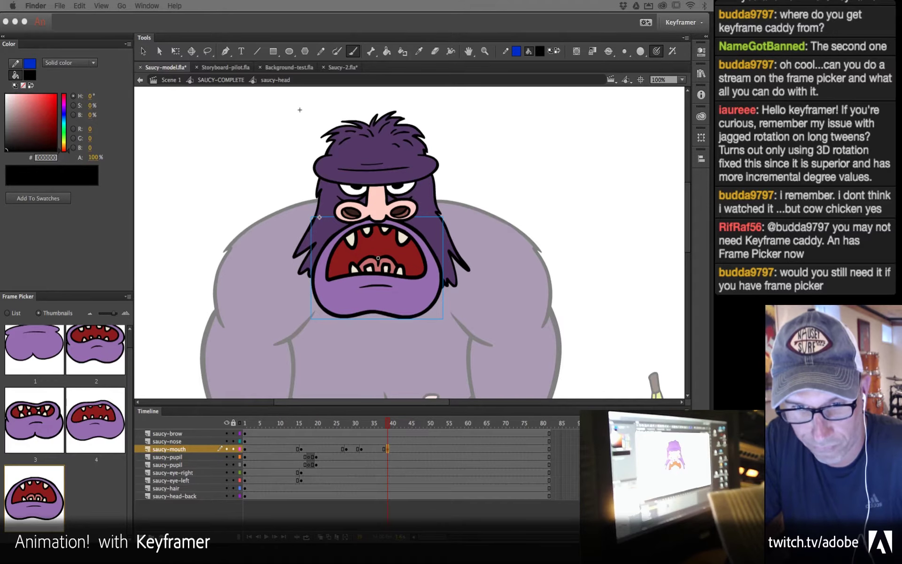
click(300, 109)
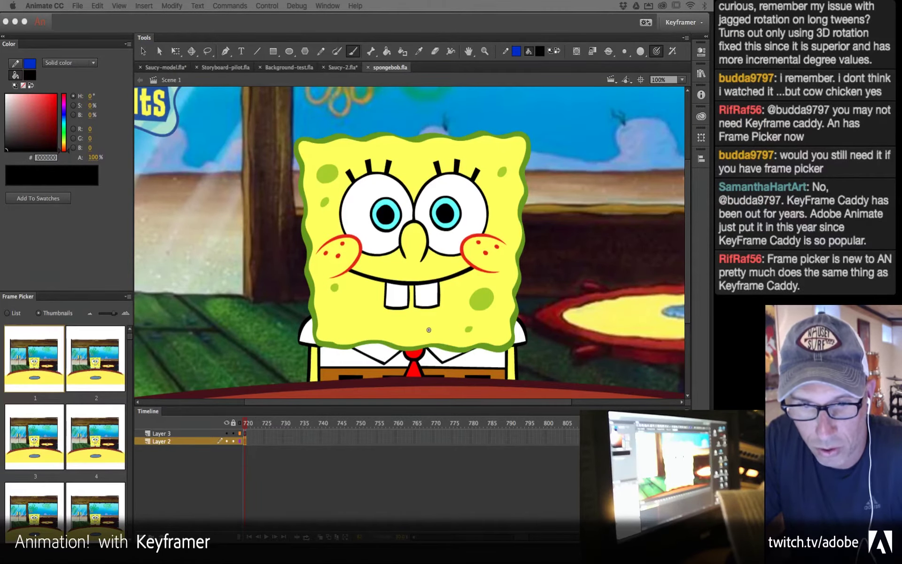
Step: Switch to Flash Player Debugger, view the open Ape Escape shots 022_004 to 022_008, and close their windows
key(super+Tab)
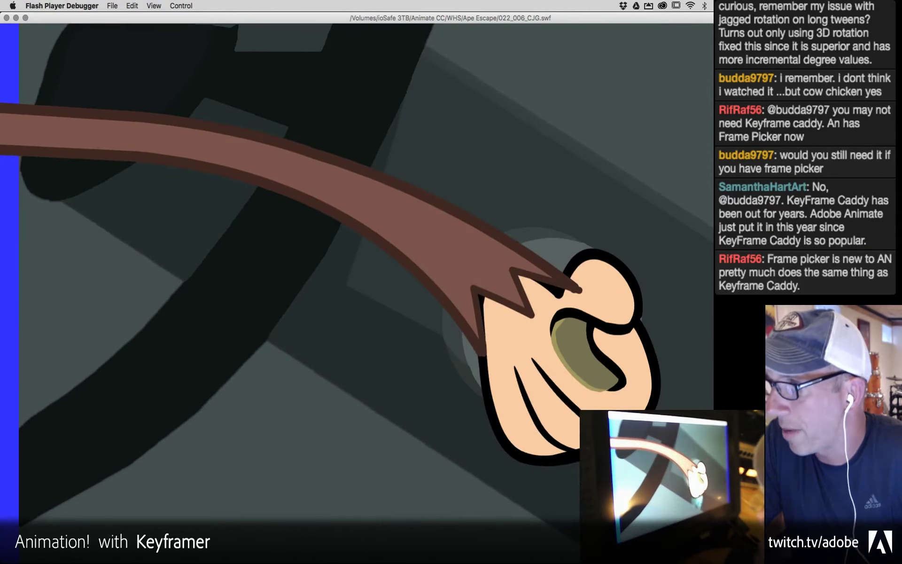
click(7, 18)
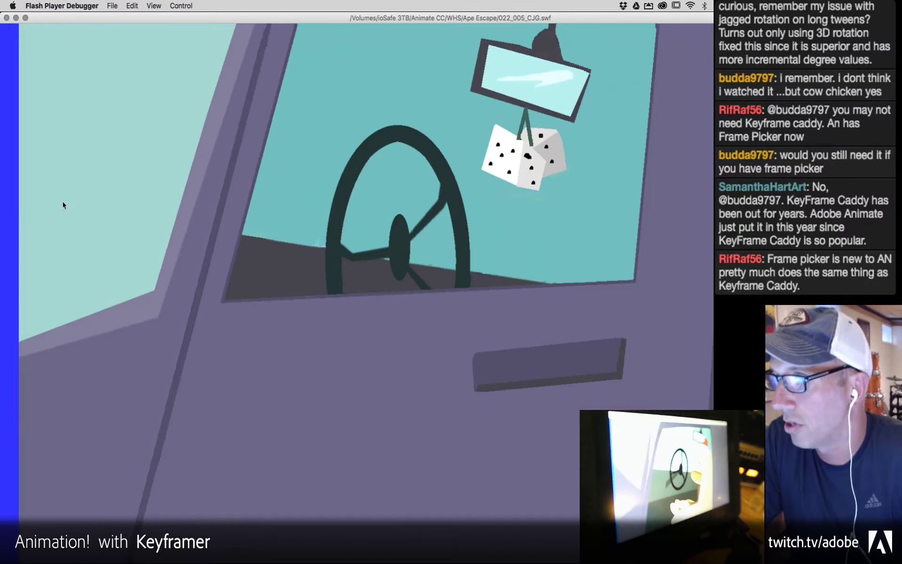
key(super+w)
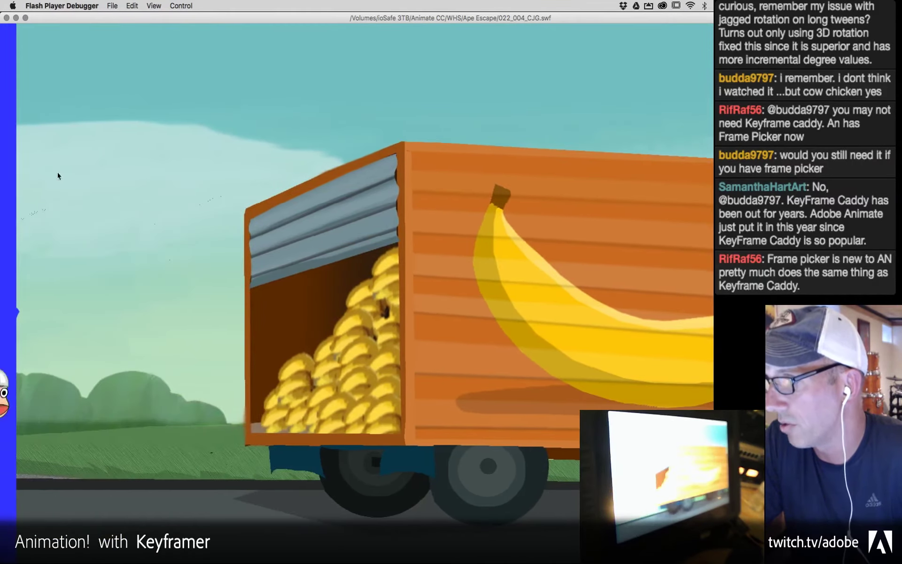
click(6, 18)
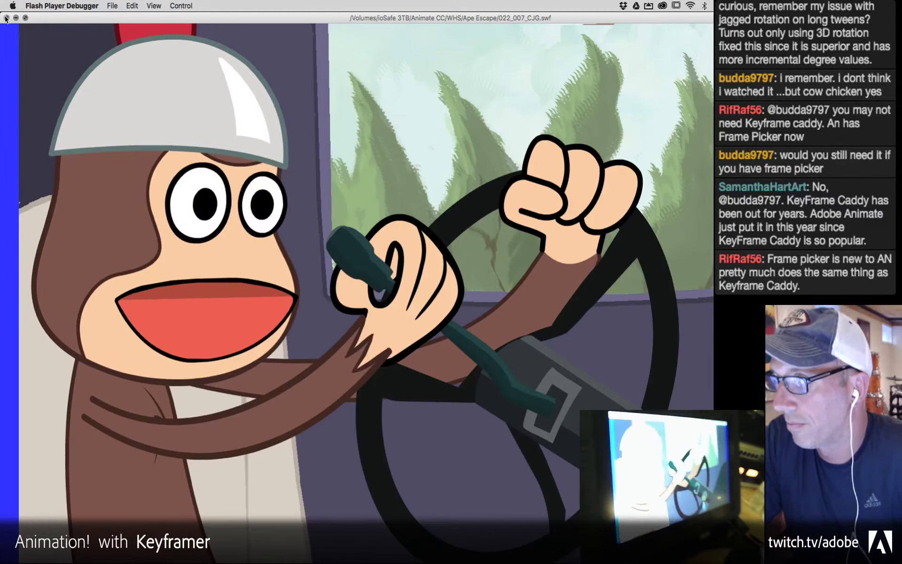
click(7, 18)
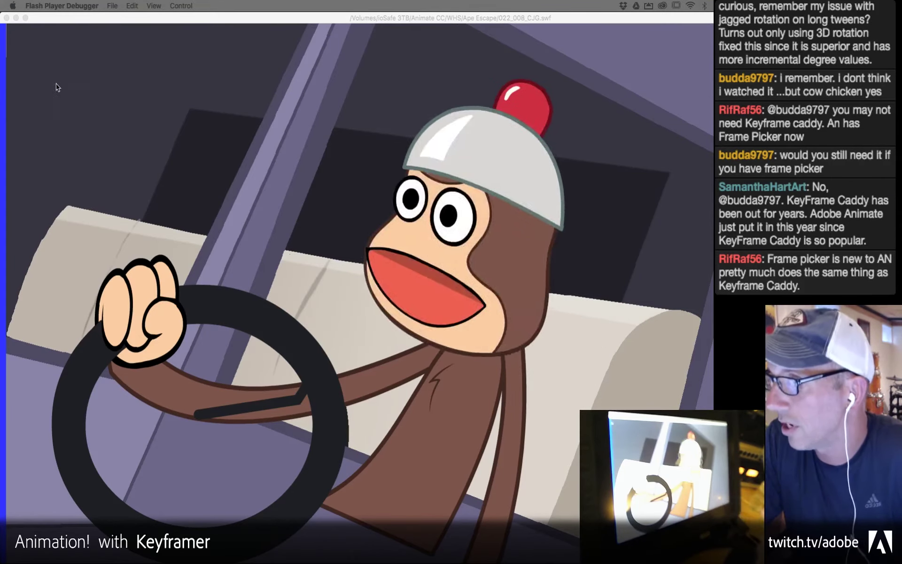
key(super+w)
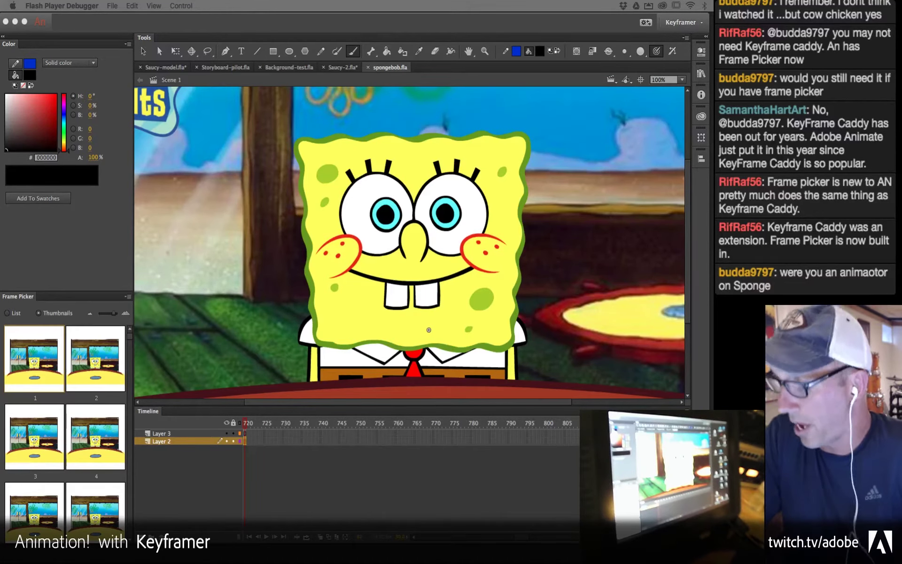
Step: Move the playhead near the start of the spongebob.fla timeline, play the animation, and show the stage at 50%
click(525, 539)
drag(524, 539, 419, 543)
click(268, 425)
drag(270, 426, 260, 426)
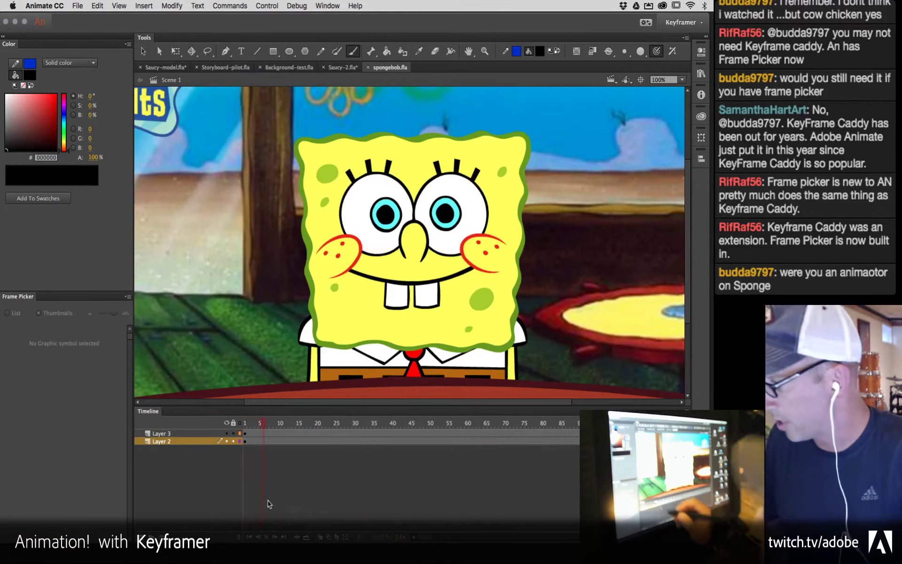
key(Return)
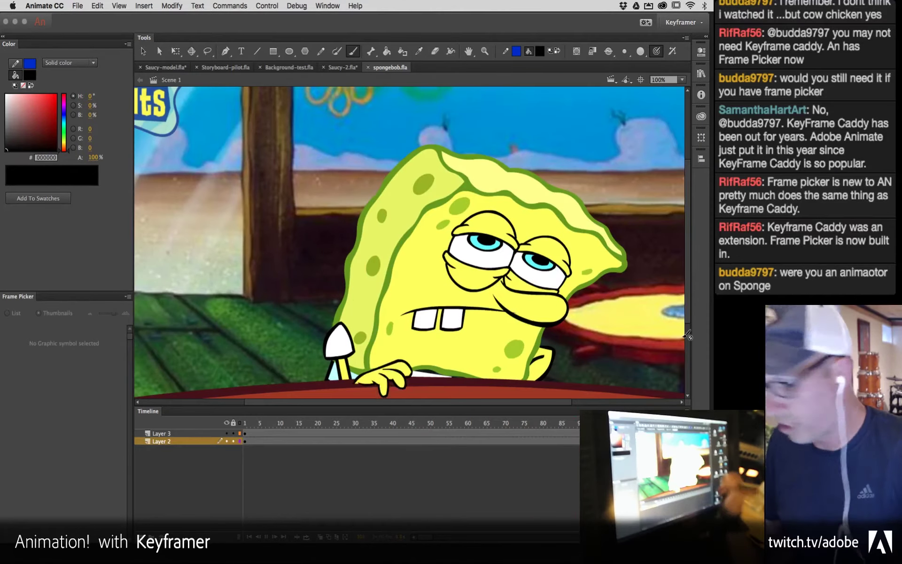
key(super+minus)
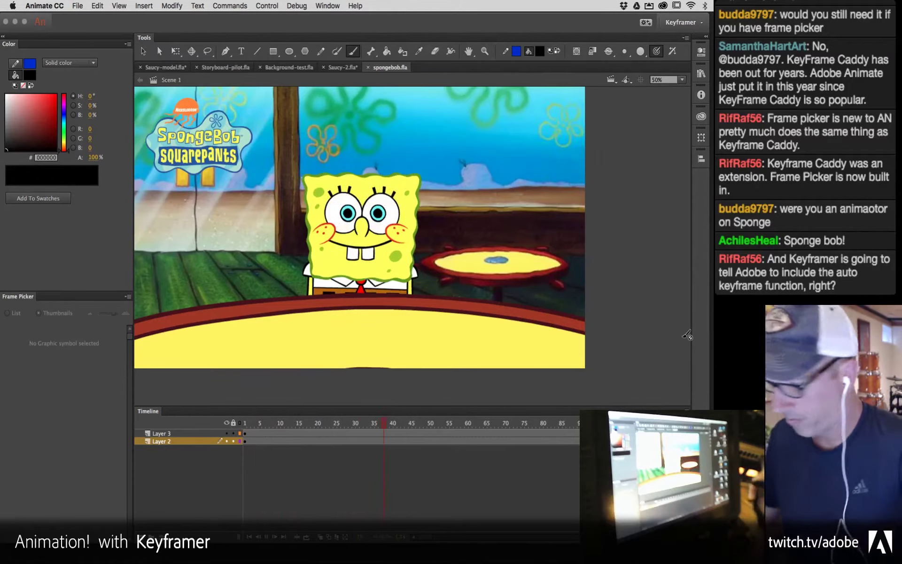
Step: Return to frame 1, open the sb symbol for editing, and enlarge the timeline to list all of its layers
key(v)
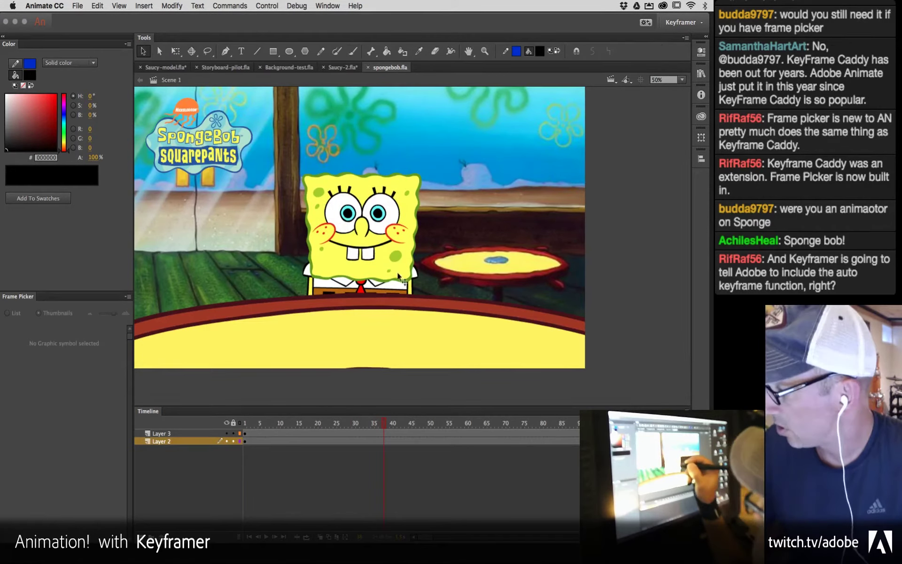
key(shift+comma)
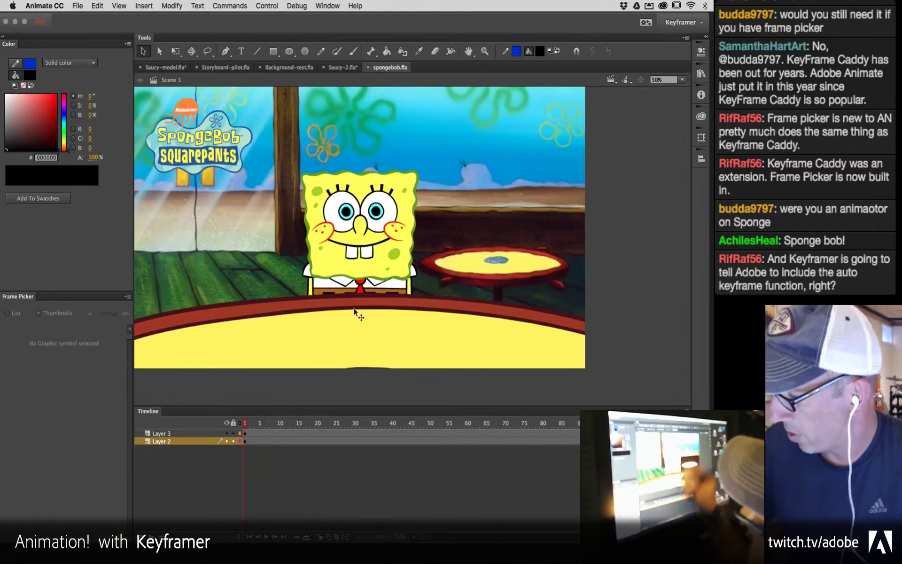
double_click(386, 267)
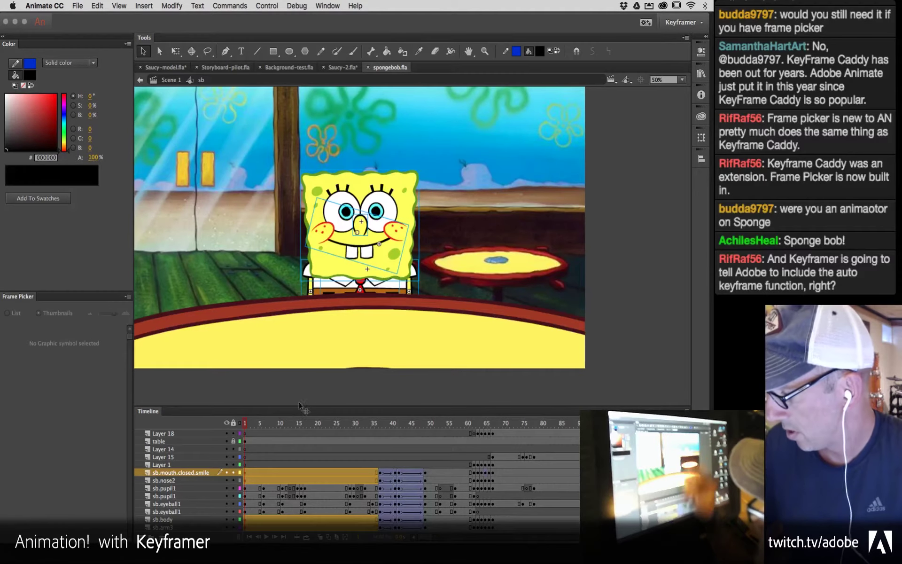
drag(296, 407, 291, 335)
Step: Hide Layer 14, Layer 15 and Layer 1, and display the table layer as outlines only
drag(226, 371, 226, 394)
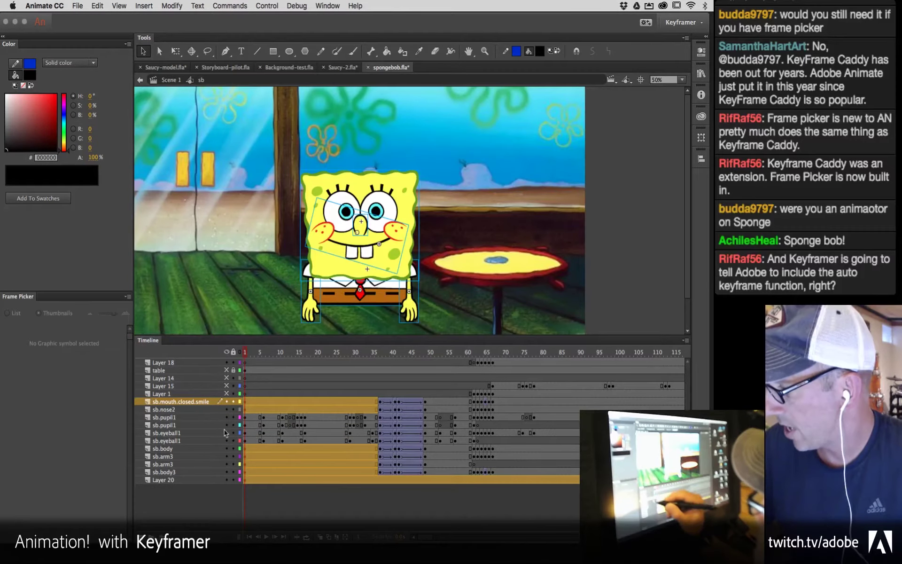
click(226, 370)
click(226, 371)
click(226, 371)
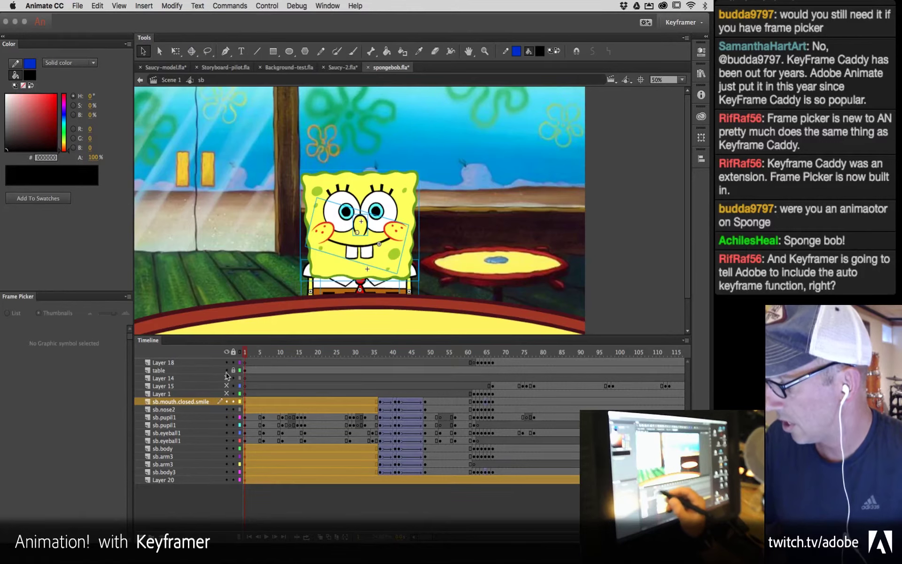
click(226, 371)
click(226, 370)
click(240, 370)
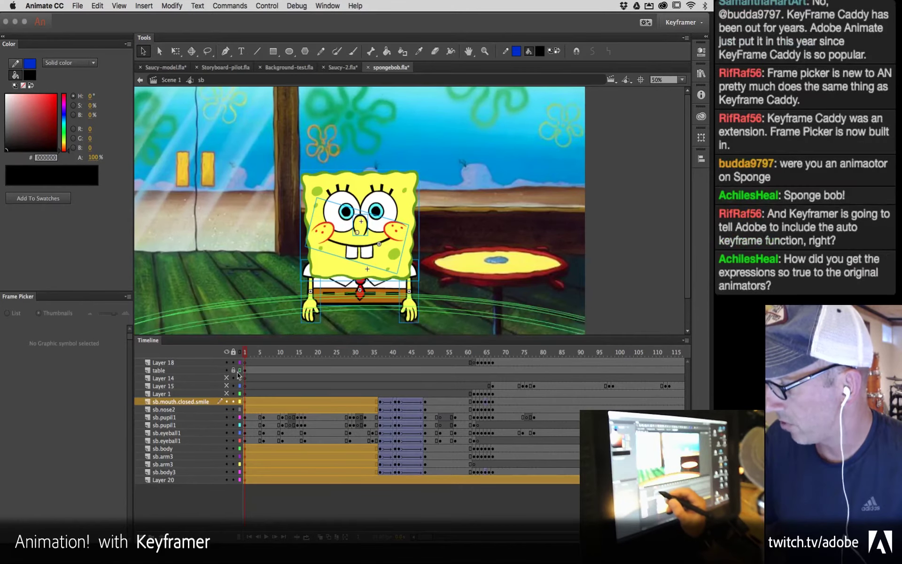
Step: Scrub the sb timeline up to about frame 115 and toggle Layer 1's visibility to examine the turned-head pose
drag(247, 355, 557, 403)
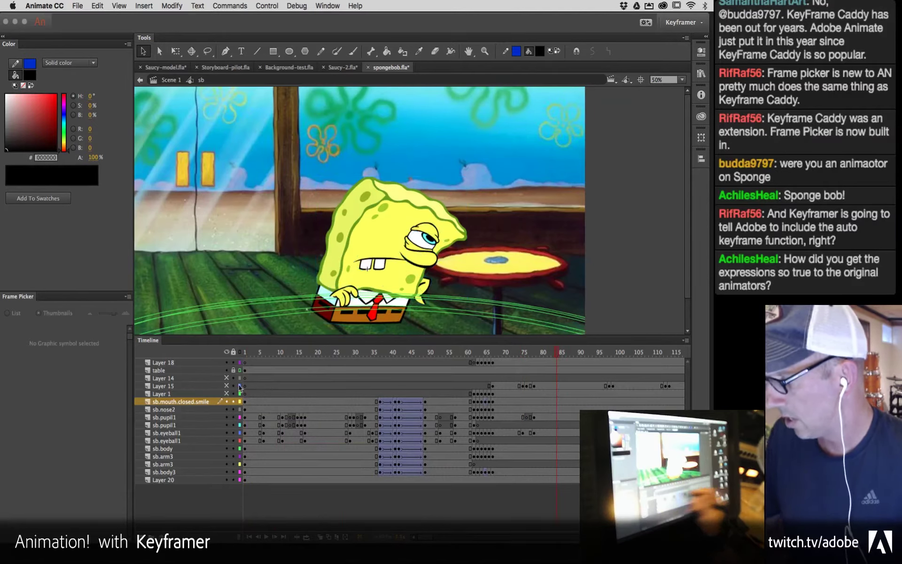
click(226, 394)
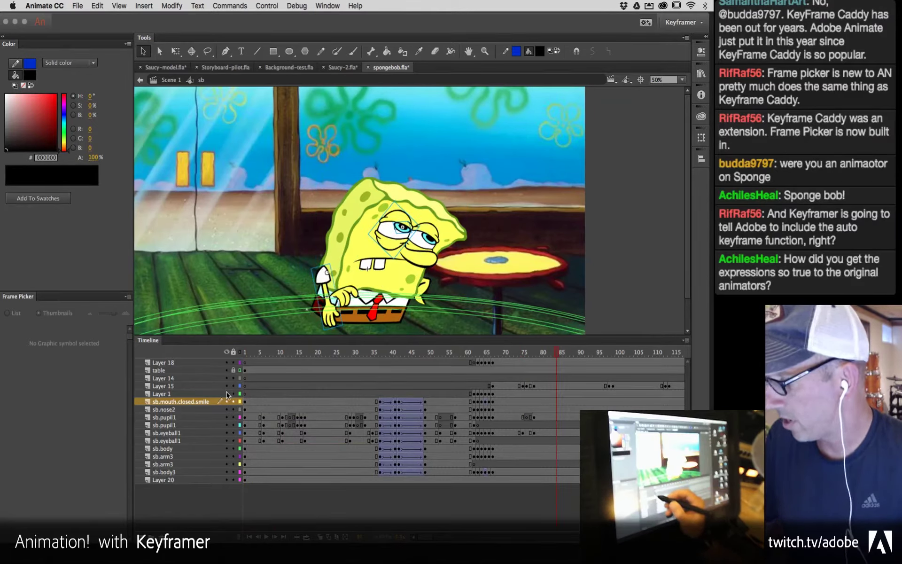
click(227, 393)
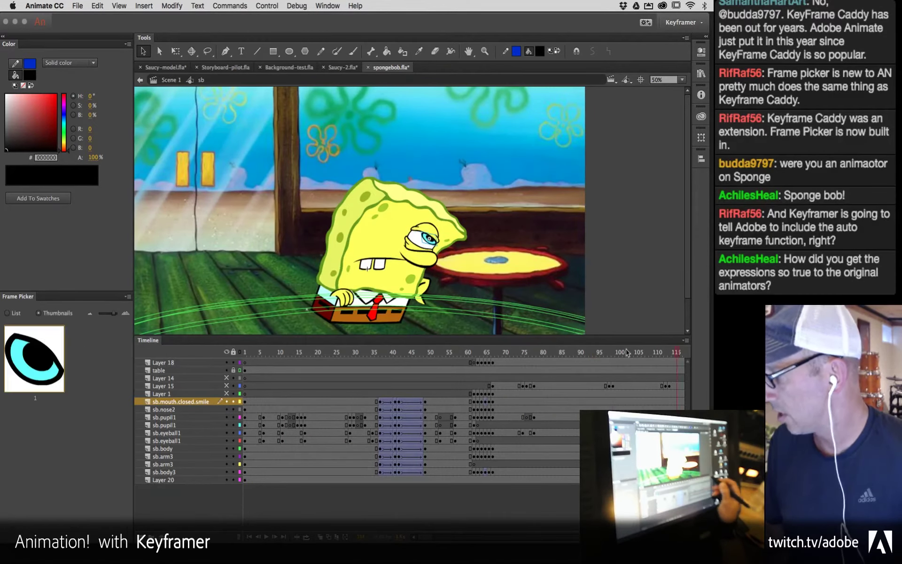
drag(496, 356, 624, 356)
drag(552, 352, 689, 358)
drag(490, 397, 629, 384)
Step: Open the right eye's sb.eyeball1 symbol, scrub its first 20 frames, and zoom the stage to 100%
double_click(395, 202)
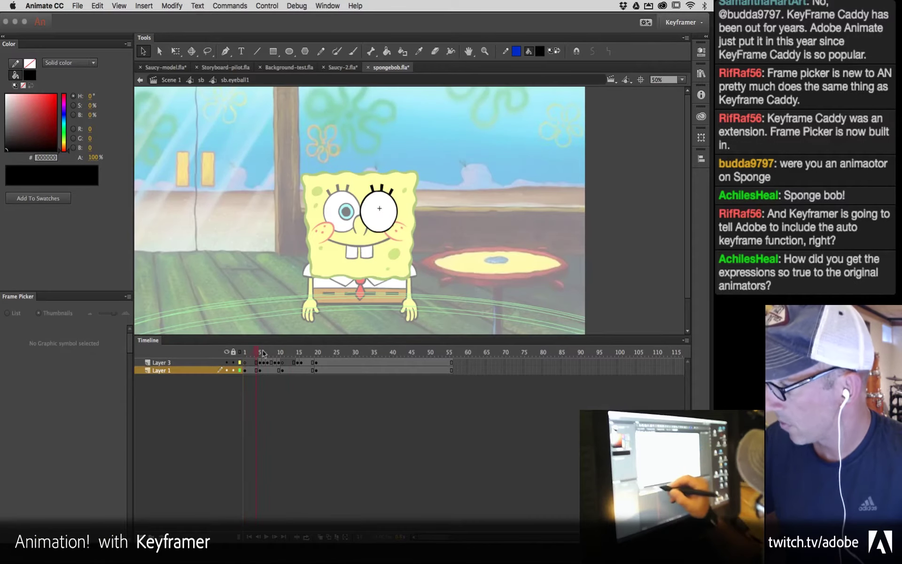
drag(258, 353, 323, 352)
drag(438, 382, 237, 422)
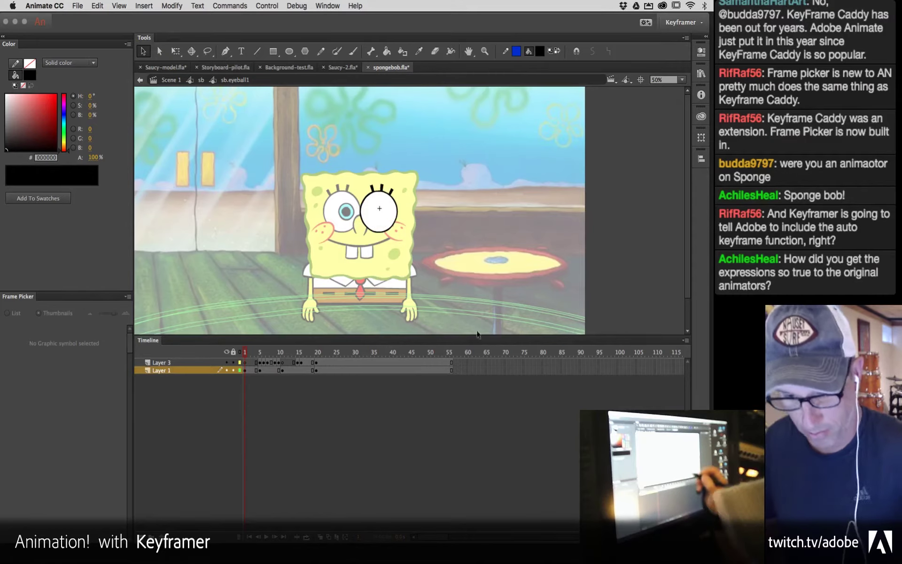
key(super+equal)
scroll(521, 139, up, 5)
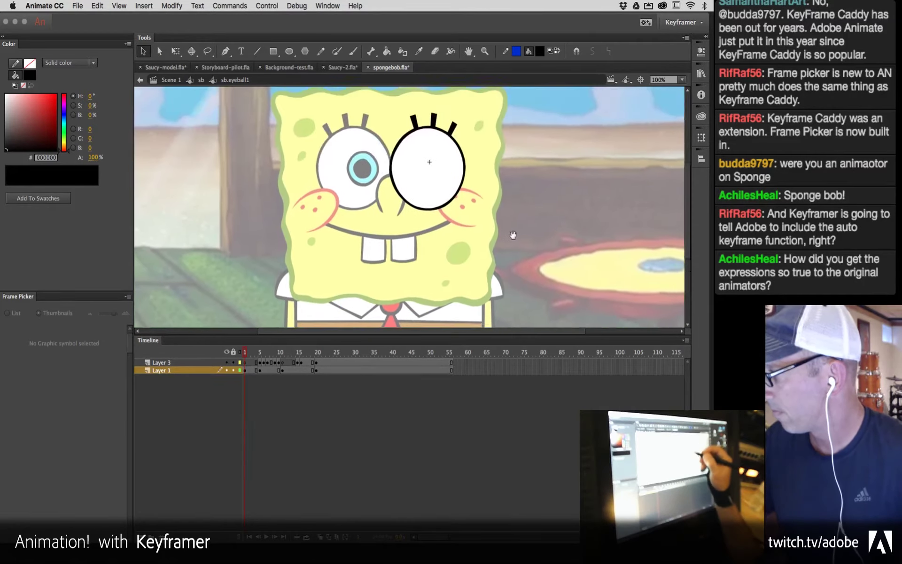
Step: Go through the sb.eyeball1 eyelid drawings frame by frame up to frame 24
key(period)
key(period)
key(period)
key(period)
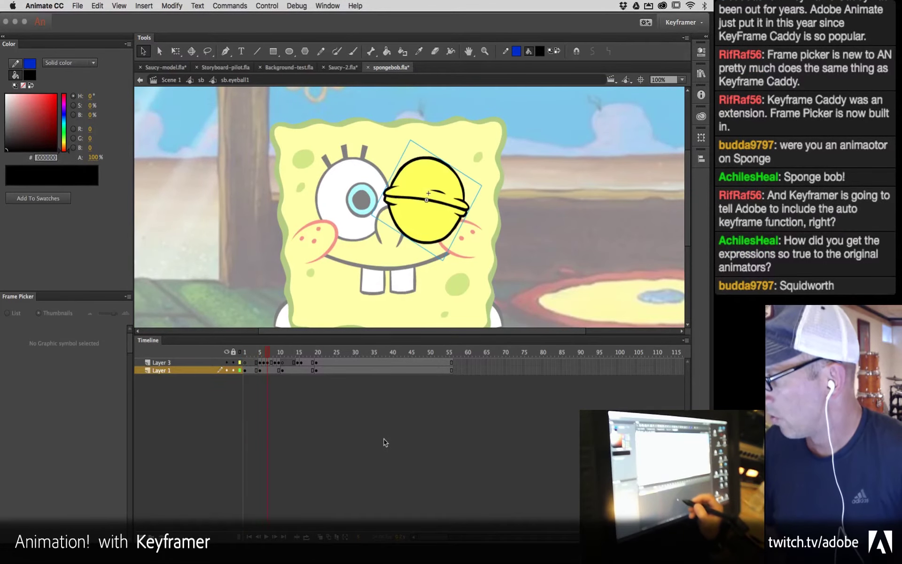
key(period)
key(period)
key(period)
key(period)
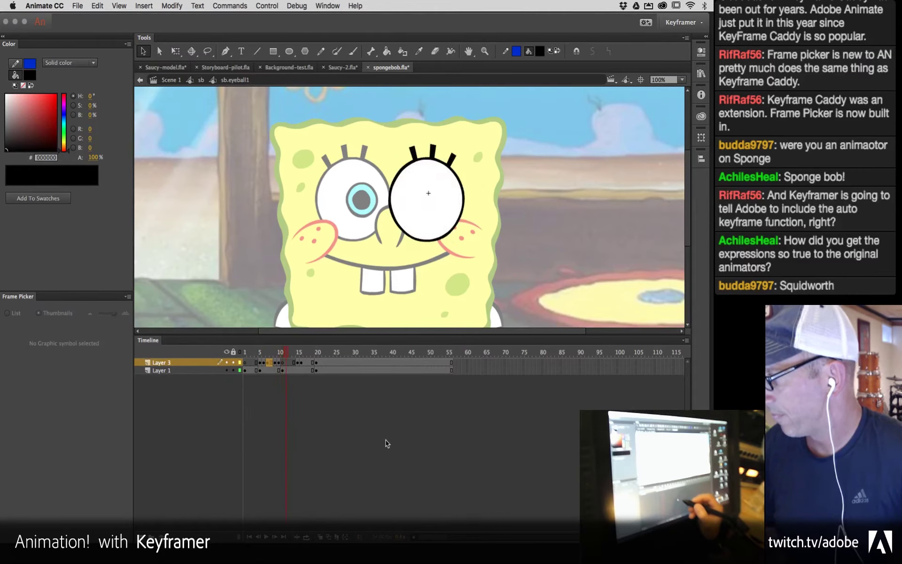
key(period)
key(period)
key(period)
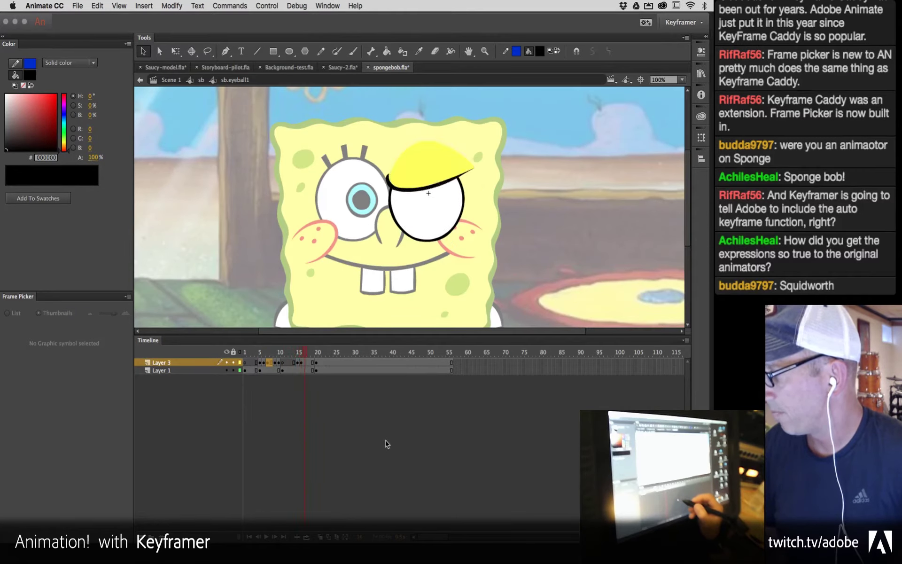
key(period)
key(period)
key(period)
key(period)
key(period)
key(period)
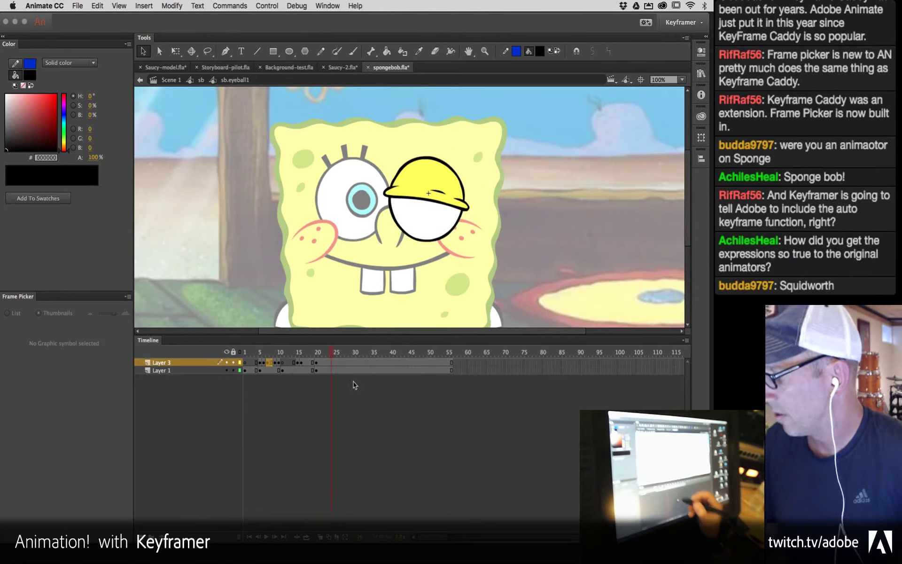
Step: Return to the sb symbol and close the Frame Picker panel
click(202, 80)
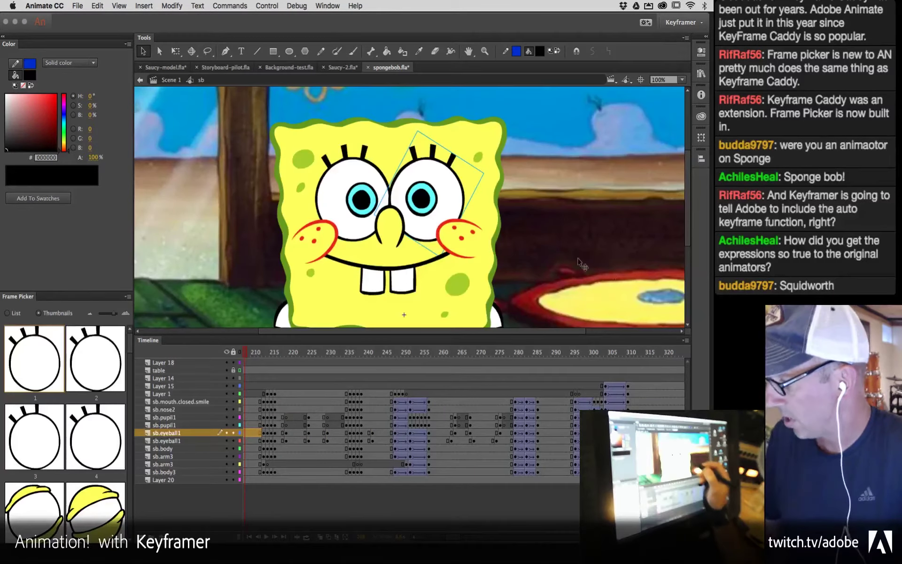
click(129, 297)
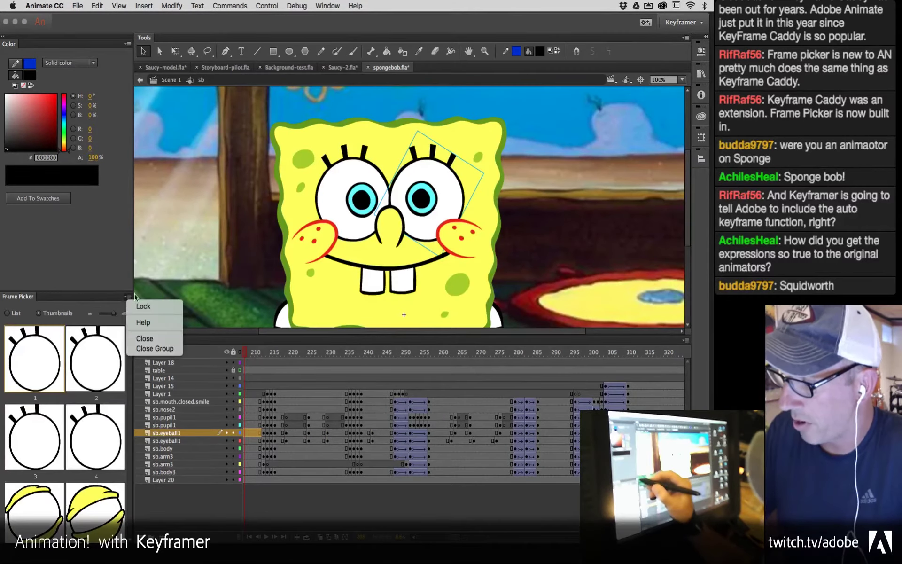
click(154, 339)
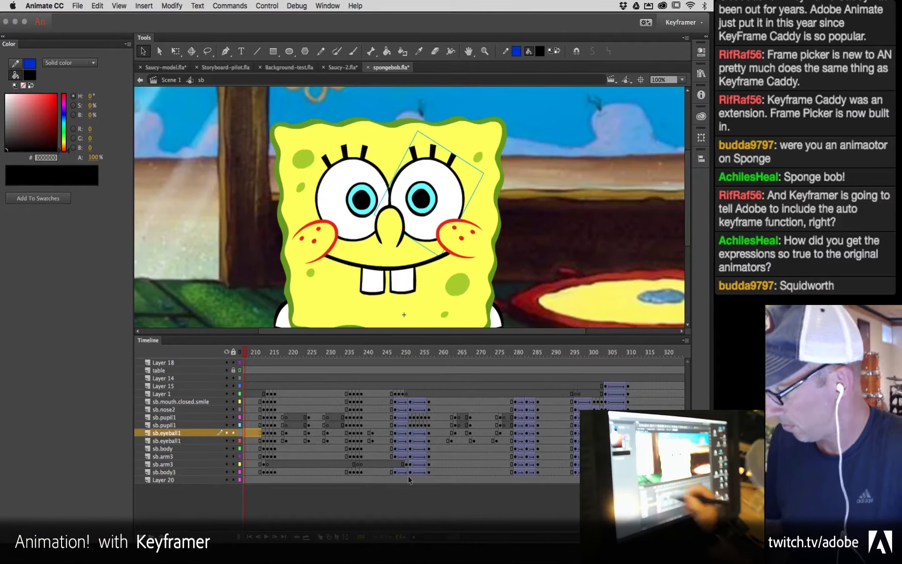
Step: Insert frames across all layers between about frames 207 and 215 to extend the front-facing hold to about frame 270
scroll(373, 365, left, 8)
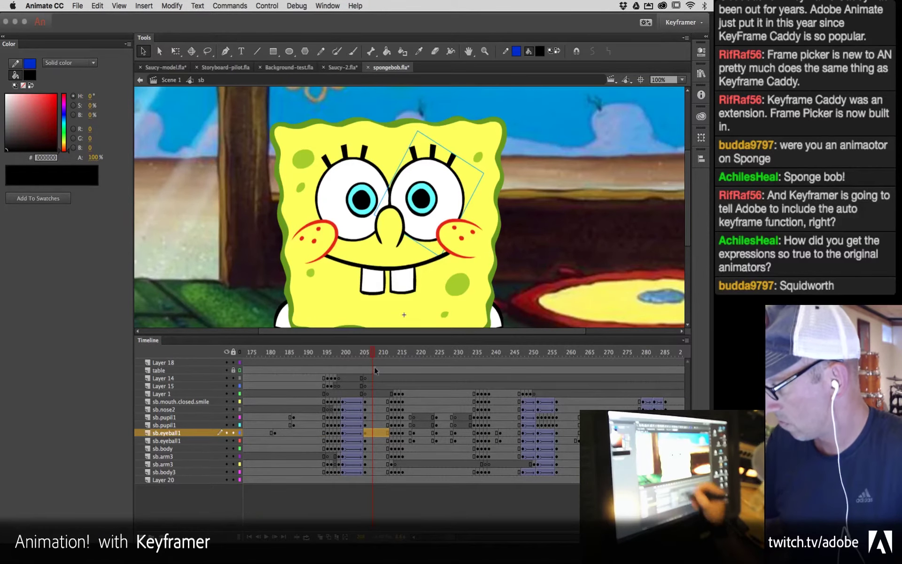
drag(371, 362, 376, 484)
key(F5)
key(F5)
key(F5)
key(F5)
key(F5)
drag(385, 363, 402, 504)
key(F5)
key(F5)
key(F5)
key(F5)
key(F5)
key(F5)
key(F5)
key(F5)
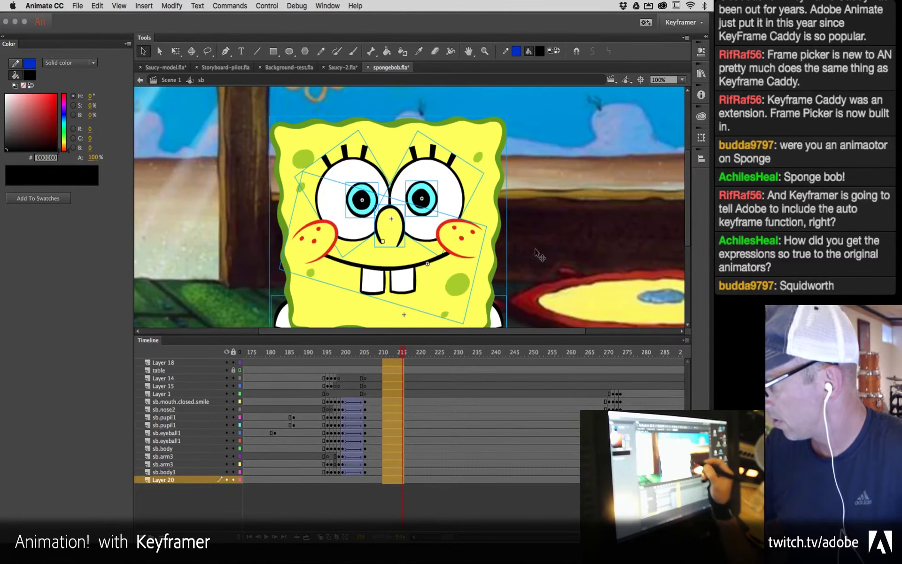
Step: Show the Properties panel and insert a keyframe at frame 215 on both sb.eyeball1 layers
click(478, 251)
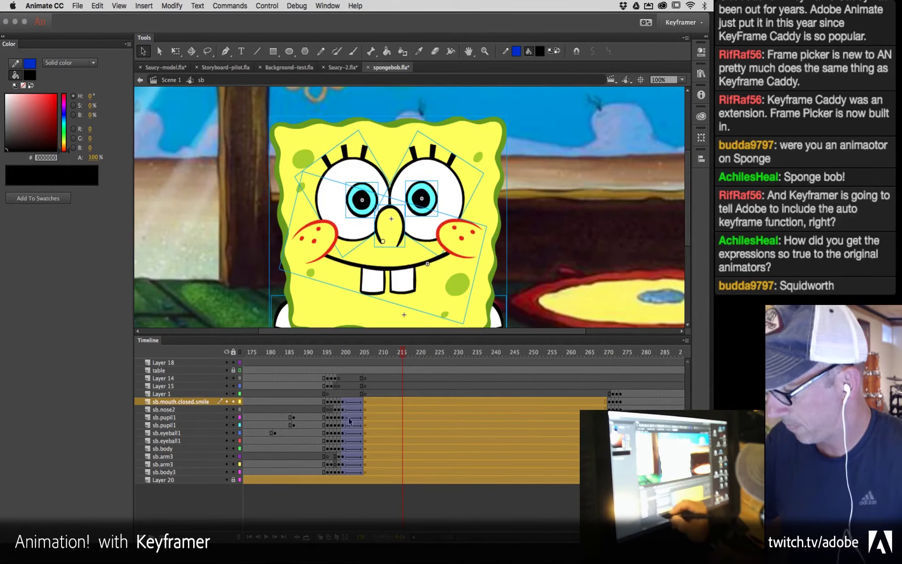
click(590, 180)
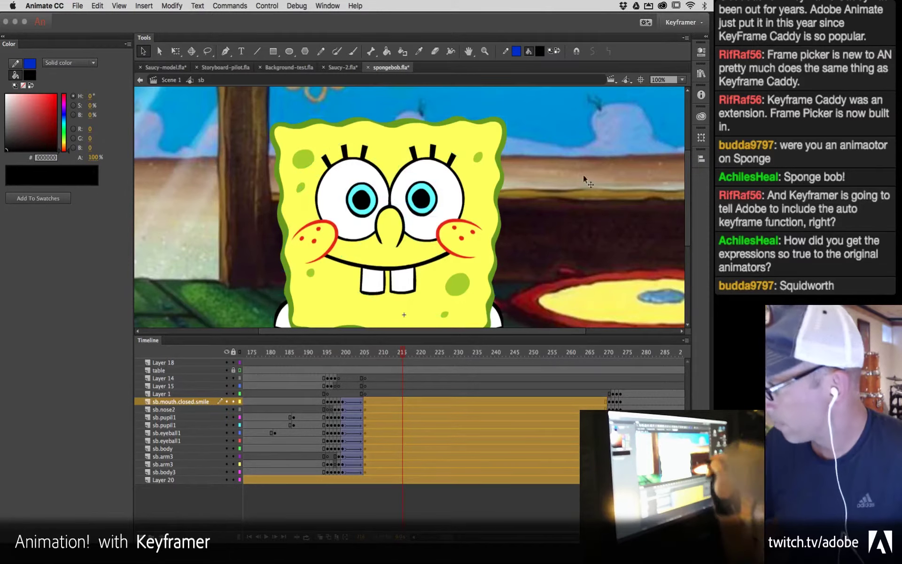
click(447, 200)
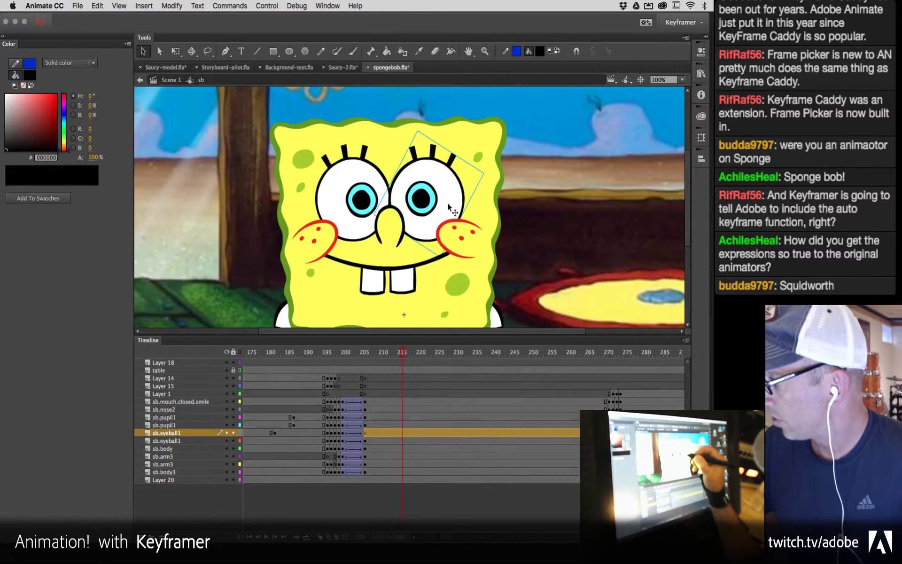
click(700, 53)
click(396, 354)
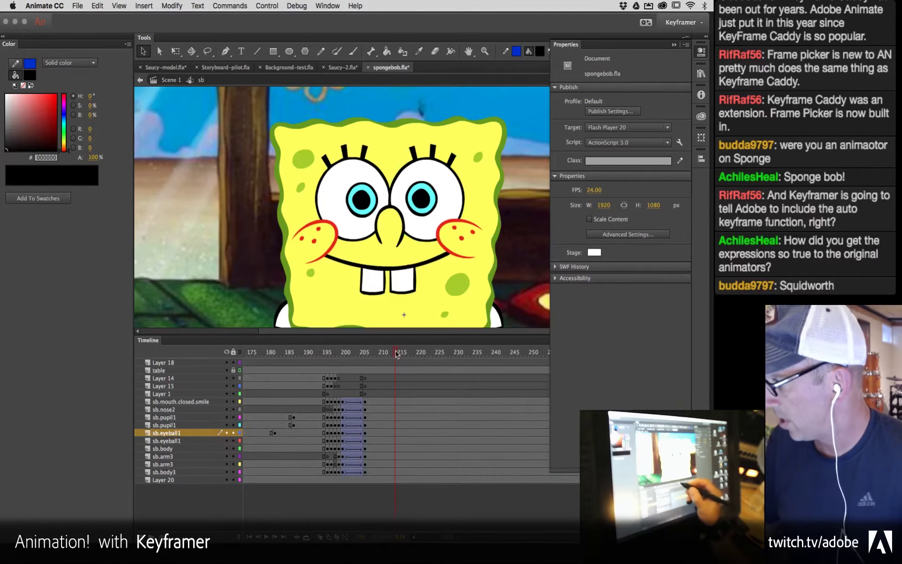
click(403, 433)
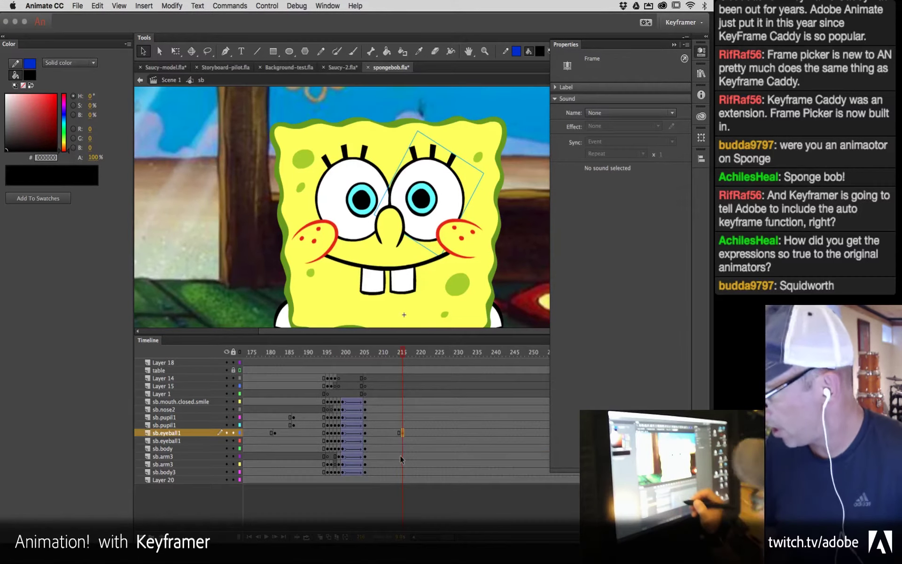
click(375, 179)
click(403, 441)
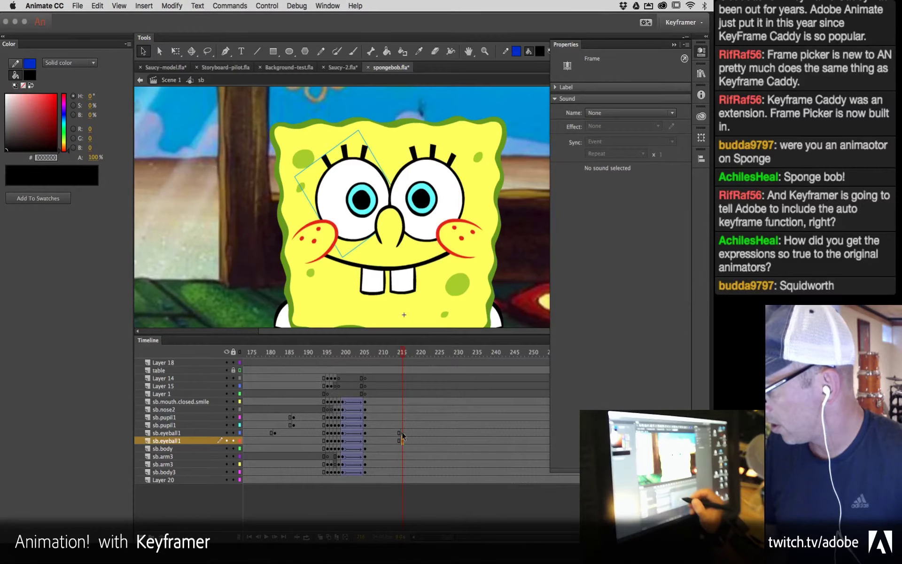
Step: Set the left eye's looping at frame 215 to Play Once and scrub forward to frame 225
click(377, 183)
click(613, 195)
click(611, 218)
drag(407, 355, 441, 351)
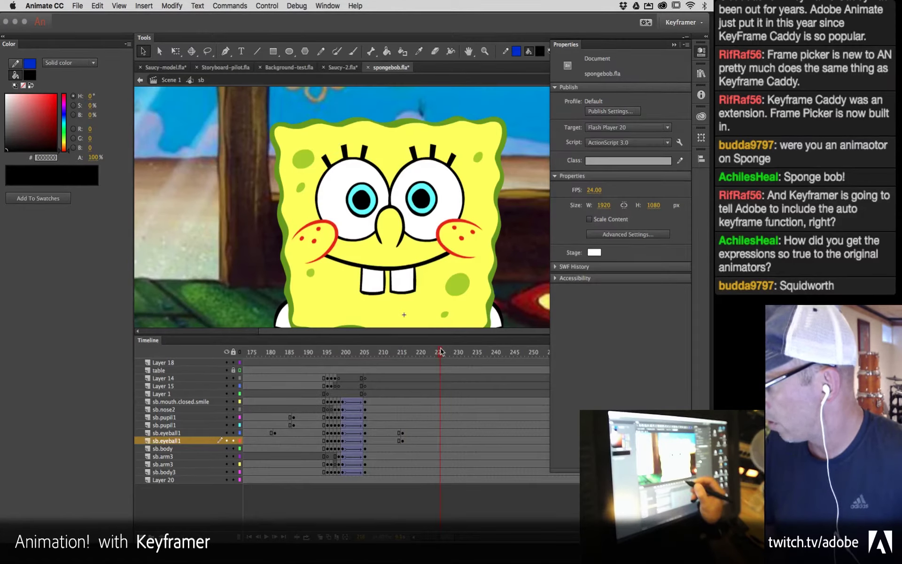
Step: Insert a keyframe at frame 227 on the left eye's sb.eyeball1 layer and set its looping to Single Frame
click(439, 440)
mouse_move(441, 357)
mouse_down()
mouse_move(471, 356)
mouse_move(450, 359)
mouse_up()
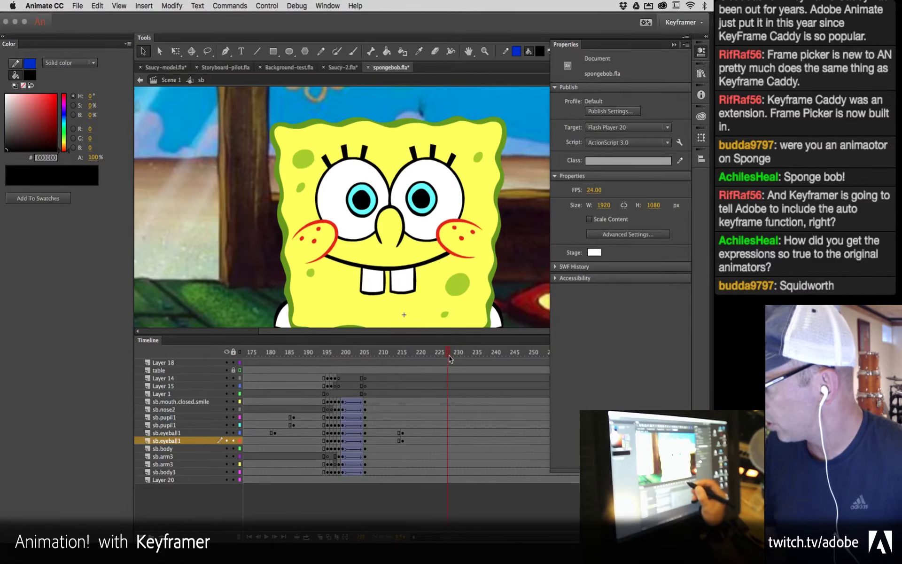
click(447, 440)
key(F6)
click(384, 182)
click(612, 195)
click(609, 230)
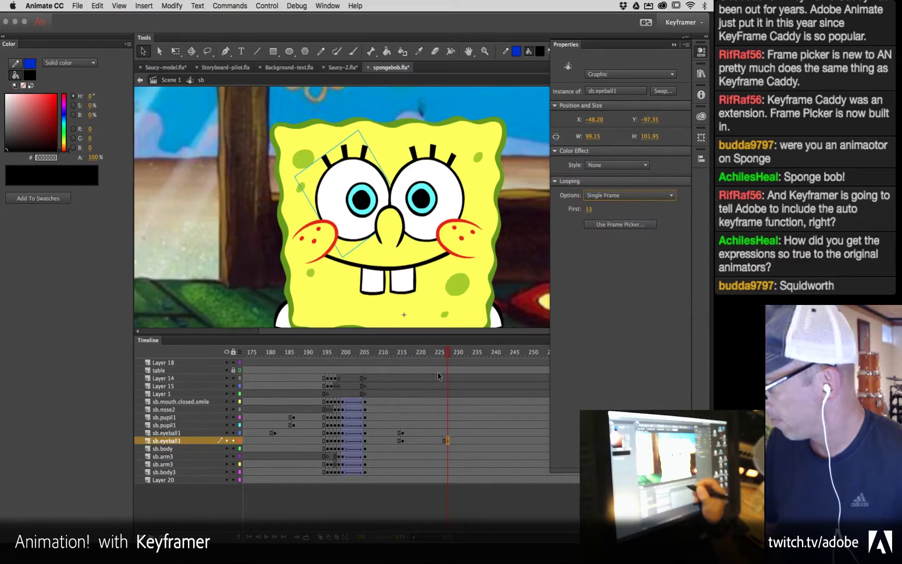
Step: Set the right eye's looping from frame 215 to Play Once and scrub to frame 227
click(448, 201)
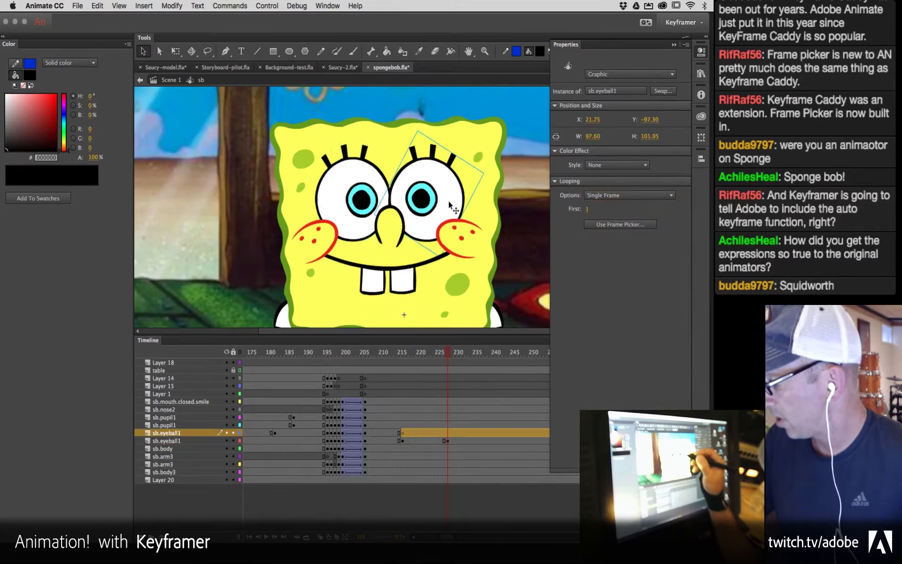
click(611, 195)
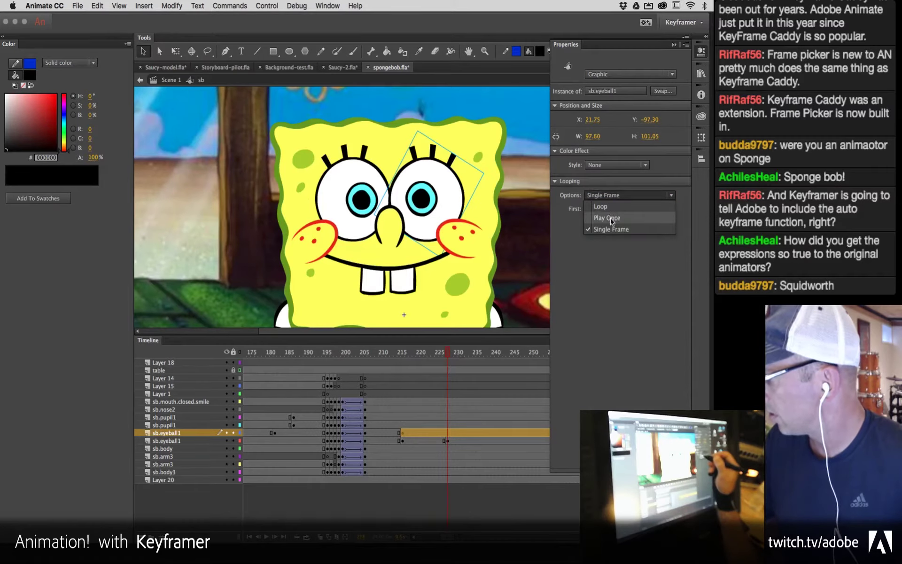
click(610, 218)
mouse_move(443, 358)
mouse_down()
mouse_move(407, 359)
mouse_move(449, 358)
mouse_up()
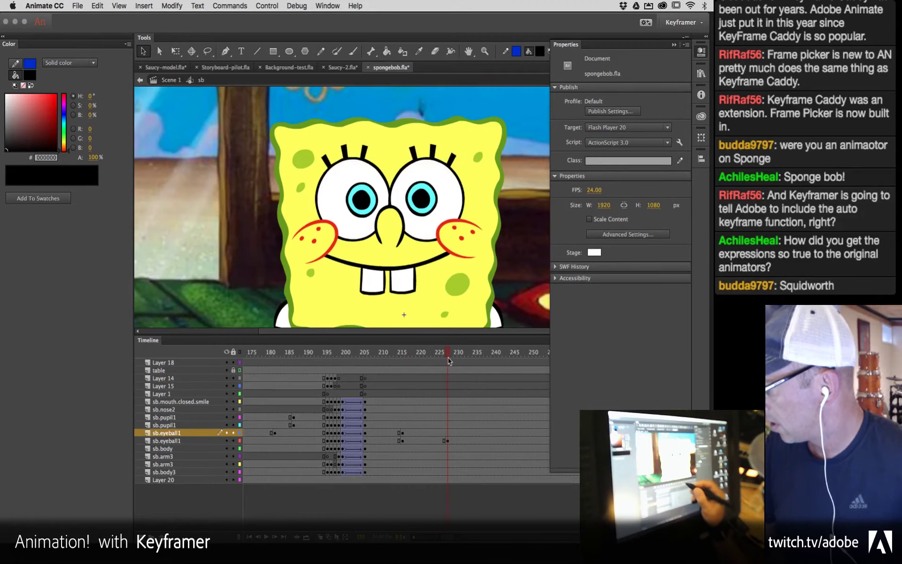
Step: Insert a keyframe at frame 227 on the right eye's sb.eyeball1 layer and set its looping to Single Frame
click(448, 433)
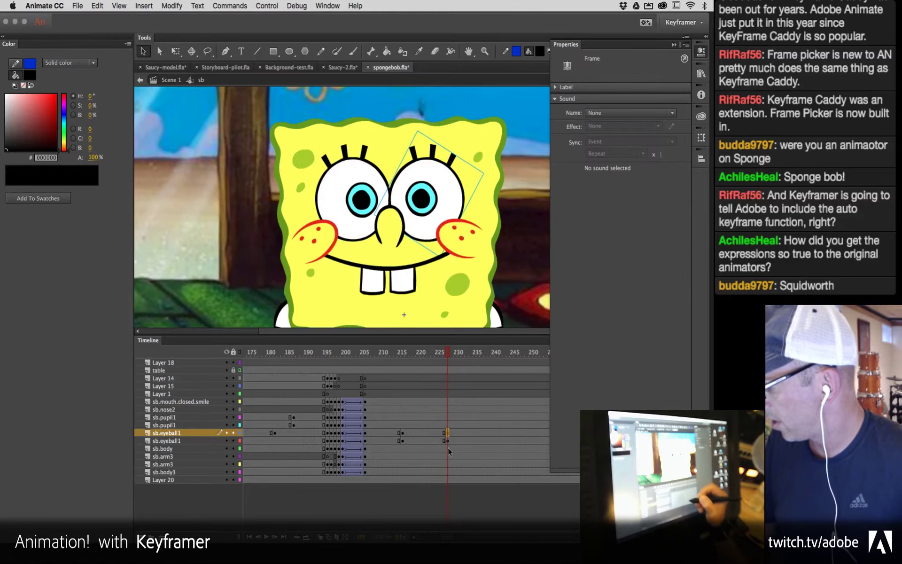
click(457, 211)
click(612, 195)
click(605, 229)
click(444, 355)
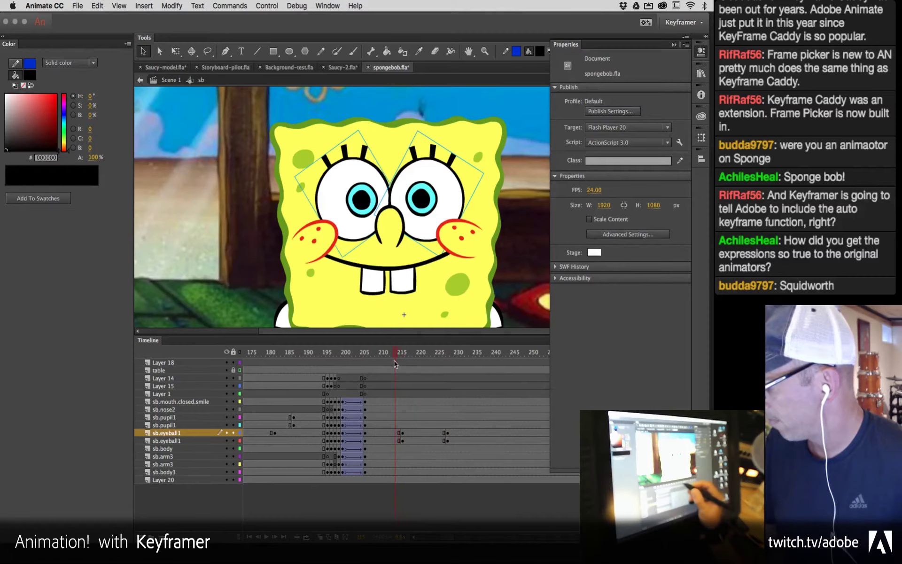
Step: Insert keyframes at frame 223 on both sb.pupil1 layers
drag(445, 356, 422, 370)
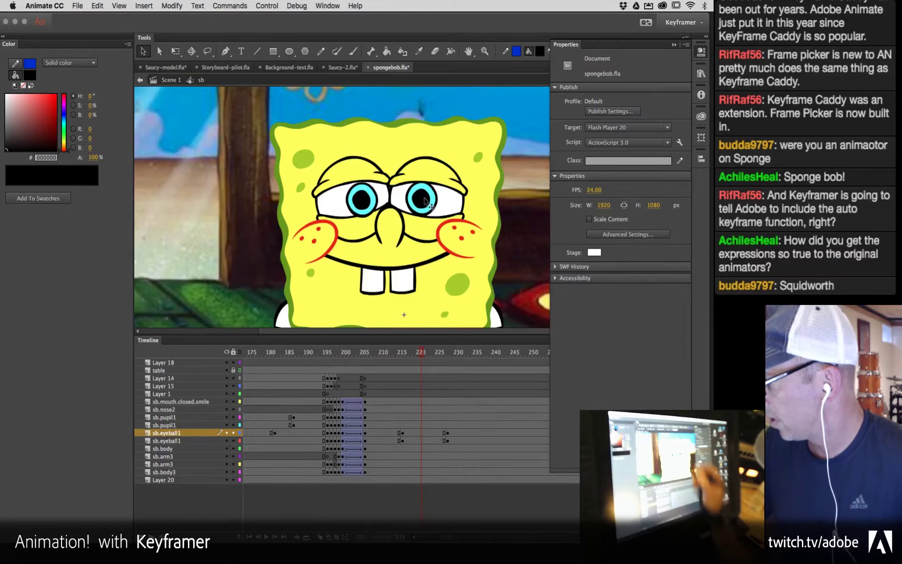
click(425, 202)
drag(423, 354, 434, 353)
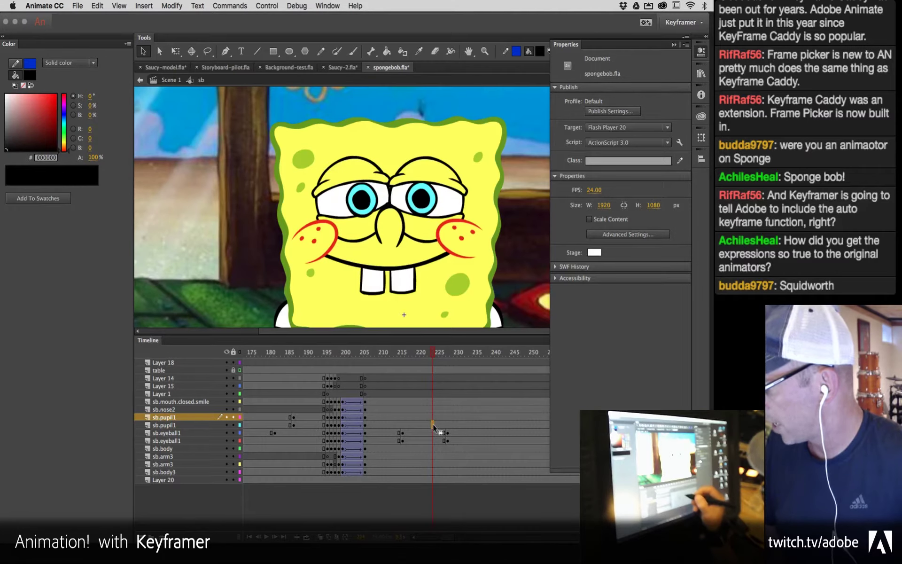
click(433, 417)
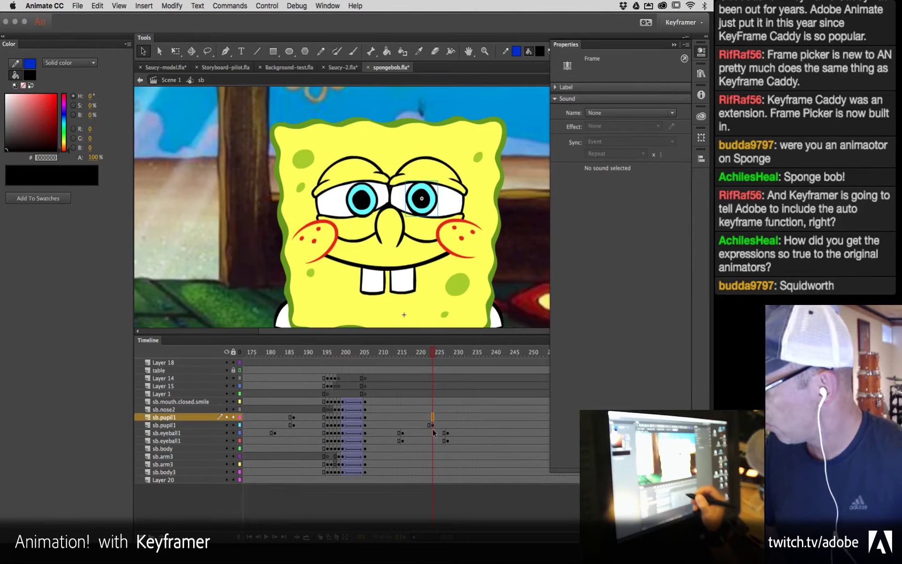
Step: Insert blank keyframes at frame 221 on both sb.pupil1 layers to hide the pupils while the eyes are closed, and scrub back over the blink
drag(433, 354, 425, 356)
click(425, 355)
drag(424, 423, 424, 427)
key(F7)
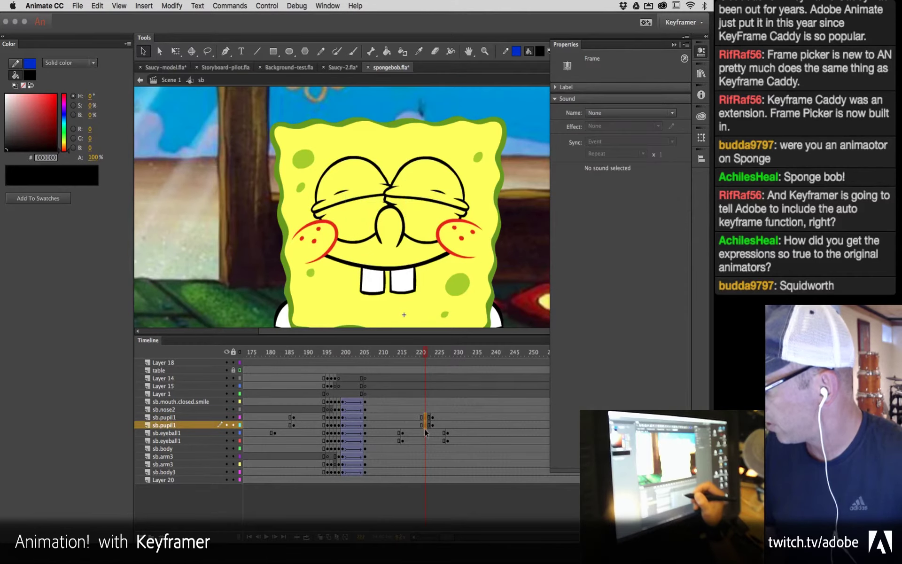
drag(426, 355, 392, 364)
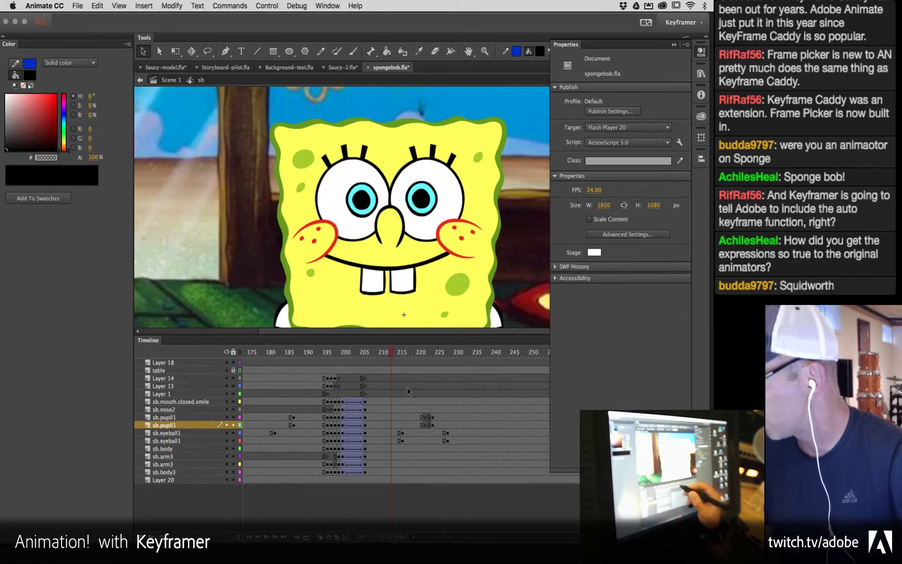
Step: Open the Frame Picker for the right-hand eye and insert keyframes at frame 234 on both sb.eyeball1 layers
drag(452, 356, 471, 356)
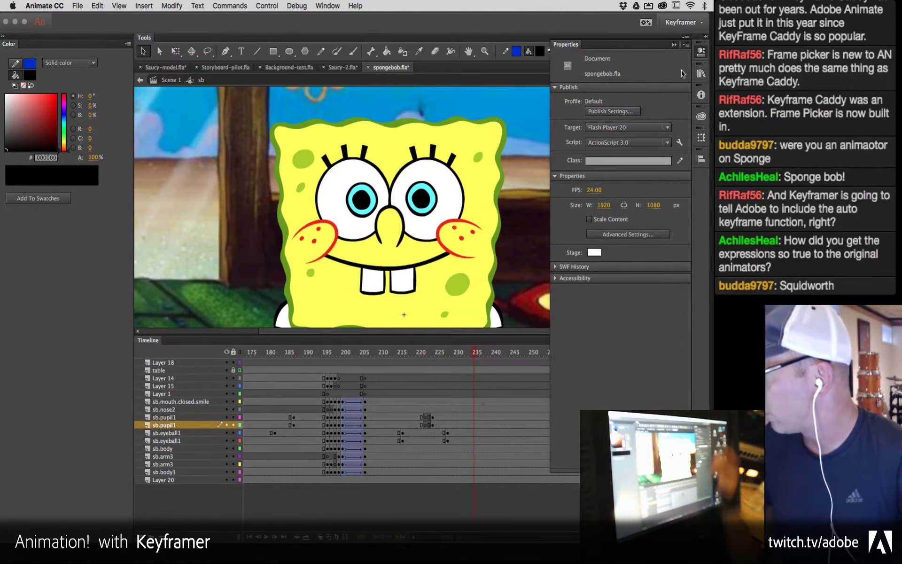
click(447, 183)
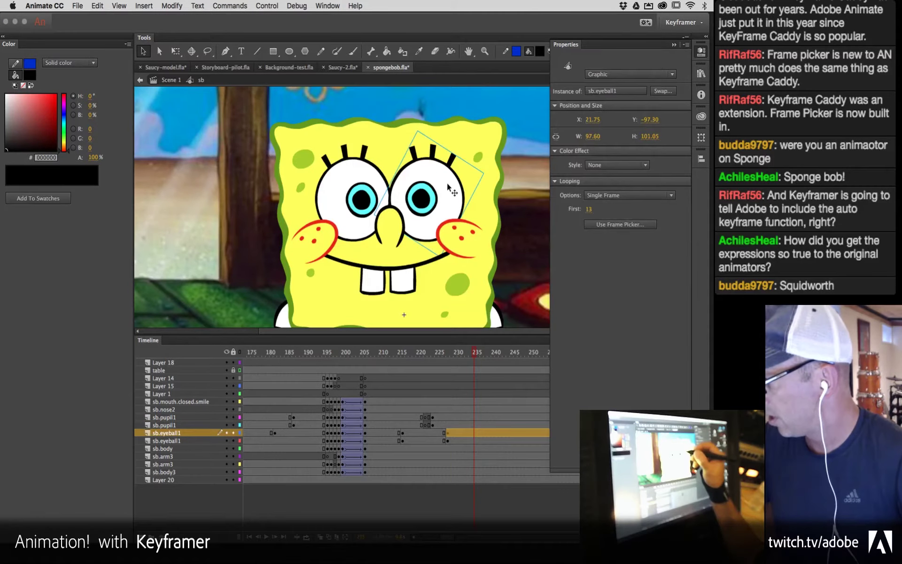
click(636, 226)
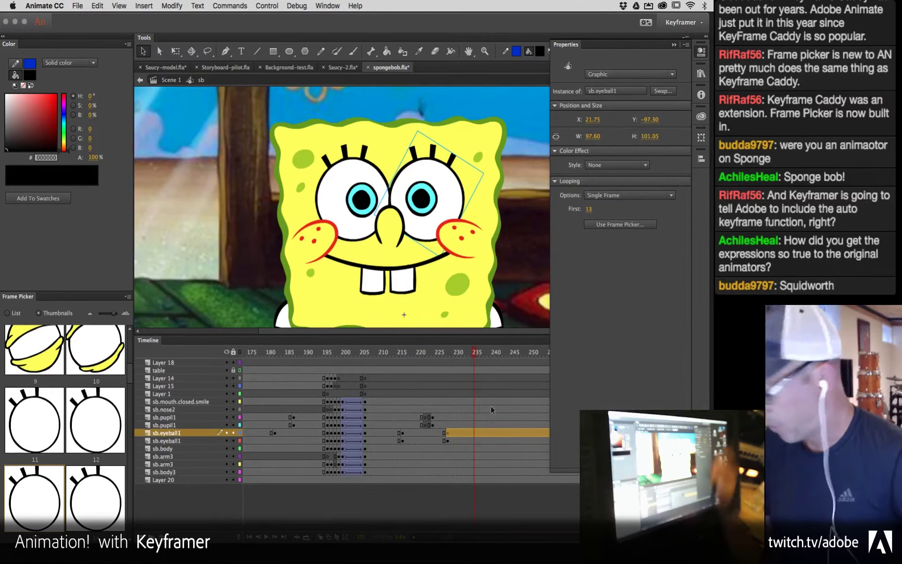
drag(450, 538, 455, 538)
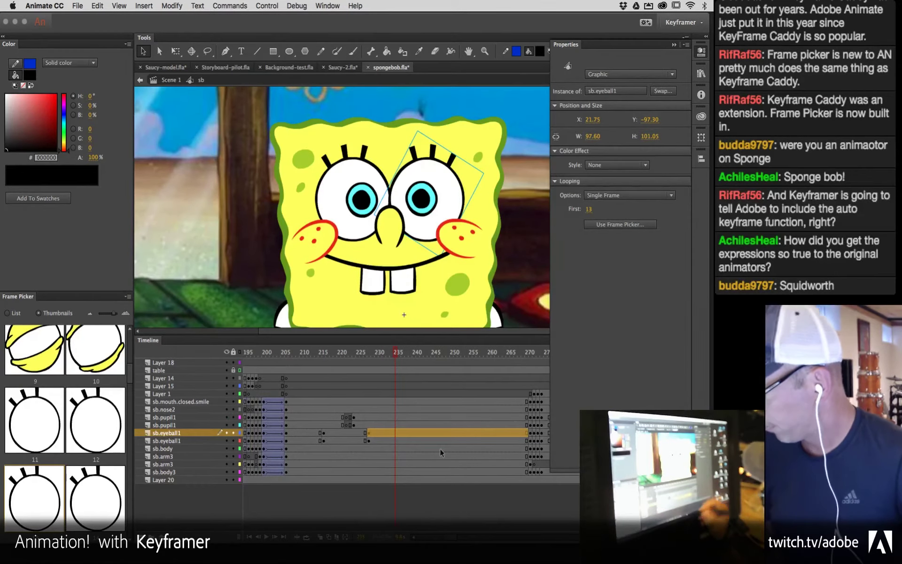
click(398, 433)
drag(395, 433, 394, 442)
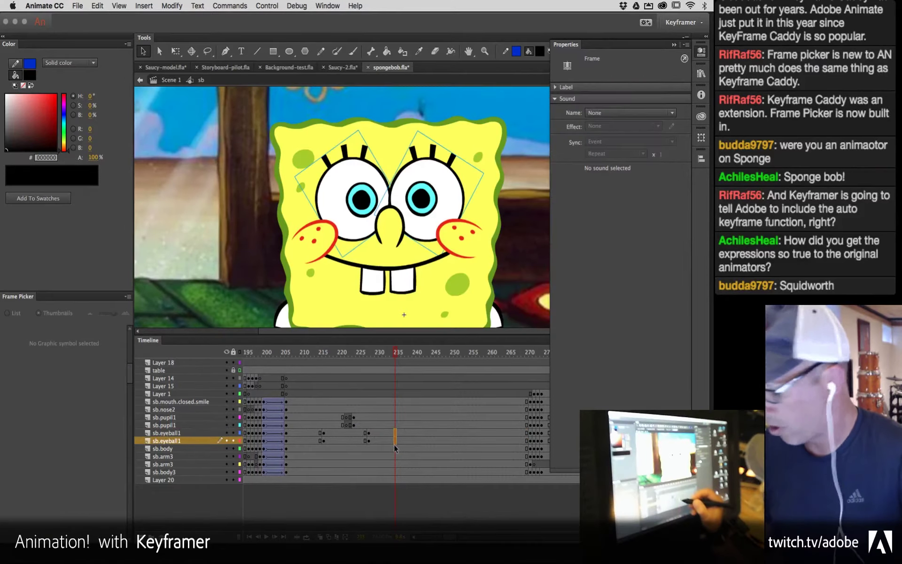
key(F6)
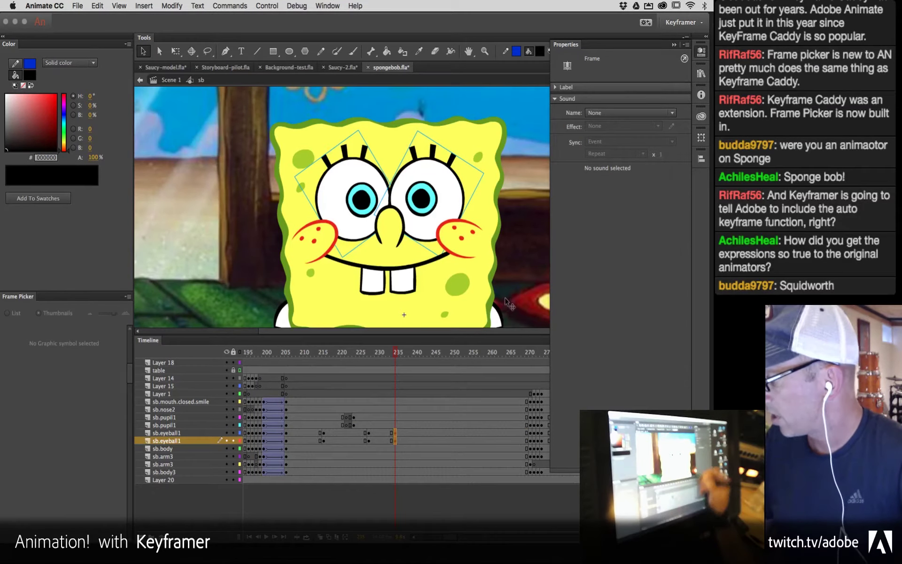
Step: Set the right-hand eye at frame 234 to the half-closed eyelid drawing, frame 6, with the Frame Picker
click(438, 180)
click(439, 181)
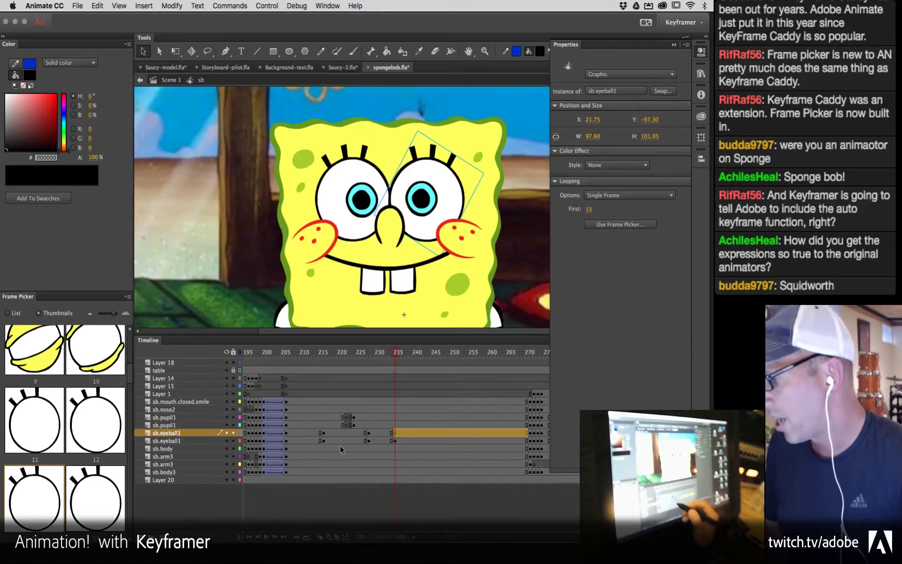
drag(132, 374, 131, 340)
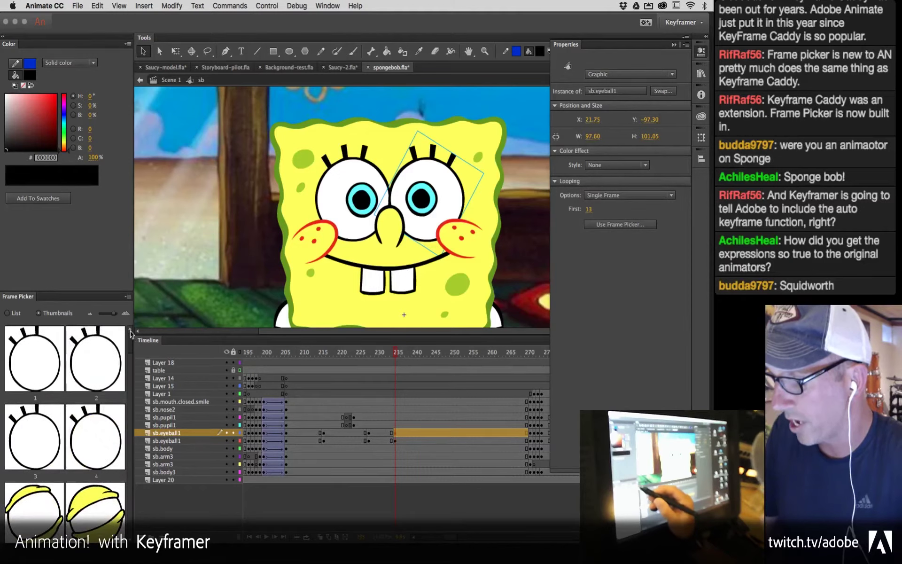
click(44, 358)
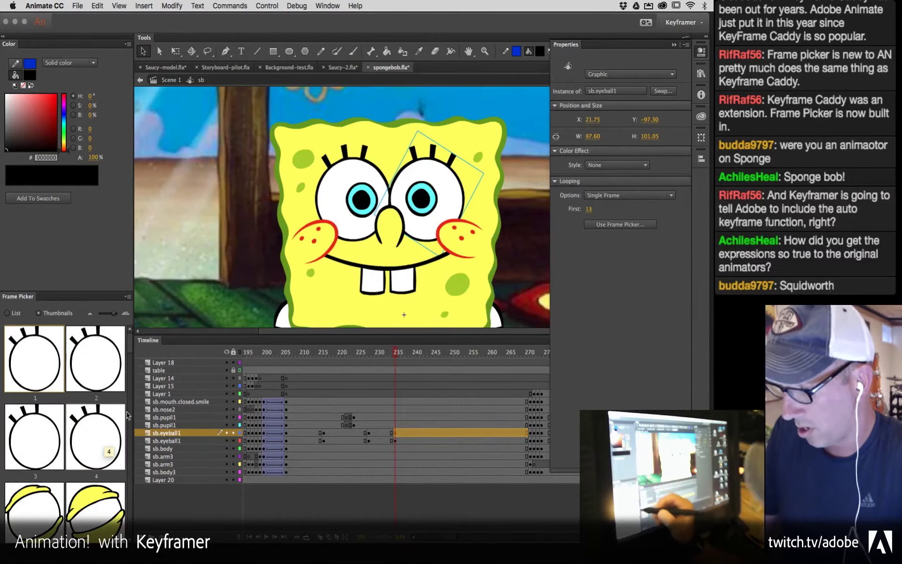
scroll(75, 428, down, 3)
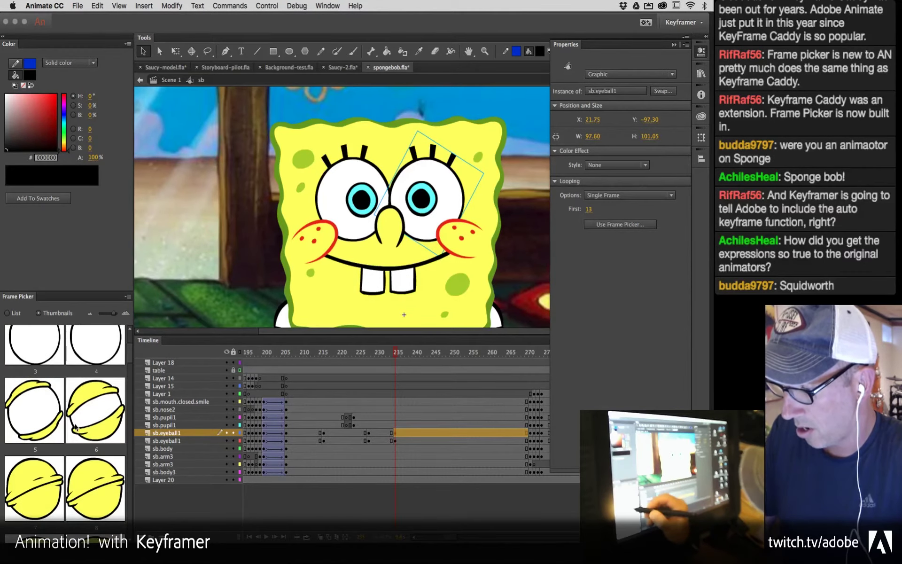
click(94, 419)
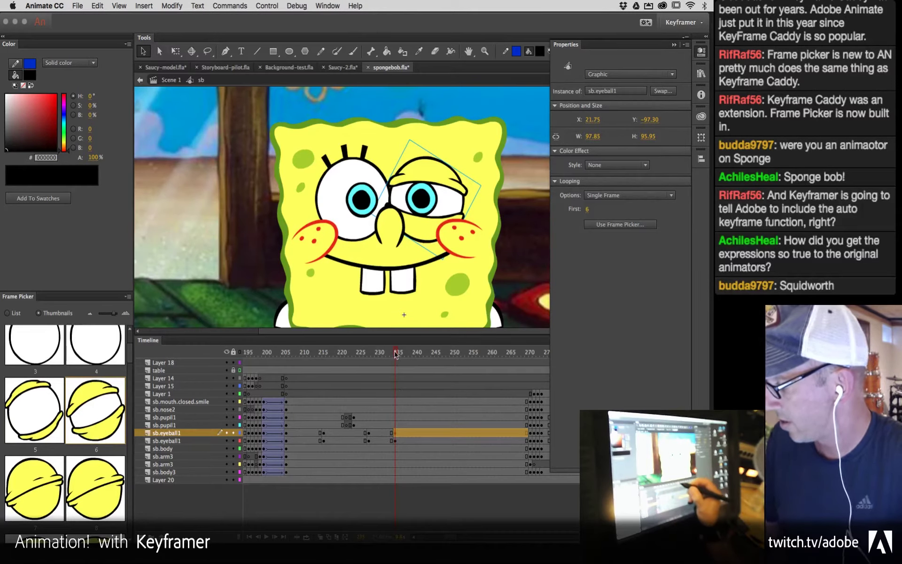
Step: Insert a keyframe at frame 238 on the right-hand eye's sb.eyeball1 layer and pick the angry eyelid drawing, frame 18
drag(395, 355, 407, 355)
key(F6)
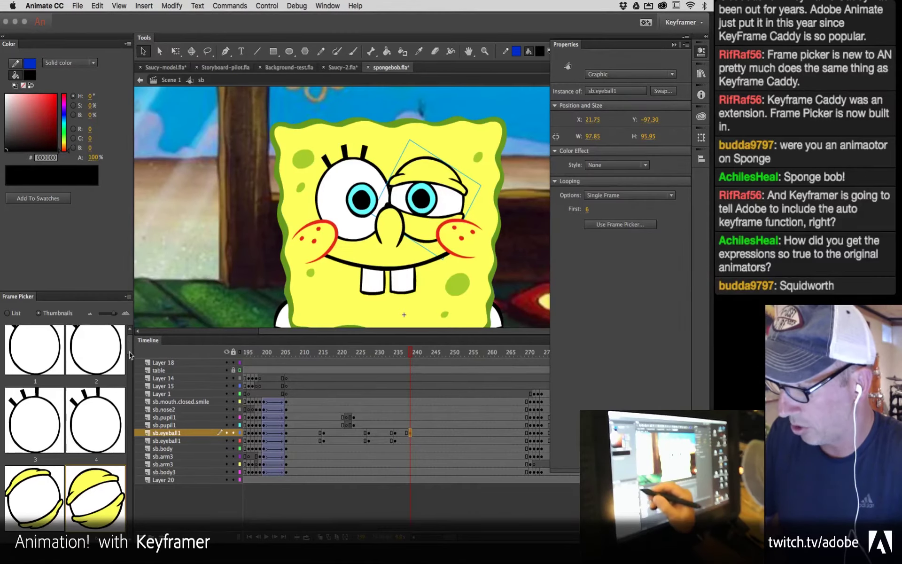
scroll(97, 423, down, 5)
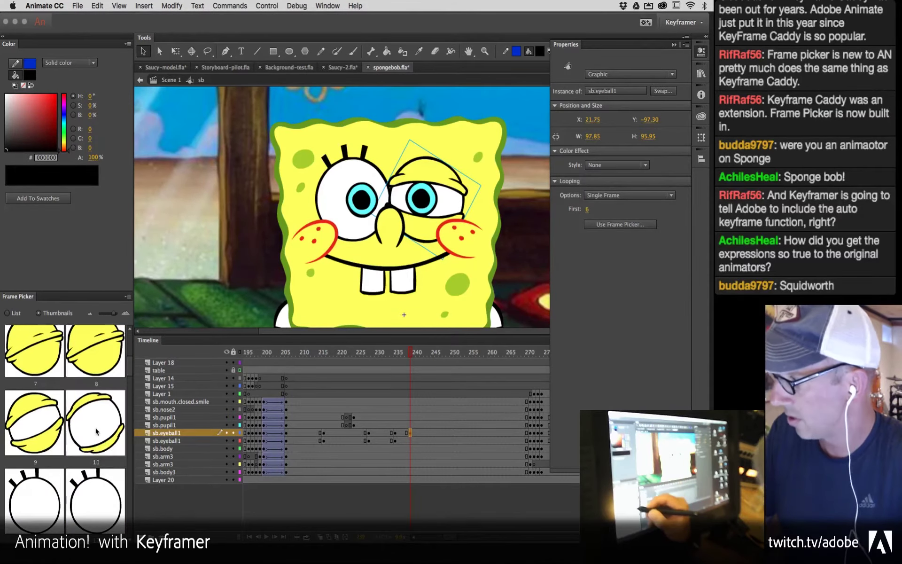
click(96, 442)
drag(130, 361, 130, 388)
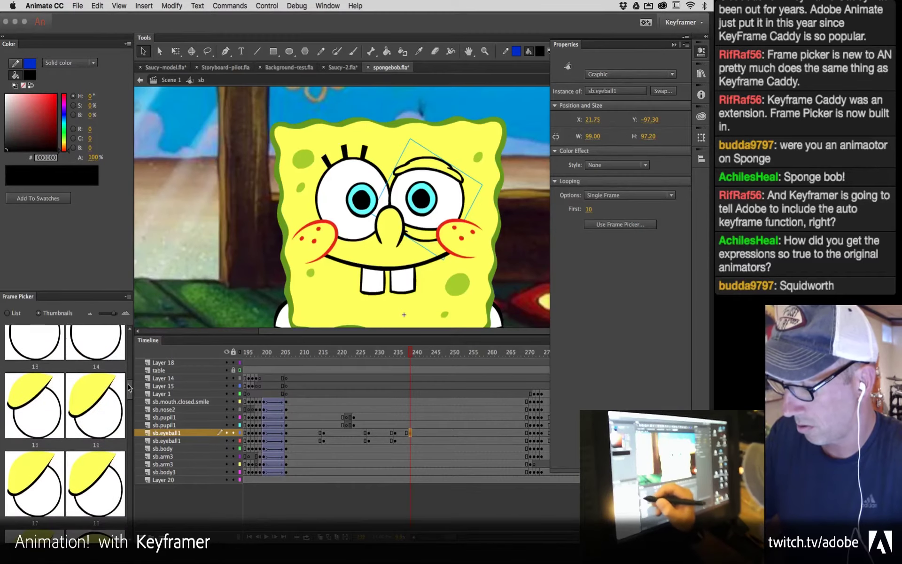
click(101, 484)
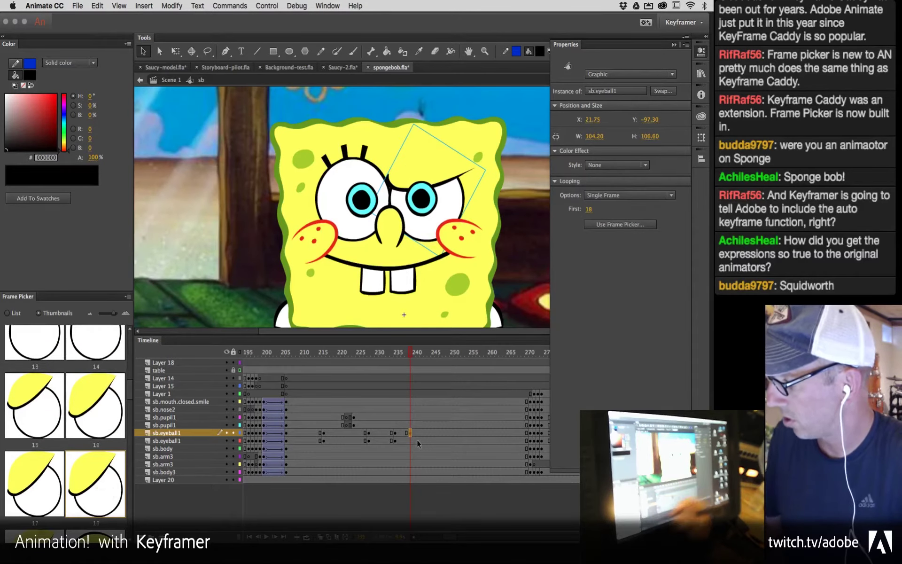
Step: Insert a keyframe at frame 238 on the left-hand eye's sb.eyeball1 layer, try the angry eyelid drawings, and choose frame 15
click(424, 203)
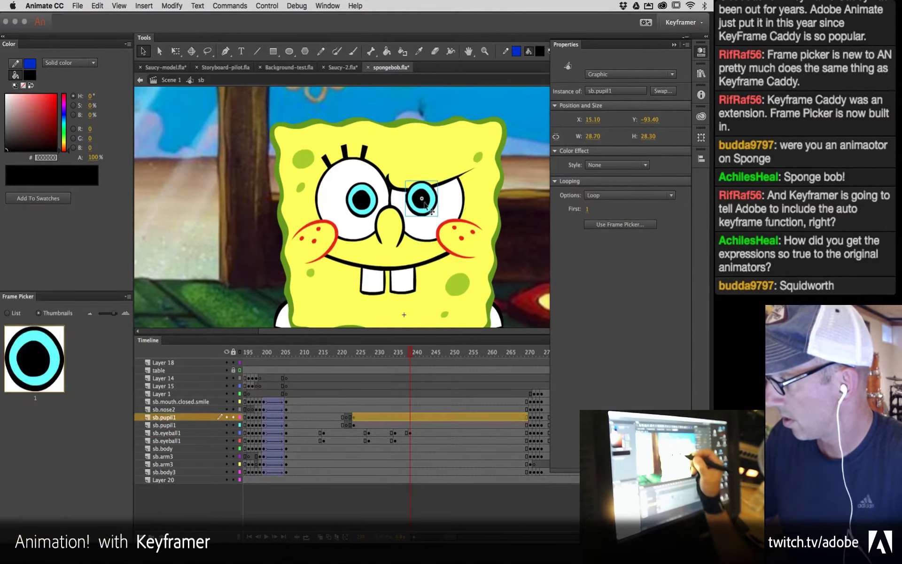
click(368, 174)
click(411, 440)
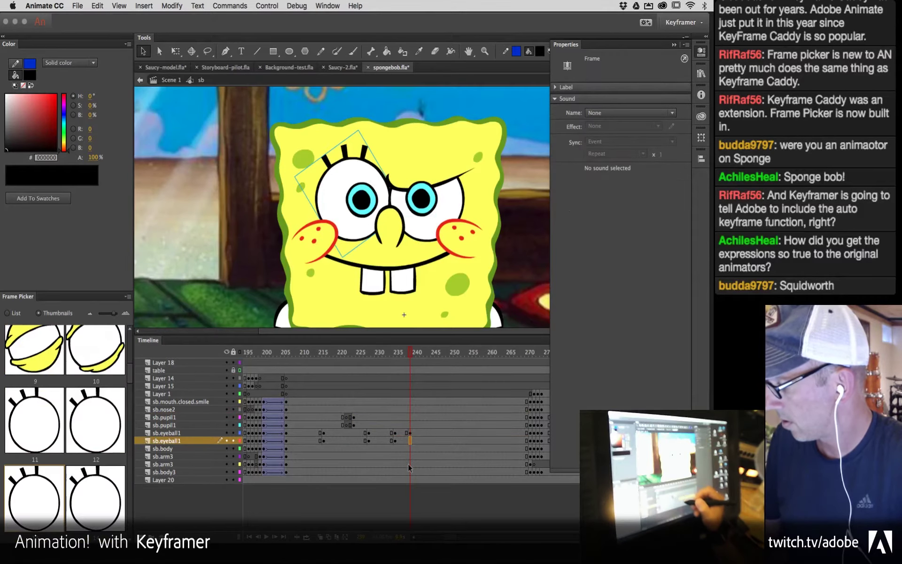
drag(131, 371, 130, 405)
click(80, 386)
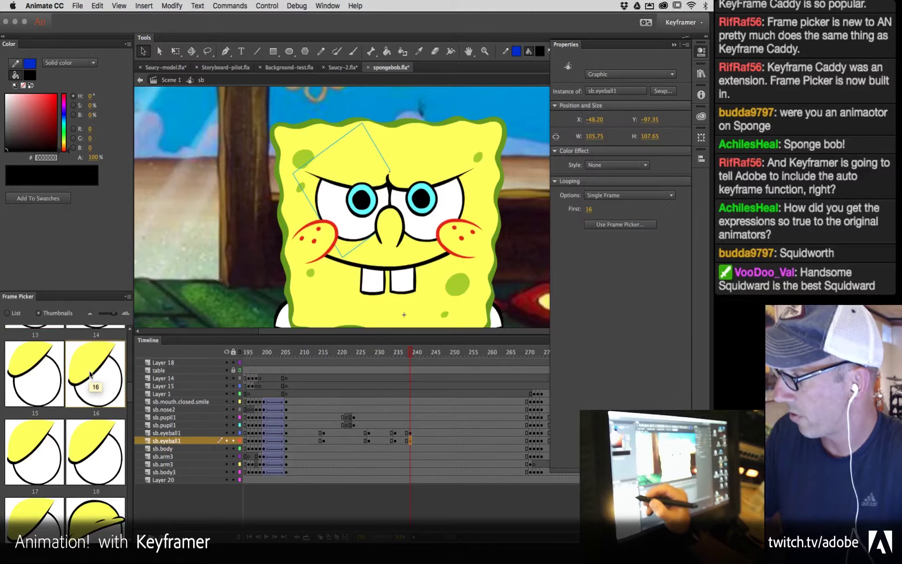
click(43, 444)
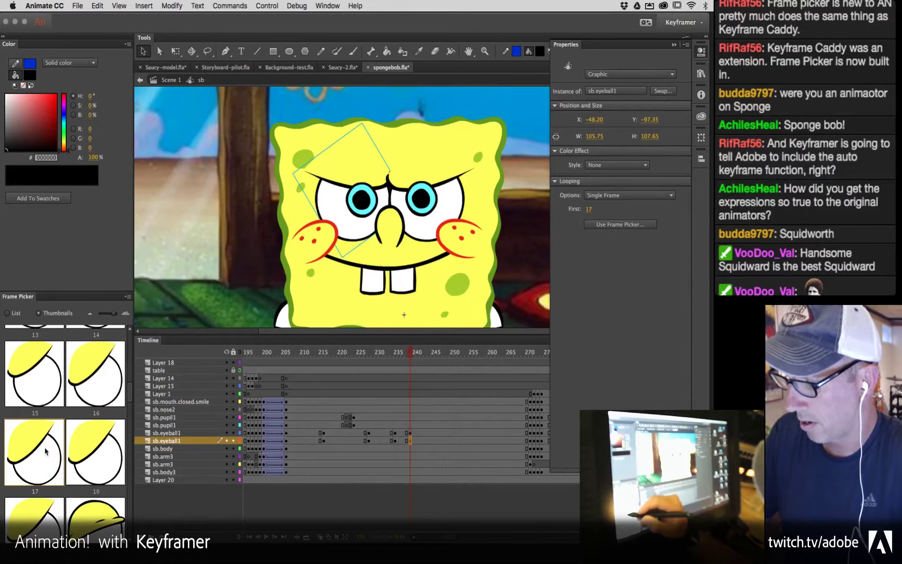
click(94, 455)
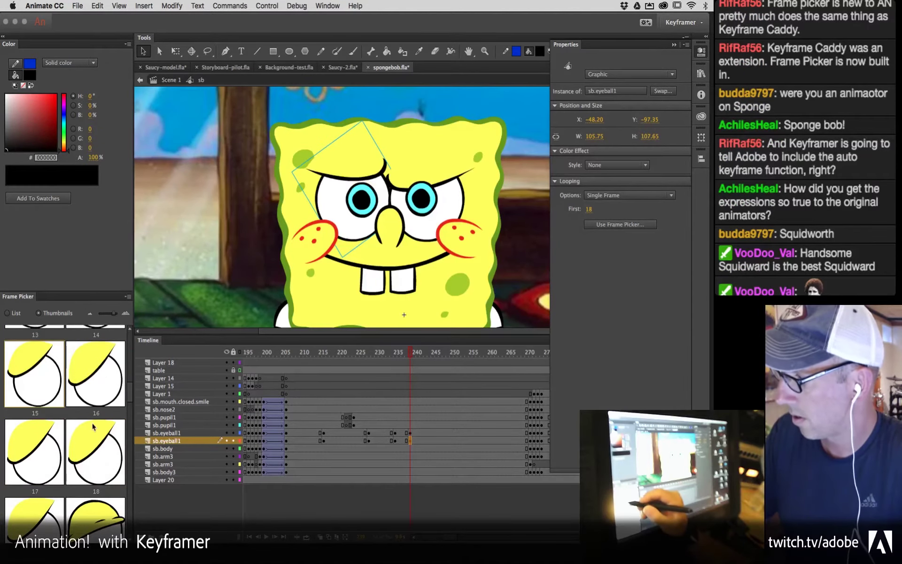
drag(132, 397, 131, 385)
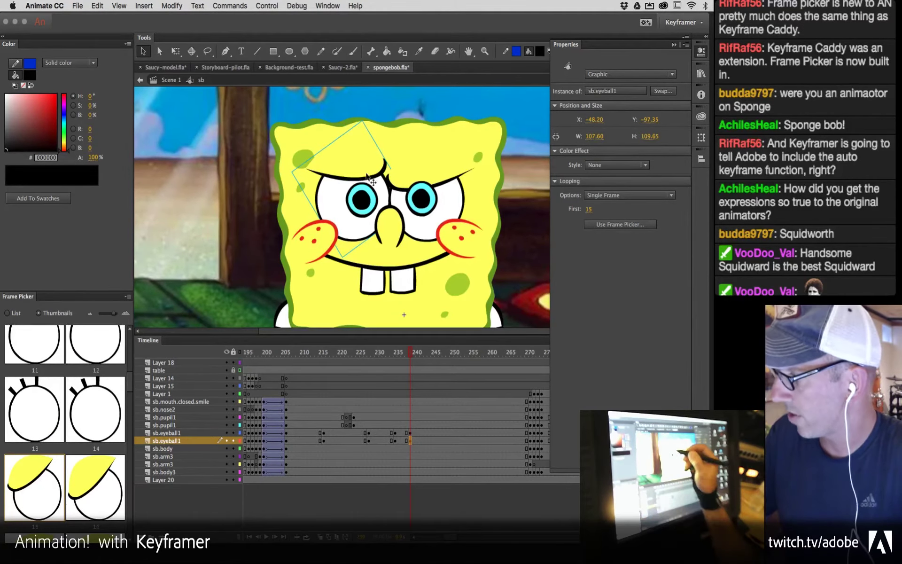
Step: Compare the right-hand eye's separate sb.eyeball1 and sb.pupil1 instances and look inside the pupil symbol
click(421, 198)
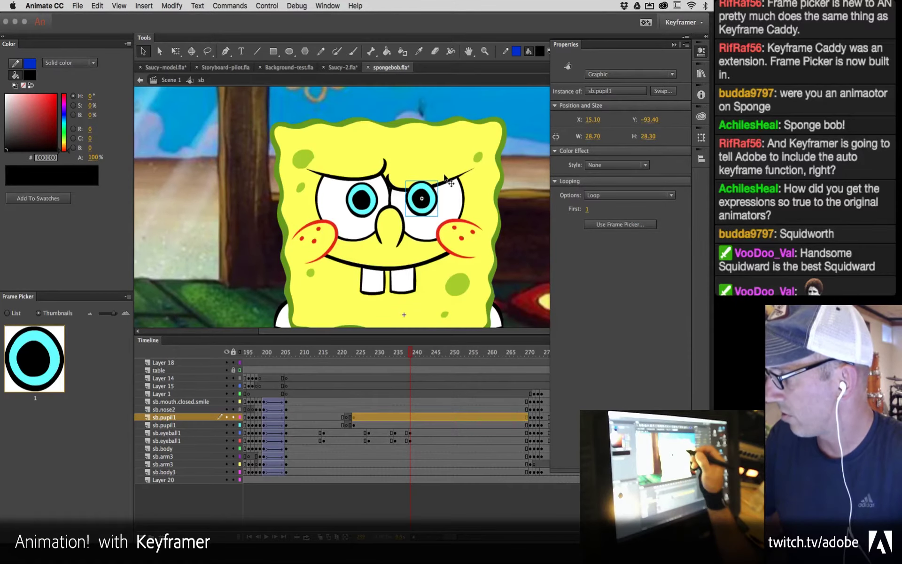
click(412, 432)
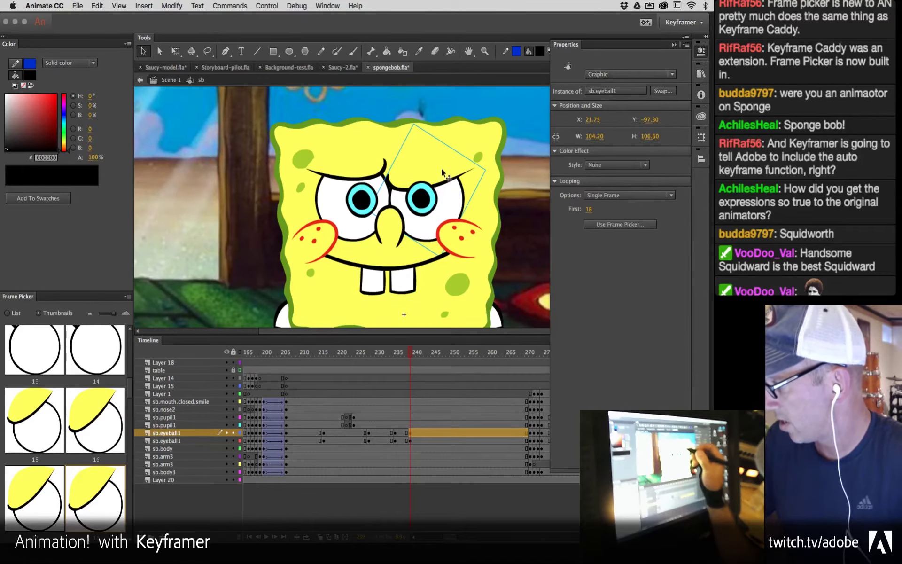
click(429, 202)
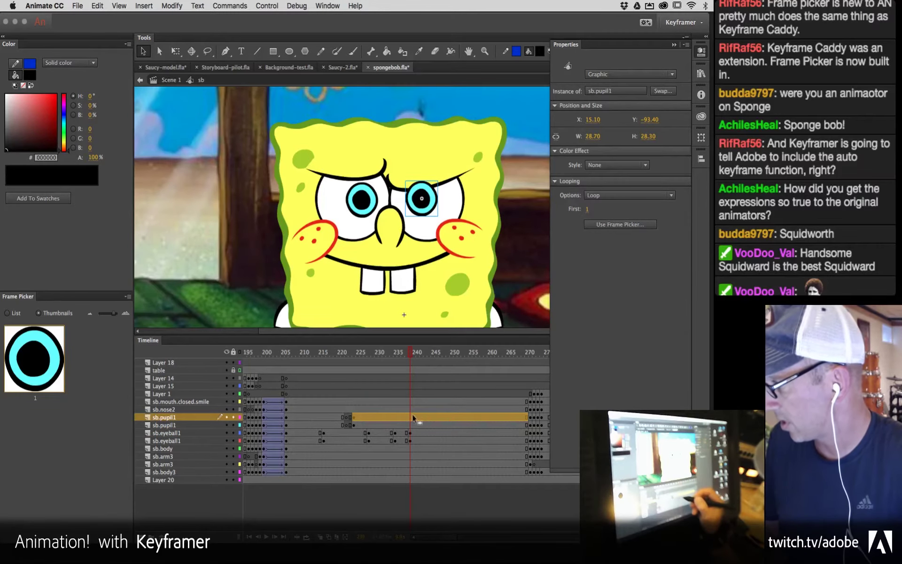
click(444, 181)
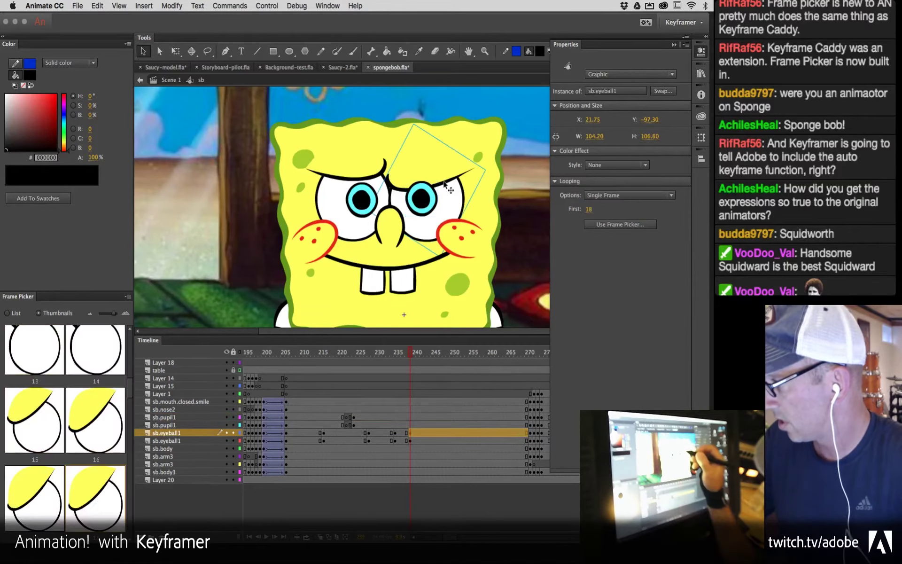
click(432, 209)
click(449, 185)
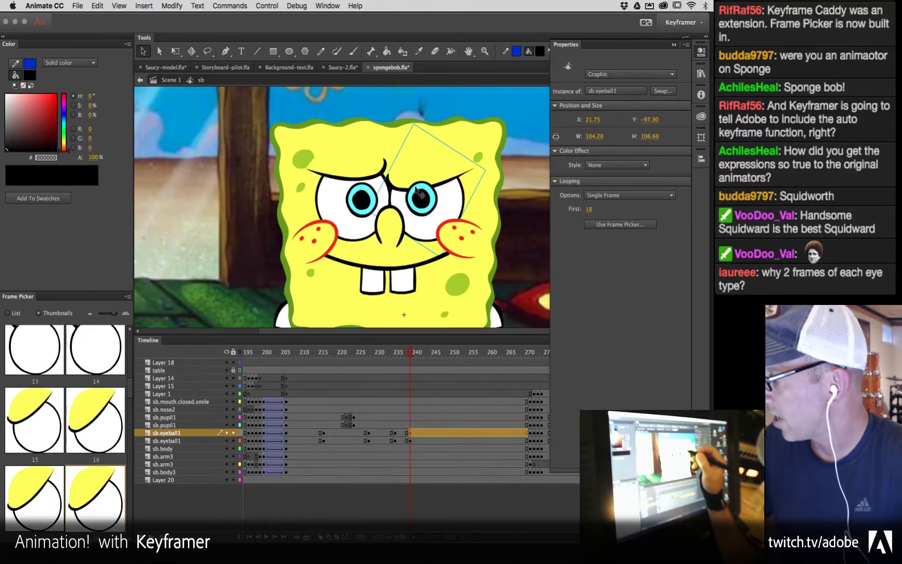
click(431, 210)
double_click(431, 207)
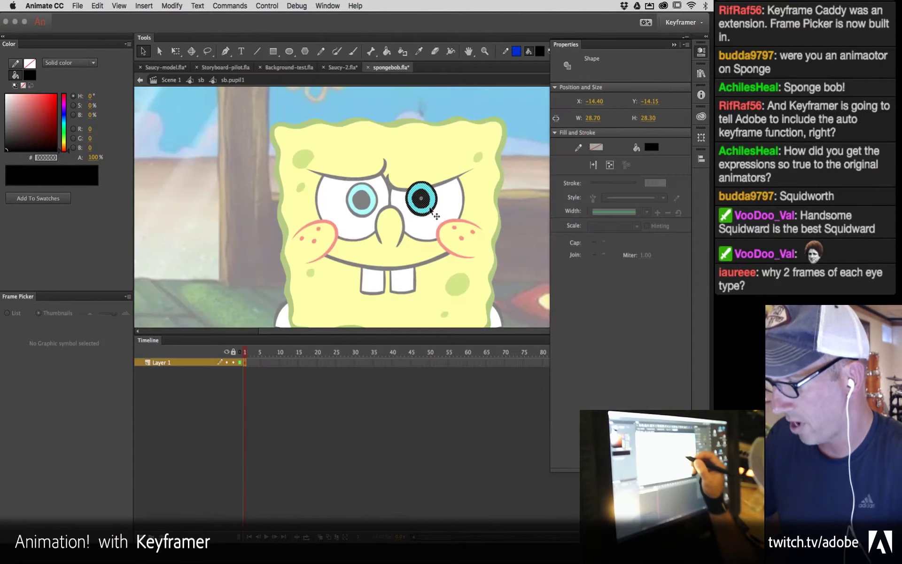
double_click(193, 228)
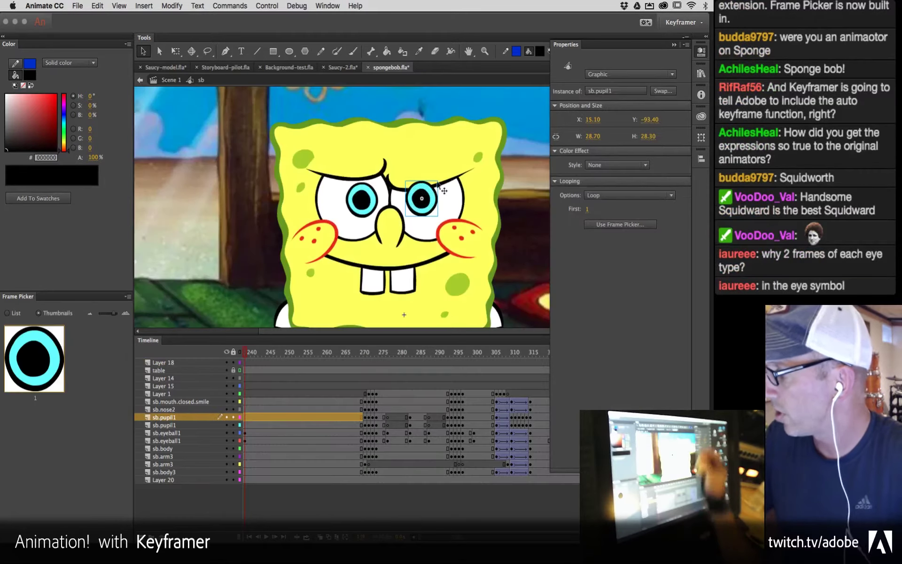
Step: Duplicate the right-hand pupil's symbol under the name sb.pupil1 copy
right_click(432, 206)
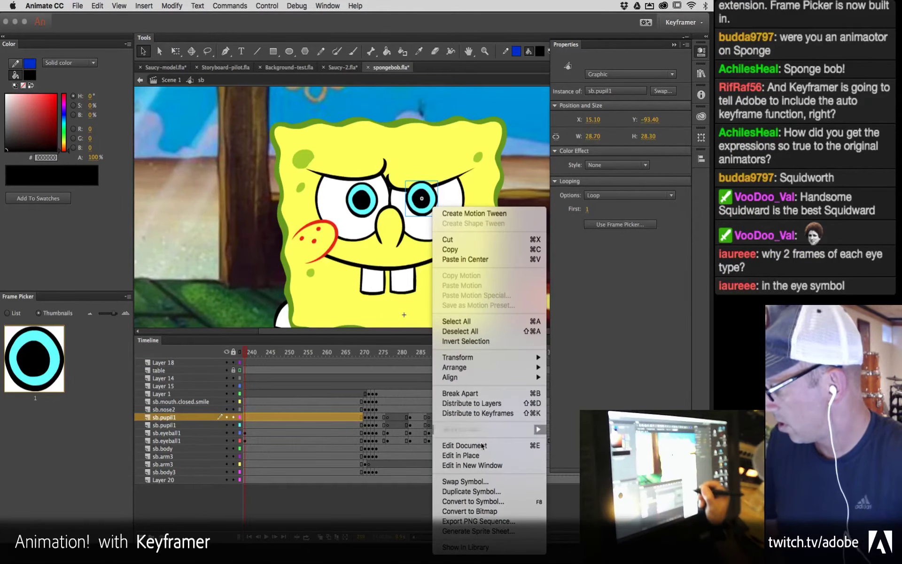
click(476, 492)
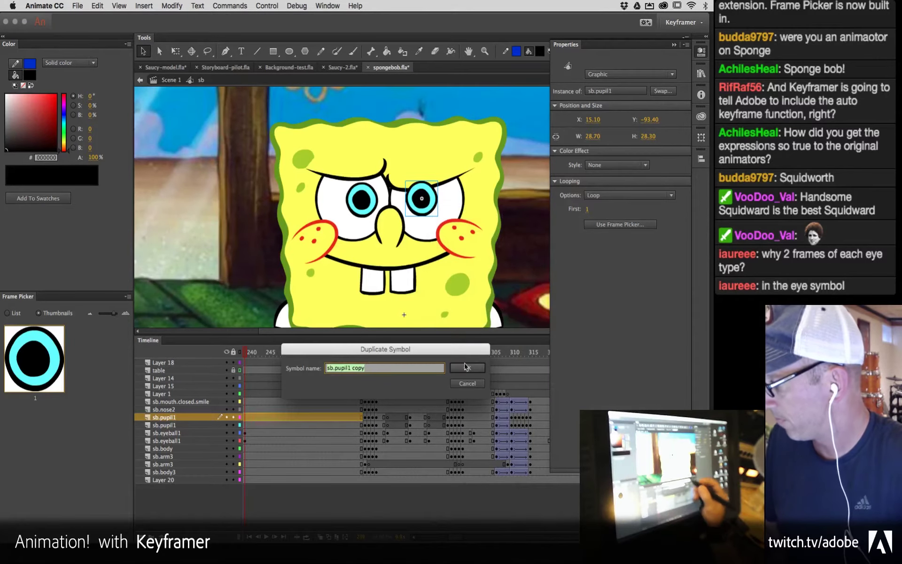
click(465, 368)
Step: Inside sb.pupil1 copy, erase the part of the pupil overlapping the angry eyelid, and return to the sb symbol
key(z)
drag(410, 192, 425, 201)
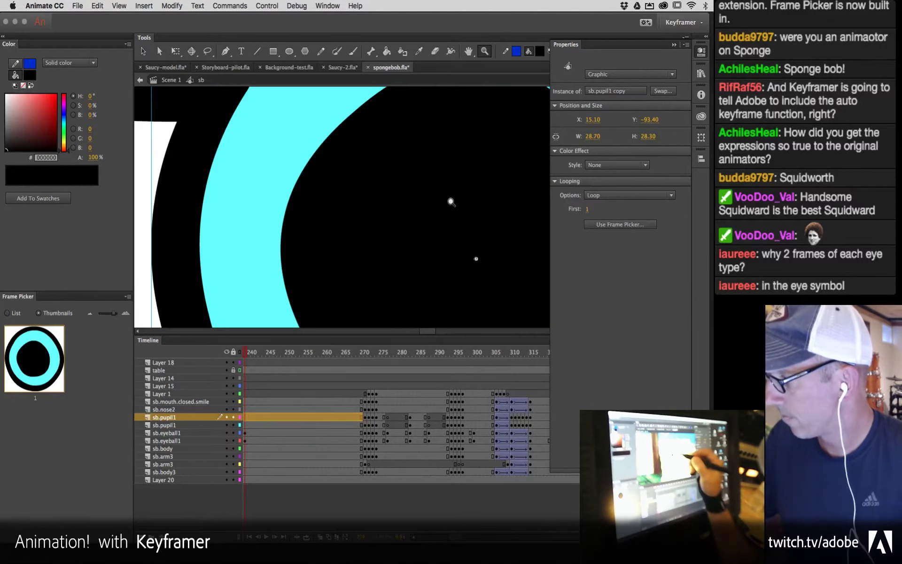
alt+click(496, 218)
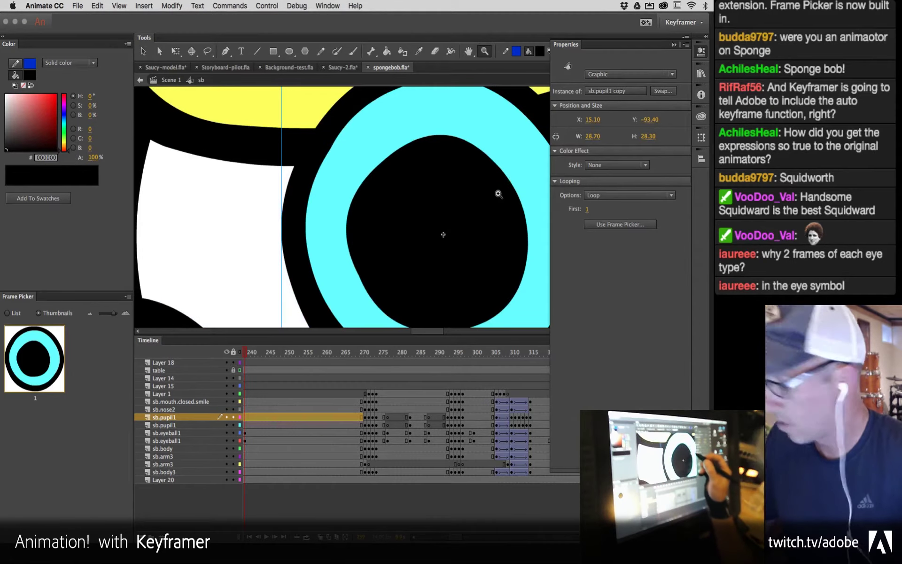
key(v)
click(674, 45)
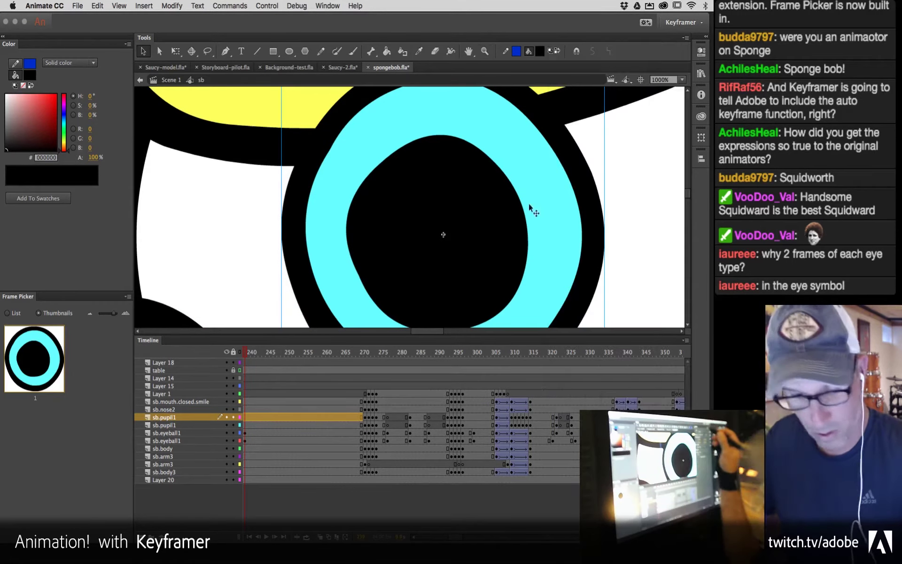
double_click(465, 269)
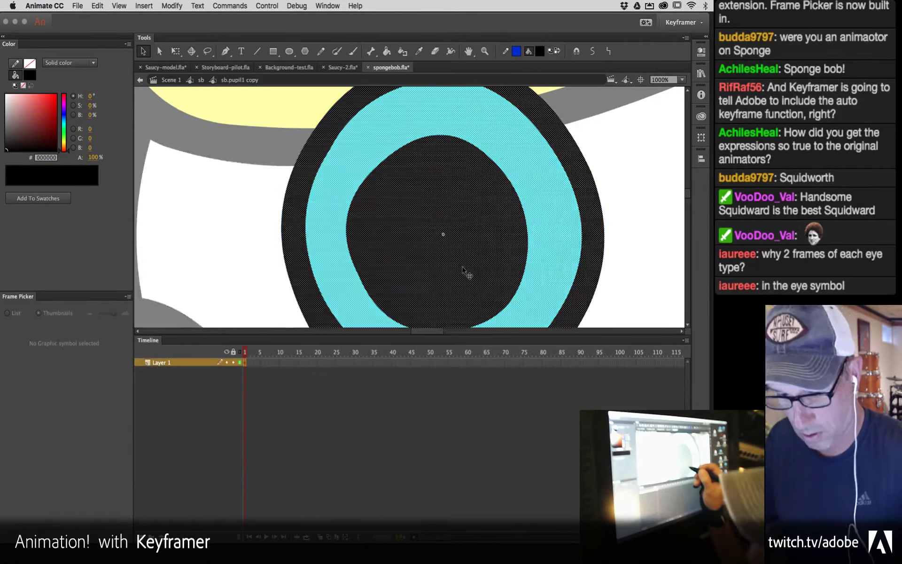
key(super+minus)
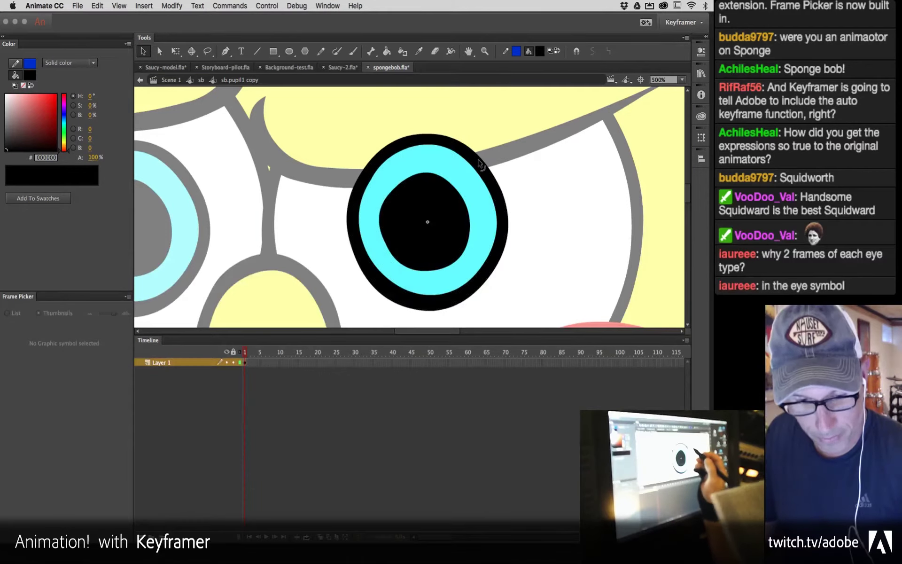
key(e)
mouse_move(482, 124)
mouse_down()
mouse_move(374, 152)
mouse_move(464, 132)
mouse_move(341, 173)
mouse_move(464, 144)
mouse_move(344, 172)
mouse_move(450, 164)
mouse_move(333, 177)
mouse_move(502, 147)
mouse_move(335, 180)
mouse_move(476, 167)
mouse_move(351, 181)
mouse_move(422, 175)
mouse_move(526, 135)
mouse_up()
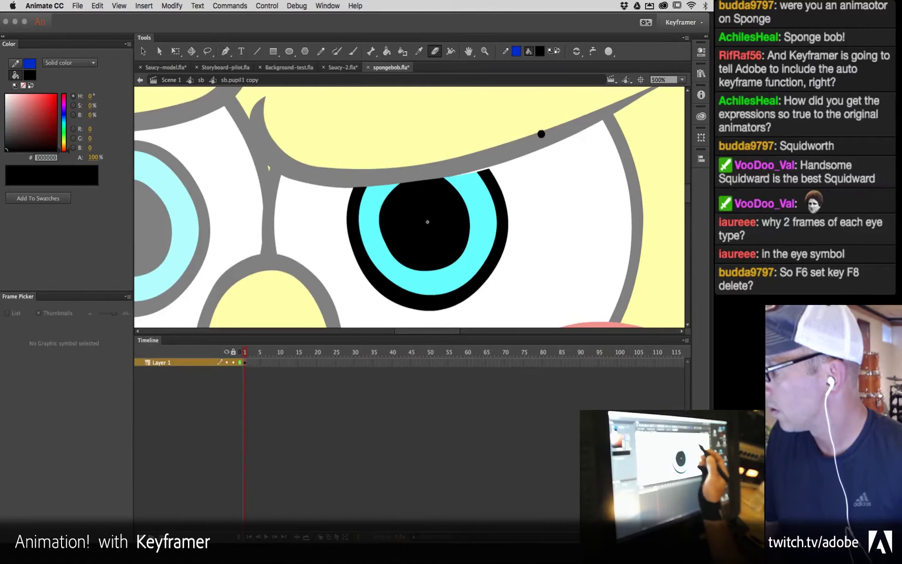
key(v)
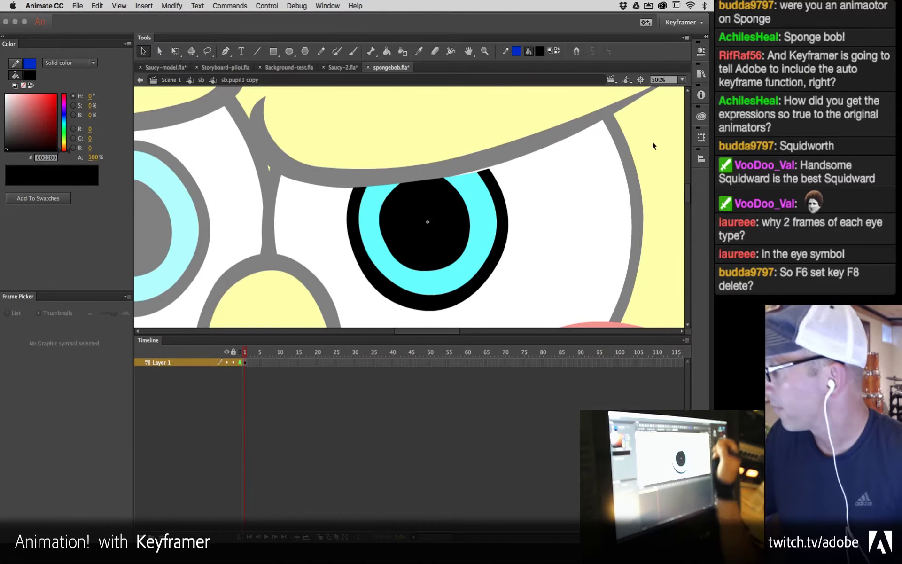
double_click(594, 219)
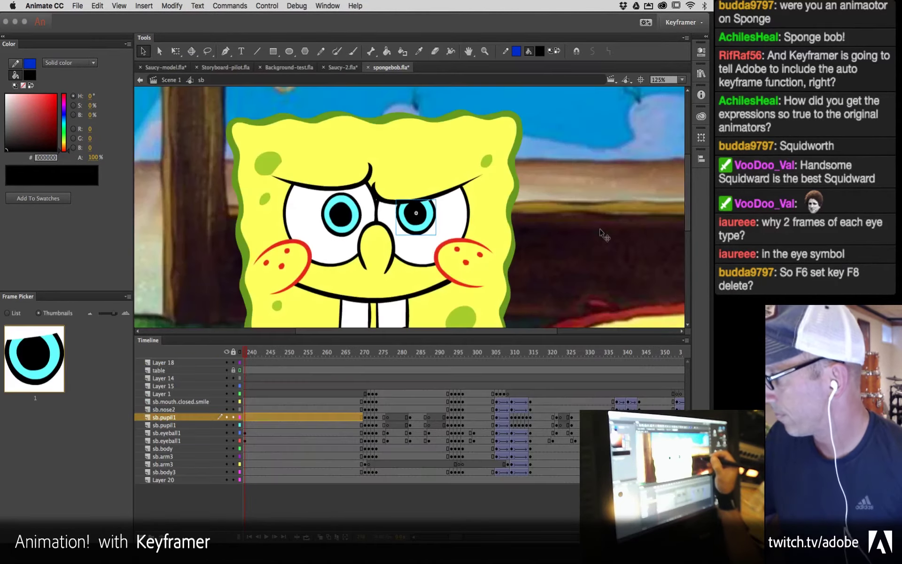
Step: Insert a keyframe at frame 238 on the right-hand pupil's sb.pupil1 layer
scroll(300, 416, left, 3)
click(300, 416)
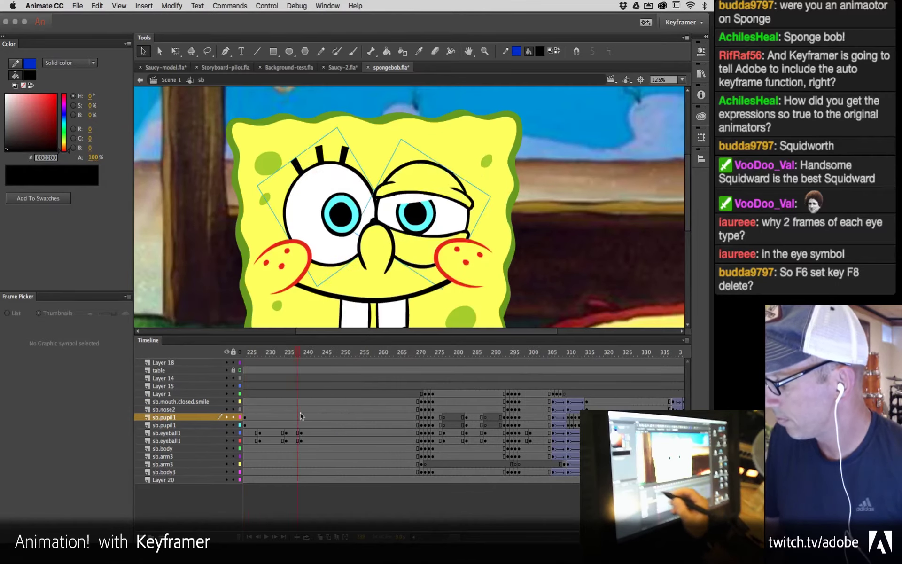
drag(300, 413, 339, 450)
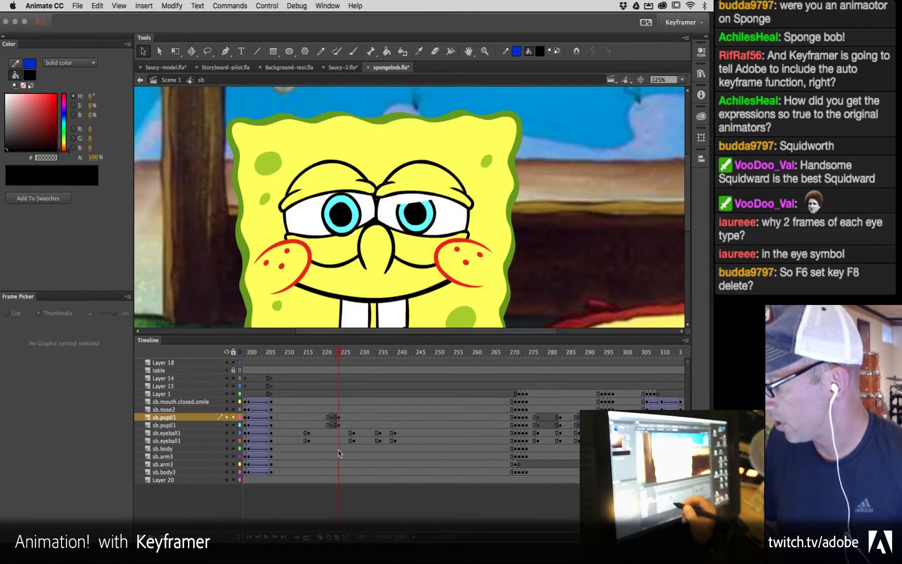
click(428, 224)
drag(371, 354, 395, 352)
click(395, 417)
key(F6)
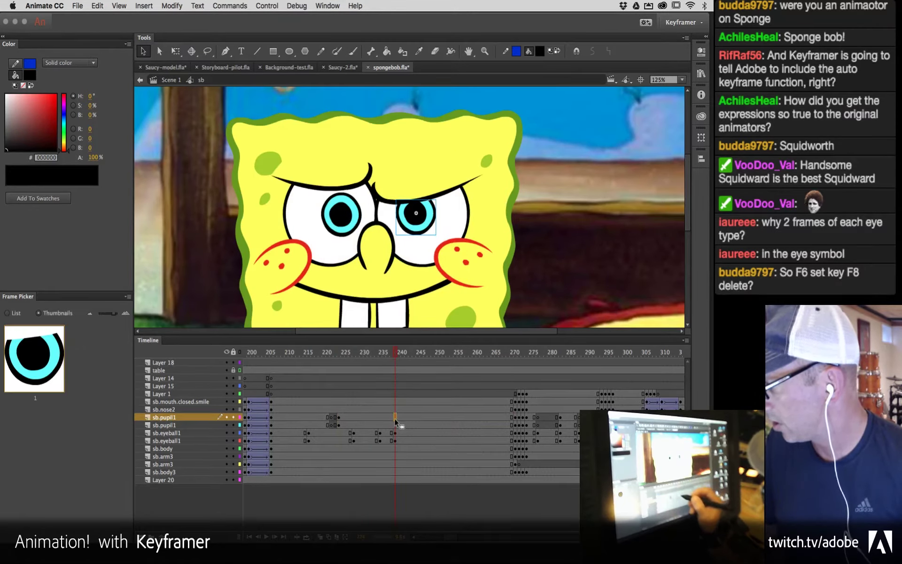
Step: Swap the right-hand pupil at frame 223 back to sb.pupil1 and compare it with the trimmed pupil at frame 238
click(339, 418)
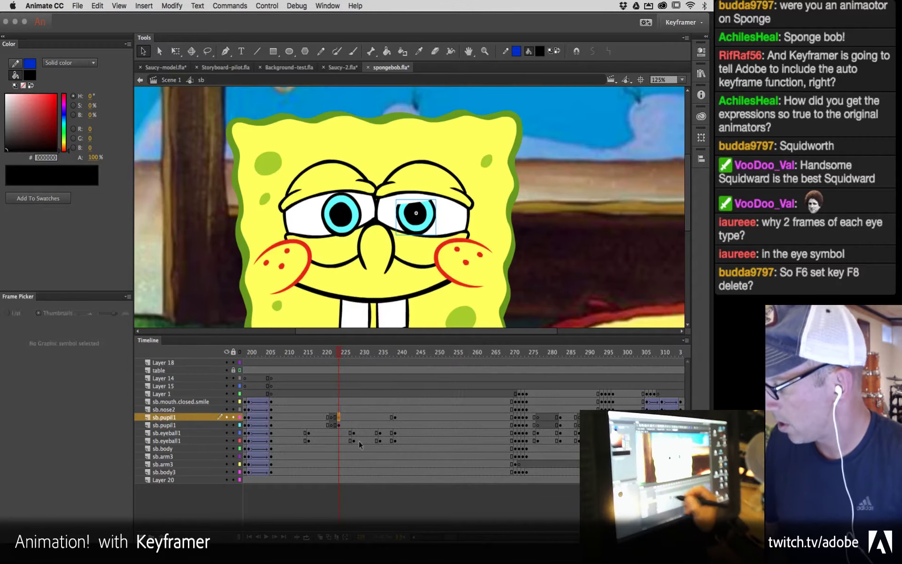
click(422, 216)
click(701, 52)
click(663, 91)
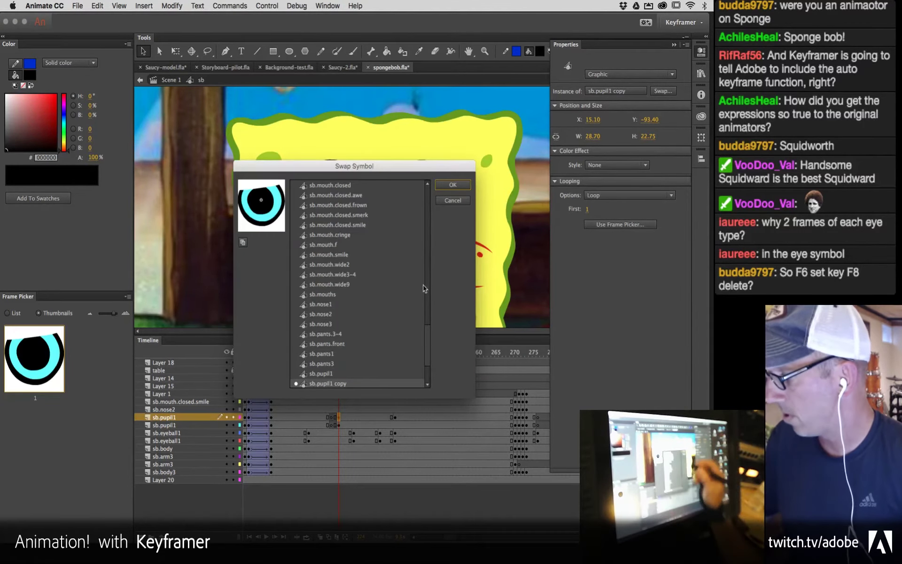
double_click(321, 373)
drag(338, 352, 395, 354)
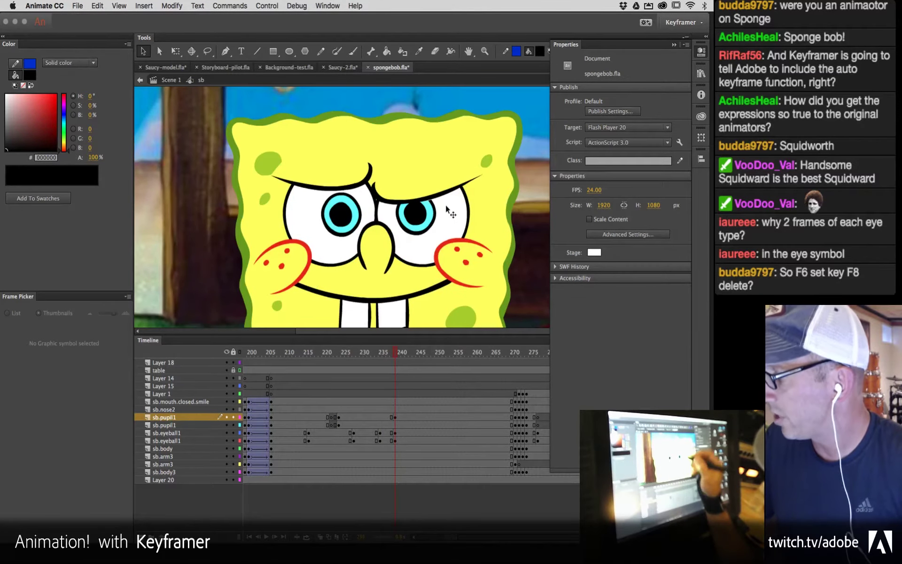
Step: Examine the right-hand eye's sb.eyeball1 instance, its nested eyelid frames and its looping settings
click(451, 211)
drag(128, 388, 131, 332)
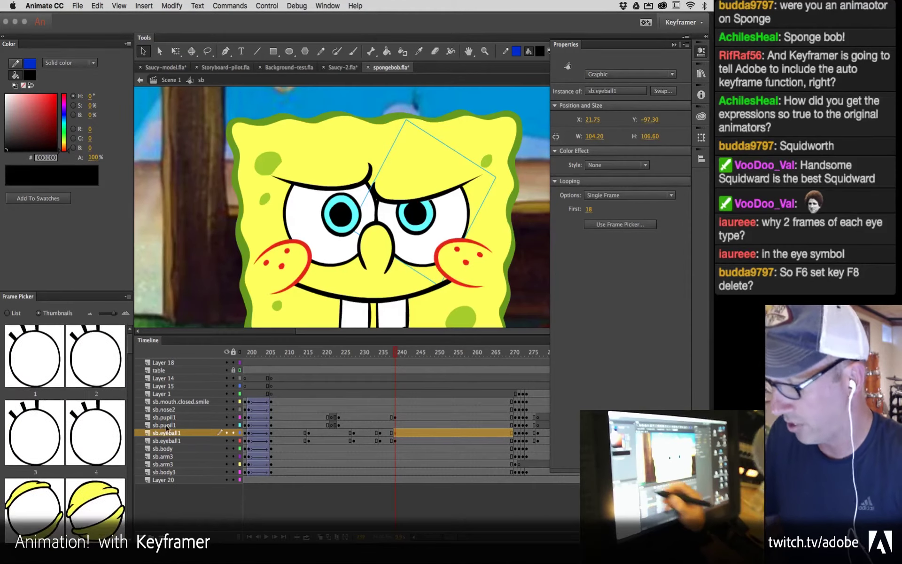
double_click(457, 209)
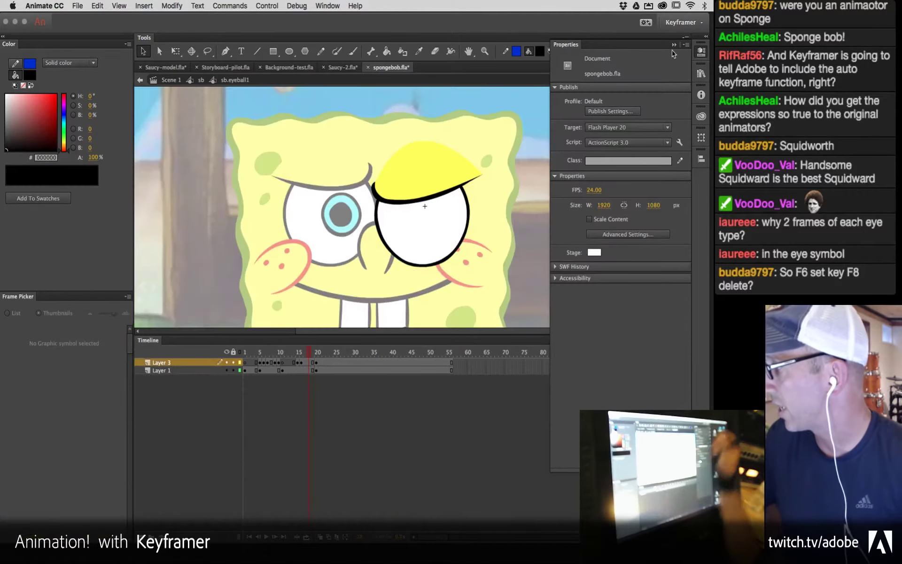
mouse_move(310, 355)
mouse_down()
mouse_move(282, 363)
mouse_move(274, 384)
mouse_move(300, 387)
mouse_up()
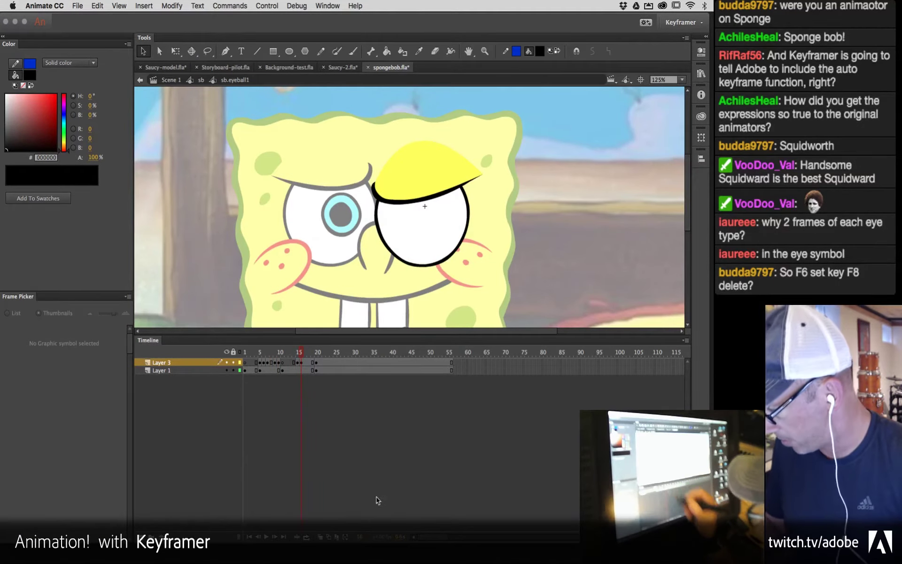
double_click(394, 242)
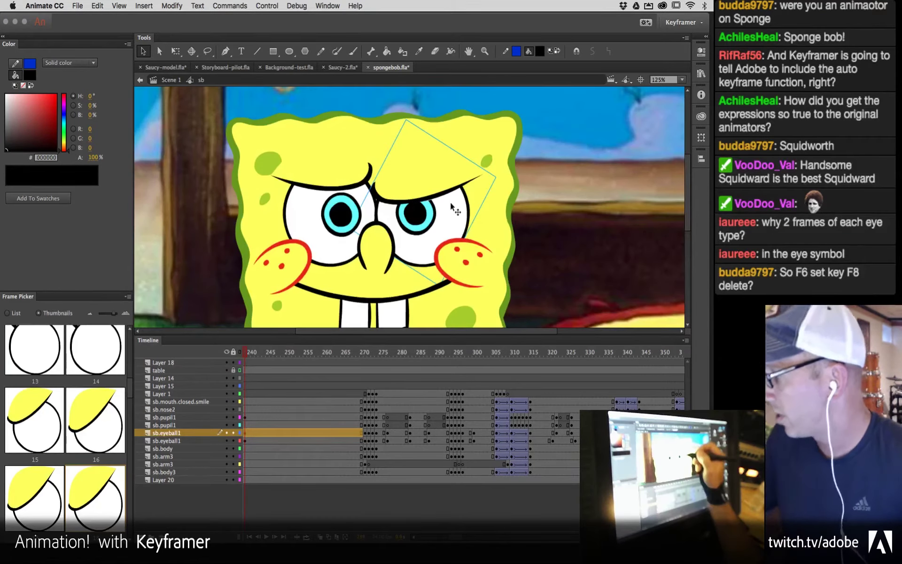
click(701, 52)
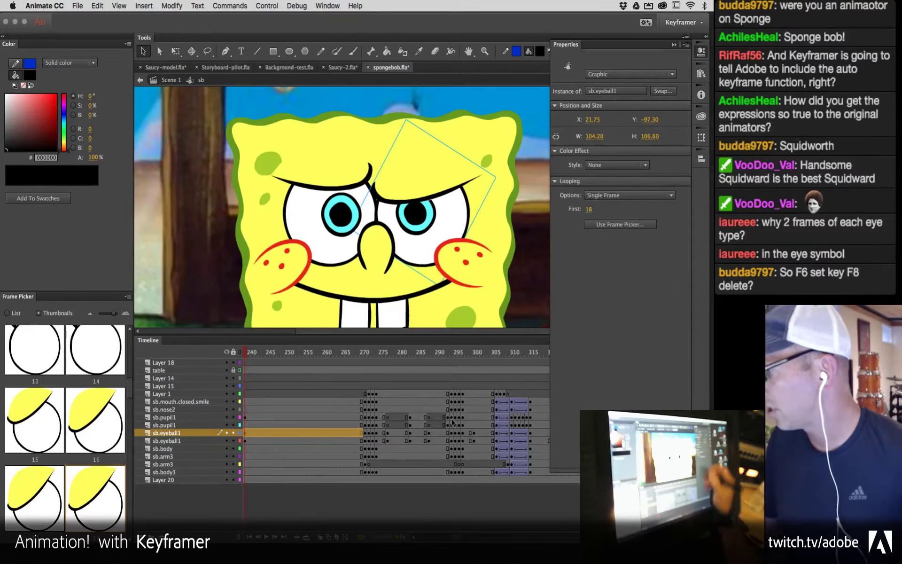
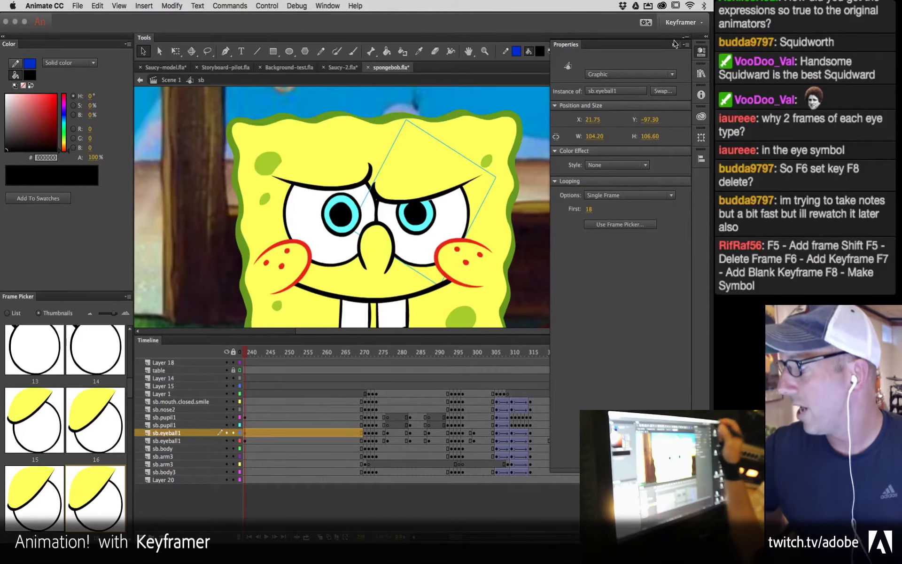
key(super+F3)
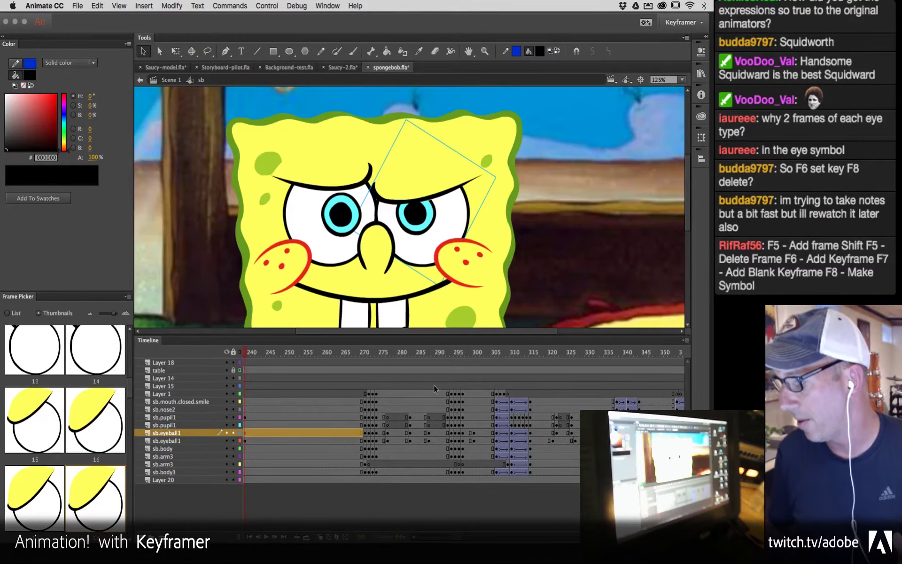
key(super+minus)
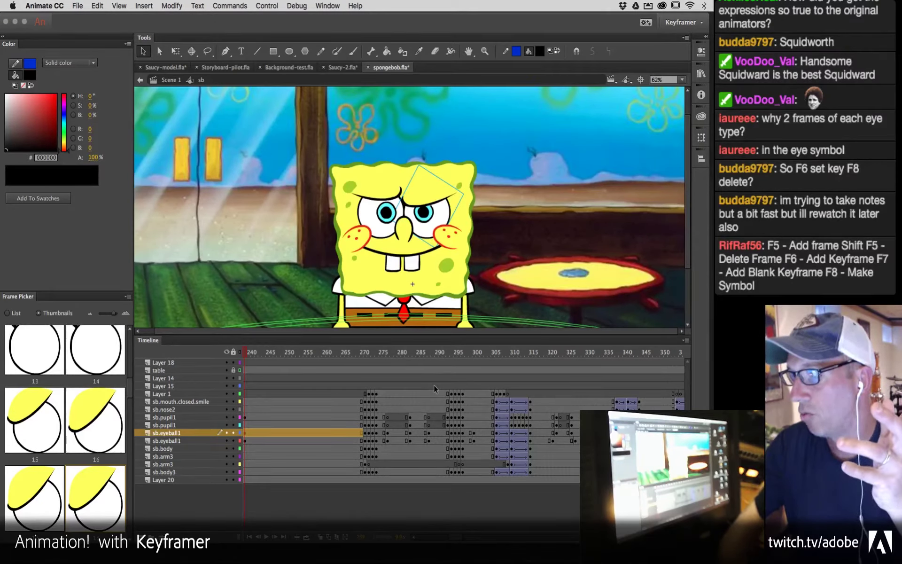
Step: Search the computer for "holiday" and open Holiday_2015.fla
key(super+space)
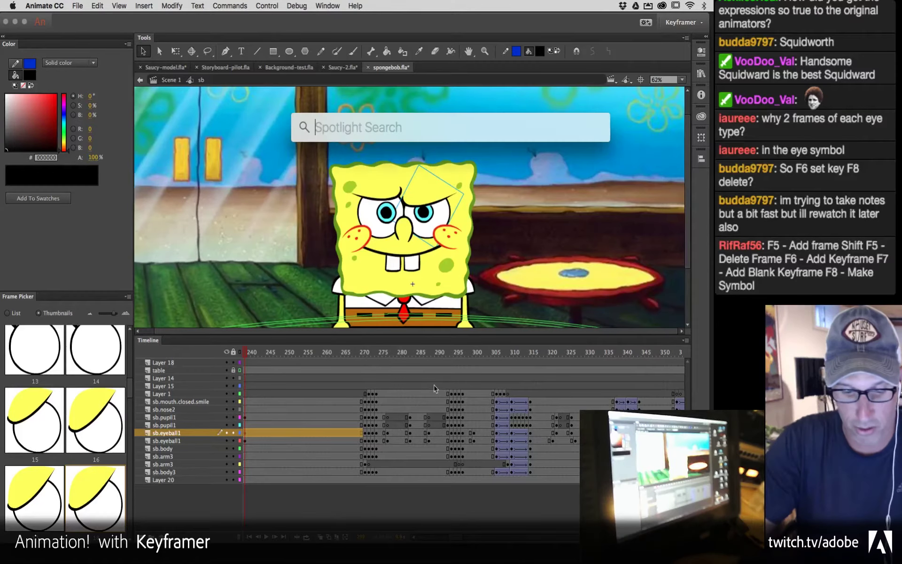
text(i)
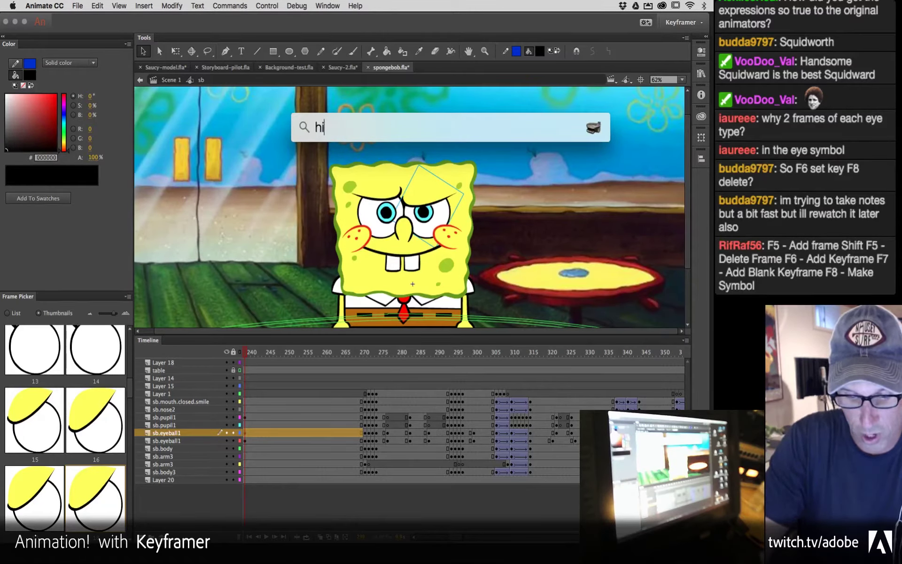
key(BackSpace)
text(oliday)
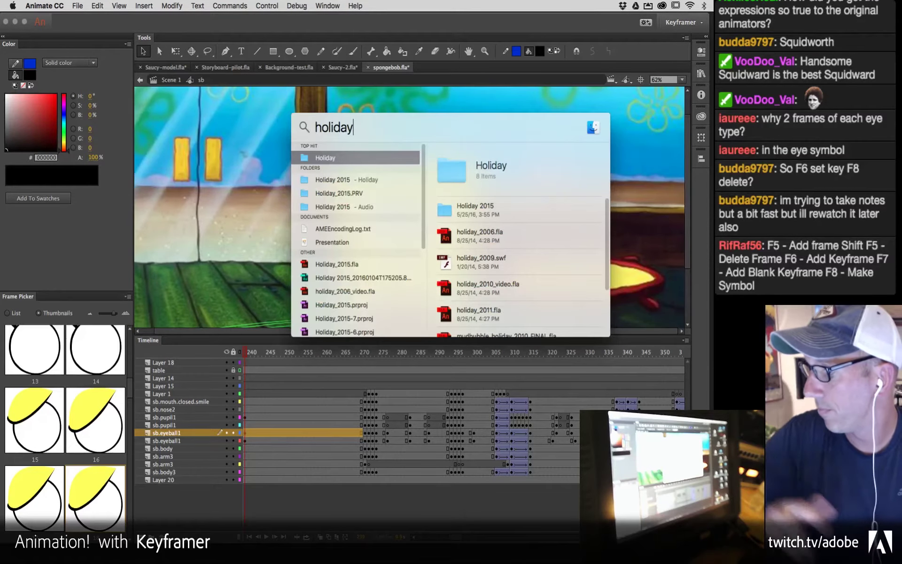
click(344, 265)
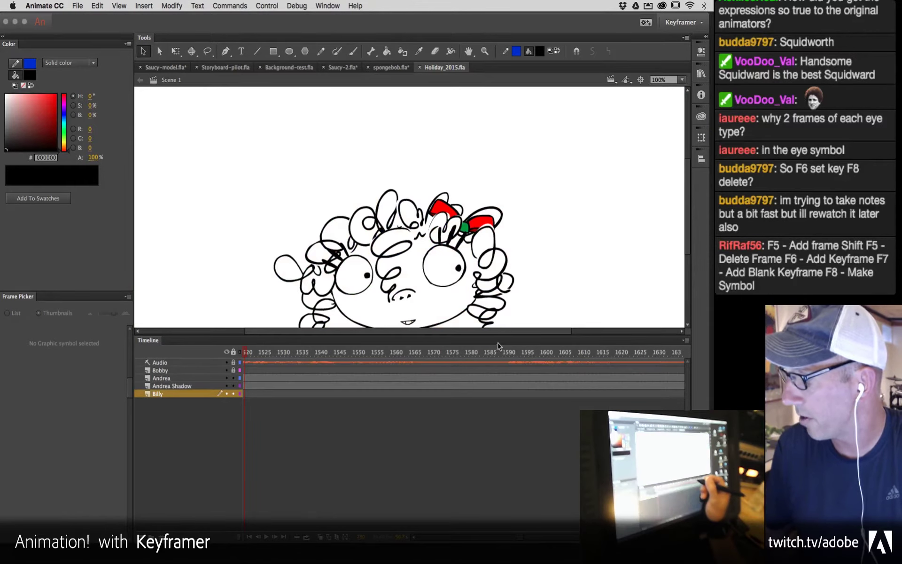
Step: Enlarge the stage area, play part of the curly-haired girl's animation, and frame the character in view
drag(545, 336, 535, 414)
drag(367, 430, 453, 438)
key(Return)
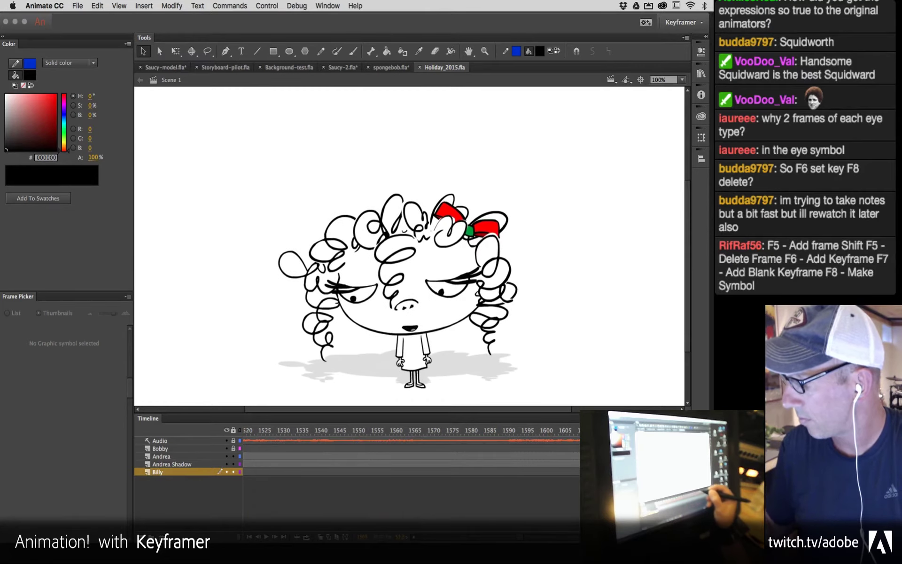
click(444, 438)
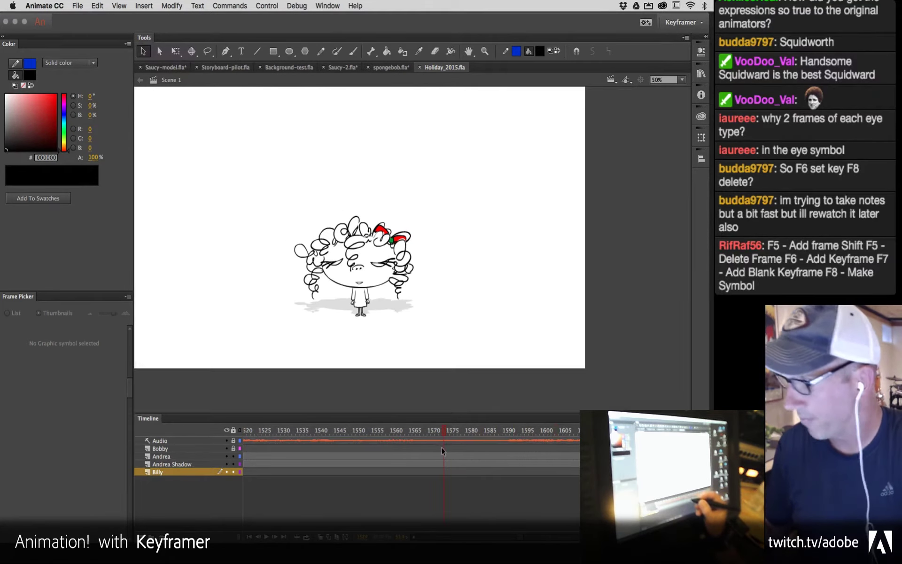
key(super+minus)
key(super+minus)
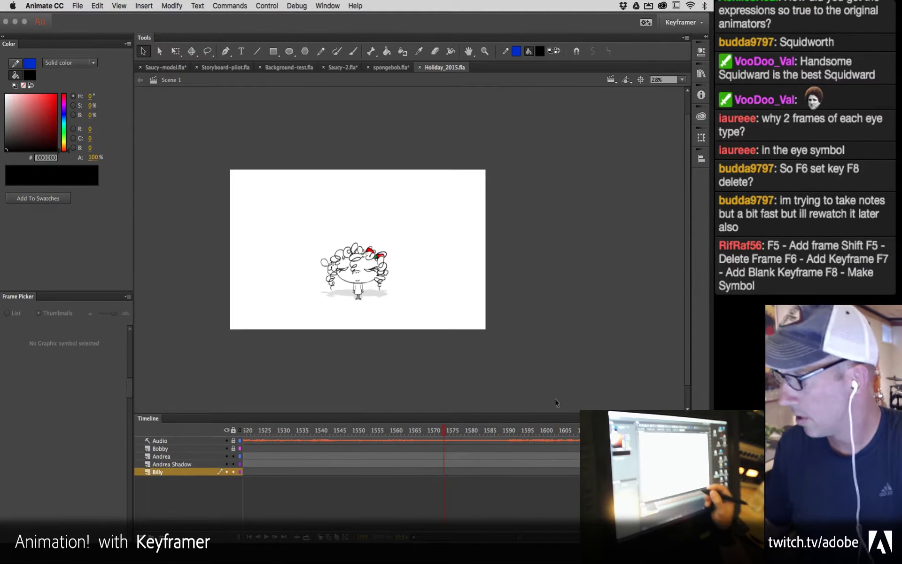
key(z)
click(382, 262)
key(space)
drag(481, 252, 532, 264)
key(v)
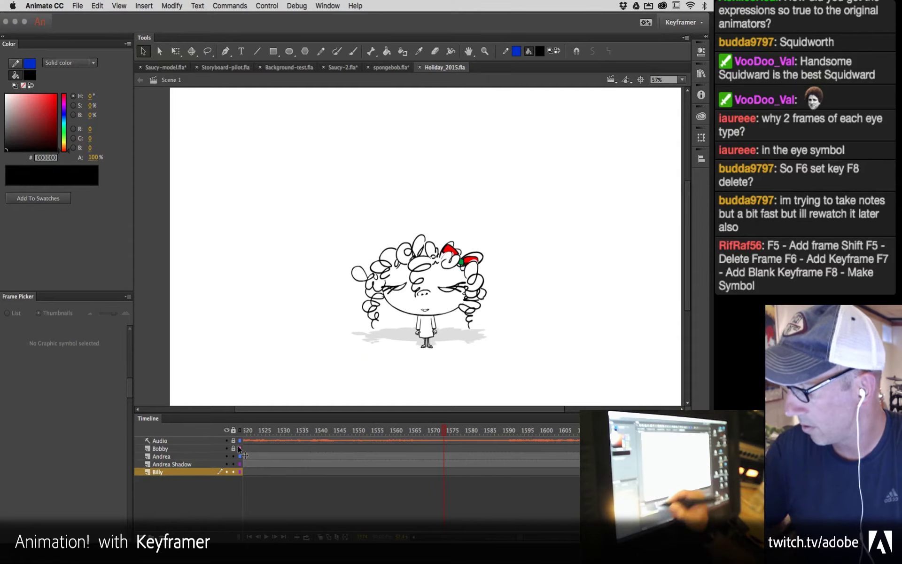
Step: Select the curly-haired girl, close the Frame Picker panel, and move her up away from her shadow
click(441, 292)
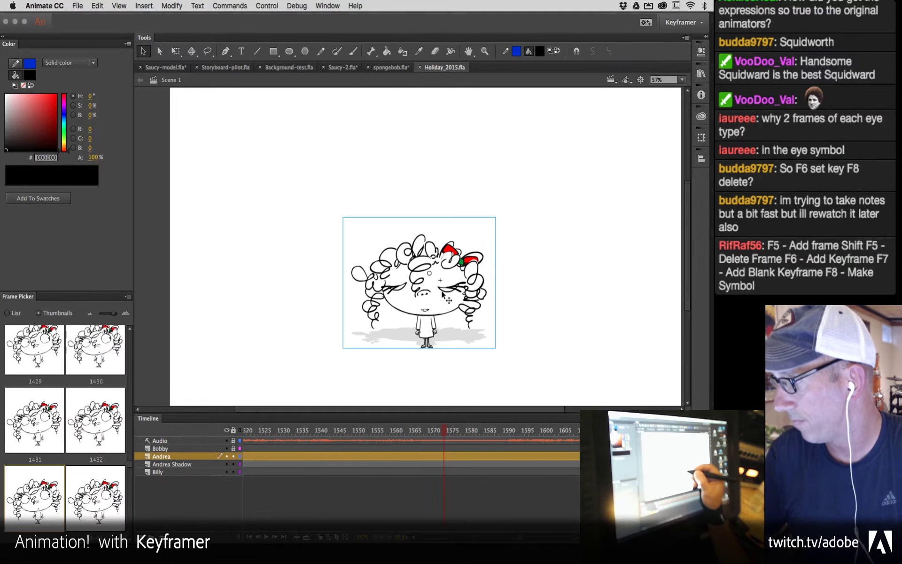
click(127, 298)
click(145, 338)
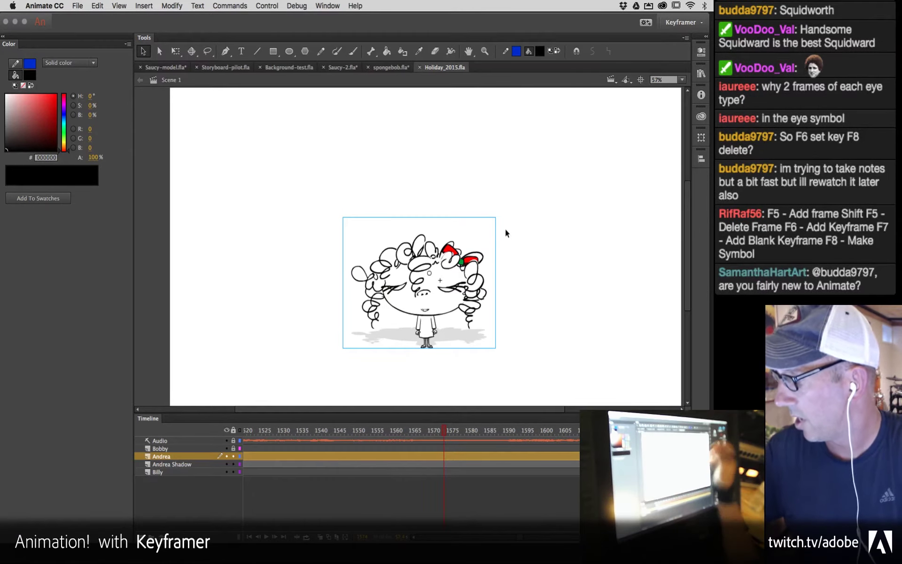
drag(459, 279, 470, 214)
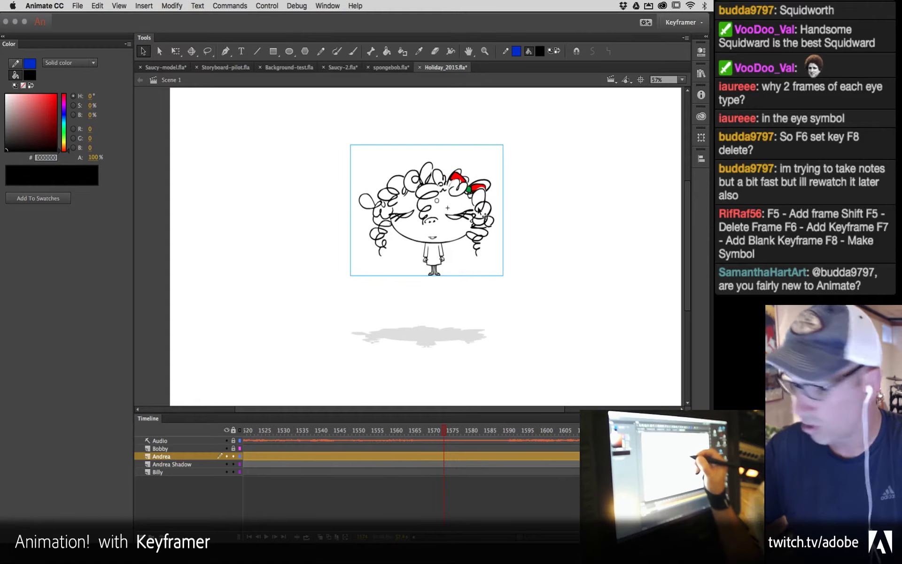
Step: Move the curly-haired girl back down onto her shadow, and enlarge and rotate her with Free Transform
click(701, 52)
drag(470, 215, 461, 286)
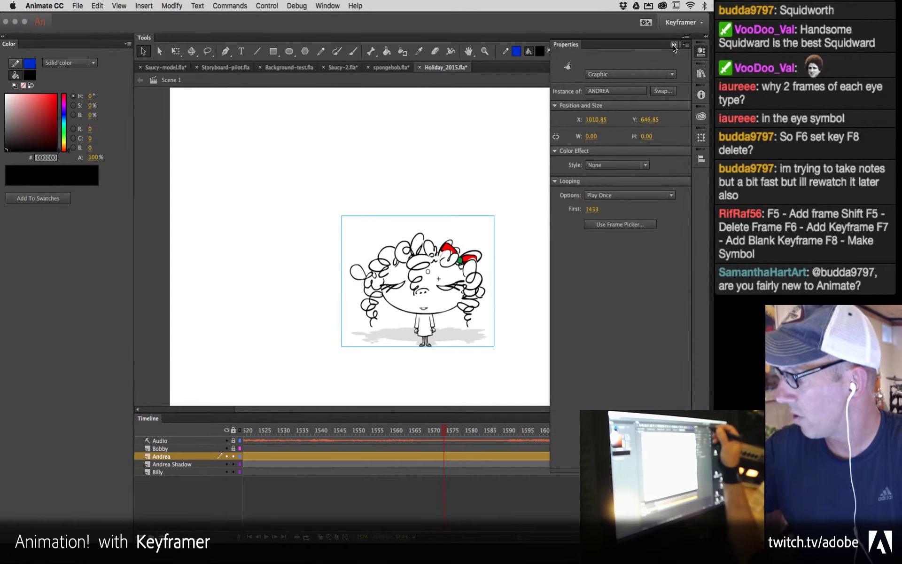
key(q)
drag(495, 216, 560, 134)
drag(249, 154, 229, 320)
click(675, 44)
mouse_move(378, 431)
mouse_down()
mouse_move(573, 430)
mouse_move(577, 438)
mouse_up()
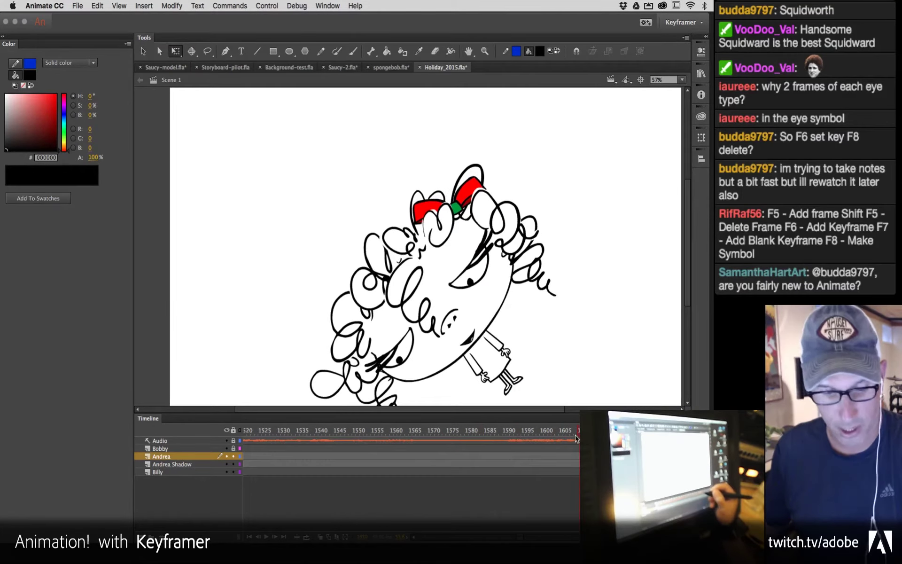
Step: Undo the girl's scaling, rotation and moves, and deselect her
key(super+z)
key(super+z)
key(super+z)
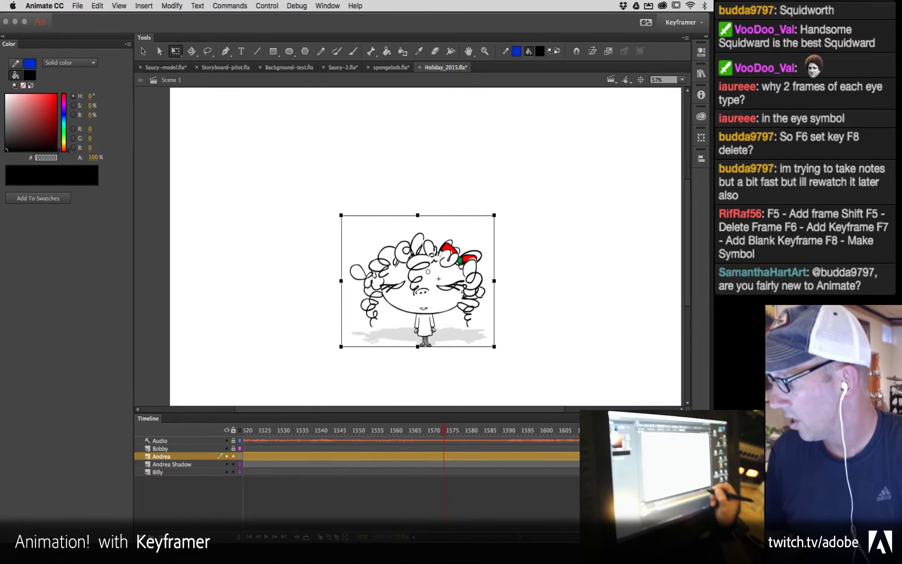
key(super+z)
key(super+shift+z)
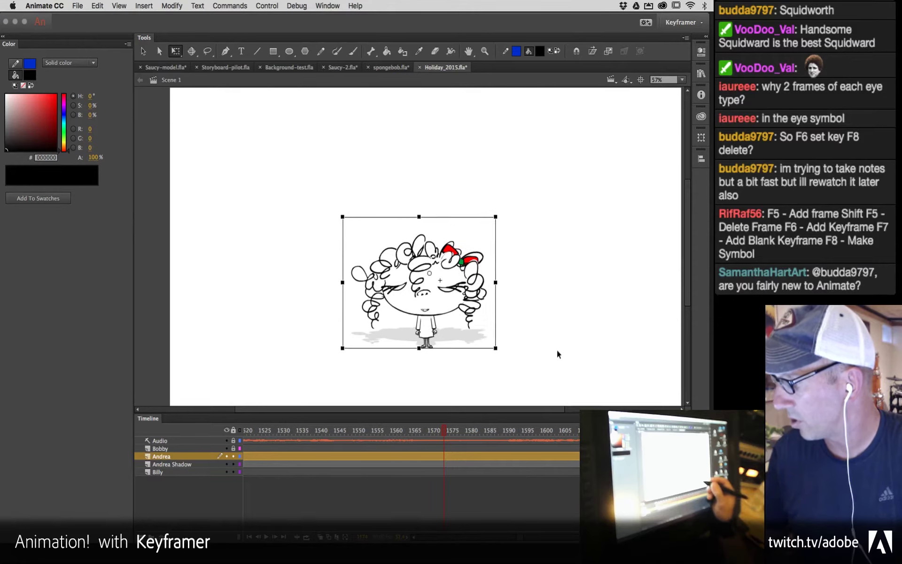
key(v)
click(546, 332)
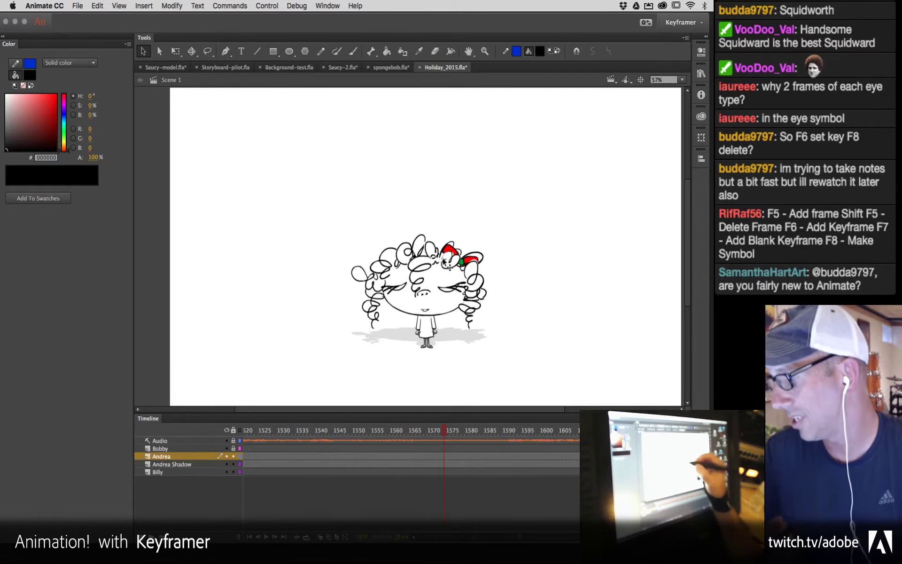
Step: Open the ANDREA symbol for editing, hide all its layers and enlarge the view of the character area
double_click(449, 281)
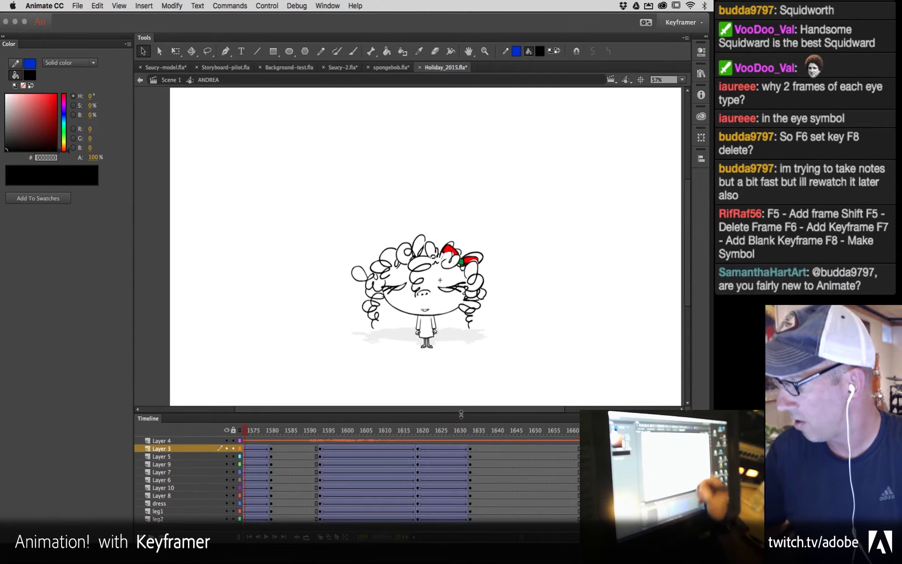
mouse_move(461, 414)
mouse_down()
mouse_move(463, 372)
mouse_move(464, 397)
mouse_up()
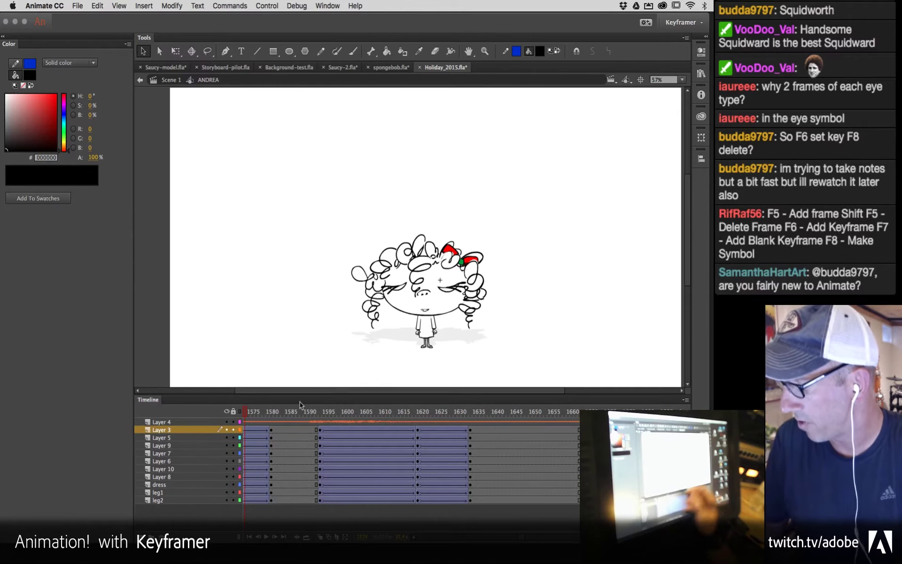
click(227, 412)
key(z)
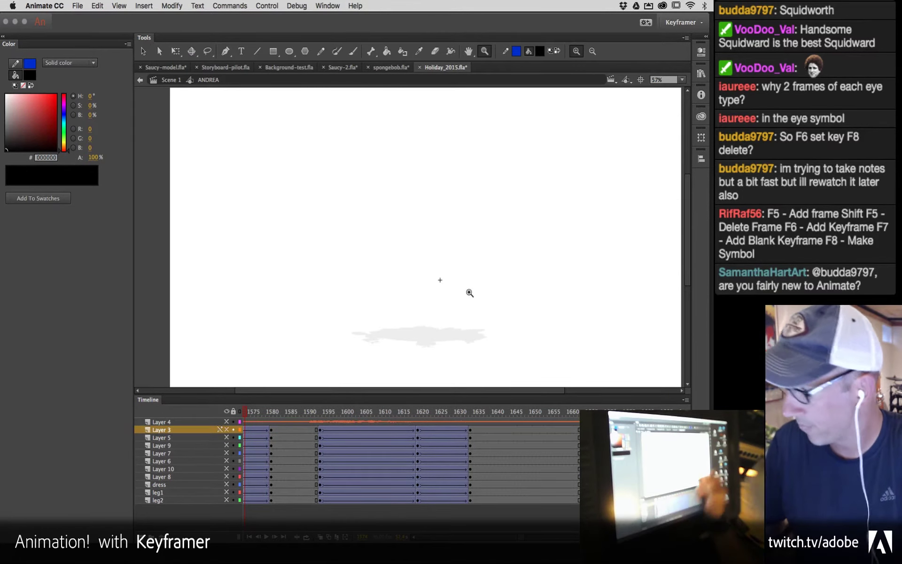
click(450, 283)
key(v)
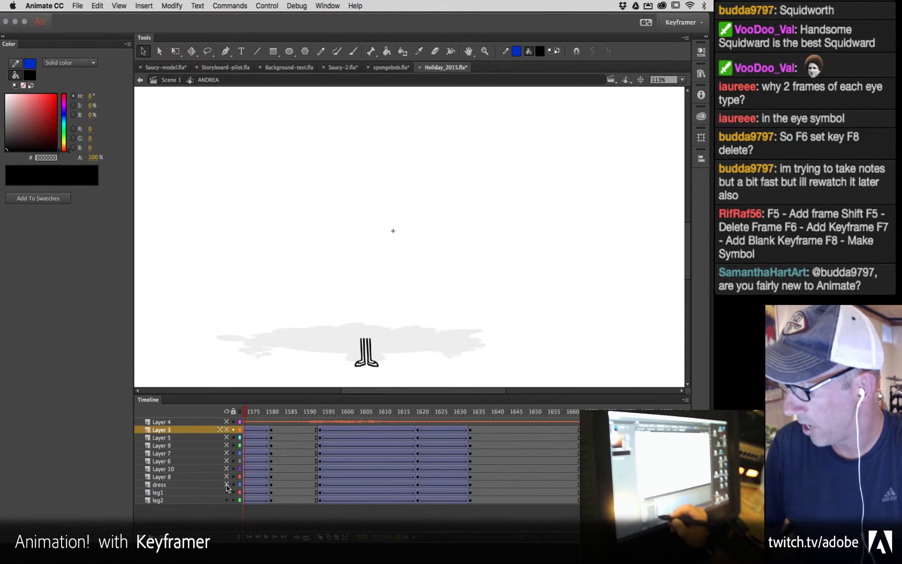
Step: Reveal the ANDREA symbol's layers in turn from the legs up to Layer 3, and play its animation
click(227, 485)
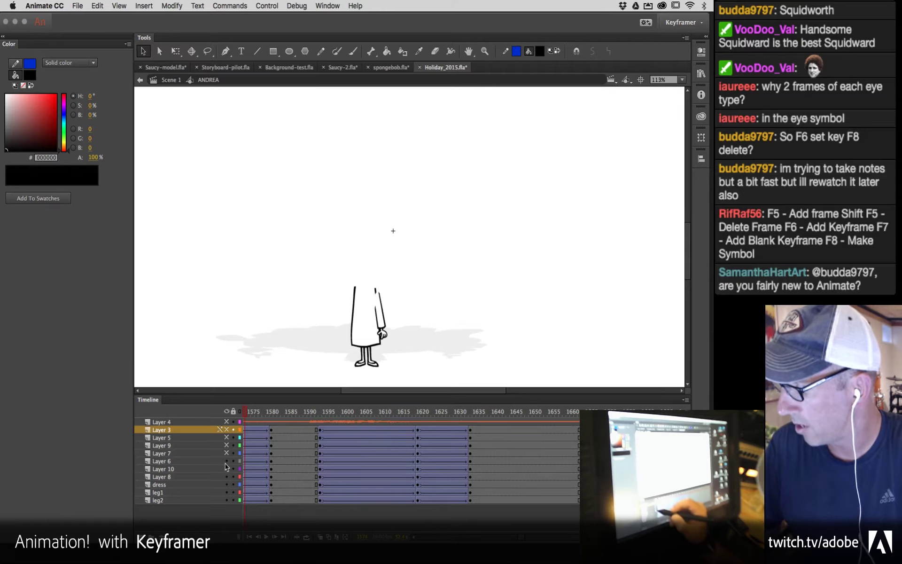
click(226, 445)
click(226, 437)
click(227, 431)
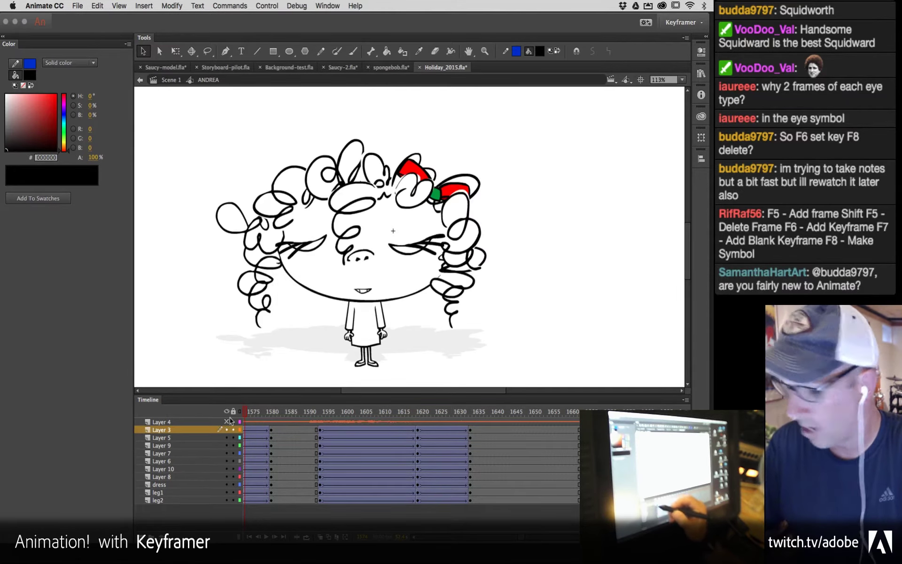
key(Return)
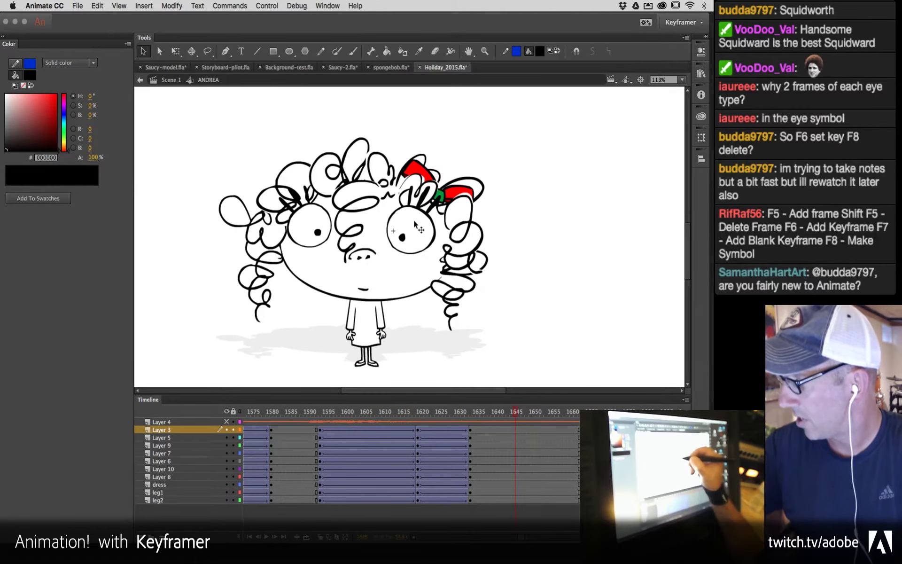
Step: Open the nested Andrea_head symbol, enlarge the timeline area and hide all the head's layers
click(414, 220)
double_click(415, 221)
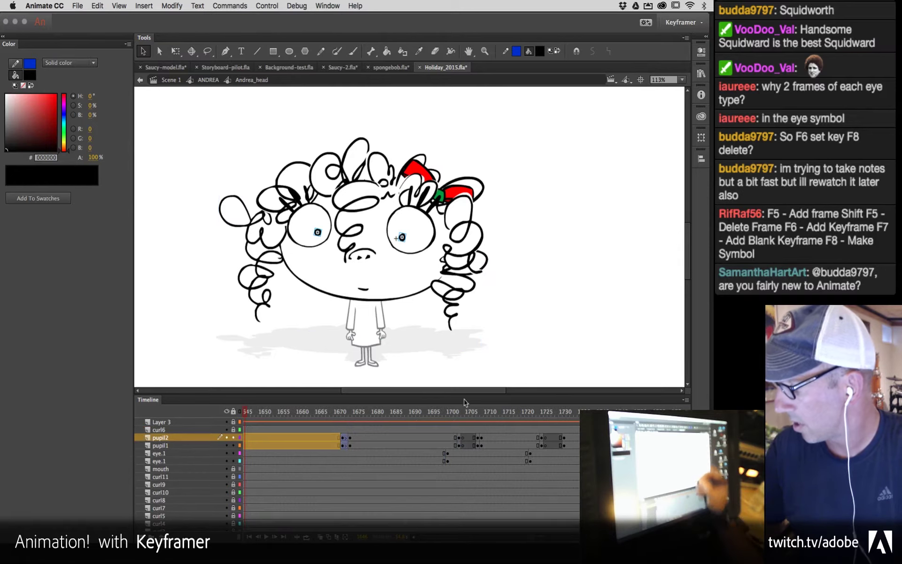
drag(464, 397, 472, 360)
click(227, 369)
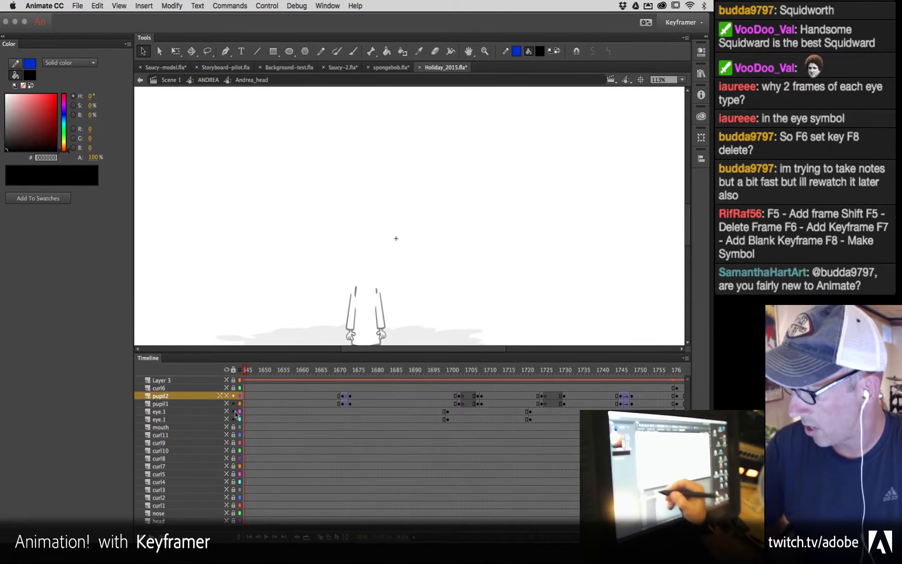
Step: Reveal the head, nose, and curl layers from curl1 up through curl10 one after another
click(226, 521)
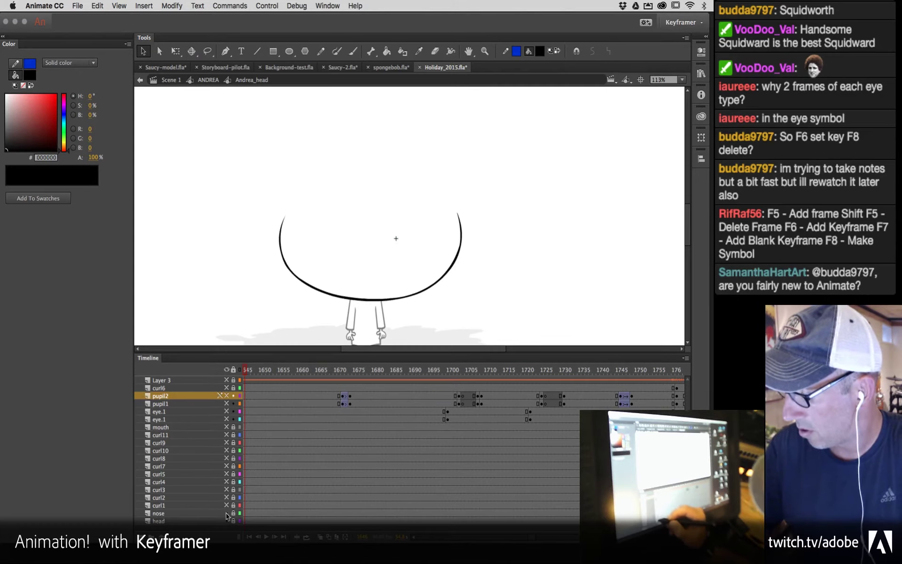
click(226, 506)
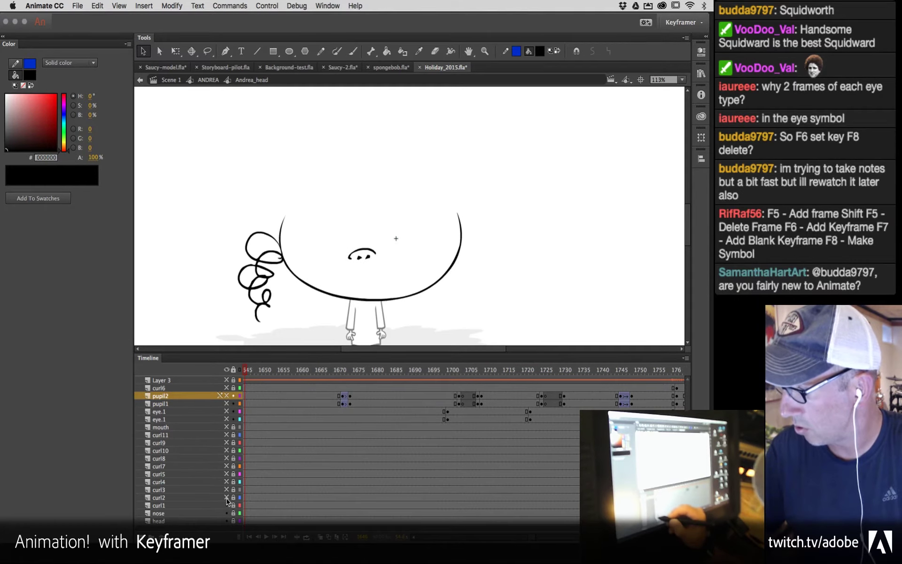
click(227, 498)
click(227, 489)
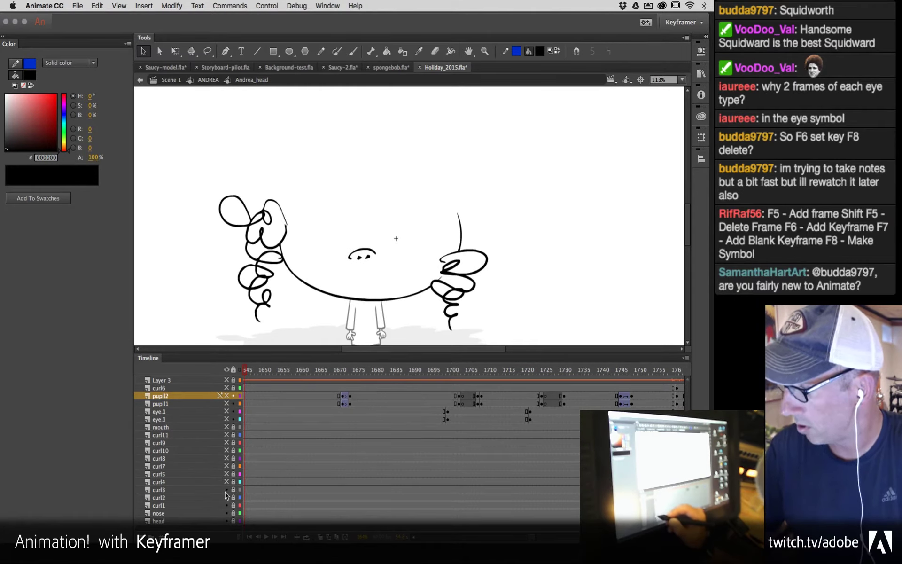
click(226, 482)
click(226, 474)
click(227, 466)
click(227, 458)
click(227, 451)
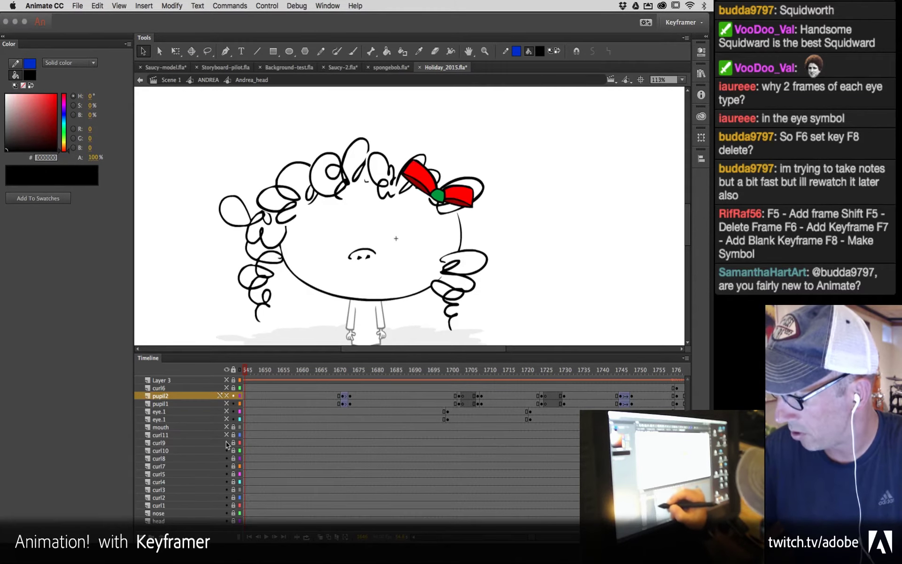
Step: Reveal the remaining head layers in turn: curl9, curl11, mouth, both eyes, both pupils, curl6 and Layer 3
click(226, 443)
click(226, 435)
click(226, 428)
click(226, 420)
click(227, 412)
click(227, 404)
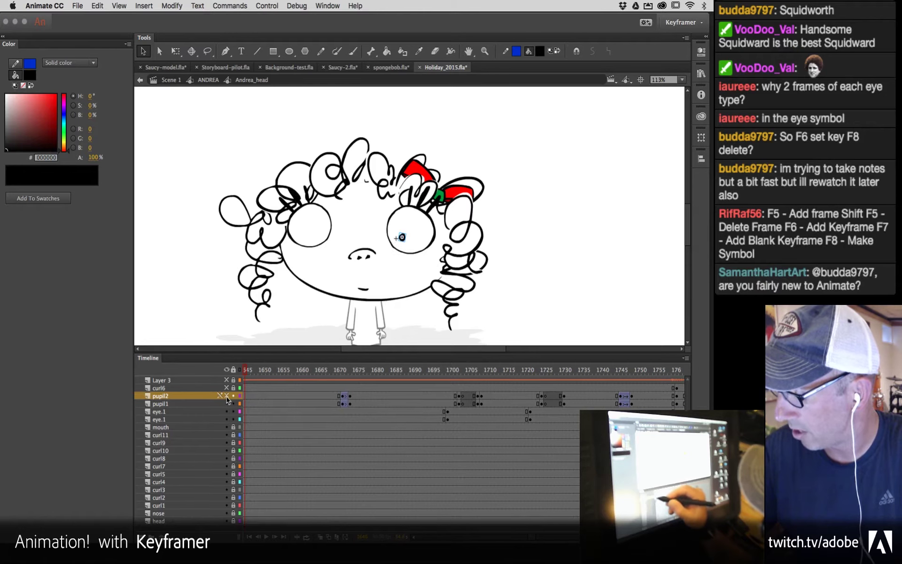
click(226, 388)
click(226, 380)
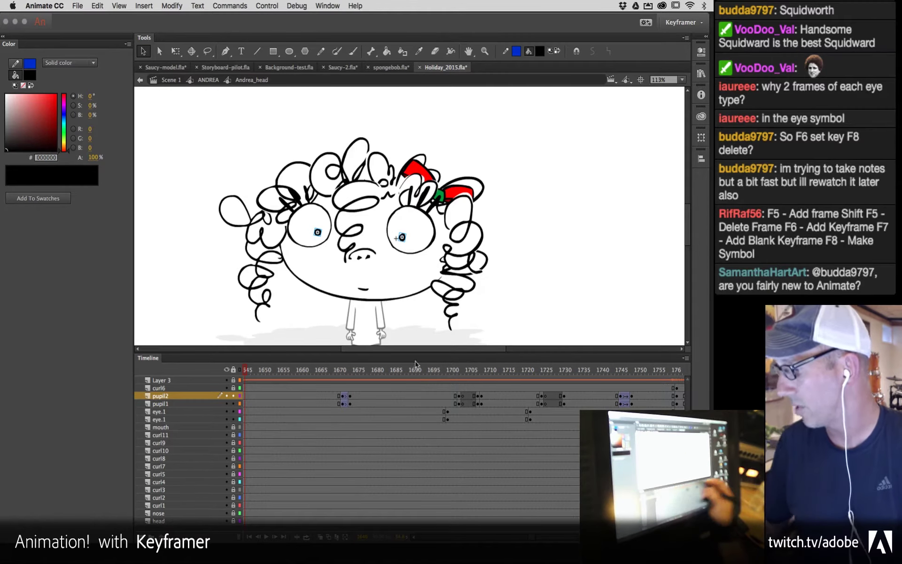
Step: Scrub the head animation, open the nested andrea-eye.1 symbol and scrub back through its frames to frame 1
drag(313, 371, 512, 399)
double_click(422, 230)
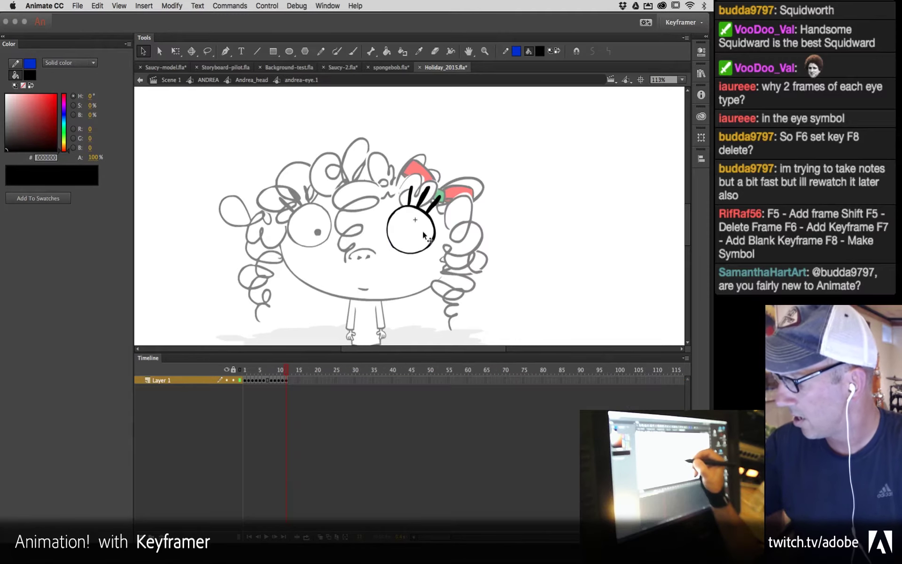
click(289, 373)
drag(289, 373, 241, 375)
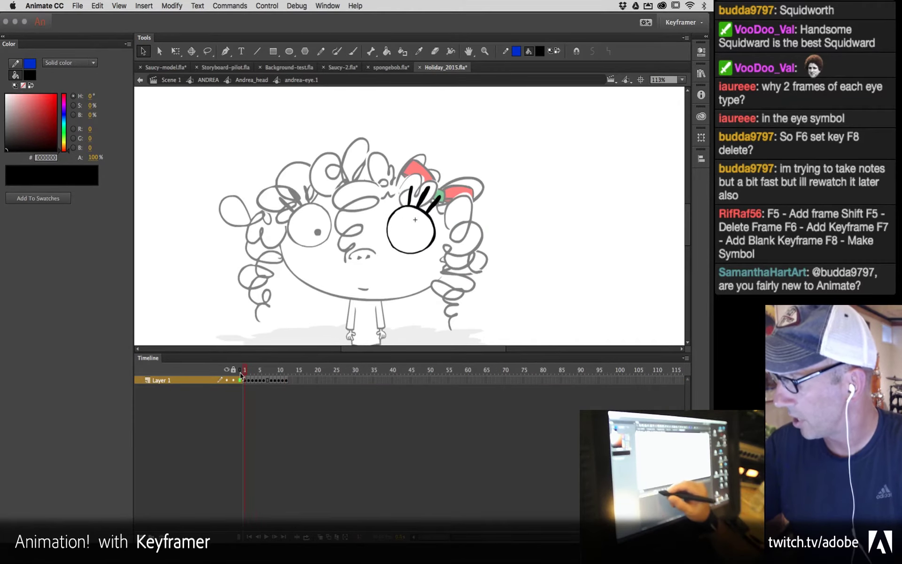
Step: Leave the eye symbol, open the nested andrea-mouth symbol from Andrea_head and play through its mouth shapes
double_click(364, 289)
double_click(365, 291)
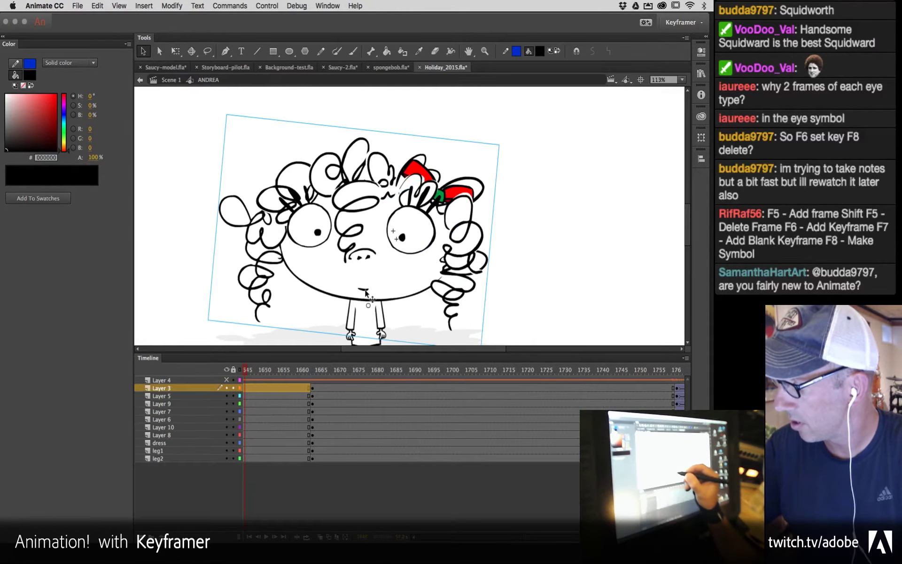
double_click(366, 292)
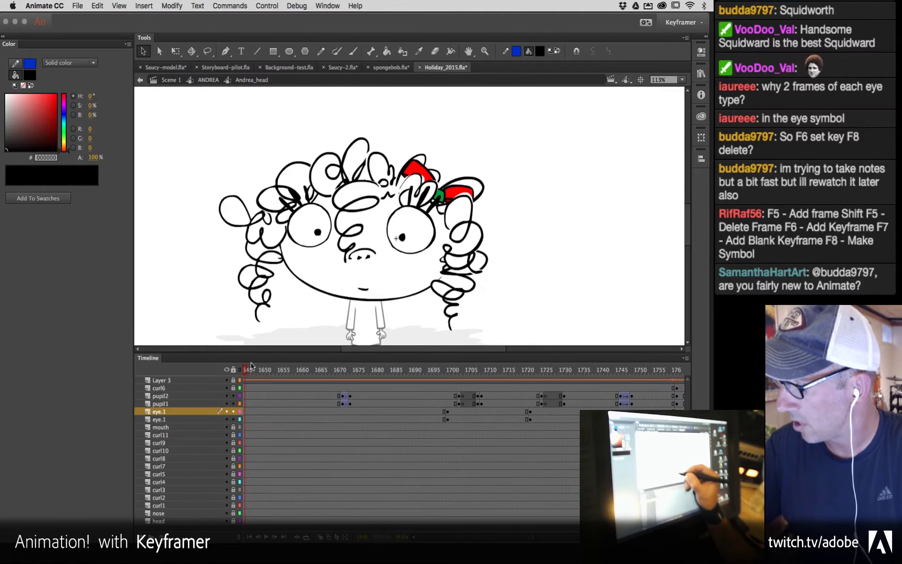
click(366, 293)
double_click(366, 292)
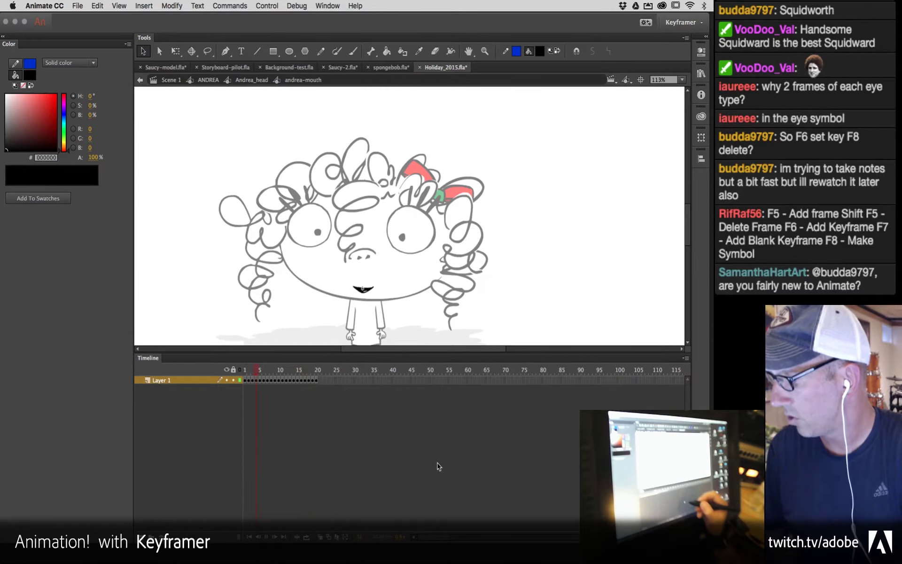
Step: Return to Andrea_head, select the mouth and examine its looping settings and mouth-shape thumbnails in the Frame Picker
click(251, 80)
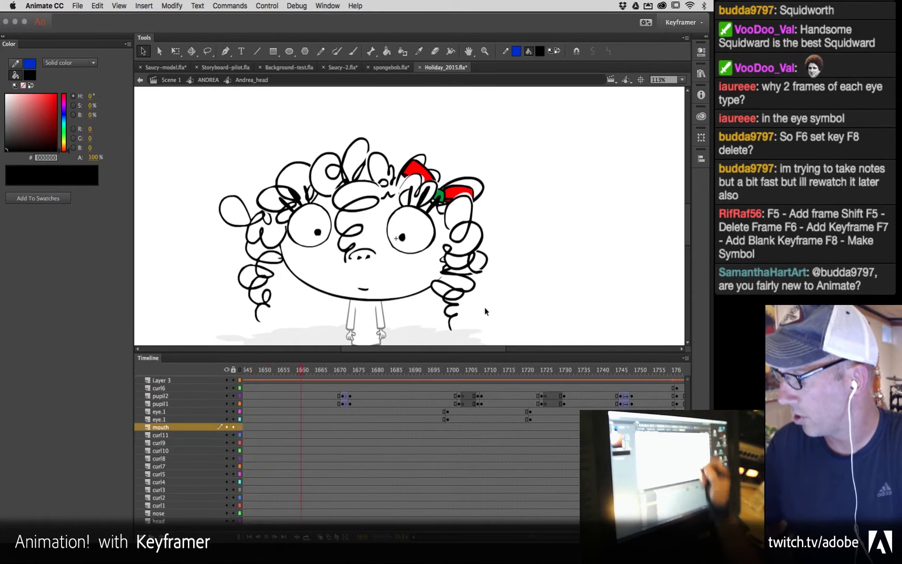
click(366, 292)
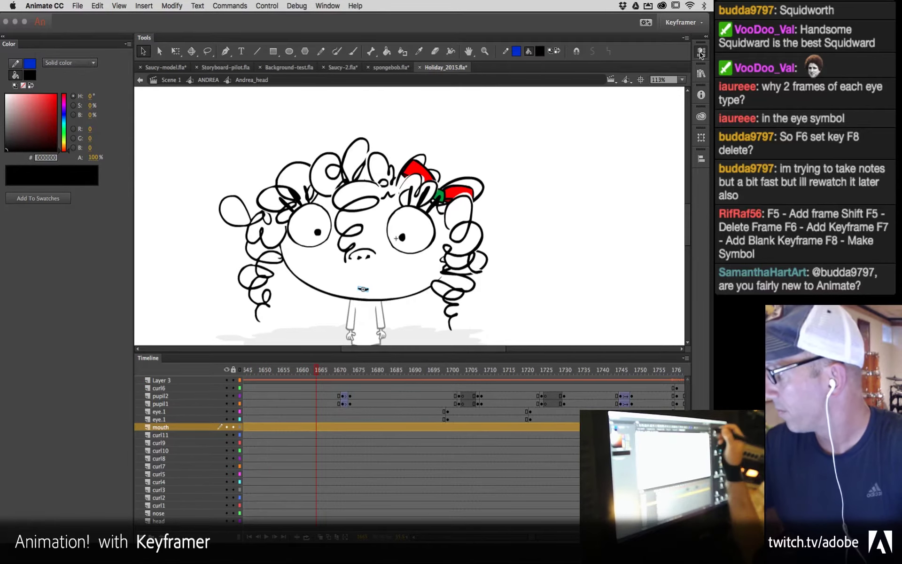
key(super+F3)
click(627, 224)
drag(114, 314, 106, 321)
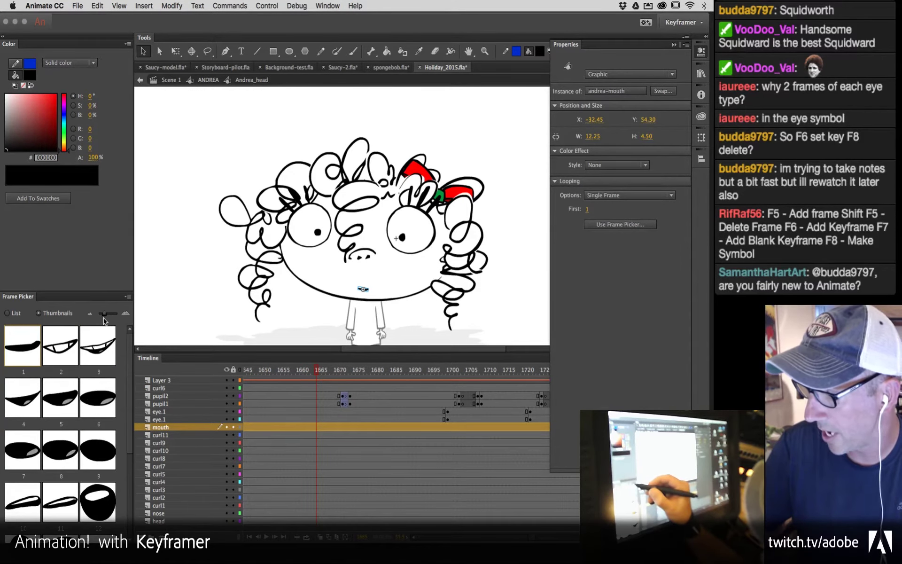
scroll(111, 329, down, 3)
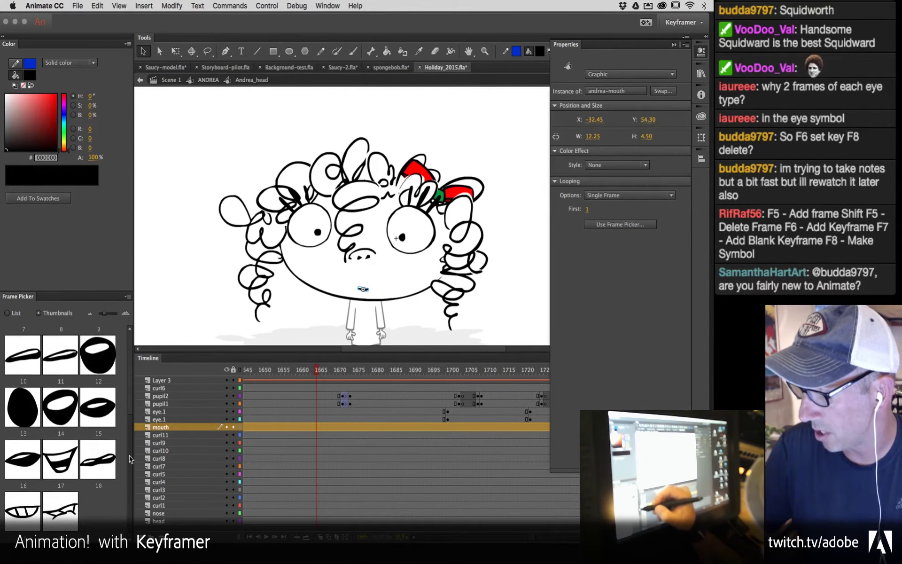
key(super+F3)
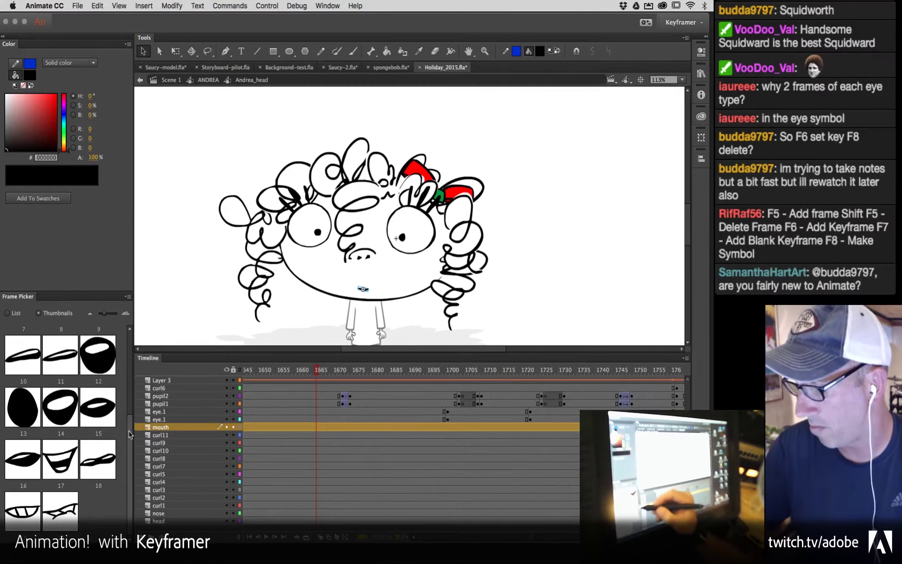
scroll(130, 389, up, 2)
scroll(131, 389, down, 3)
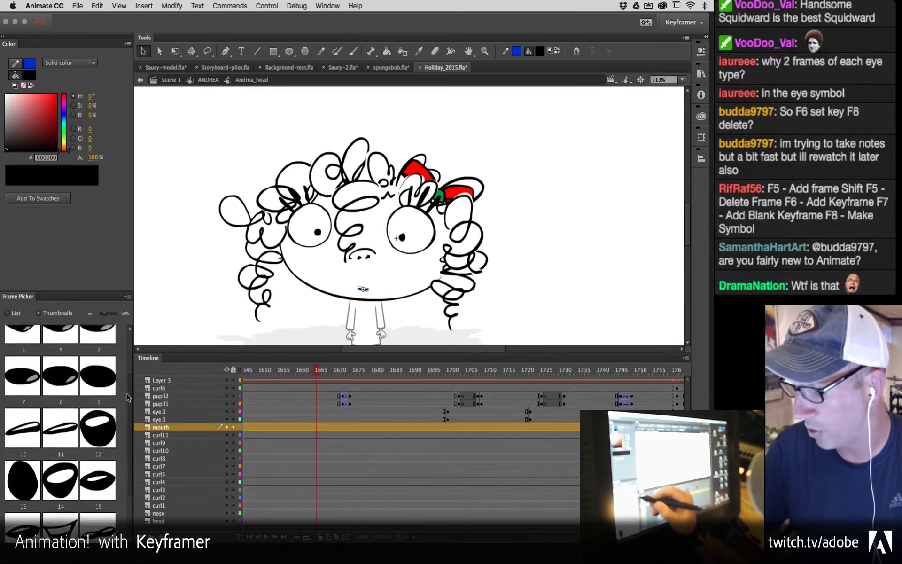
scroll(128, 416, up, 5)
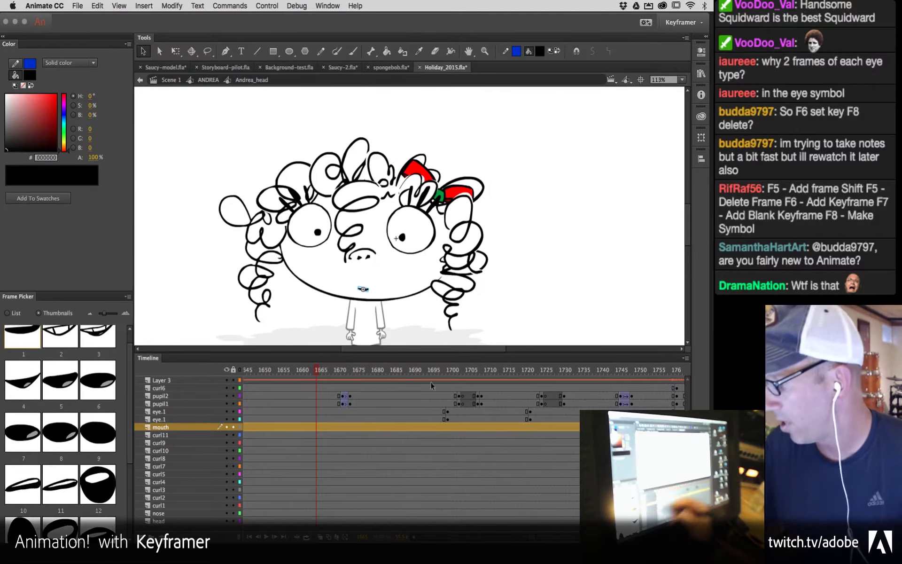
Step: Find the lip-synced section around frames 715 to 830 of the Andrea_head timeline and play it
mouse_move(373, 372)
mouse_down()
mouse_move(693, 376)
mouse_move(666, 377)
mouse_up()
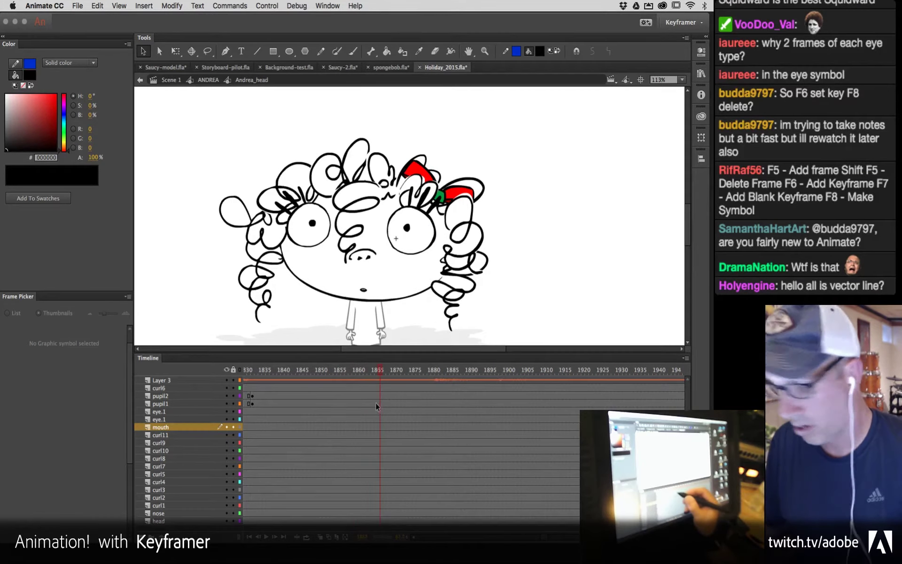
drag(543, 539, 471, 538)
drag(504, 378, 484, 374)
key(Return)
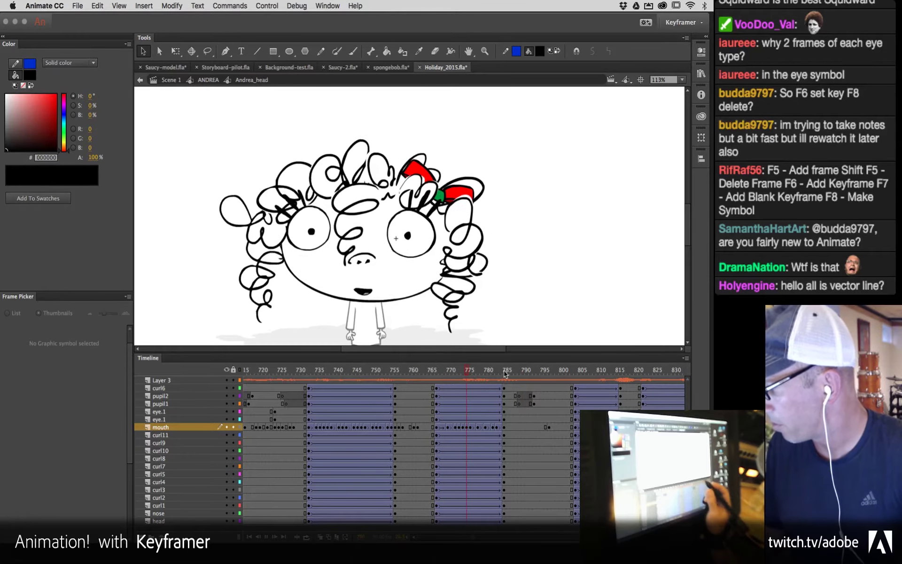
Step: Select the run of mouth-layer keyframes between about frames 768 and 782
drag(446, 427, 493, 428)
right_click(493, 428)
click(526, 370)
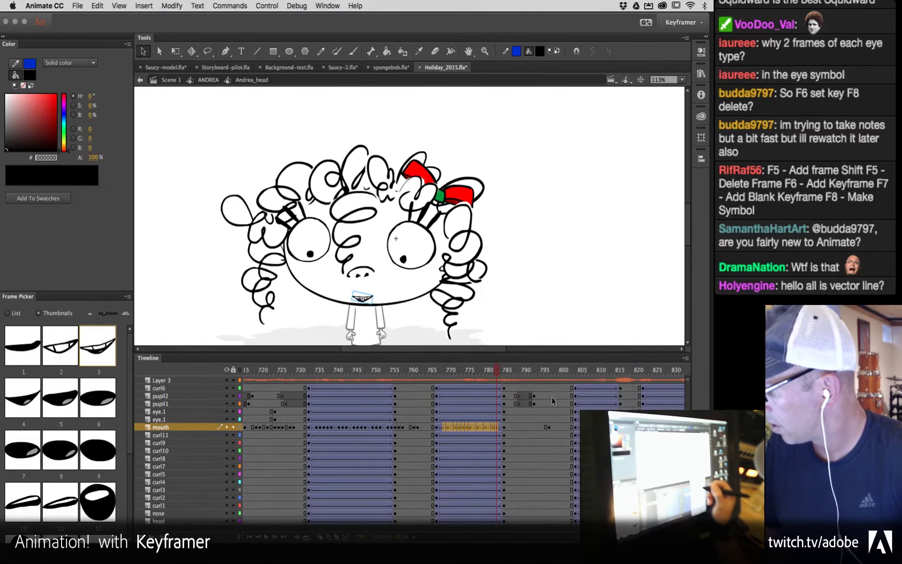
Step: Clear the selected run of mouth-layer keyframes between about frames 768 and 782
drag(433, 379, 474, 379)
key(z)
click(374, 296)
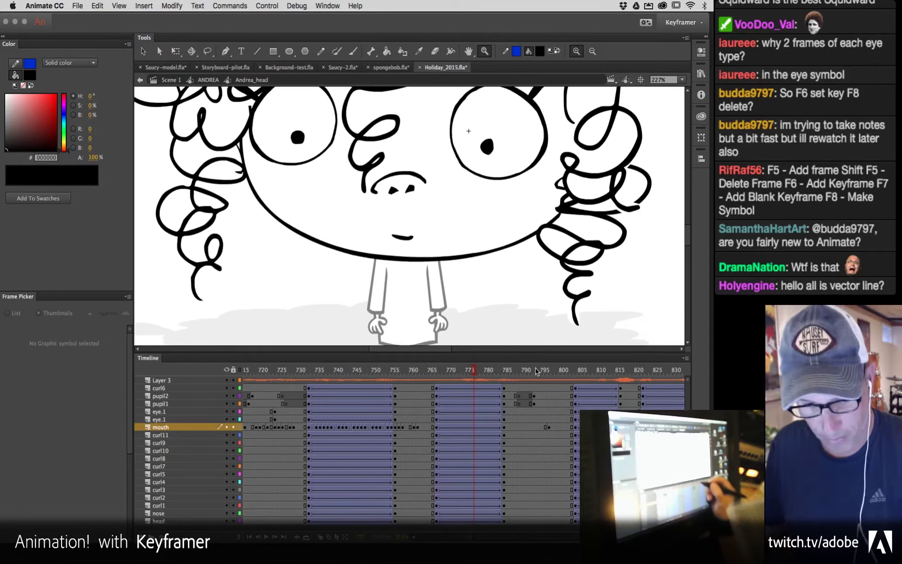
Step: On the mouth layer at about frame 771, try several mouth shapes in the Frame Picker and settle on shape 13
drag(502, 374, 453, 430)
click(454, 430)
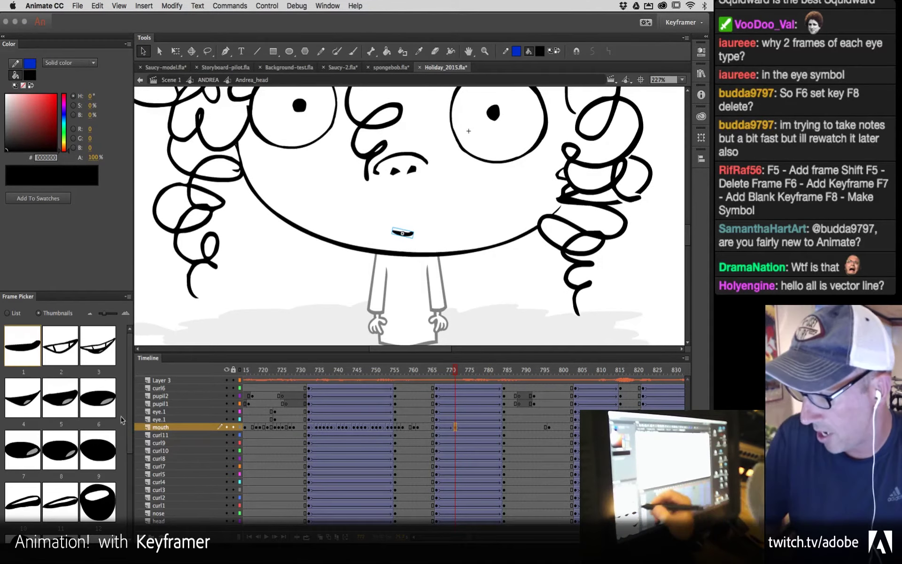
scroll(127, 432, down, 2)
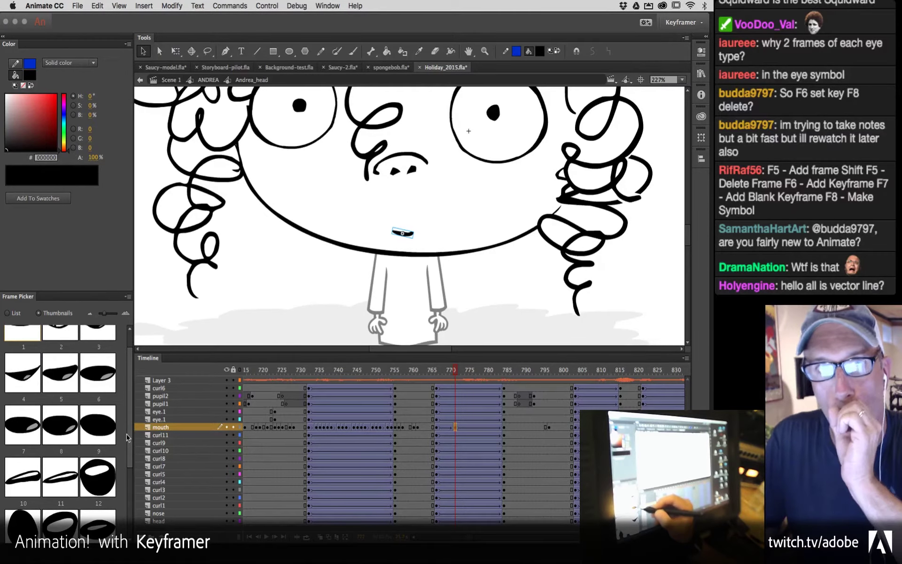
drag(127, 438, 126, 466)
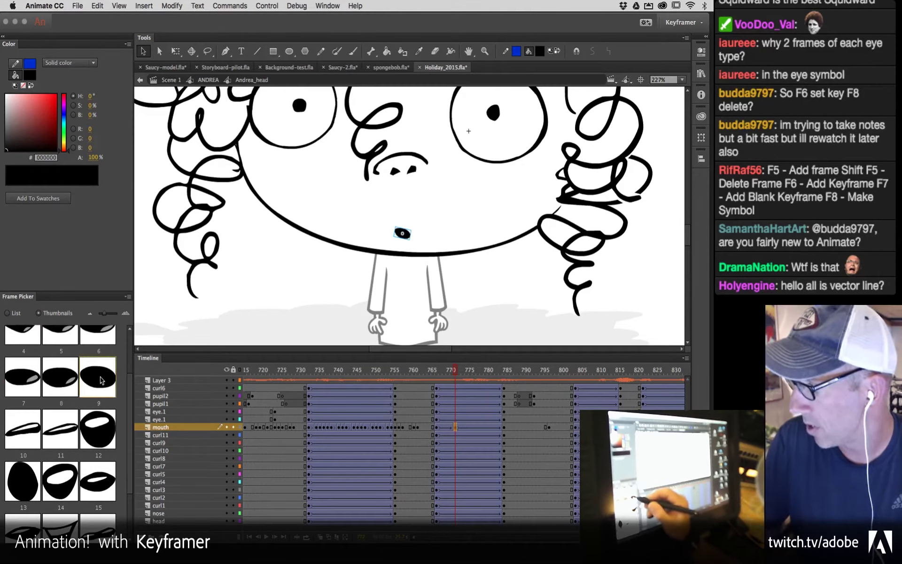
click(64, 376)
click(22, 376)
click(96, 426)
click(60, 434)
click(25, 487)
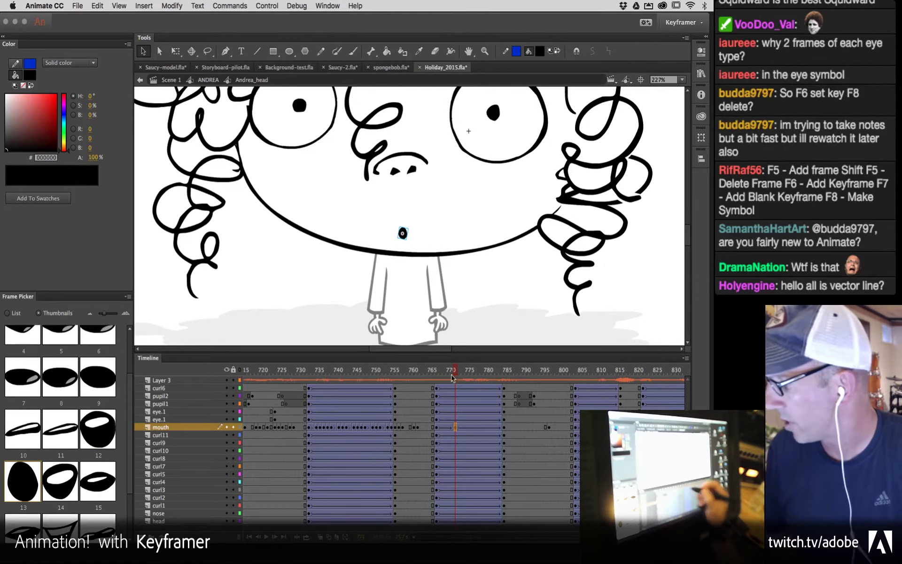
Step: Set the mouth to shapes 9, 3 and 5 at about frames 772, 773 and 774, and return the playhead to about frame 766
drag(450, 374, 459, 377)
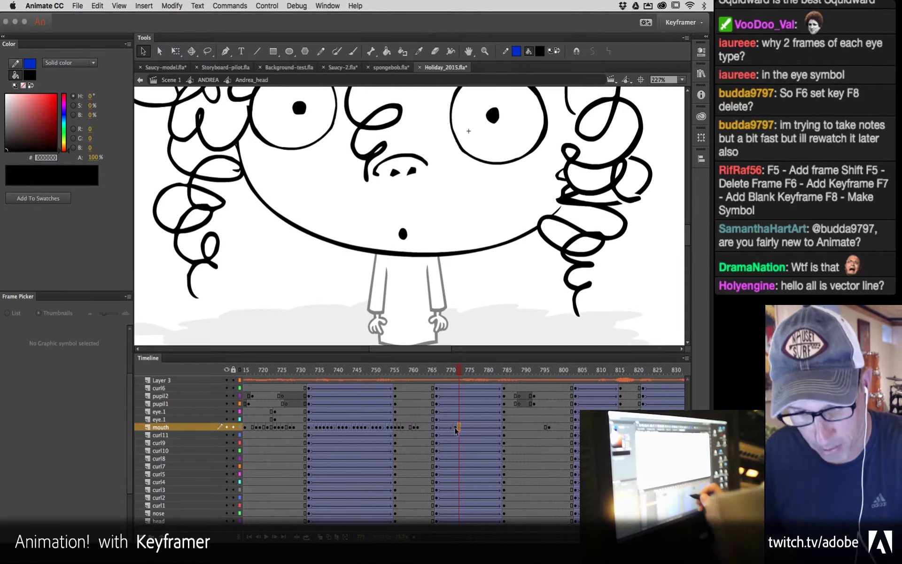
click(160, 427)
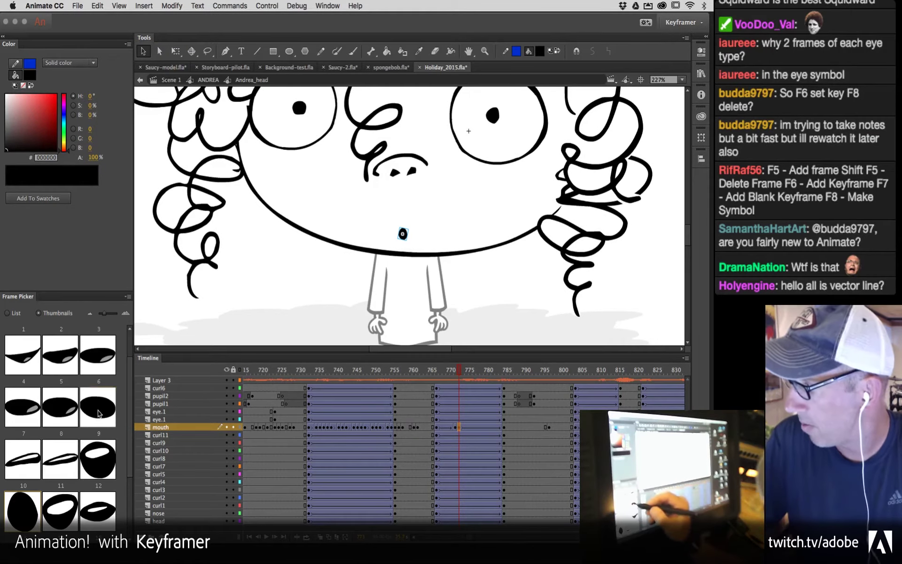
click(463, 428)
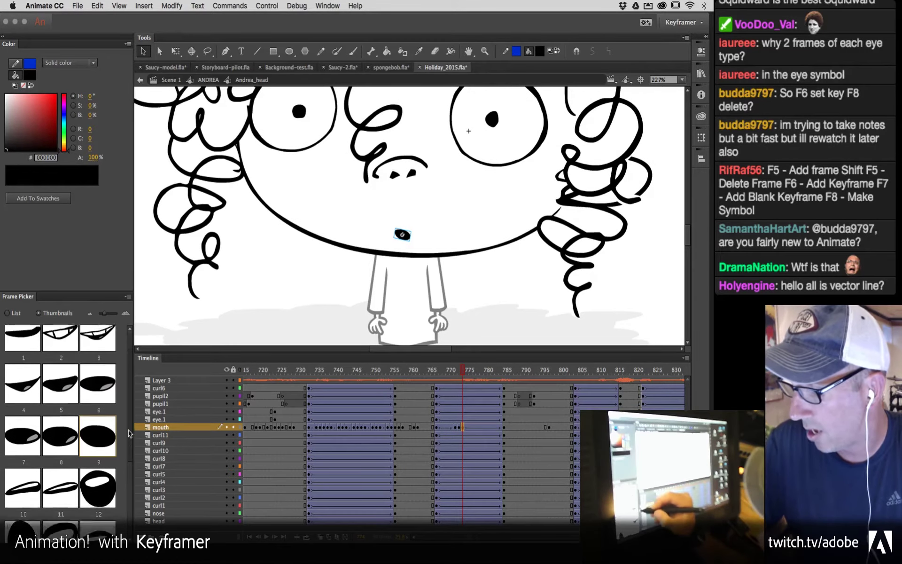
click(96, 350)
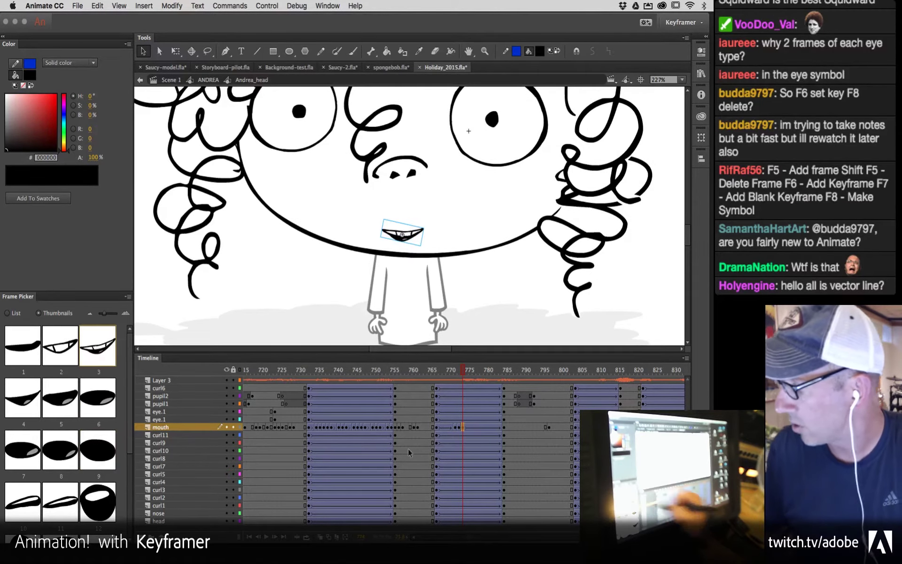
click(466, 428)
click(466, 427)
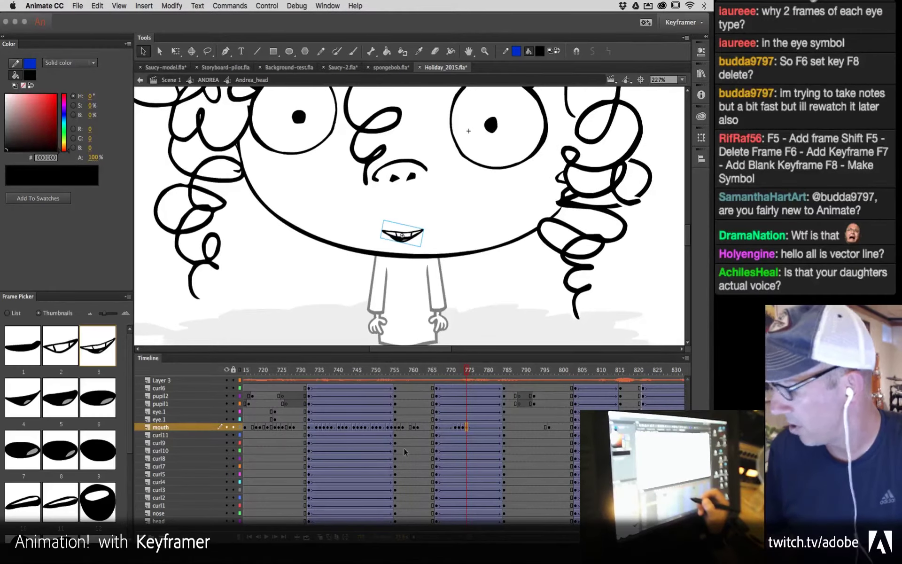
click(55, 402)
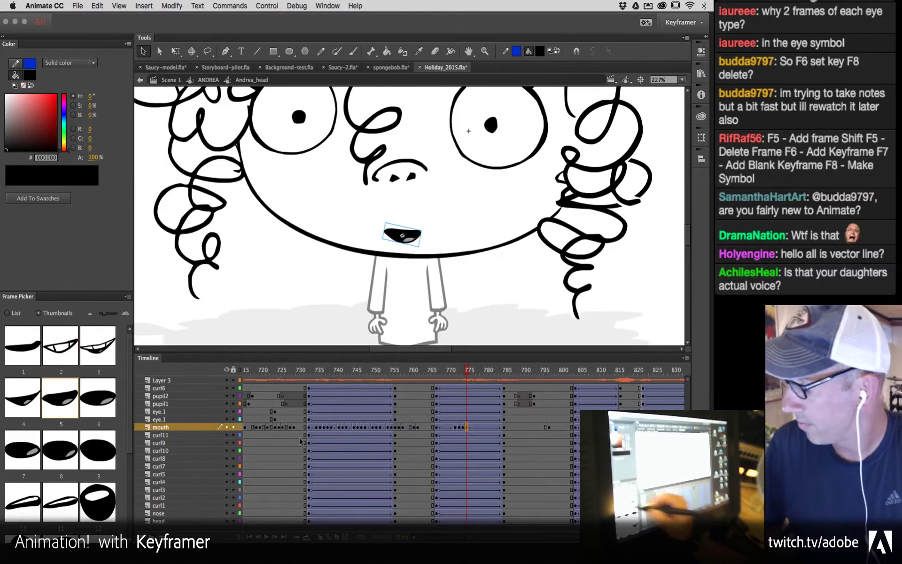
click(433, 383)
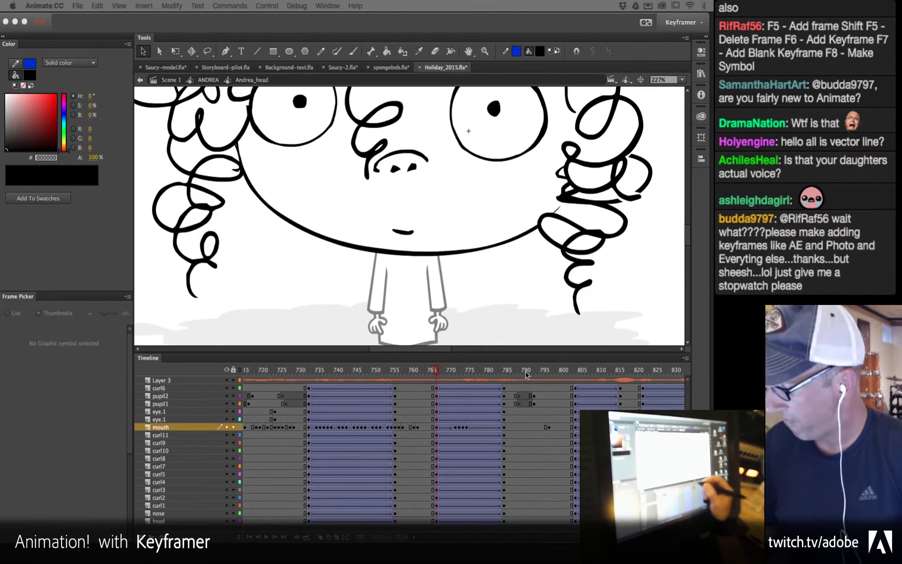
Step: Create a new 550 × 400 px HTML5 Canvas document and draw a black oval with a blue outline mid-stage
key(super+n)
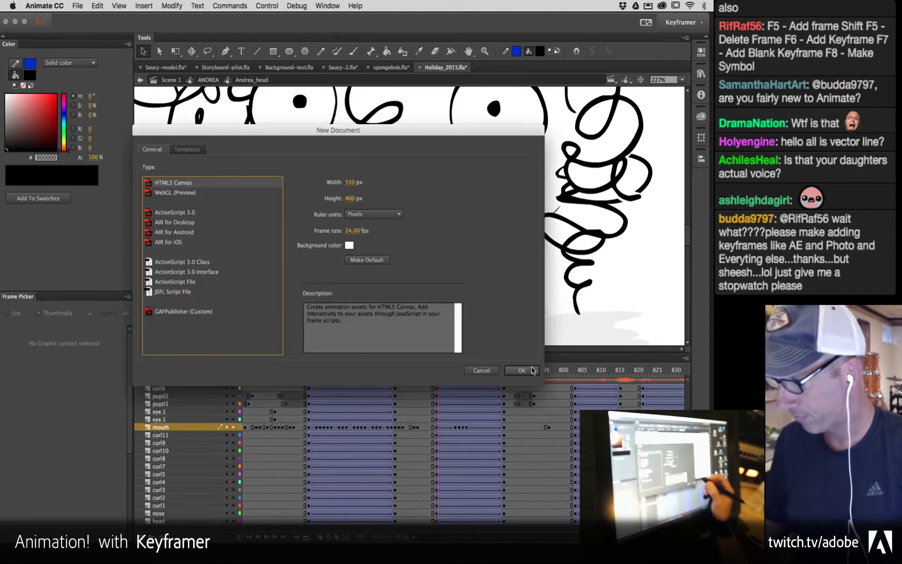
key(Return)
key(o)
drag(375, 182, 453, 250)
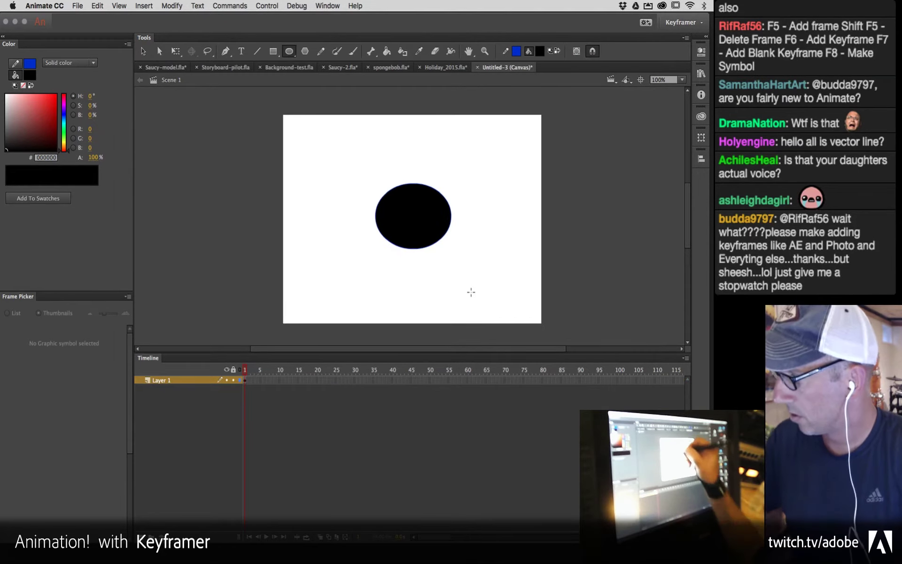
Step: Select the whole oval with its outline and convert it to a symbol with the default settings
key(v)
drag(350, 173, 535, 354)
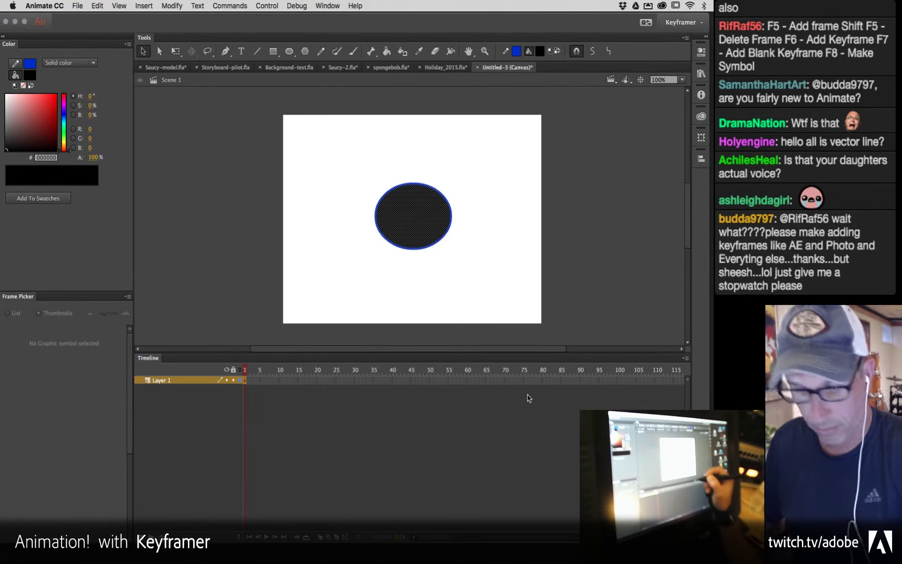
key(F8)
key(Return)
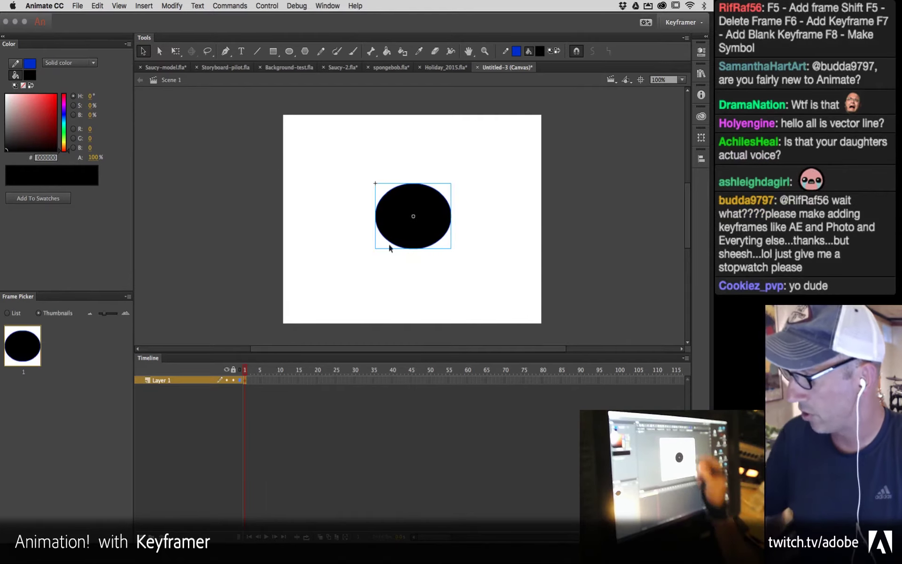
Step: Extend Layer 1 with frames up to about frame 62, then play and scrub through the timeline
click(360, 380)
click(414, 380)
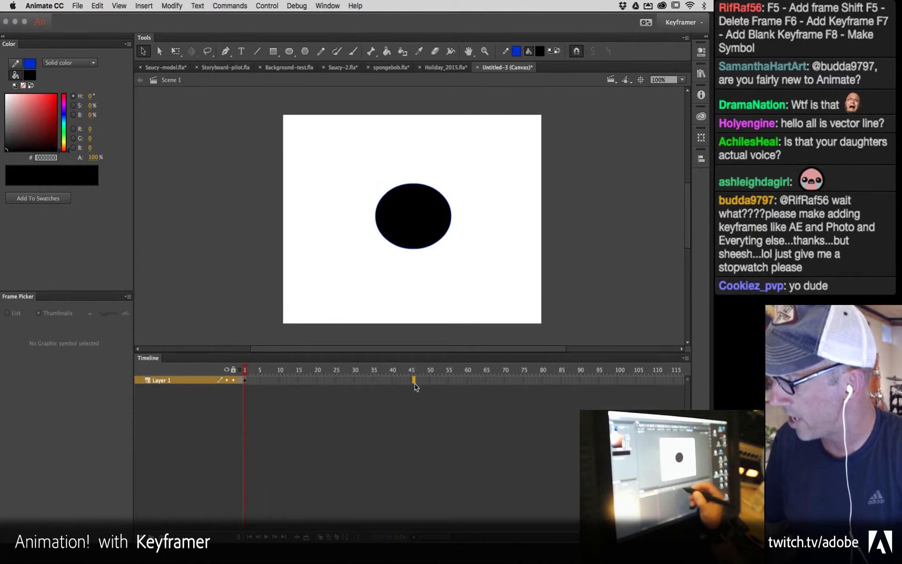
click(453, 381)
click(473, 380)
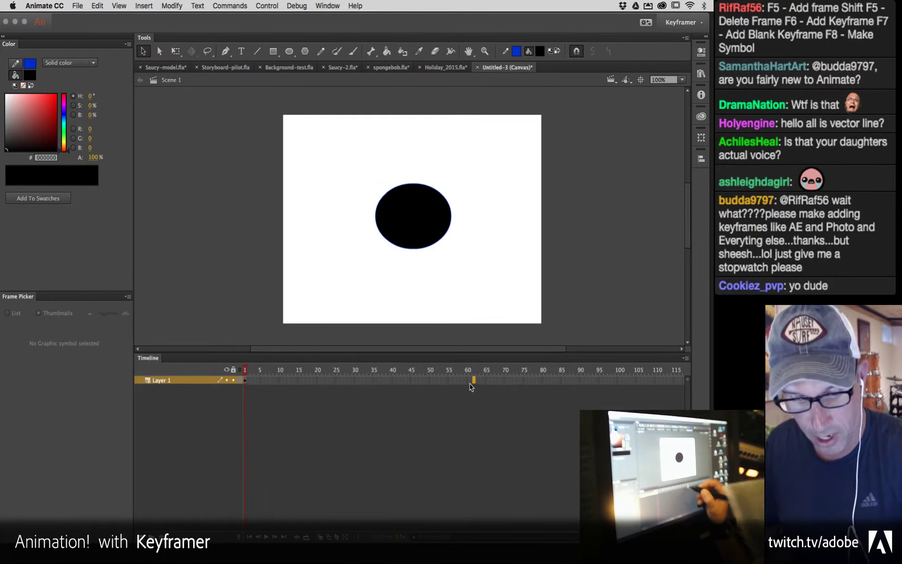
key(F5)
key(Return)
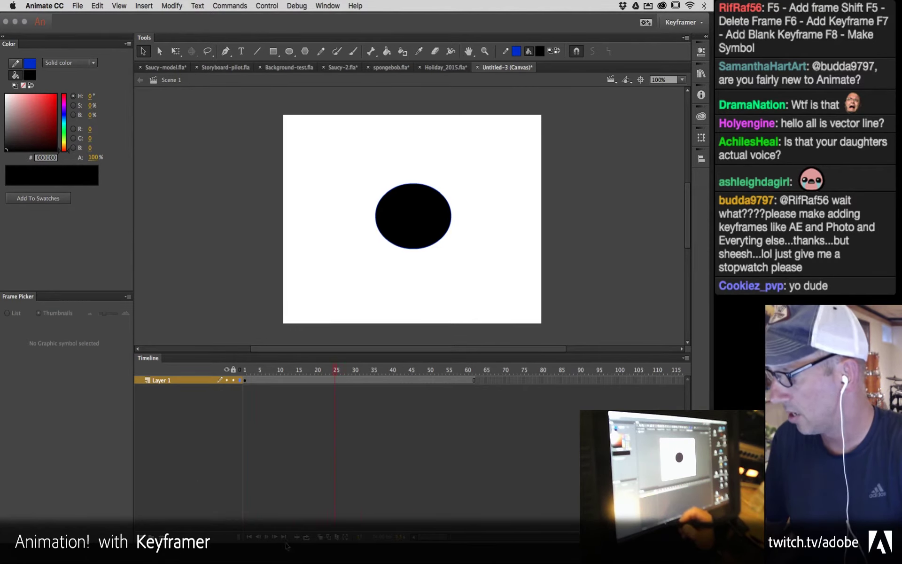
drag(474, 377, 290, 472)
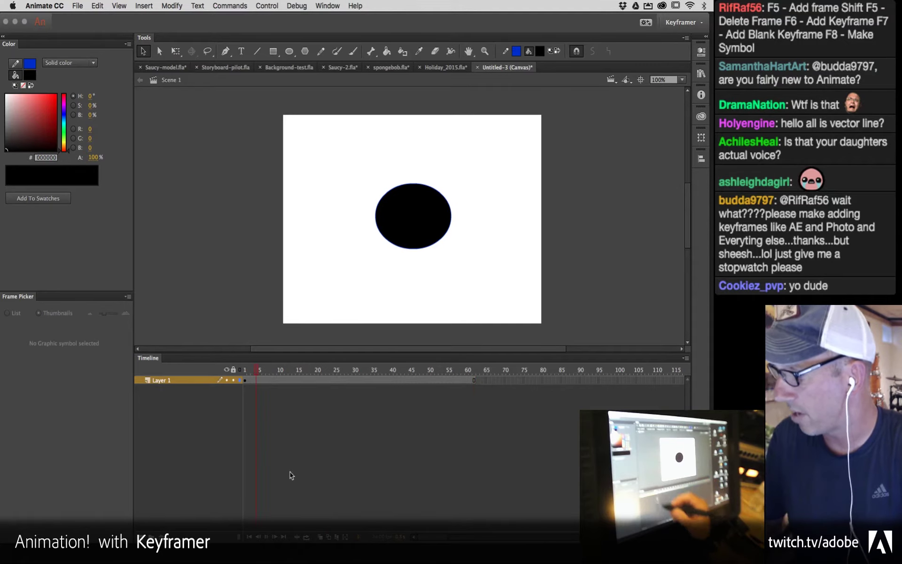
drag(370, 373, 238, 414)
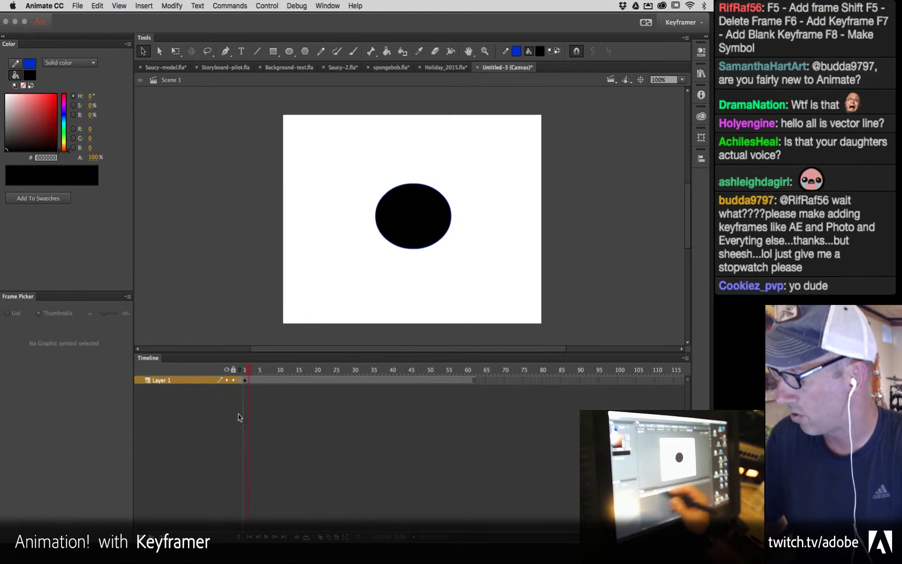
Step: Insert a keyframe at about frame 33 and move the oval there toward the stage's right edge
click(365, 381)
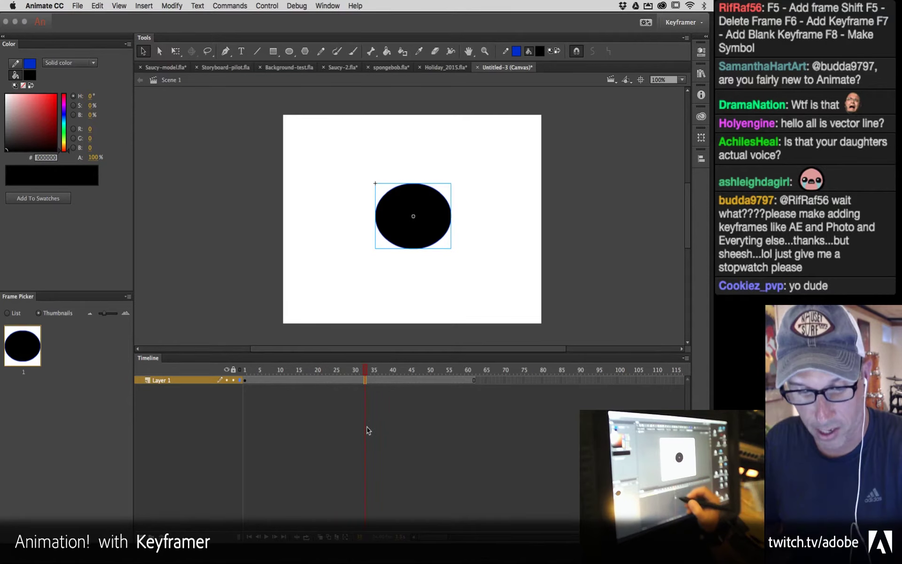
key(F6)
click(368, 372)
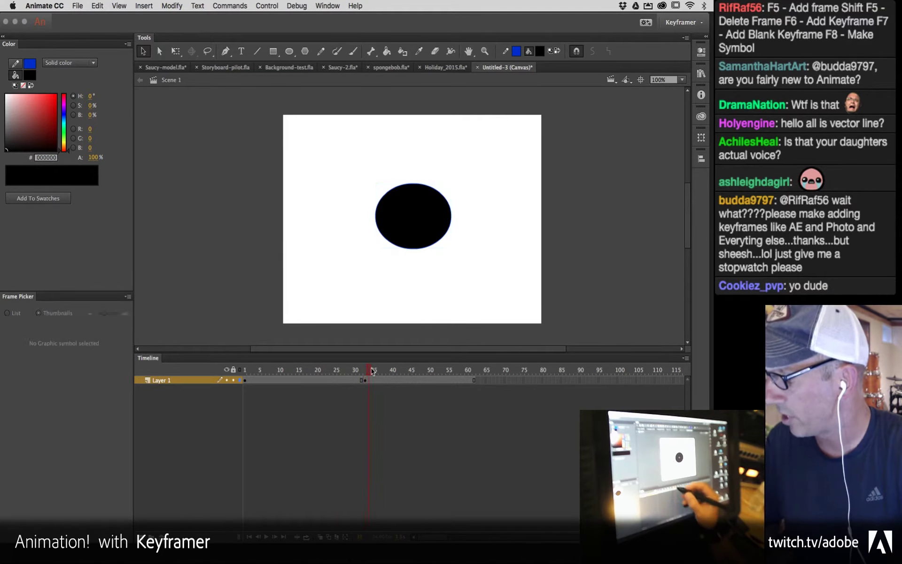
click(434, 235)
drag(435, 236, 505, 248)
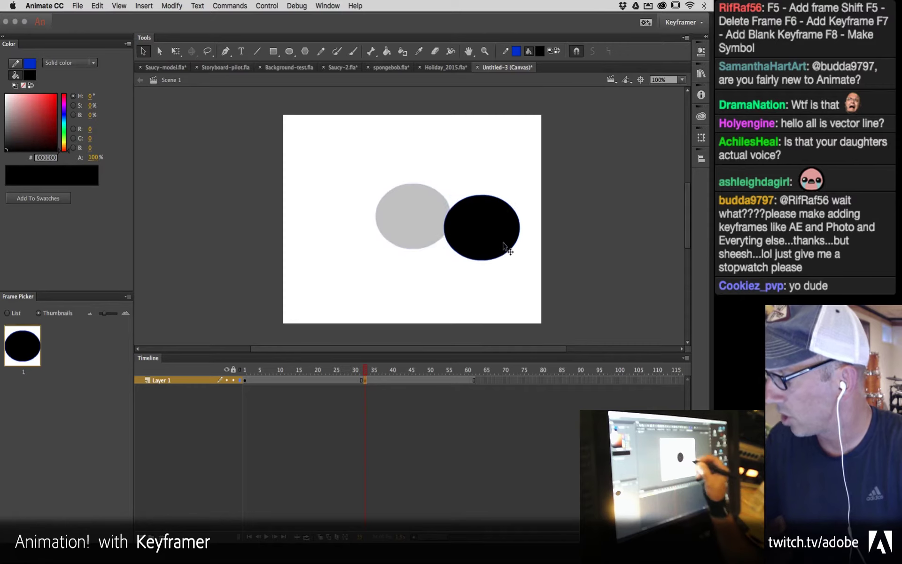
Step: Create a classic tween between the oval's two keyframes and insert a blank keyframe at about frame 41
drag(366, 371, 264, 387)
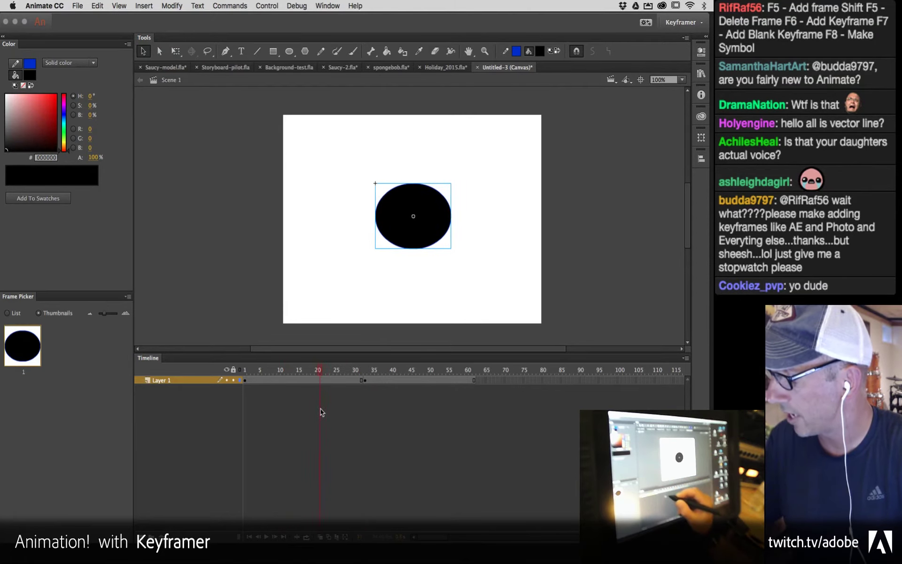
drag(360, 422, 375, 416)
right_click(331, 383)
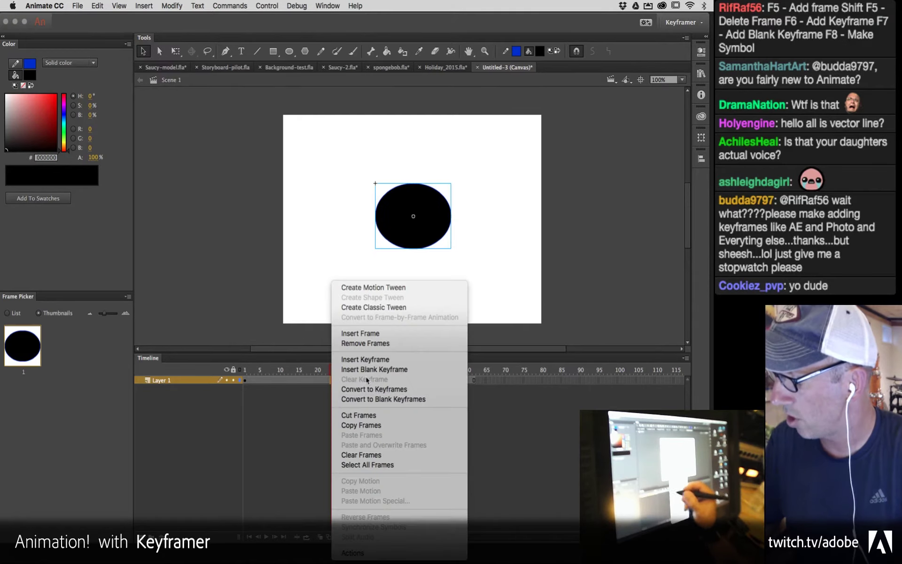
click(357, 306)
drag(336, 371, 395, 386)
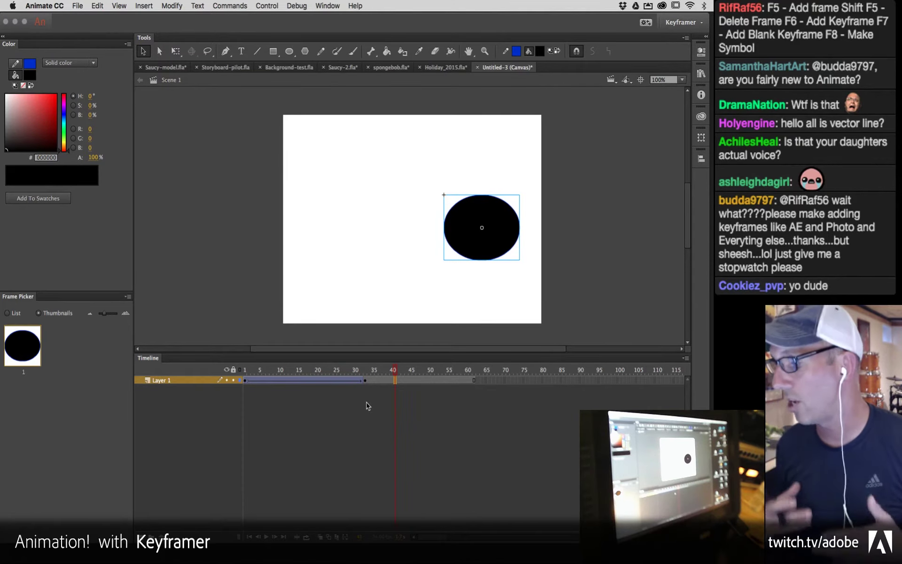
key(F7)
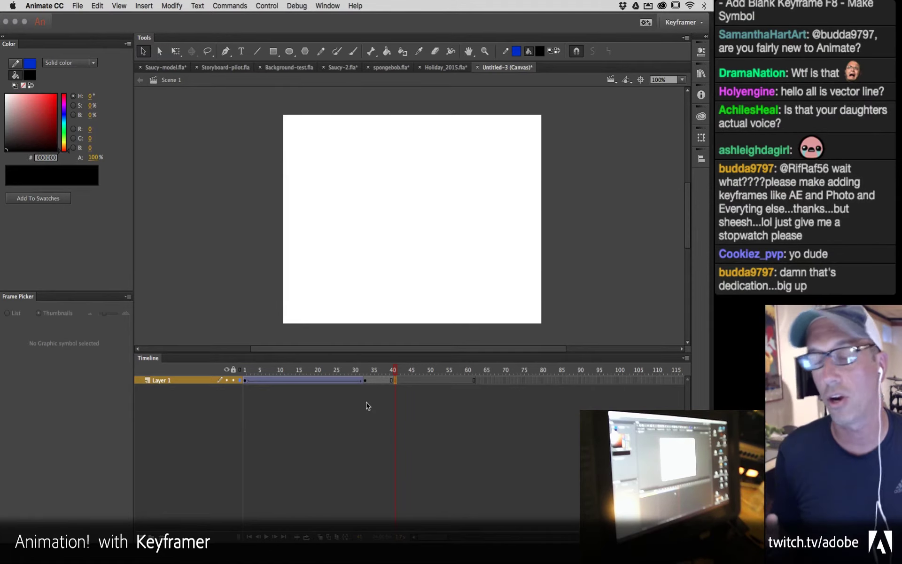
Step: Switch to System Preferences, turn the keyboard's "Use all F1, F2, etc. keys as standard function keys" option off and back on, and close it
mouse_move(367, 561)
click(562, 547)
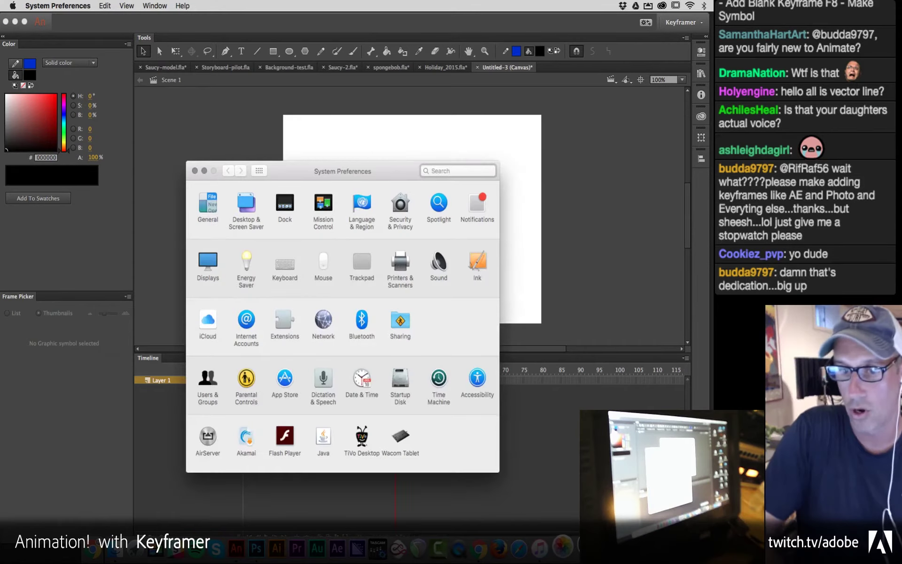
drag(389, 176, 352, 129)
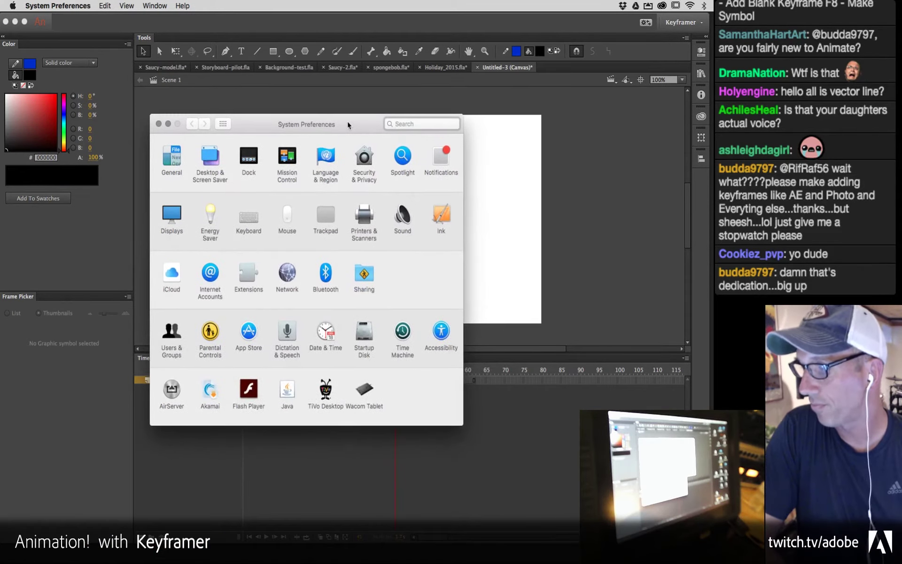
click(250, 217)
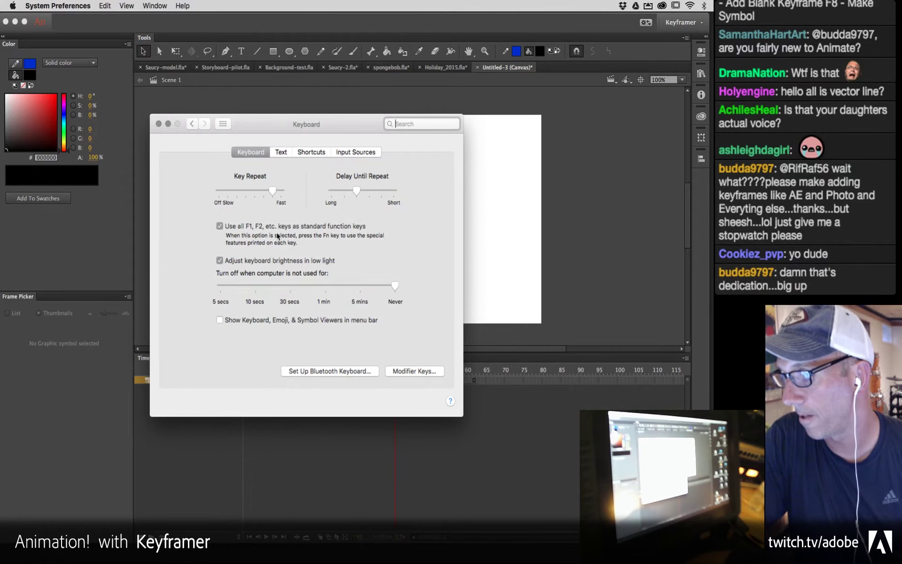
click(218, 226)
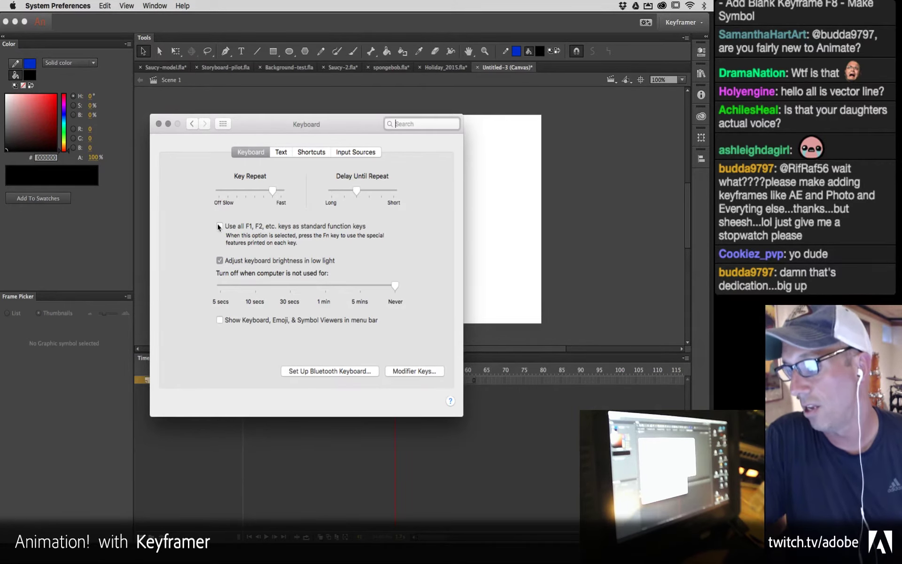
click(219, 227)
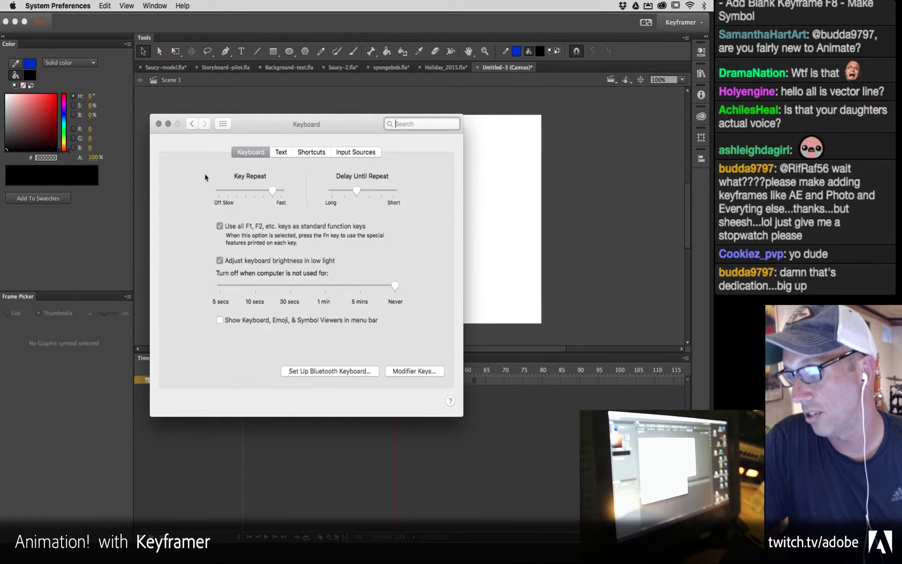
click(159, 124)
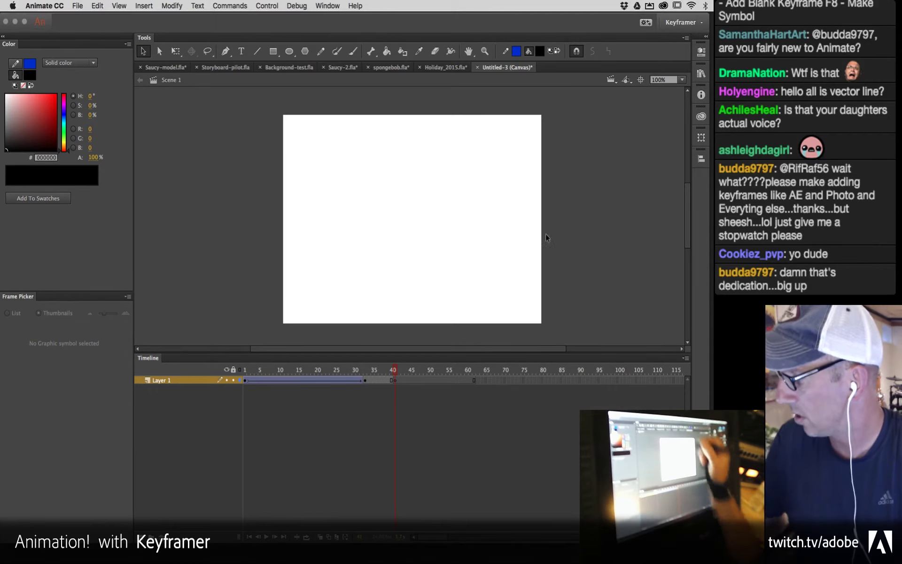
Step: Return to the Holiday_2015.fla document
click(442, 71)
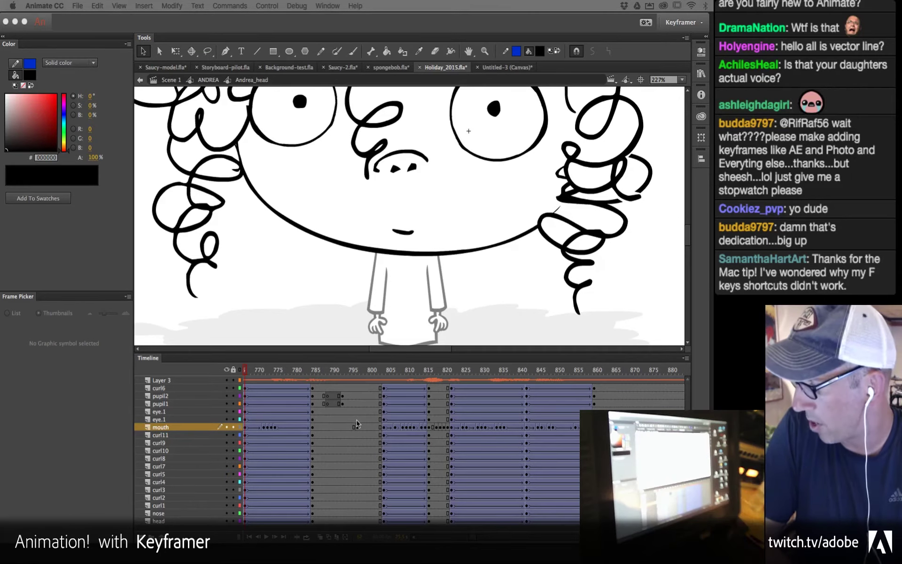
Step: Return to Scene 1 of the Holiday_2015.fla document and close the Frame Picker group
scroll(297, 371, left, 5)
scroll(297, 372, left, 20)
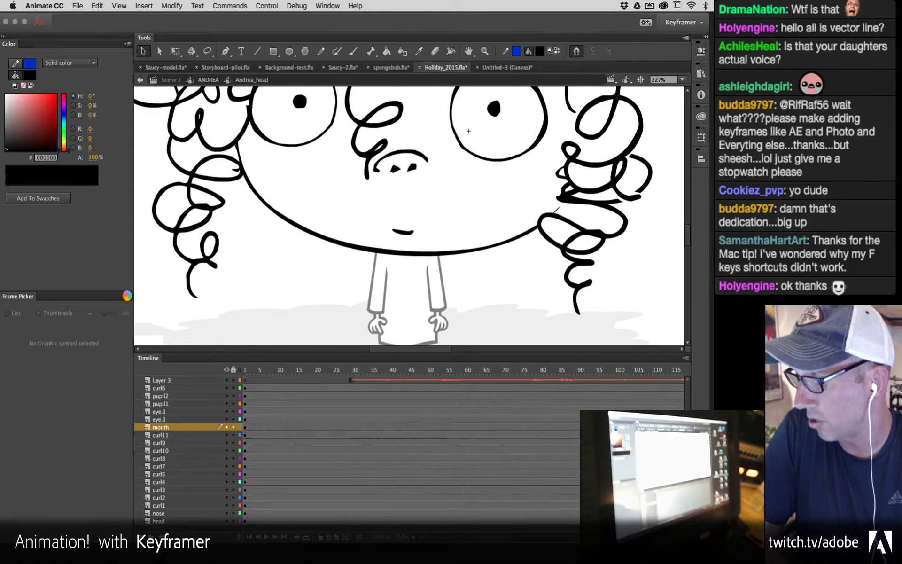
click(127, 296)
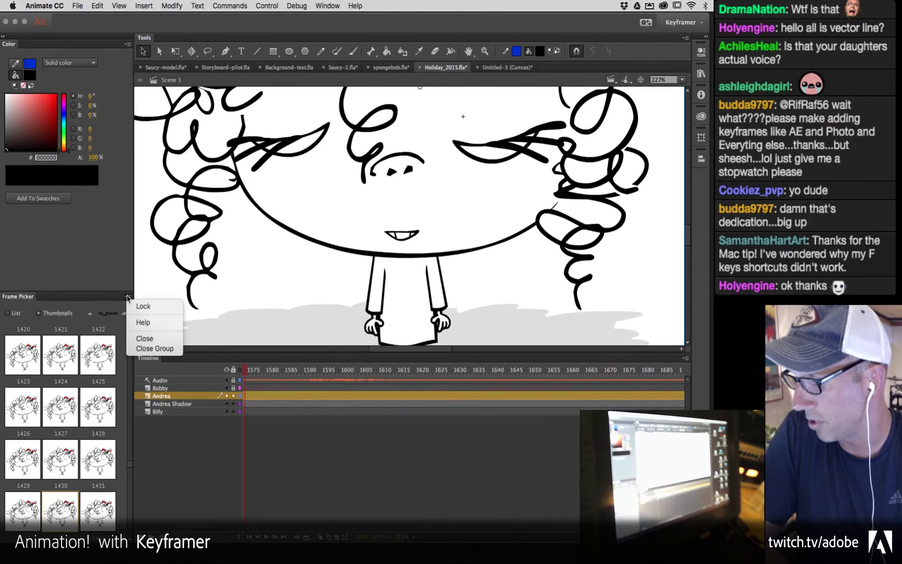
click(155, 348)
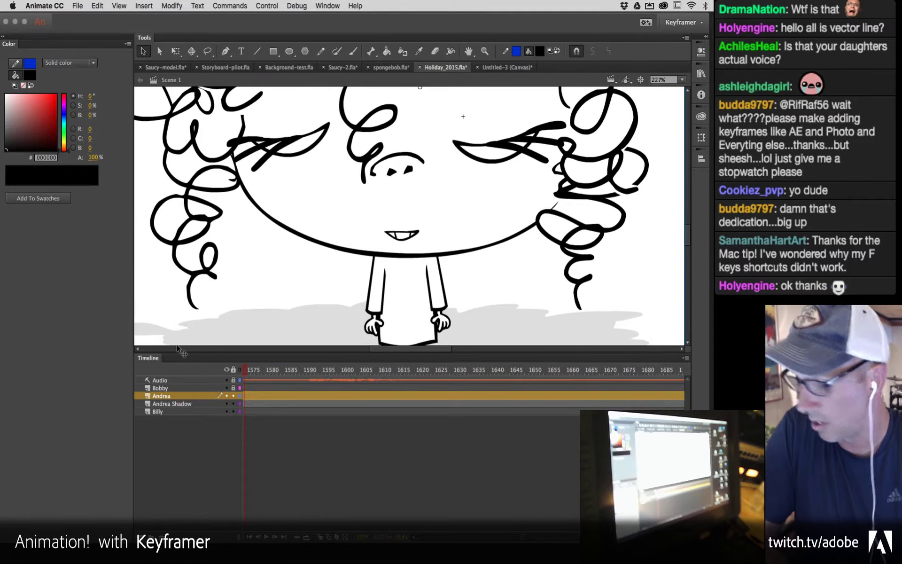
Step: Zoom out to show the whole character and move the playhead to about frame 9 of Scene 1
key(super+minus)
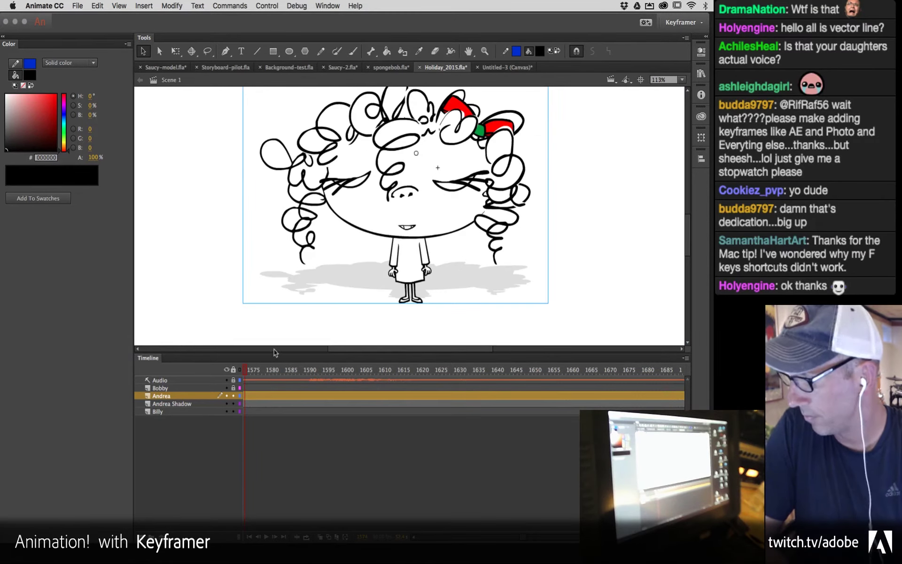
drag(254, 370, 216, 366)
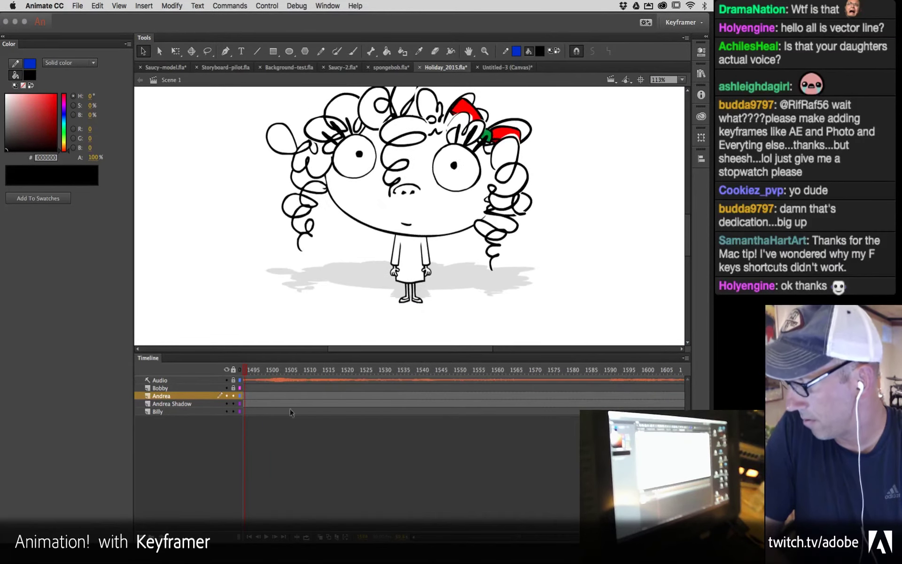
key(Home)
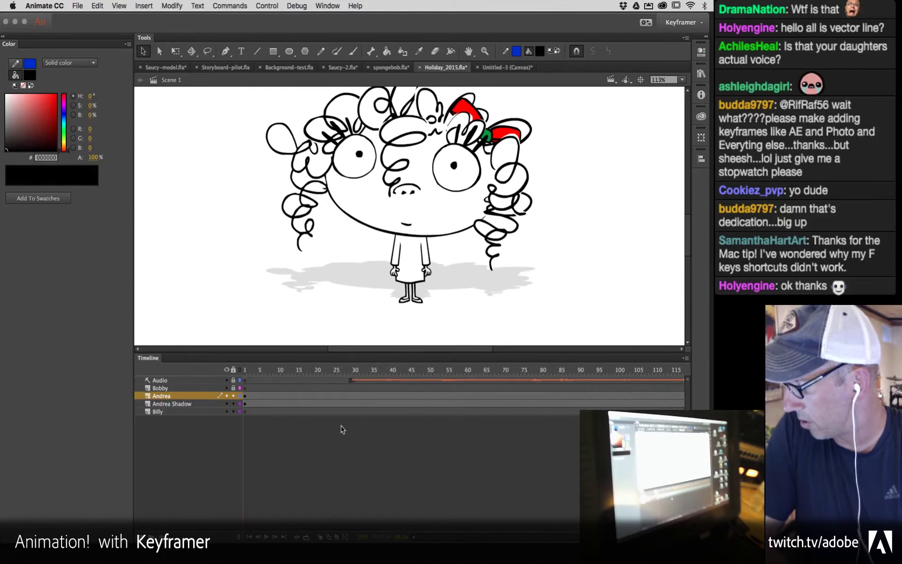
click(276, 372)
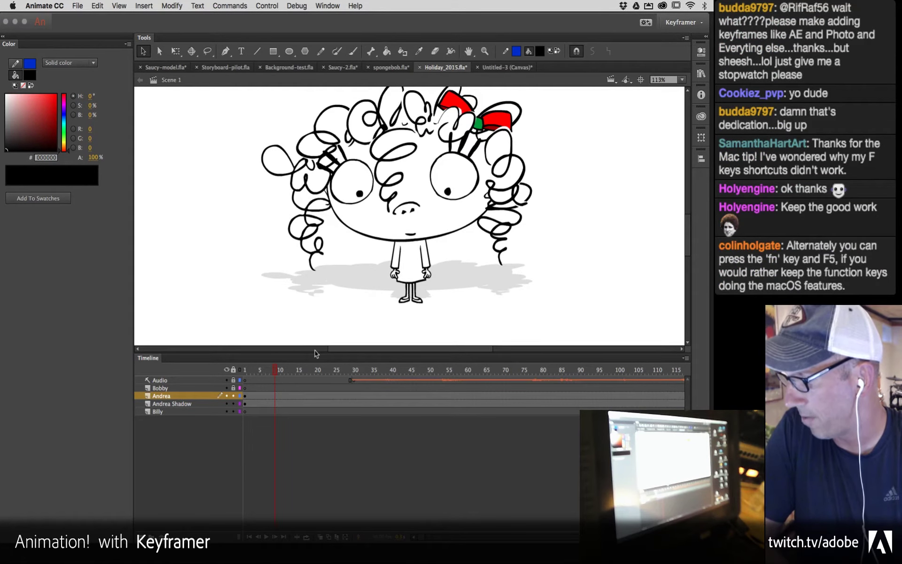
Step: Reduce the Timeline's height to give the stage more room and centre the character in view
drag(309, 353, 301, 428)
scroll(366, 319, right, 5)
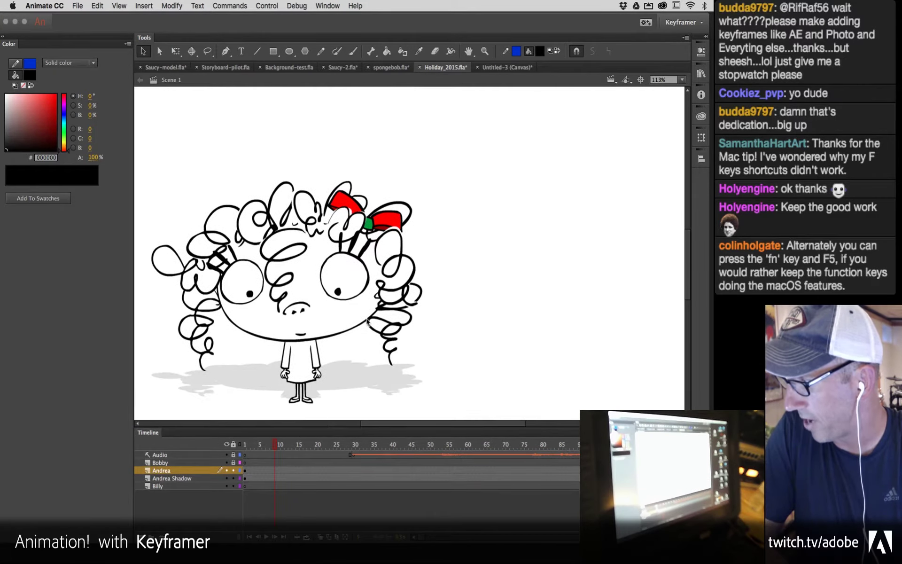
scroll(390, 320, left, 4)
scroll(390, 321, up, 1)
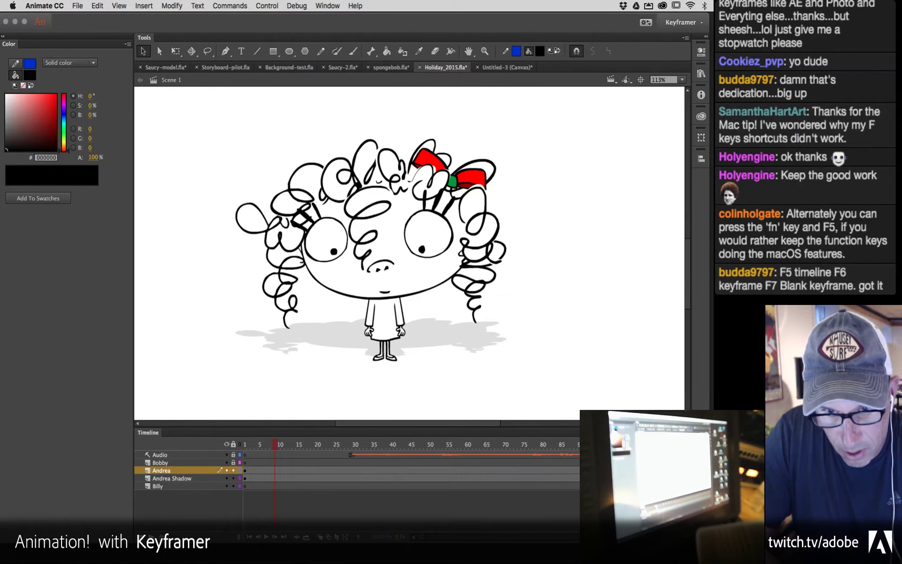
Step: Switch to Finder, open Holiday_2015.mp4 in QuickTime Player and fit the video window to the screen's width
key(super+Tab)
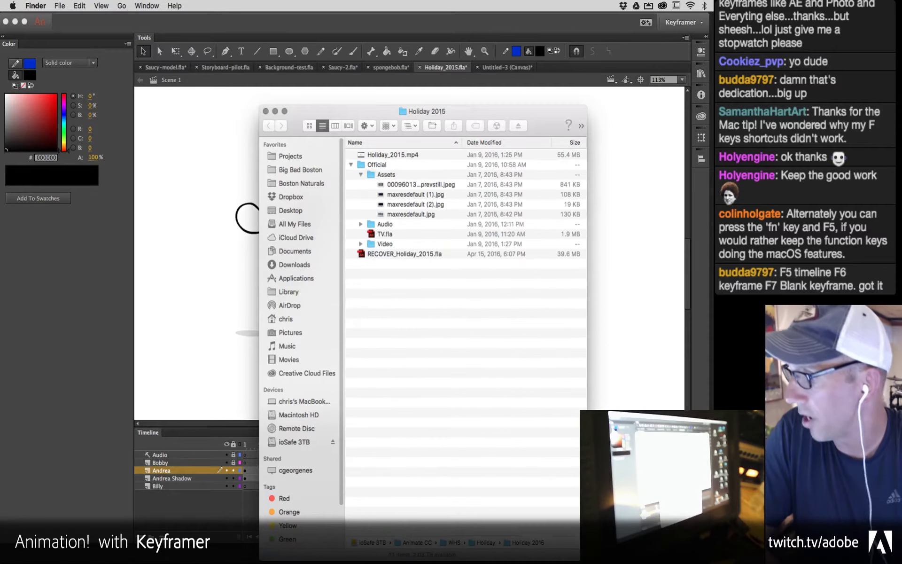
double_click(360, 155)
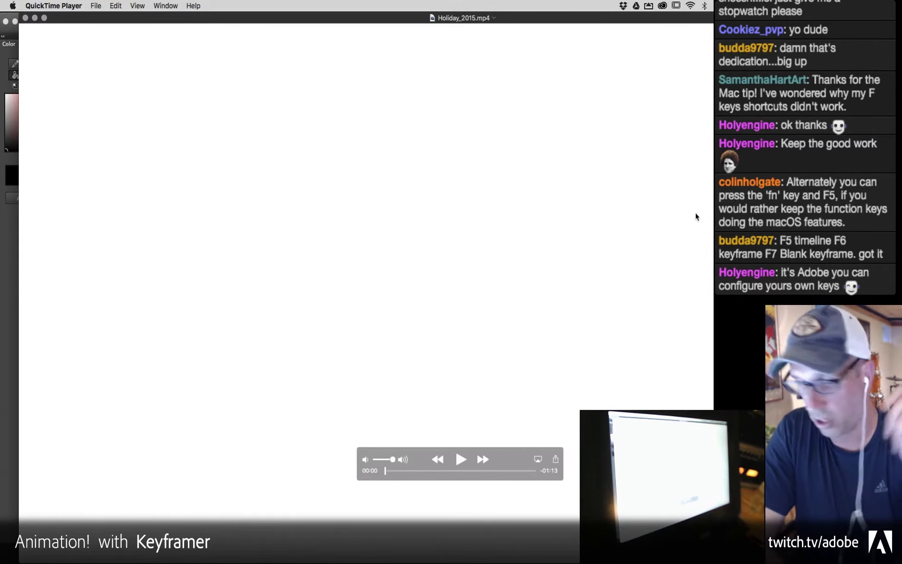
key(super+1)
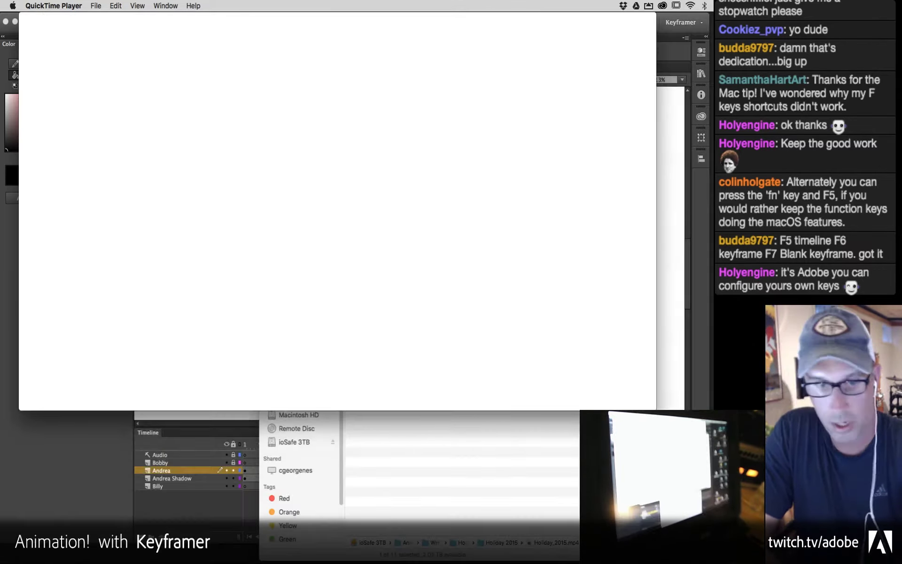
mouse_move(579, 17)
mouse_down()
mouse_move(570, 26)
mouse_move(561, 17)
mouse_up()
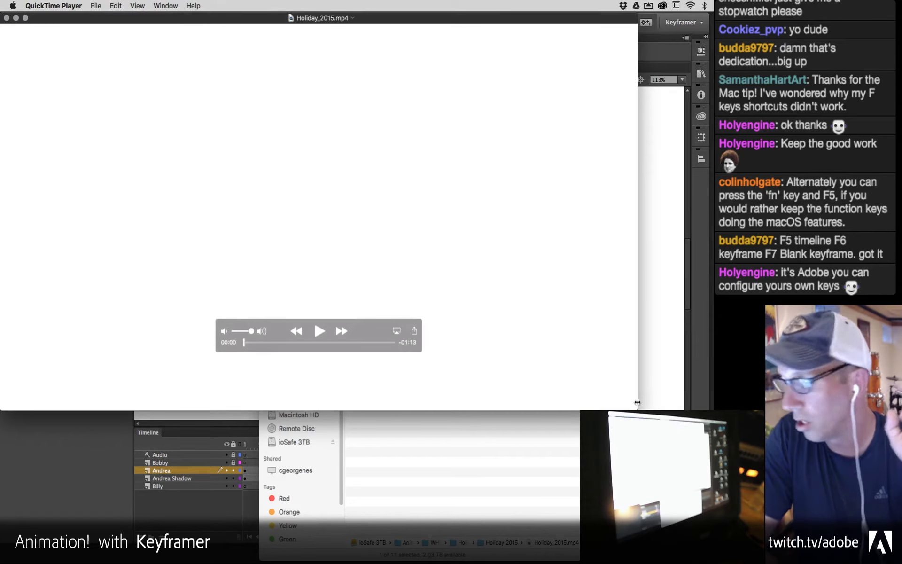
drag(634, 407, 713, 458)
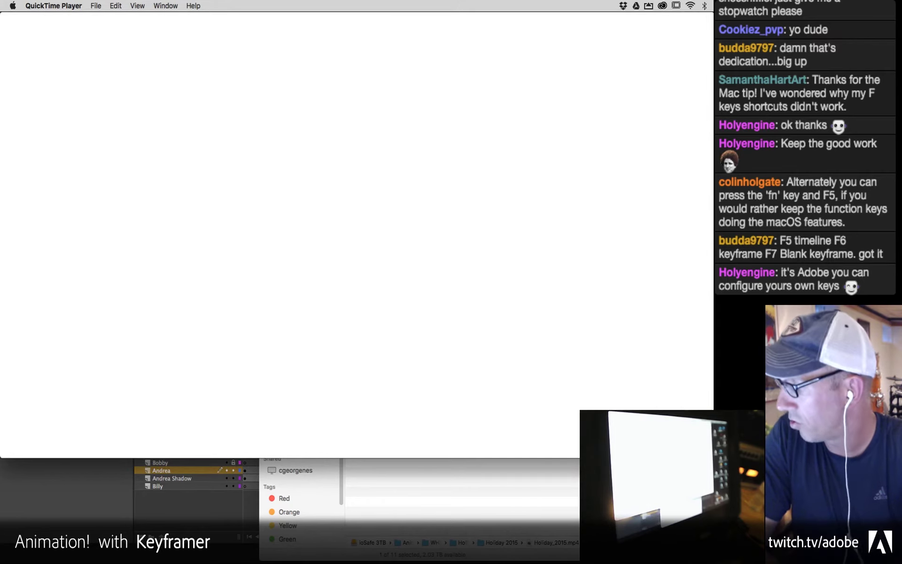
Step: Play Holiday_2015.mp4 through to the end, close the video and switch back to Animate
mouse_move(520, 189)
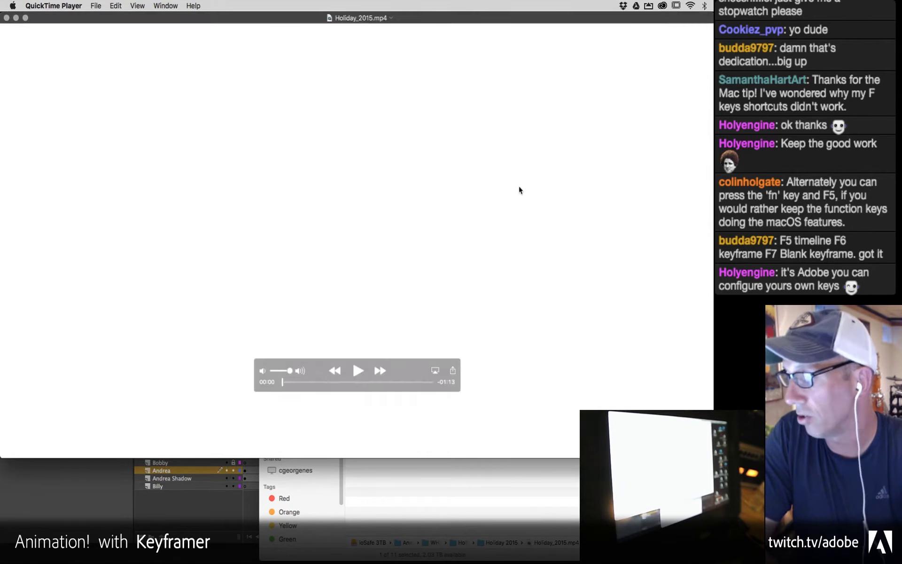
click(358, 370)
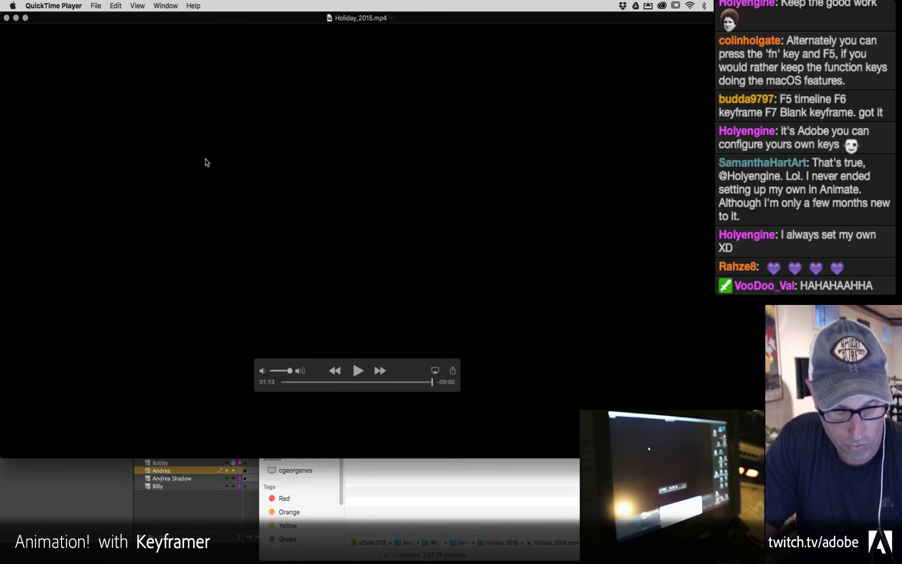
key(super+w)
click(211, 300)
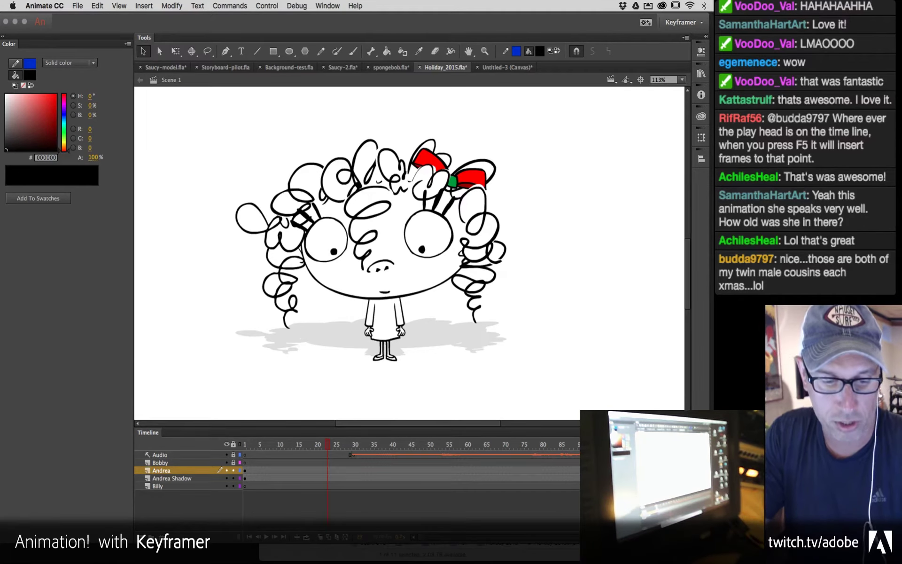
Step: Switch to QuickTime Player with twinkle_video.mp4 and enlarge the video window to span the full screen width
key(super+Tab)
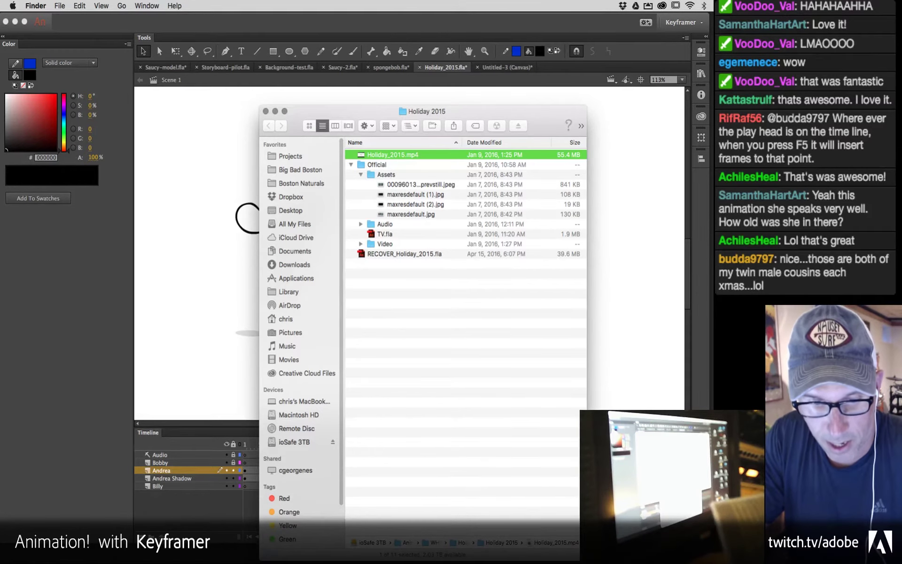
key(super+Tab)
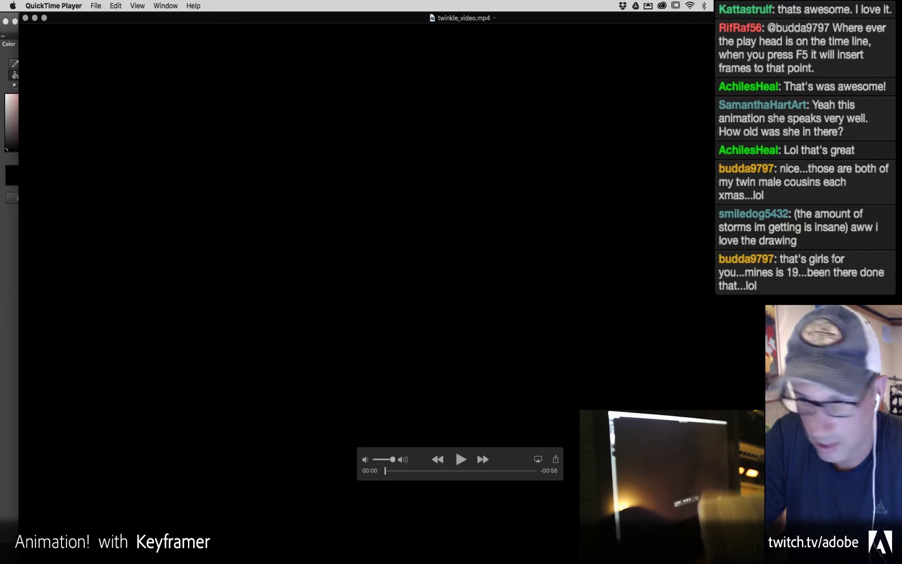
key(ctrl+super+f)
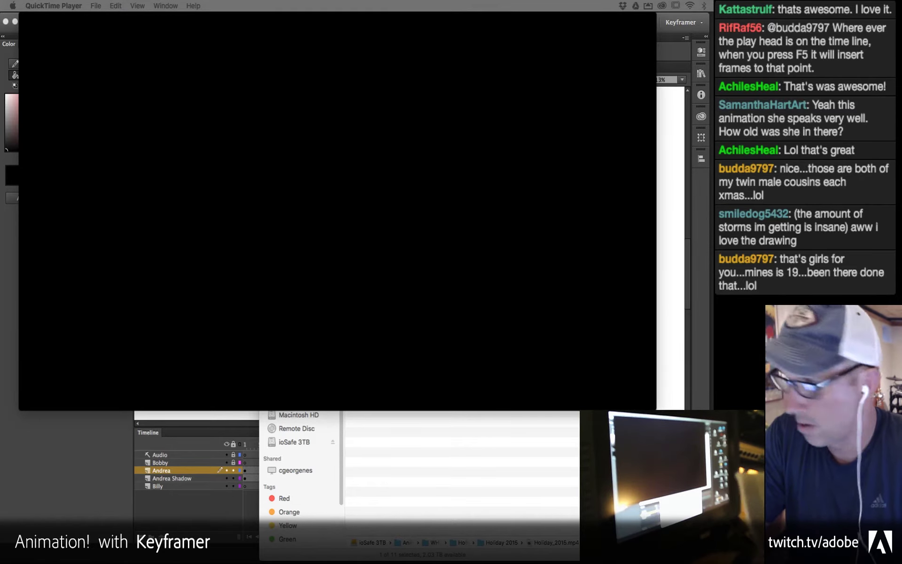
mouse_move(210, 277)
drag(652, 409, 708, 442)
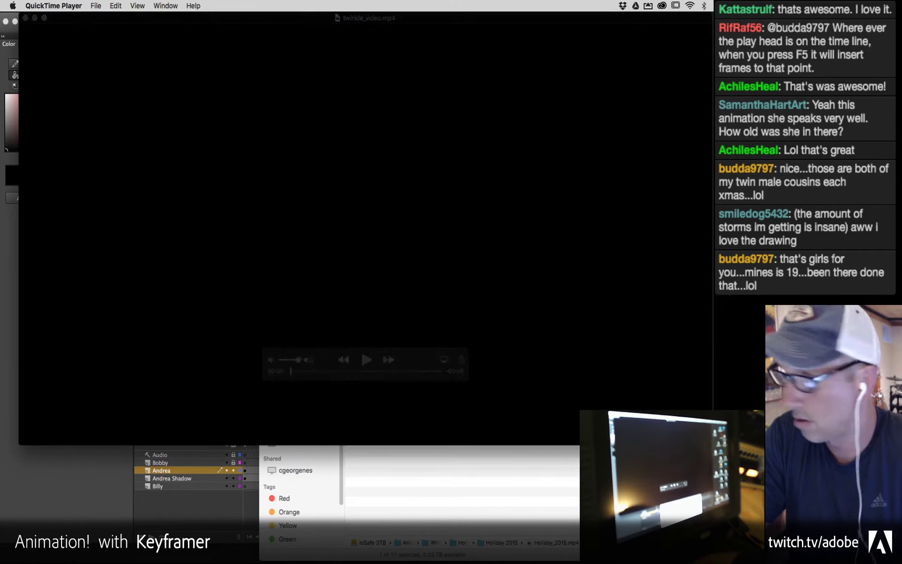
drag(519, 20, 500, 18)
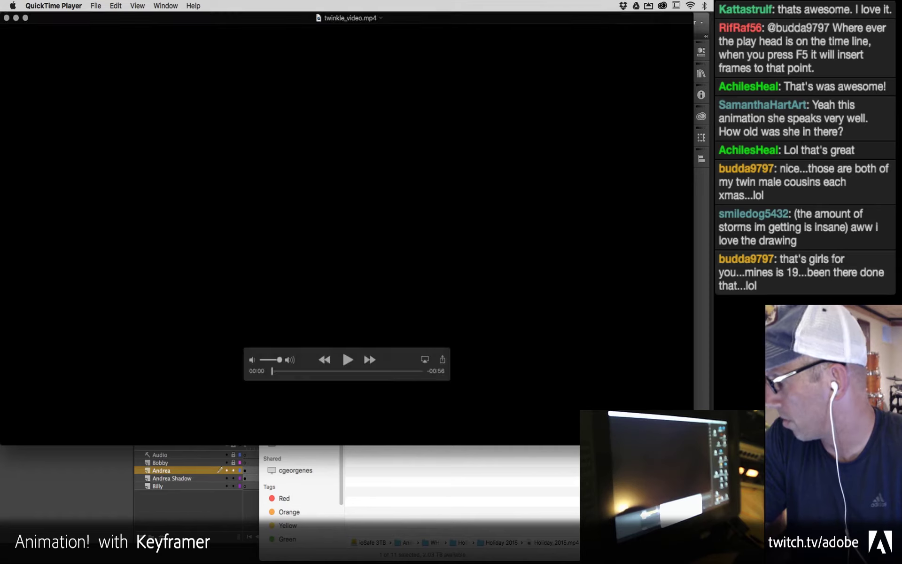
drag(694, 444, 713, 458)
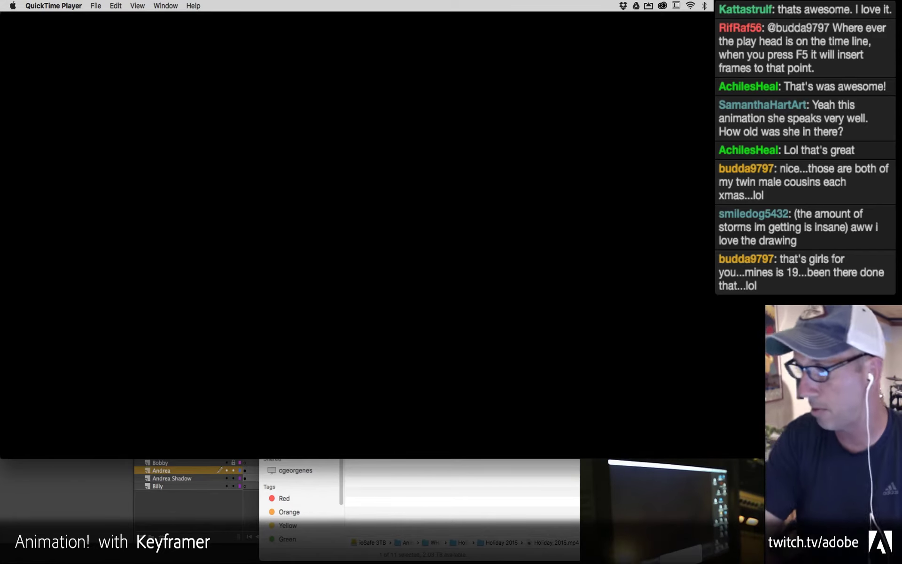
mouse_move(423, 277)
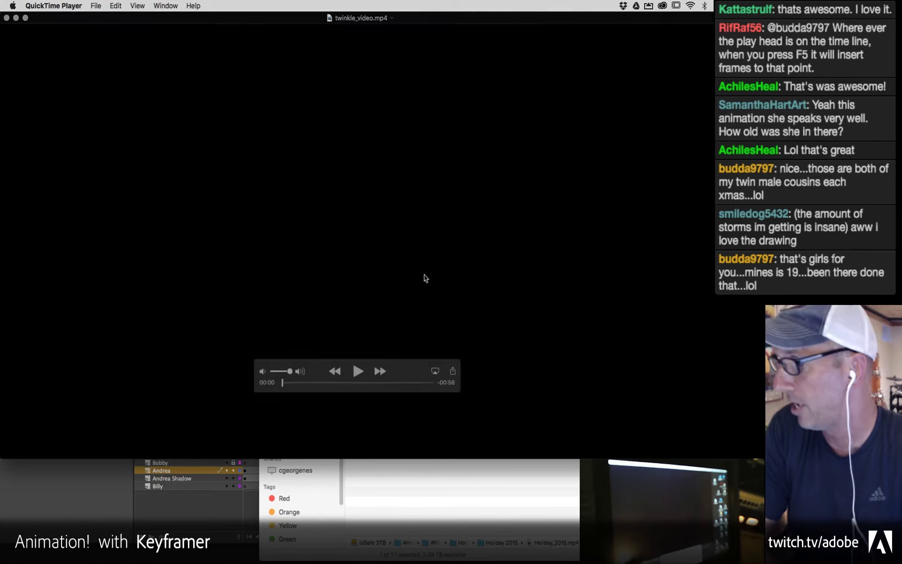
Step: Play twinkle_video.mp4 through to the end and close the video
click(358, 372)
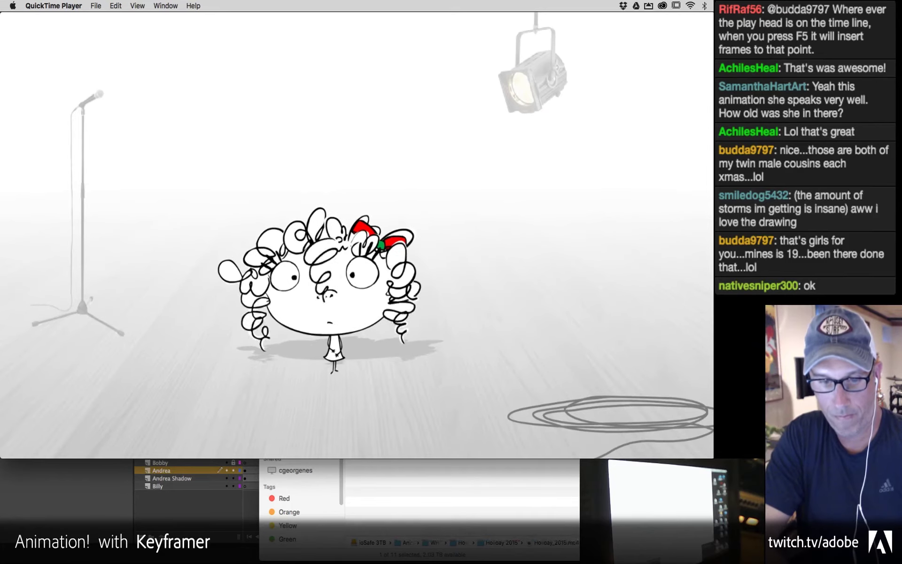
mouse_move(69, 457)
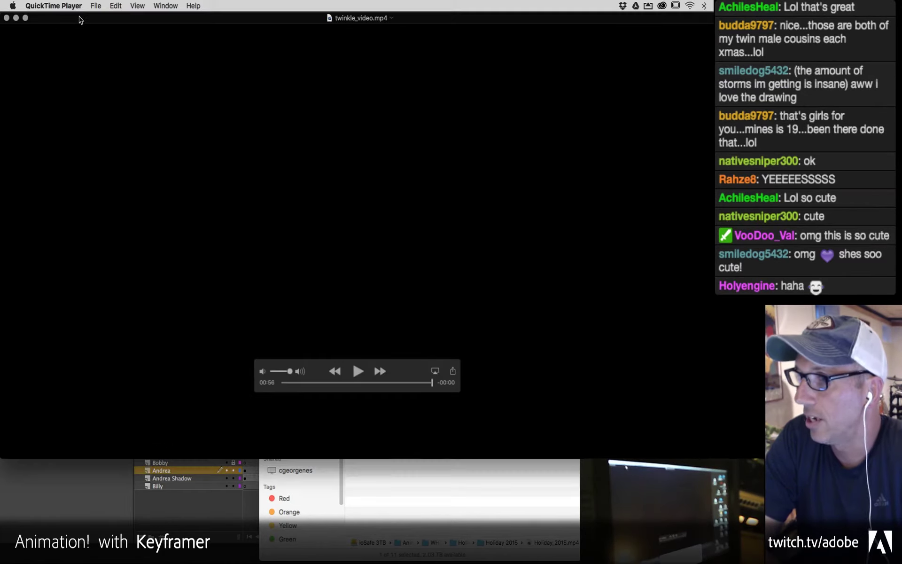
click(7, 18)
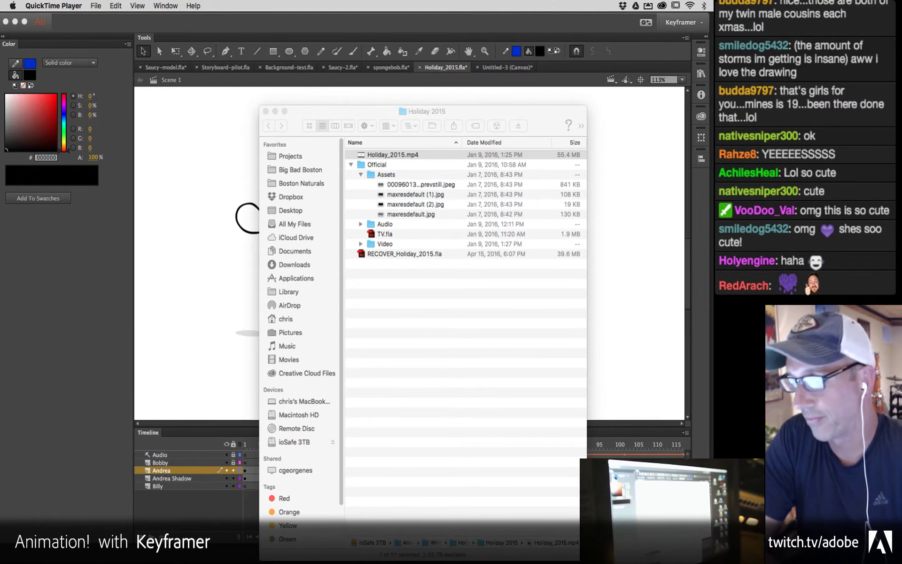
Step: Move the Holiday 2015 folder window aside, bring up tricycle.mp4 in QuickTime Player and play it with looping enabled
click(323, 114)
drag(321, 115, 0, 80)
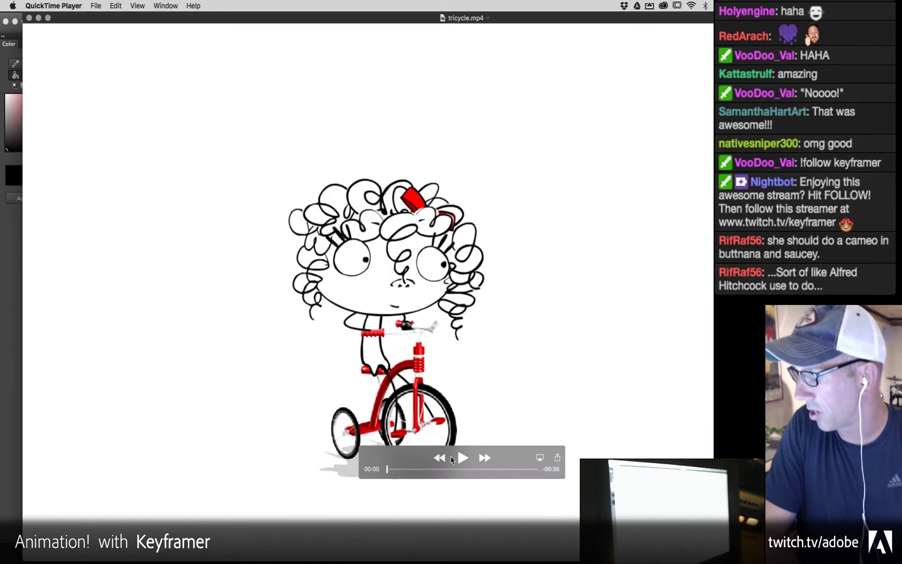
drag(409, 18, 385, 16)
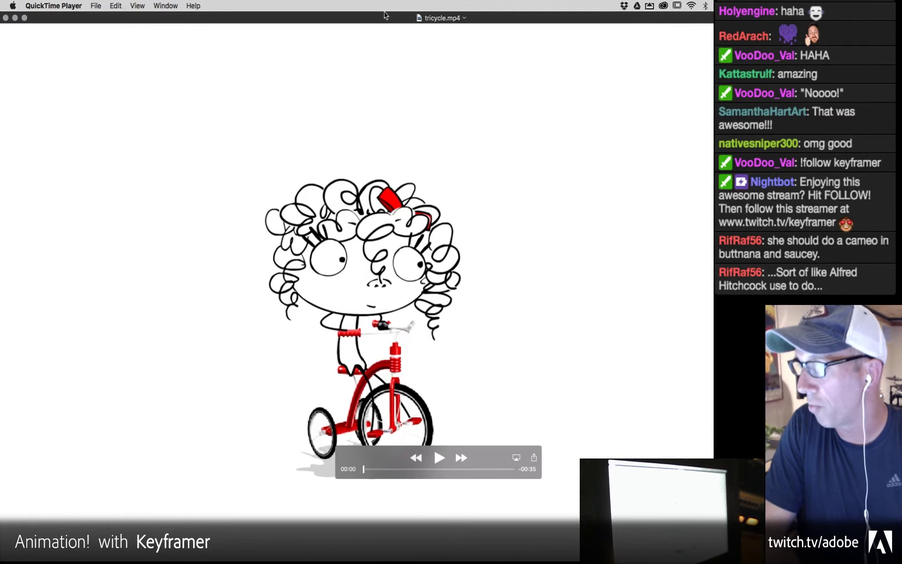
click(437, 459)
click(137, 6)
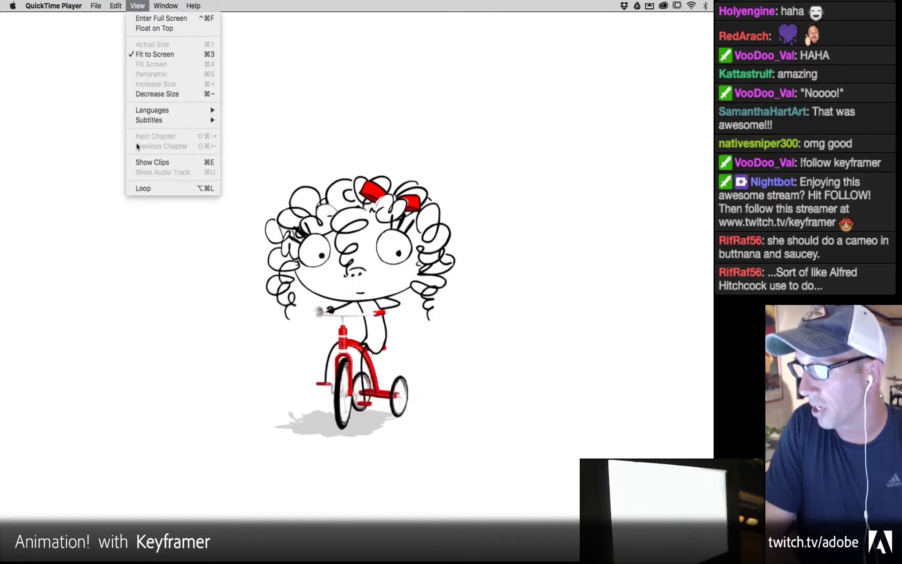
click(143, 188)
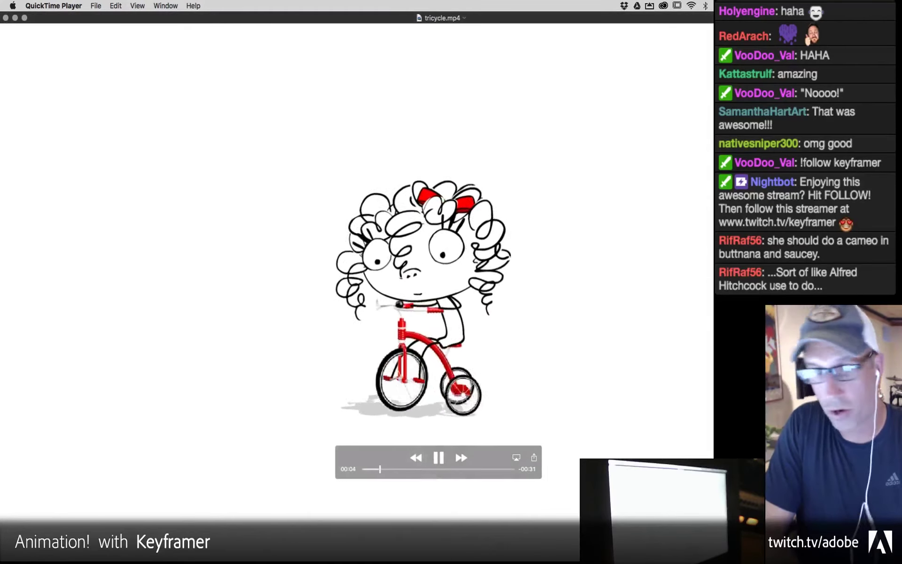
Step: Shrink the tricycle.mp4 window to uncover the timeline behind it, then close the video
drag(713, 521, 685, 438)
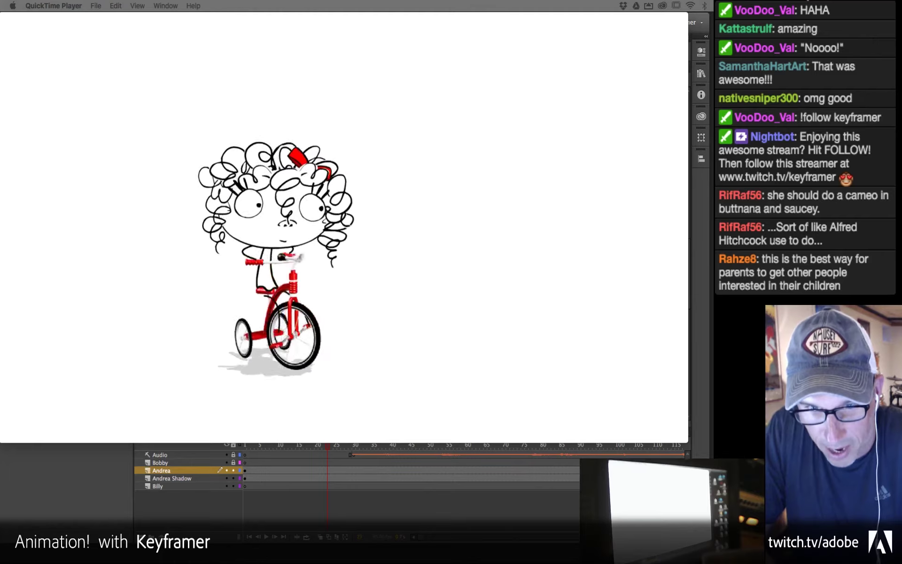
mouse_move(141, 81)
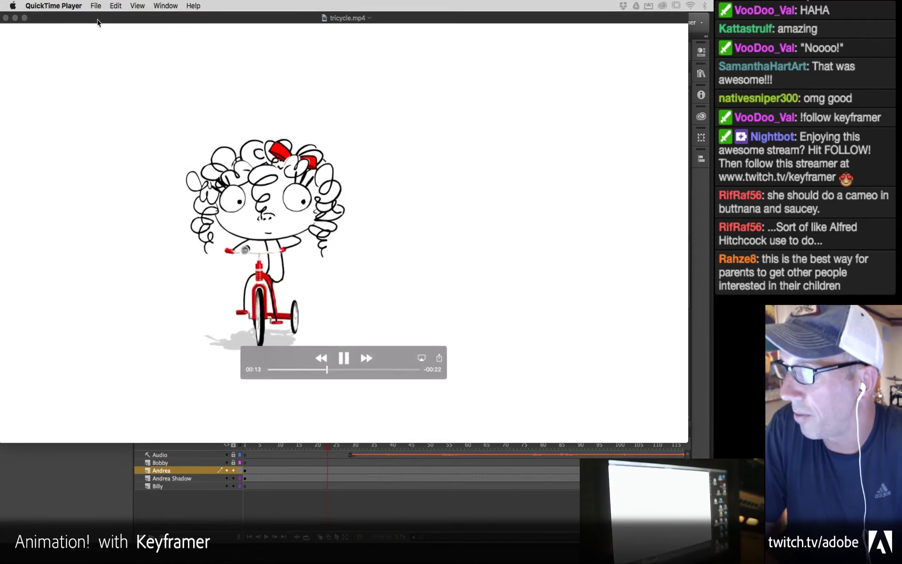
click(6, 18)
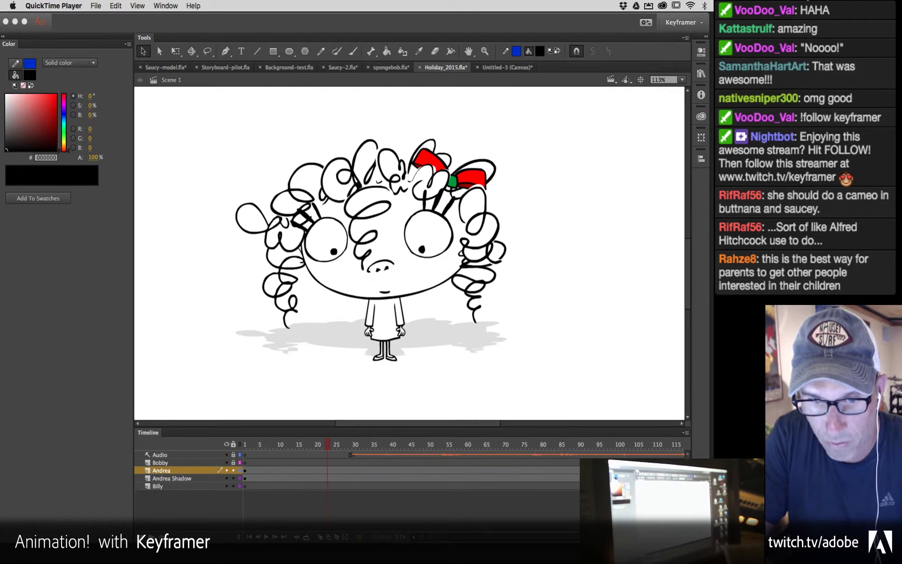
Step: Switch to Finder and enlarge the preview of the photo FF07-01.jpg to the full screen height
key(super+Tab)
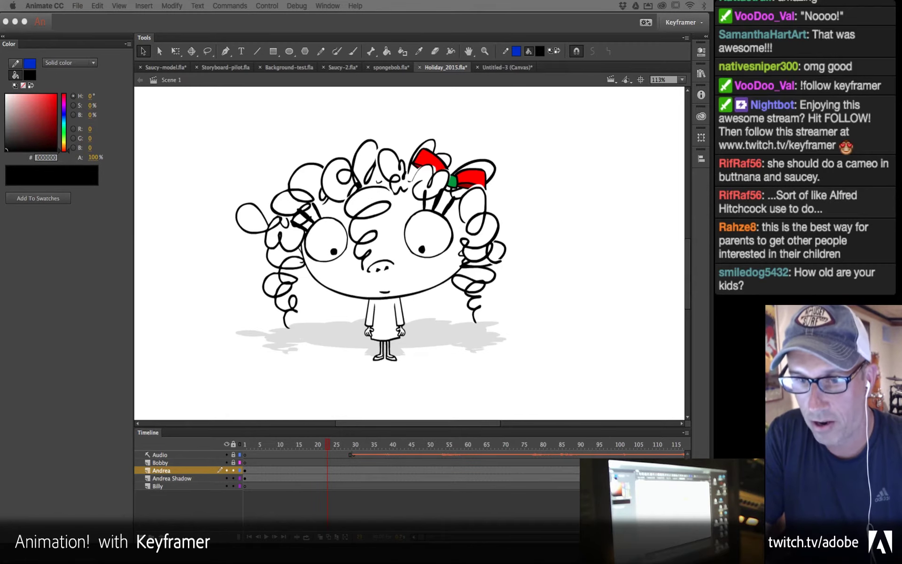
drag(0, 87, 137, 24)
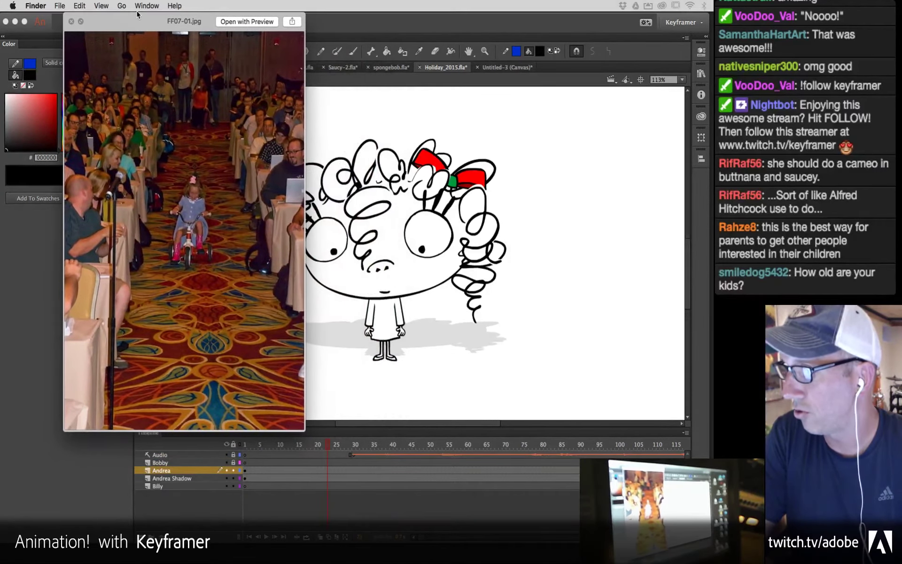
drag(303, 427, 394, 560)
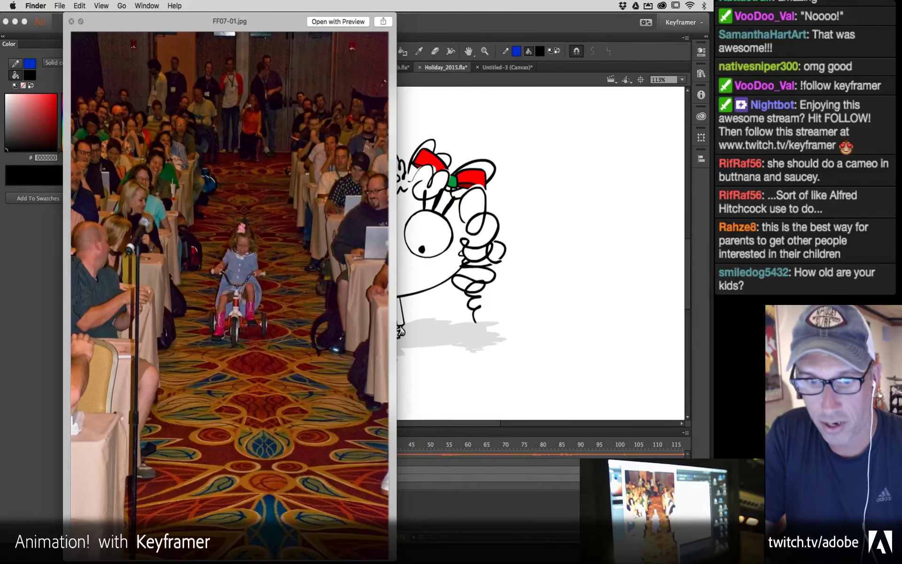
Step: Browse the photo previews forward to FF07-04.jpg and enlarge that preview to fill the screen
key(Down)
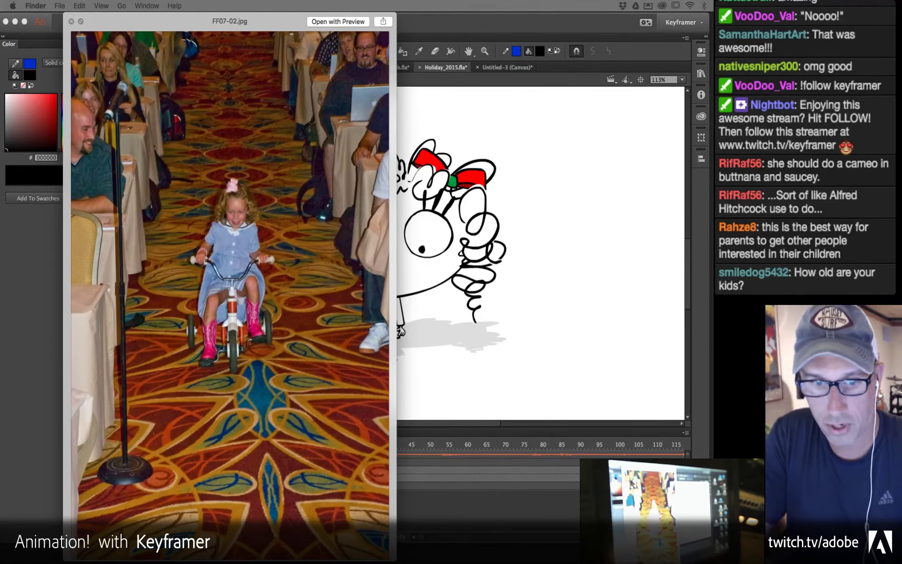
key(Down)
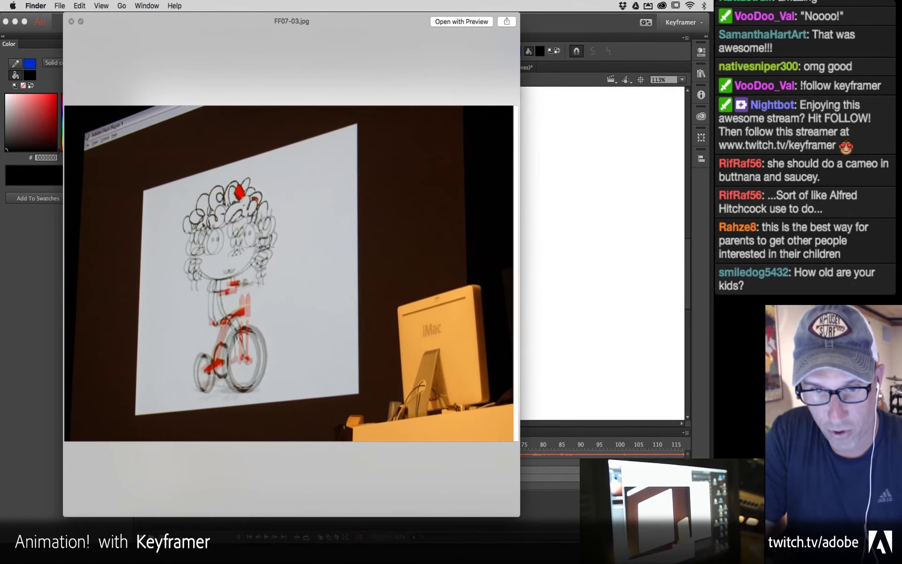
key(Down)
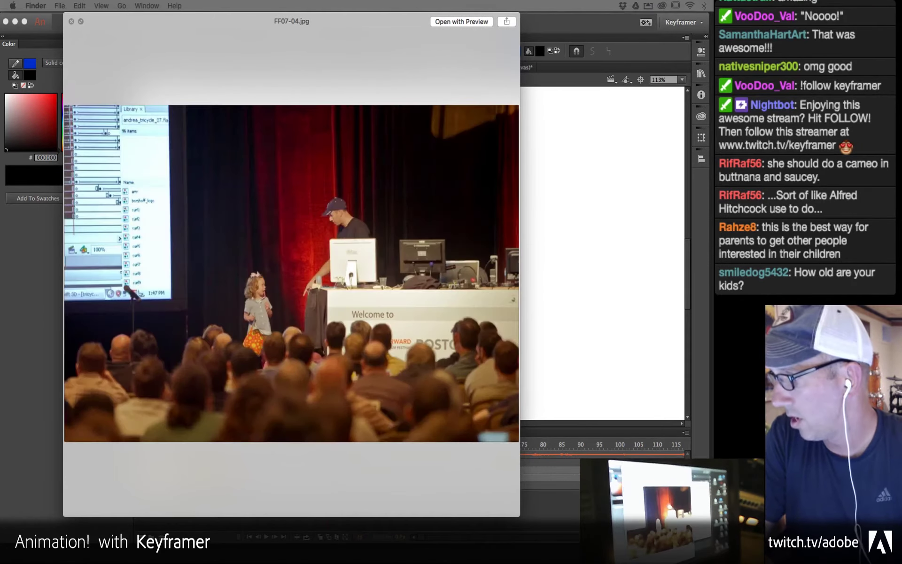
drag(362, 30, 306, 17)
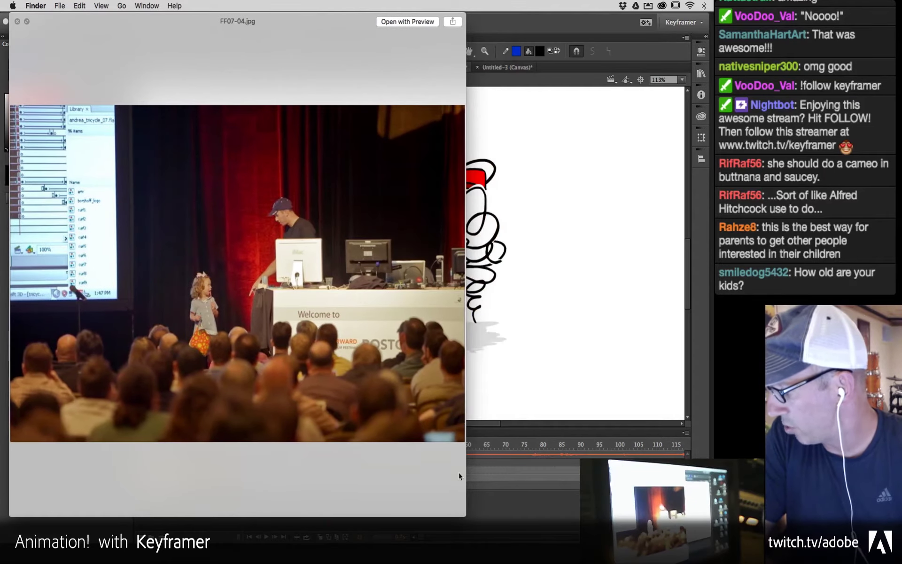
drag(462, 511, 710, 536)
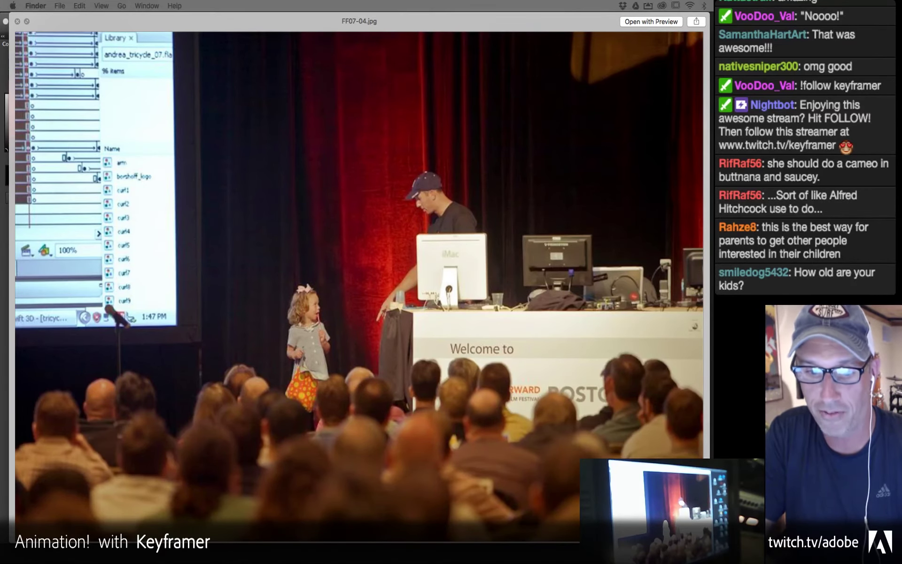
Step: View the photos FF07-05.jpg through FFC-01.jpg, go back to FF07-07.jpg and close the preview
key(Right)
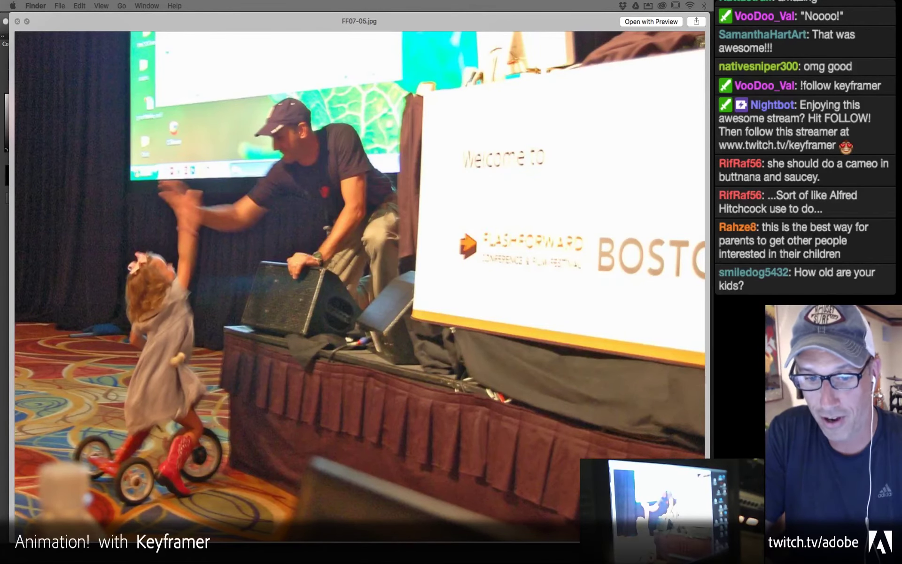
key(Right)
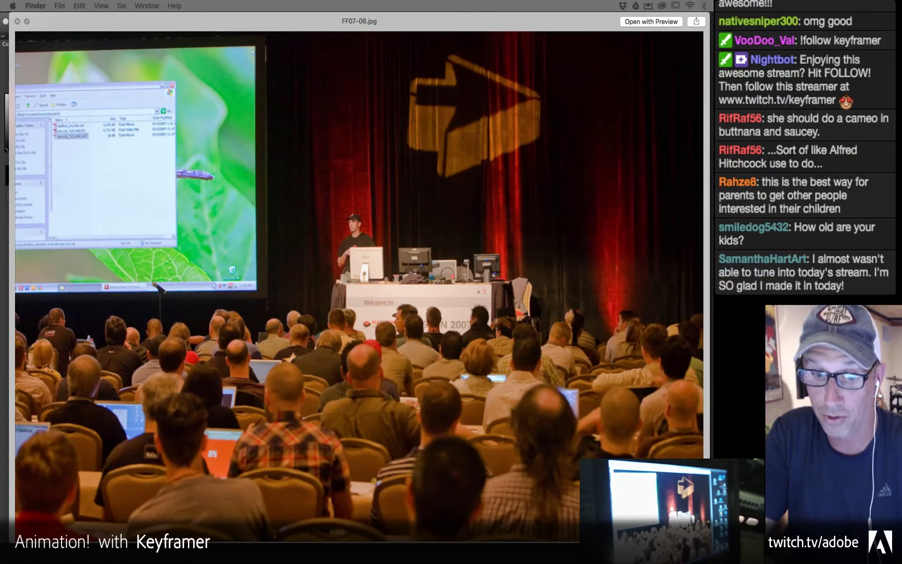
key(Right)
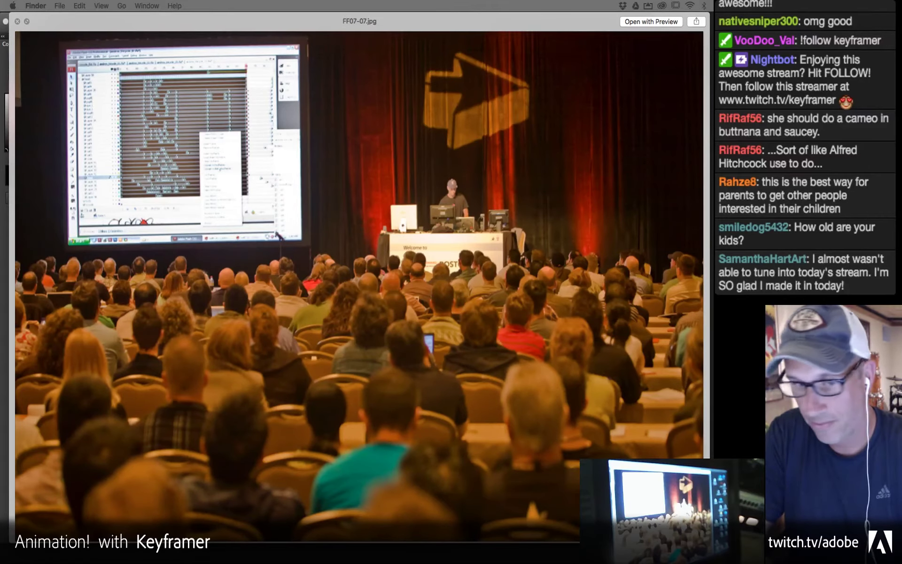
key(Down)
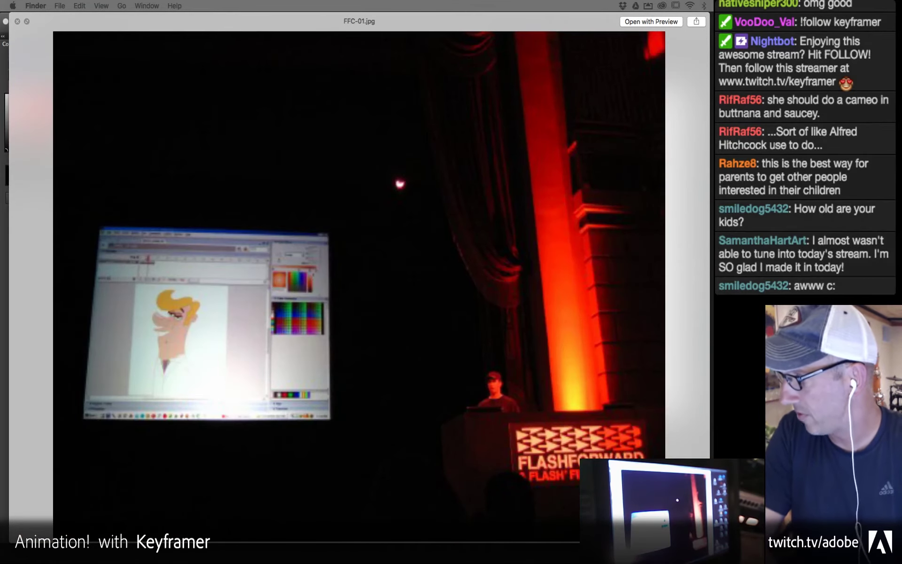
key(Up)
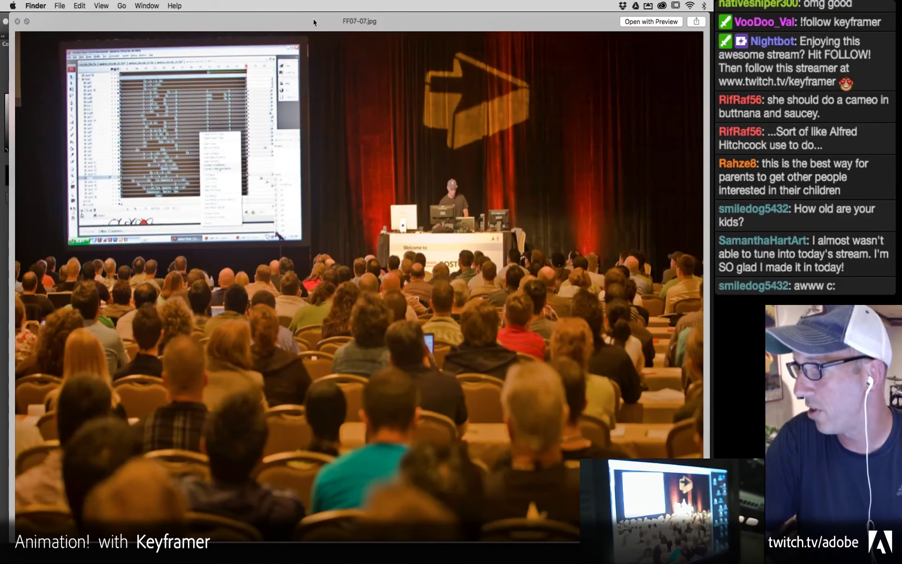
key(space)
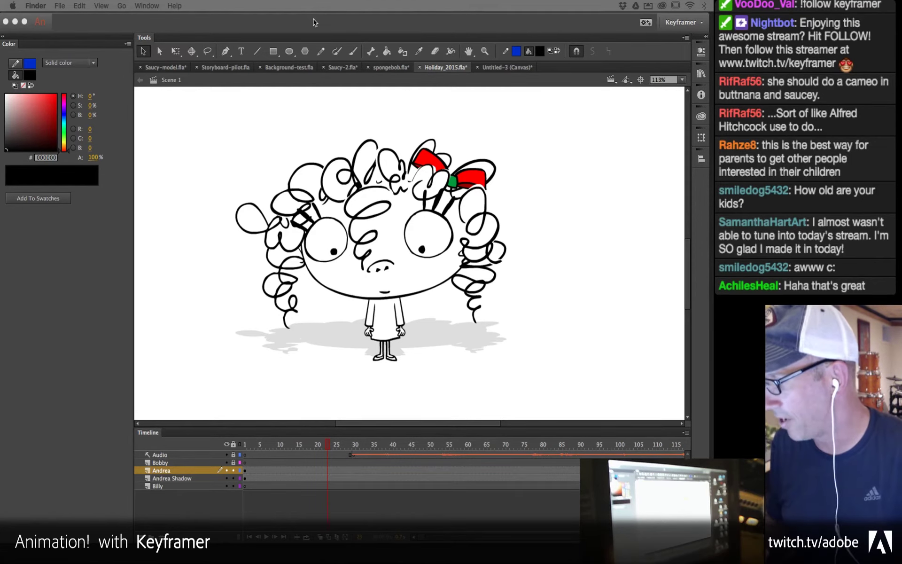
Step: Return to Animate CC, create a new 550 × 400 px HTML5 Canvas document at 24 fps and activate the Oval tool
click(314, 22)
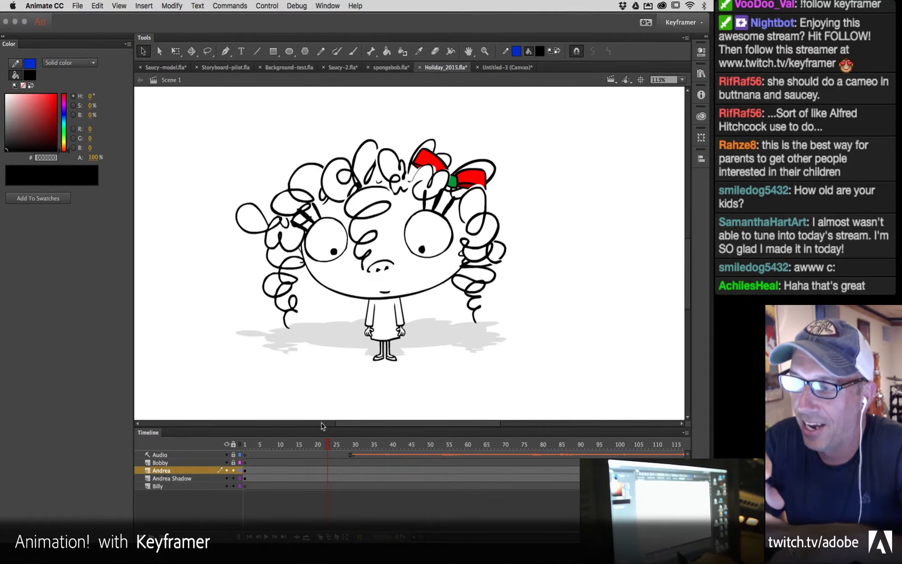
key(super+n)
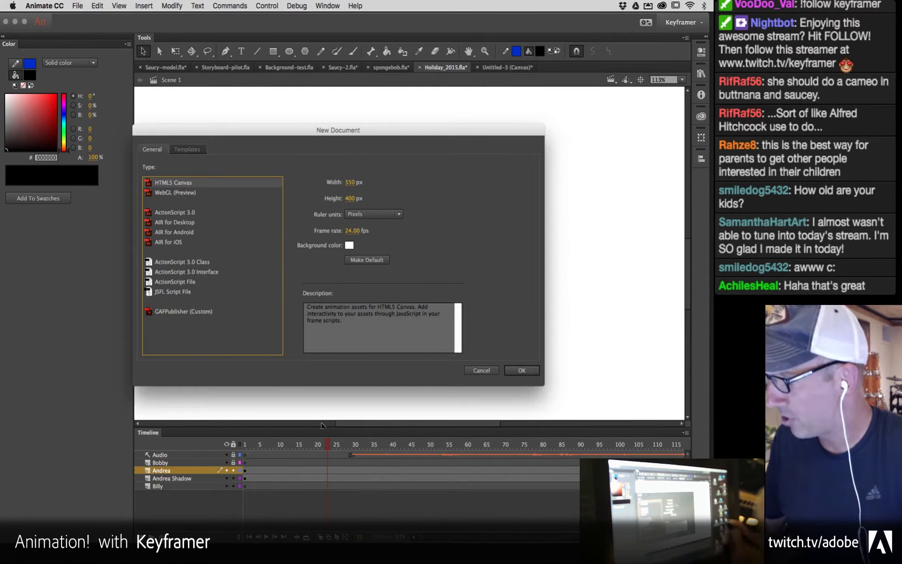
key(Return)
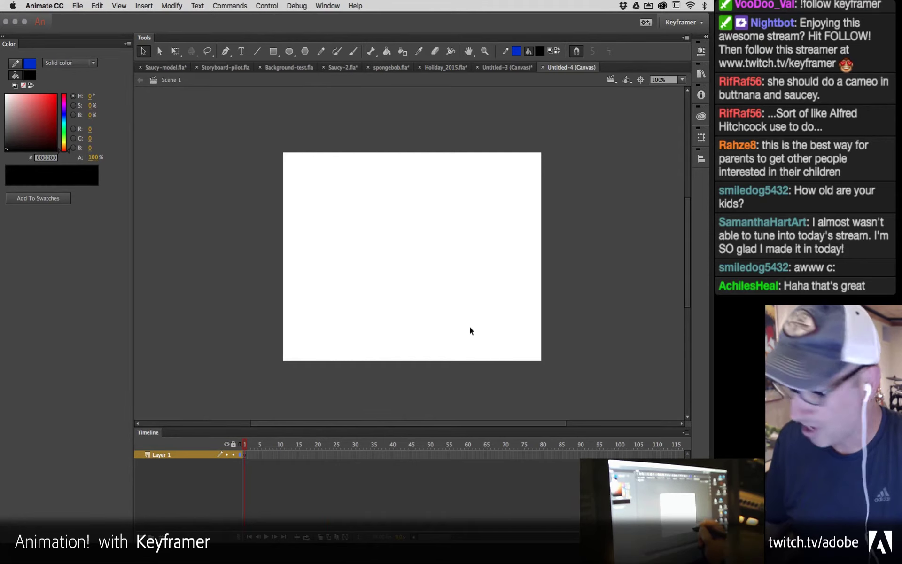
key(o)
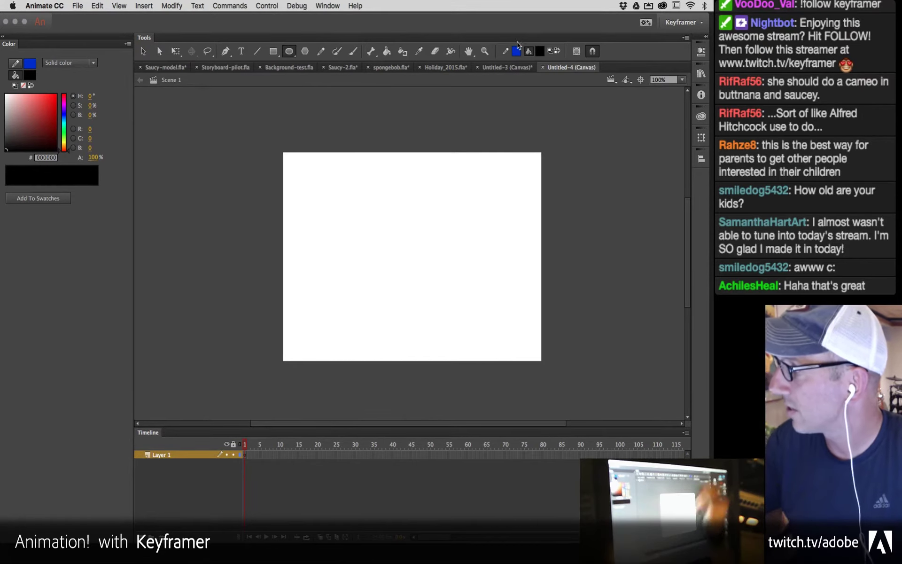
Step: Draw a filled black oval without a stroke on the left part of the stage and select it
click(517, 51)
click(666, 64)
drag(308, 230, 353, 281)
key(v)
click(345, 265)
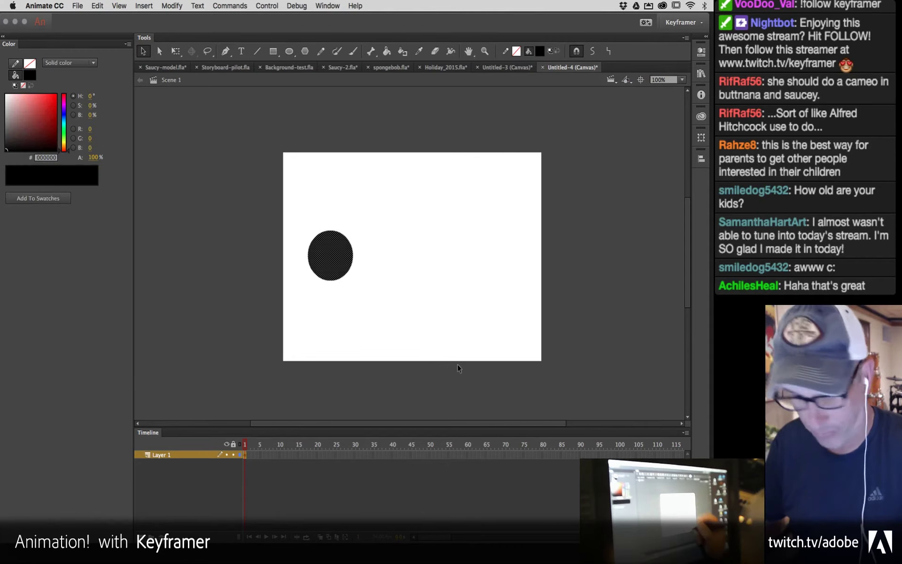
Step: Convert the selected black oval to a symbol with the default settings
key(super+equal)
drag(556, 296, 401, 279)
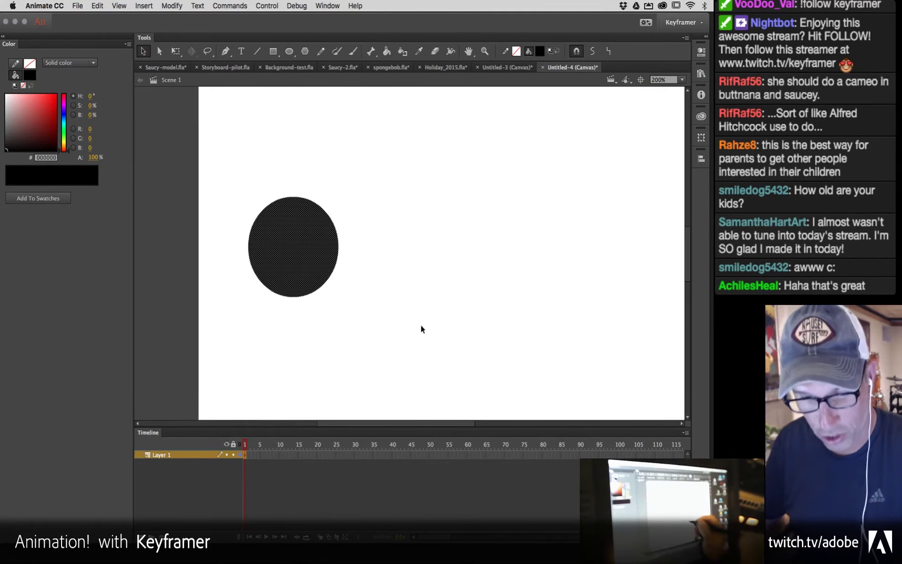
key(F8)
key(Return)
Step: Move the oval symbol to the upper centre of the stage and scale it to about half its size
drag(317, 263, 490, 152)
key(super+minus)
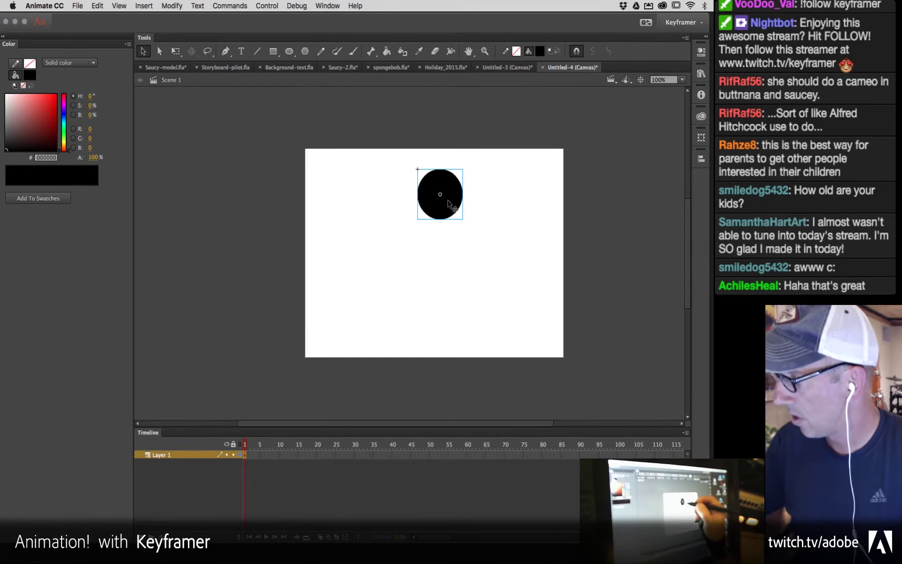
drag(451, 201, 443, 194)
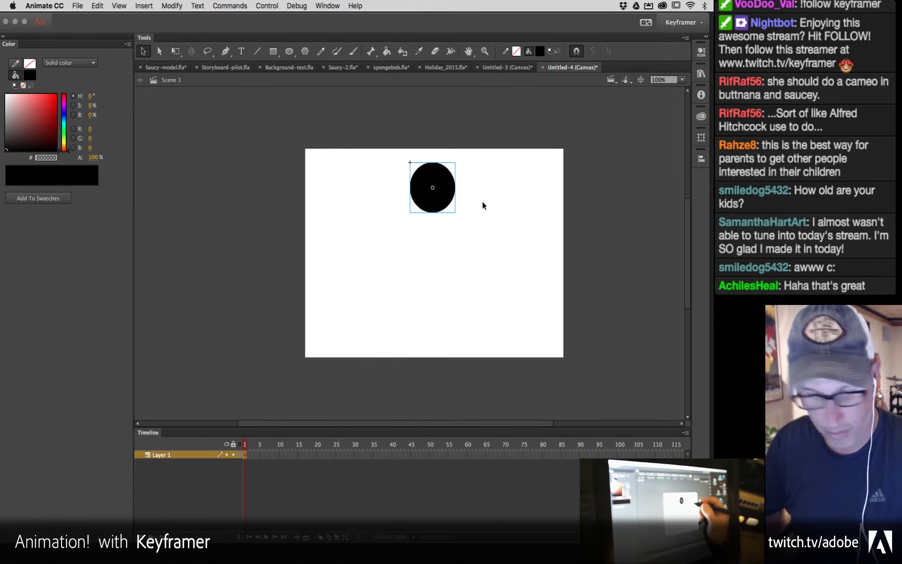
key(q)
drag(455, 162, 434, 179)
key(v)
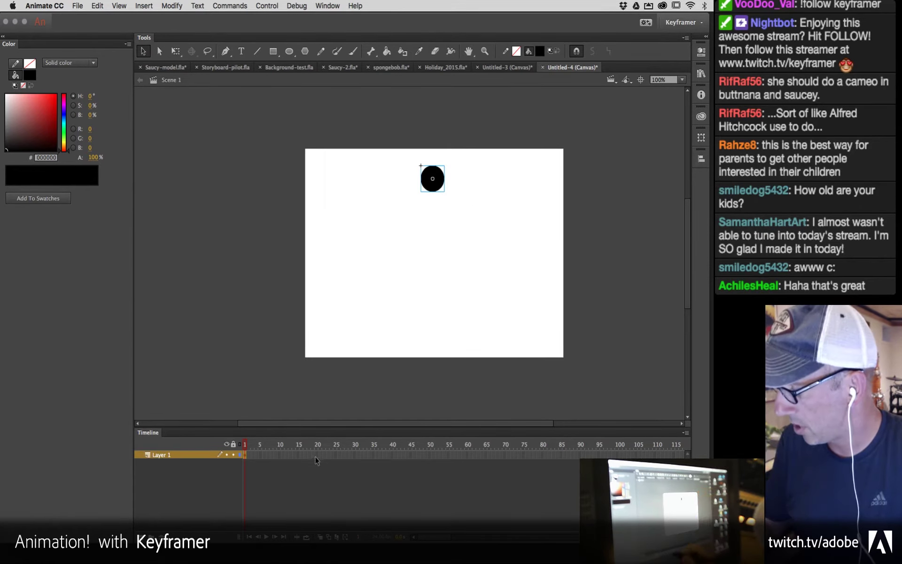
Step: Add keyframes at frames 30 and 15, and move the oval straight down near the stage's bottom edge at frame 15
click(354, 455)
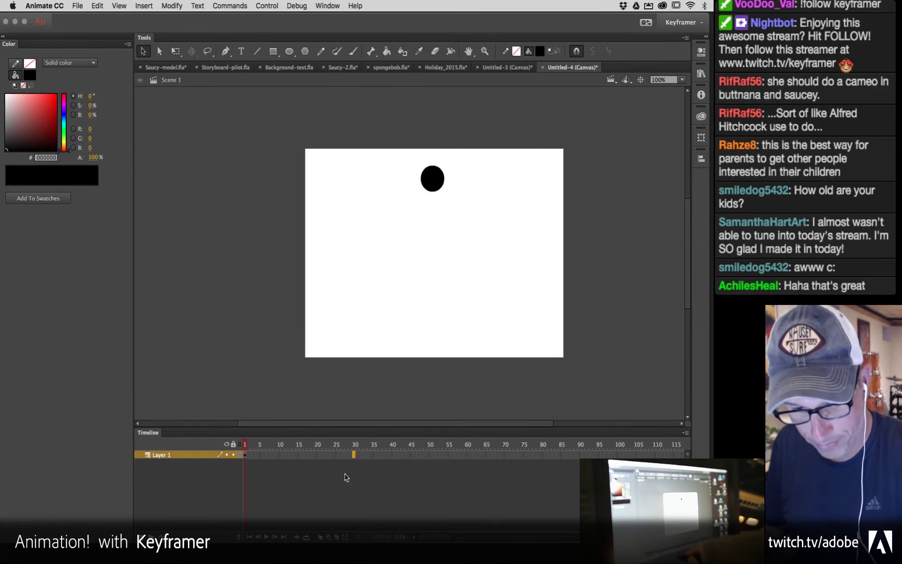
key(F5)
click(298, 455)
key(F6)
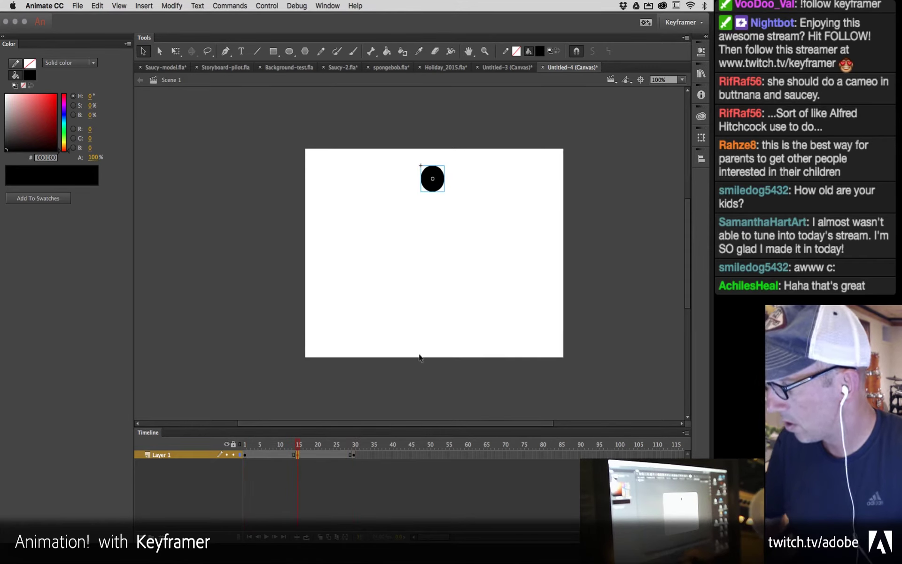
drag(440, 188, 439, 340)
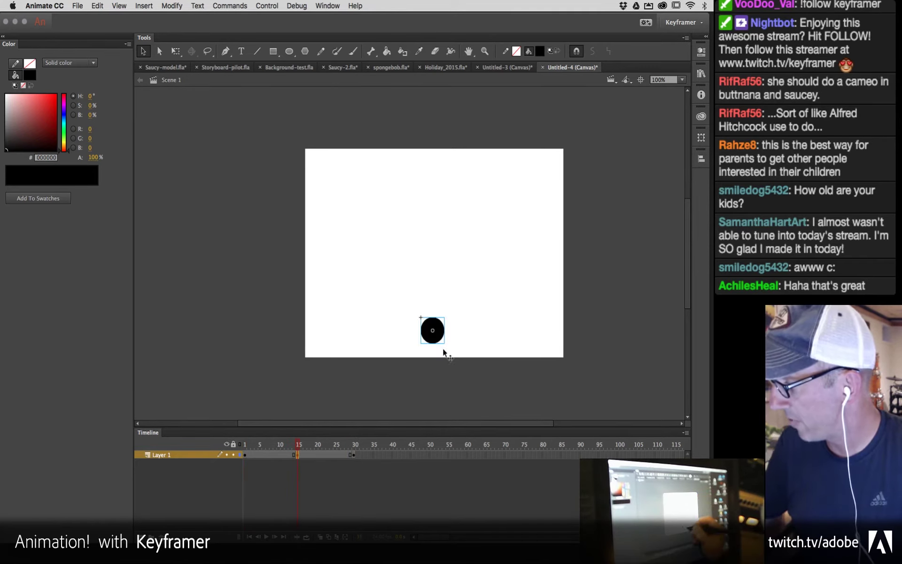
Step: Select frames 5 to 25 across the middle keyframe and show the Create Classic Tween command without applying it
drag(268, 456, 328, 467)
right_click(320, 456)
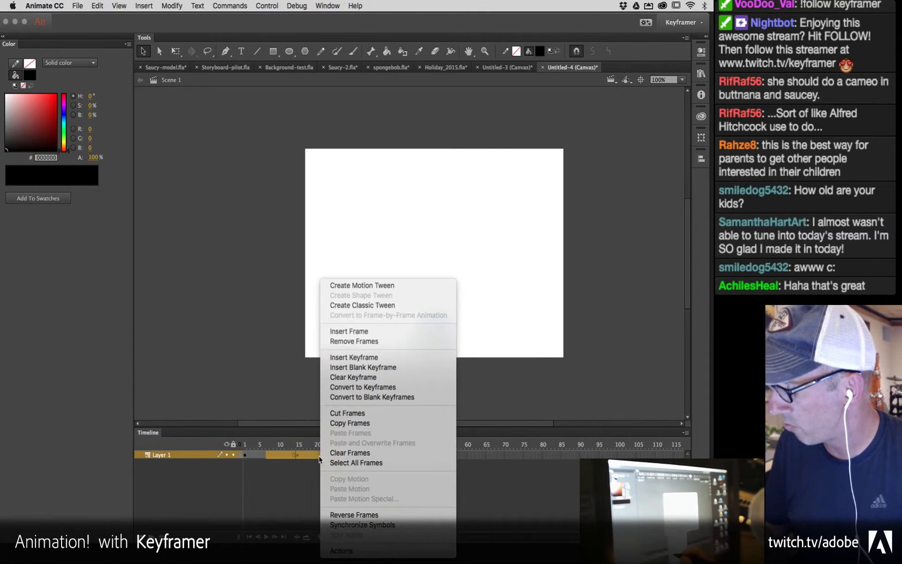
click(268, 455)
drag(266, 454, 337, 458)
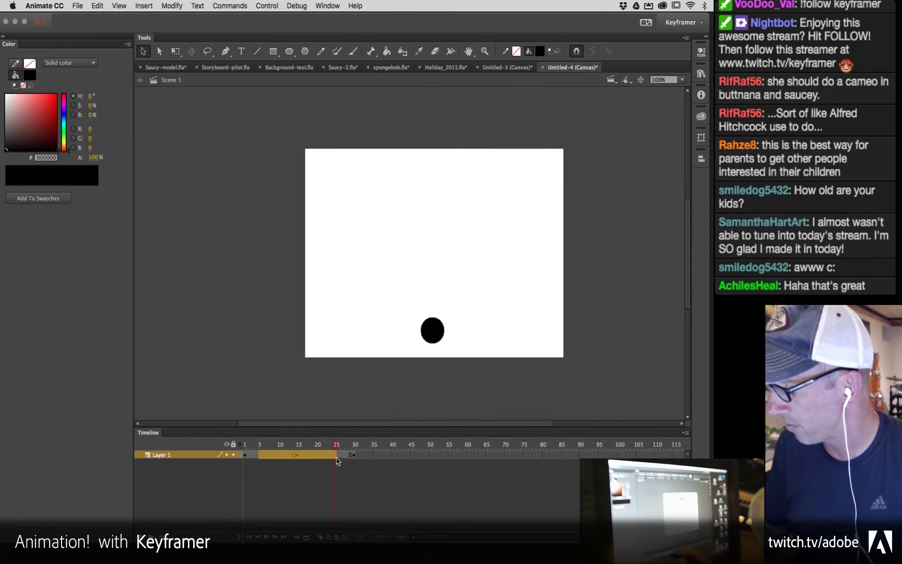
right_click(322, 460)
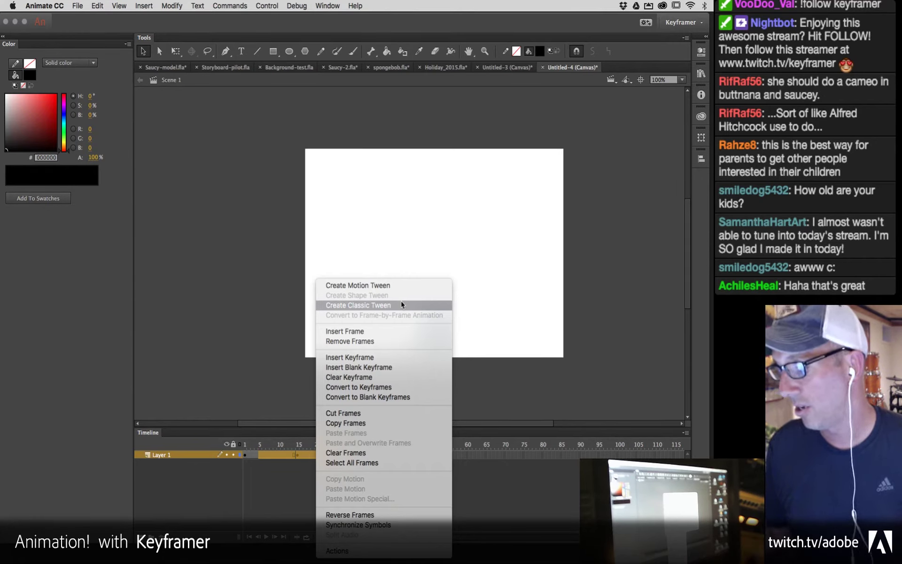
click(521, 254)
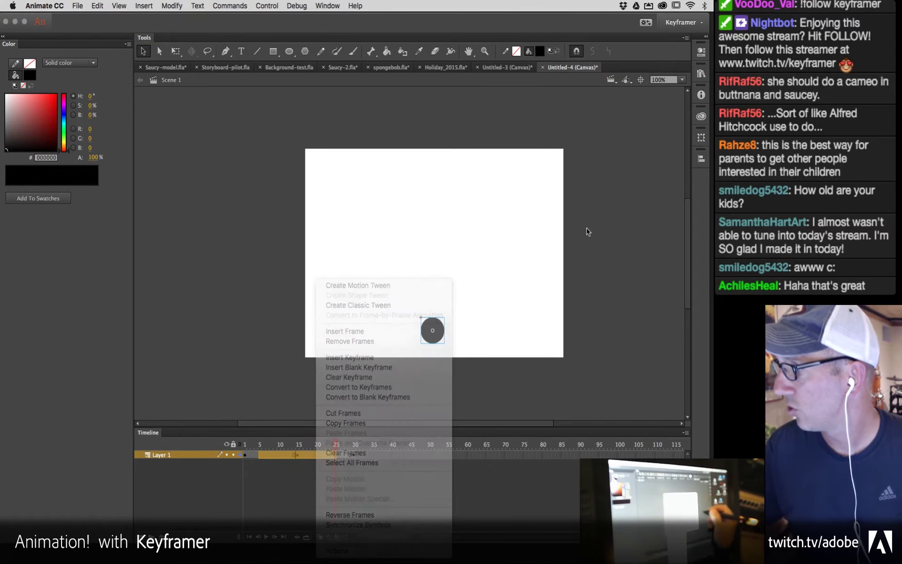
Step: Switch to Holiday_2015.fla and open the Andrea_head symbol nested inside the ANDREA symbol for editing
click(439, 68)
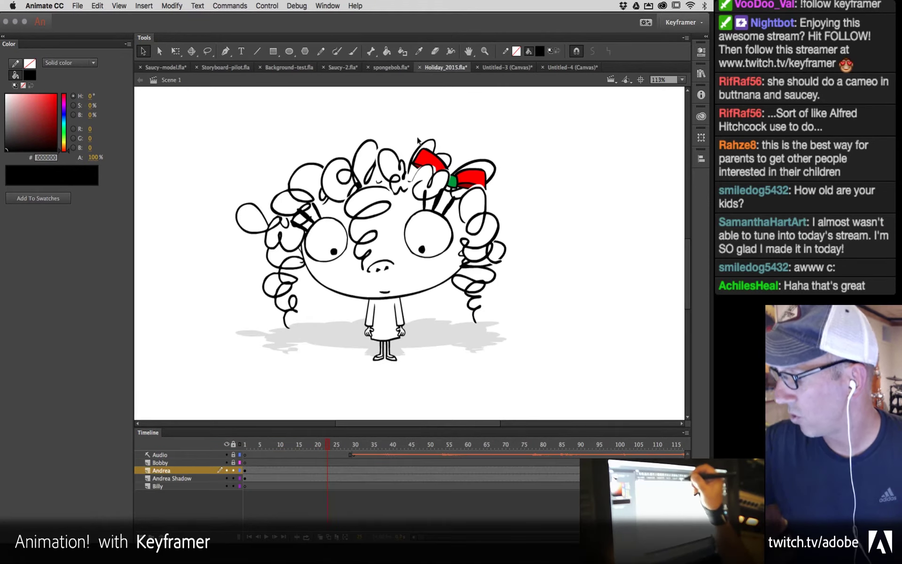
double_click(390, 293)
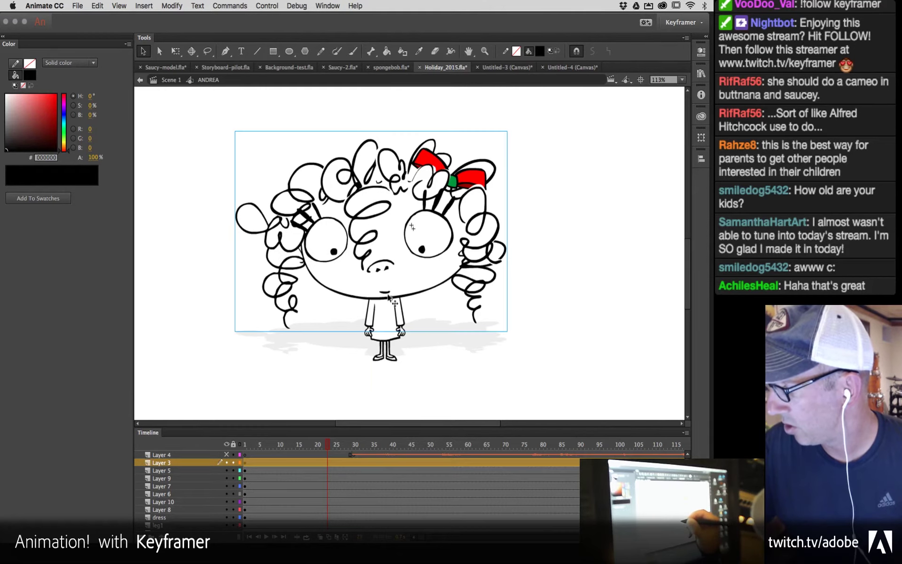
double_click(386, 295)
Step: Play a late section of the Andrea_head timeline to view the lip sync, stopping around frame 776
scroll(466, 540, right, 5)
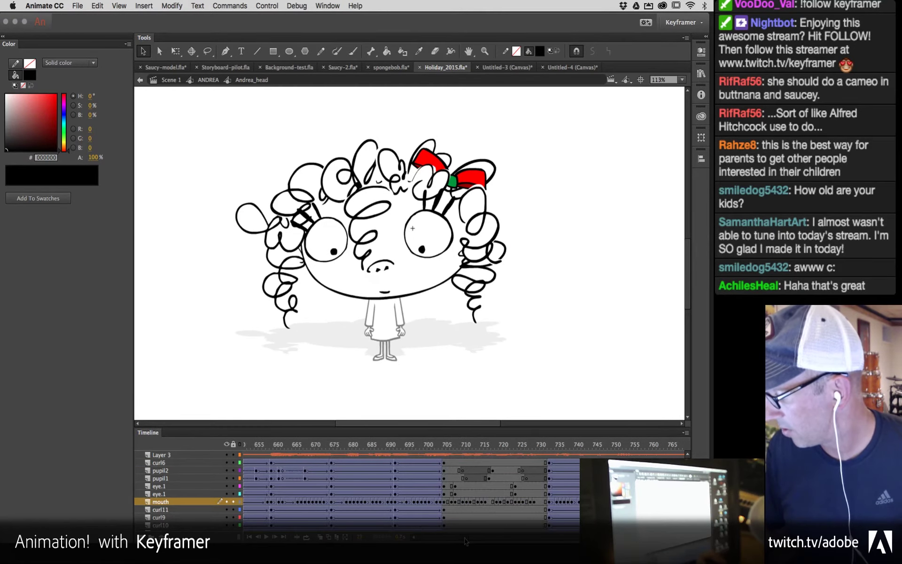
drag(549, 447, 578, 453)
key(Return)
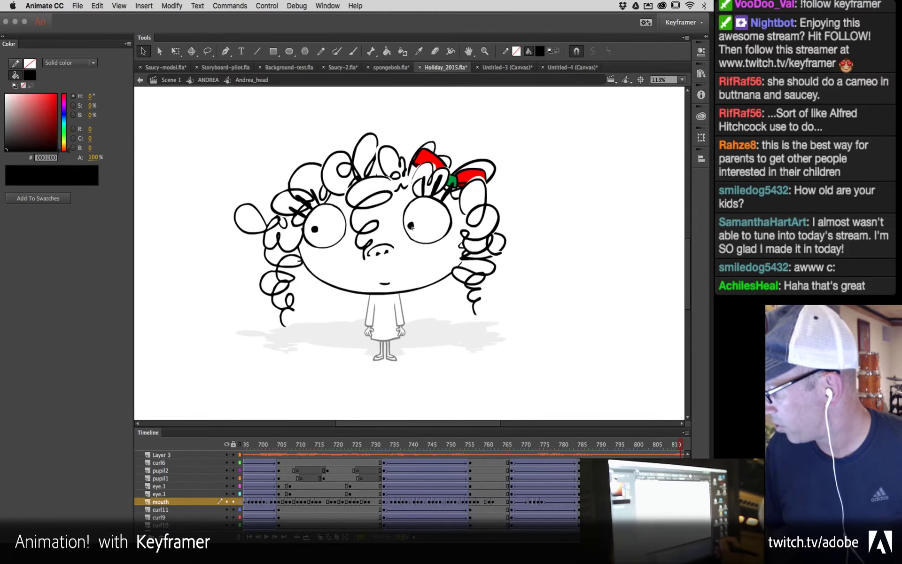
click(512, 516)
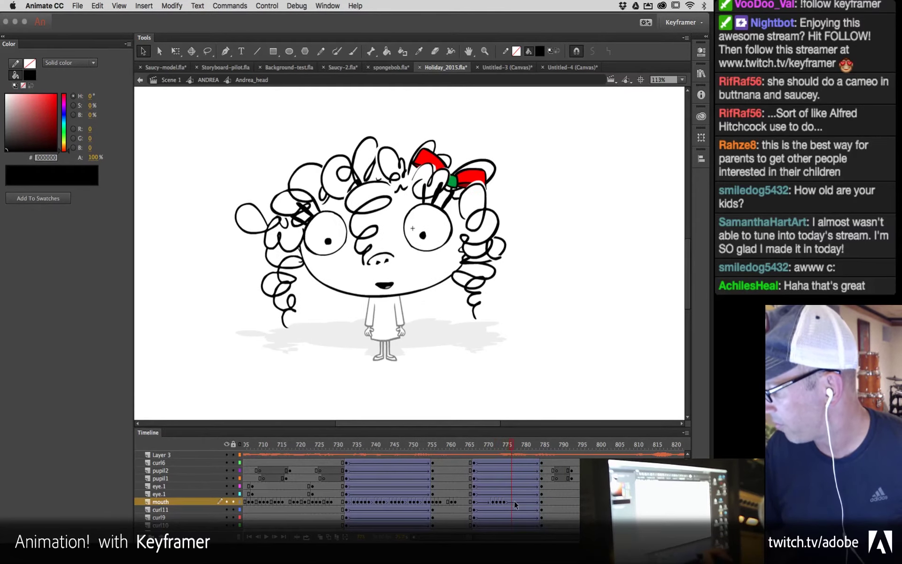
Step: Step through the mouth keyframes and use the Frame Picker to set the andrea-mouth instance at frame 778 to frame 12
click(515, 501)
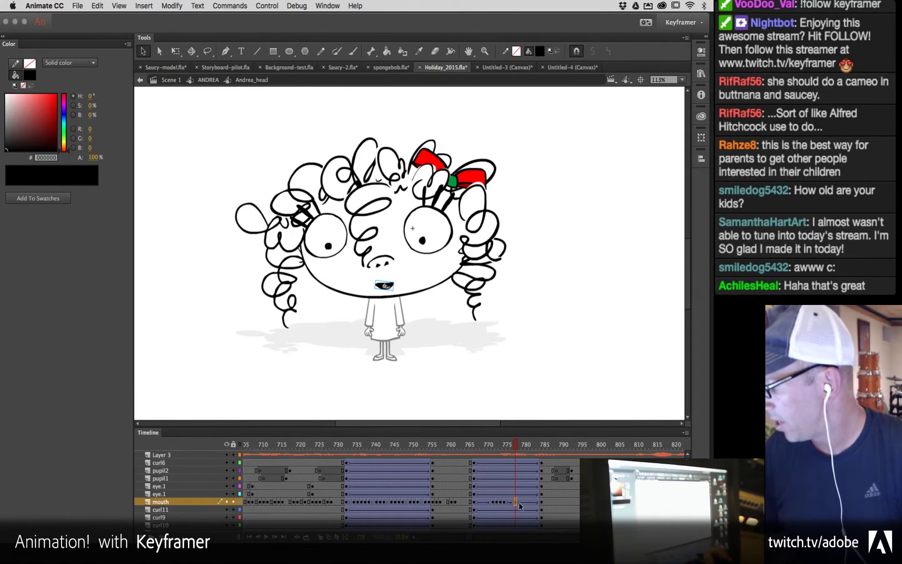
click(519, 502)
click(522, 502)
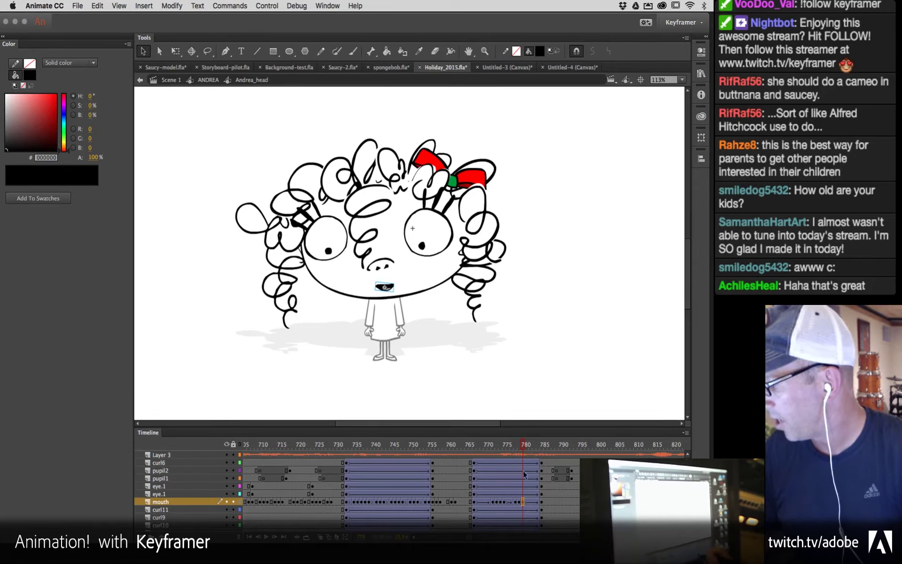
key(comma)
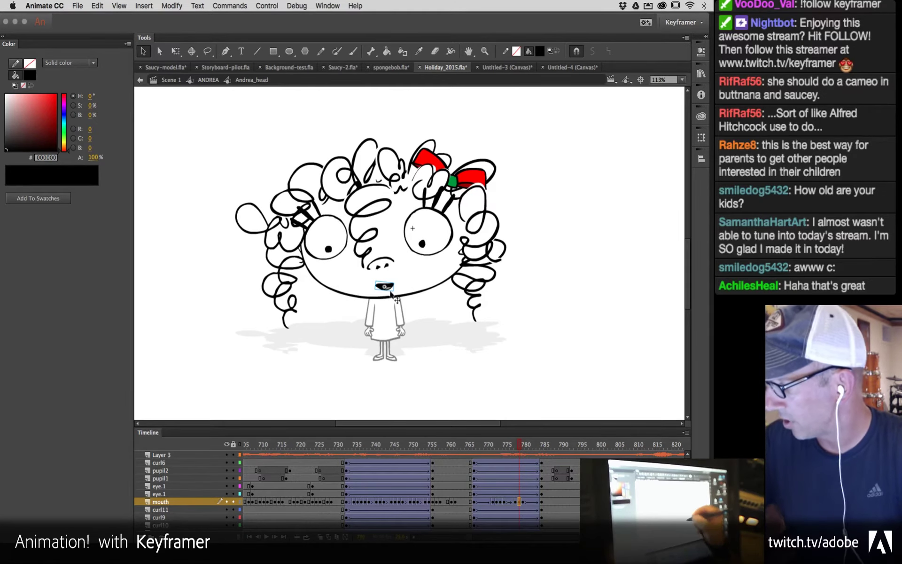
click(701, 52)
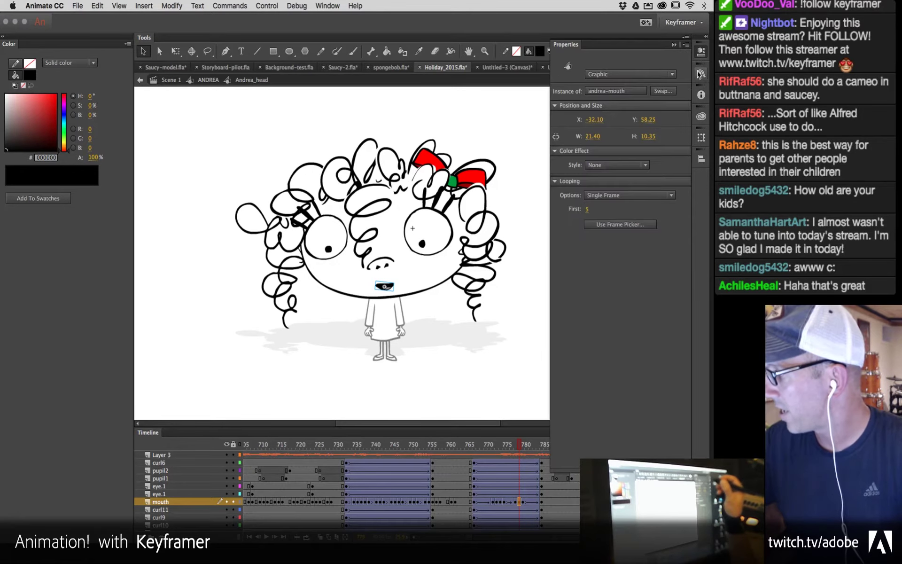
click(607, 225)
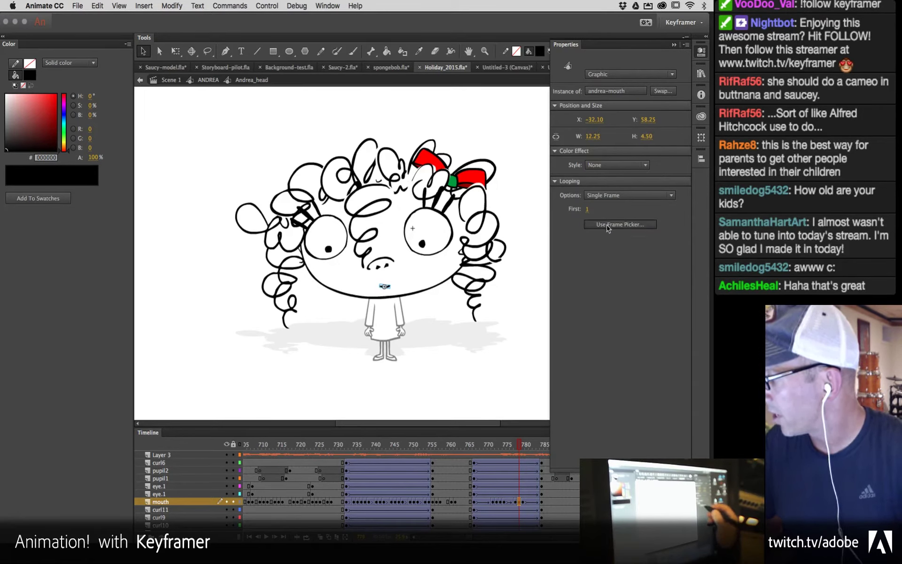
click(98, 503)
Step: Set the andrea-mouth instance at frame 781 to frame 14 with the Frame Picker, trying frame 11 first
click(523, 502)
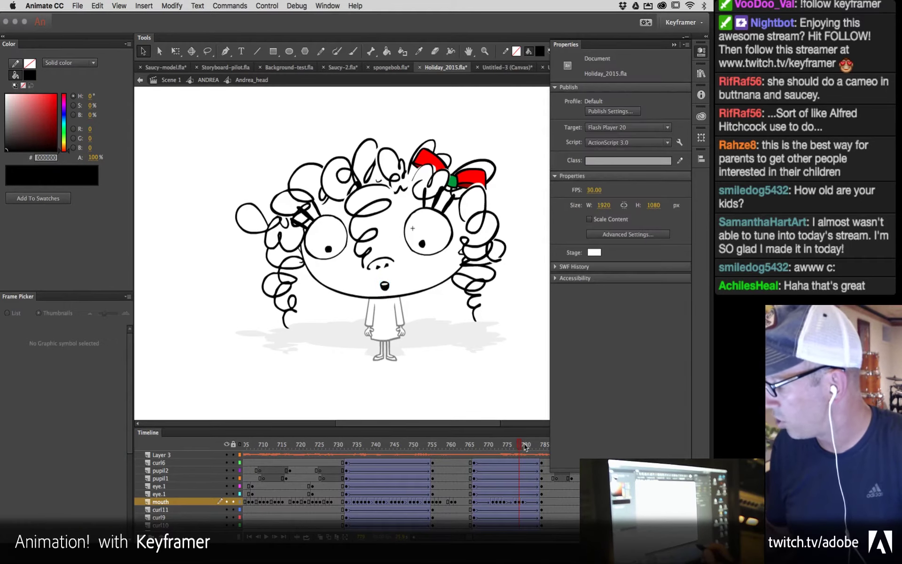
key(period)
key(period)
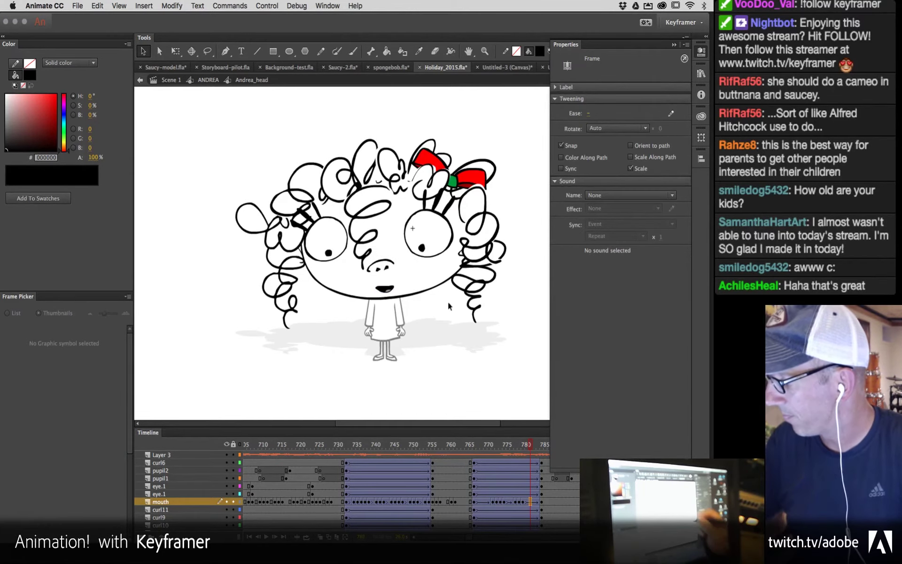
click(391, 289)
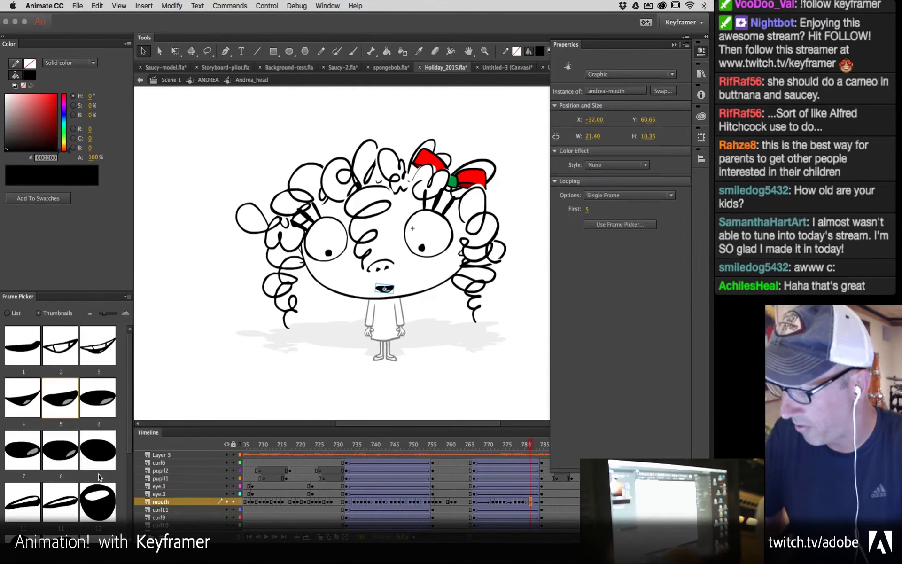
click(60, 506)
scroll(66, 498, down, 3)
click(66, 501)
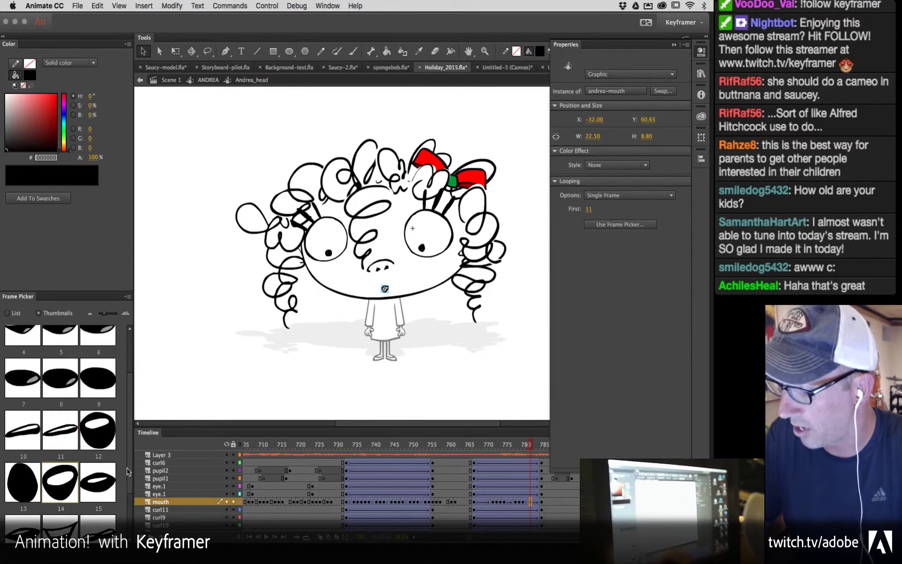
Step: Browse further mouth shapes, open the andrea-mouth symbol to view its keyframes, and return to Andrea_head
scroll(56, 446, down, 1)
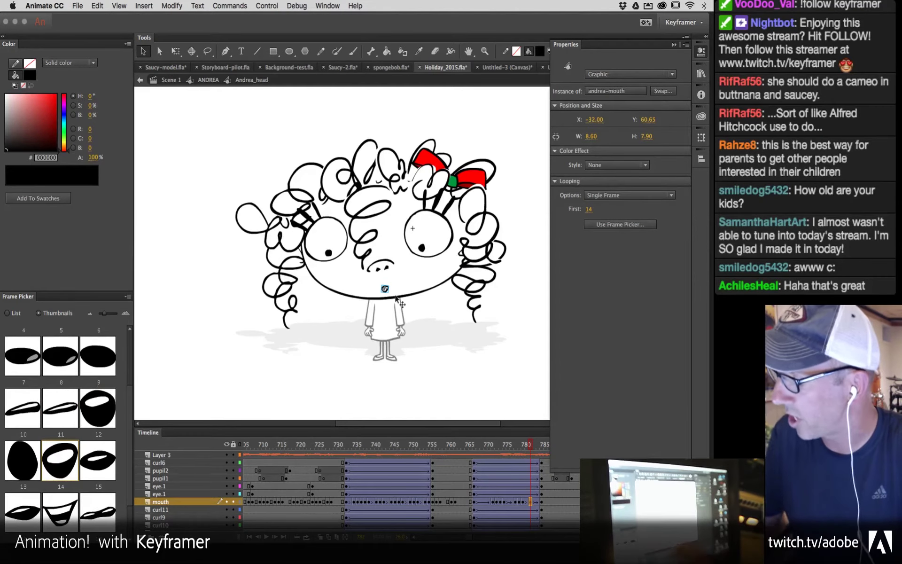
double_click(386, 289)
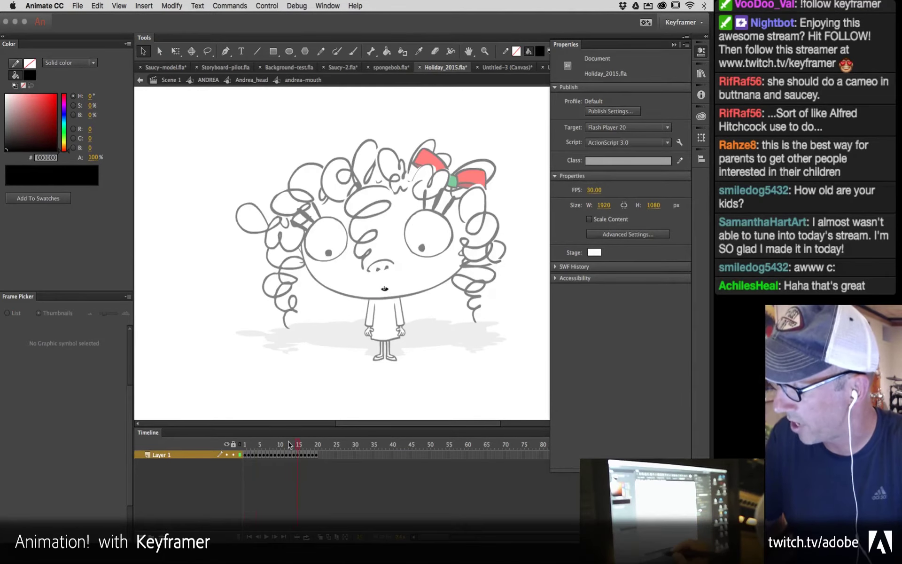
double_click(400, 288)
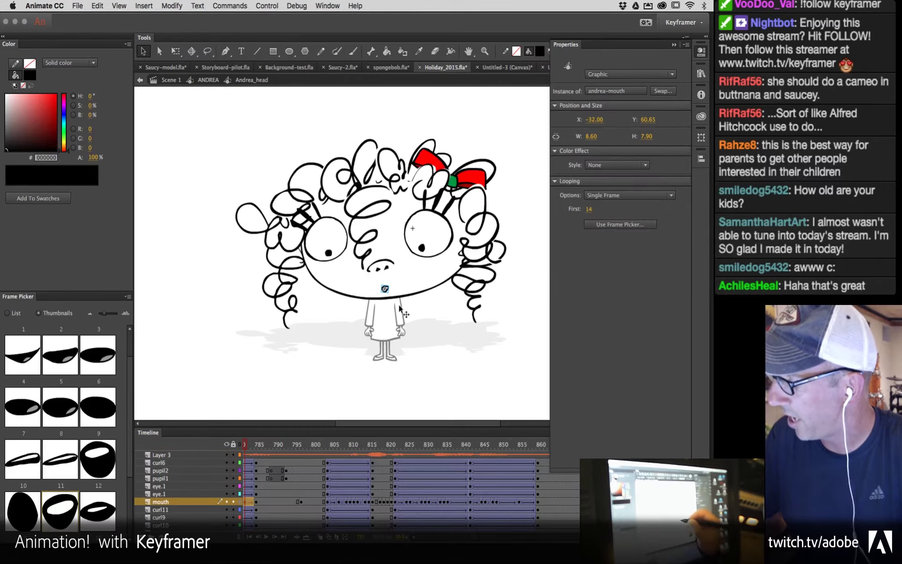
Step: Create a new 550 × 400 px HTML5 Canvas document at 24 fps and paste the copied mouth symbol into it
key(super+n)
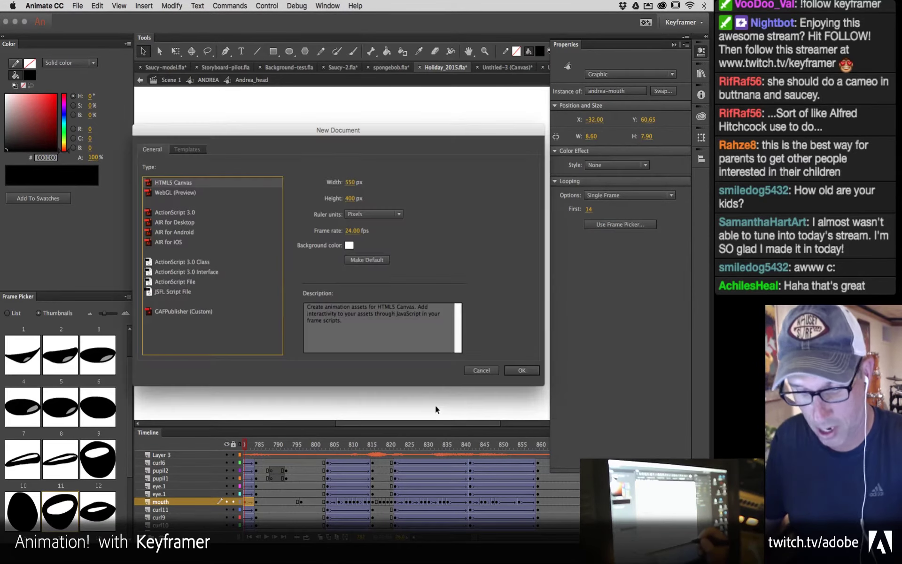
key(Return)
key(super+v)
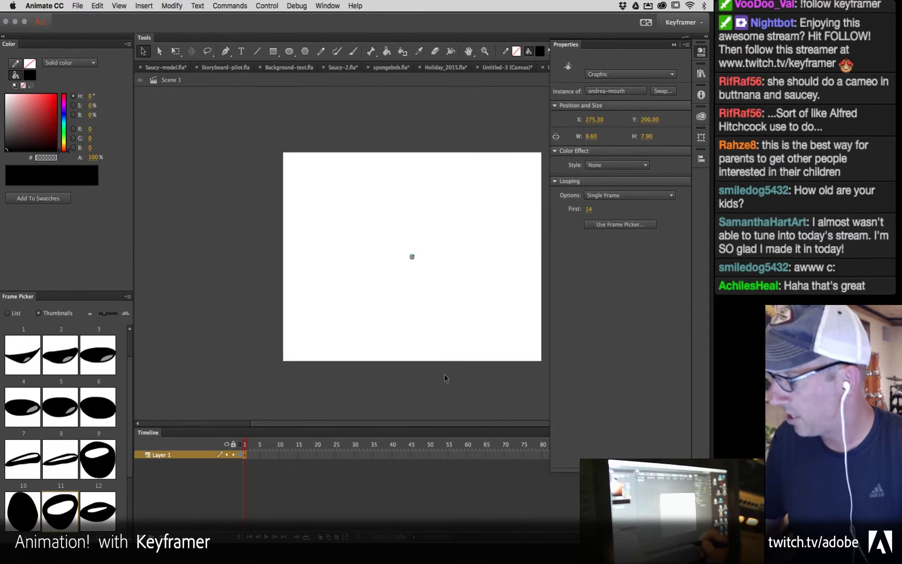
Step: Scale the pasted mouth symbol up with Free Transform to about 145 × 133 px
key(q)
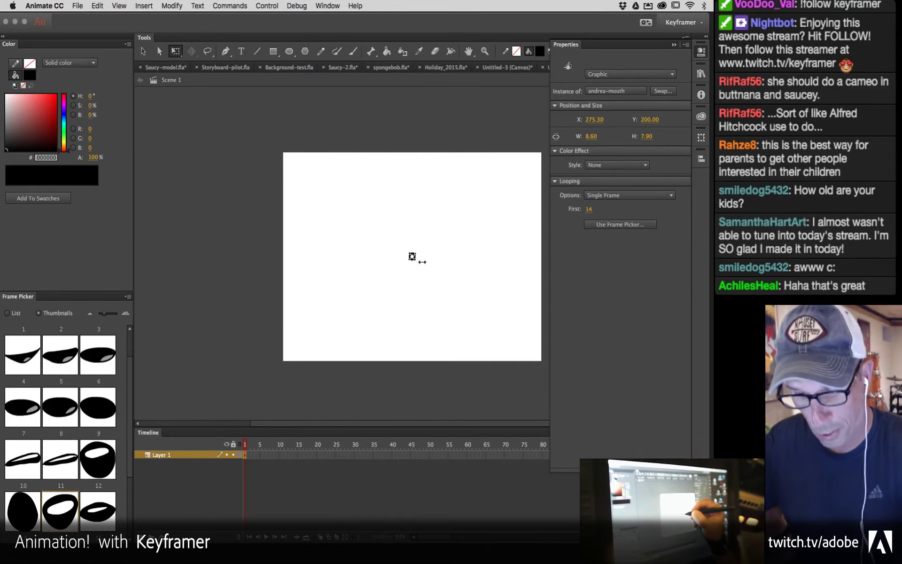
key(super+=)
drag(422, 268, 540, 397)
key(super+minus)
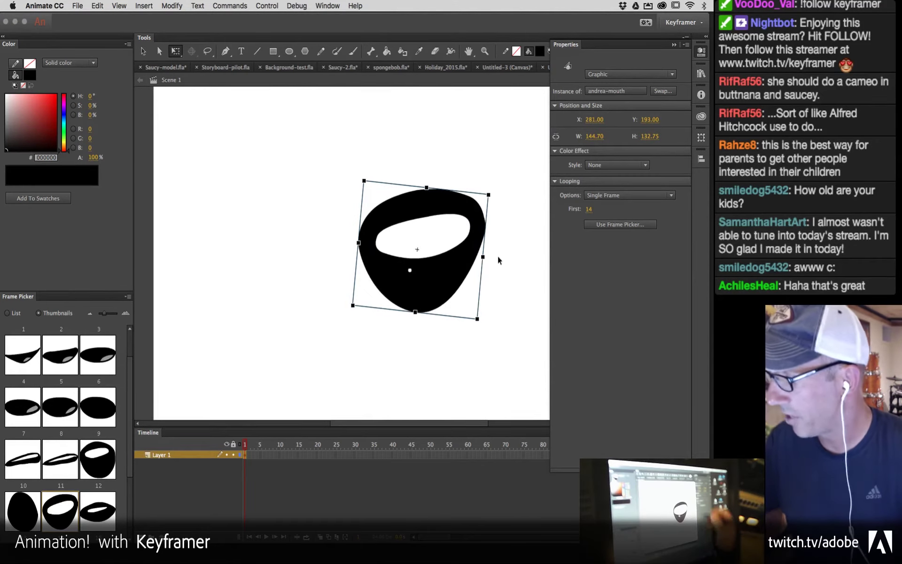
Step: Move the mouth to X 119, Y 184.5 and give it a motion tween extended to about frame 69
drag(447, 270, 295, 262)
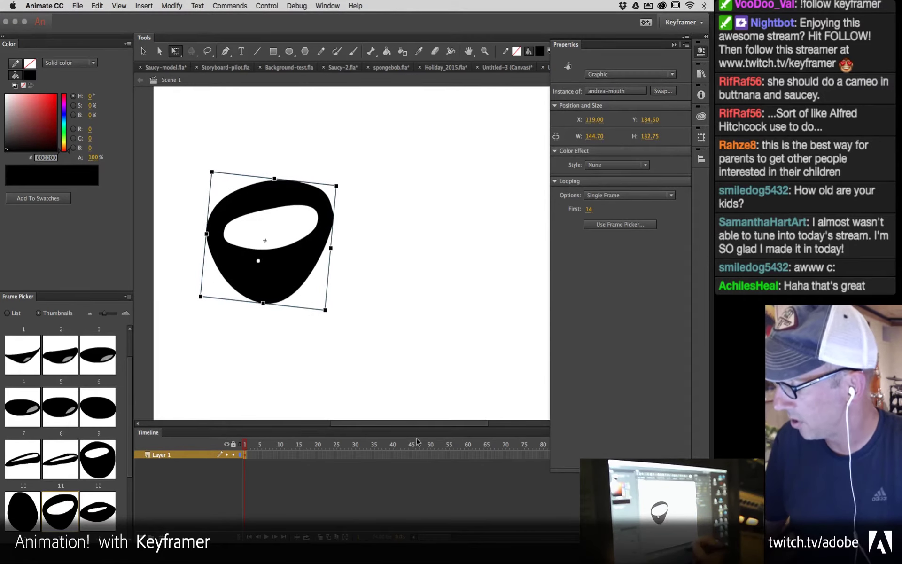
right_click(289, 266)
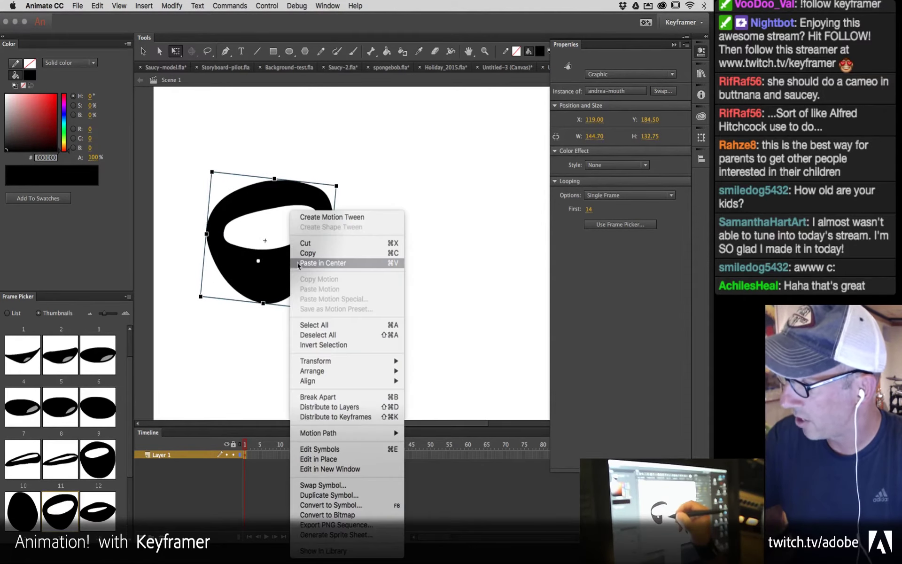
click(374, 218)
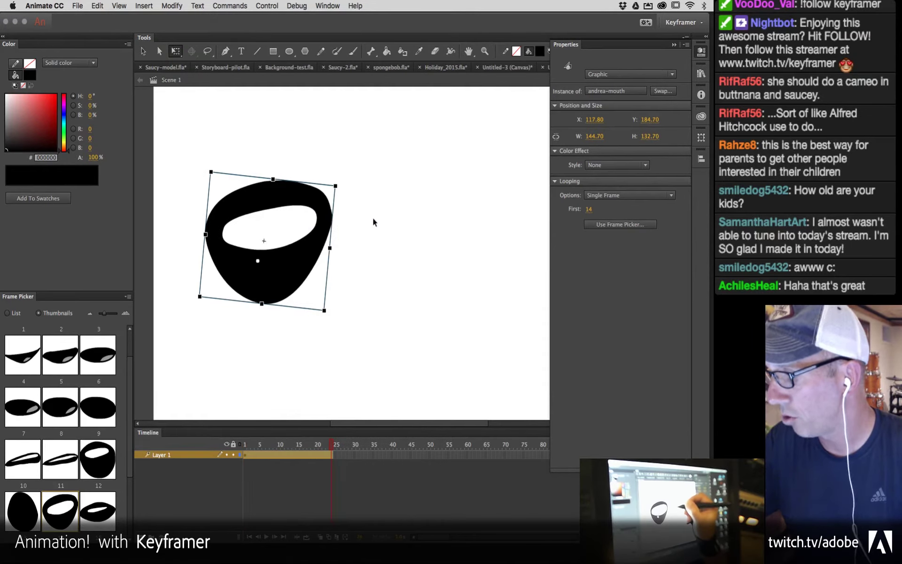
click(263, 453)
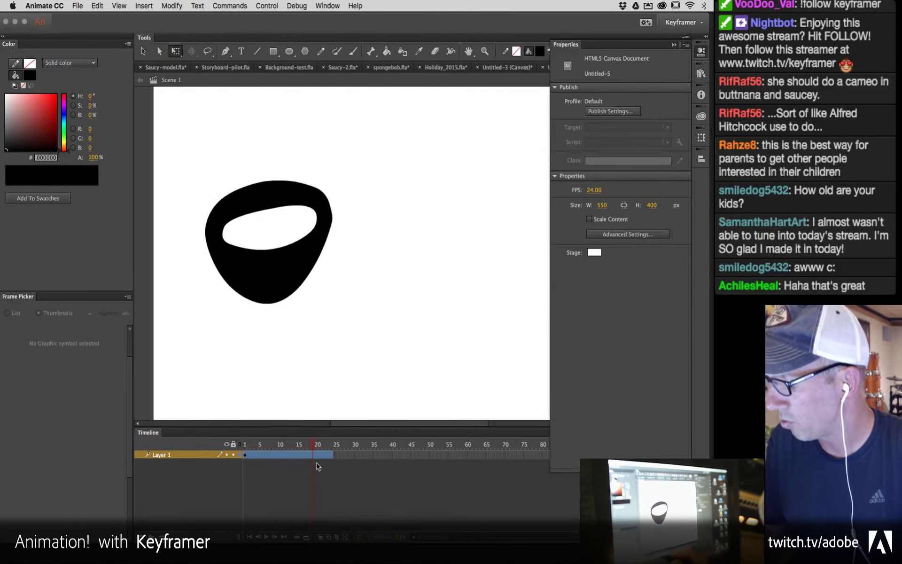
drag(332, 456, 501, 455)
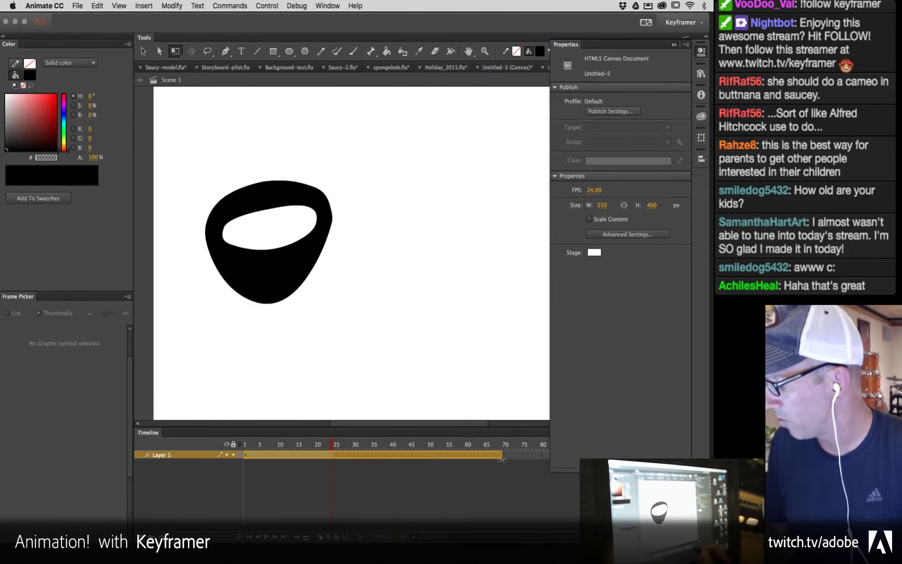
Step: At the tween's last frame, about 69, move the mouth horizontally to the right side of the stage
click(674, 45)
click(500, 456)
click(499, 447)
drag(302, 272, 606, 277)
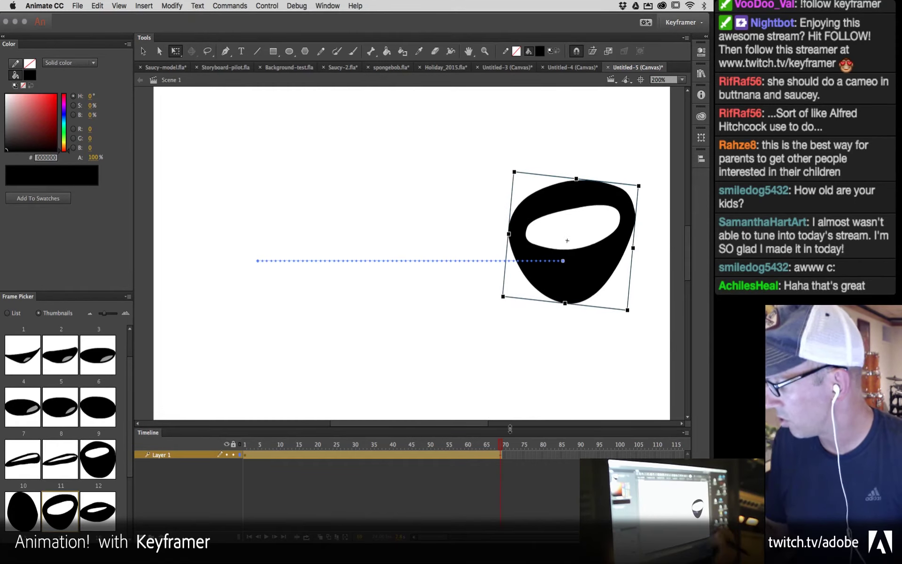
Step: Reposition the mouth low on the stage at about frame 34 and high near mid-stage at about frame 18
drag(356, 454, 372, 448)
drag(435, 311, 458, 425)
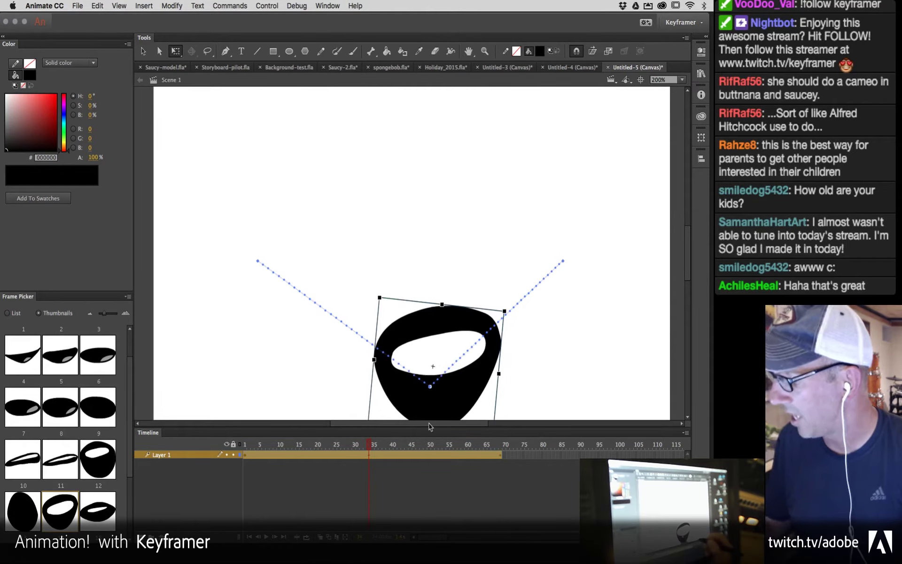
drag(368, 446, 309, 446)
drag(398, 323, 463, 202)
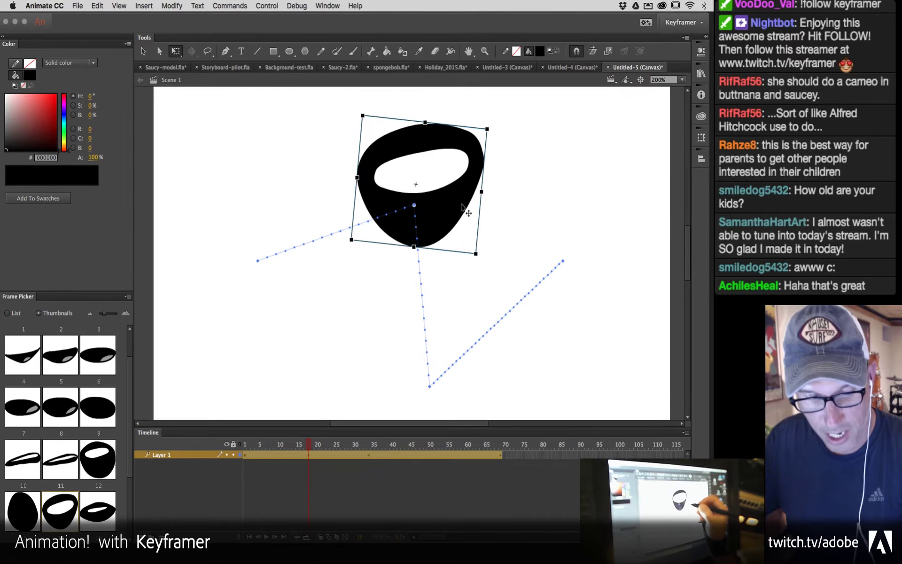
Step: Curve both ends of the motion path with the Subselection tool, bending the start downward and the end upward
key(a)
drag(258, 261, 335, 337)
drag(564, 261, 557, 183)
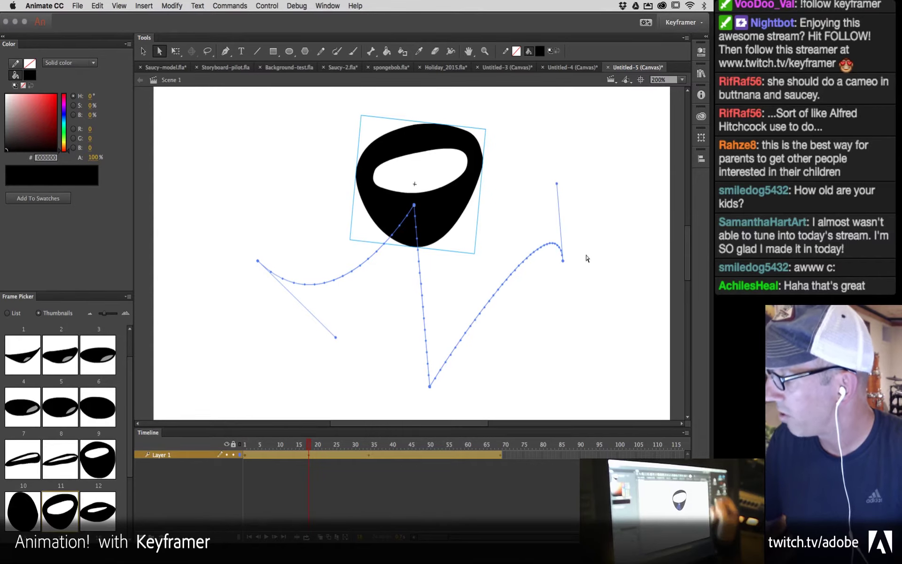
Step: Examine the tween's location curves in the enlarged Motion Editor, then collapse it and restore the timeline height
double_click(348, 455)
drag(357, 428, 360, 348)
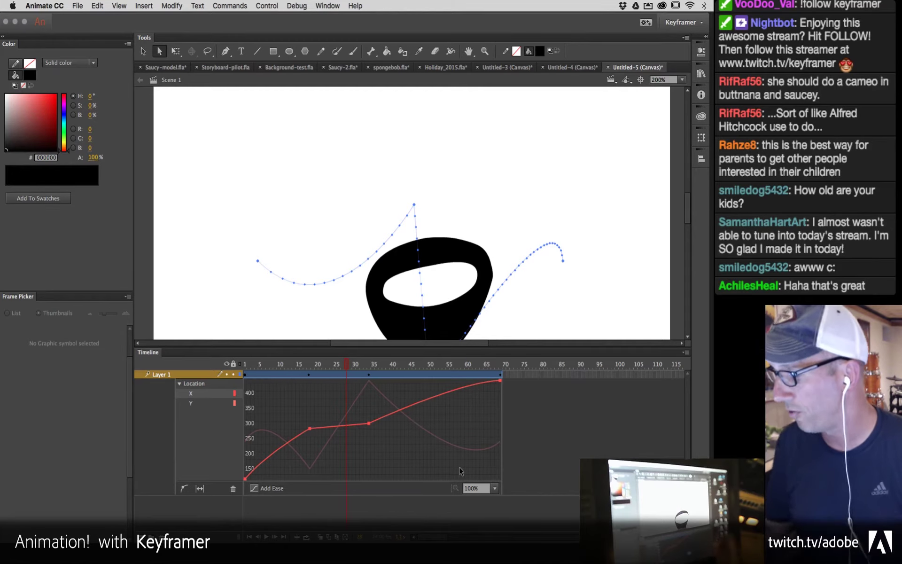
double_click(410, 376)
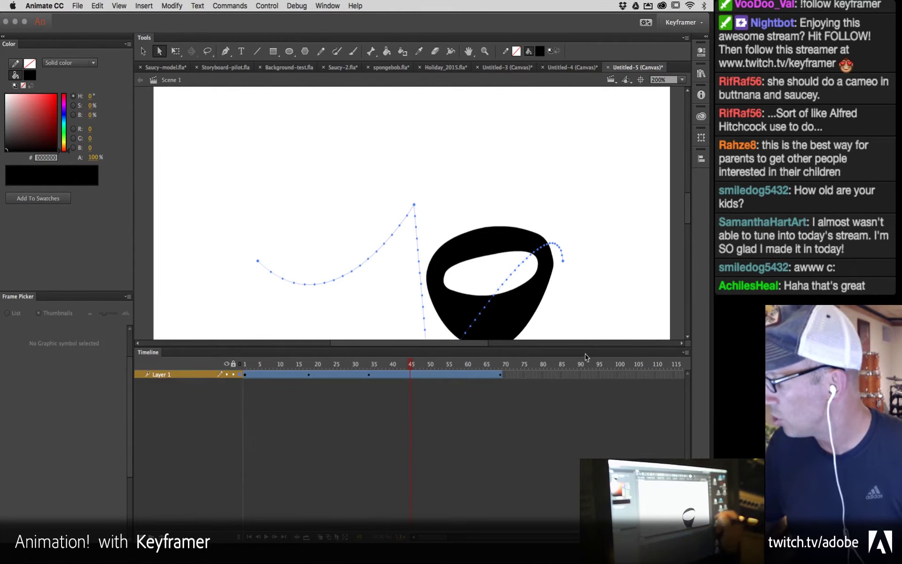
drag(584, 348, 584, 440)
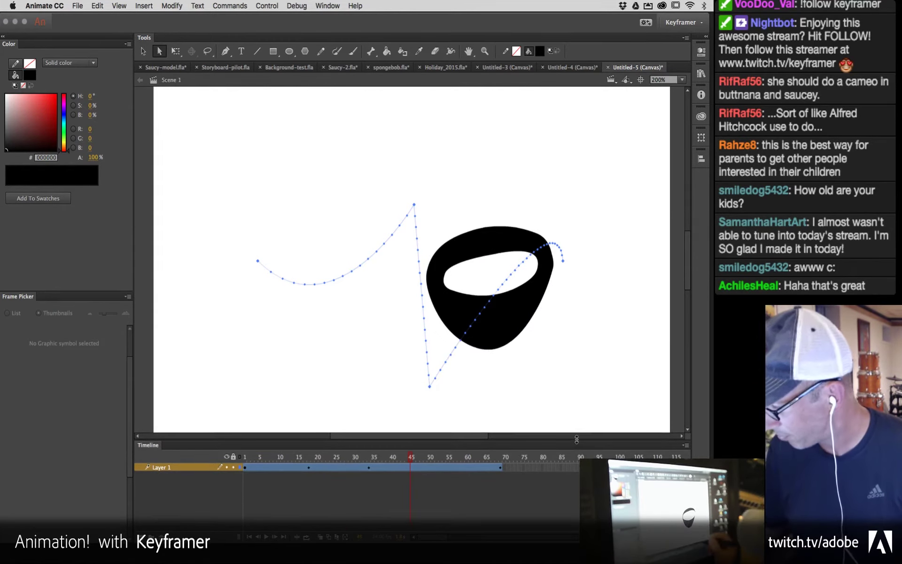
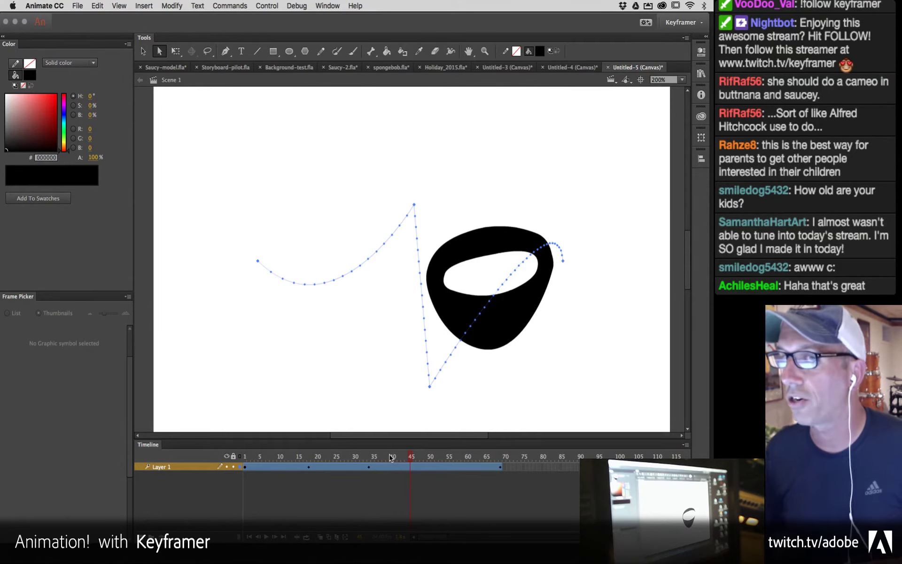
Step: At frame 1, look inside the andrea-mouth symbol, return to Scene 1 and browse its Frame Picker thumbnails
drag(399, 457, 244, 458)
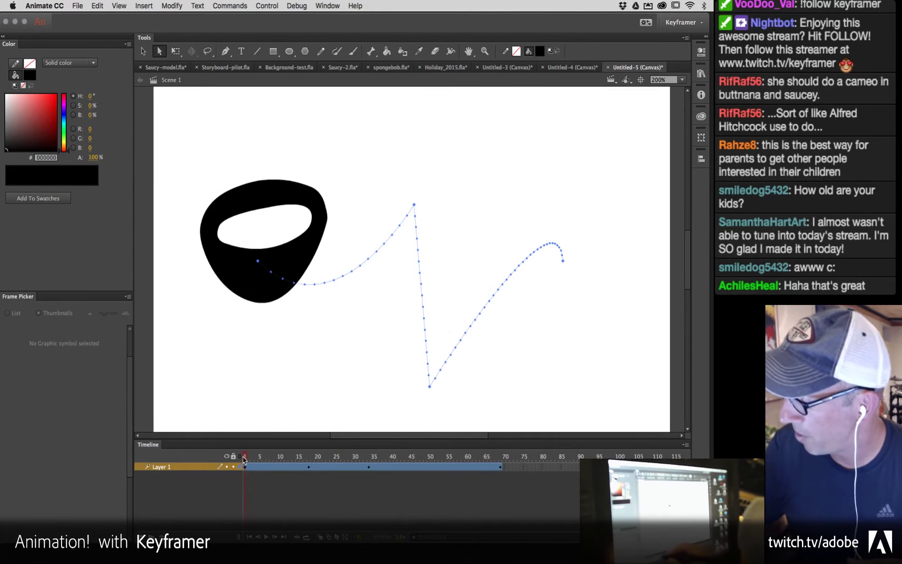
click(291, 231)
key(v)
double_click(291, 231)
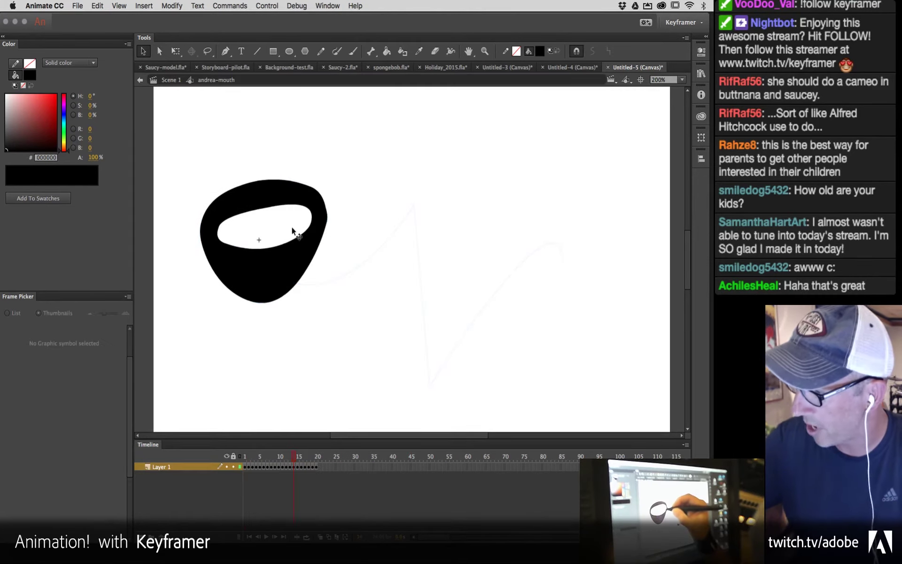
click(291, 231)
double_click(336, 162)
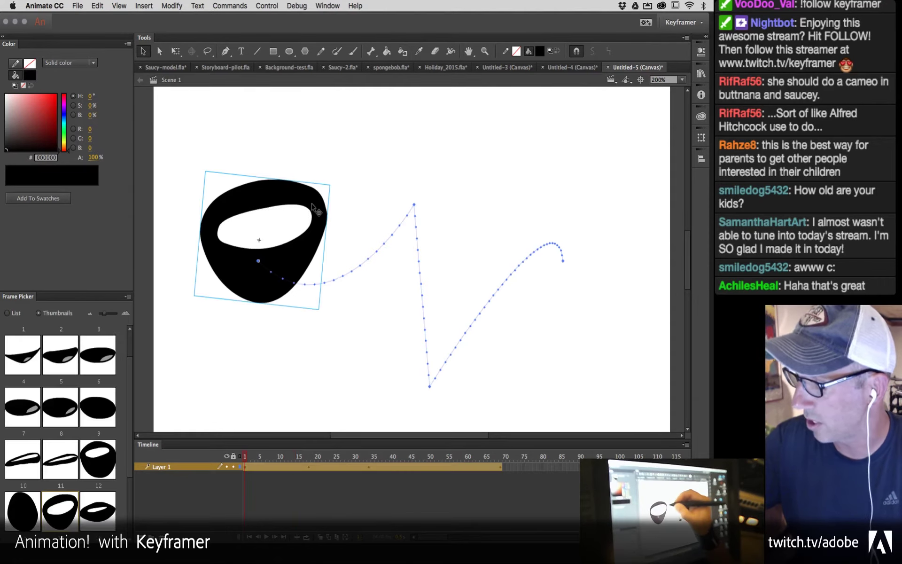
scroll(61, 409, down, 3)
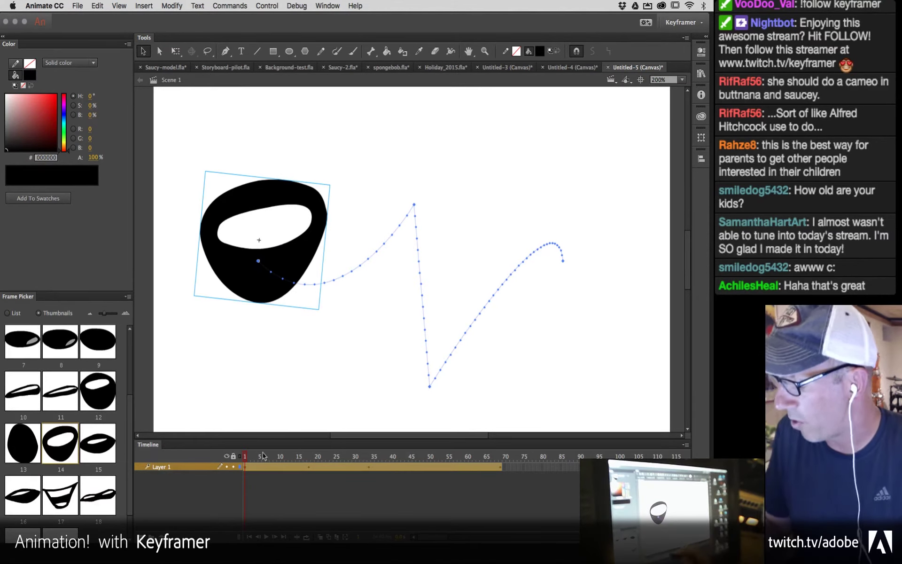
Step: At about frame 26 of the tween, set the mouth instance to frame 18 with the Frame Picker
drag(256, 459, 339, 468)
click(339, 468)
click(339, 481)
click(339, 467)
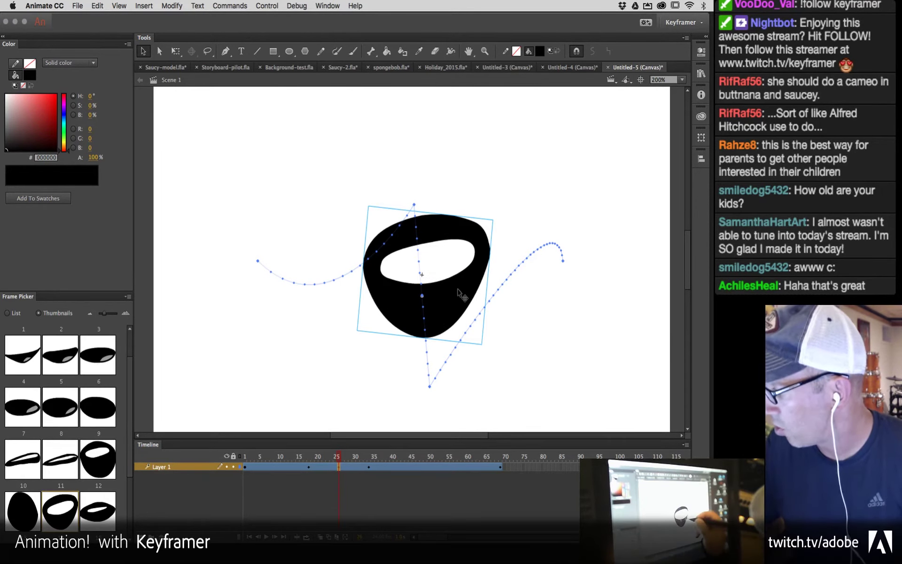
click(458, 293)
scroll(129, 481, down, 3)
scroll(127, 486, down, 1)
click(104, 472)
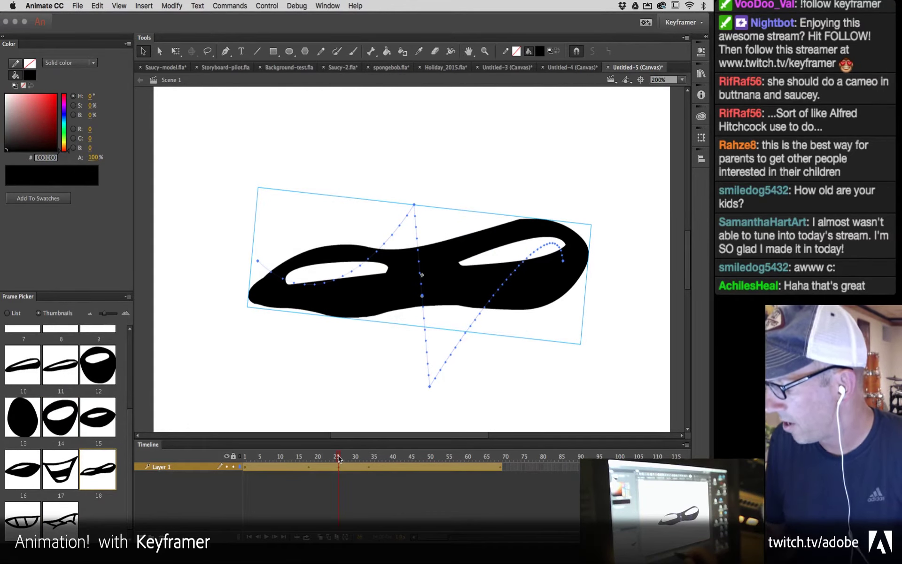
Step: Scrub back to frame 1 and set the mouth instance to frame 2 with the Frame Picker
drag(338, 459, 266, 493)
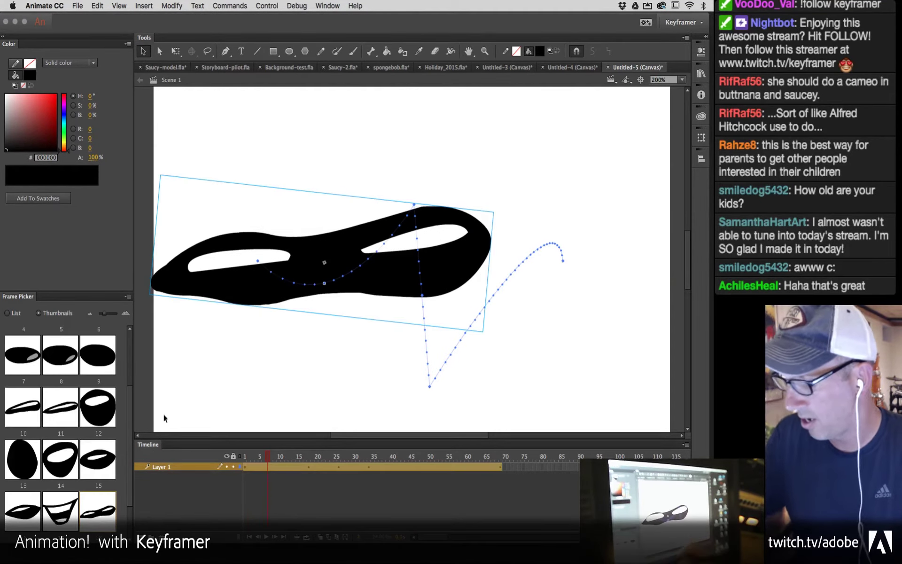
drag(263, 461, 245, 456)
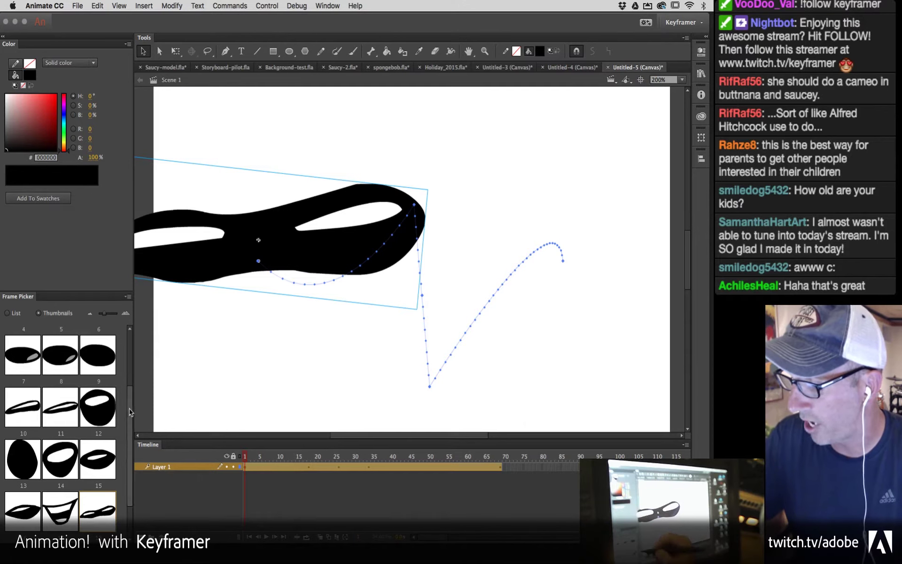
scroll(129, 409, up, 3)
click(60, 345)
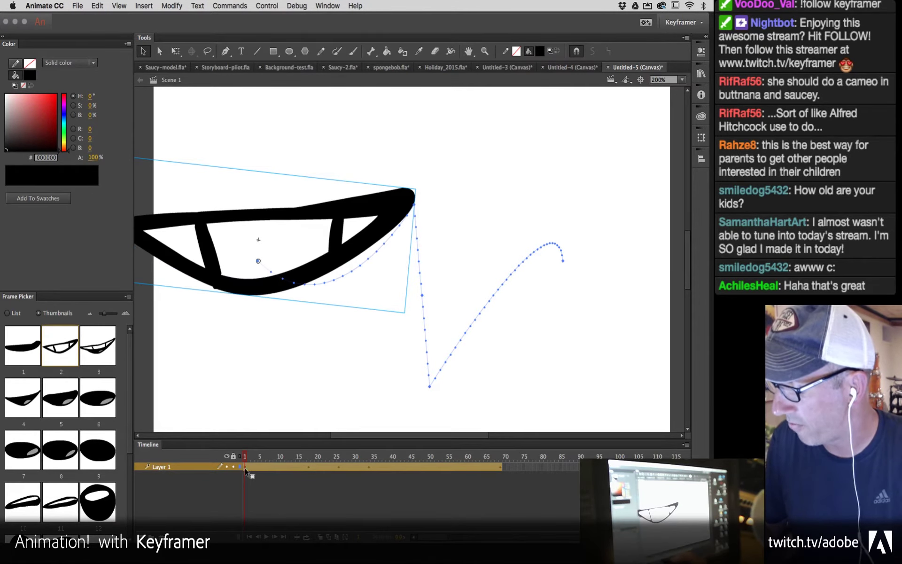
Step: Scrub the tween and examine its keyframes and location curves in the Motion Editor around frame 34
click(245, 469)
drag(245, 467, 372, 470)
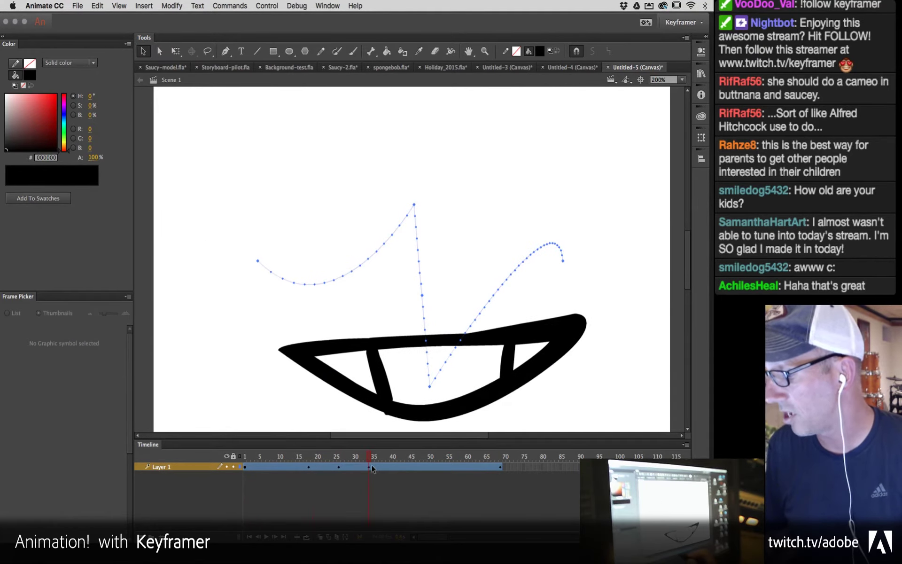
click(376, 470)
double_click(378, 468)
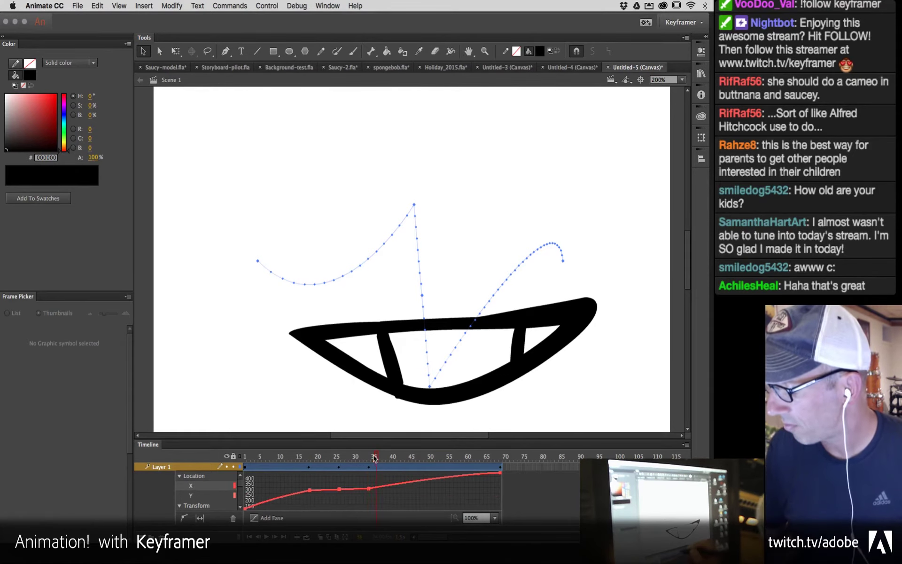
click(368, 467)
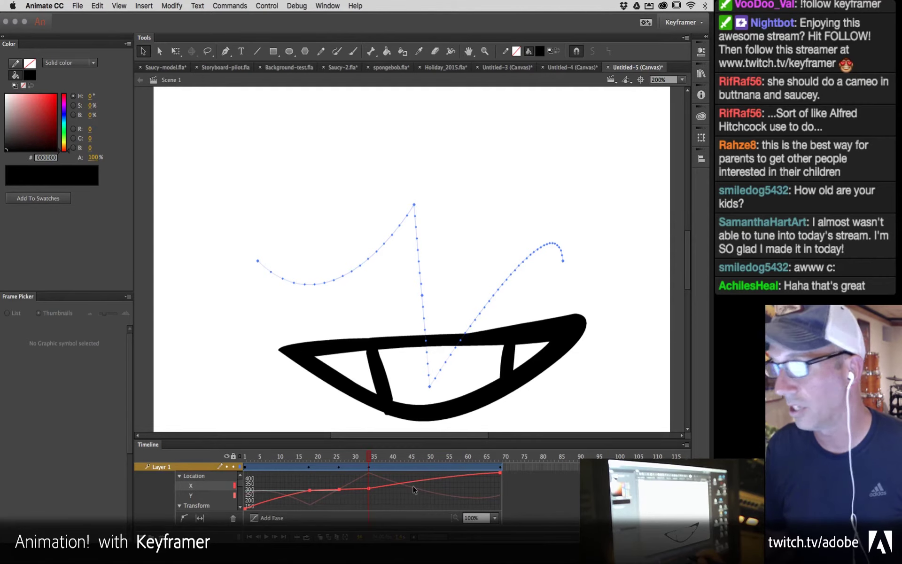
mouse_move(372, 470)
mouse_down()
mouse_move(347, 466)
mouse_move(368, 476)
mouse_up()
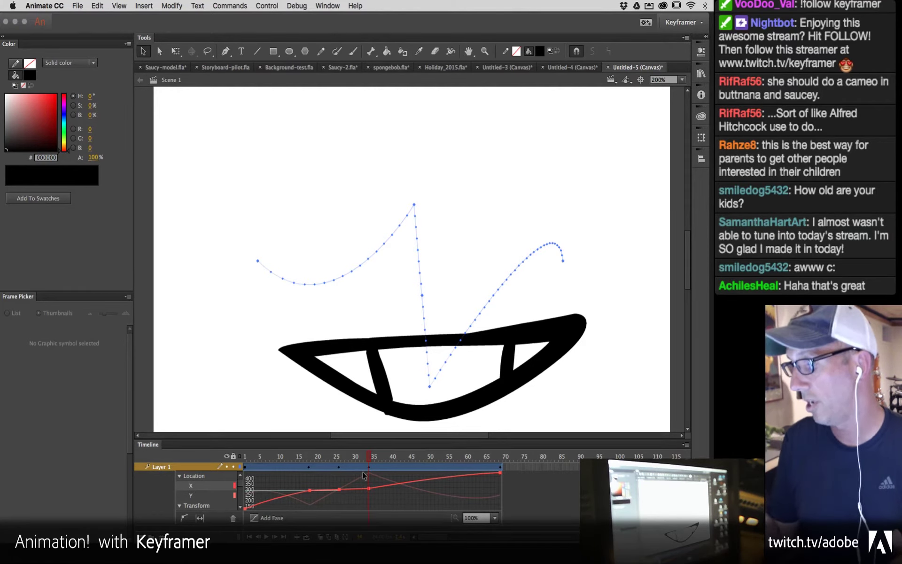
drag(369, 458, 320, 479)
double_click(403, 467)
drag(402, 458, 402, 484)
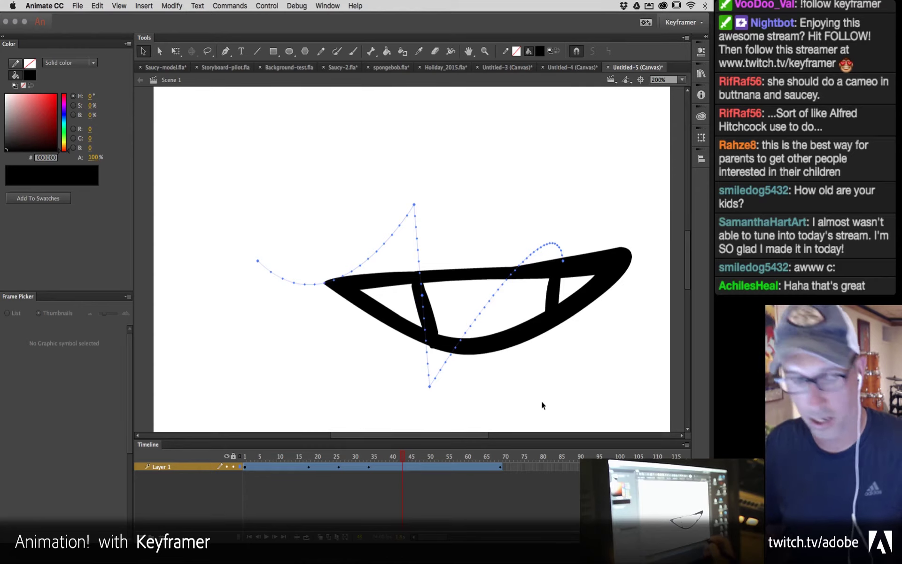
Step: Search the computer for "starling" and open Starling_animation.fla from the Starling folder
key(super+space)
text(st)
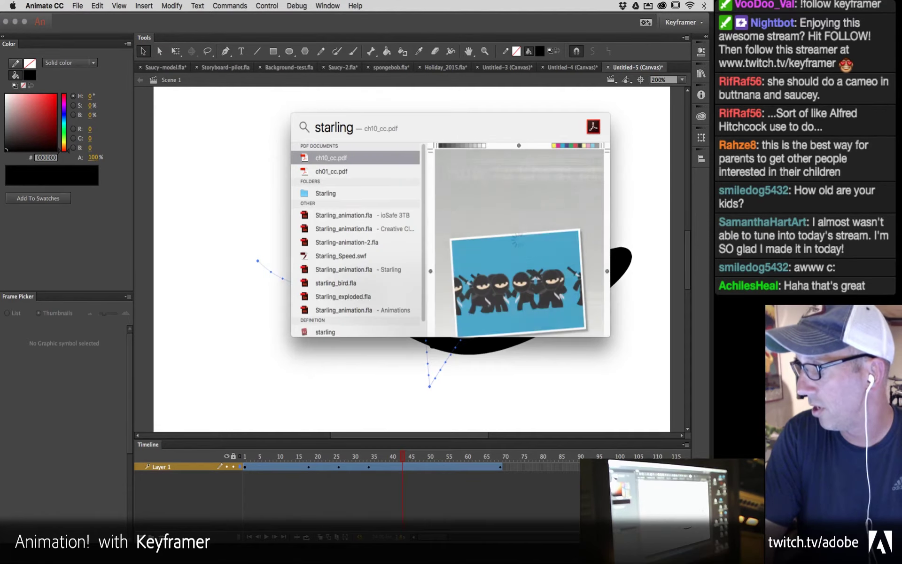
double_click(344, 270)
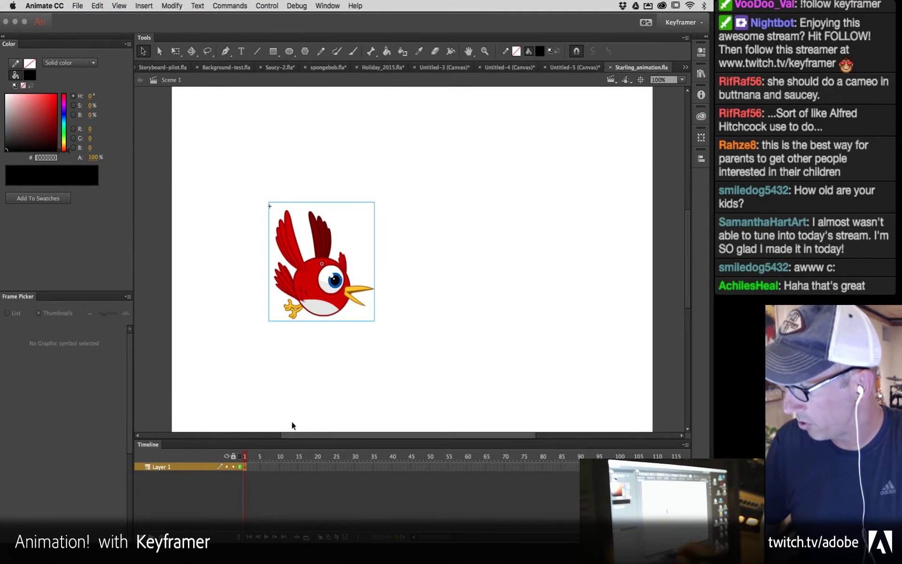
Step: Open the starling_flight symbol, play its wing-flap animation, and return to Scene 1
double_click(328, 334)
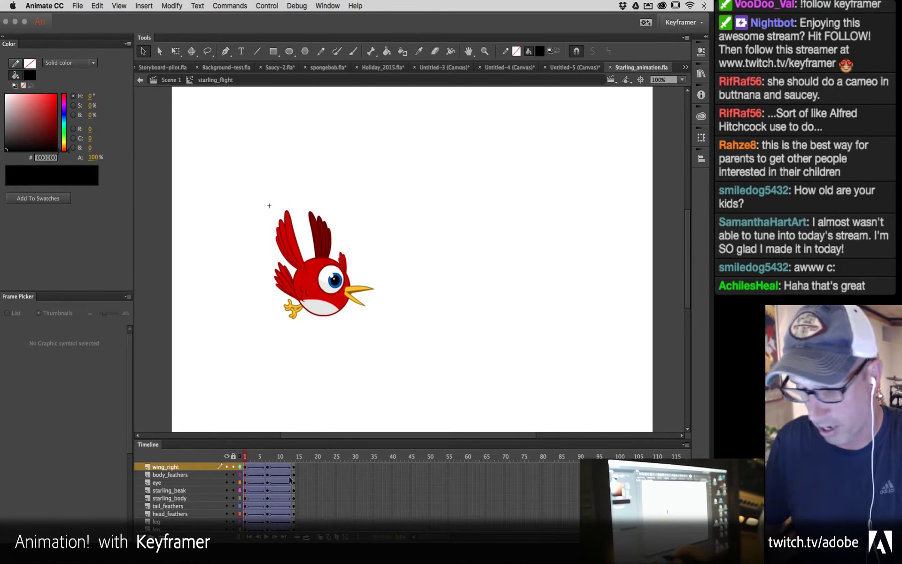
key(Return)
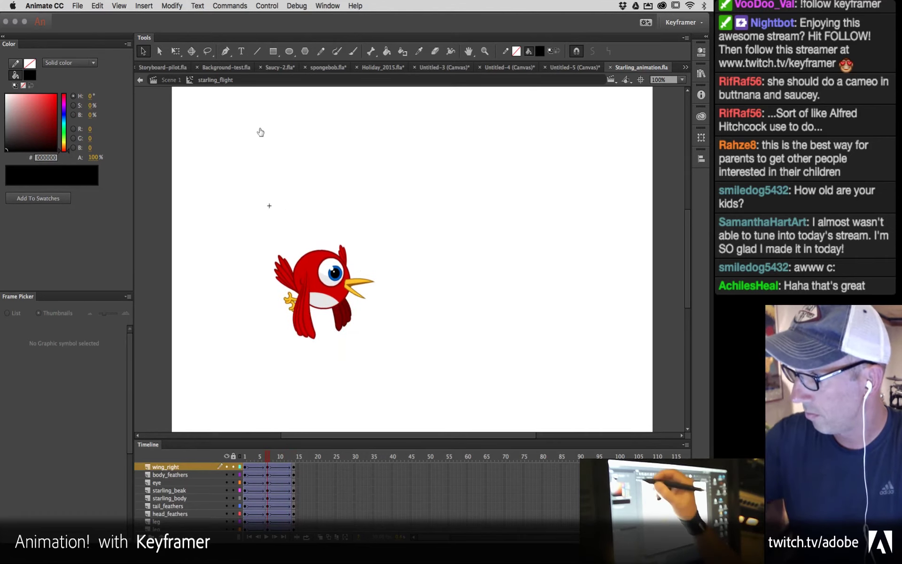
double_click(233, 116)
Step: Change the starling_flight instance's behavior from Movie Clip to Graphic
click(701, 50)
click(618, 74)
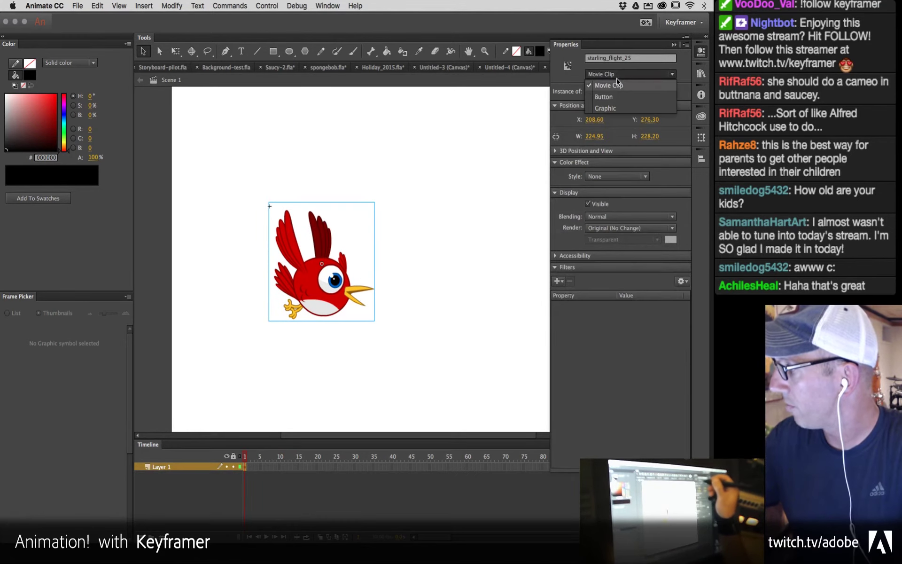
click(607, 108)
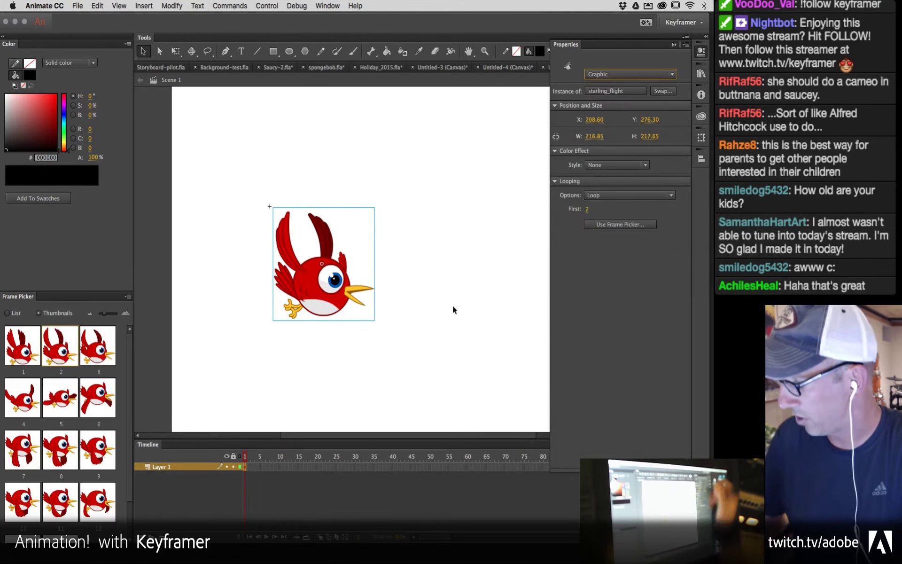
click(674, 45)
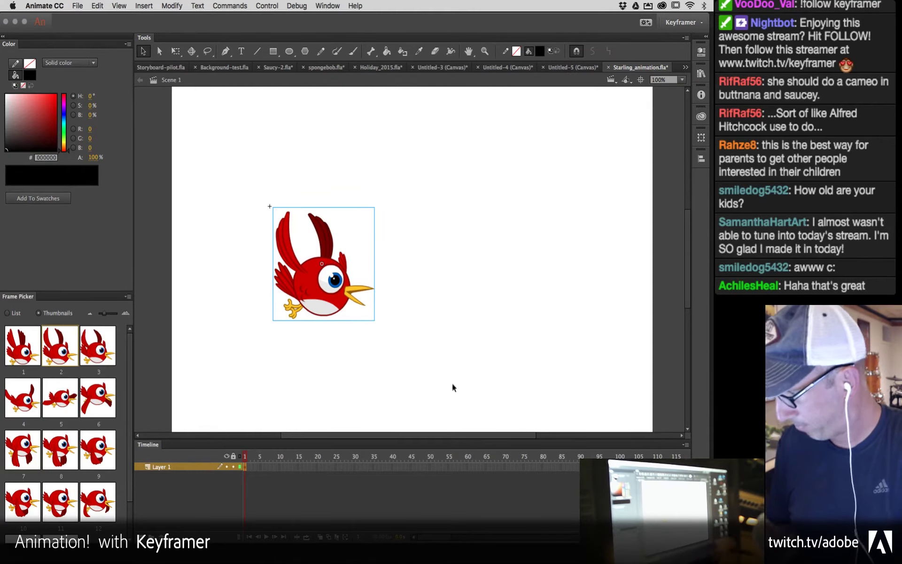
right_click(314, 285)
click(538, 271)
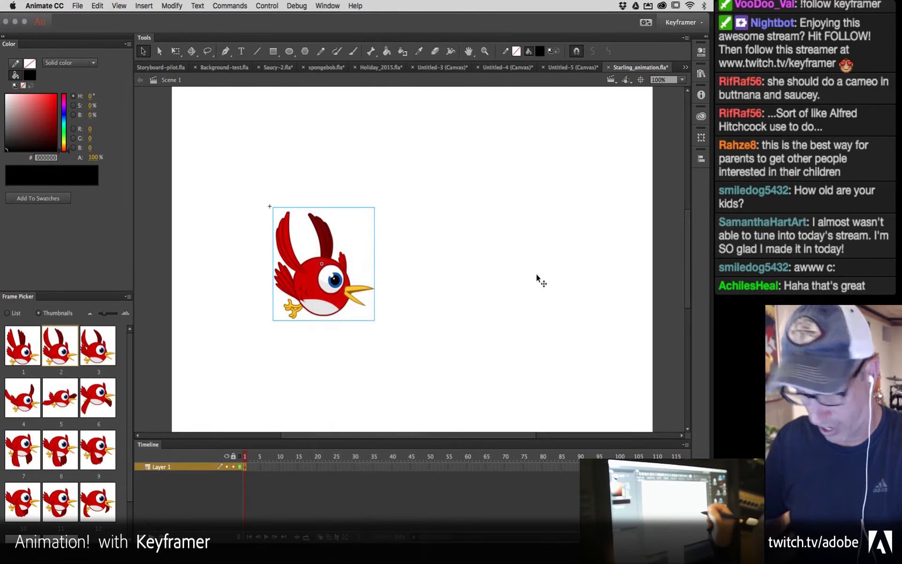
Step: Move the starling_flight bird off the stage's left side and create a motion tween for it
key(super+minus)
drag(364, 267, 257, 255)
right_click(264, 271)
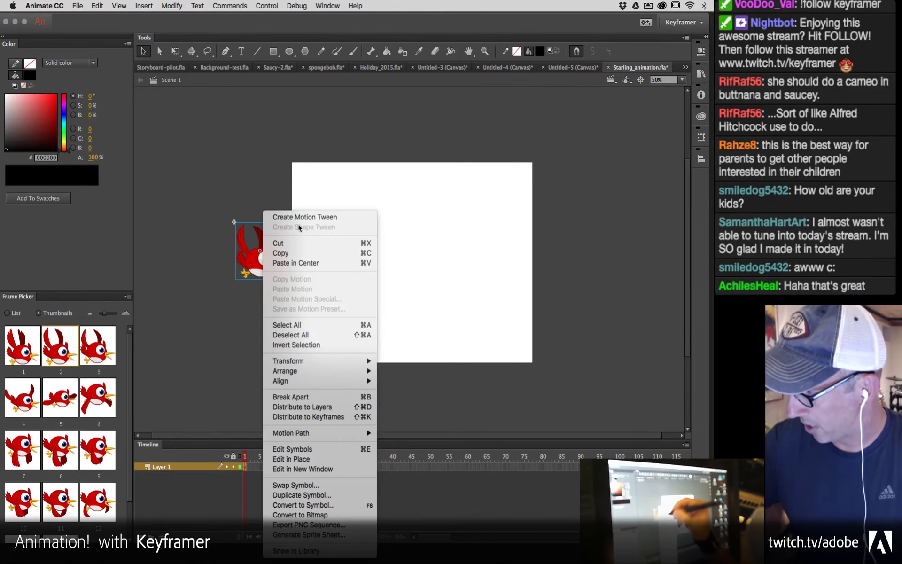
click(296, 217)
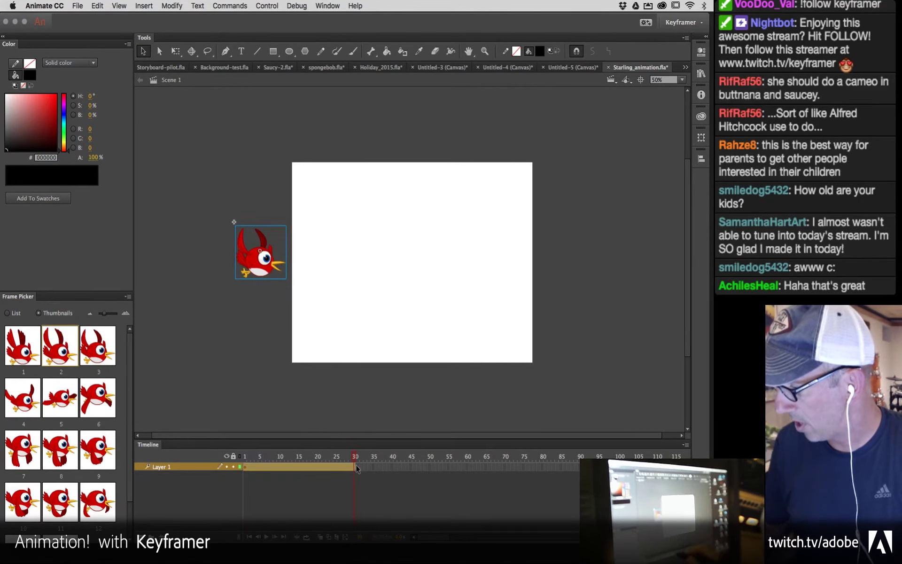
Step: At frame 30, move the bird straight across past the stage's right edge, and scrub the flight
drag(262, 256, 568, 257)
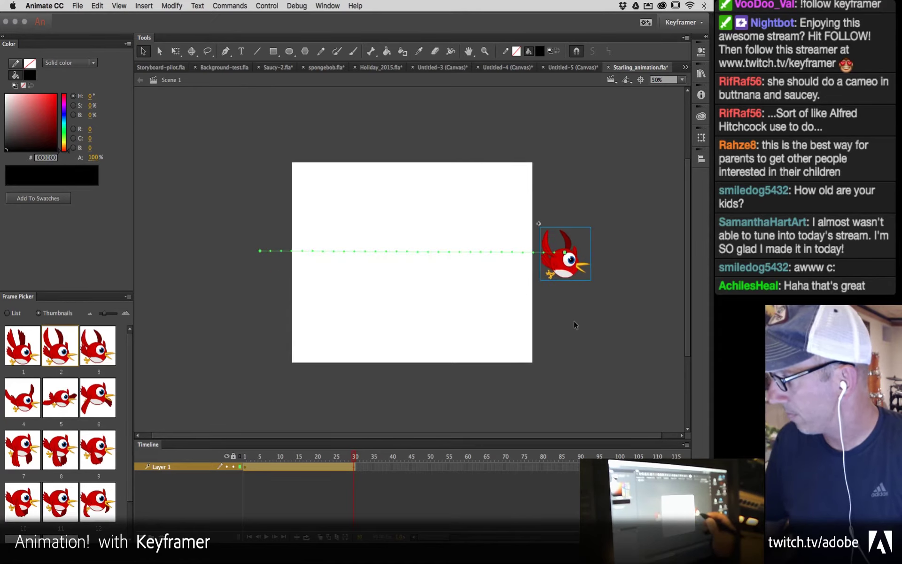
drag(342, 456, 335, 479)
click(355, 468)
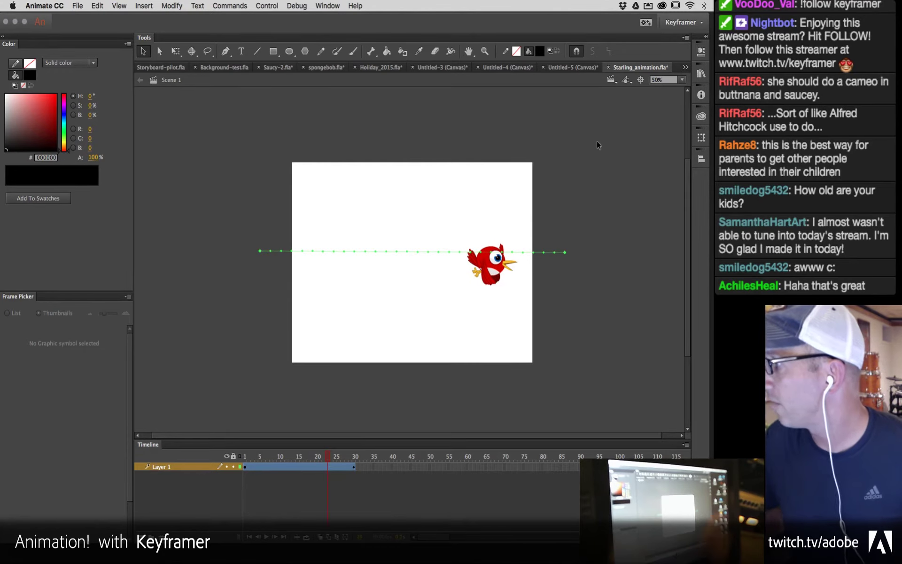
Step: In the Untitled-5 document, extend the mouth's motion tween span to about frame 138 so its keyframes spread out proportionally
click(585, 67)
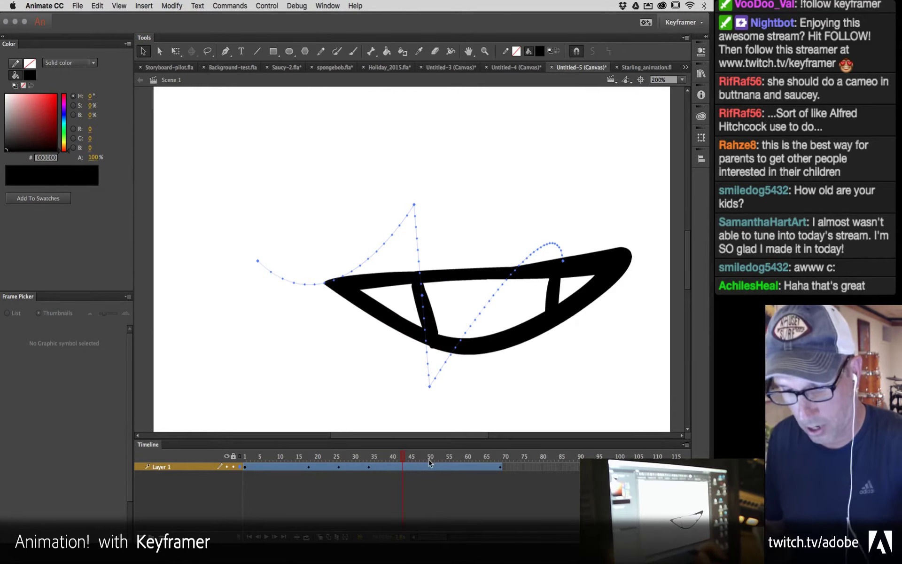
key(super+1)
drag(388, 458, 503, 472)
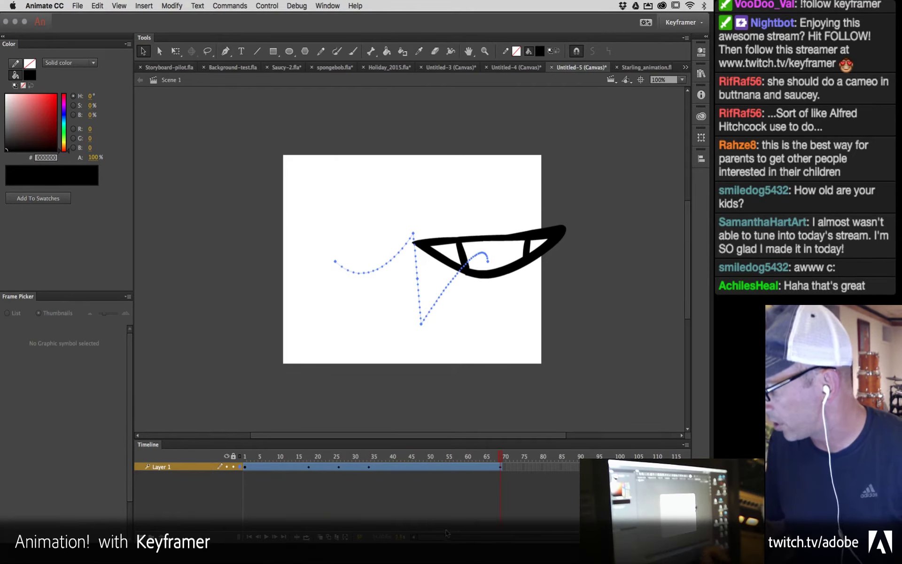
click(501, 467)
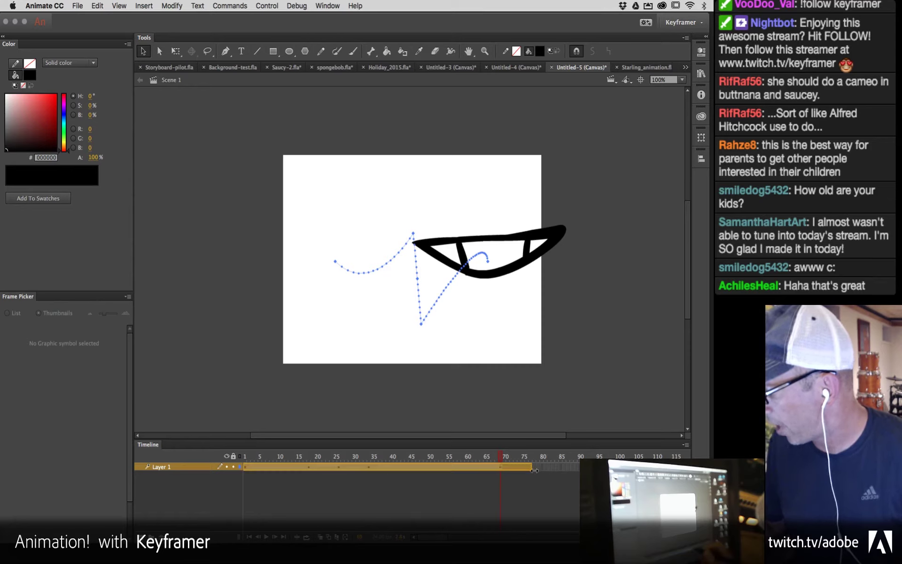
scroll(413, 466, right, 5)
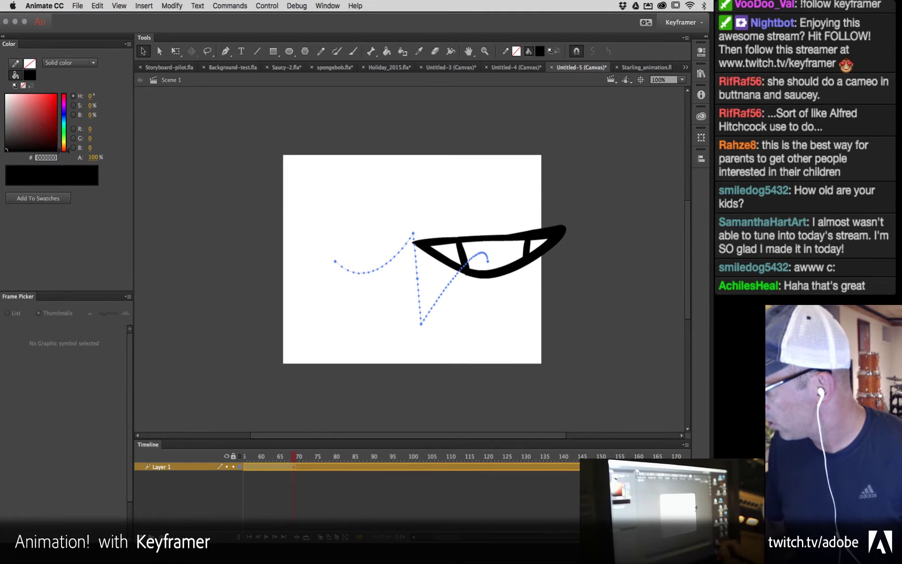
click(556, 485)
drag(453, 539, 423, 541)
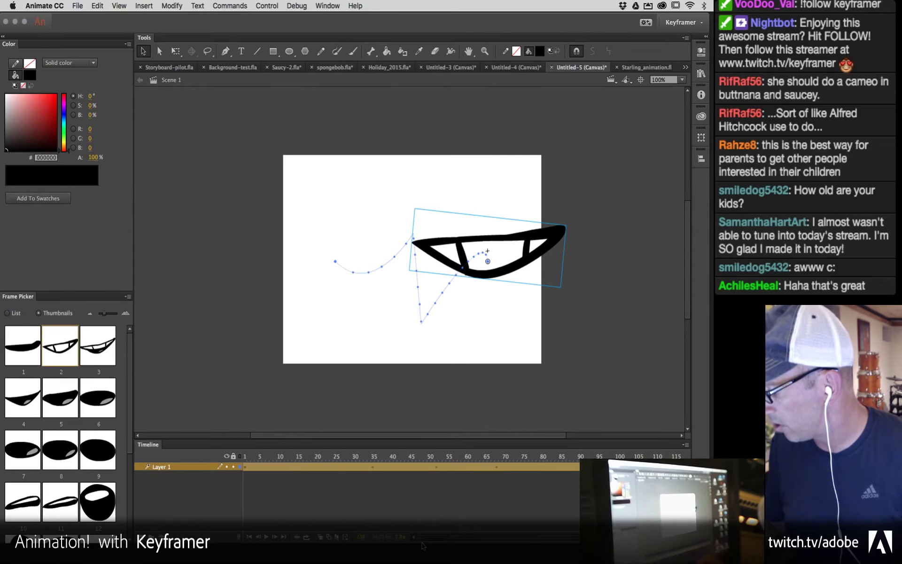
click(434, 510)
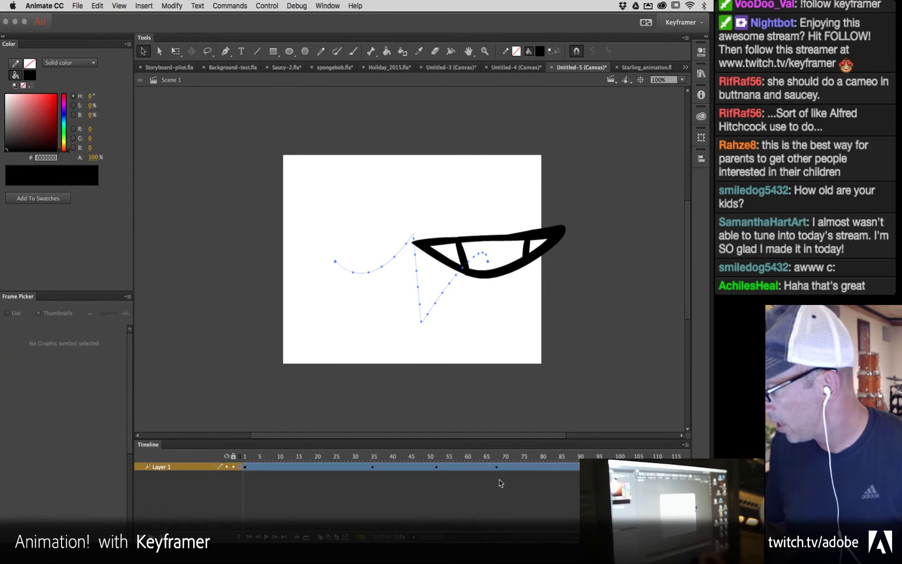
Step: Scrub the stretched mouth tween, shorten its span to end at frame 34, and scrub the faster motion
click(375, 460)
drag(374, 460, 399, 448)
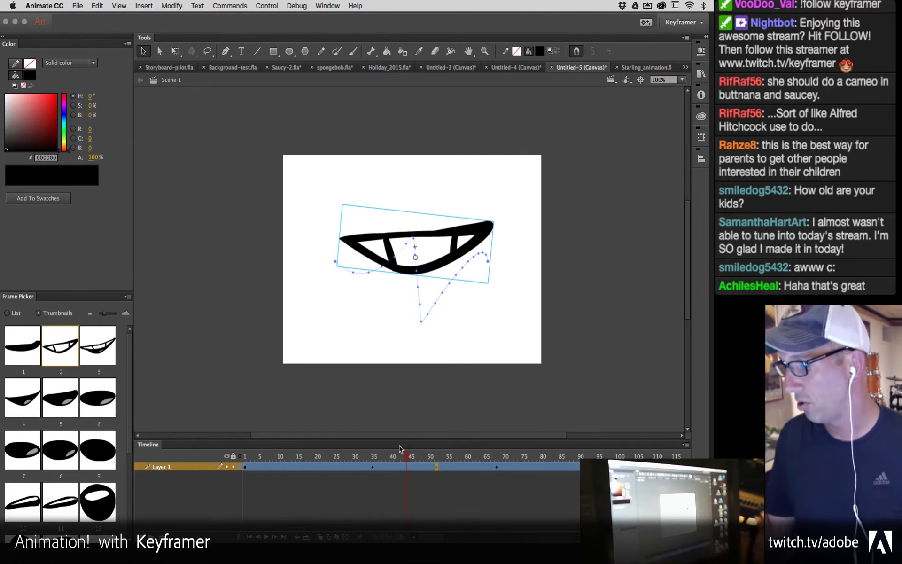
drag(407, 467, 574, 482)
click(519, 470)
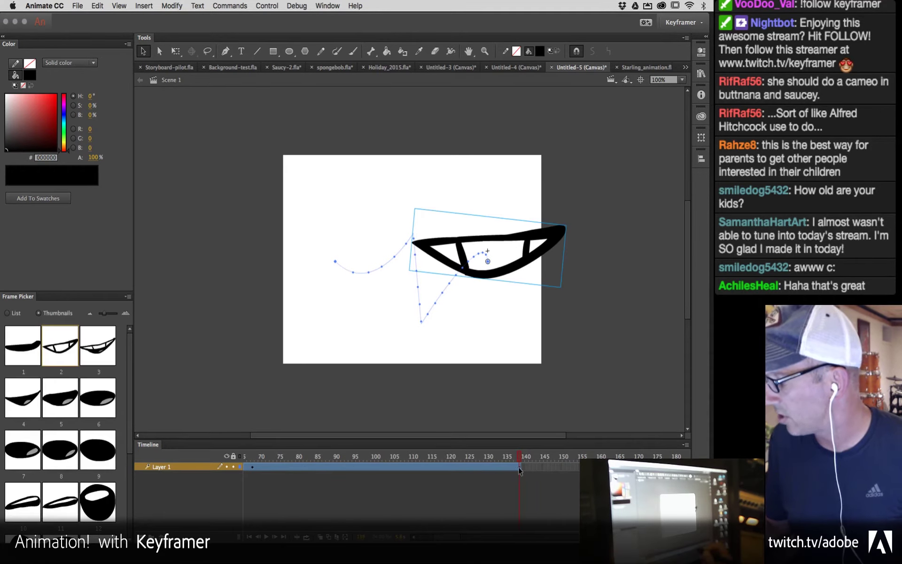
drag(520, 466, 368, 475)
click(279, 466)
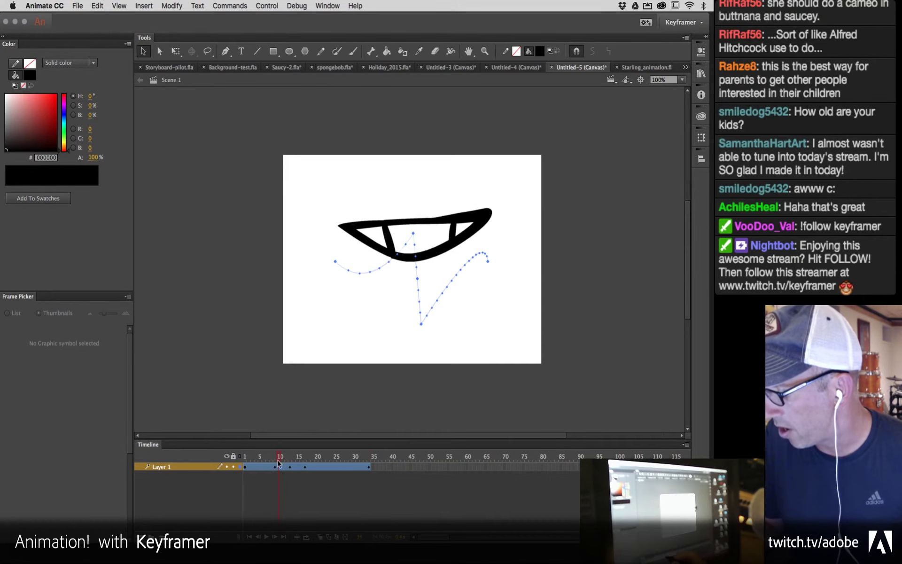
drag(278, 462, 259, 454)
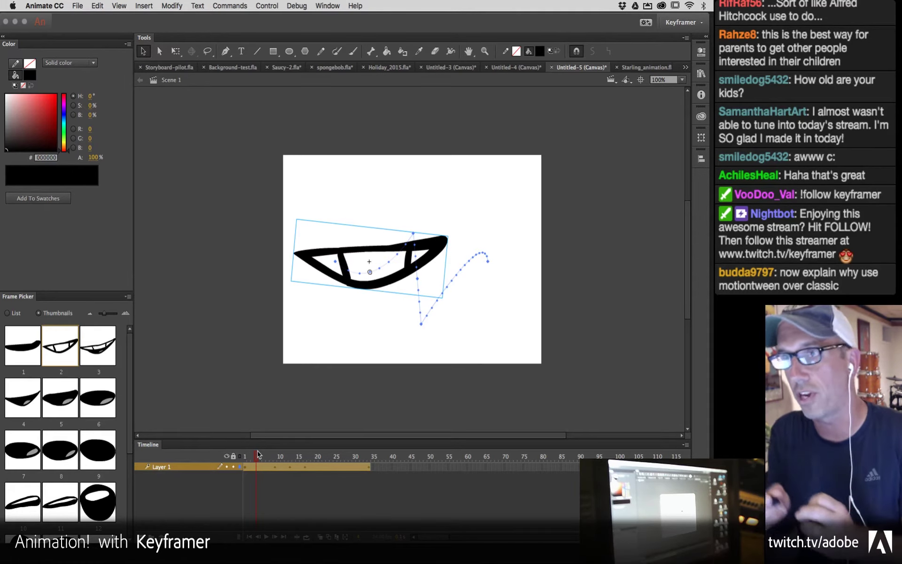
Step: In Starling_animation.fla, add a layer above the bird's tween and draw a wavy line across the stage with the Pencil tool
click(644, 67)
drag(312, 469, 249, 490)
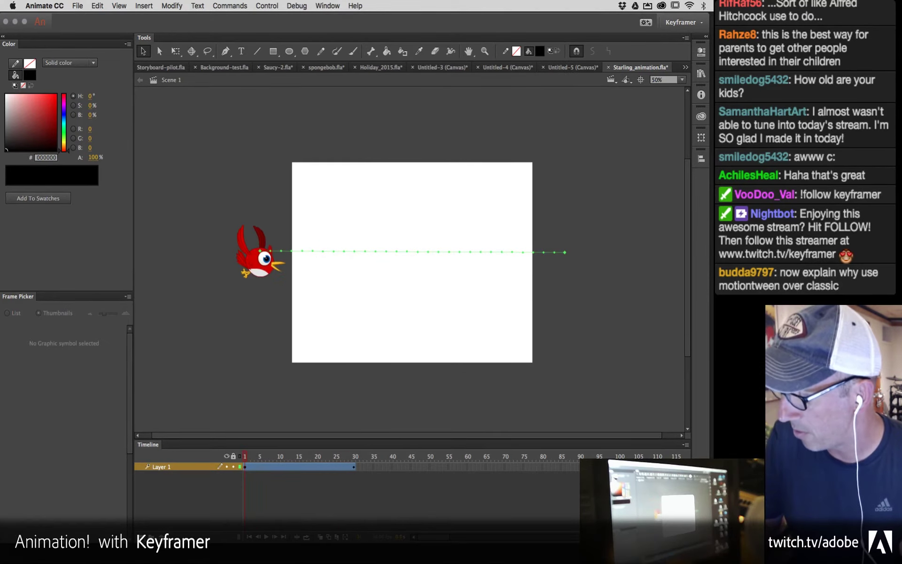
click(141, 537)
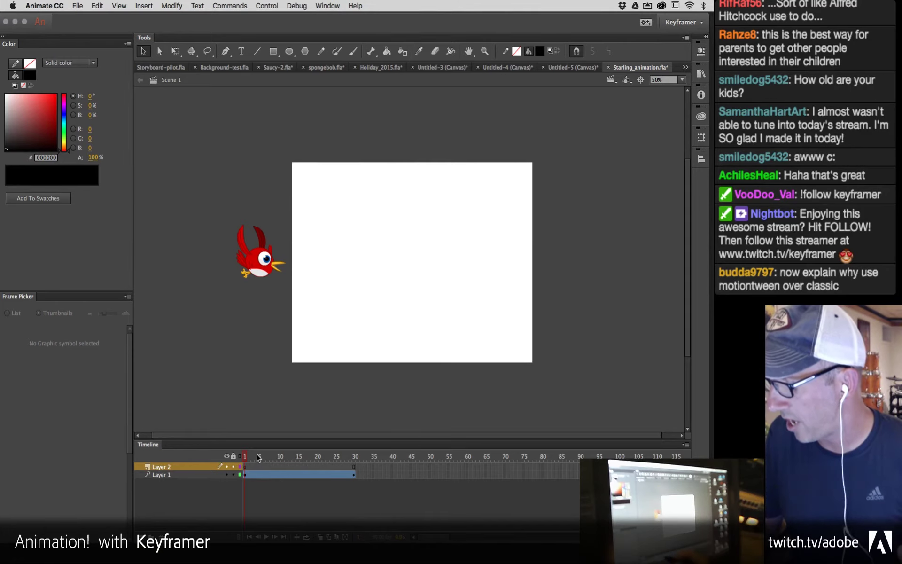
drag(258, 458, 243, 491)
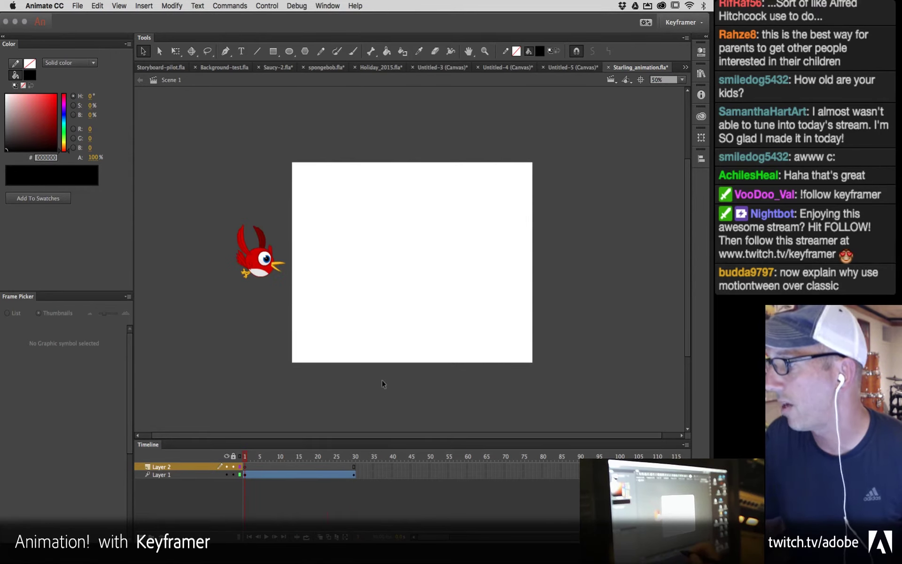
click(321, 51)
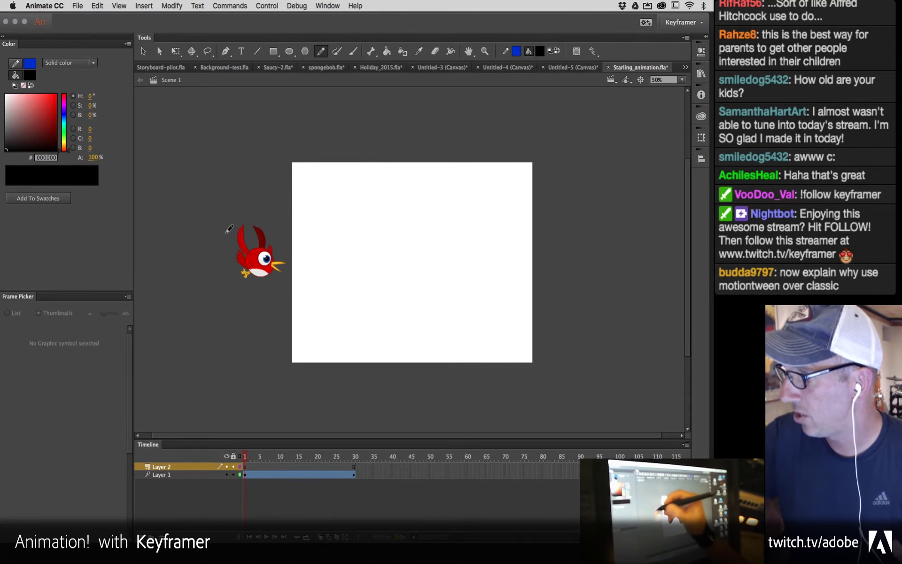
mouse_move(224, 245)
mouse_down()
mouse_move(258, 208)
mouse_move(290, 212)
mouse_move(314, 289)
mouse_move(389, 248)
mouse_move(422, 306)
mouse_move(457, 301)
mouse_move(493, 208)
mouse_move(521, 198)
mouse_move(550, 285)
mouse_move(575, 300)
mouse_move(604, 281)
mouse_up()
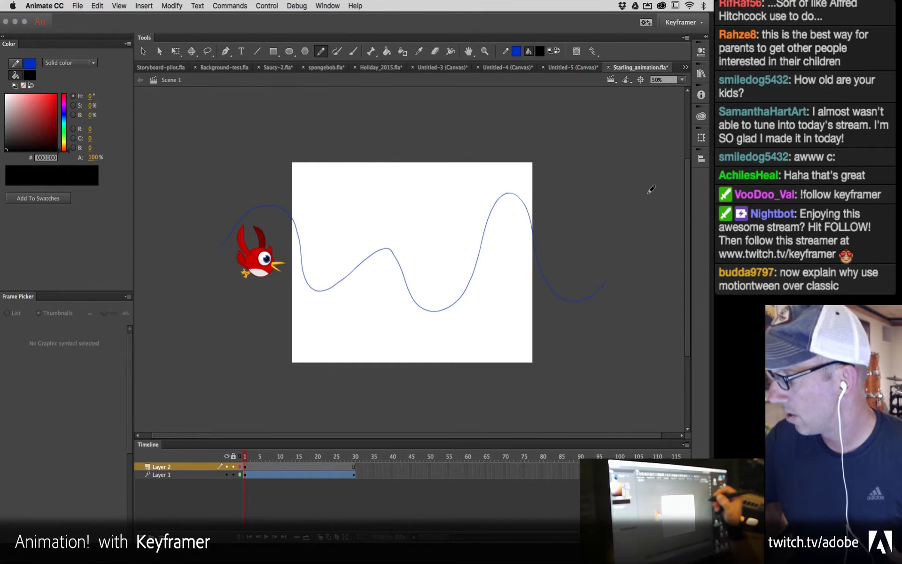
Step: Cut the wavy line and paste it onto Layer 1's tween as the bird's motion path
key(v)
click(573, 303)
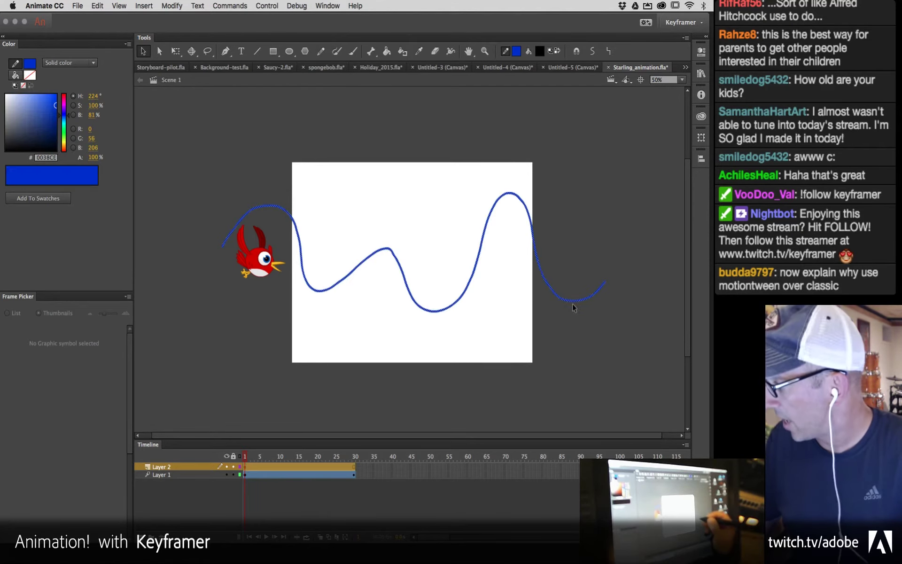
key(Delete)
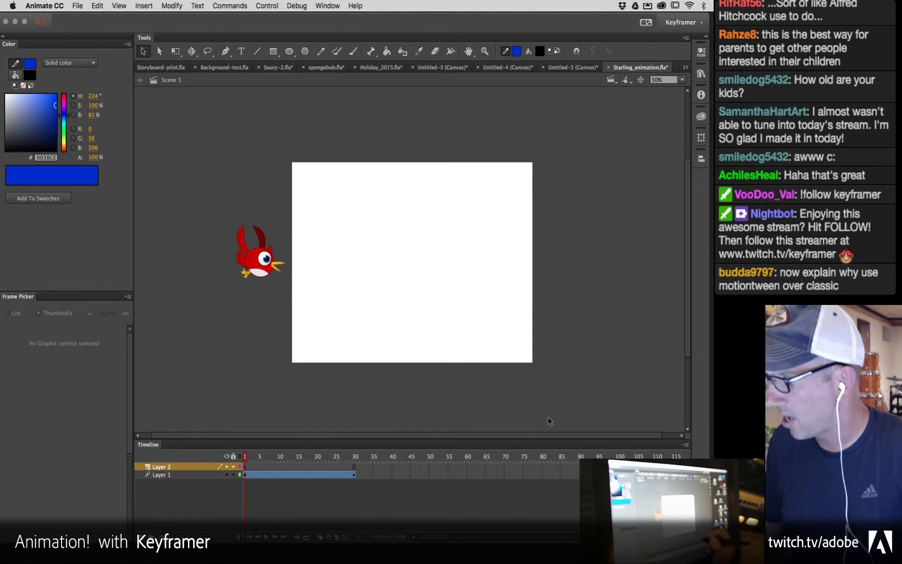
click(289, 474)
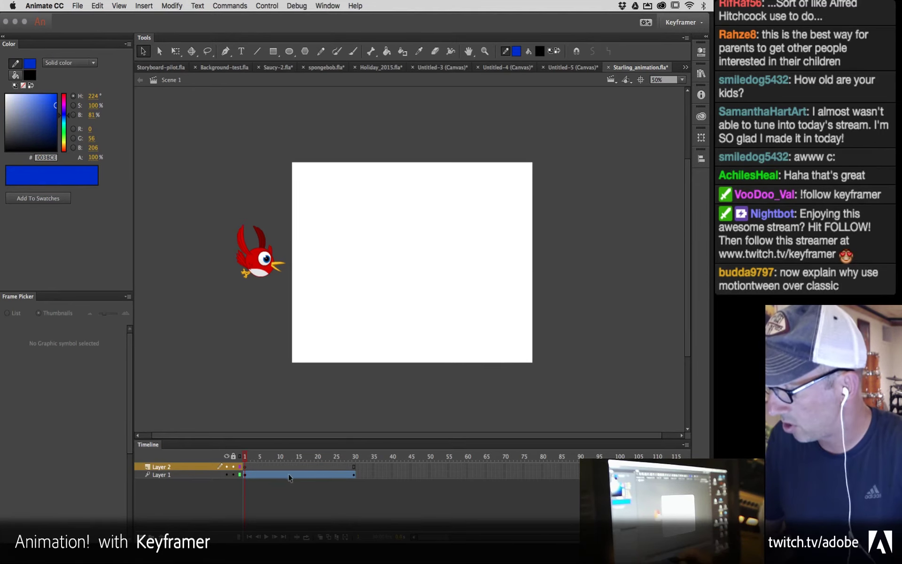
key(ctrl+v)
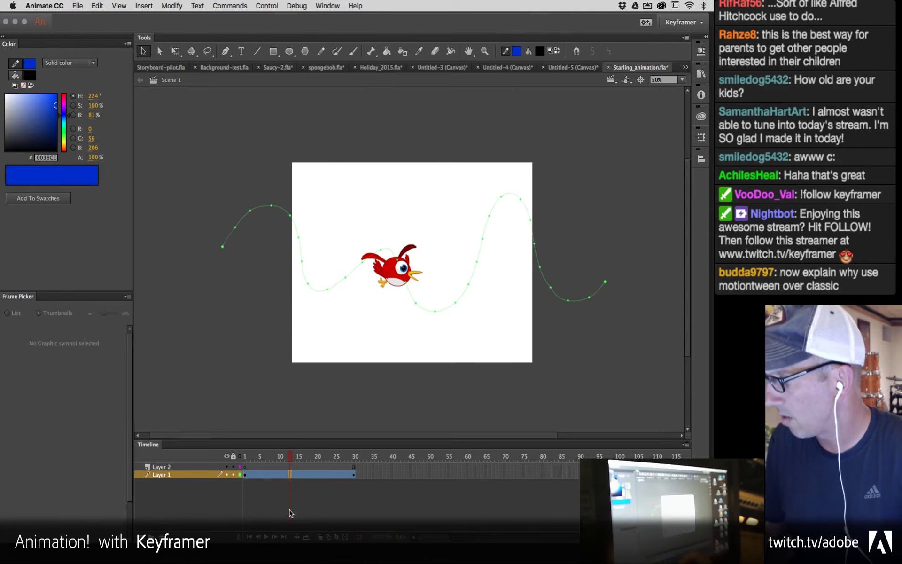
Step: Scrub the bird along the wavy path to frame 30 and display the path's anchor points with the Subselection tool
mouse_move(290, 458)
mouse_down()
mouse_move(249, 473)
mouse_move(353, 508)
mouse_up()
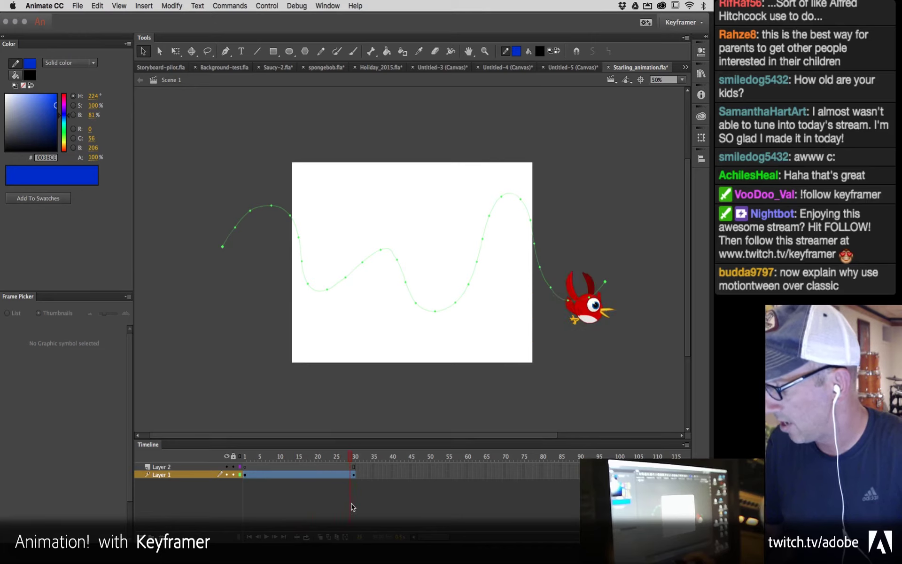
mouse_move(355, 458)
mouse_down()
mouse_move(248, 465)
mouse_move(335, 481)
mouse_move(354, 475)
mouse_up()
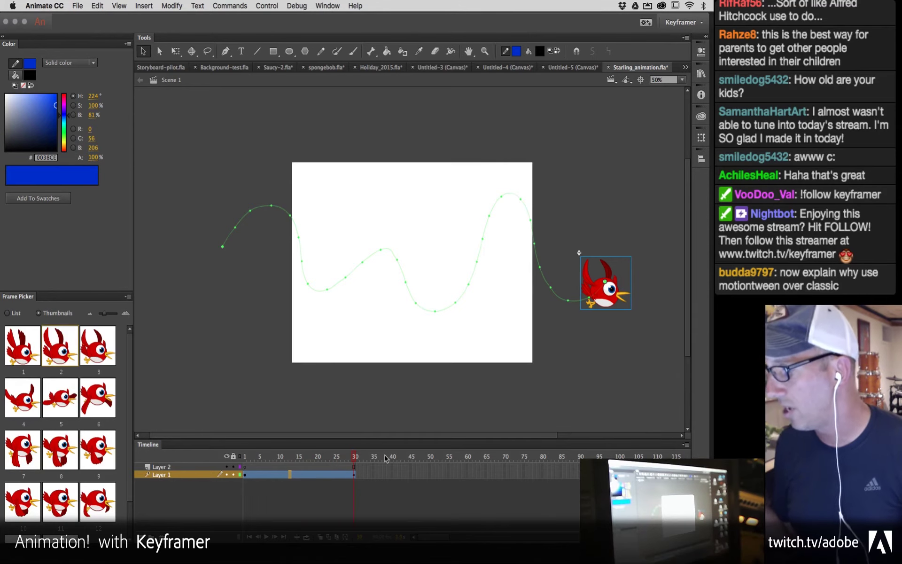
key(a)
click(225, 249)
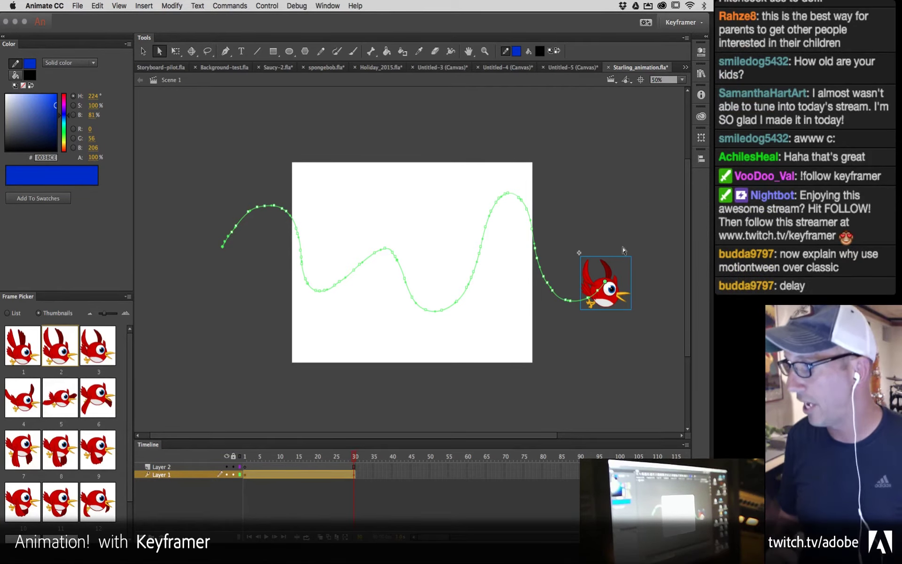
Step: At frame 15, give the bird an Alpha color effect of 41%
drag(352, 453, 298, 456)
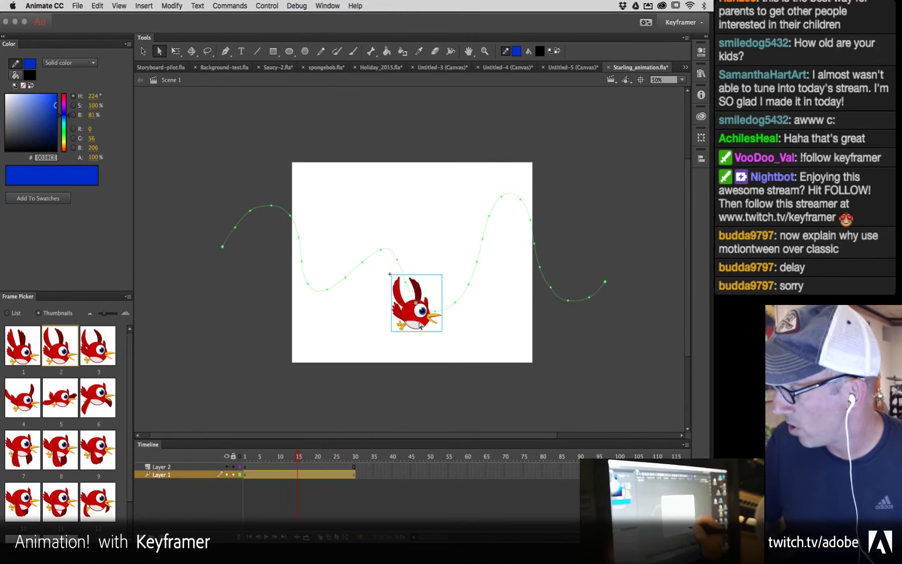
click(701, 52)
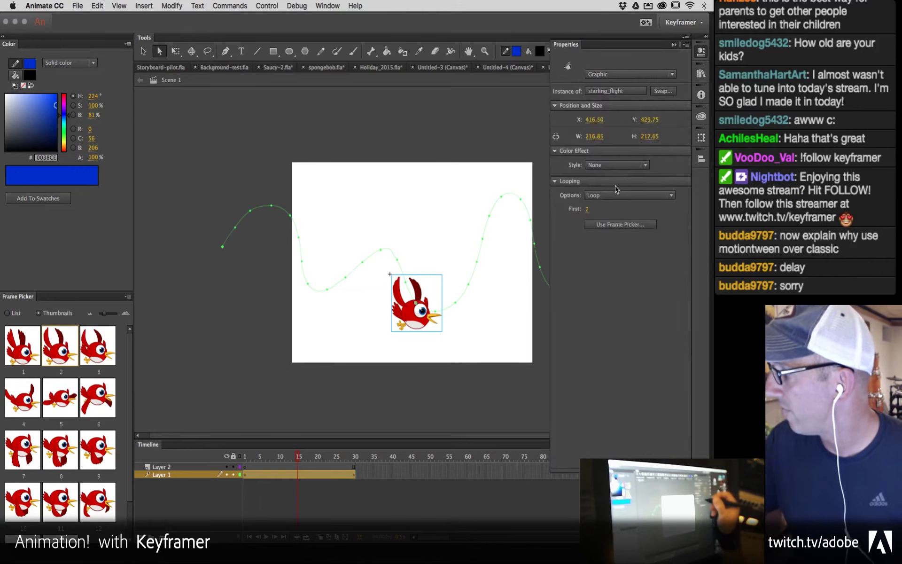
click(612, 162)
click(603, 224)
click(596, 182)
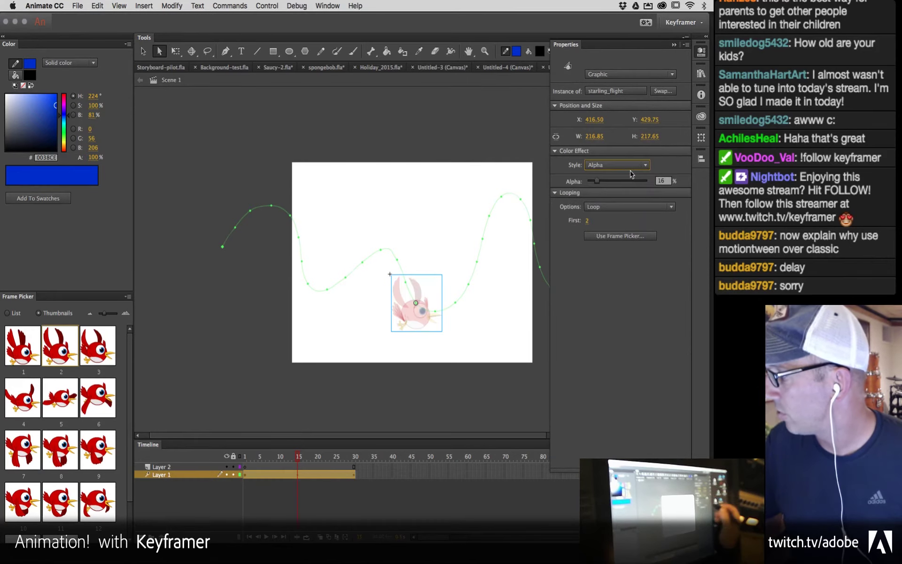
drag(597, 183, 612, 182)
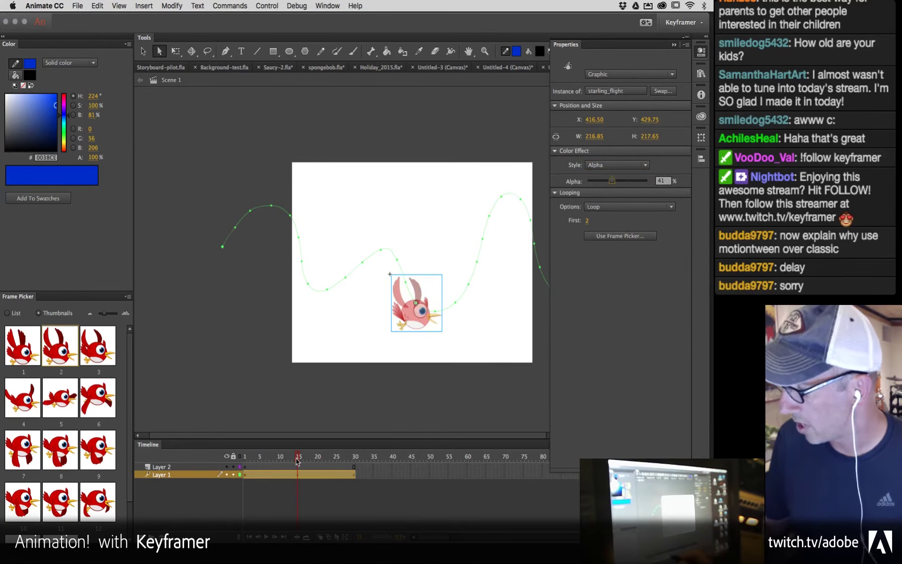
Step: At frame 30, select the bird and raise its alpha to fade it back in
drag(298, 460, 354, 499)
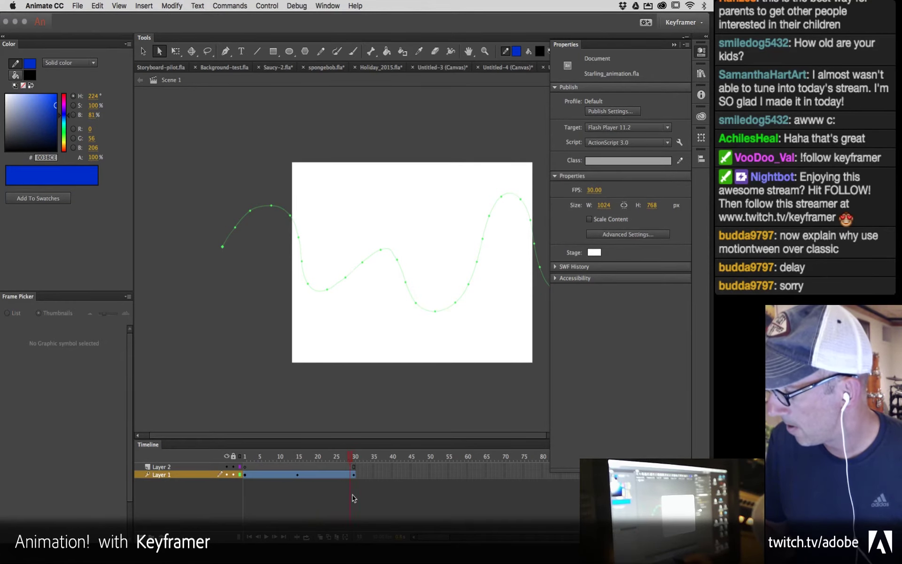
click(354, 475)
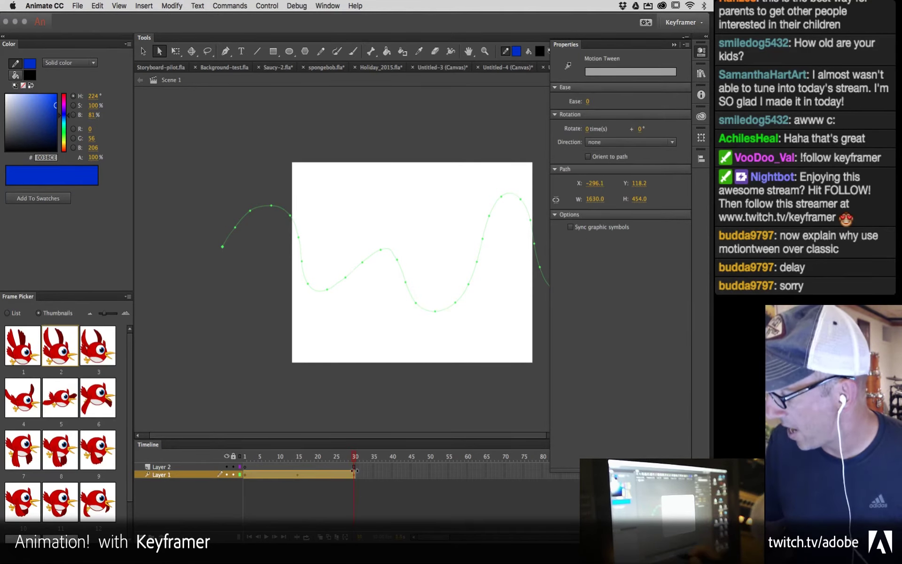
drag(469, 322, 292, 345)
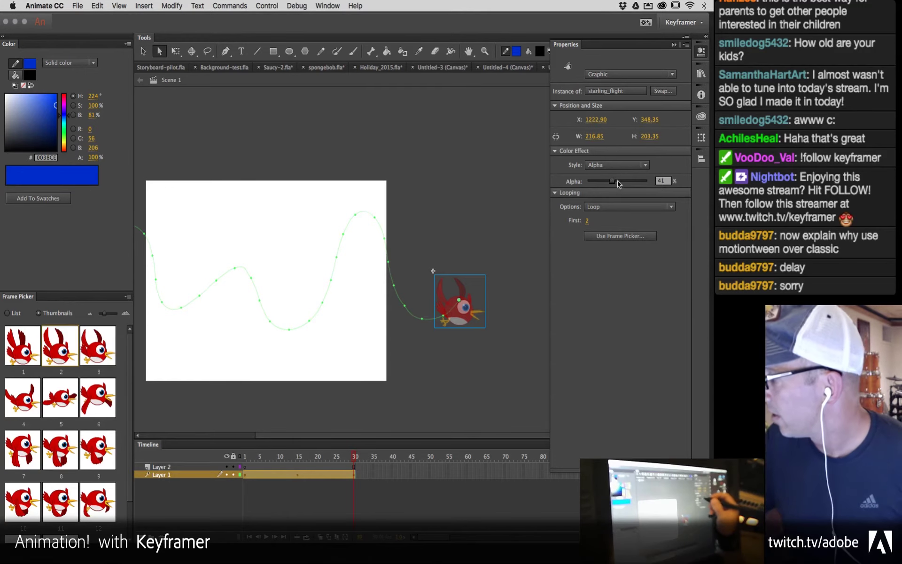
Step: Scrub the bird's fade around the middle of the tween, and open Layer 1's Motion Editor enlarged to examine its location and alpha curves
click(294, 475)
drag(283, 457, 301, 470)
double_click(313, 475)
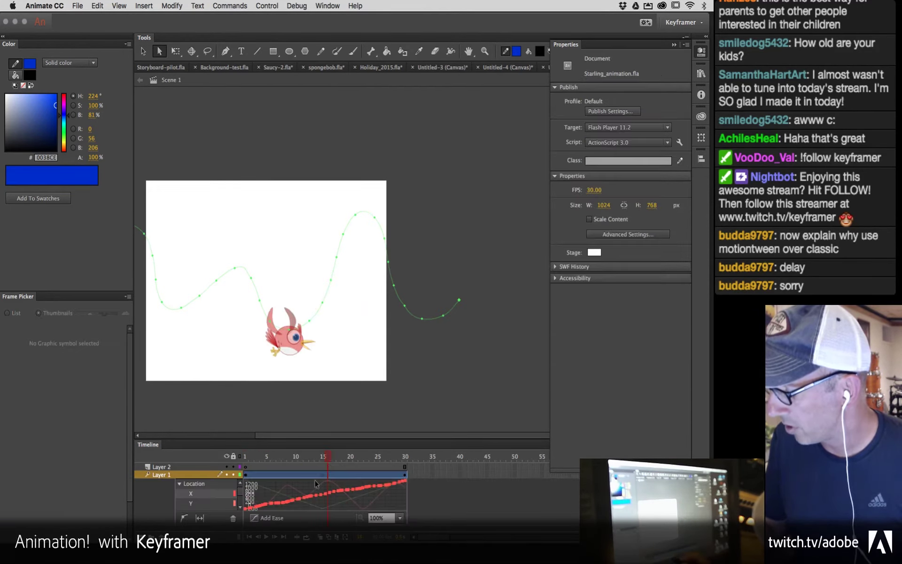
drag(356, 403, 366, 160)
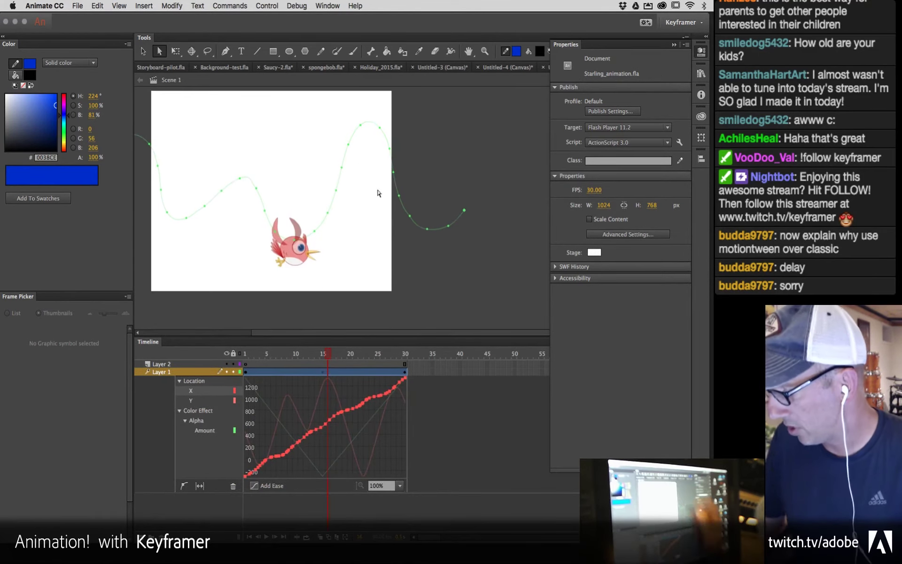
Step: Look over the available ease presets, then fit the Motion Editor graph to the timeline's width and scrub to frame 10
click(254, 486)
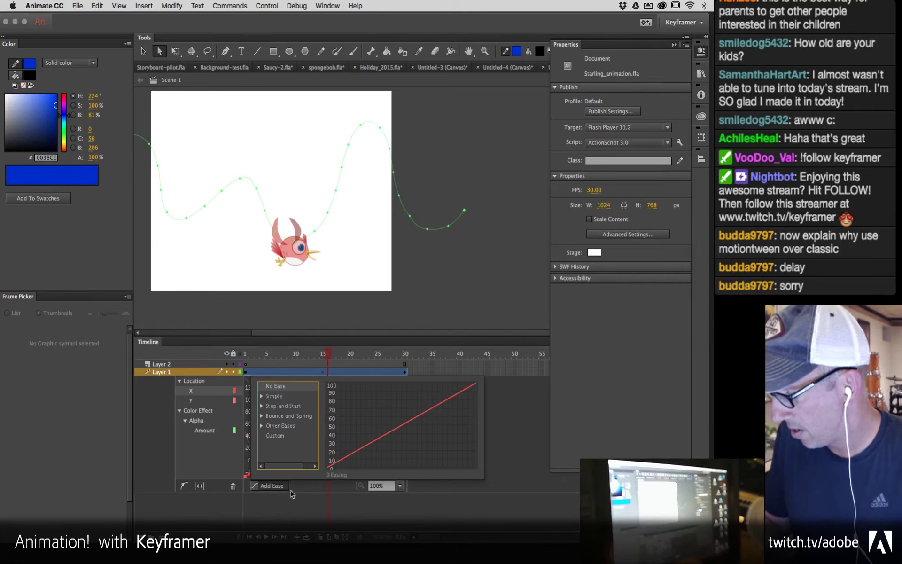
click(192, 493)
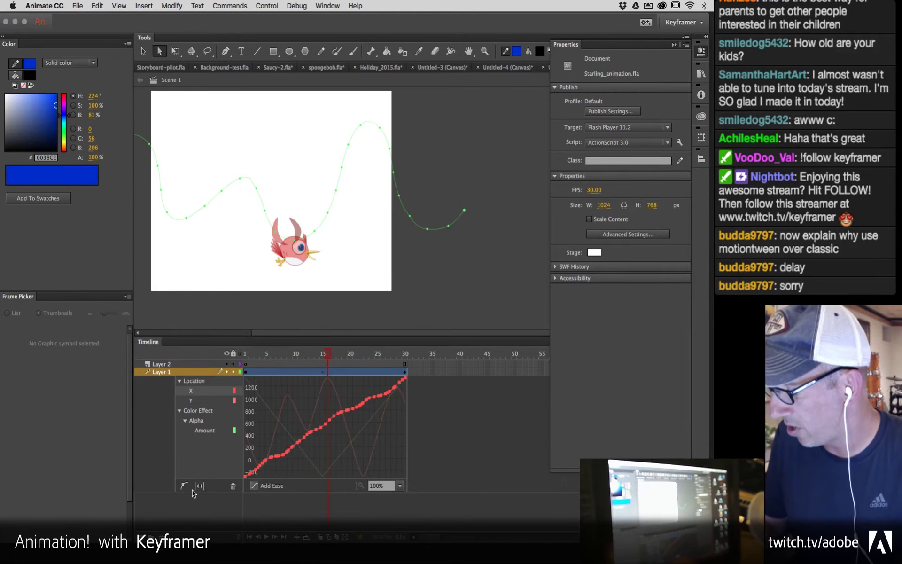
click(199, 487)
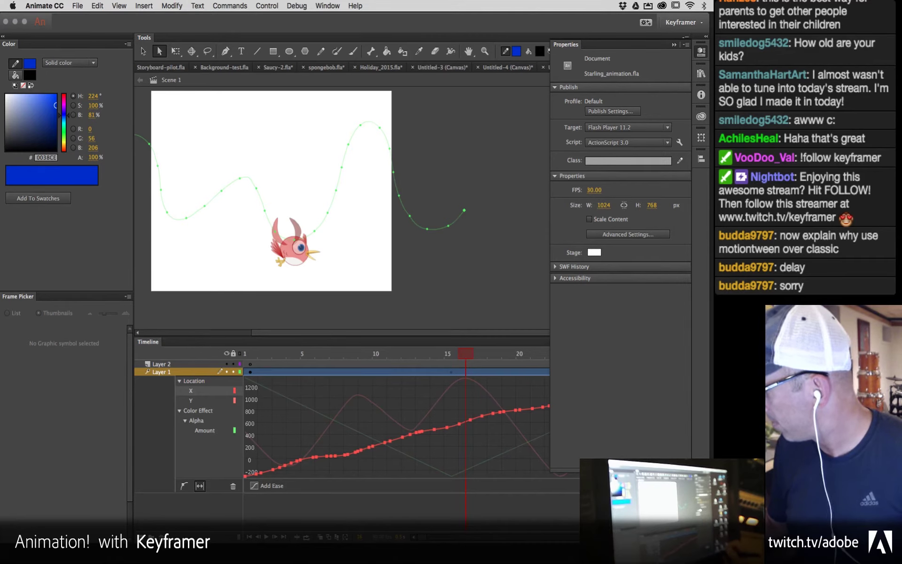
drag(710, 101, 712, 101)
click(676, 46)
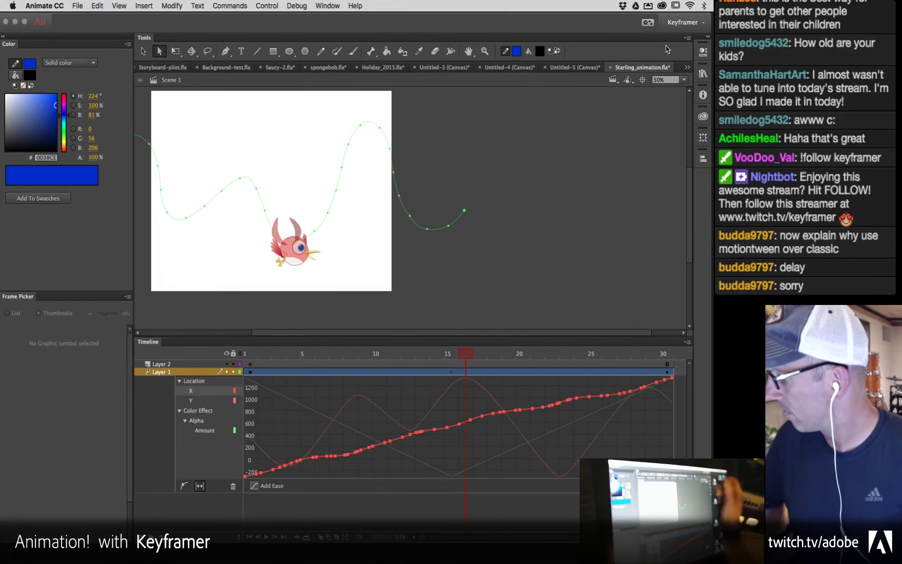
drag(470, 358, 378, 358)
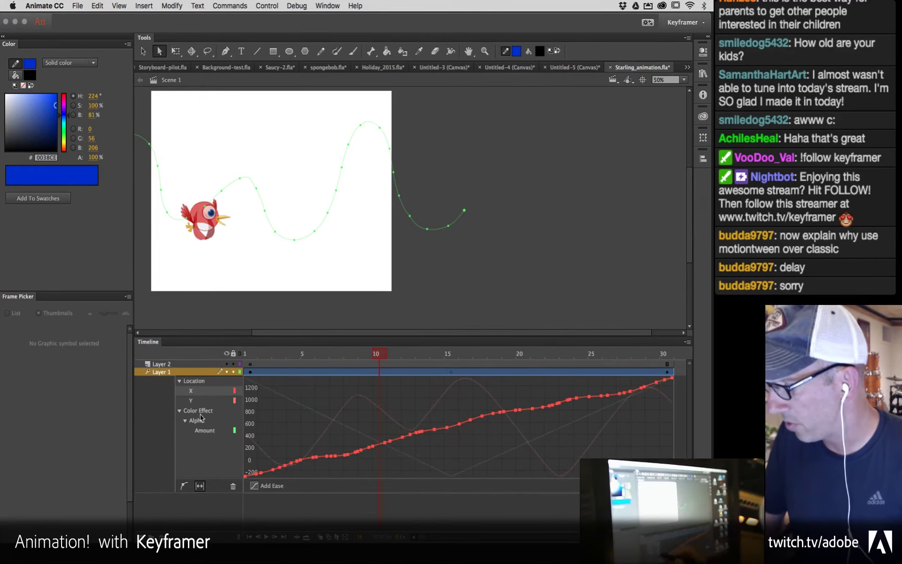
Step: Show the Alpha Amount curve in the Motion Editor and move its lowest keyframe to frame 18
click(205, 431)
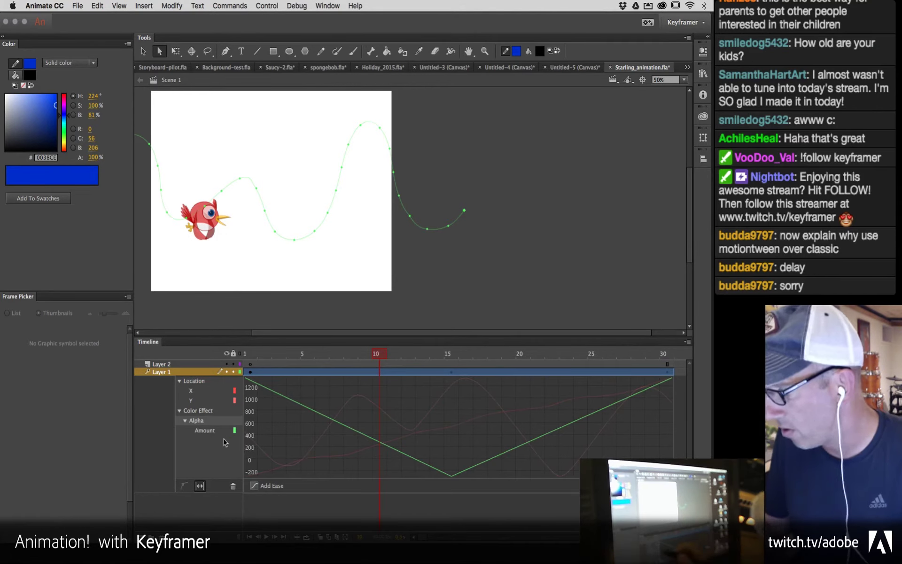
click(205, 435)
drag(452, 477, 493, 453)
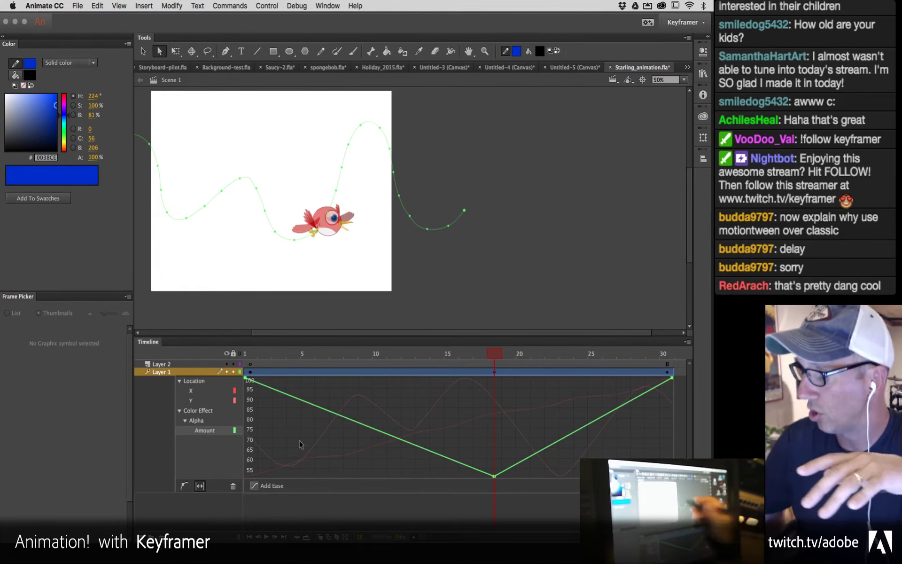
Step: Inspect the nested timeline inside the bird's starling_flight symbol, then return to Scene 1 and play the tween
click(339, 230)
key(v)
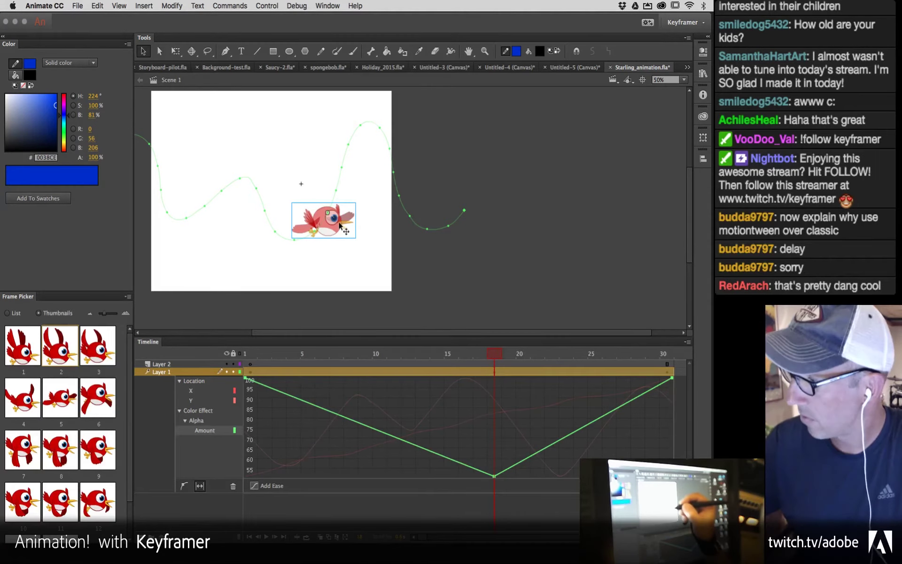
double_click(341, 229)
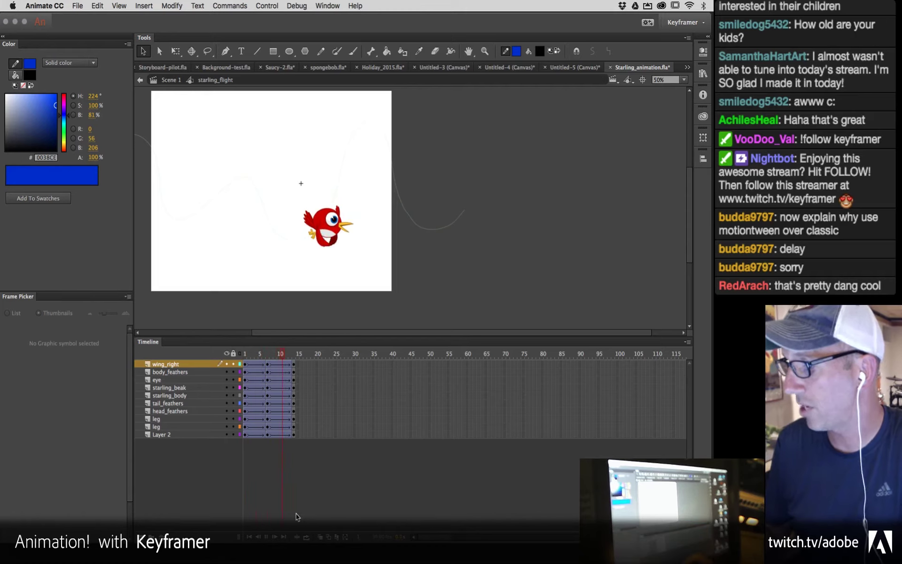
key(super+e)
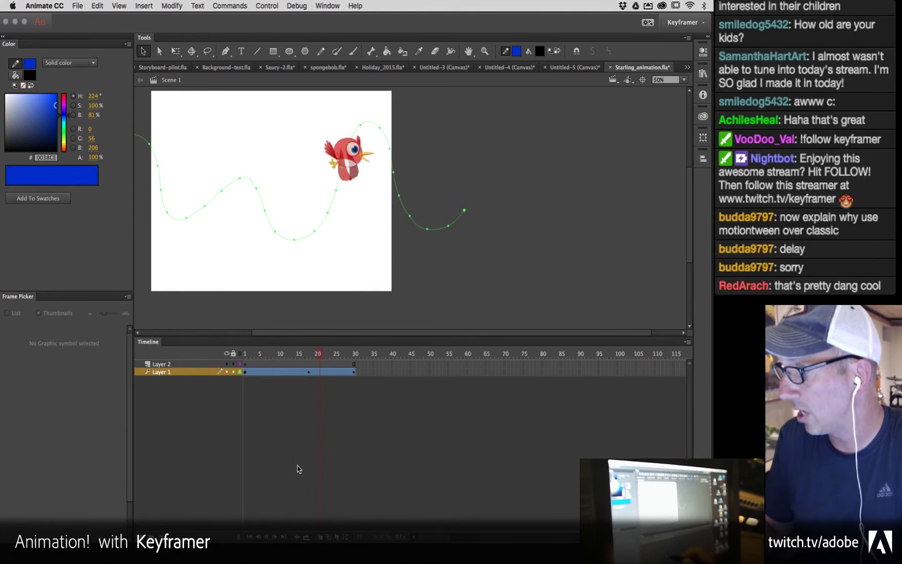
key(Return)
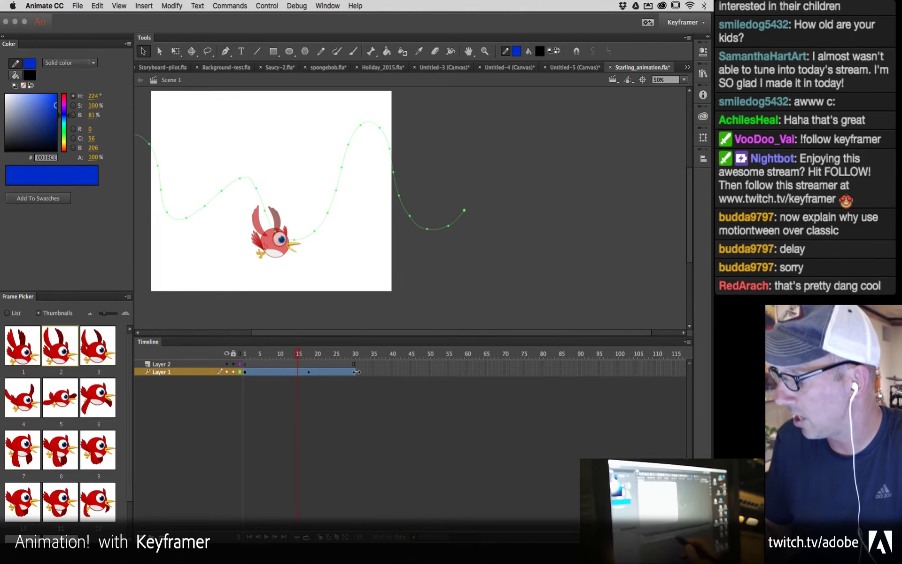
Step: Stretch Layer 1's motion tween span to frame 110 and play back the slower flight
drag(357, 371, 365, 372)
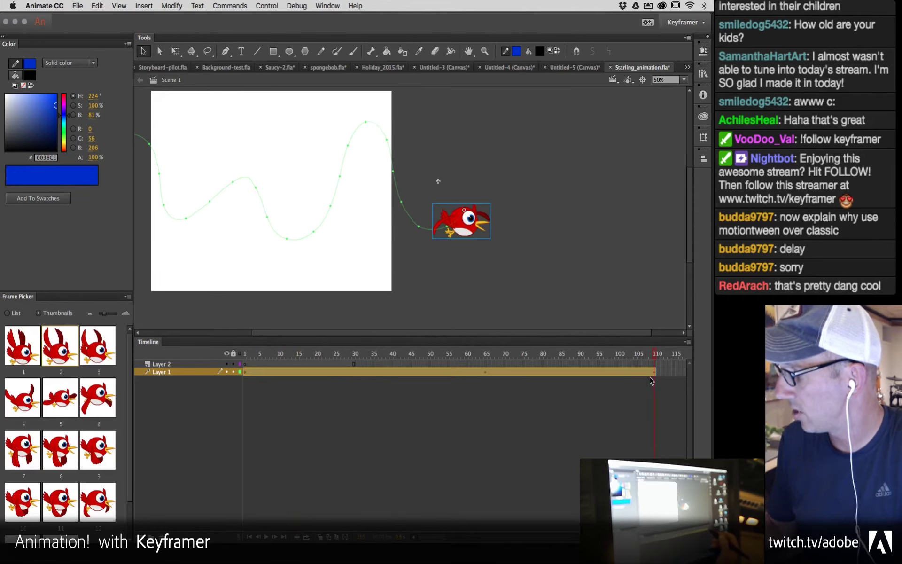
click(343, 507)
key(Return)
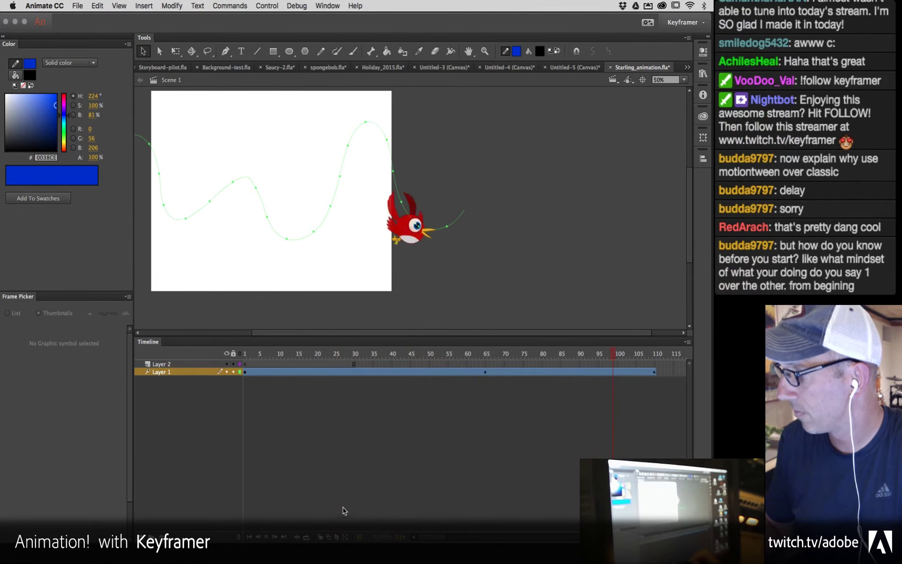
Step: Enable Orient to path for the bird's motion tween and play the animation
click(385, 372)
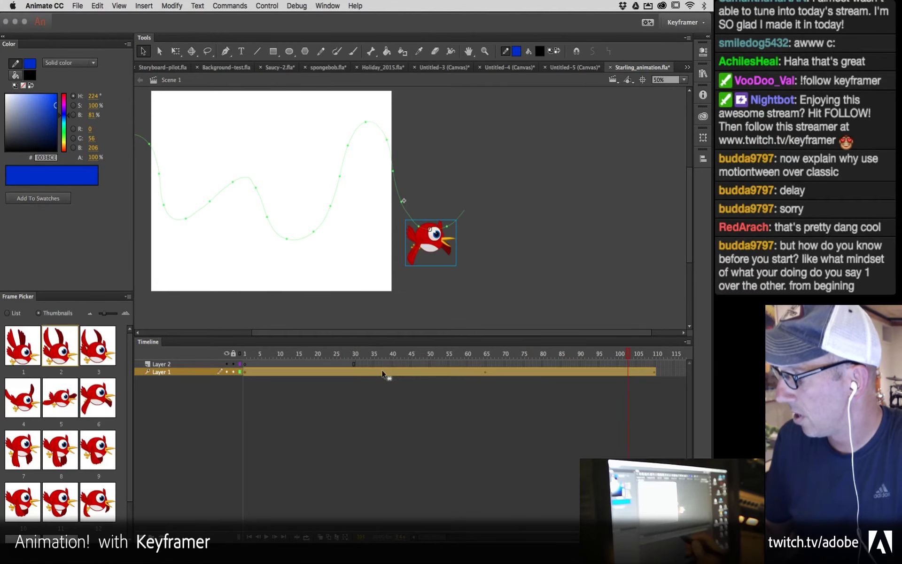
click(703, 52)
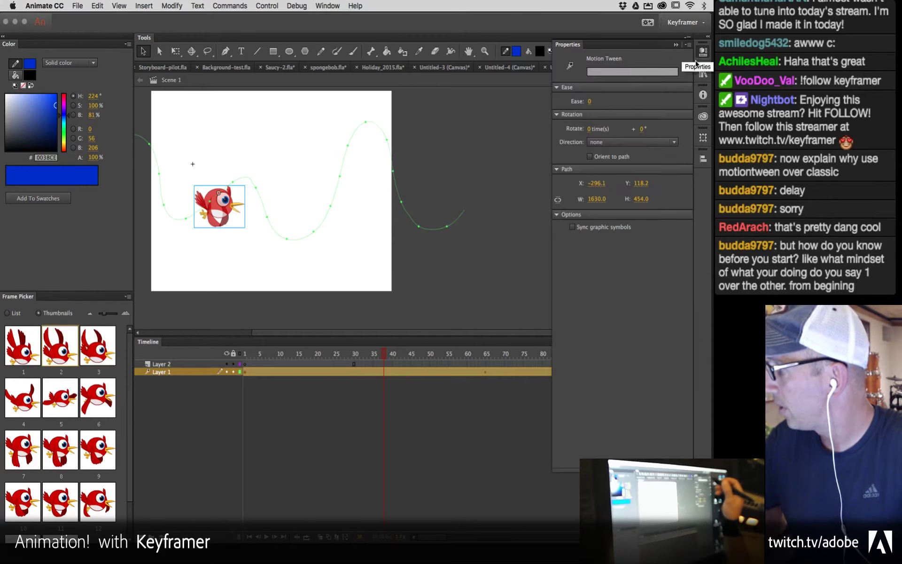
click(590, 156)
click(677, 46)
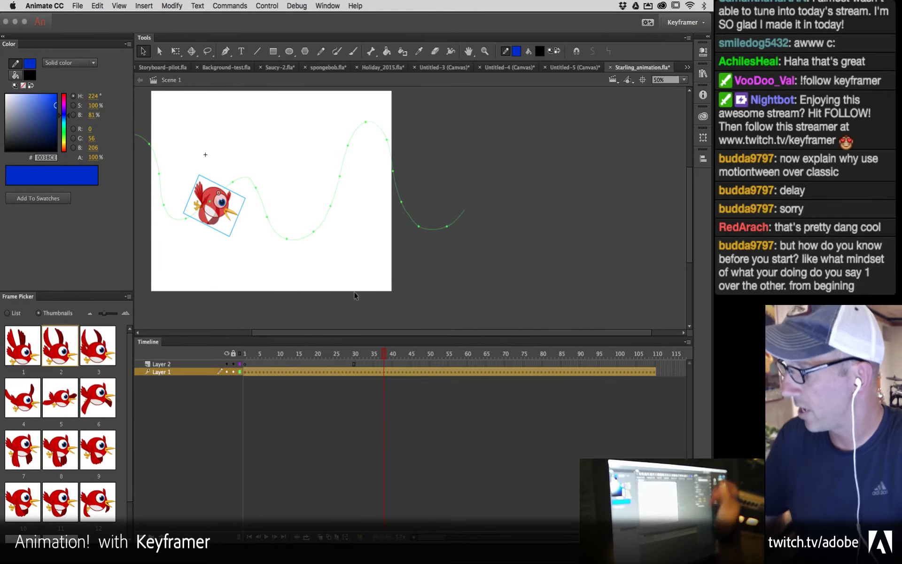
key(Return)
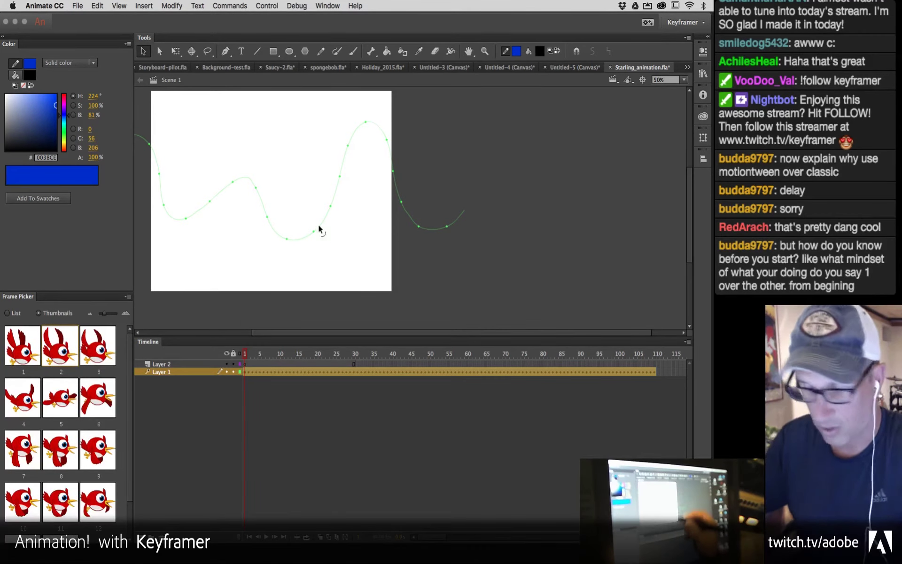
Step: Create a new HTML5 Canvas document, paste the bird from frame 1 into it and duplicate it so two birds sit side by side
scroll(439, 260, left, 5)
scroll(439, 260, up, 2)
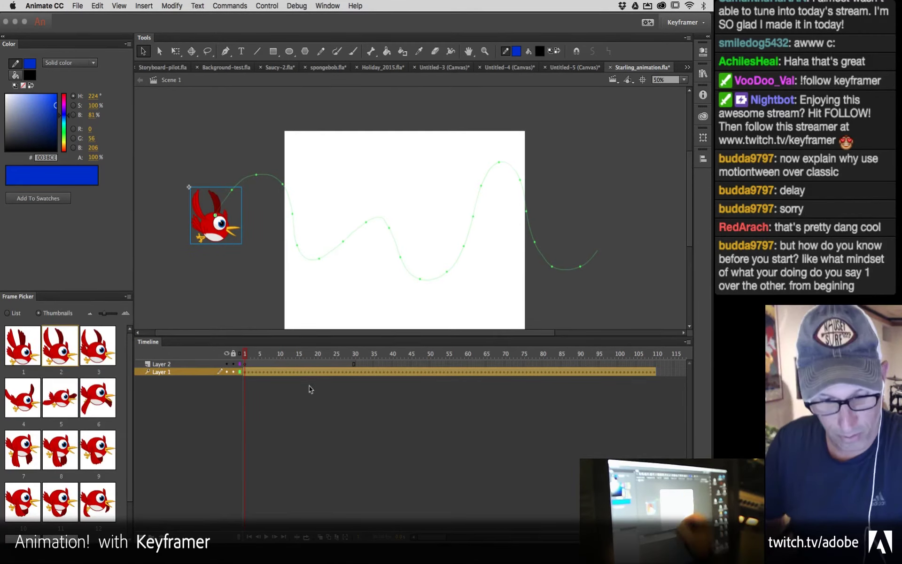
key(super+n)
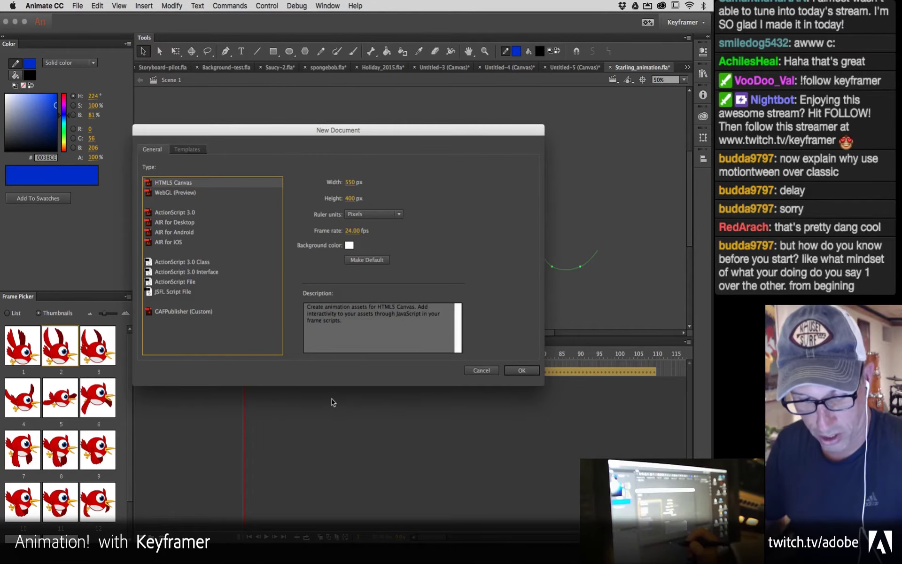
key(Return)
key(super+v)
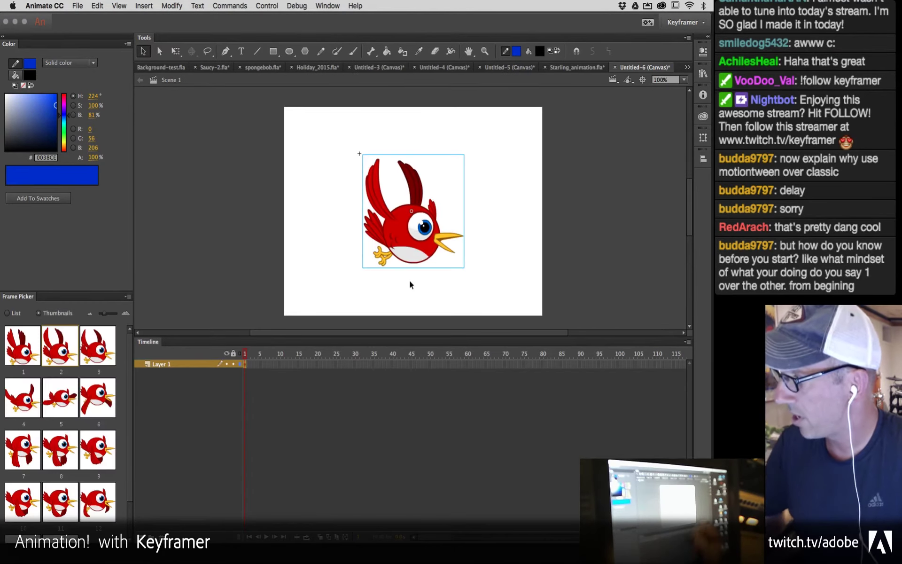
drag(423, 235, 491, 217)
drag(358, 188, 362, 213)
Step: Change the left bird instance's behavior from Graphic to Movie Clip
click(703, 52)
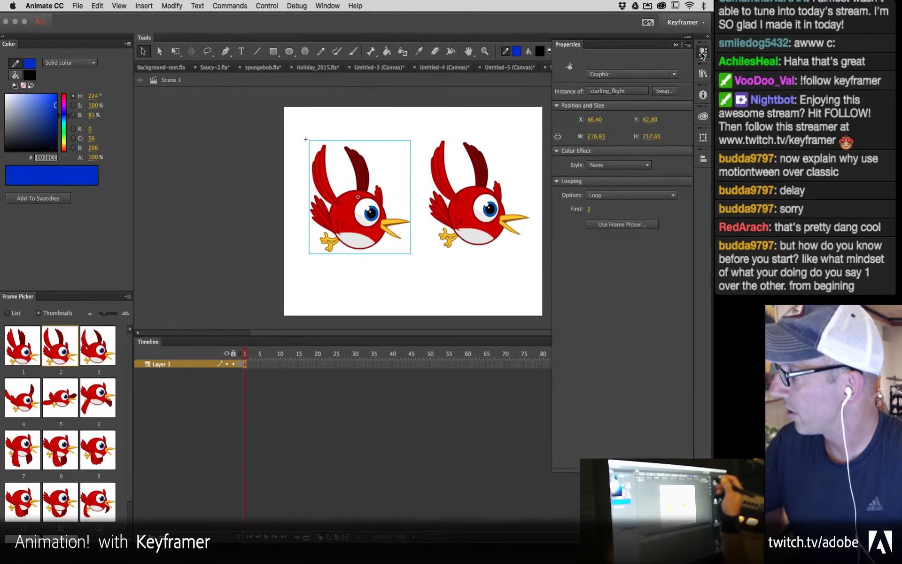
click(611, 75)
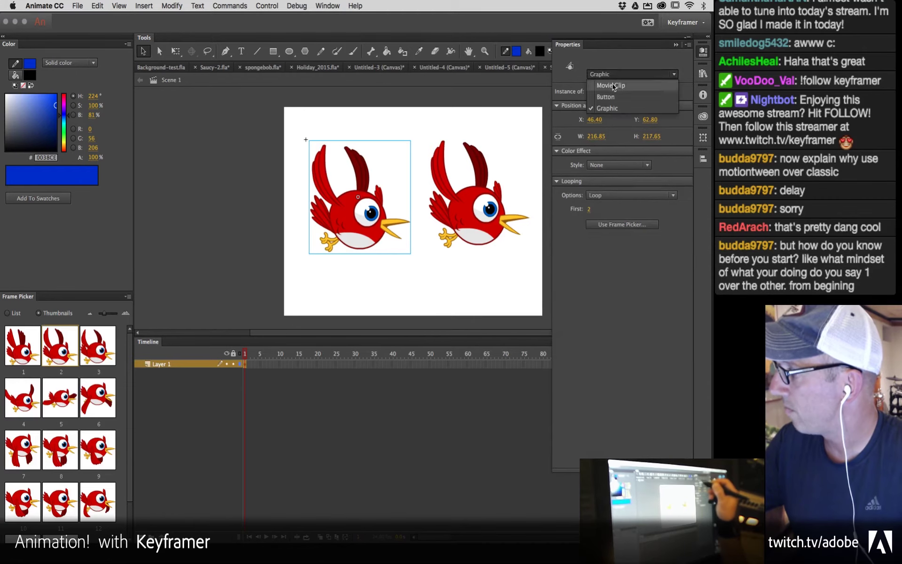
click(612, 85)
Step: Extend Layer 1 with regular frames to frame 105, undoing the keyframes first inserted across that range
drag(281, 364, 641, 388)
key(F6)
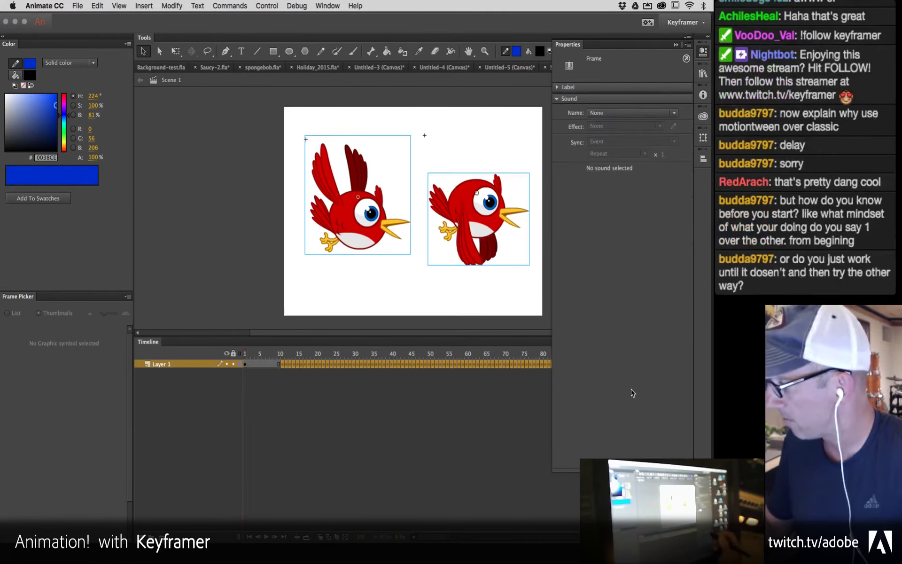
key(super+z)
key(F5)
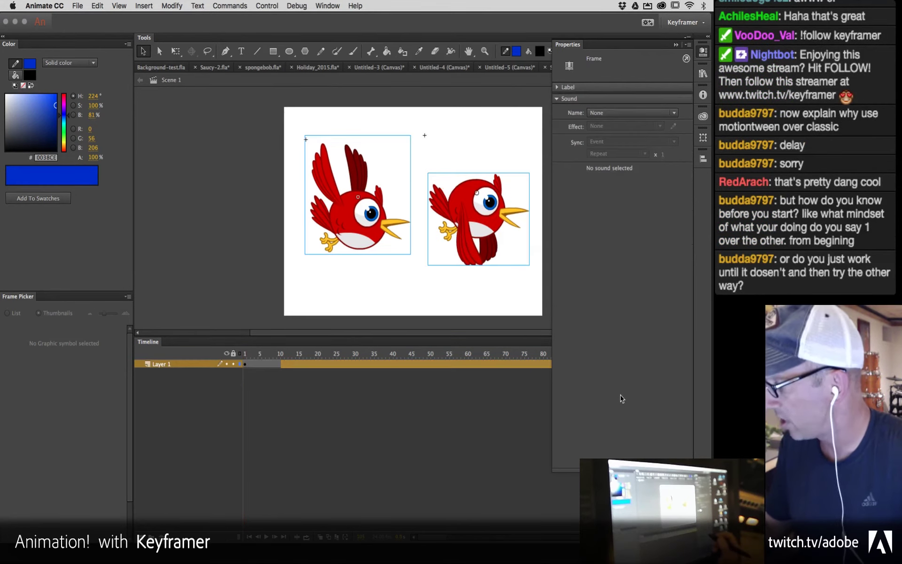
Step: Scrub to frame 55 to compare how the movie clip bird and the graphic bird play on the timeline
click(674, 45)
drag(269, 353, 448, 408)
click(486, 217)
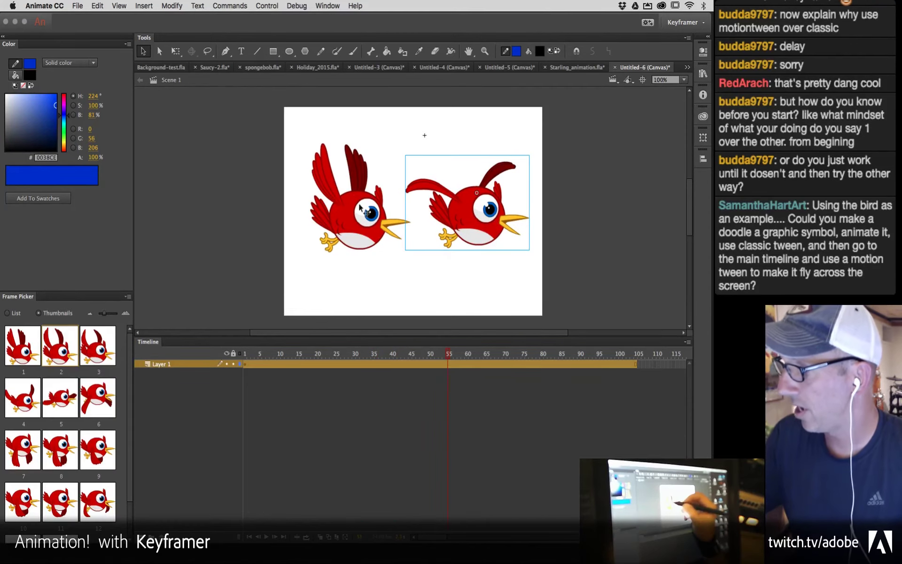
Step: Give the left movie clip bird the instance name "bird"
click(368, 227)
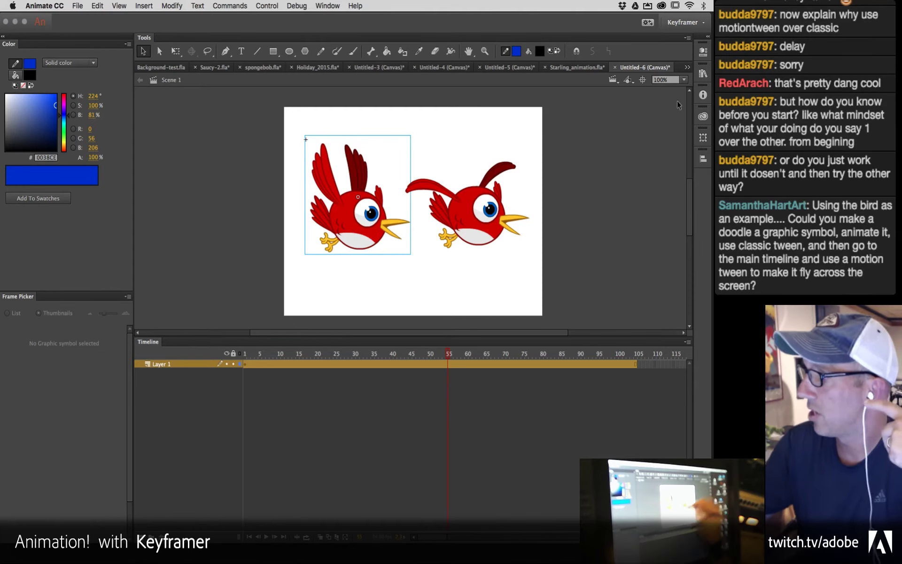
click(703, 52)
click(638, 57)
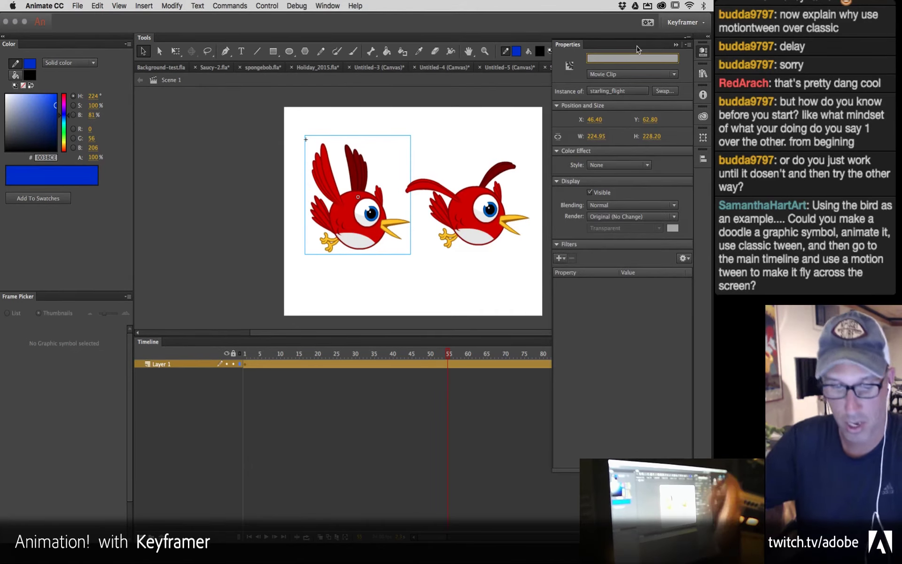
text(bird)
key(Return)
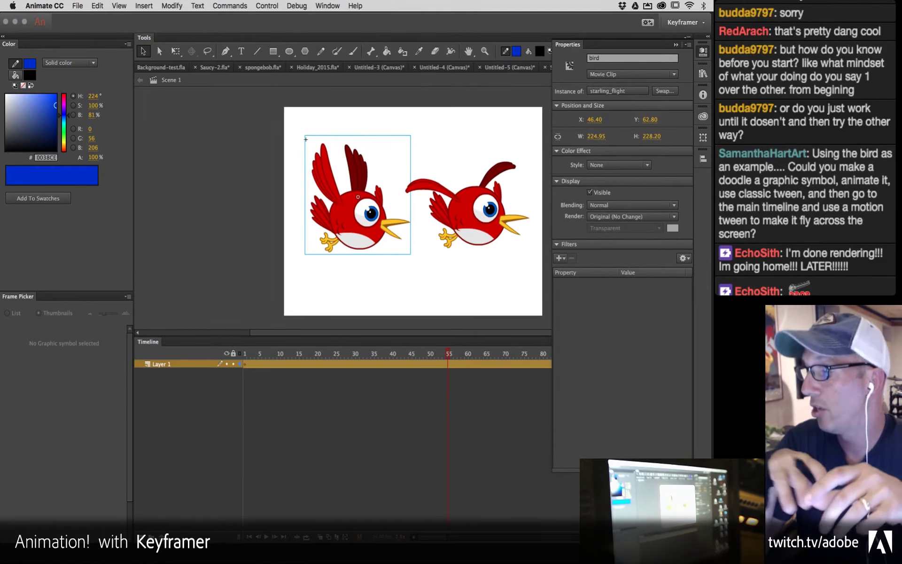
Step: Compare the properties of the movie clip and graphic birds while scrubbing the timeline between frames 10 and 30
drag(448, 357, 451, 433)
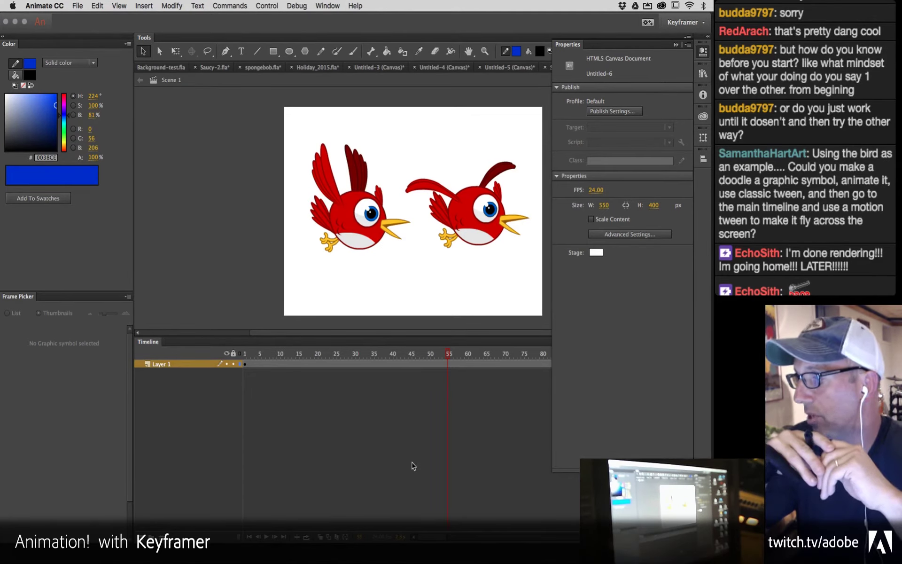
drag(448, 354, 282, 354)
click(356, 232)
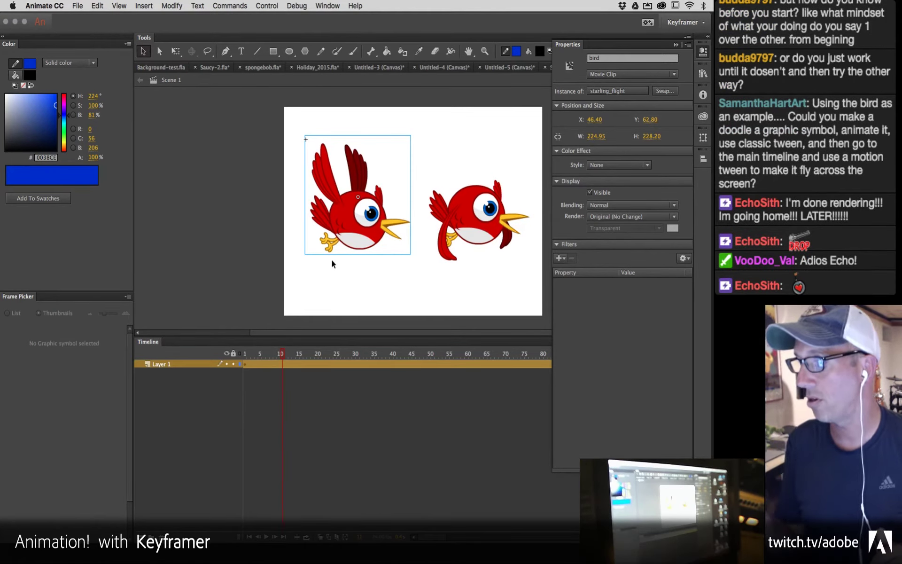
click(486, 229)
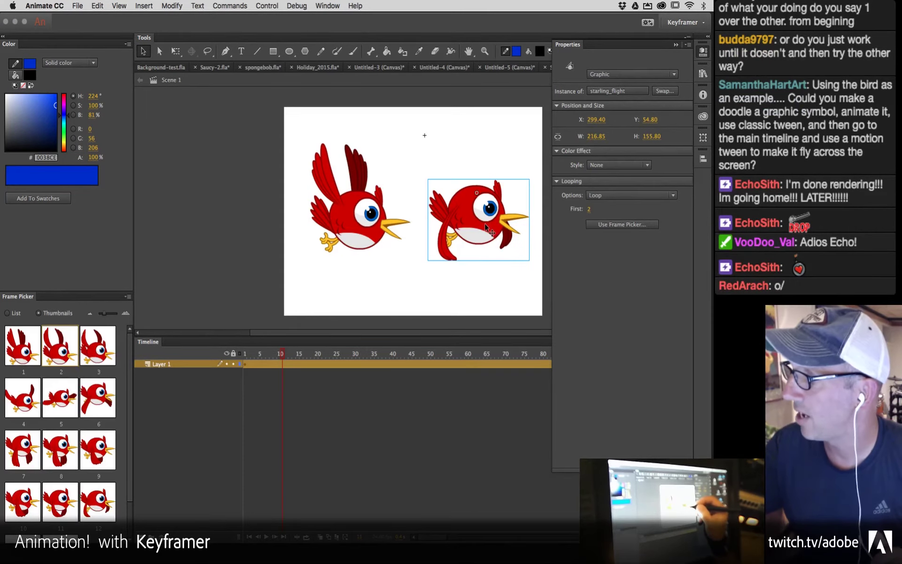
drag(282, 357, 354, 357)
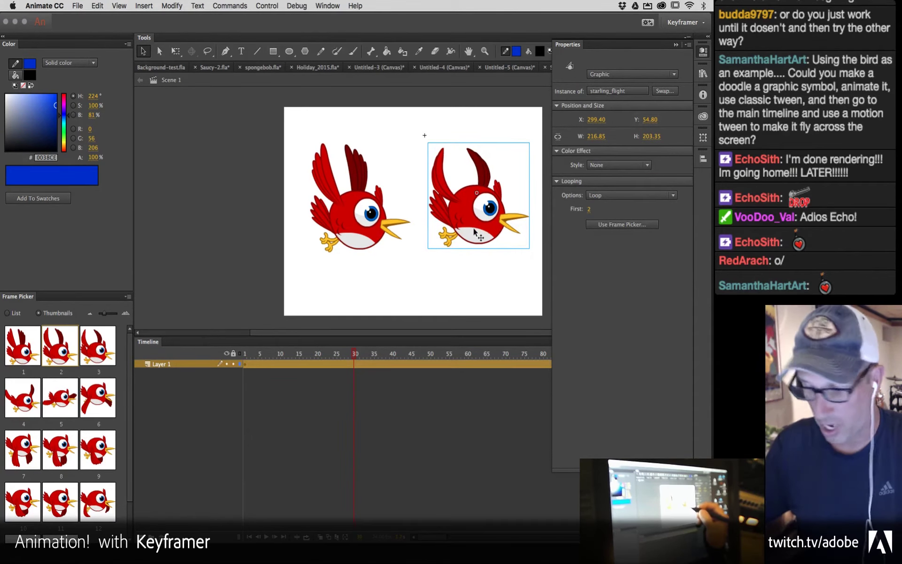
Step: Make seven copies of the graphic bird, scattered over and beyond the stage's lower right, and scrub the timeline to check their wing flapping
key(super+minus)
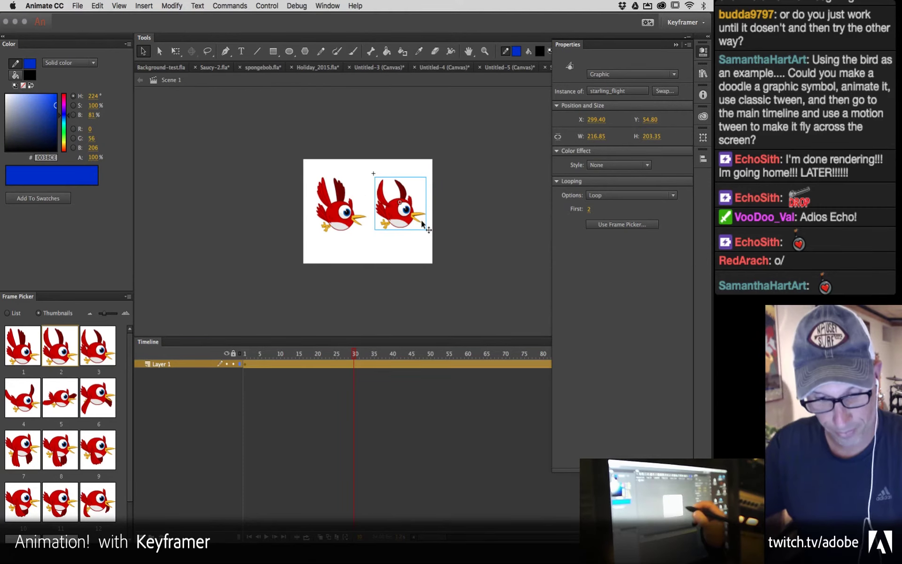
mouse_move(416, 188)
mouse_down()
mouse_move(380, 244)
mouse_move(402, 290)
mouse_move(469, 238)
mouse_move(477, 195)
mouse_move(482, 289)
mouse_move(475, 286)
mouse_move(492, 310)
mouse_up()
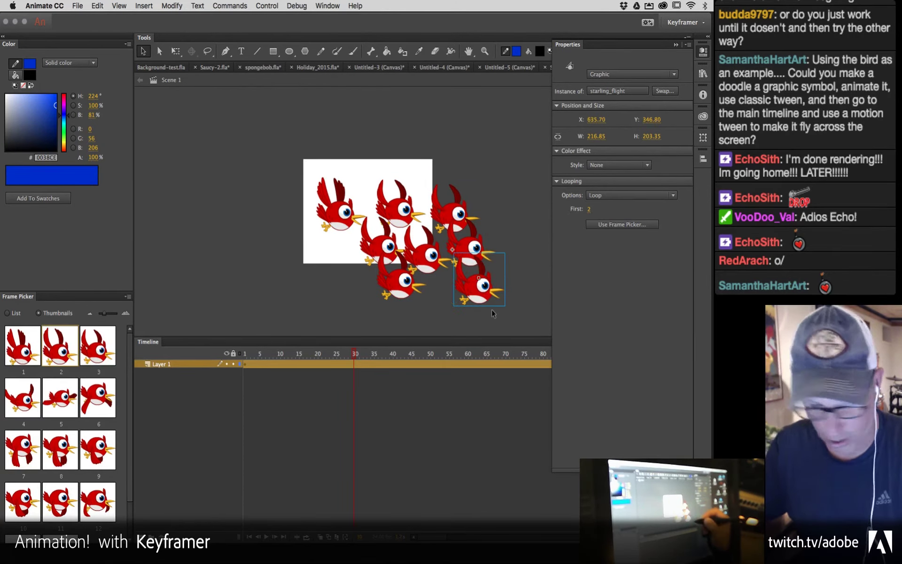
drag(286, 355, 236, 464)
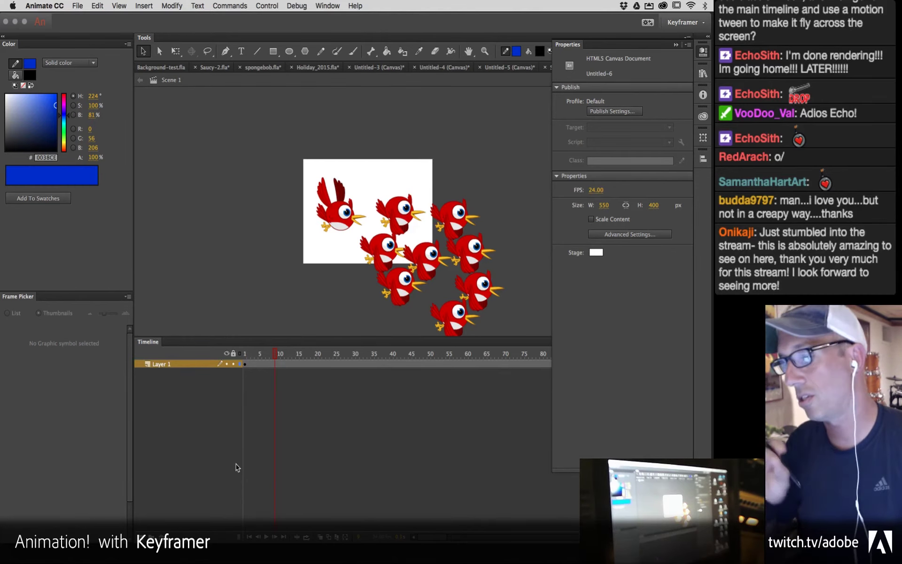
Step: Export the bird animation as the 550 x 400 video Untitled-6.mov in the Presentation folder, with conversion in Adobe Media Encoder enabled
drag(277, 357, 415, 360)
click(77, 6)
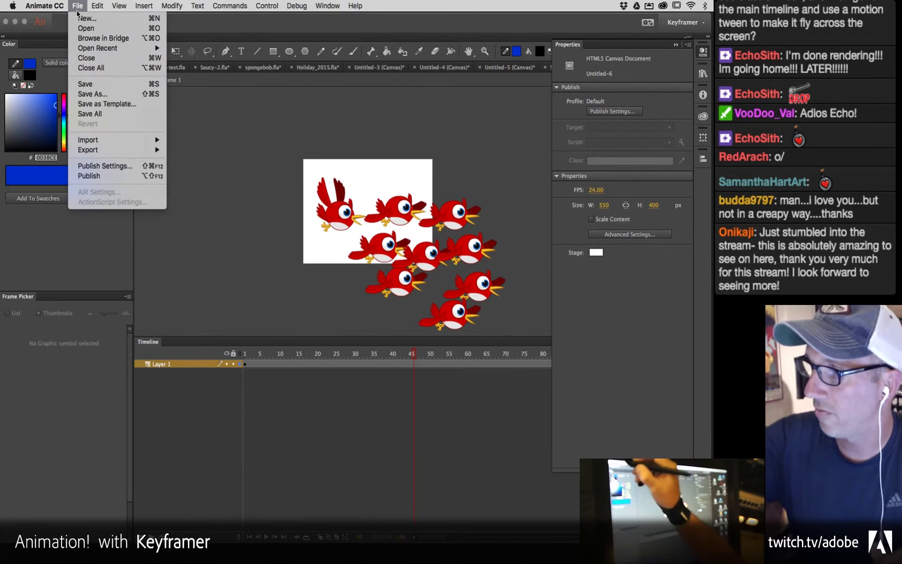
mouse_move(118, 150)
click(203, 170)
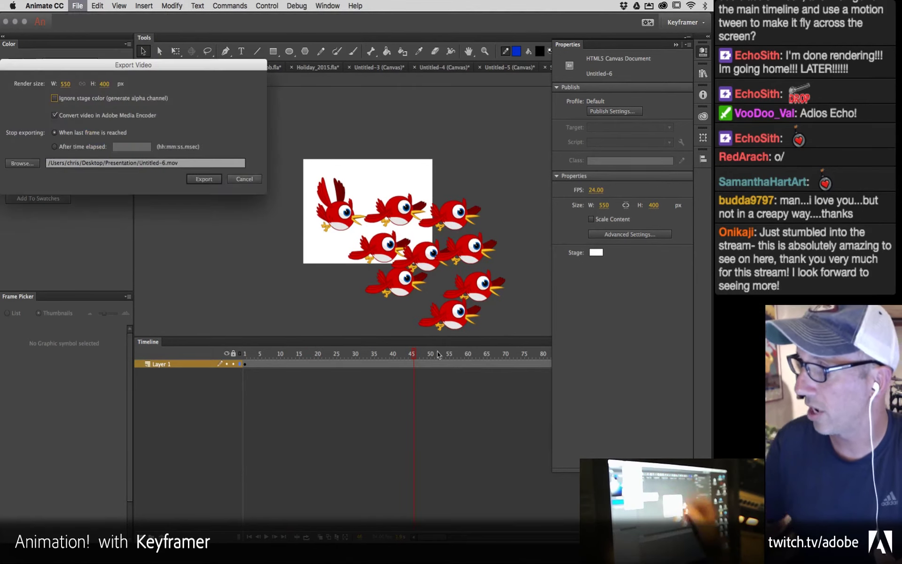
drag(234, 68, 420, 262)
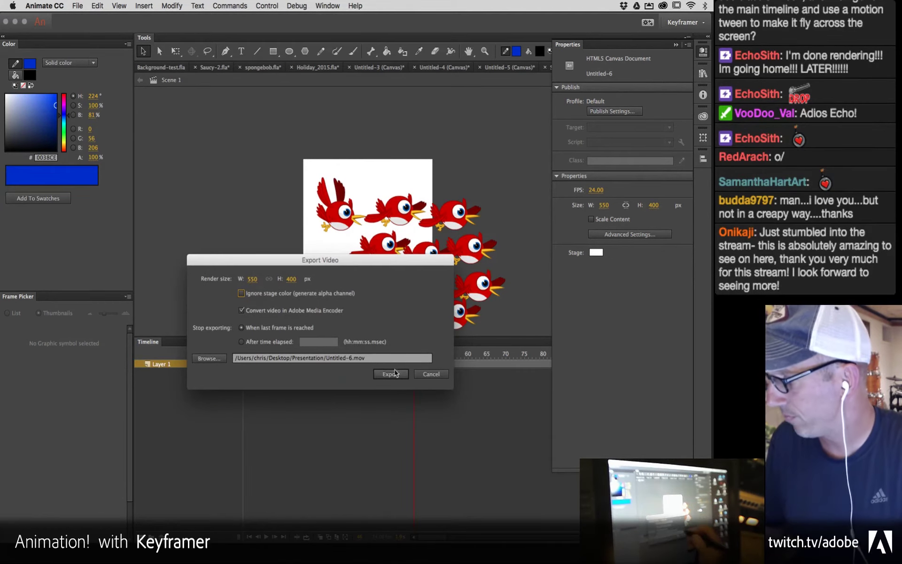
click(356, 362)
click(209, 358)
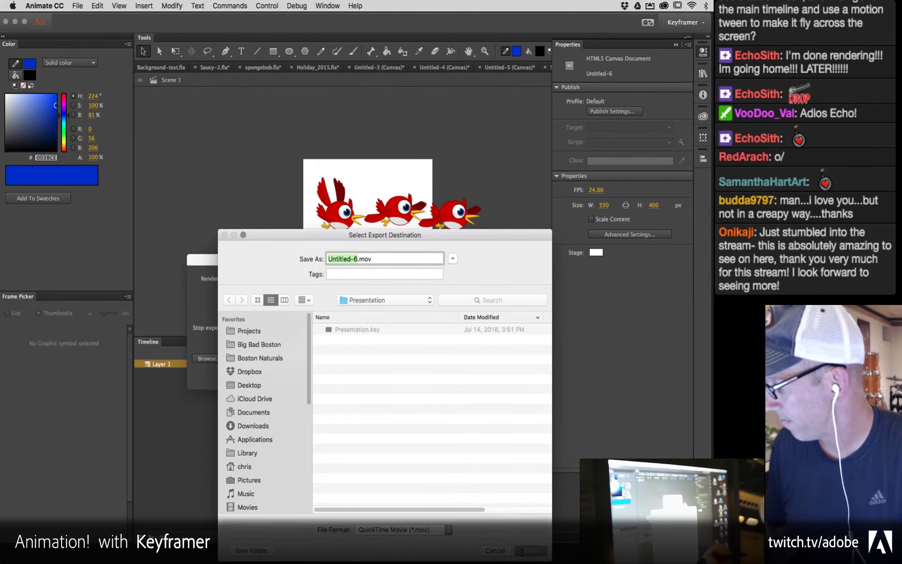
click(526, 549)
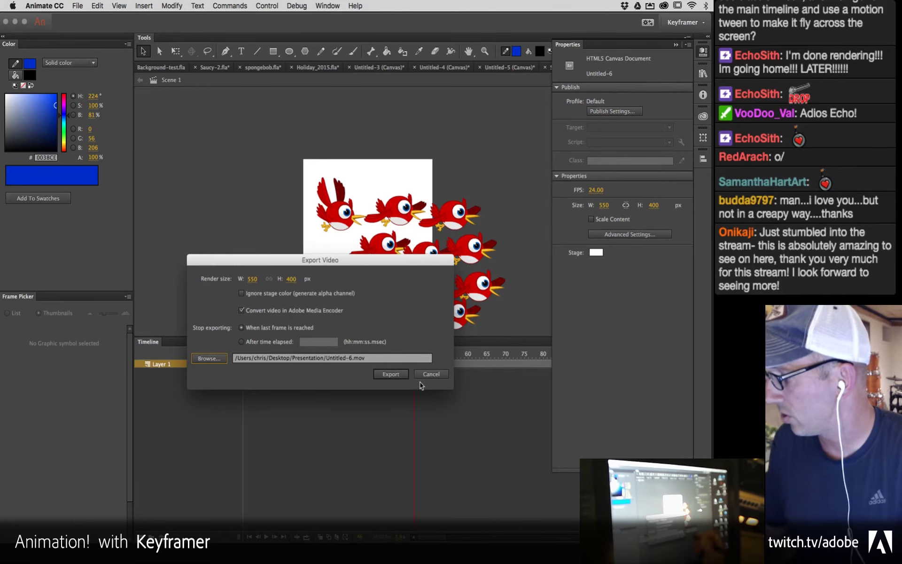
click(389, 374)
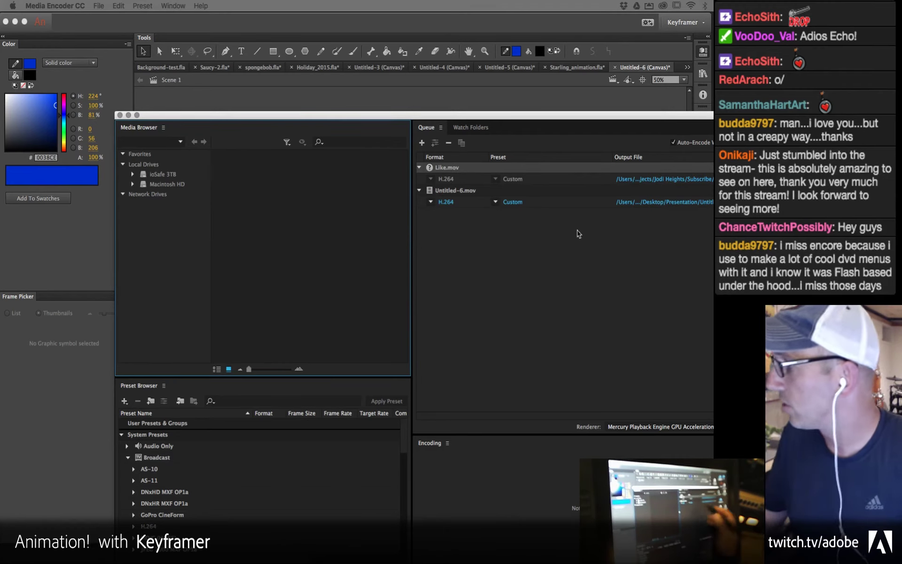
Step: Encode the queued Untitled-6.mov to H.264 in Media Encoder, then hide Media Encoder
click(603, 204)
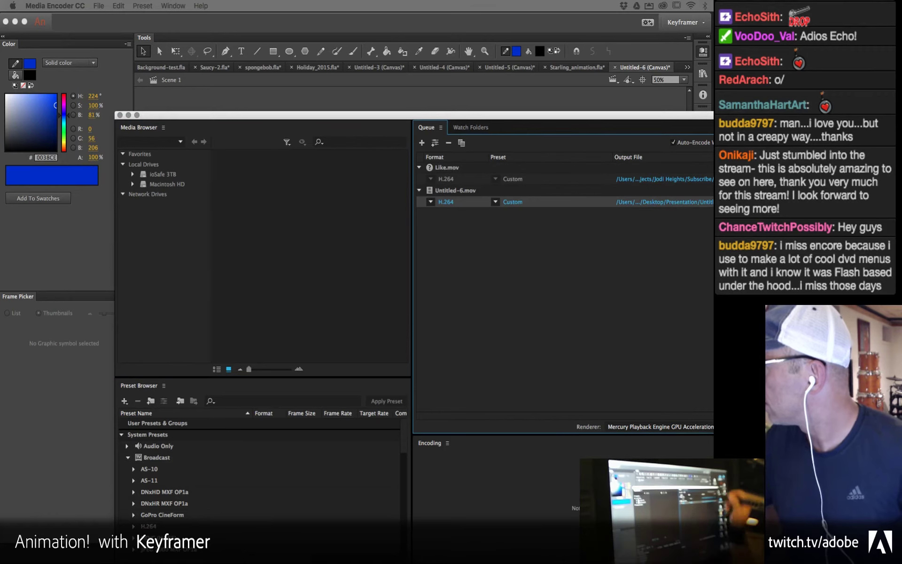
key(Return)
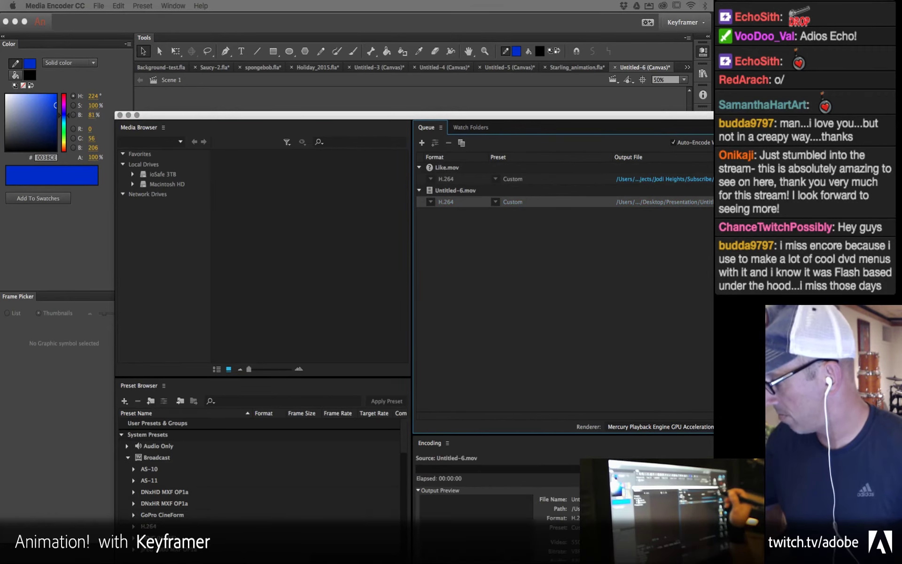
drag(413, 115, 409, 31)
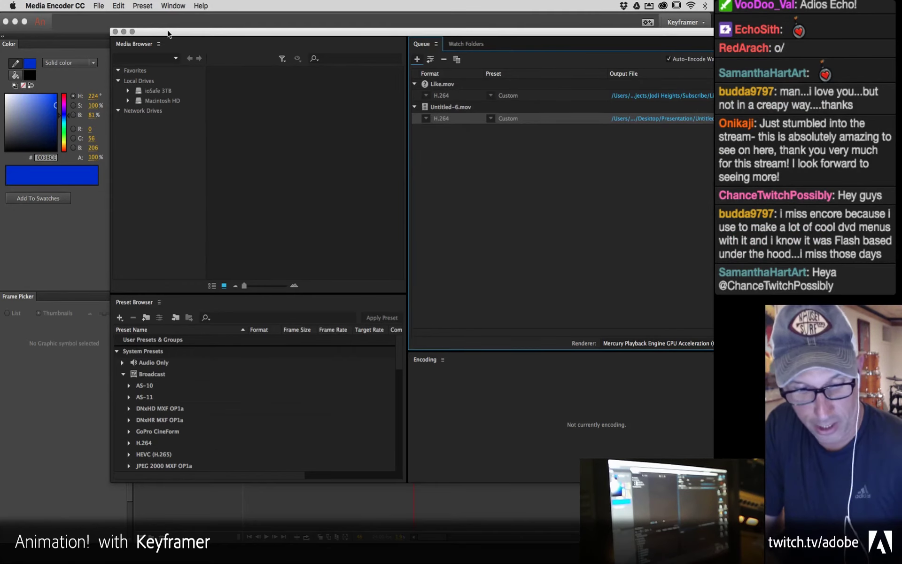
key(super+h)
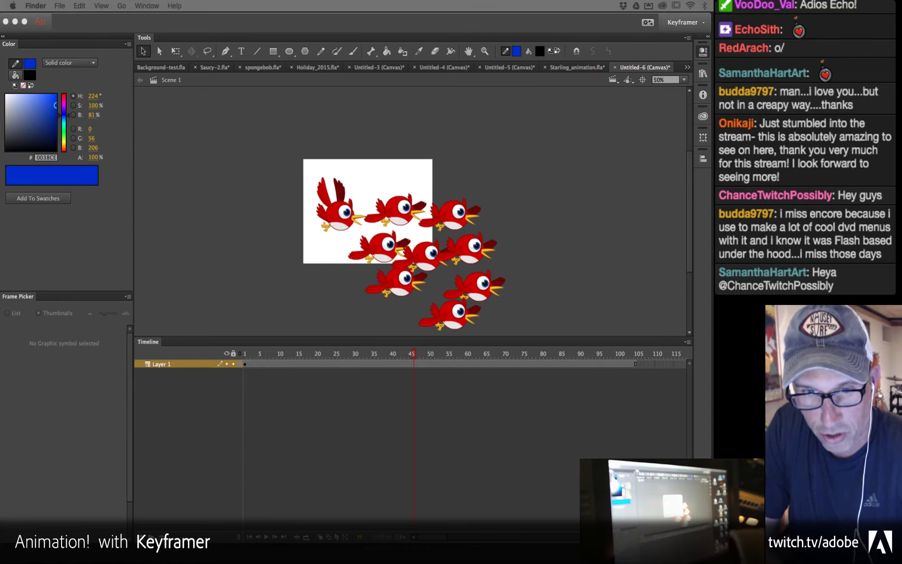
Step: Switch to the Presentation folder in Finder and preview the exported Untitled-6.mov
drag(1, 166, 283, 72)
click(291, 126)
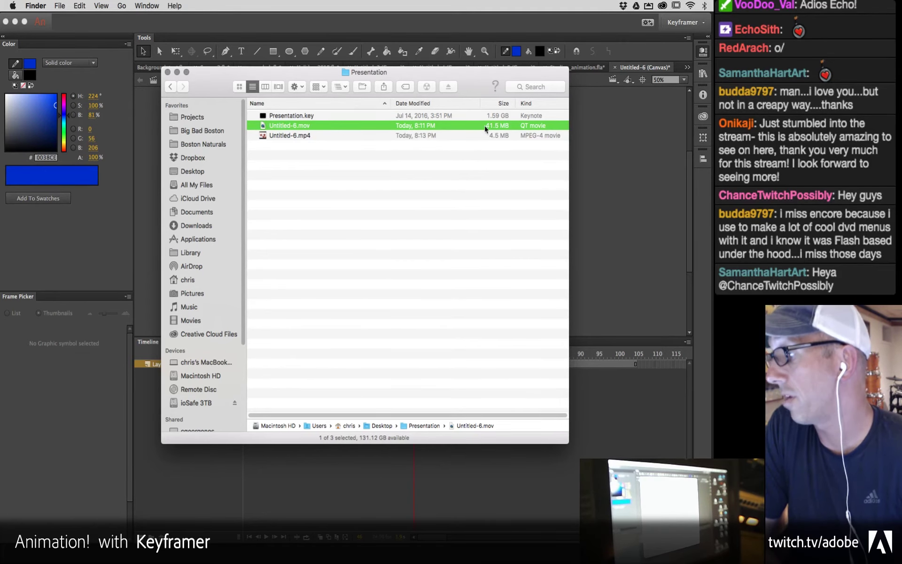
drag(474, 76, 373, 125)
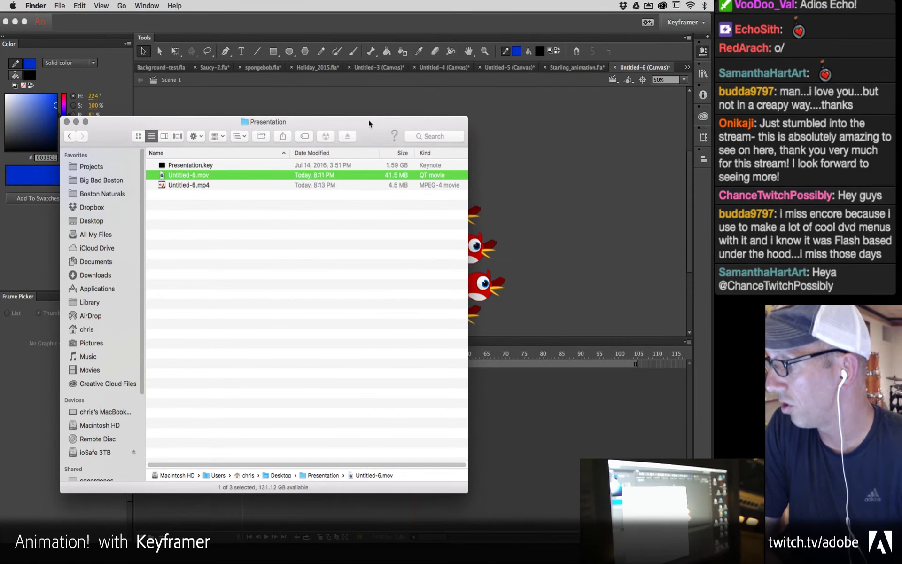
drag(368, 120, 402, 113)
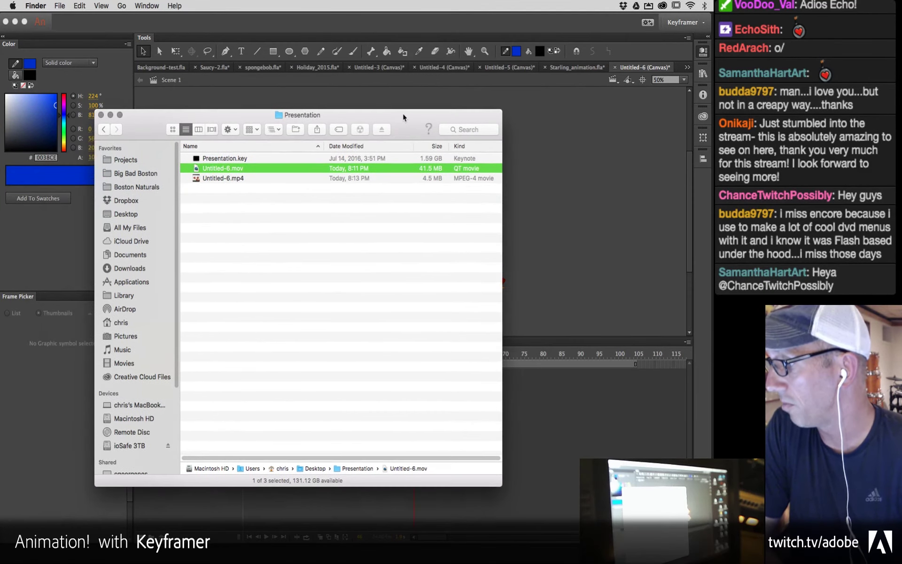
key(space)
key(space)
Step: Preview Untitled-6.mp4 at a larger size, replay it from the start, and close the Presentation folder
click(211, 179)
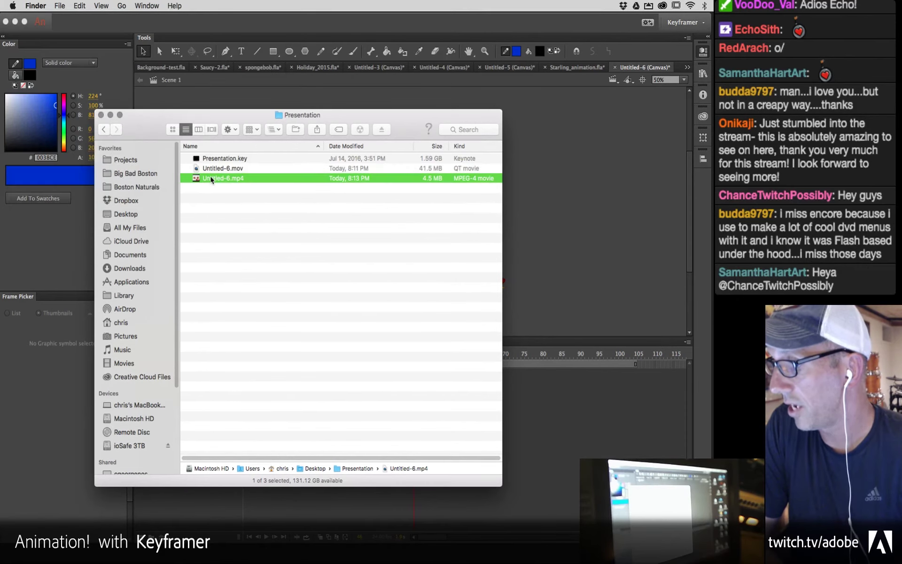
key(space)
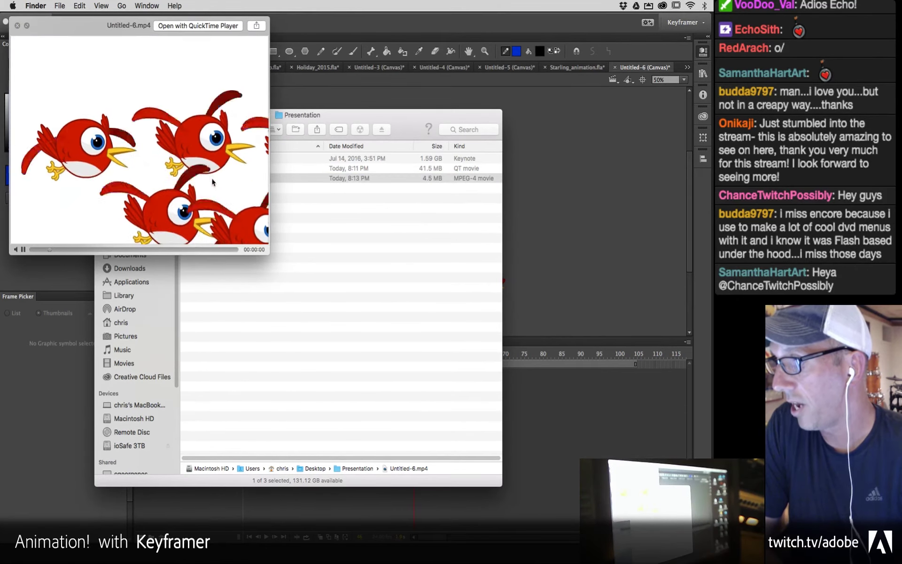
drag(269, 253, 397, 344)
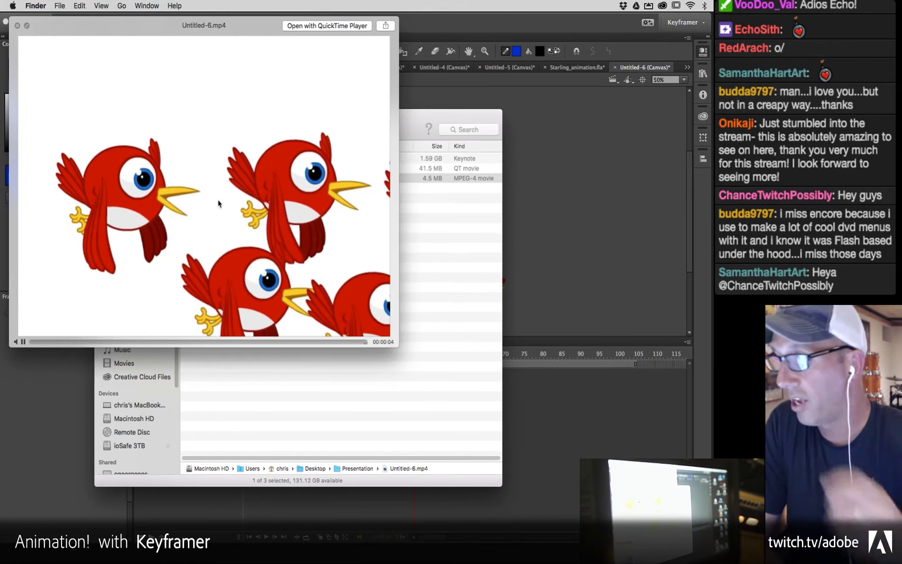
click(32, 341)
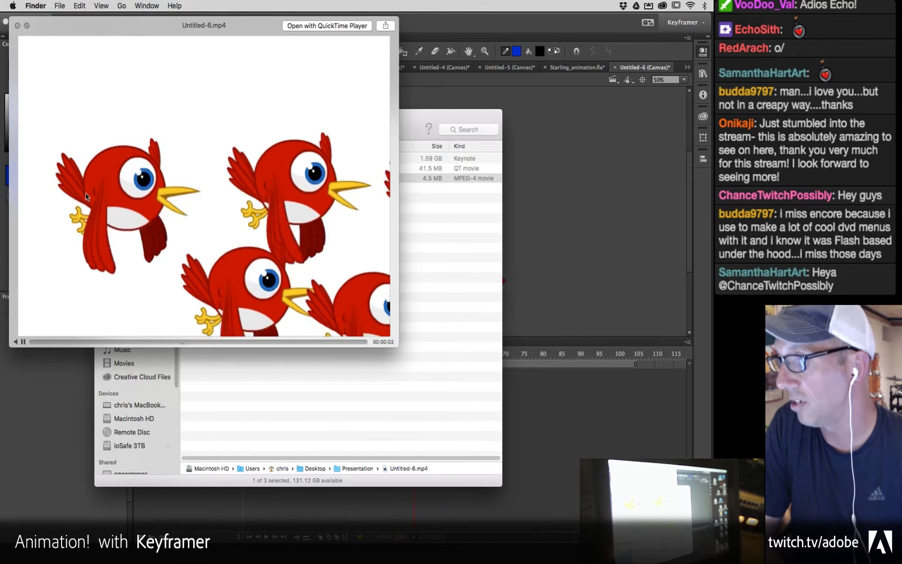
key(space)
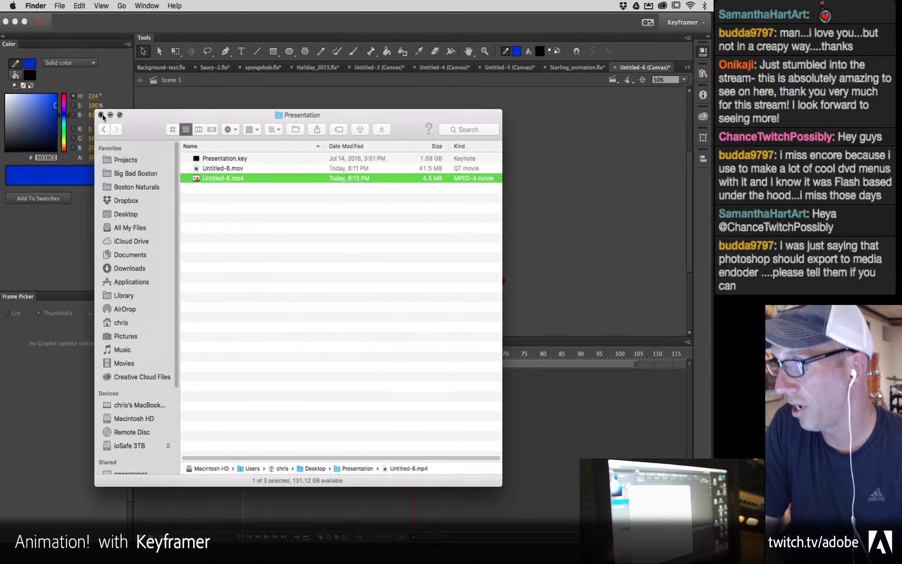
click(101, 114)
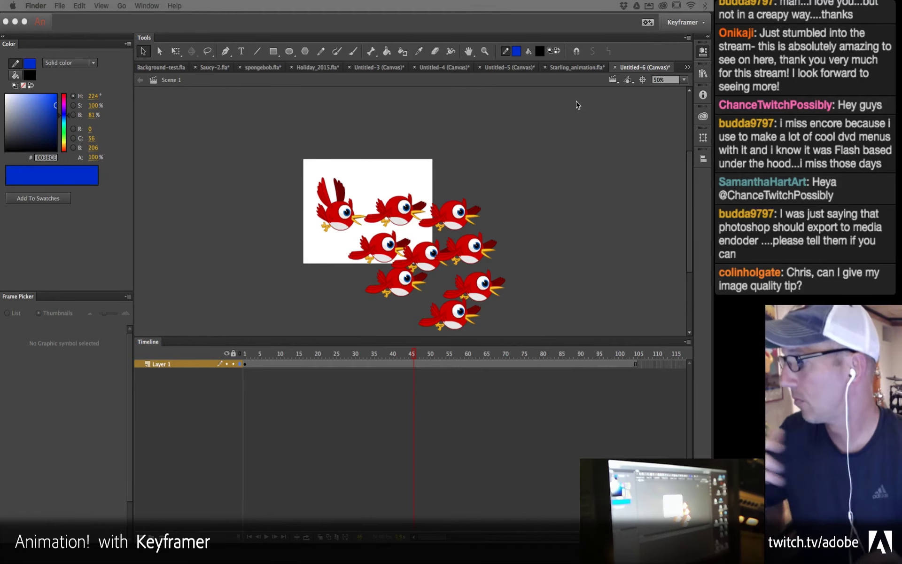
Step: Close Untitled-6, Starling_animation.fla, Untitled-5 and Holiday_2015.fla in Animate without saving their changes
click(591, 130)
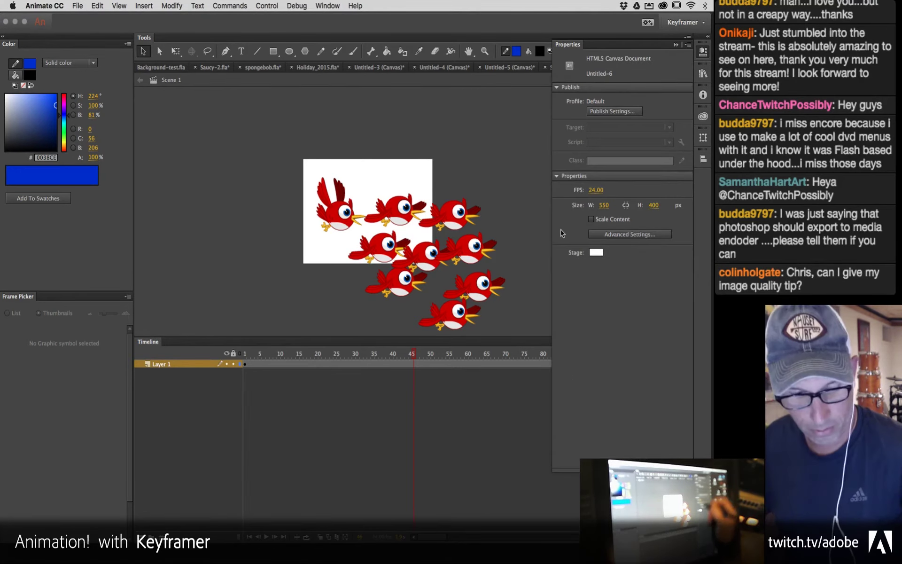
key(super+w)
click(358, 298)
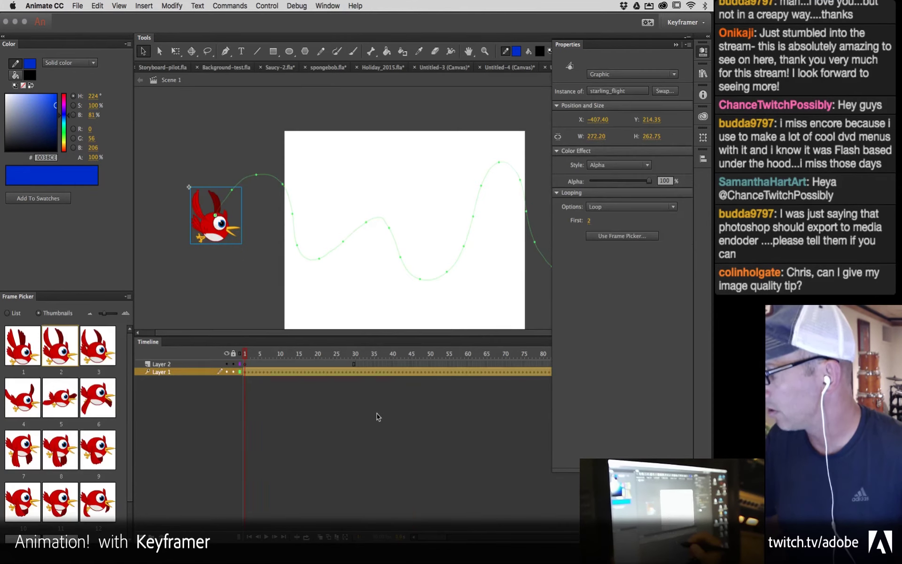
key(super+w)
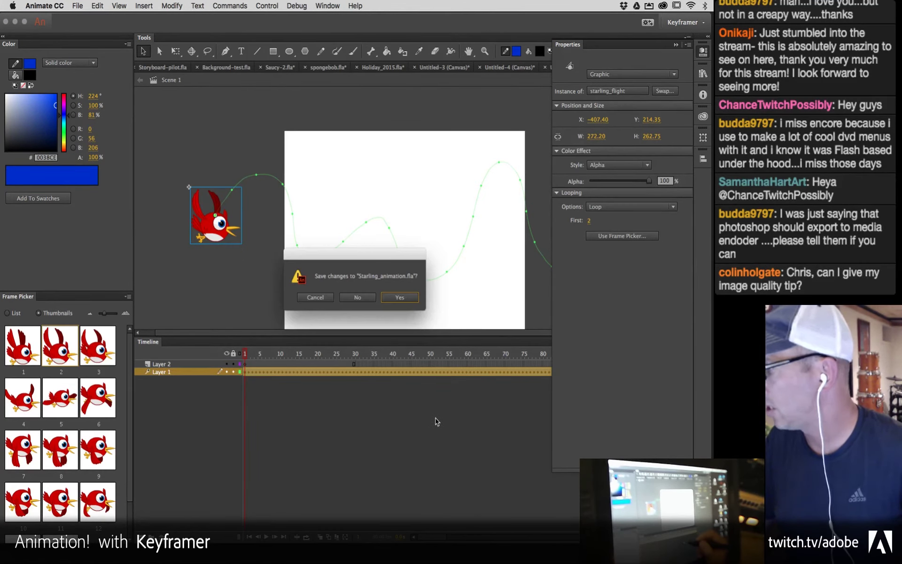
click(358, 298)
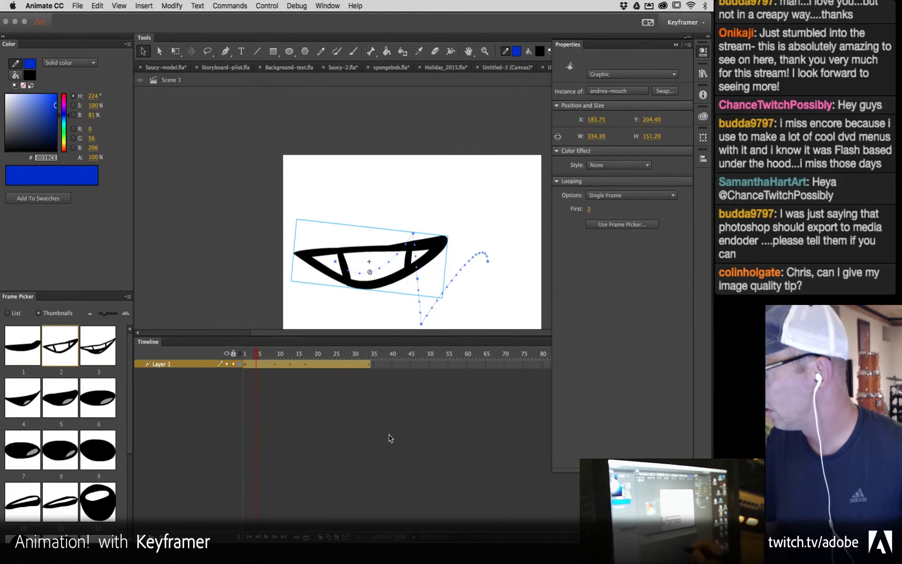
key(super+w)
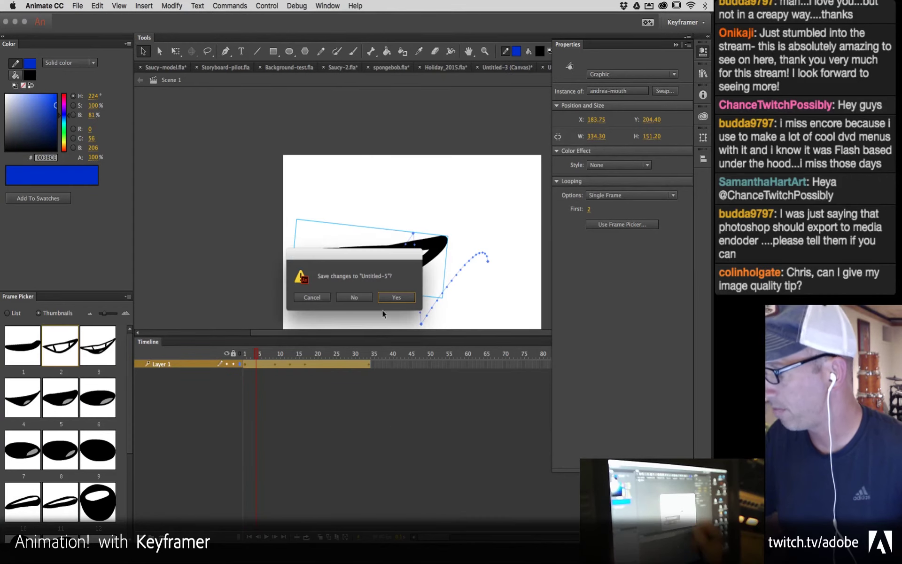
click(354, 297)
key(super+w)
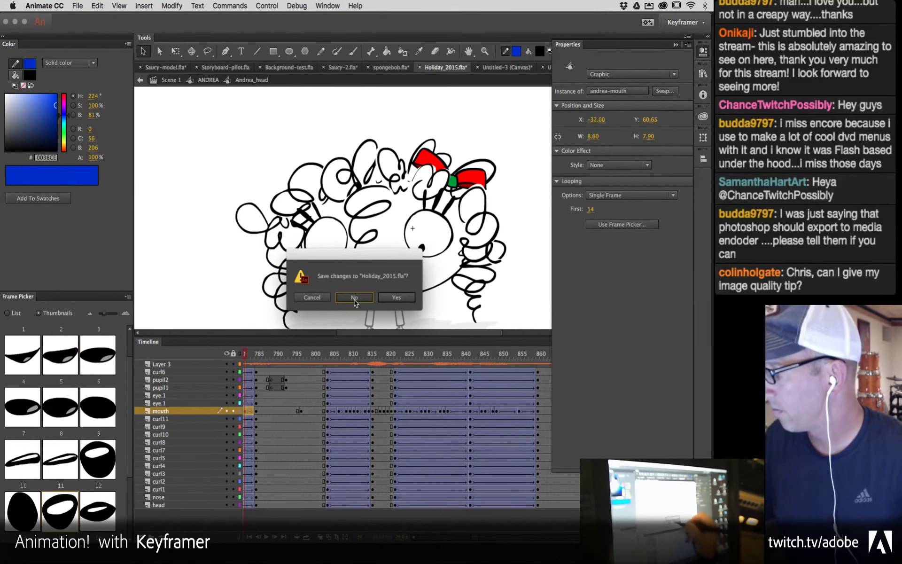
click(353, 298)
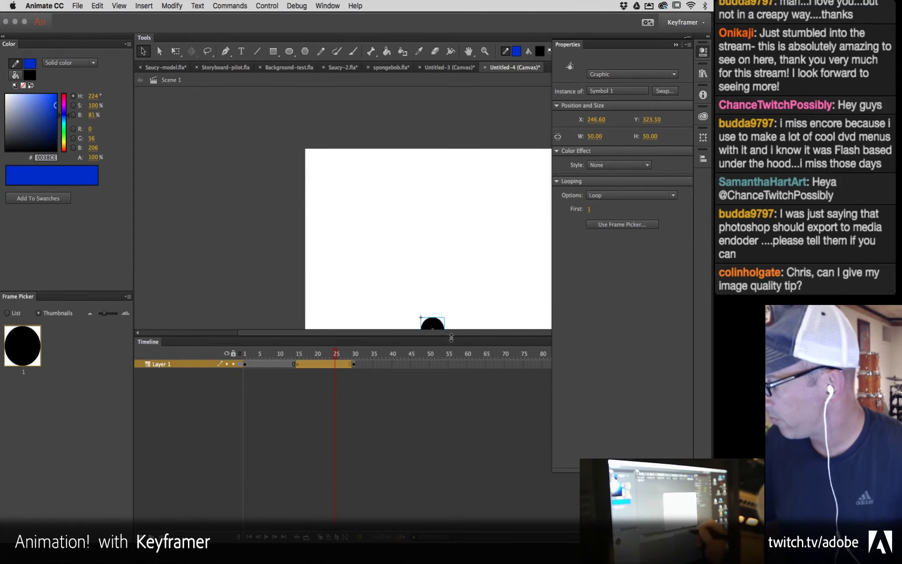
Step: Enlarge the stage area in Untitled-4, apply classic tweens across both spans of the black ball's layer, and play the bounce
drag(451, 336, 451, 431)
drag(494, 290, 384, 295)
drag(275, 460, 324, 457)
right_click(316, 460)
click(338, 306)
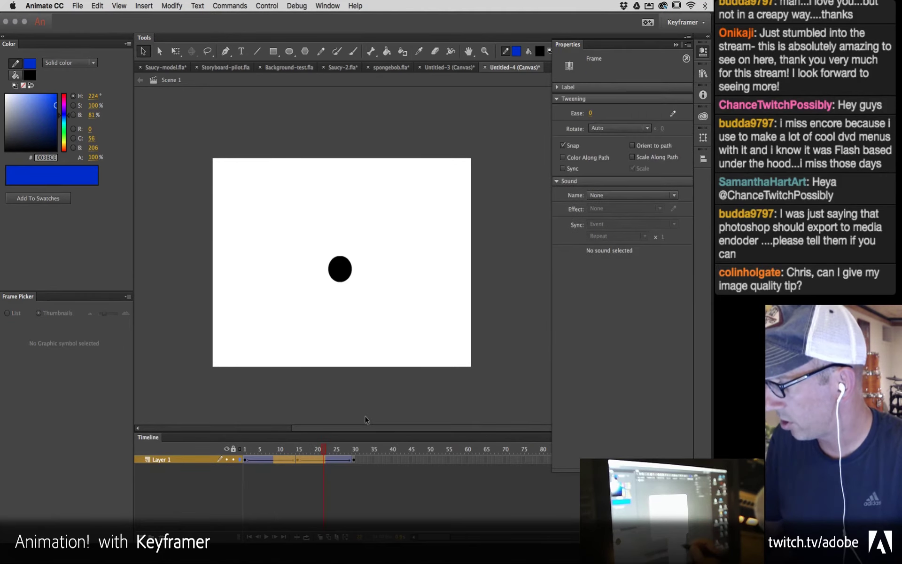
key(Return)
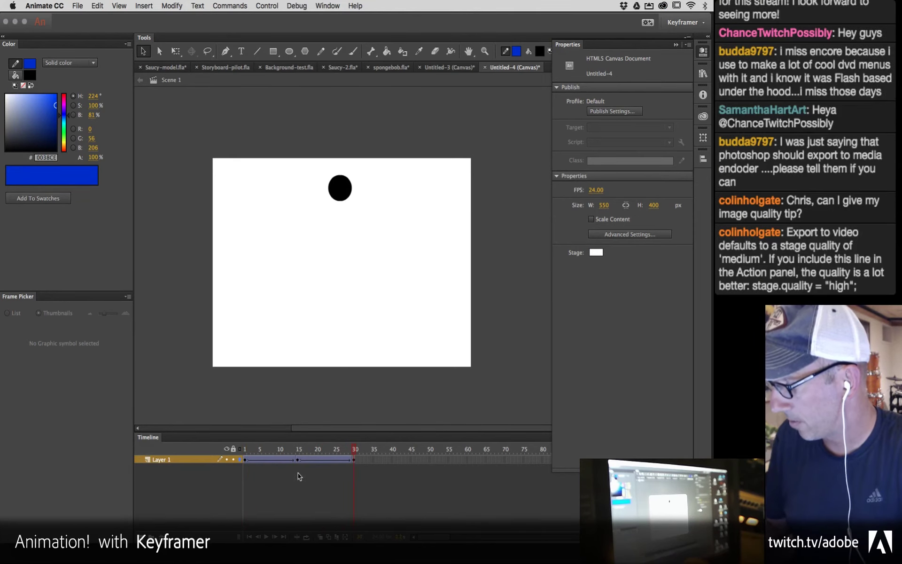
Step: Give the ball's first classic tween a negative ease and its second an ease of 100 out, then play the bounce
click(283, 461)
drag(591, 113, 350, 210)
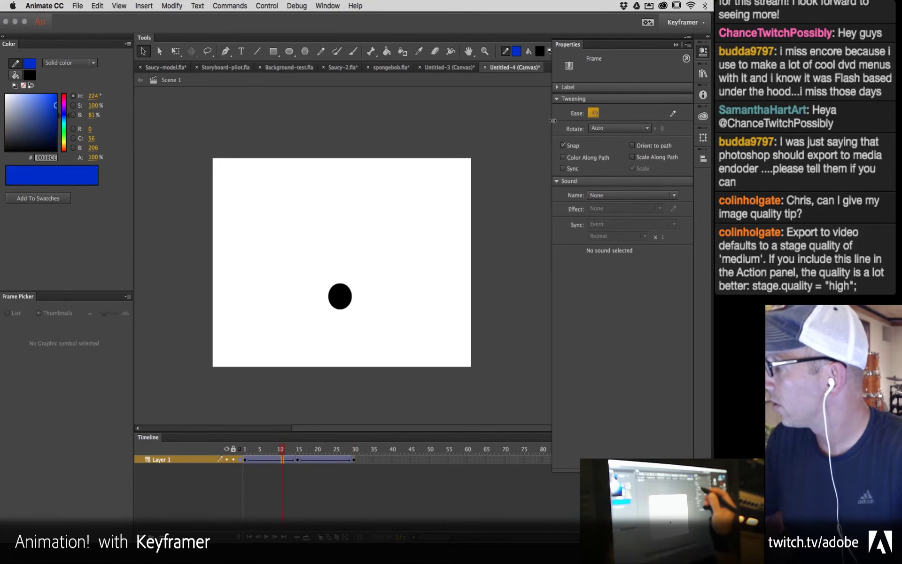
key(Return)
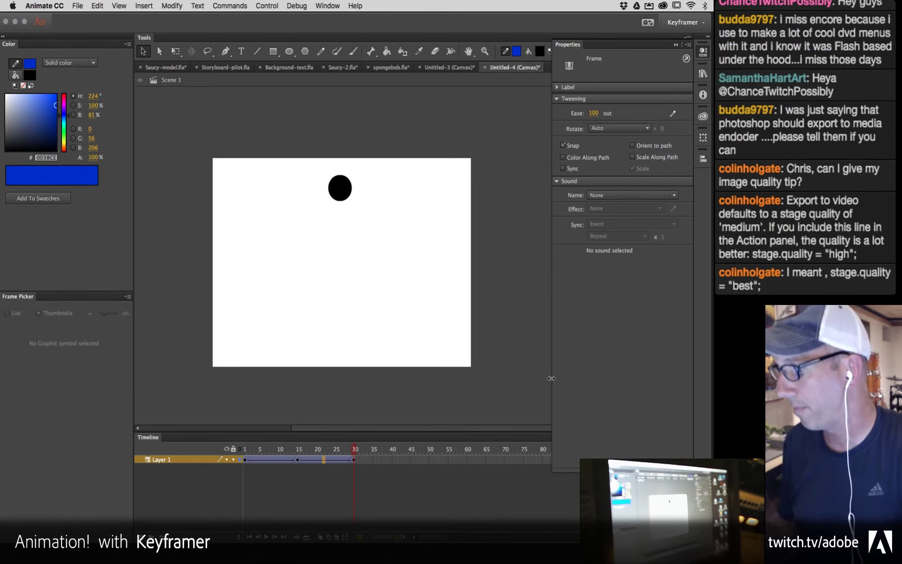
Step: Copy frames 1 to 30 of the ball animation on Layer 1
drag(248, 462, 354, 466)
click(354, 466)
right_click(321, 462)
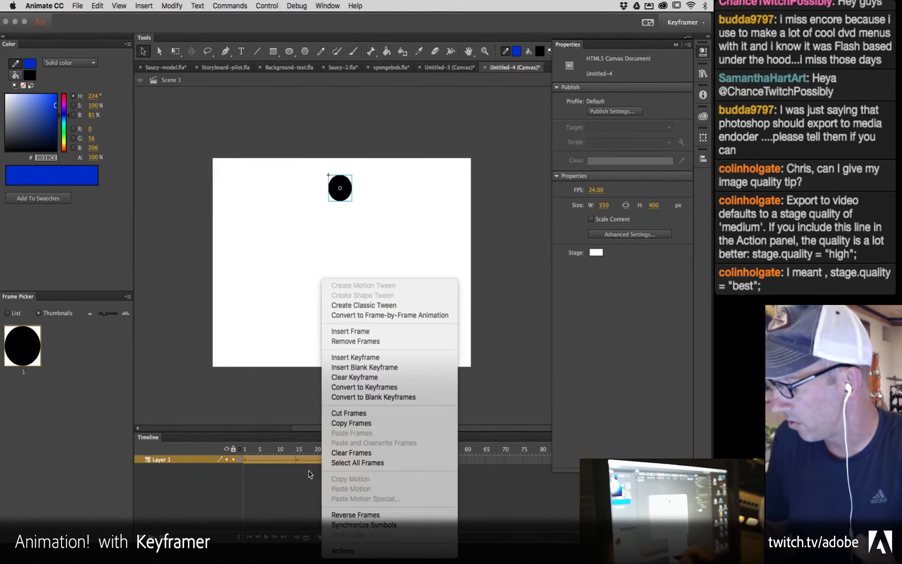
click(376, 425)
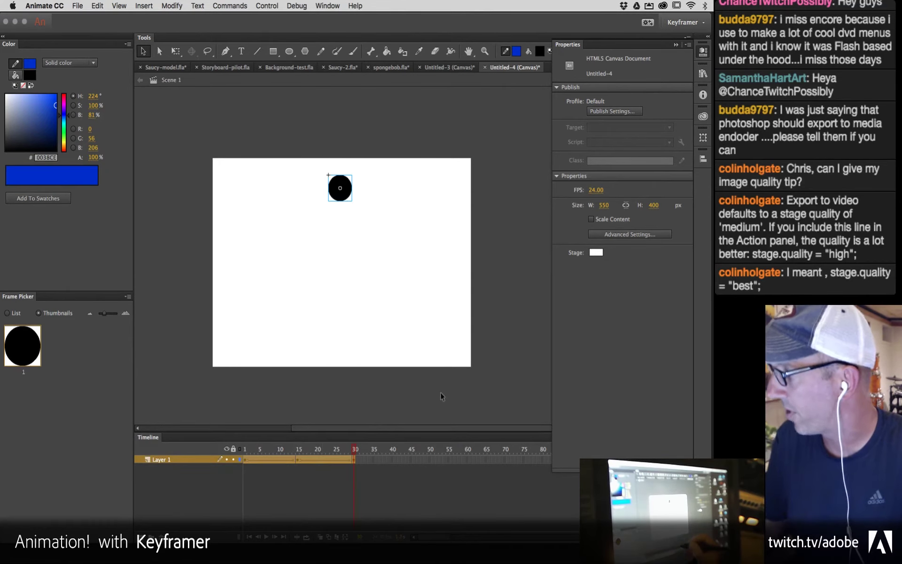
Step: Create a new Graphic symbol named bouncing ball in the library
click(704, 74)
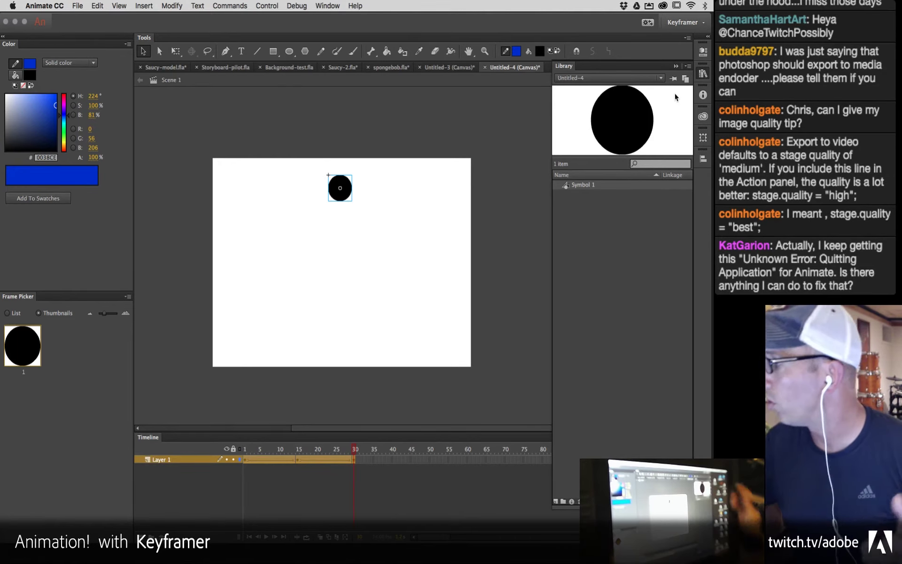
click(687, 69)
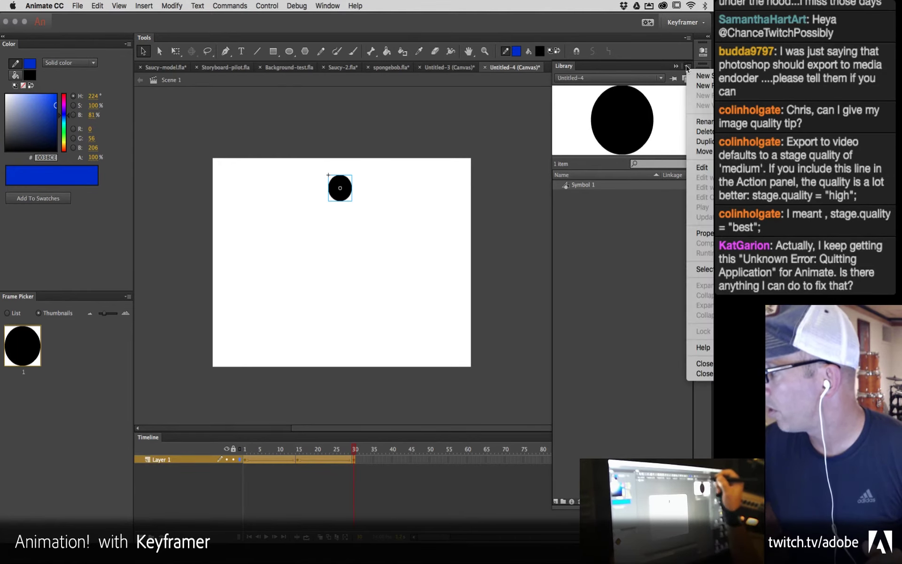
click(705, 80)
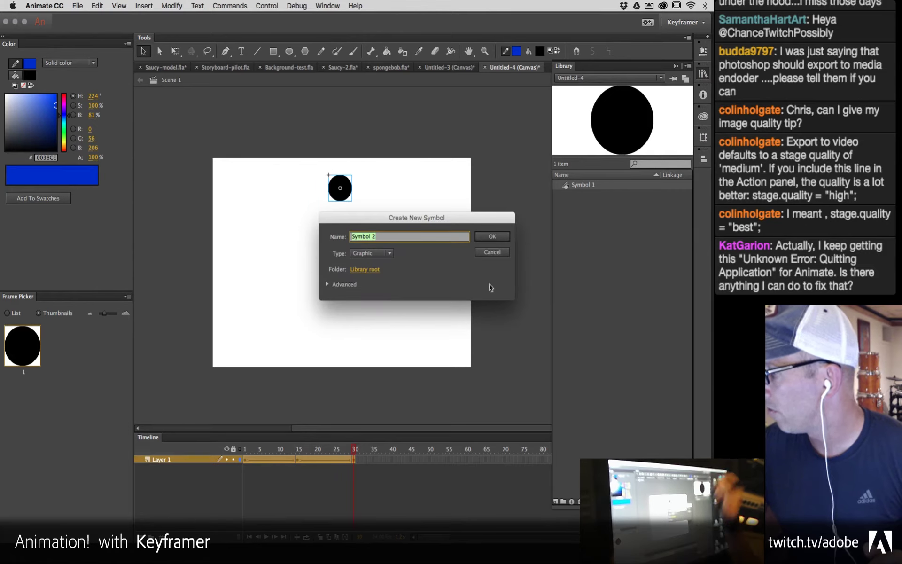
text(boun)
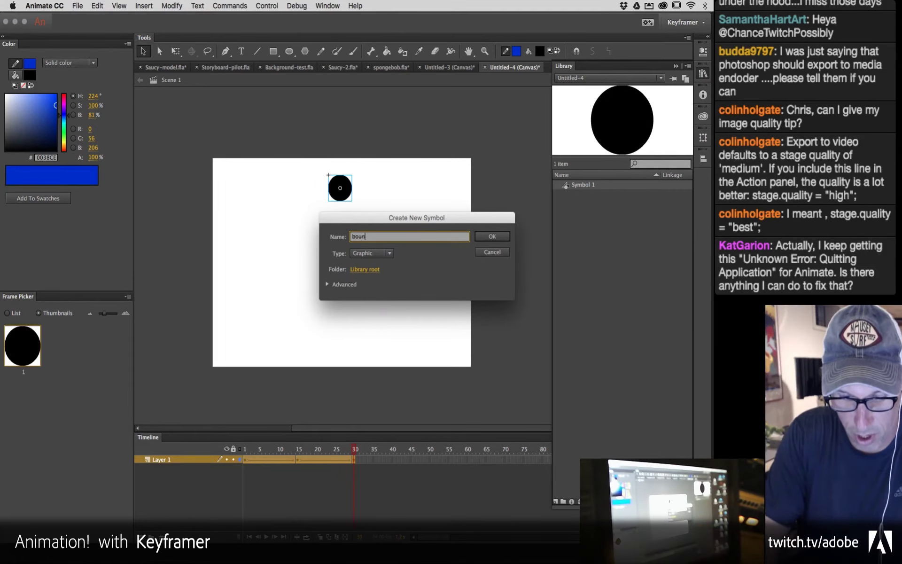
text(cing ball)
key(Return)
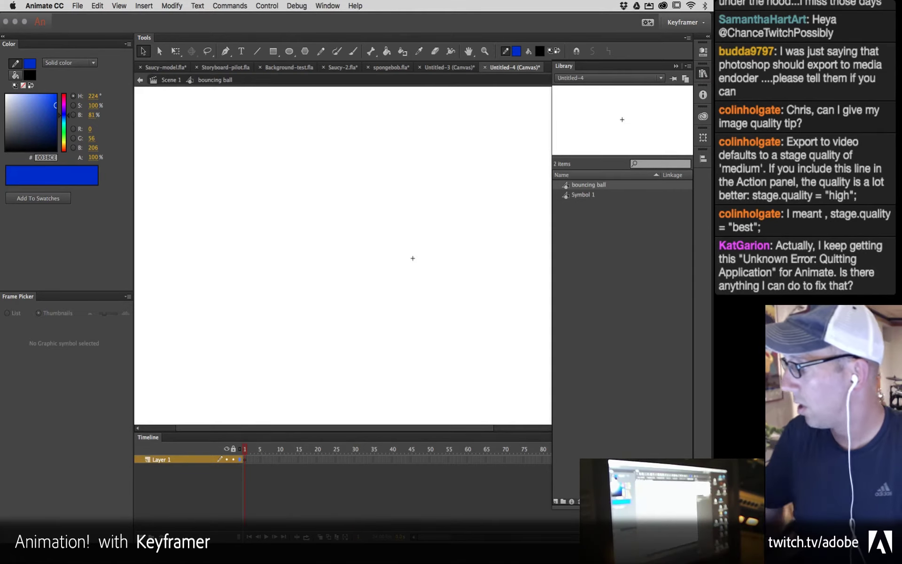
Step: Open Symbol 1 from the library and rename it Ball
double_click(569, 195)
double_click(585, 194)
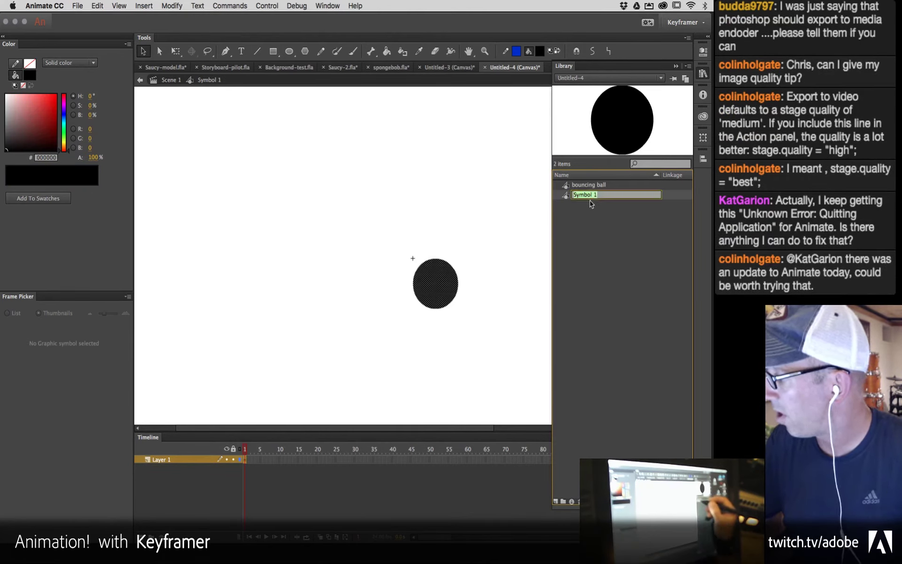
text(Ball)
key(Return)
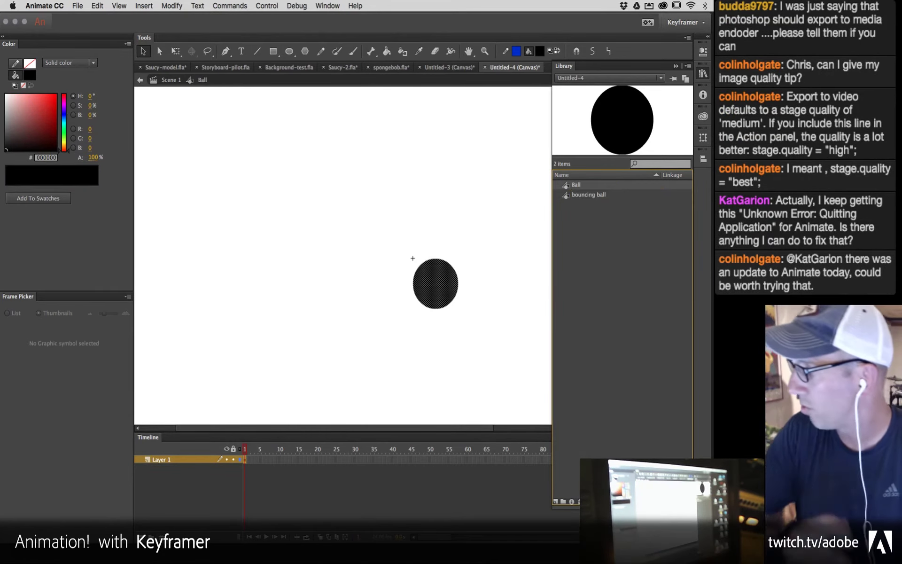
Step: Paste the copied bounce frames into frame 1 of the bouncing ball symbol's timeline and play the animation
click(571, 201)
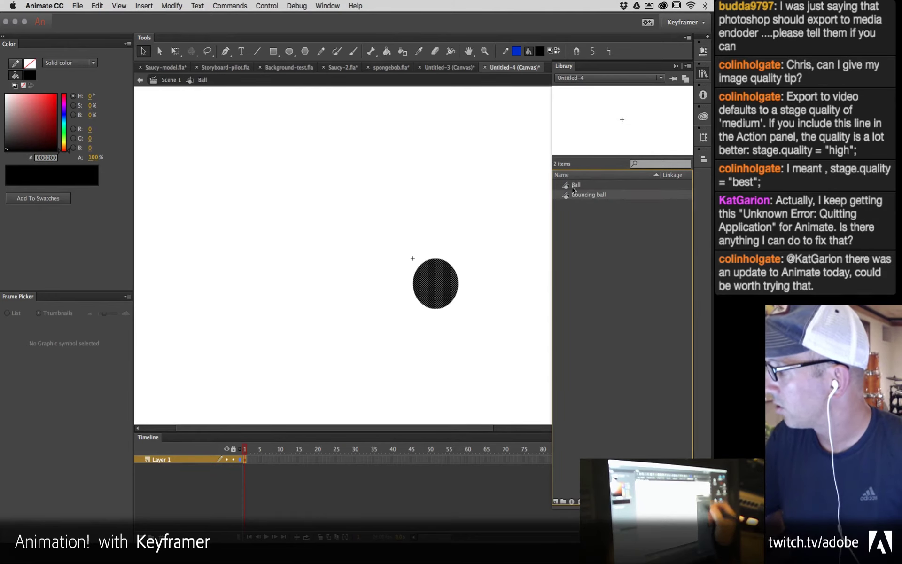
double_click(566, 196)
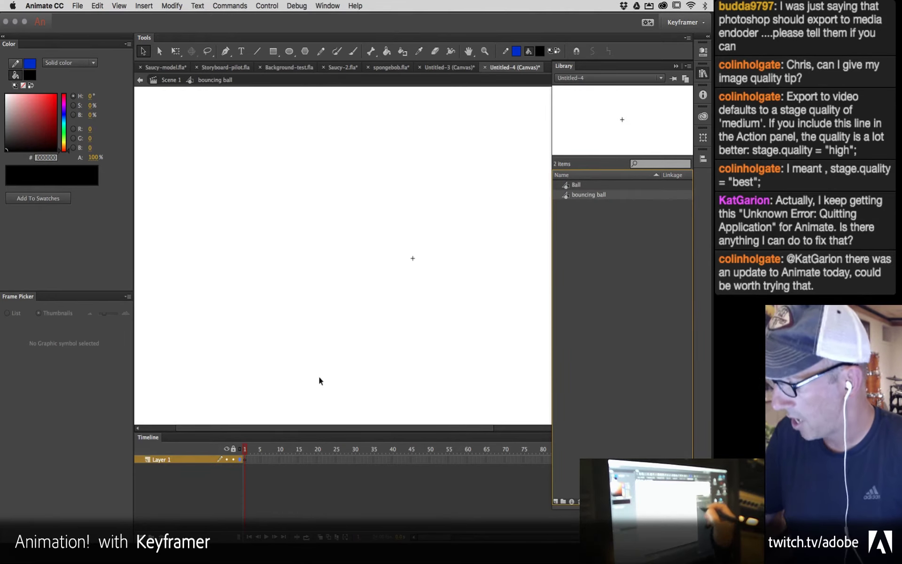
right_click(245, 460)
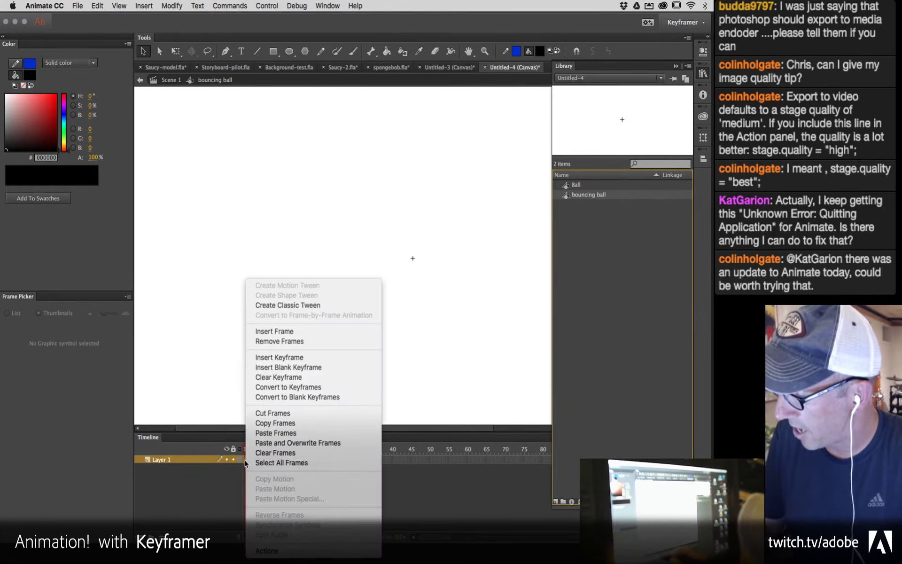
click(299, 431)
key(Return)
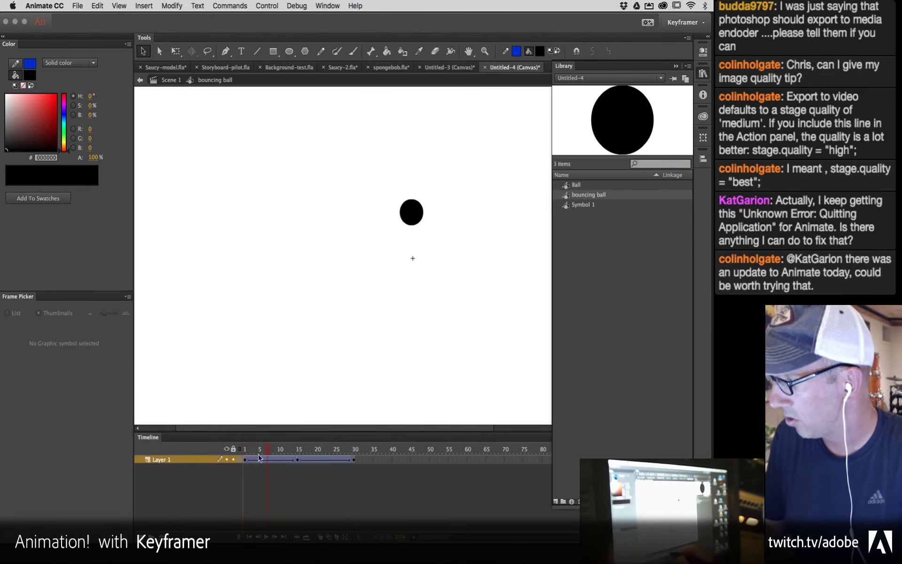
key(Return)
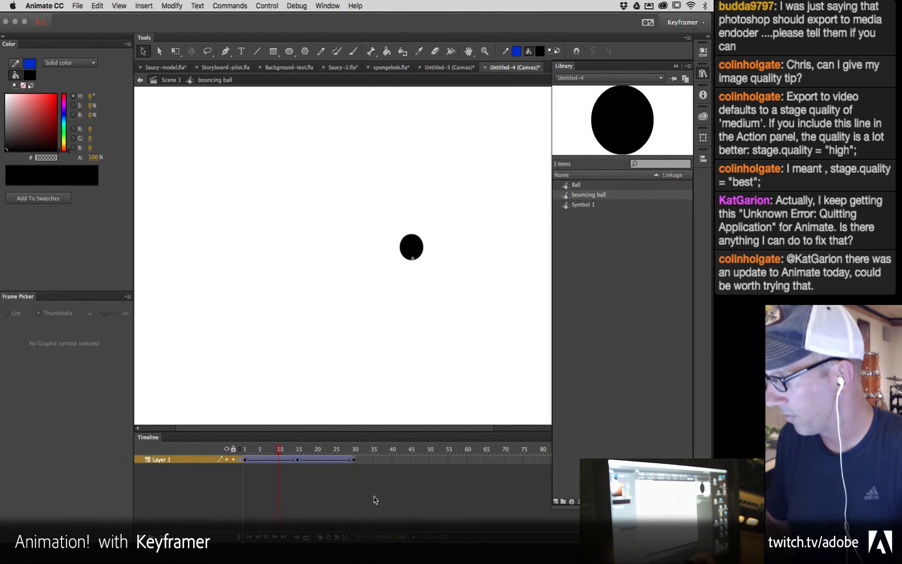
key(Return)
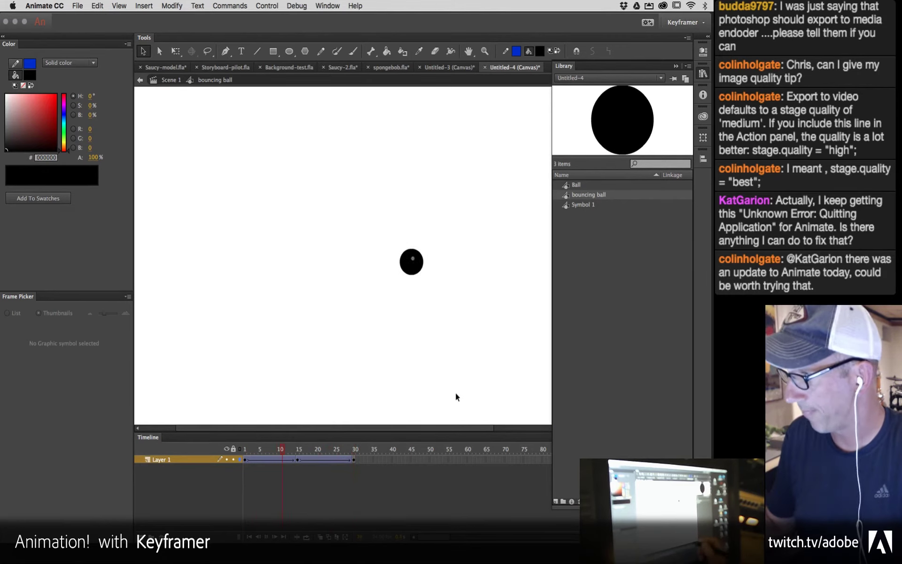
Step: Return to Scene 1, add a layer above Layer 1, and place a bouncing ball instance on it near the top of the stage
double_click(177, 264)
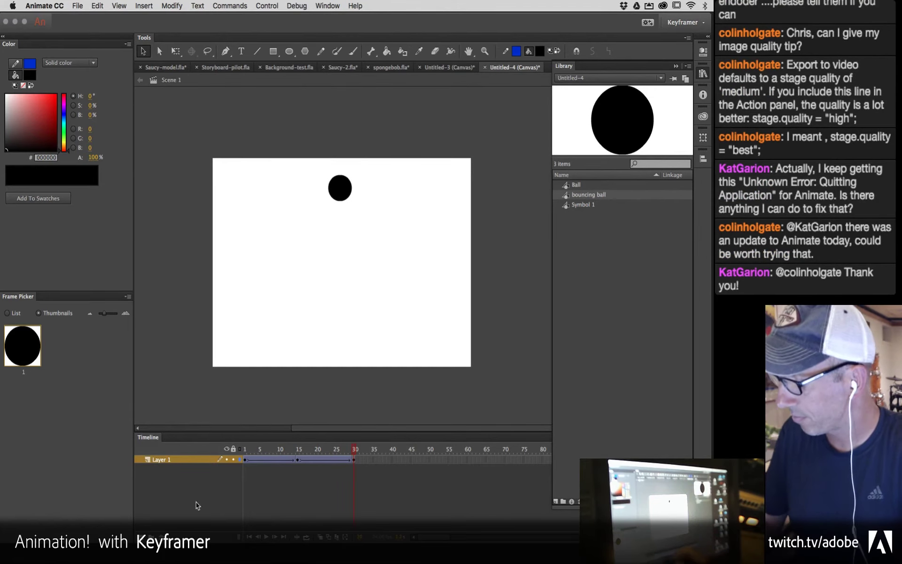
click(139, 537)
click(568, 196)
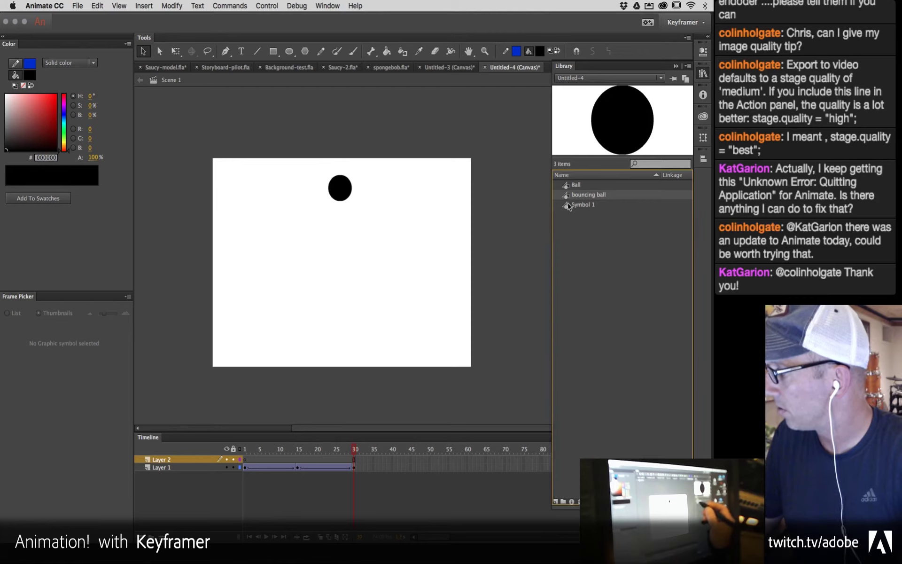
drag(564, 197, 393, 301)
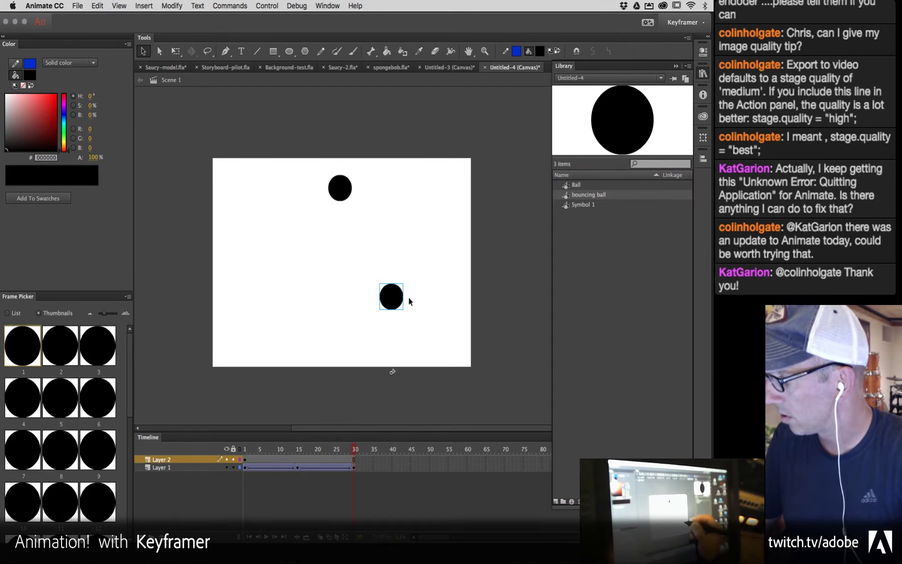
drag(326, 450, 245, 452)
drag(401, 308, 309, 180)
mouse_move(254, 458)
mouse_down()
mouse_move(344, 461)
mouse_move(241, 463)
mouse_up()
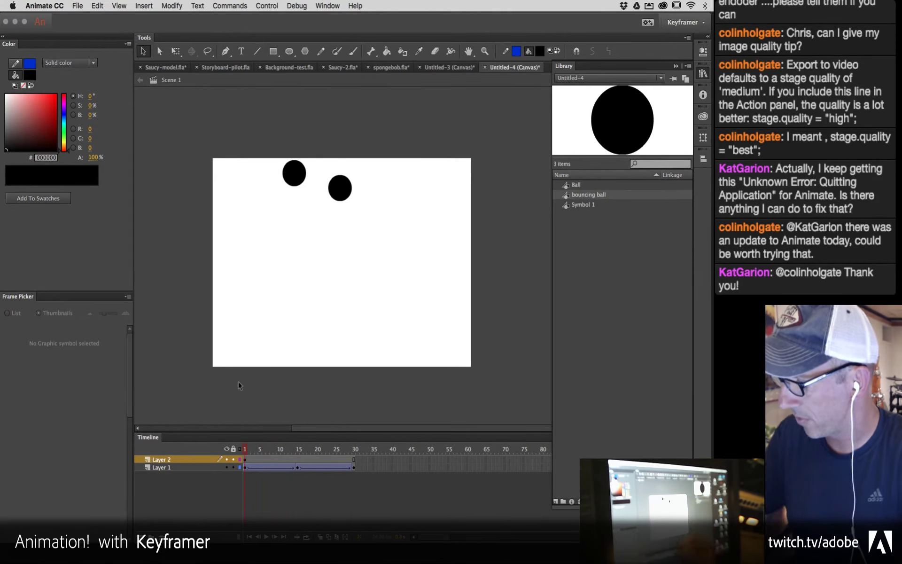
Step: Delete Layer 1, move the bouncing ball instance just right of the stage's upper centre, and preview frames 1 to 30
click(197, 468)
click(174, 535)
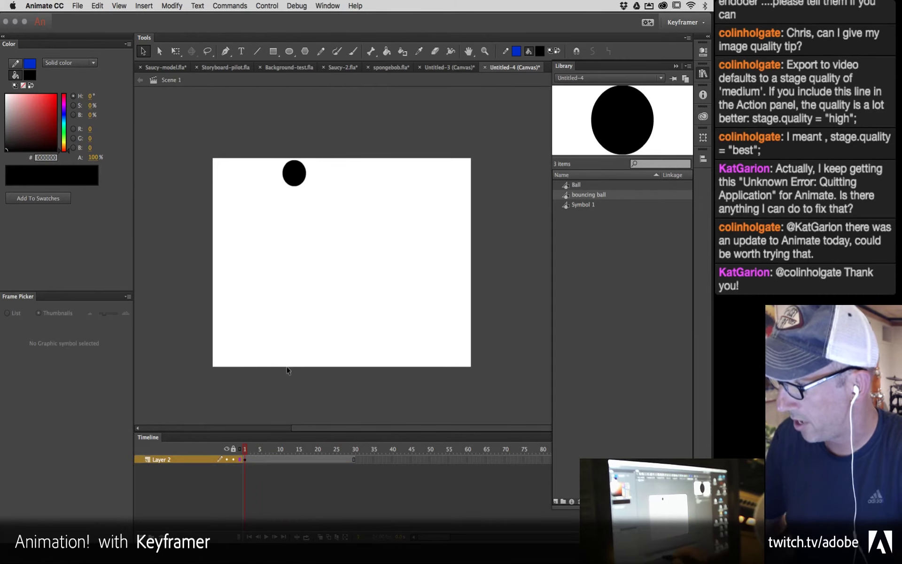
drag(305, 183, 371, 195)
drag(261, 452, 369, 485)
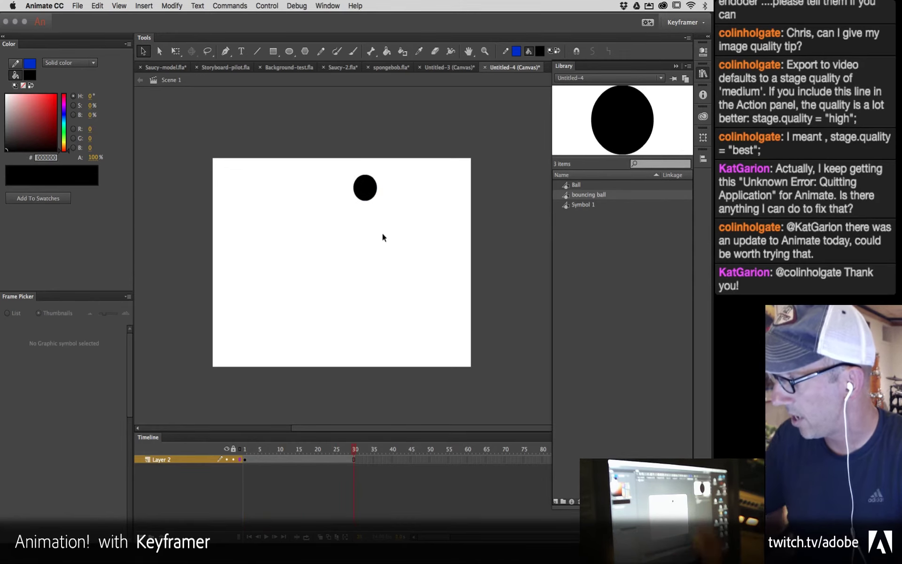
Step: Inspect the nested tween frames inside the bouncing ball instance, and return to Scene 1
double_click(369, 190)
drag(334, 450, 260, 493)
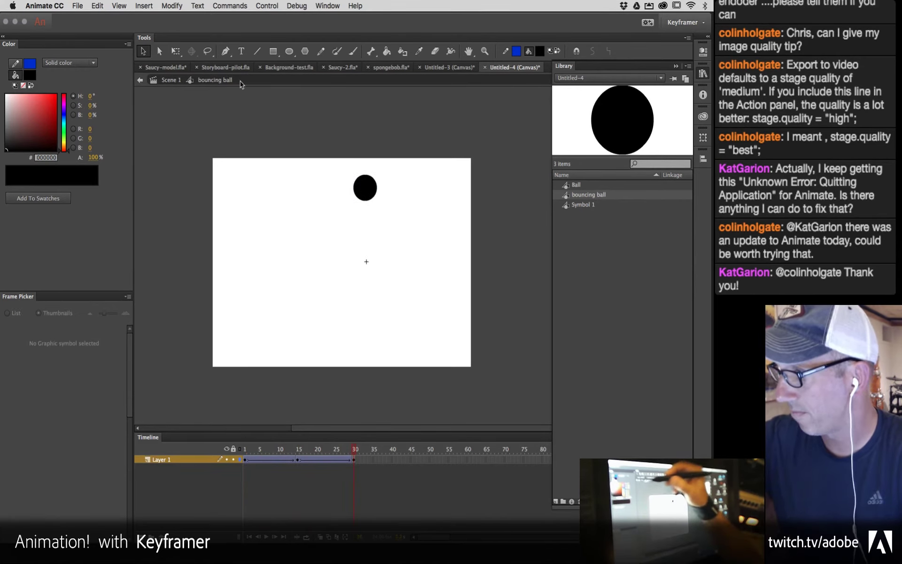
click(169, 80)
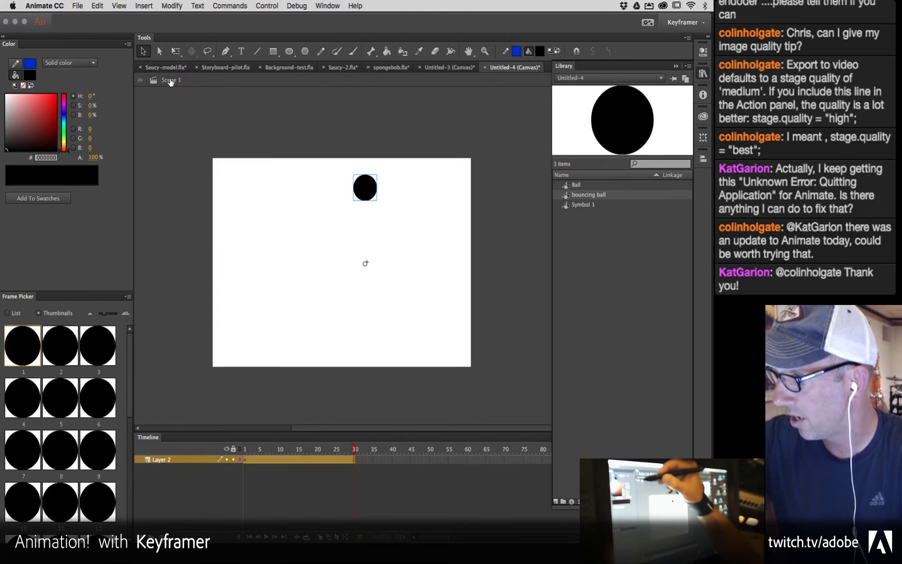
Step: At frame 1, move the bouncing ball instance just beyond the stage's left edge, and play its bounce inside the symbol
drag(286, 458, 249, 482)
click(365, 188)
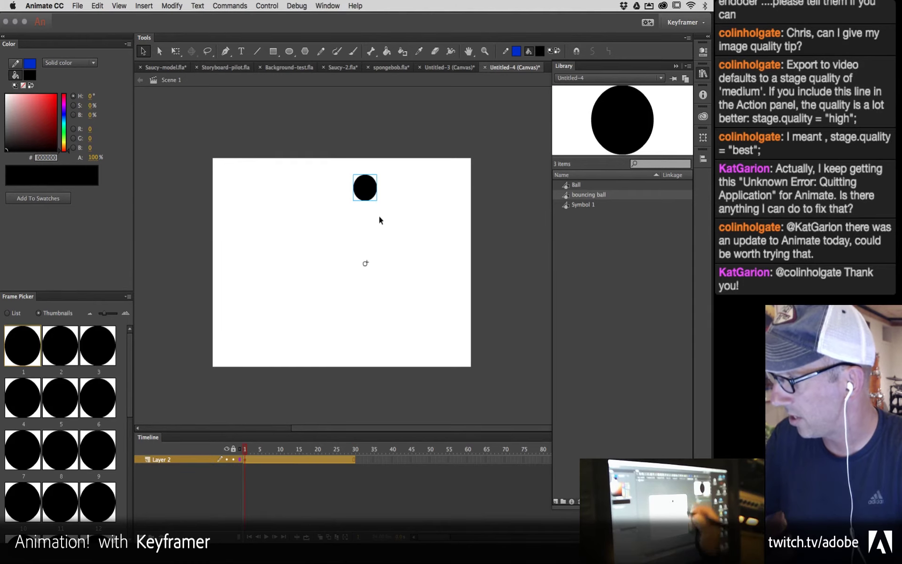
drag(371, 188, 194, 182)
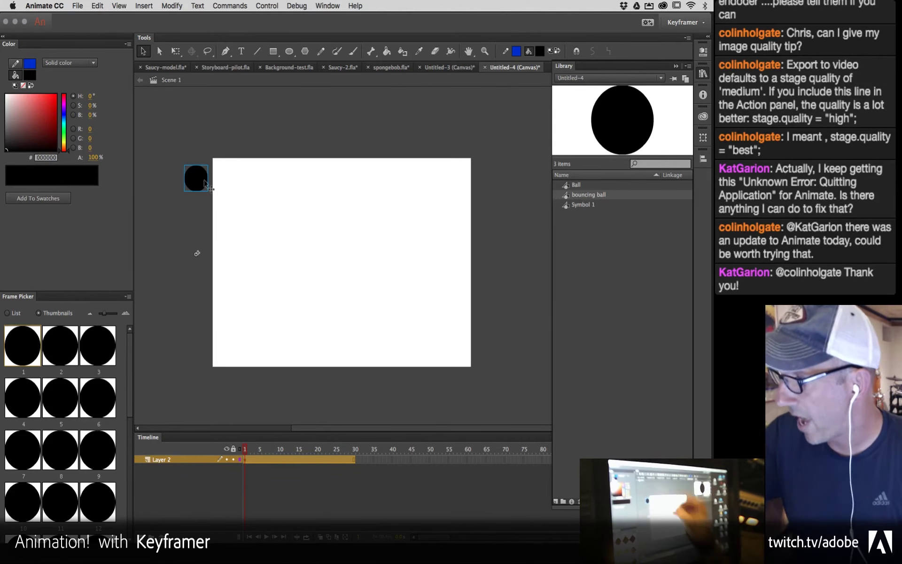
double_click(206, 185)
key(Return)
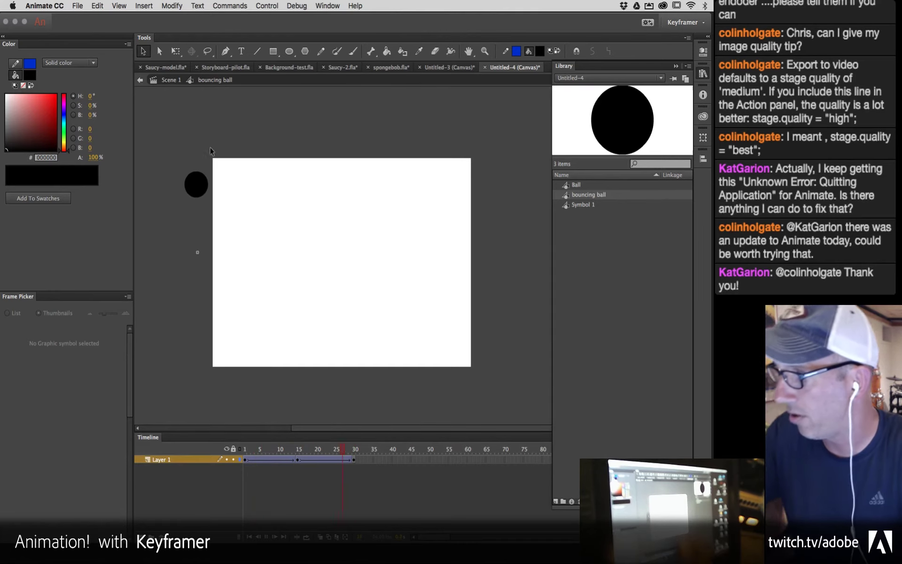
double_click(483, 308)
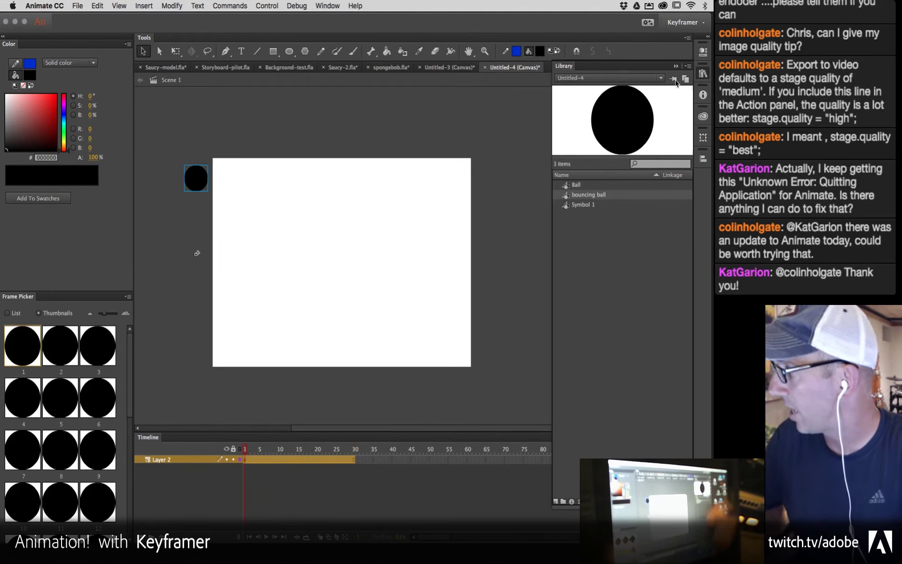
Step: Collapse the library, go to frame 30 in Scene 1, and create a motion tween on the bouncing ball instance
key(super+l)
click(289, 450)
drag(279, 450, 367, 485)
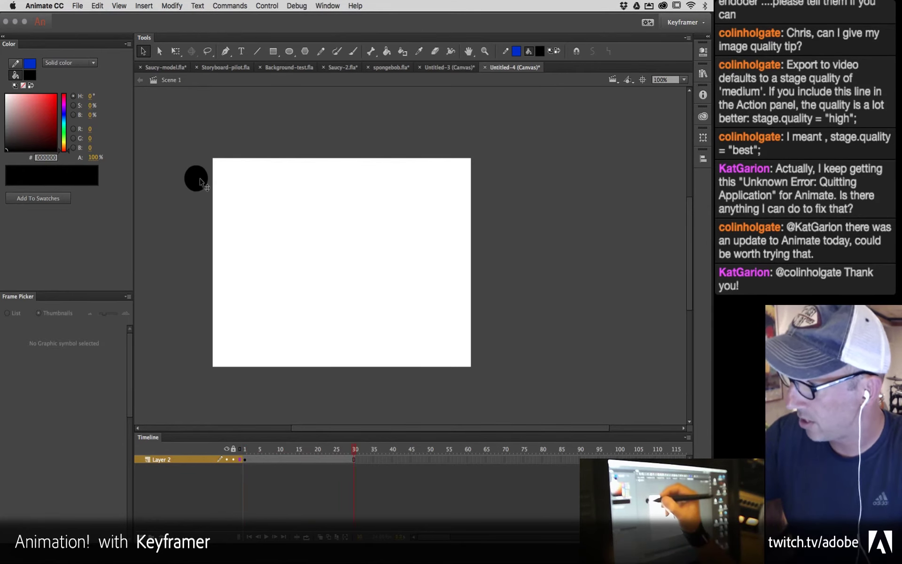
right_click(200, 183)
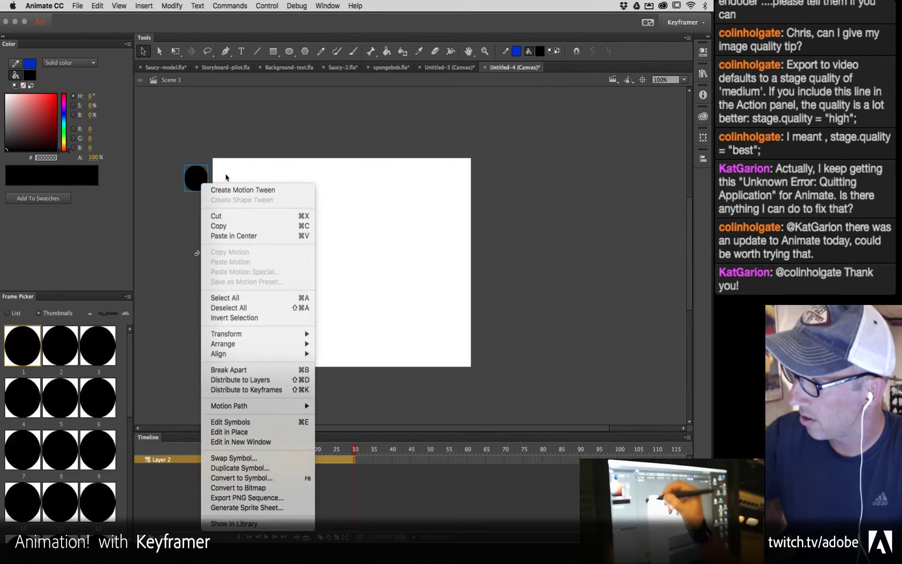
click(282, 191)
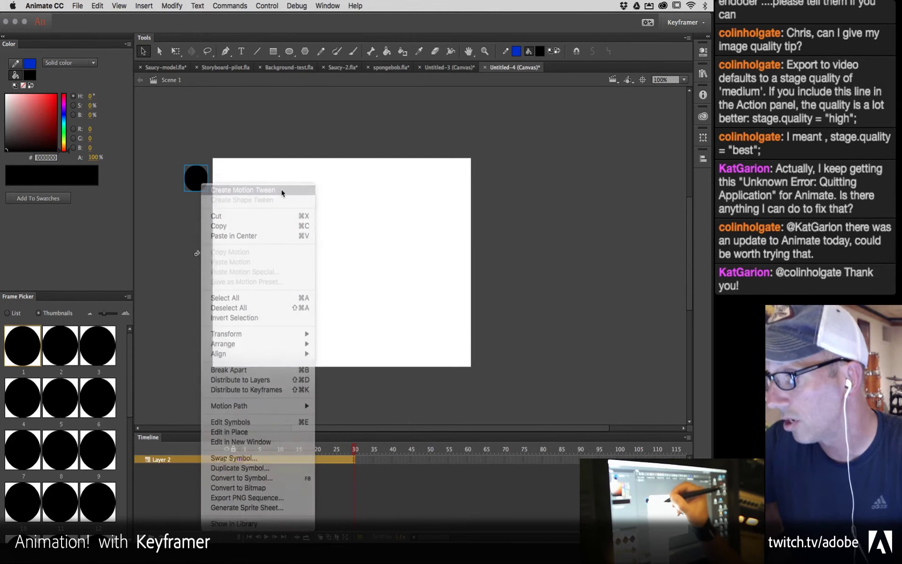
Step: At frame 30, move the tweened ball horizontally across to just beyond the stage's right edge
right_click(201, 178)
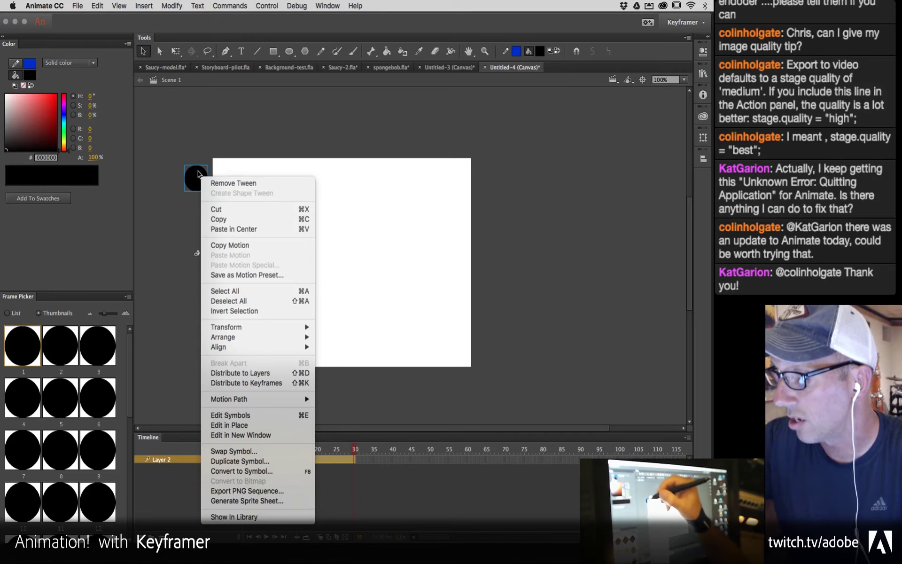
click(206, 148)
mouse_move(351, 448)
mouse_down()
mouse_move(234, 467)
mouse_move(278, 448)
mouse_move(363, 457)
mouse_up()
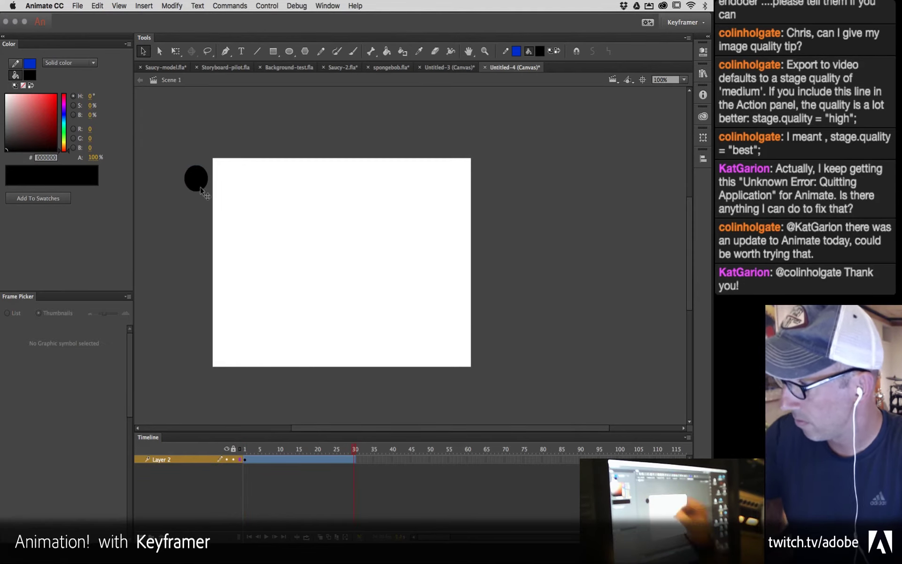
drag(203, 192, 488, 253)
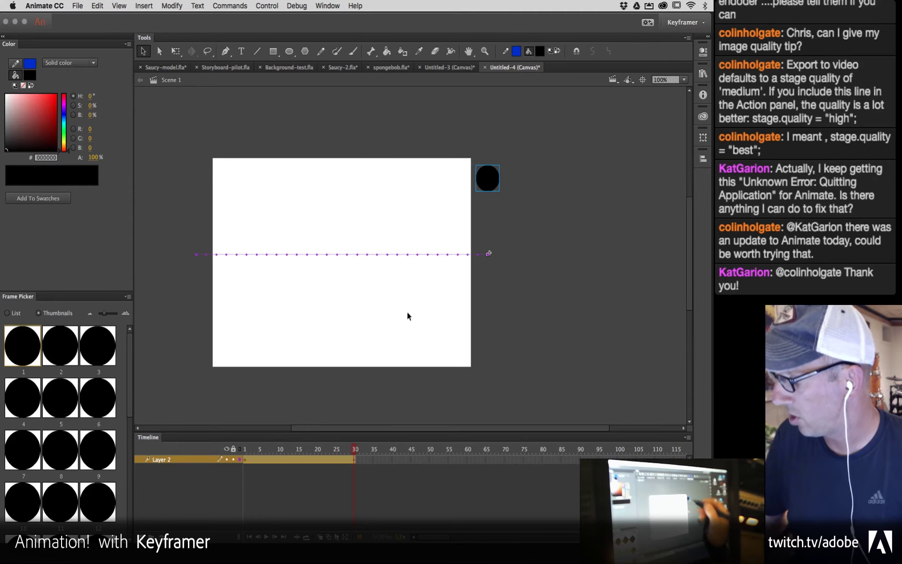
Step: Extend the ball's motion tween on Layer 2 from frame 30 to frame 115 and play the bouncing travel
drag(354, 452, 674, 463)
drag(246, 460, 527, 483)
key(Return)
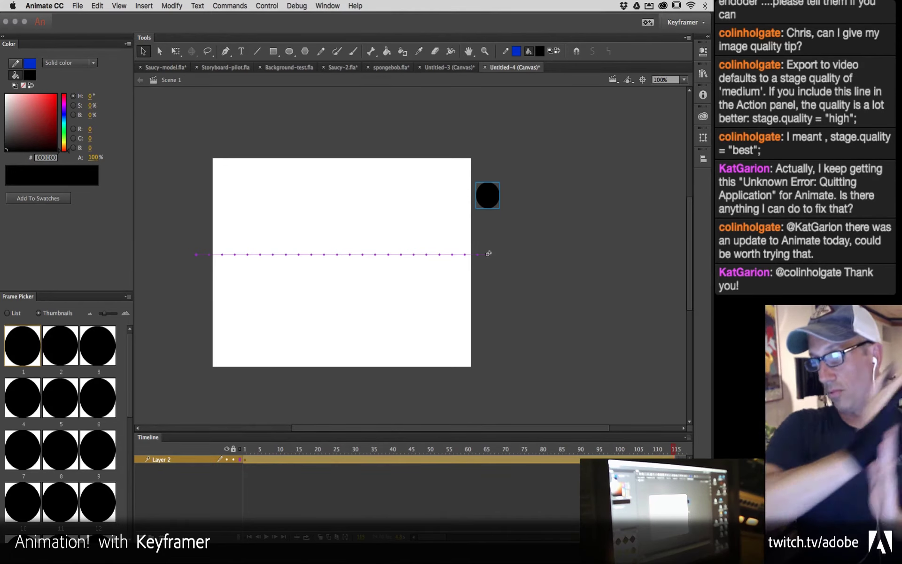
drag(254, 447, 611, 484)
Step: Stretch the ball's motion tween well beyond frame 115 and test the movie in the browser
scroll(611, 484, right, 5)
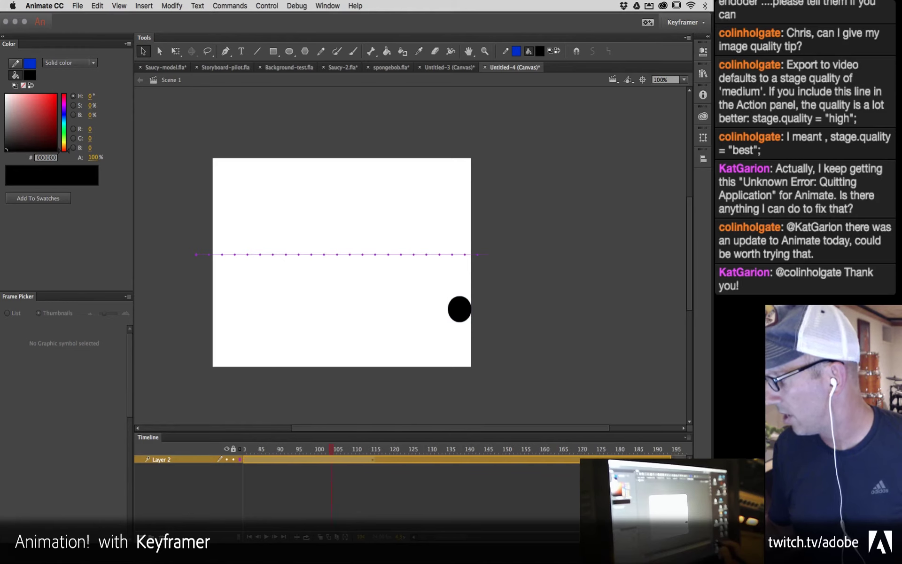
drag(662, 463, 635, 463)
click(296, 253)
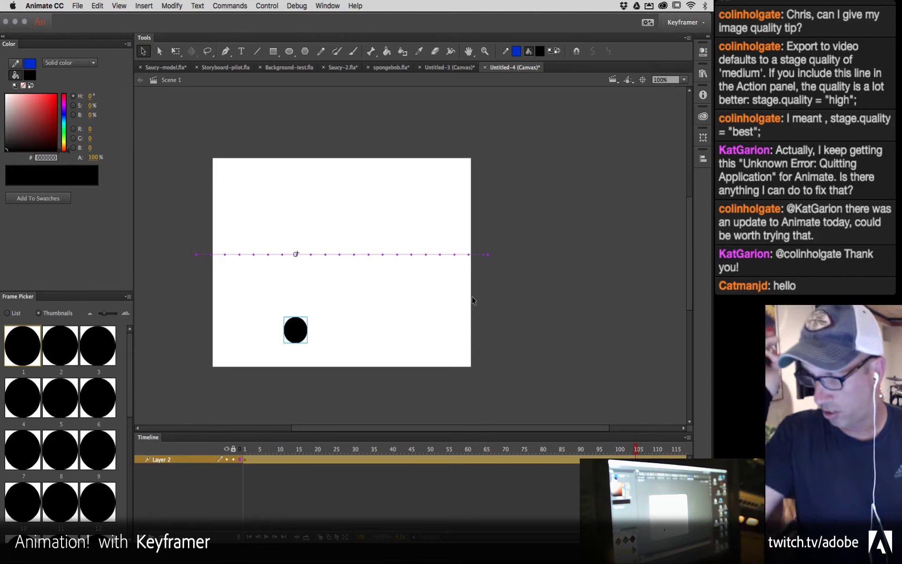
key(super+Return)
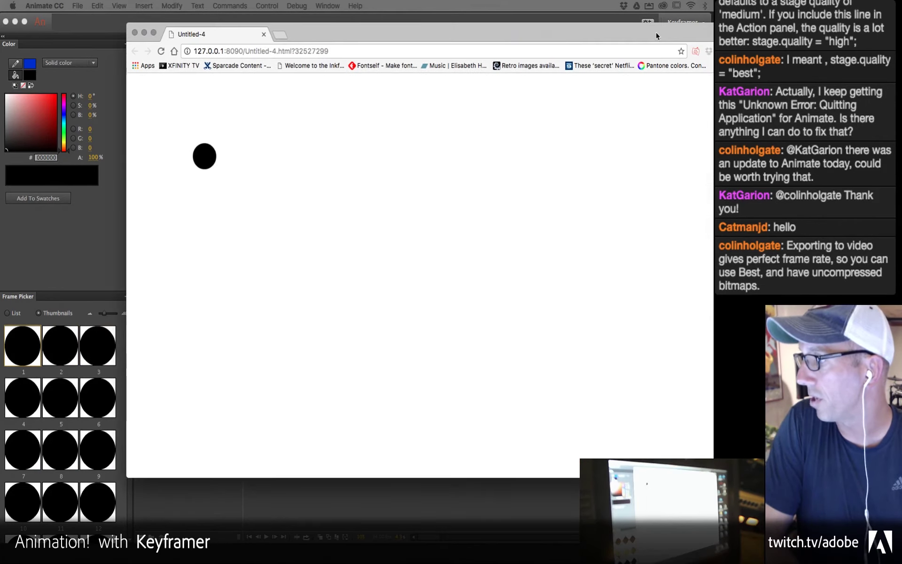
Step: Close the browser preview and copy the frames of the ball's motion tween on Layer 2
key(super+w)
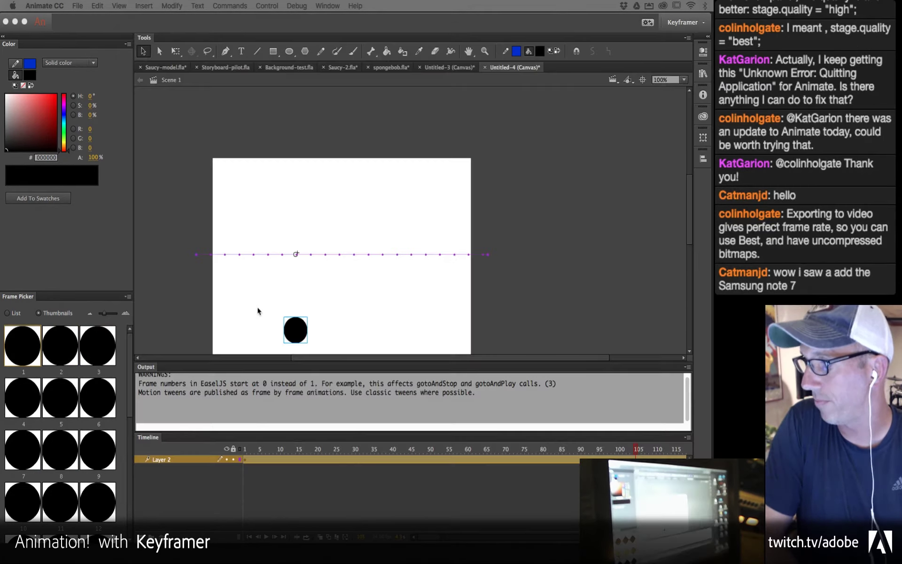
right_click(261, 462)
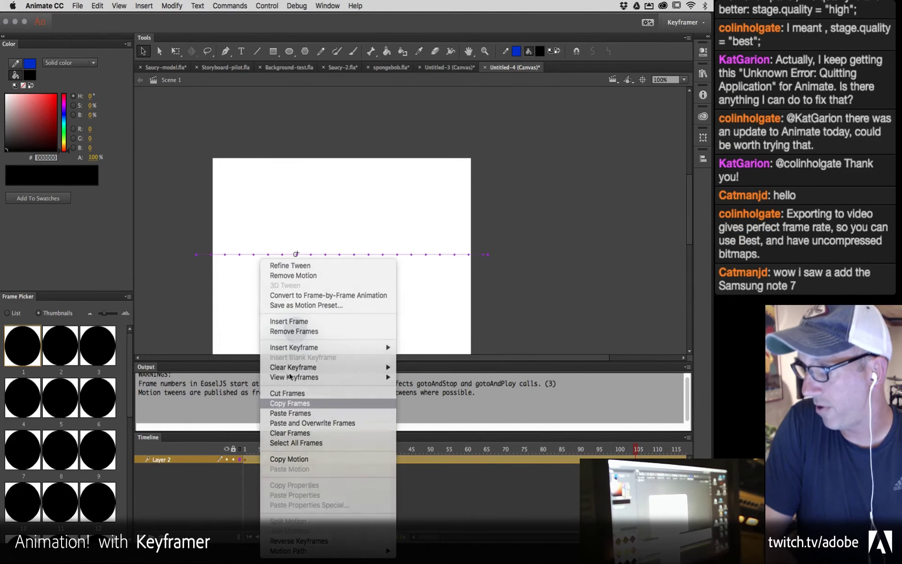
click(290, 403)
Step: Create a new blank document and close the Output panel
click(77, 5)
click(78, 18)
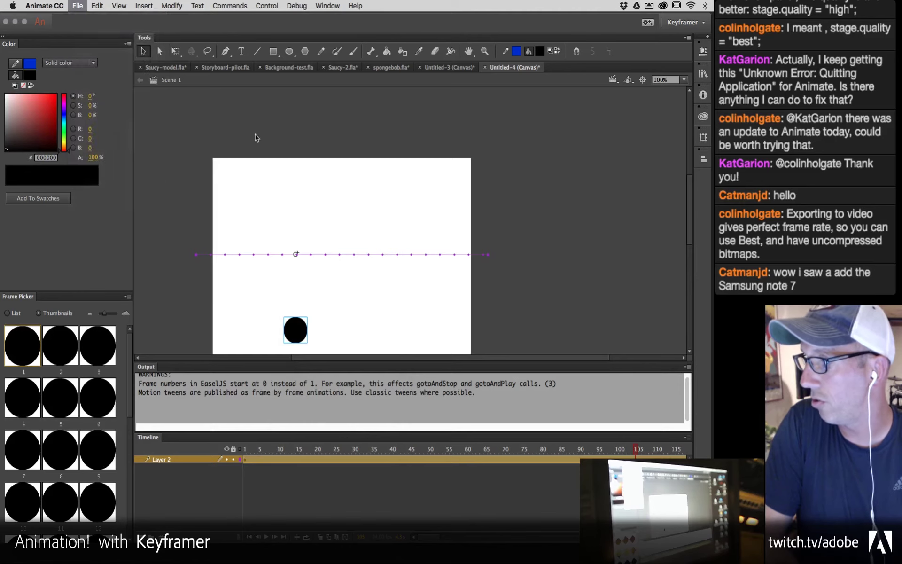
double_click(187, 213)
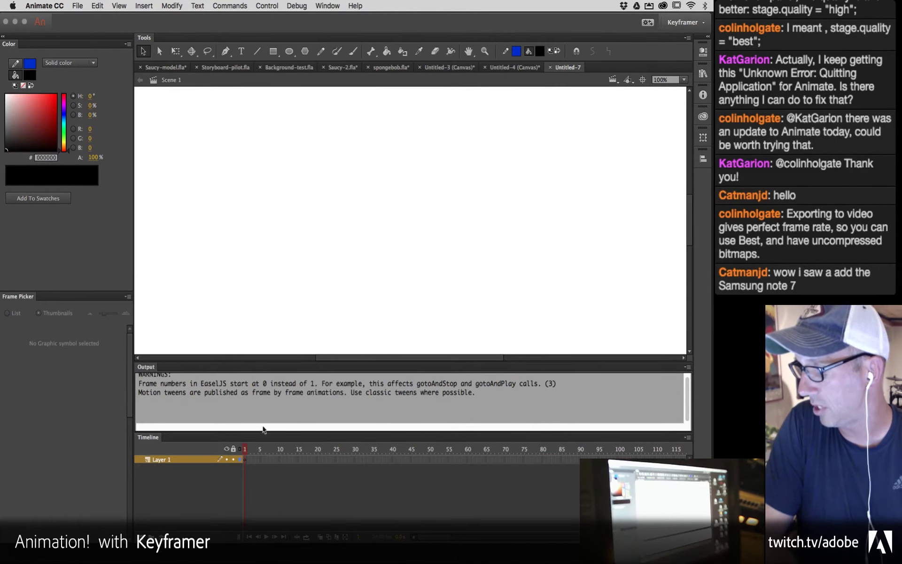
click(687, 368)
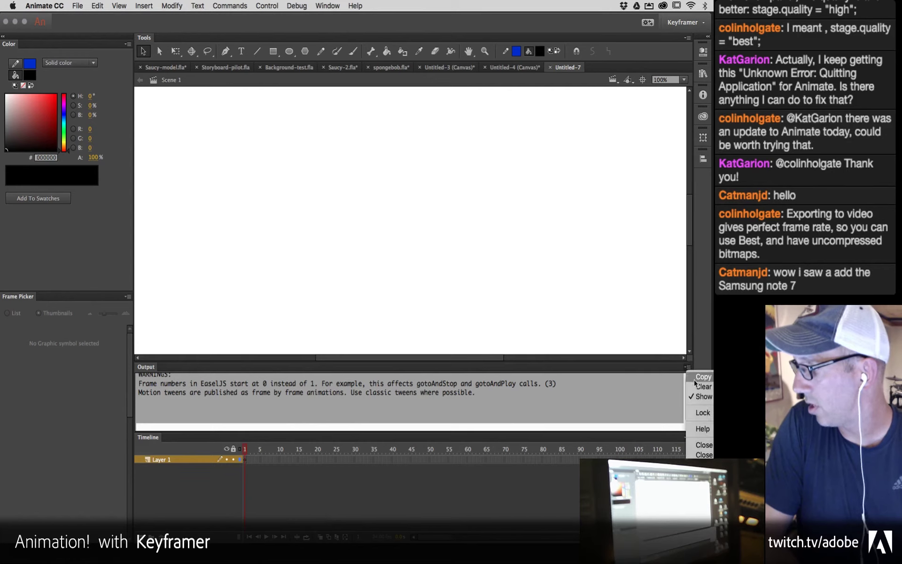
click(699, 445)
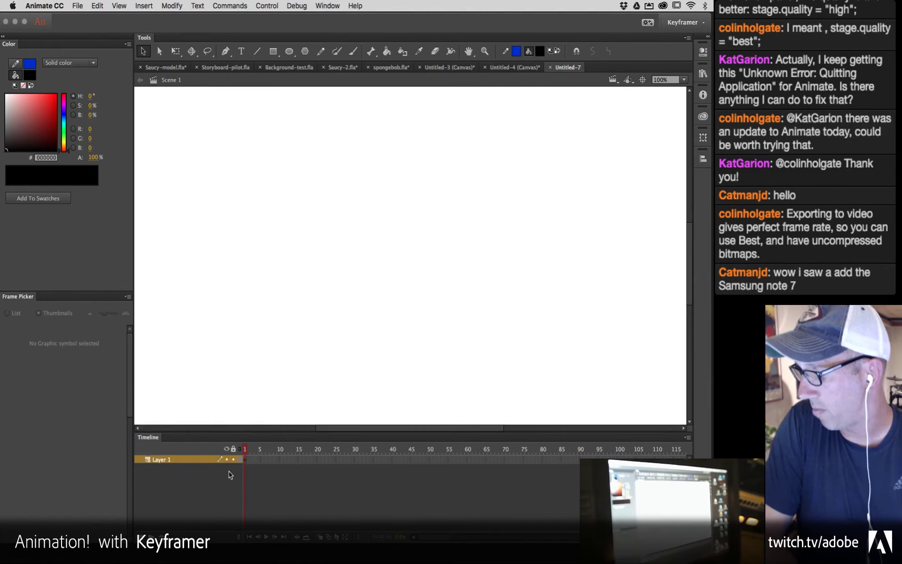
Step: Paste the copied tween frames at frame 1 of Layer 1 and test the movie, closing the preview window when done
right_click(247, 462)
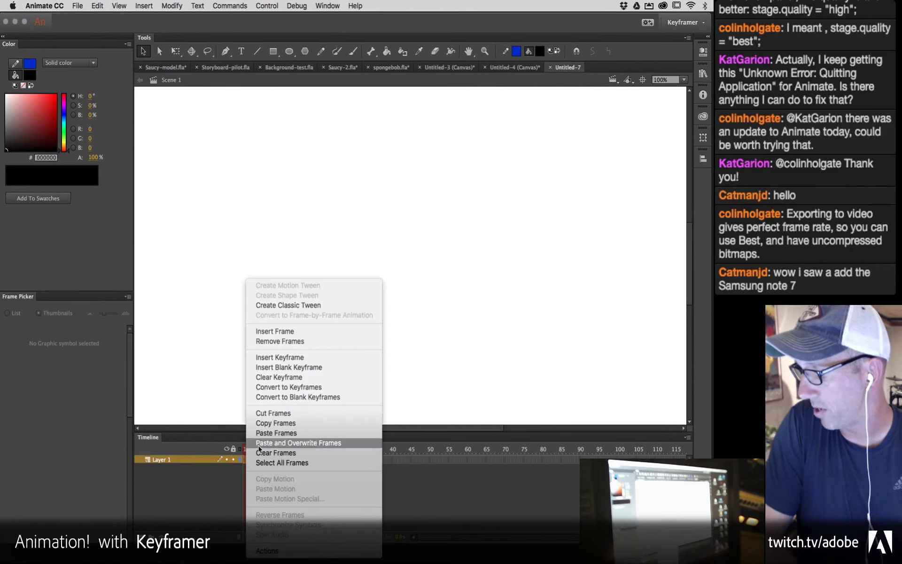
click(269, 432)
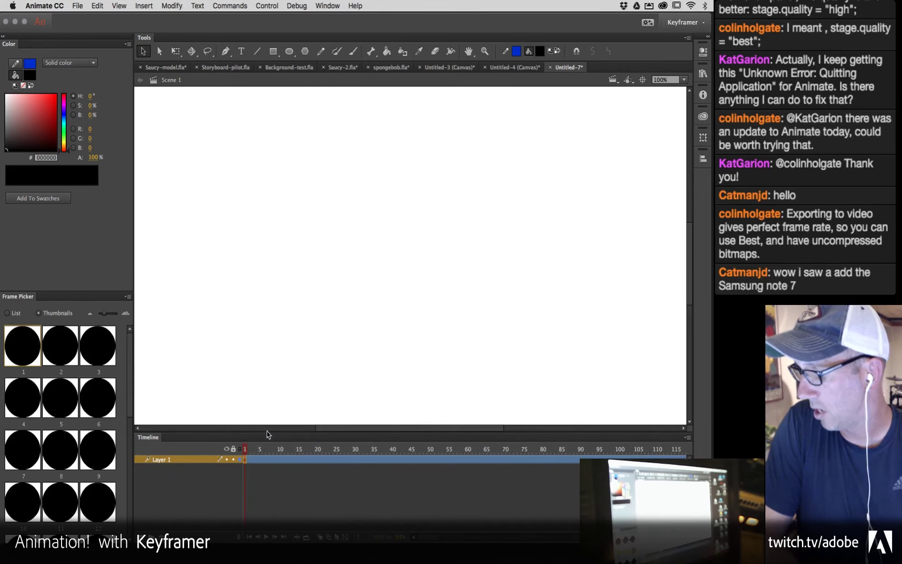
key(super+Return)
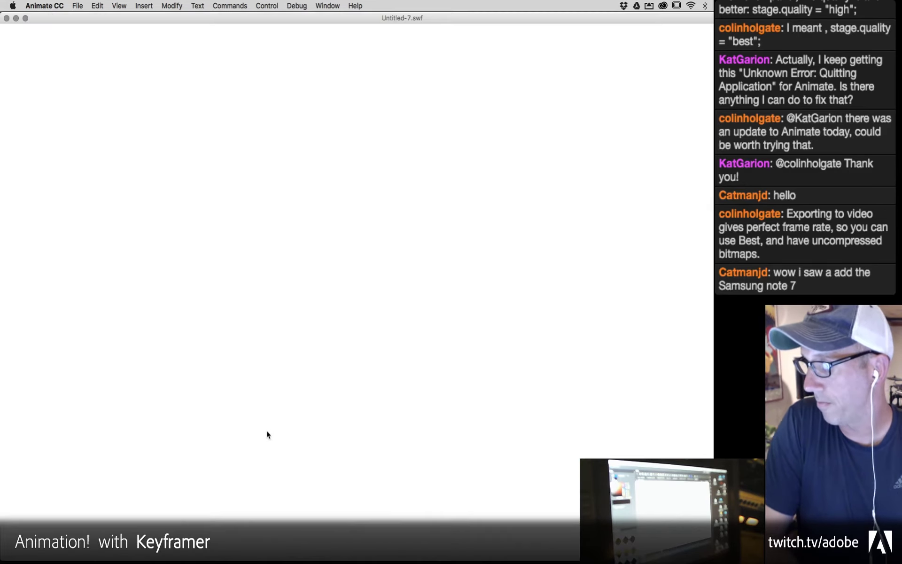
drag(403, 17, 466, 171)
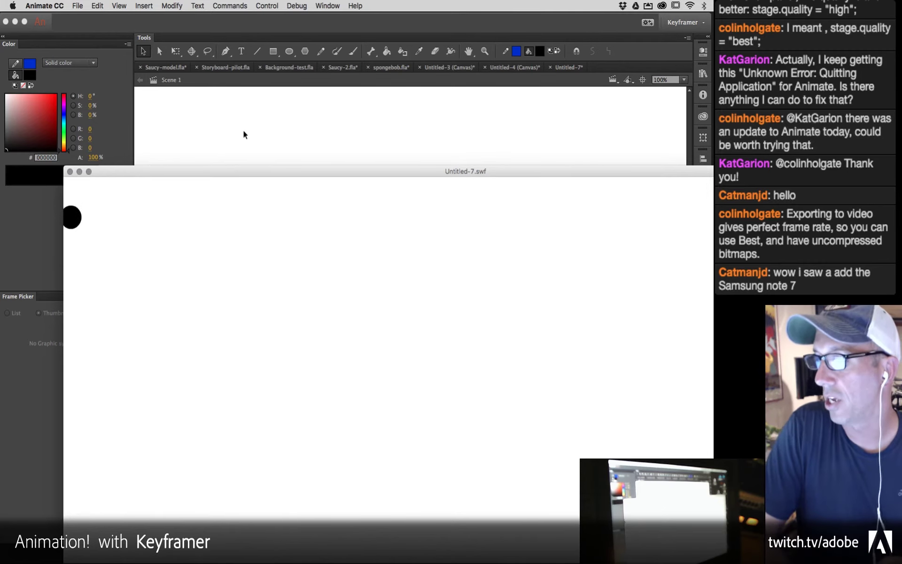
click(70, 172)
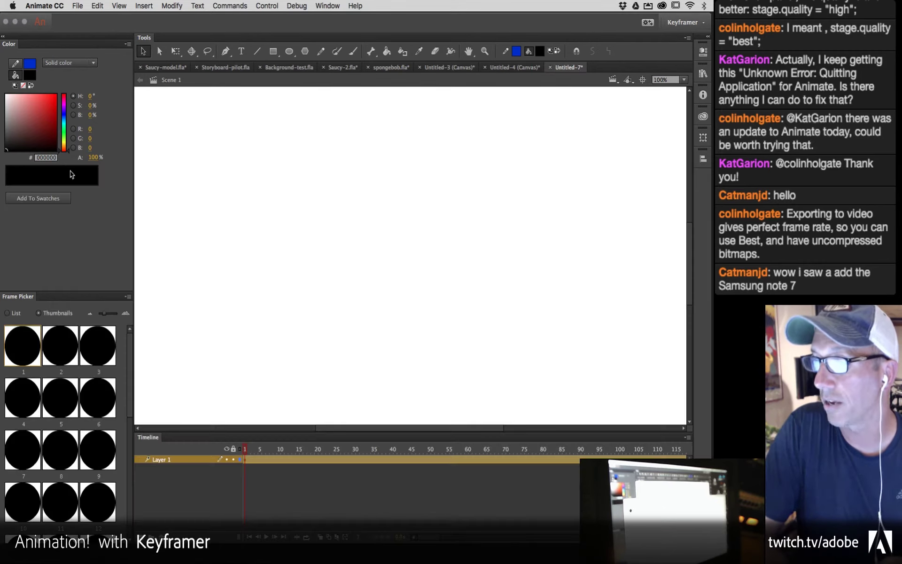
Step: In Saucy-model.fla, set the preview mode to Fast and inspect the eye and nose edges at 1600% magnification
click(165, 66)
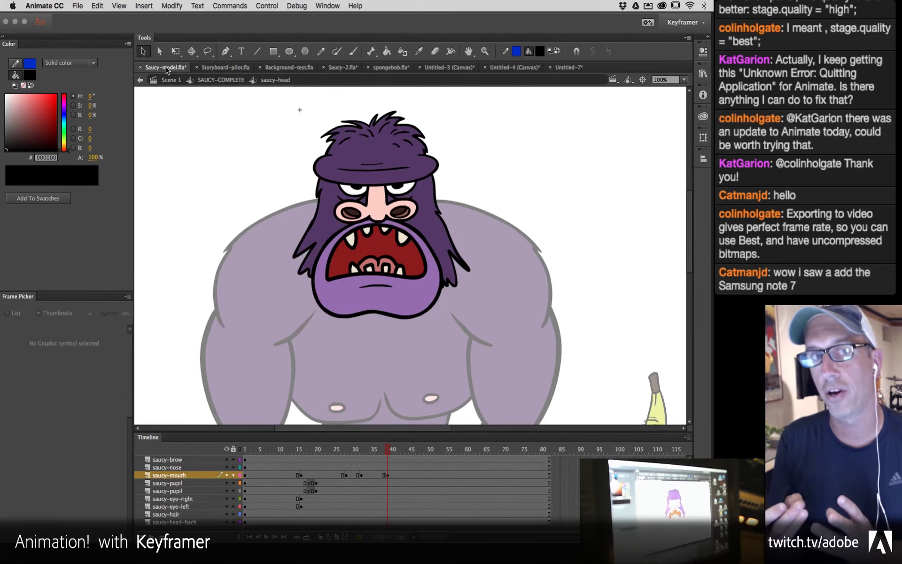
click(119, 6)
mouse_move(155, 70)
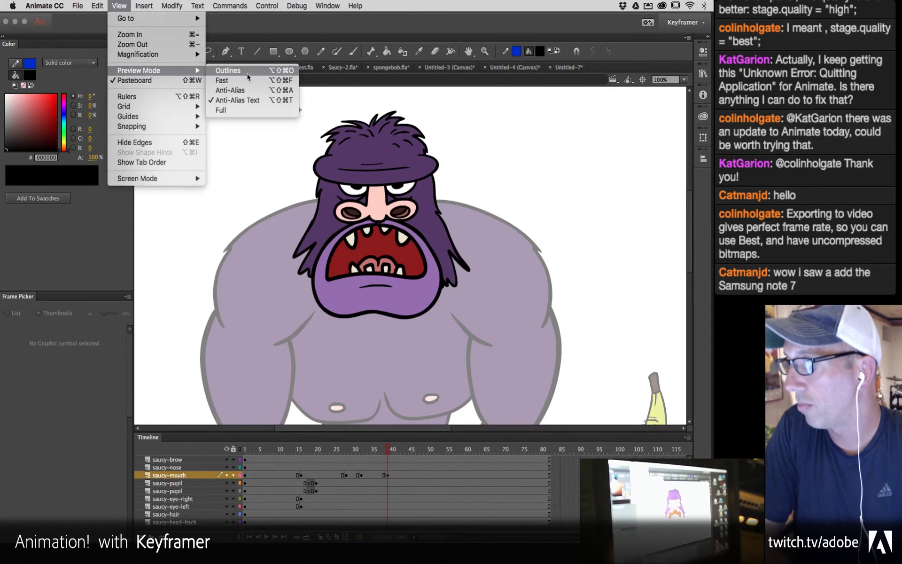
click(238, 82)
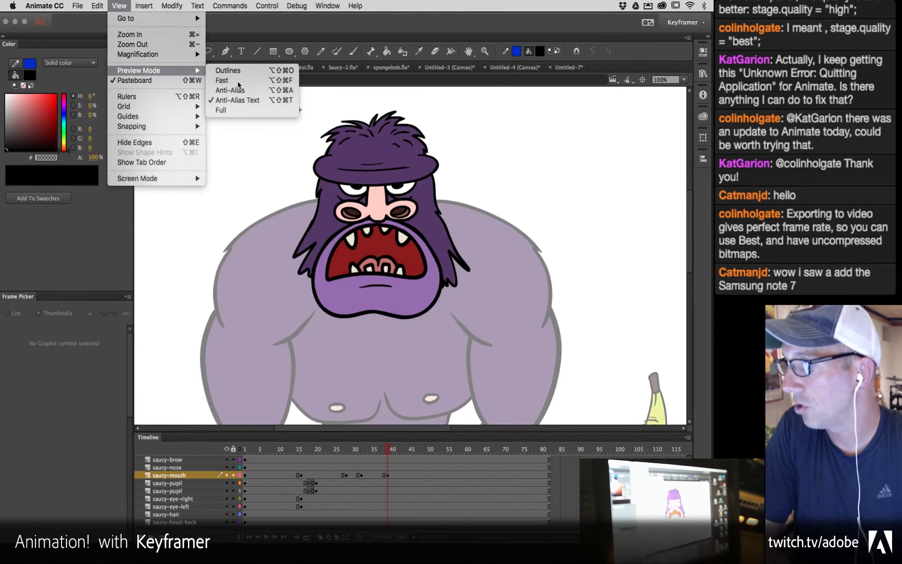
key(z)
click(343, 172)
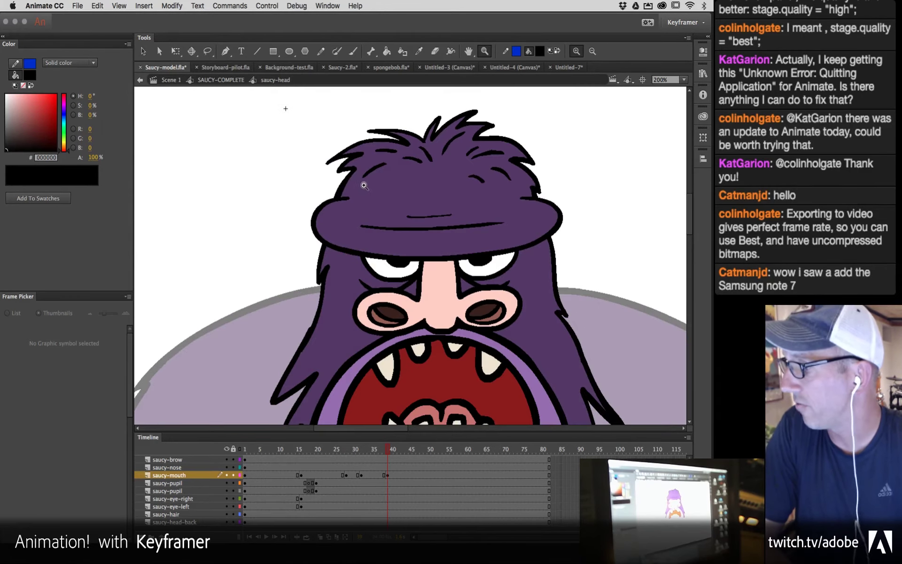
click(415, 289)
click(467, 257)
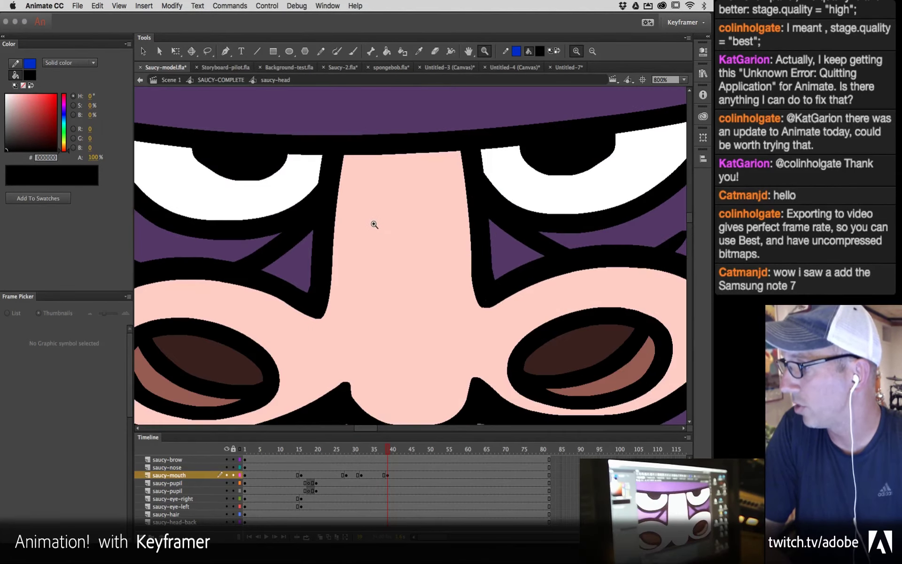
click(331, 222)
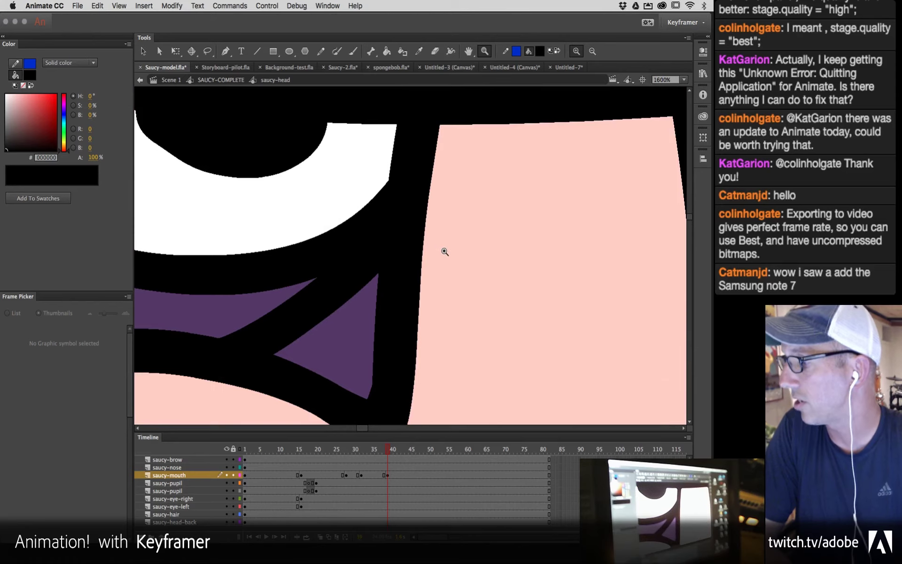
Step: Change the stage preview mode to Anti-Alias for the magnified eye and nose artwork
click(119, 6)
mouse_move(141, 71)
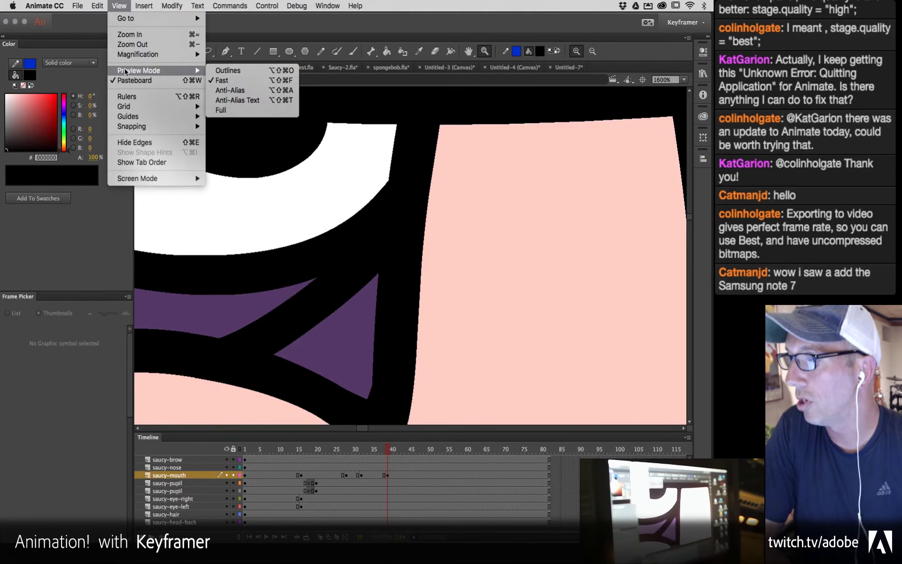
click(242, 91)
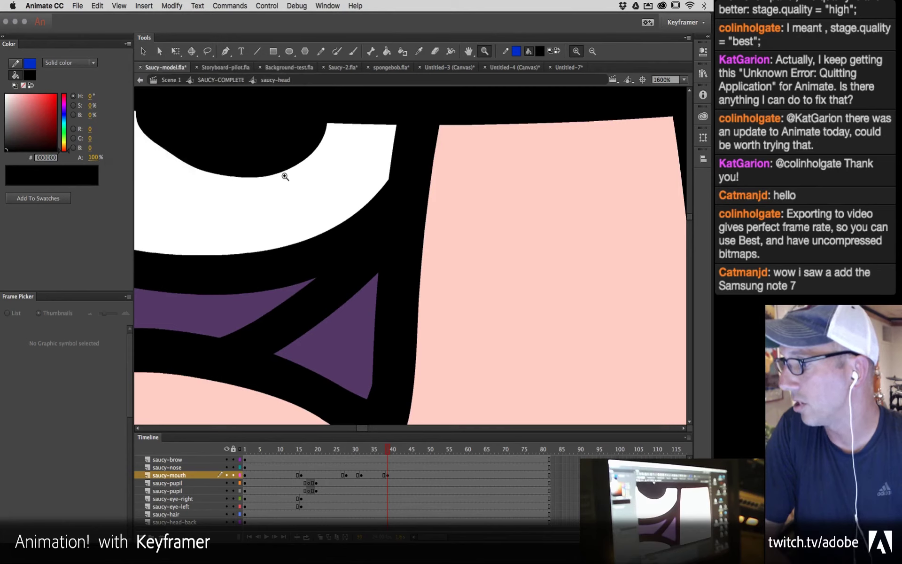
Step: Switch the stage preview mode to Outlines, restore 100% magnification, and play the head symbol's timeline
click(123, 5)
mouse_move(135, 121)
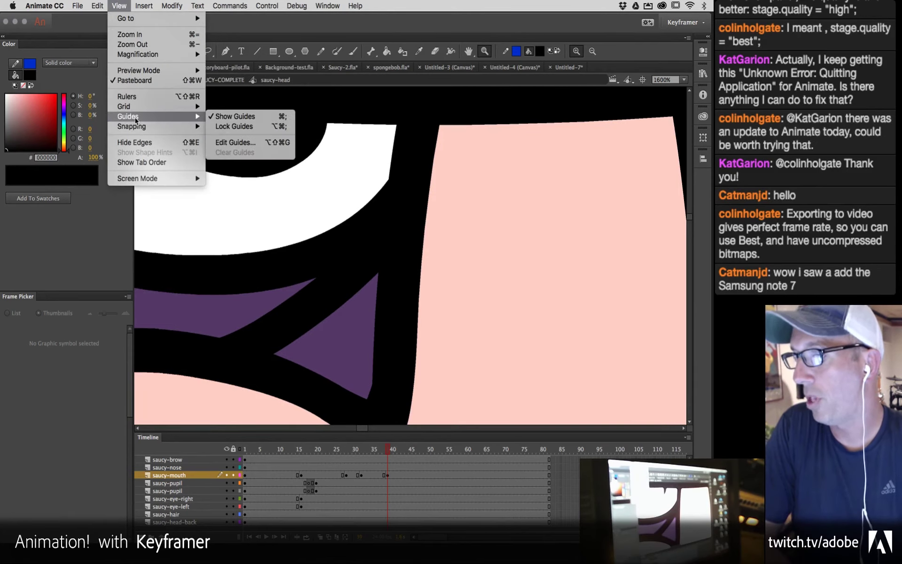
mouse_move(137, 72)
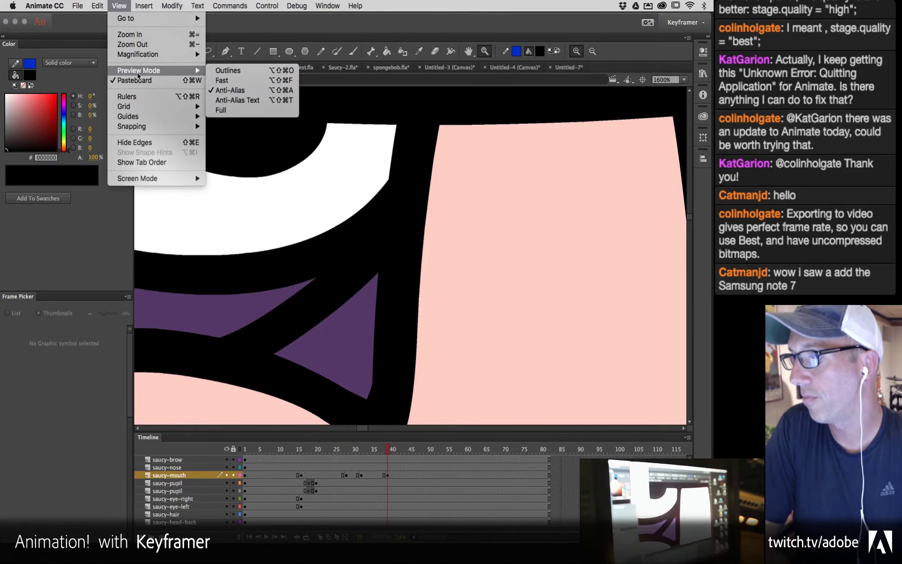
click(229, 70)
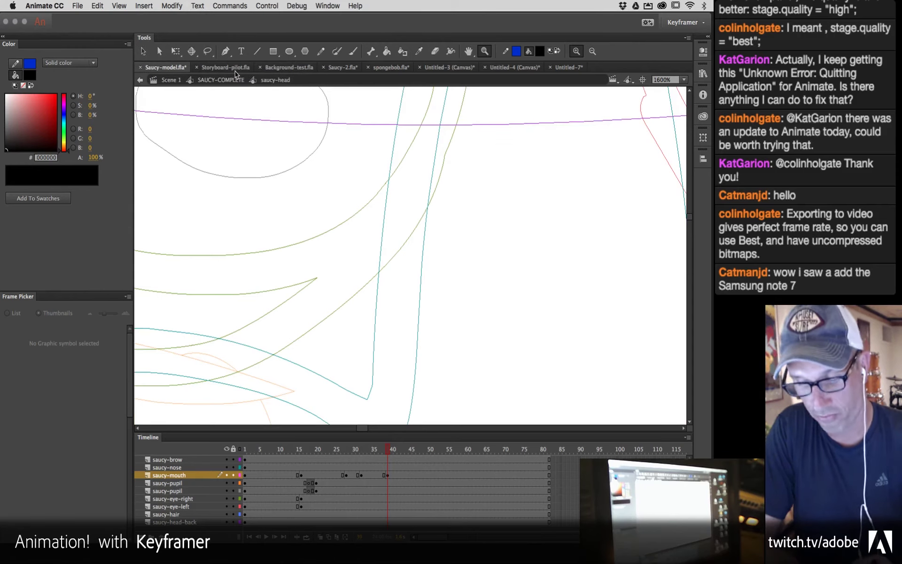
key(super+1)
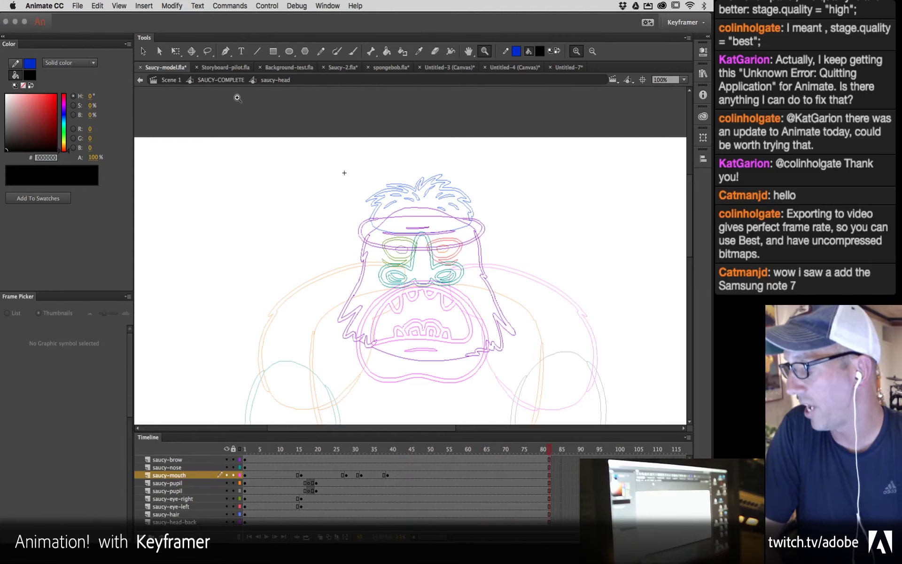
key(Return)
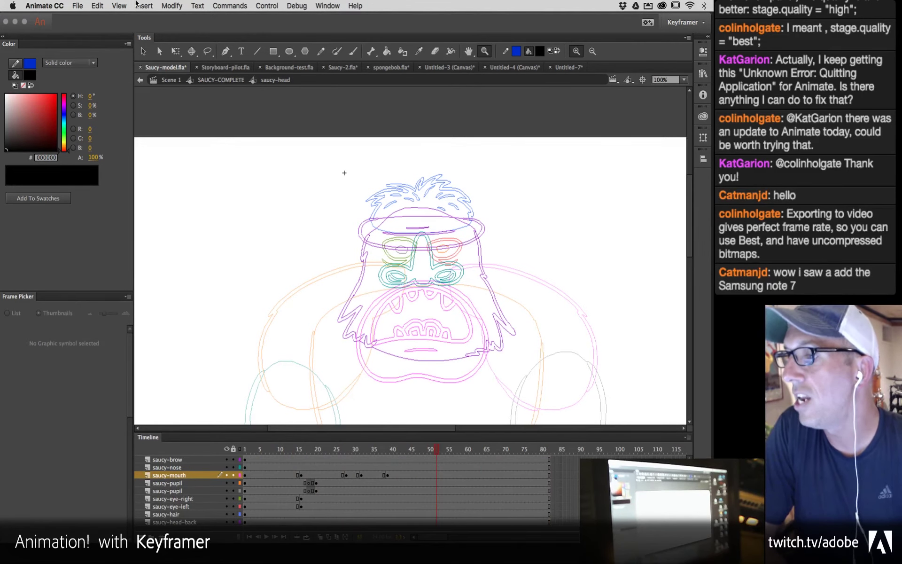
Step: Change the stage preview mode from Outlines to Anti-Alias Text
click(119, 6)
mouse_move(127, 55)
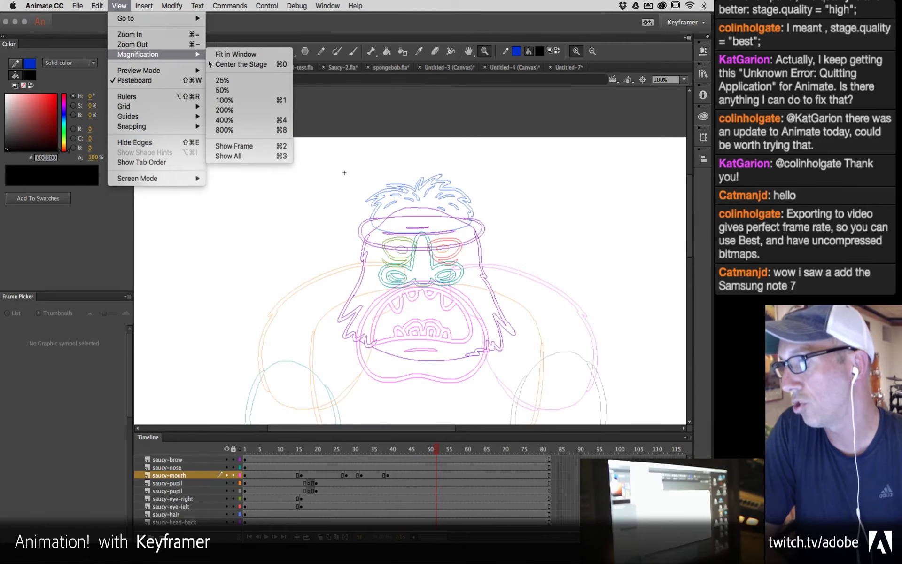
mouse_move(190, 71)
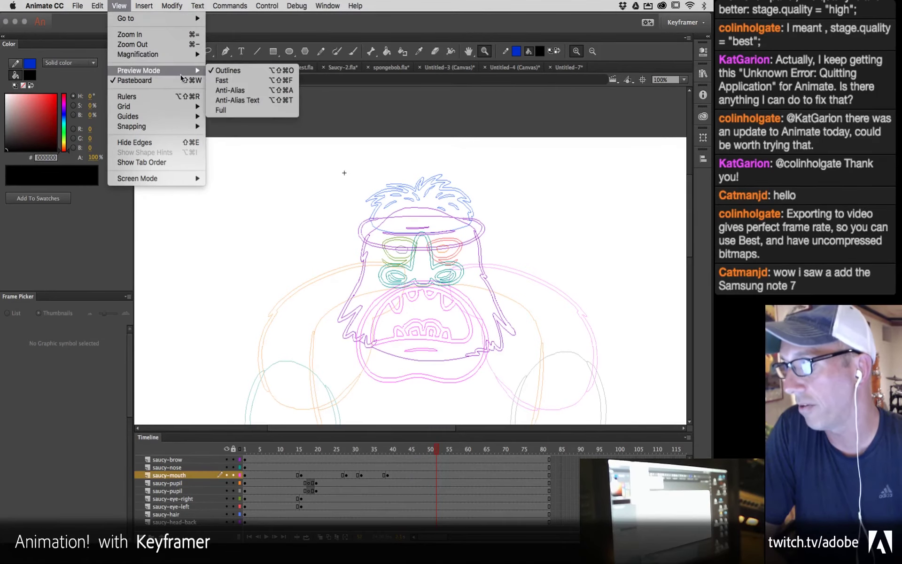
click(236, 94)
Step: Set the stage preview mode to Full
click(120, 6)
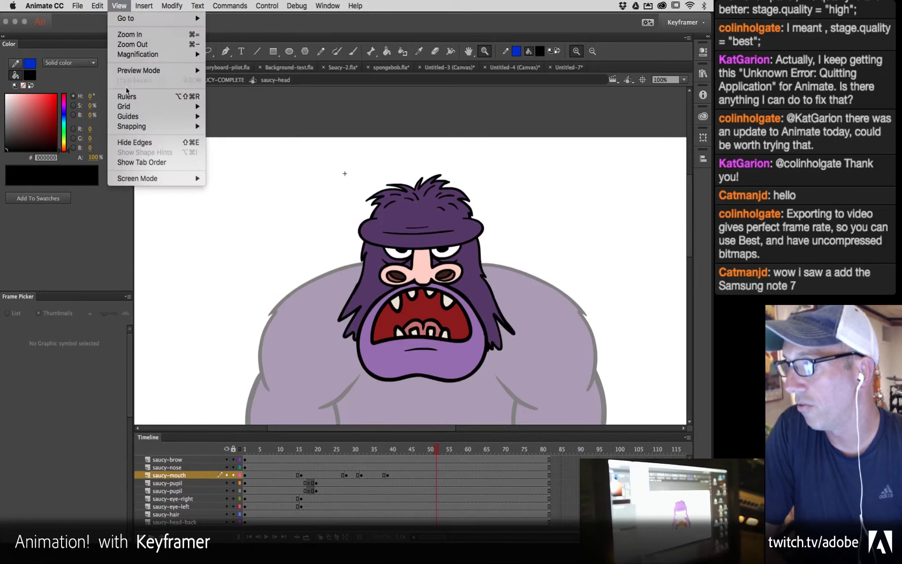
mouse_move(161, 70)
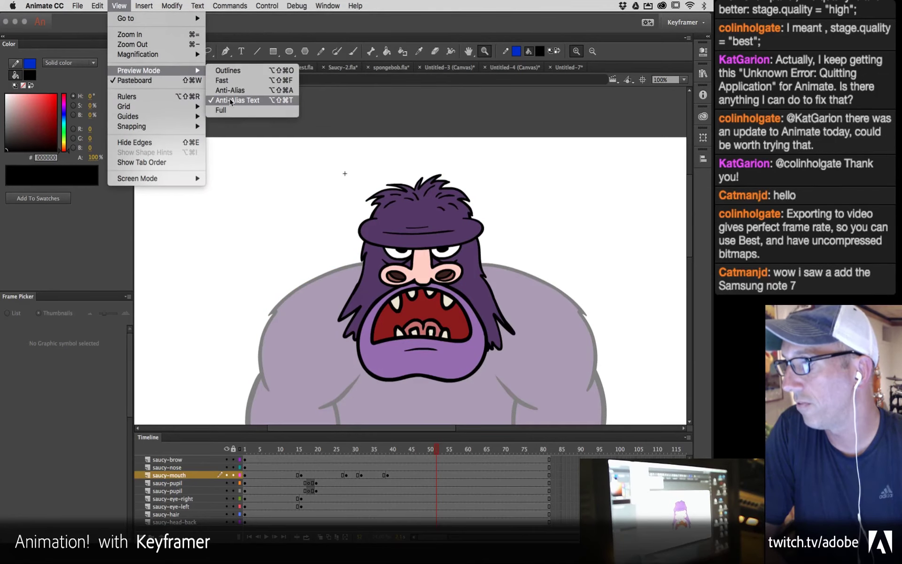
click(228, 106)
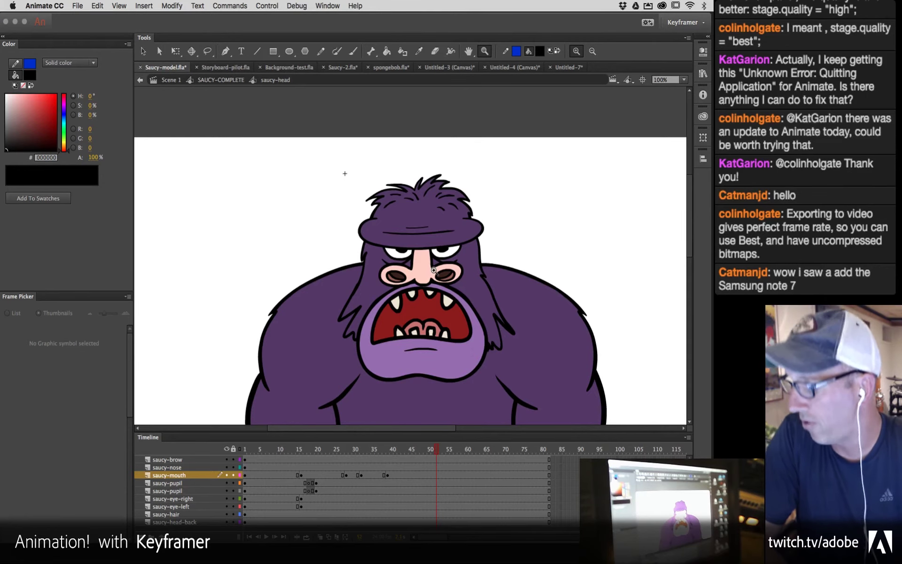
Step: Return to Scene 1 with the Selection tool active and open the SAUCY-COMPLETE character symbol for editing
key(v)
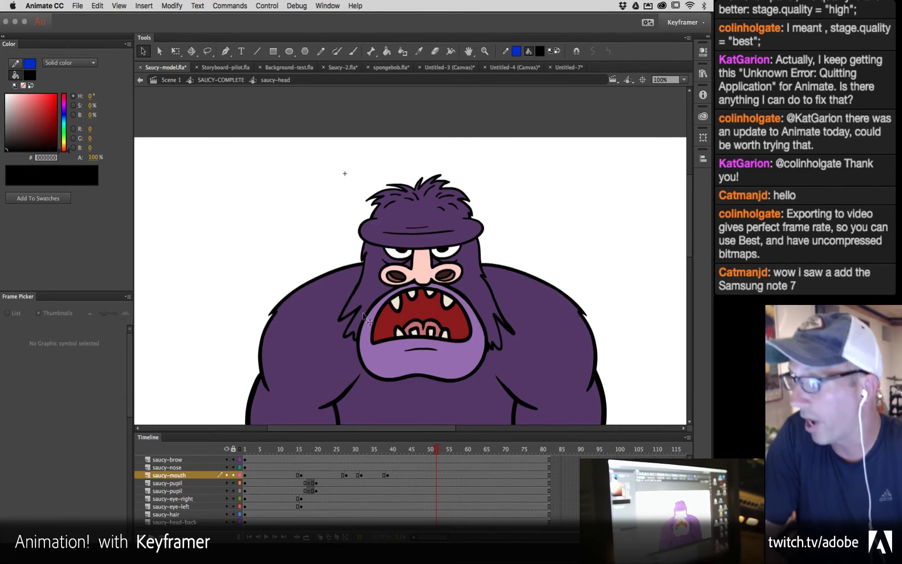
click(174, 80)
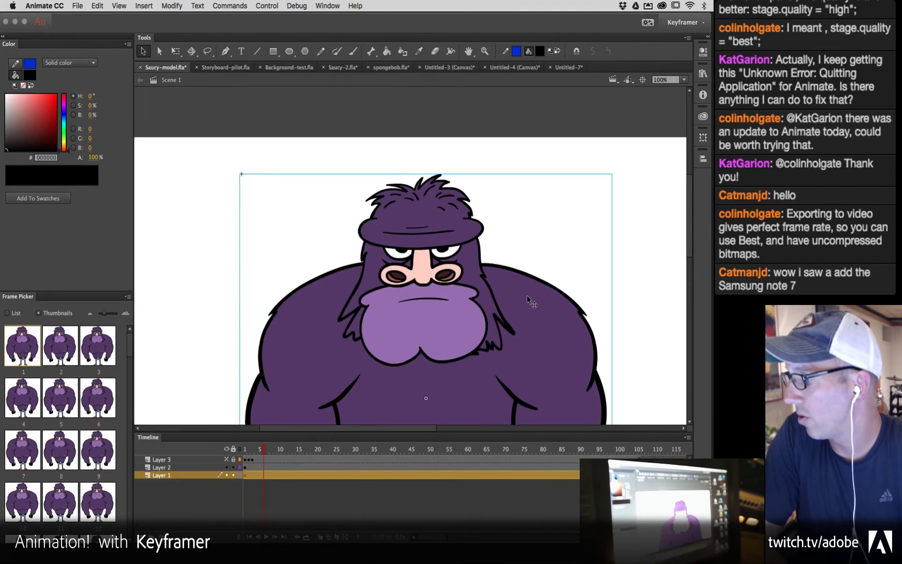
scroll(531, 302, down, 5)
scroll(531, 302, right, 5)
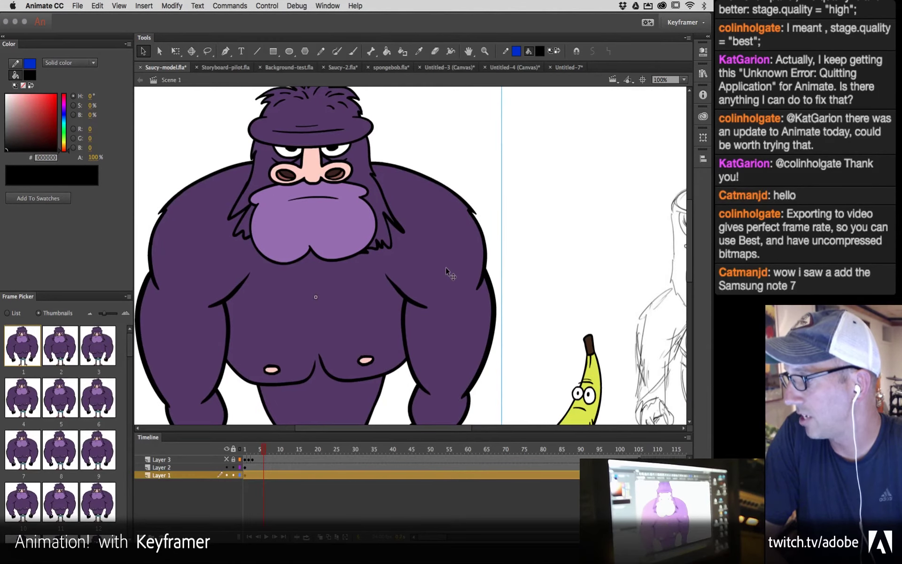
double_click(445, 267)
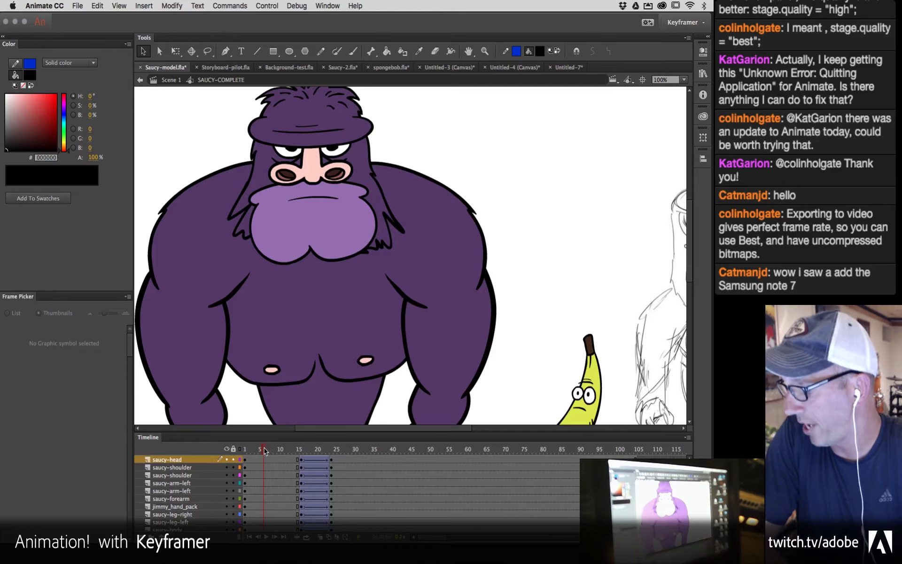
Step: Scrub the SAUCY-COMPLETE timeline to about frame 30, then open the nested saucy-head symbol for in-place editing with nothing selected
drag(297, 453, 356, 454)
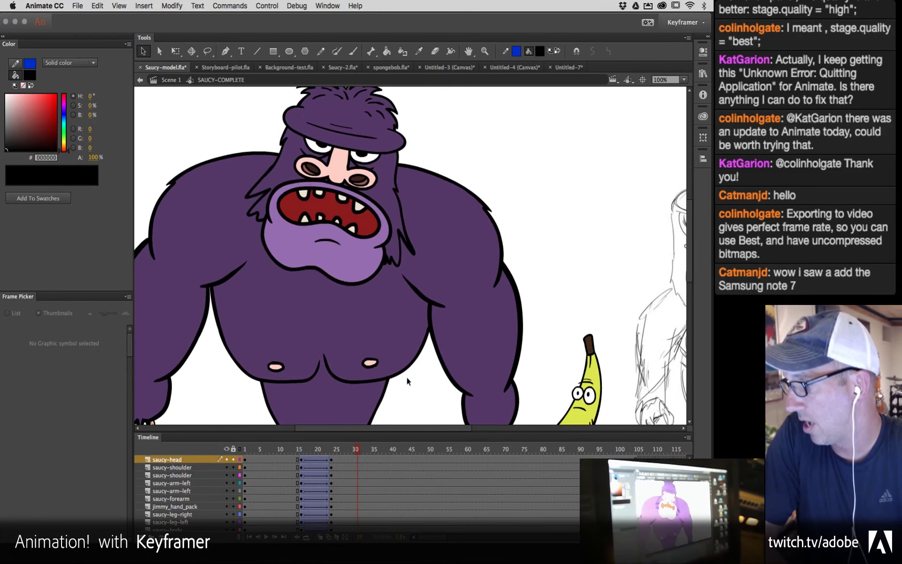
click(482, 261)
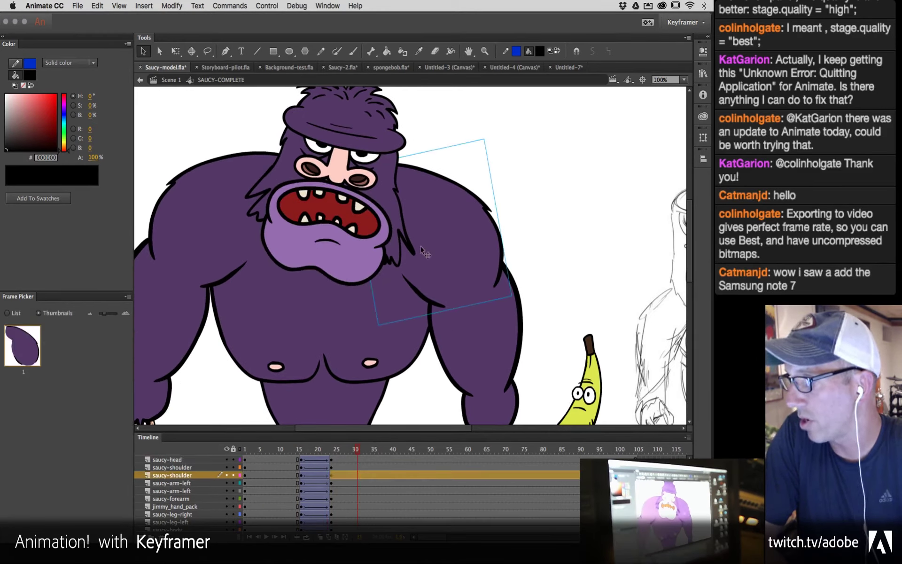
click(382, 211)
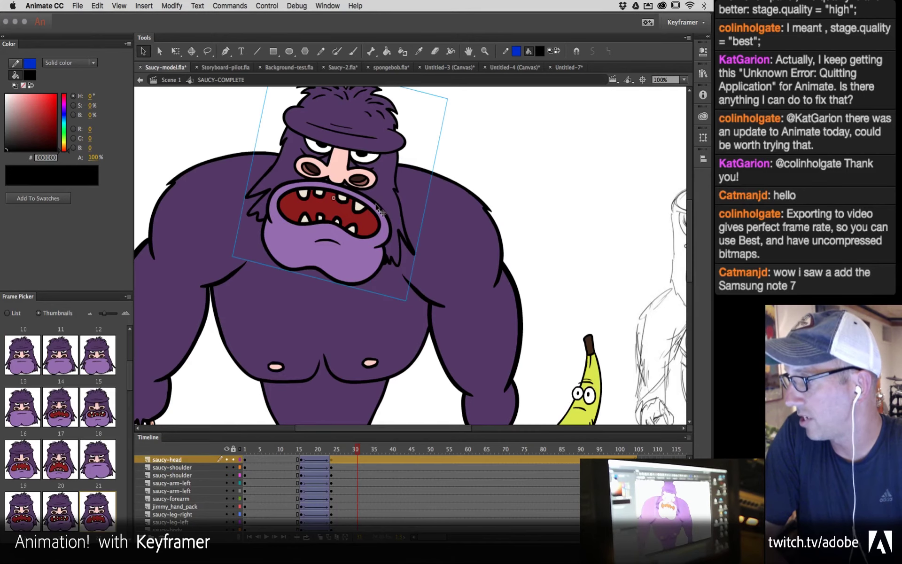
double_click(378, 209)
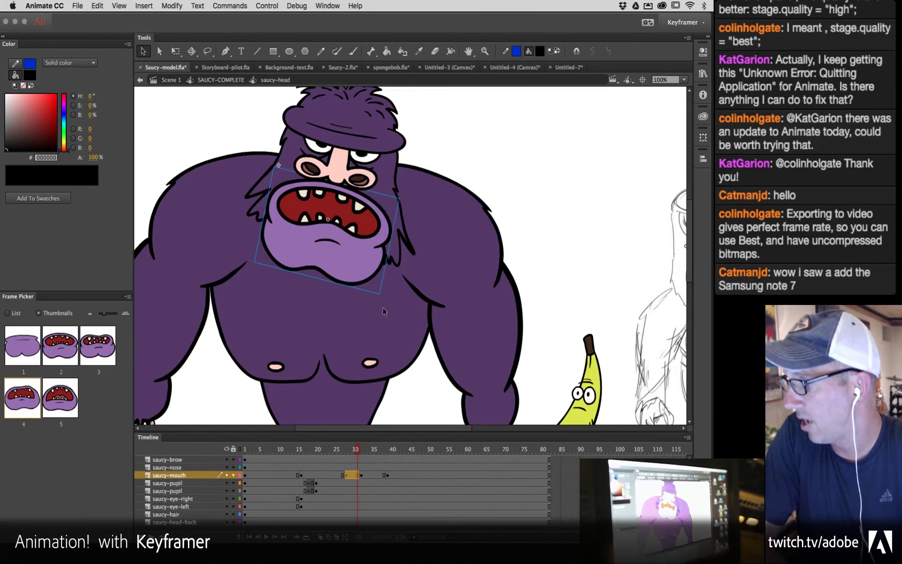
click(393, 178)
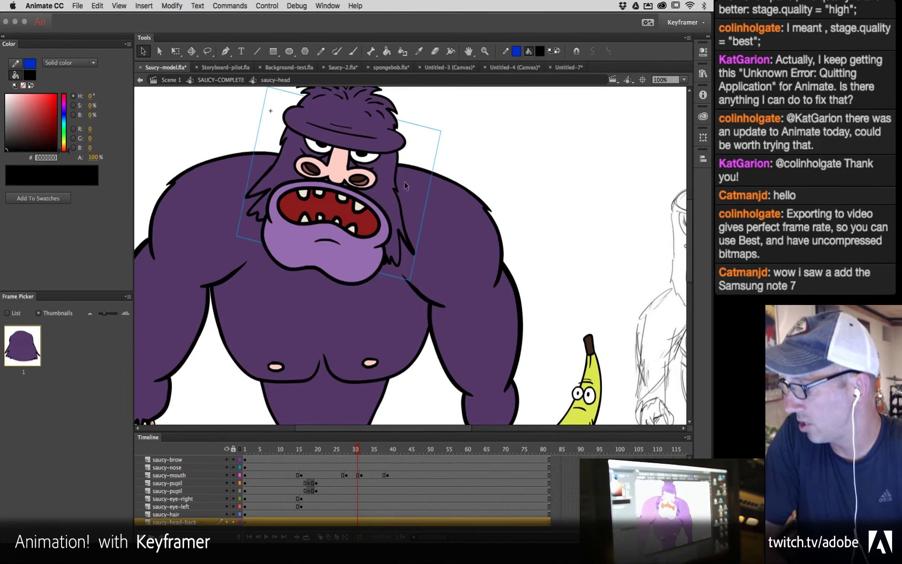
click(455, 269)
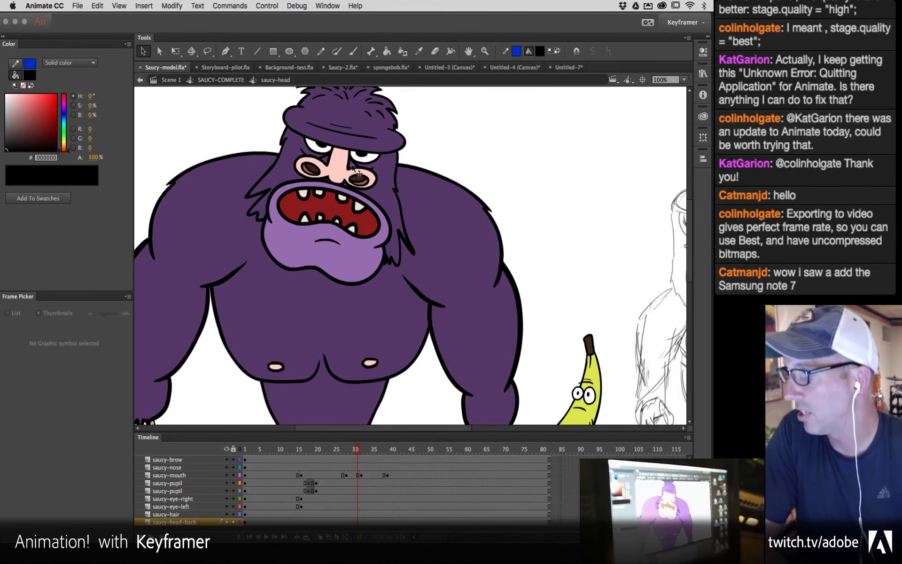
Step: Choose the Full stage preview mode again and scrub the head symbol's timeline to frame 40
click(119, 5)
mouse_move(124, 71)
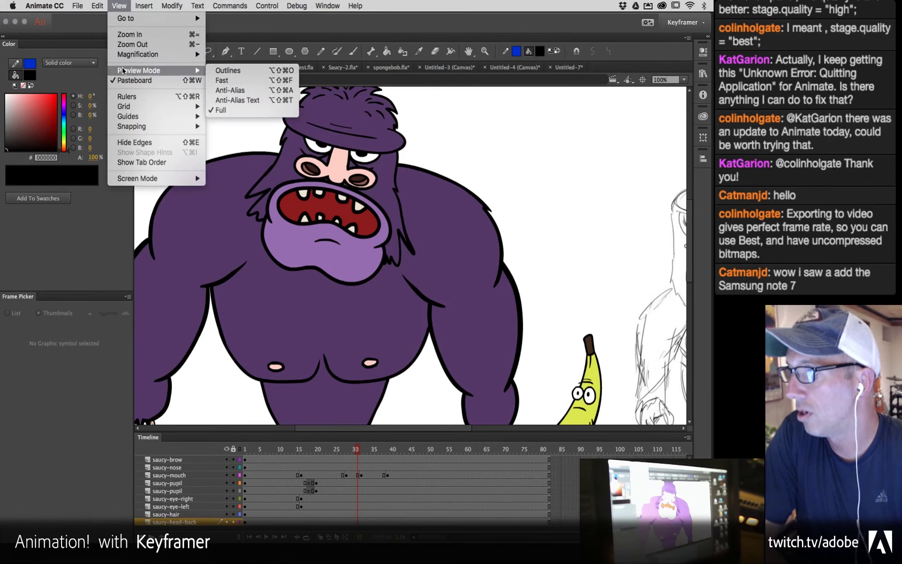
click(219, 113)
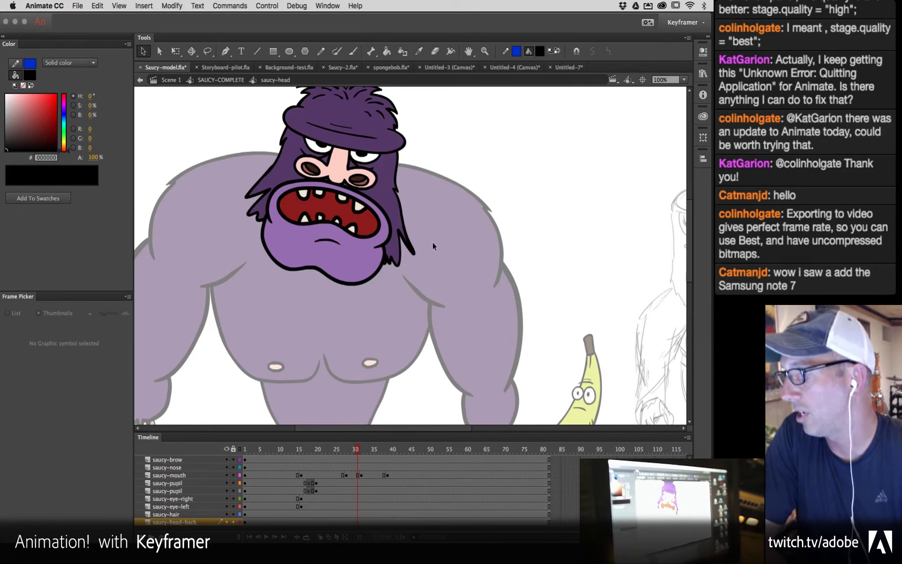
drag(358, 450, 396, 466)
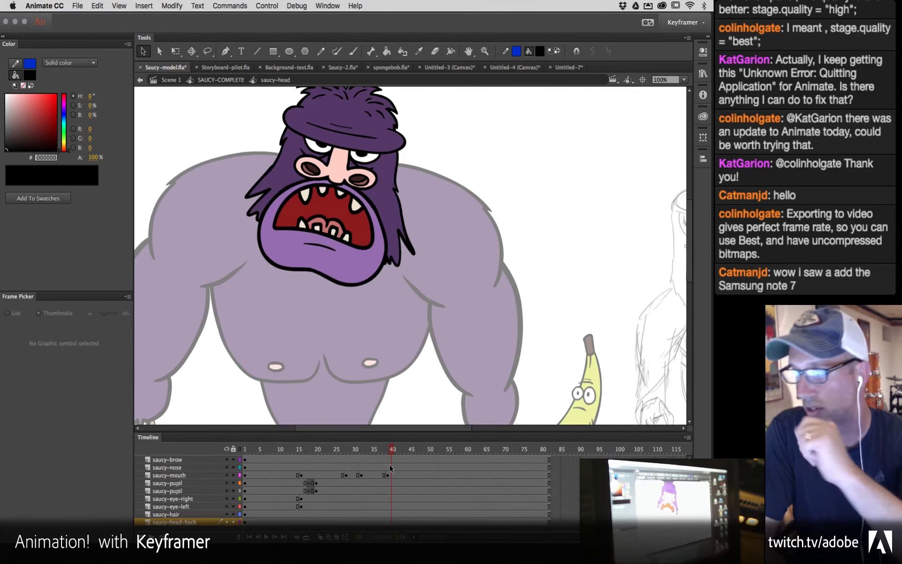
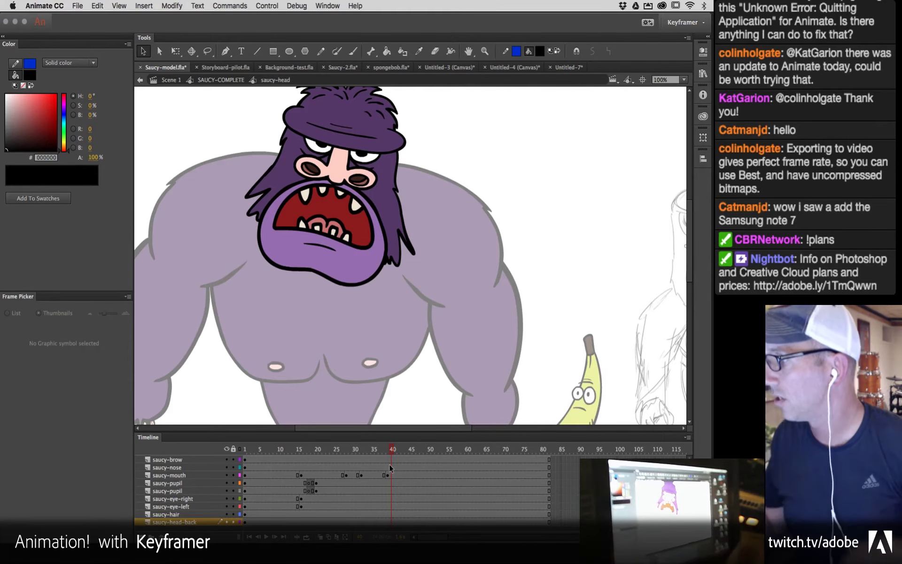
Step: Switch to the Saucy-2.fla document and show its whole stage at 50% magnification
click(332, 70)
mouse_move(528, 292)
mouse_down()
mouse_move(530, 272)
mouse_move(554, 243)
mouse_up()
drag(528, 383, 542, 198)
scroll(542, 198, up, 3)
scroll(548, 213, down, 7)
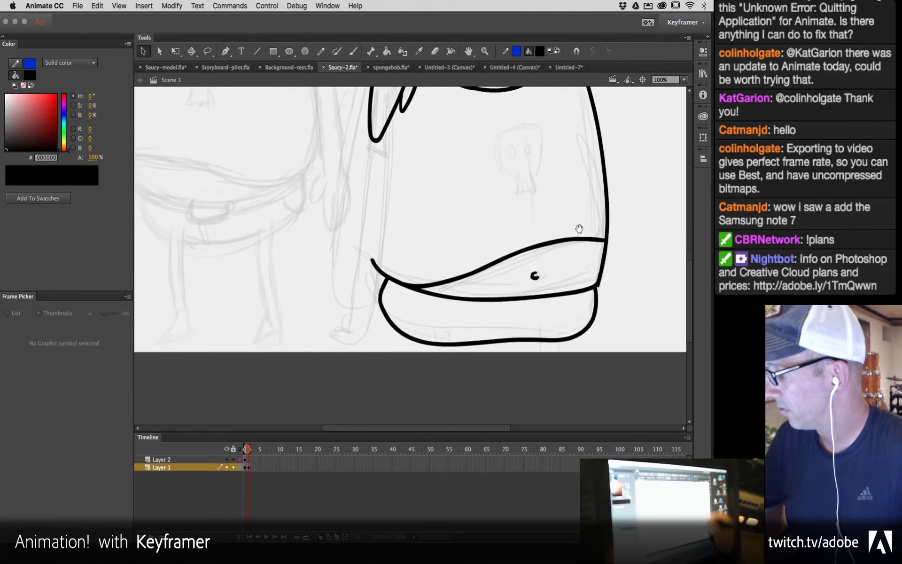
scroll(579, 228, down, 5)
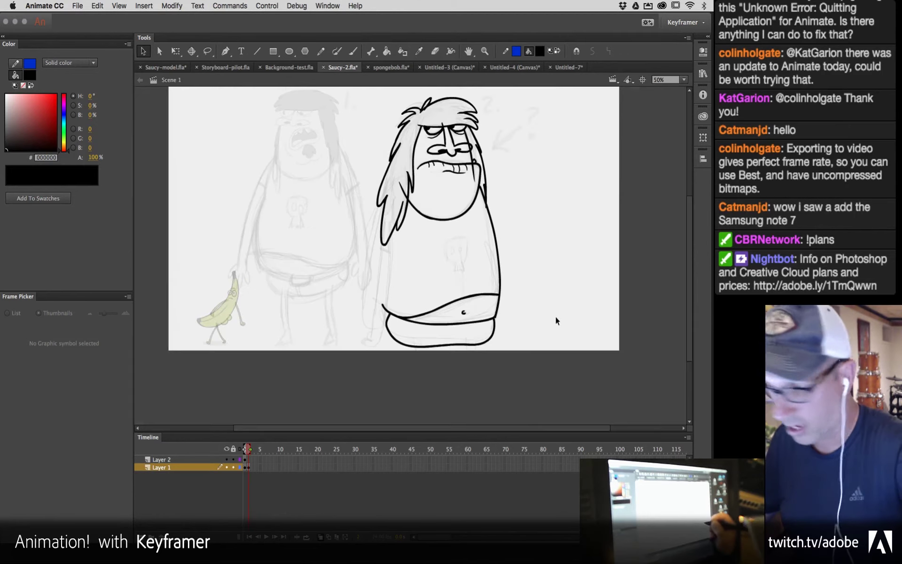
scroll(527, 243, up, 3)
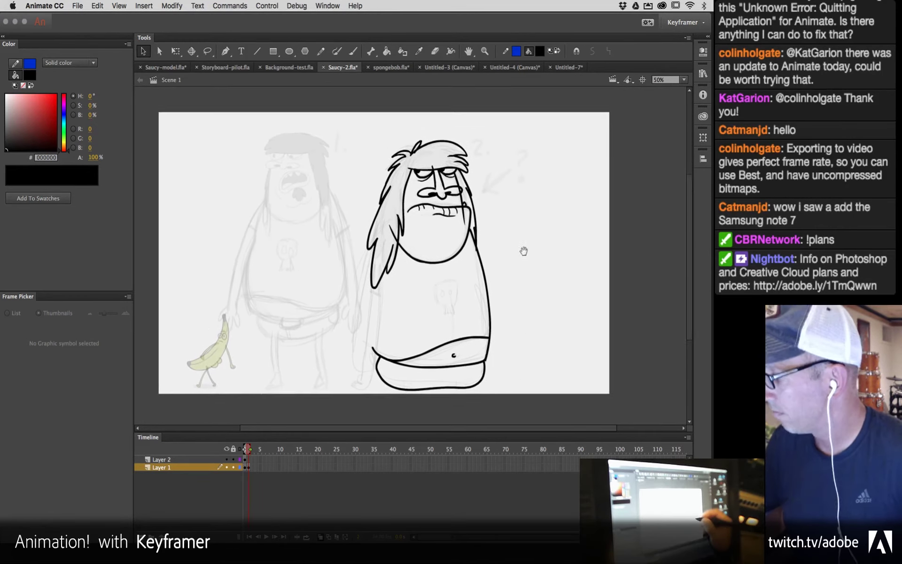
scroll(523, 251, down, 2)
drag(318, 95, 534, 368)
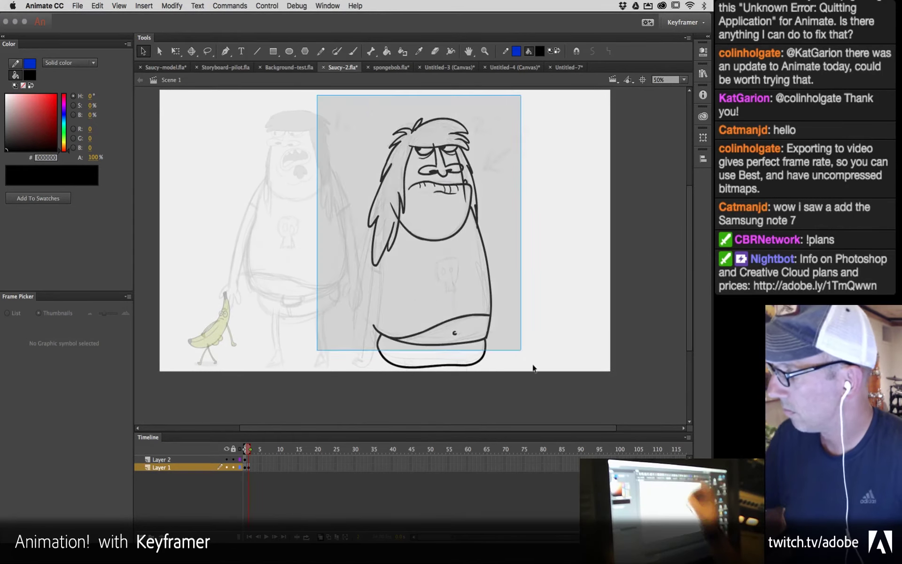
key(q)
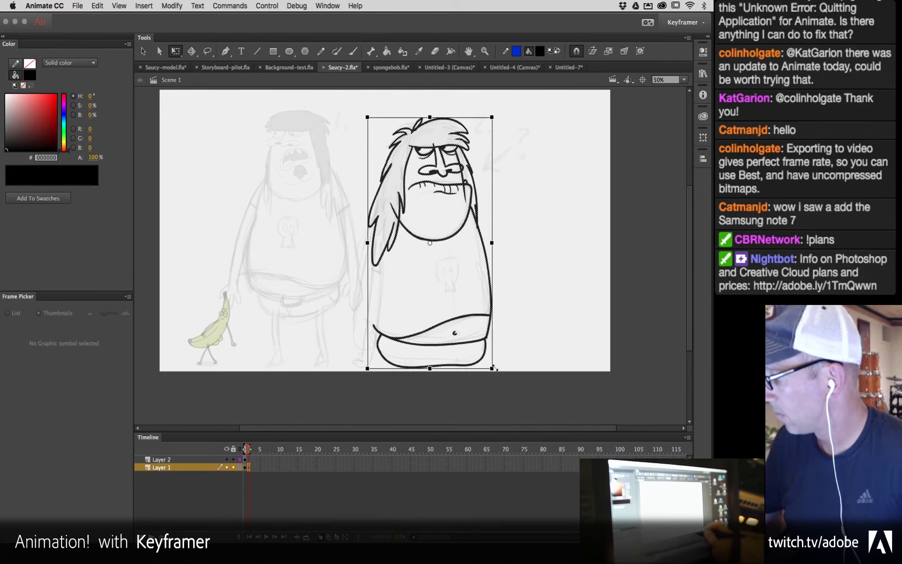
drag(491, 368, 478, 341)
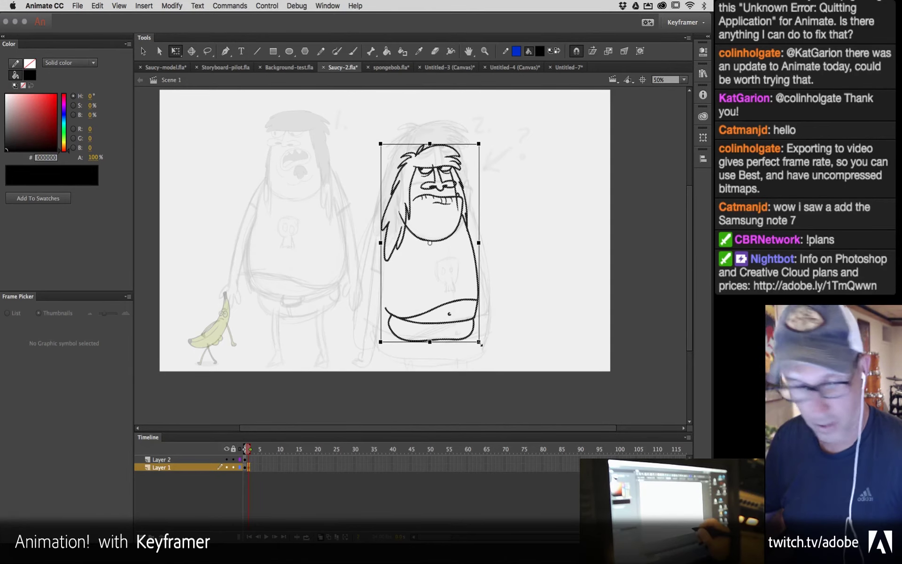
key(ctrl+z)
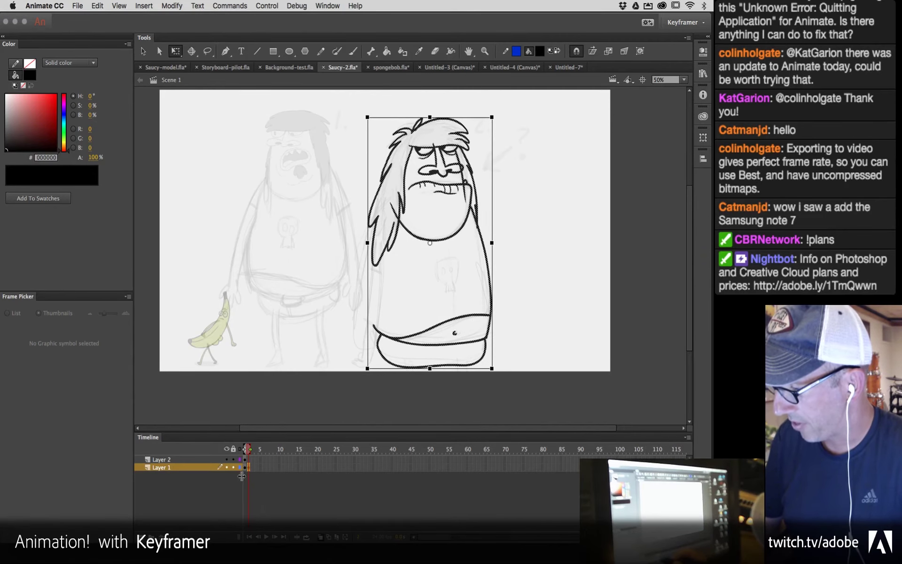
Step: Replace onion skinning with Edit Multiple Frames and scale all artwork on both layers to 60%
click(322, 537)
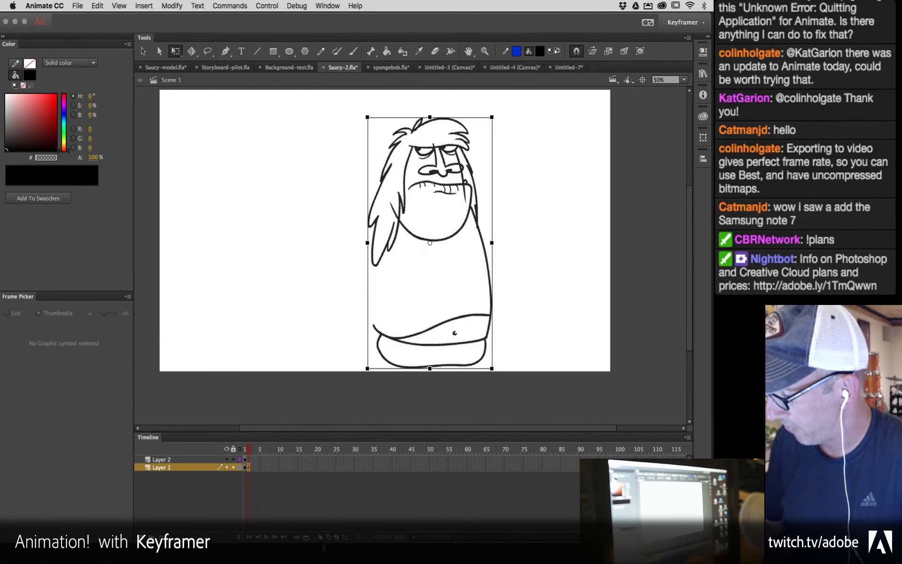
click(337, 538)
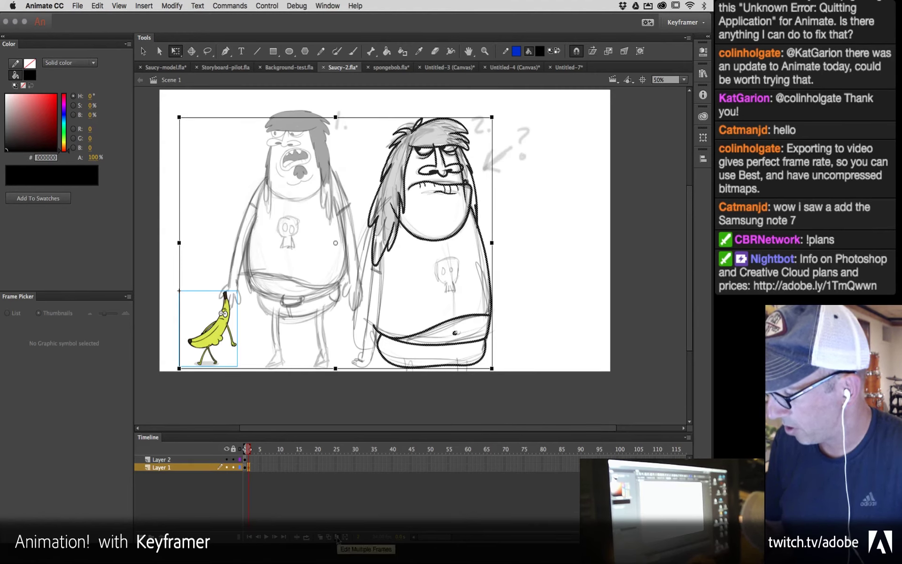
key(super+a)
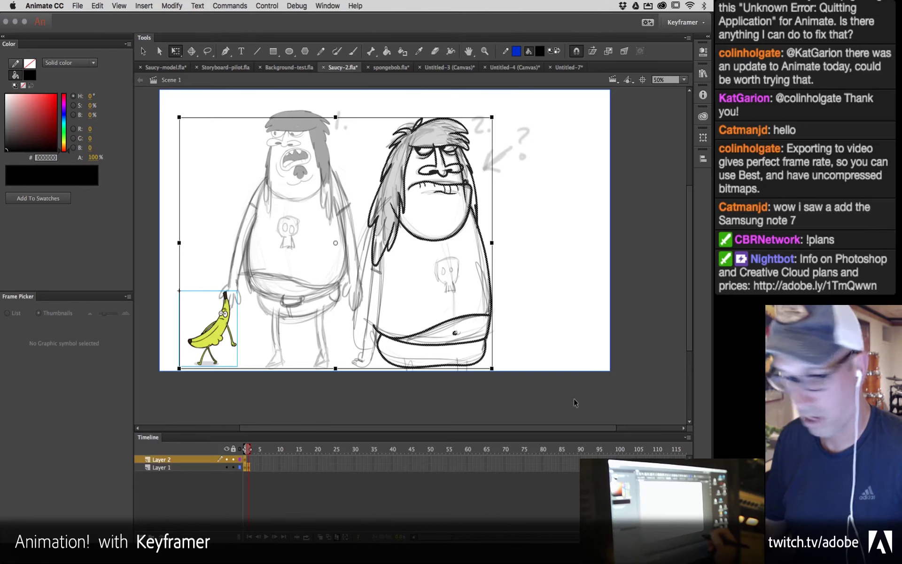
key(super+alt+s)
text(60)
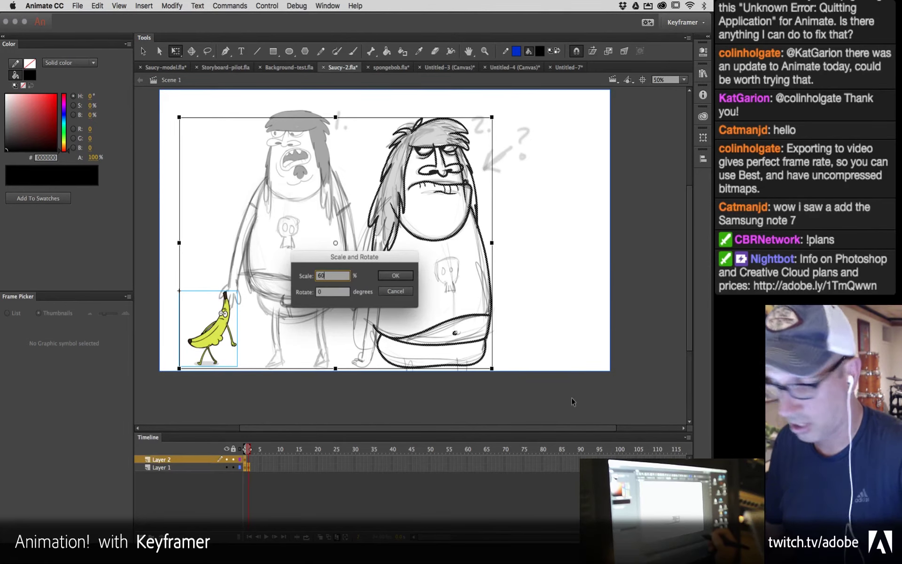
key(Return)
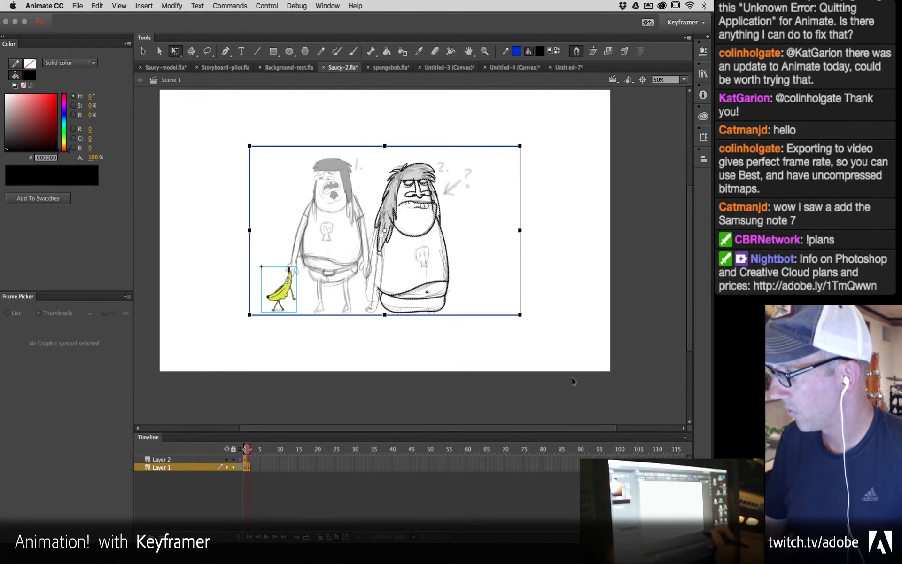
Step: Turn off Edit Multiple Frames, turn onion skinning back on, and deselect the inked character at 100% magnification
click(338, 538)
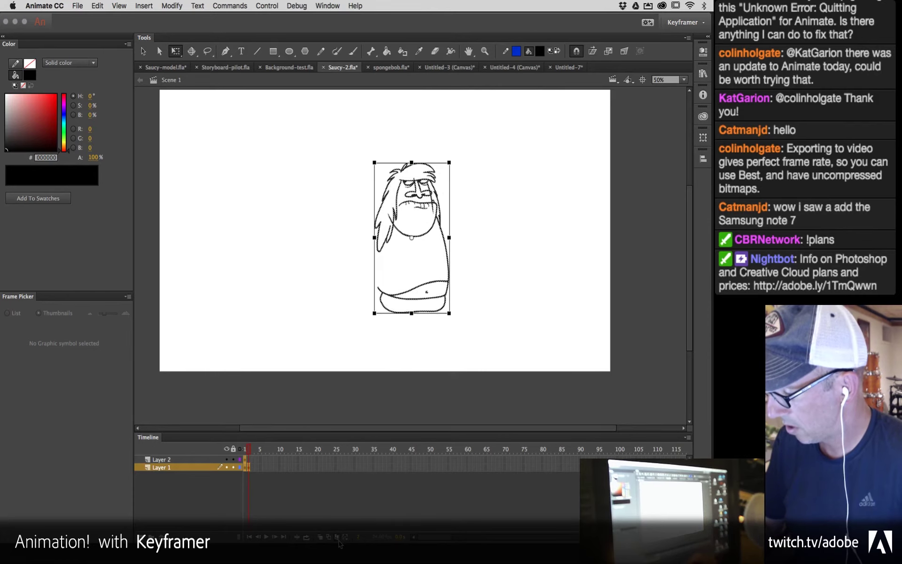
click(322, 538)
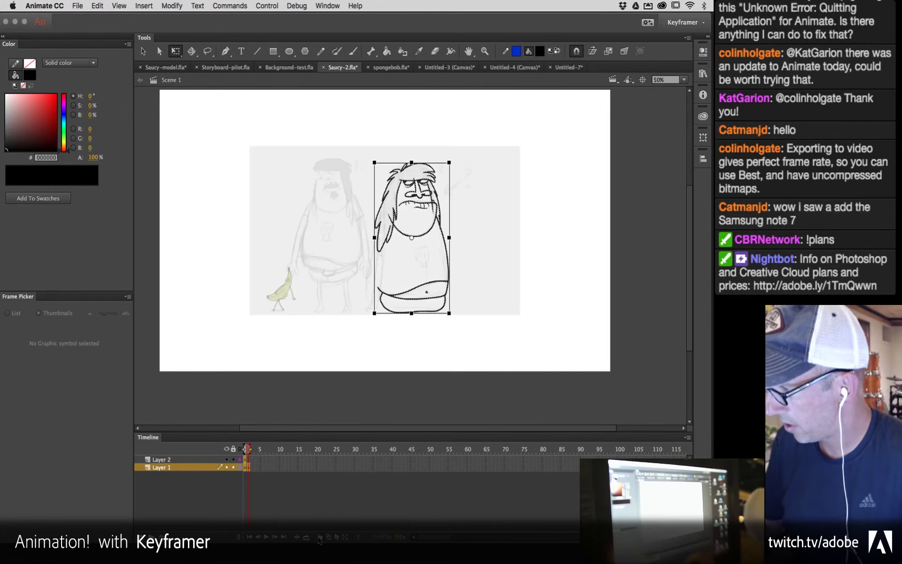
key(z)
click(439, 330)
drag(458, 329, 455, 281)
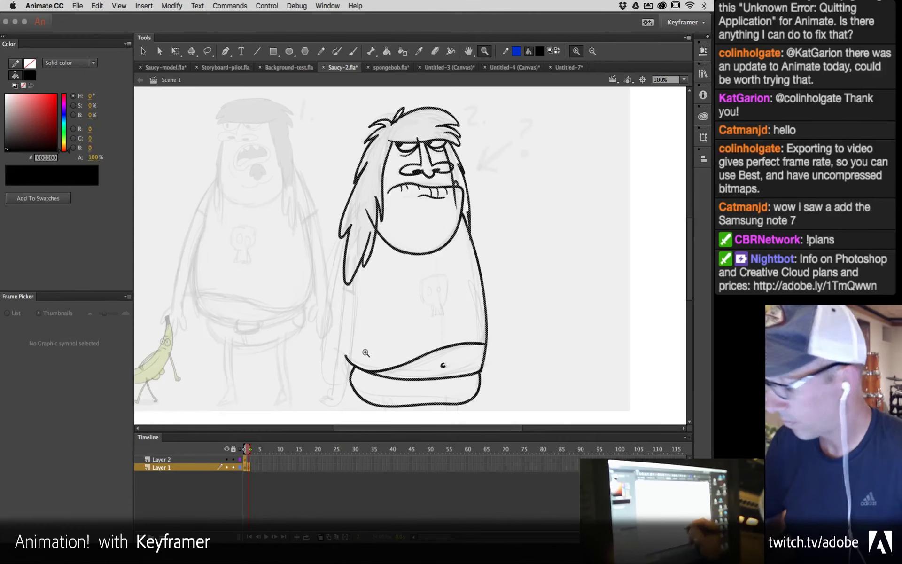
key(v)
click(423, 328)
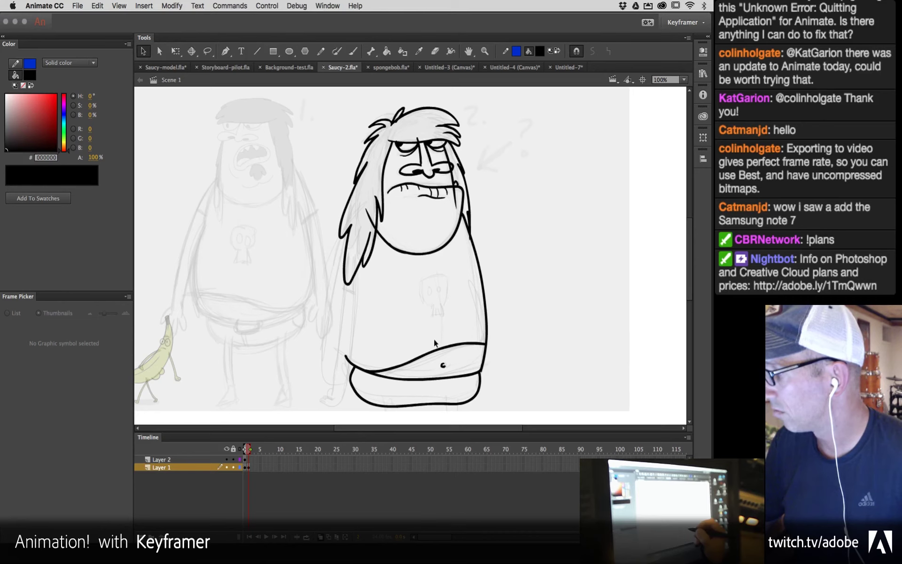
Step: Magnify the inked character's torso and arm area to 200% with the Brush tool active
key(b)
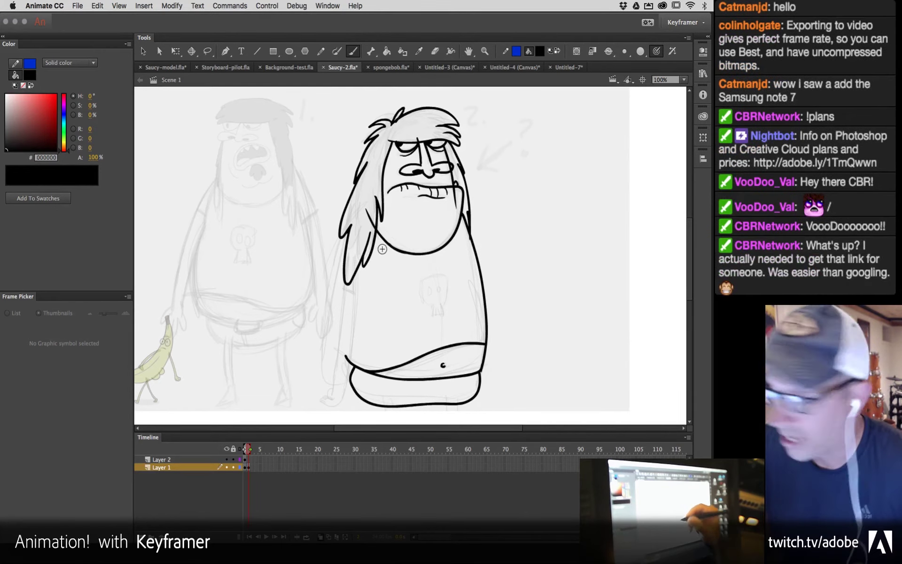
key(z)
click(351, 295)
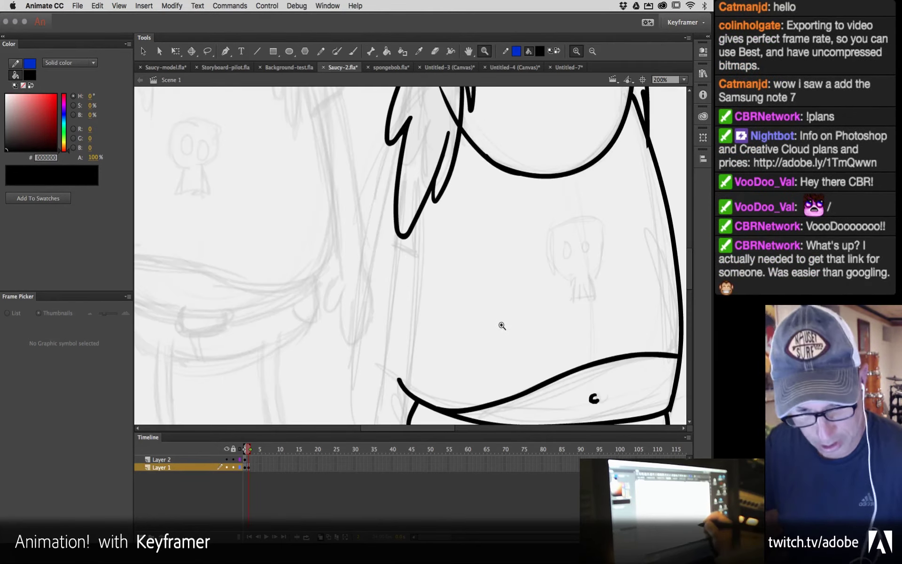
key(b)
drag(432, 221, 412, 366)
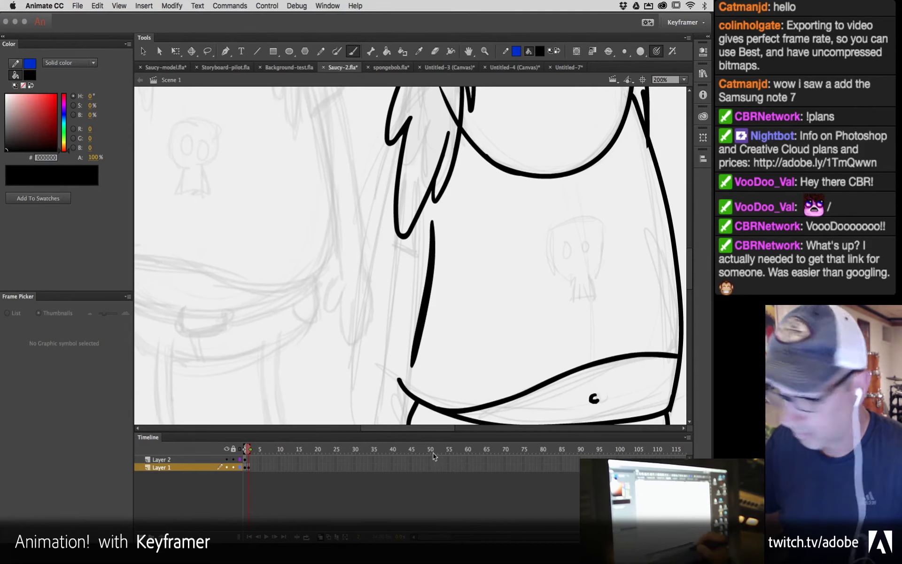
key(super+z)
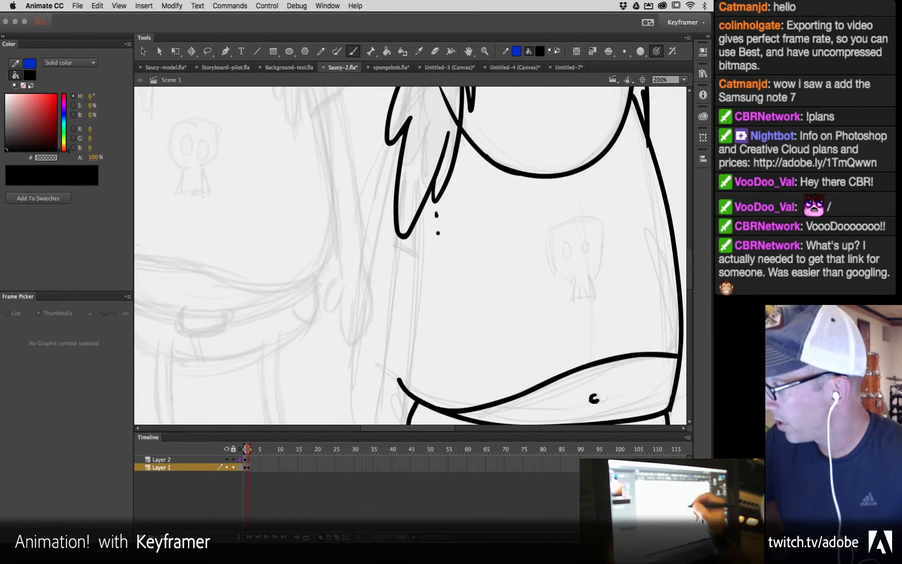
drag(437, 214, 418, 382)
key(super+z)
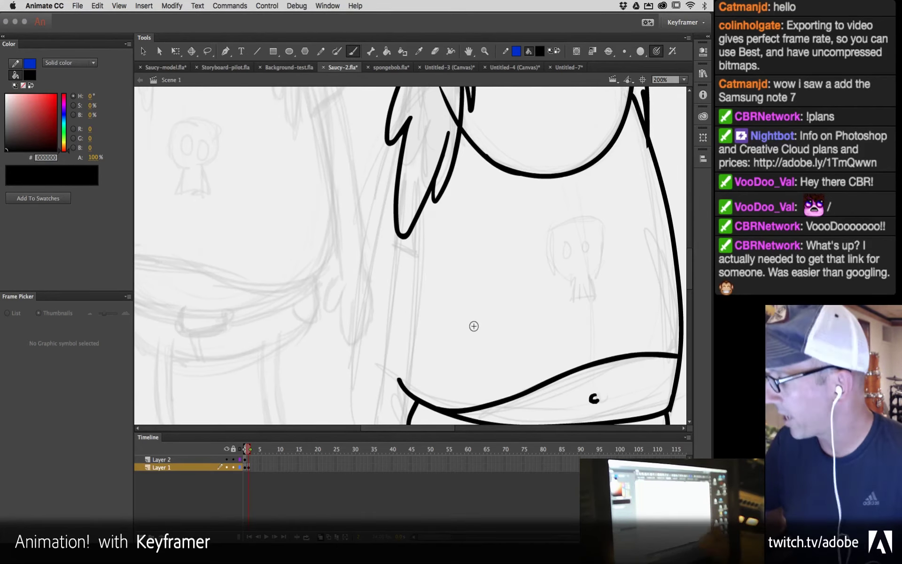
drag(455, 322, 455, 278)
drag(425, 173, 386, 411)
key(super+z)
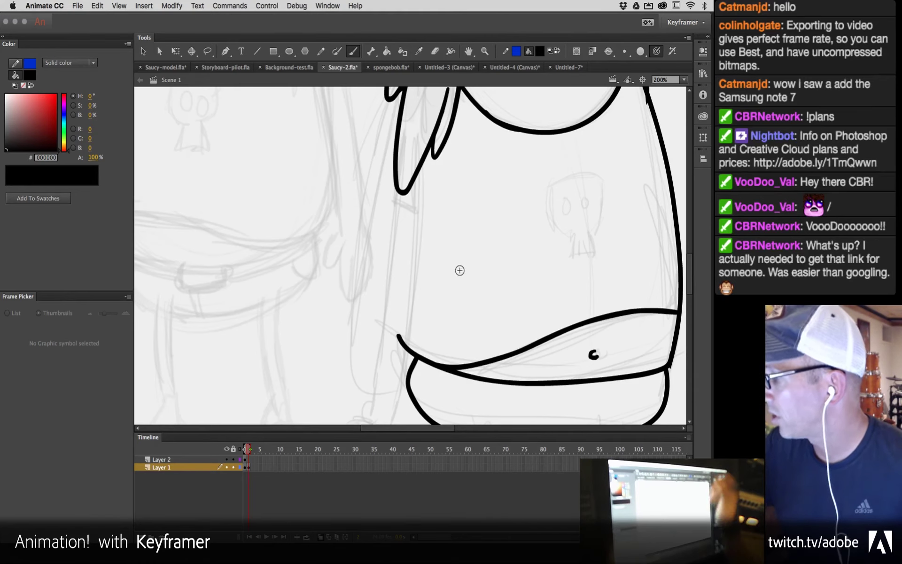
Step: Add a layer above Layer 1 and ink the character's near arm, hand and sleeve line on it
mouse_move(467, 252)
mouse_down()
mouse_move(449, 165)
mouse_move(455, 209)
mouse_up()
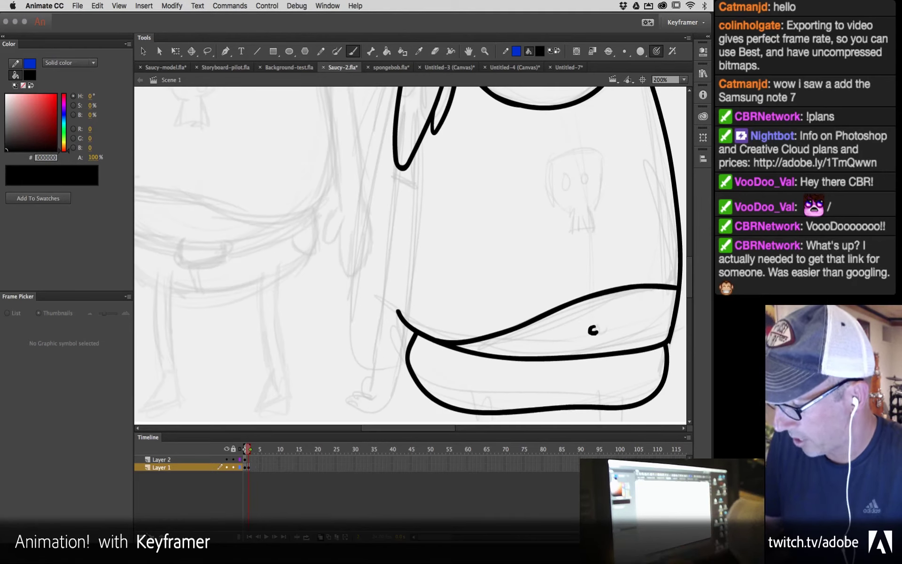
key(ctrl+shift+n)
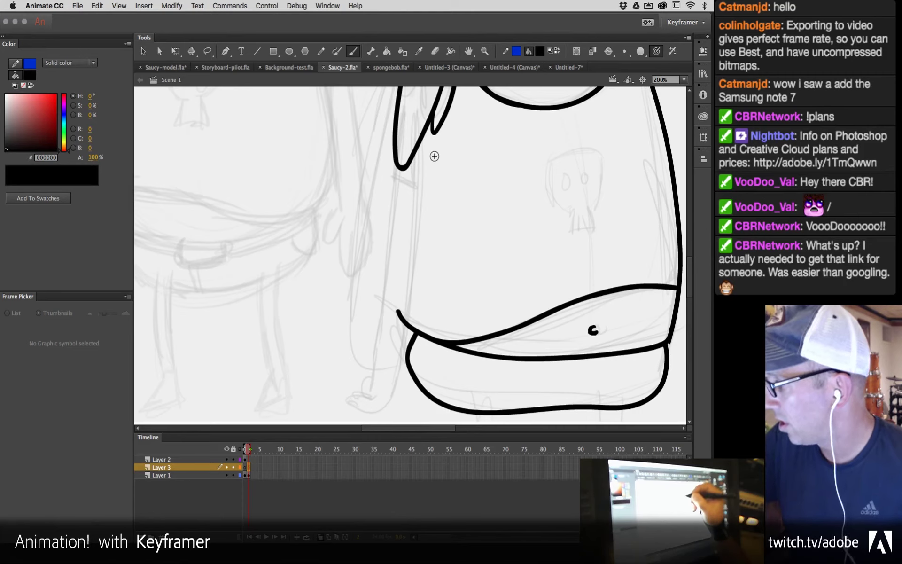
mouse_move(433, 146)
mouse_down()
mouse_move(418, 307)
mouse_move(391, 404)
mouse_move(370, 414)
mouse_move(355, 403)
mouse_move(376, 402)
mouse_up()
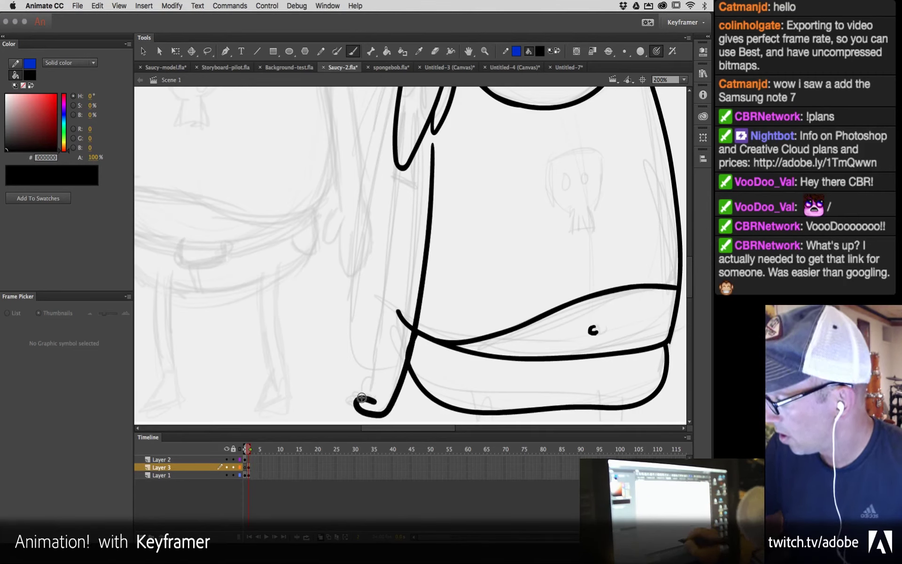
drag(375, 382, 388, 372)
mouse_move(408, 149)
mouse_down()
mouse_move(406, 250)
mouse_move(385, 371)
mouse_up()
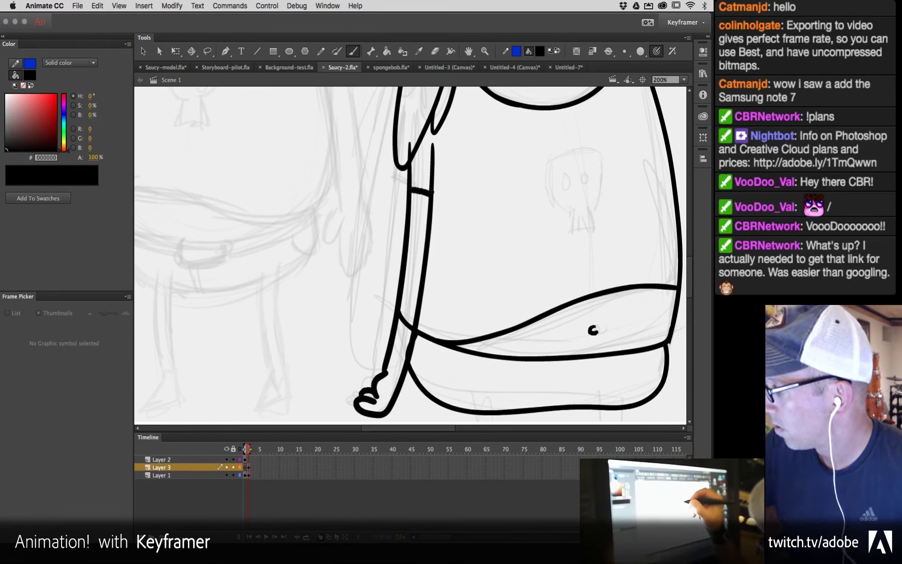
key(ctrl+z)
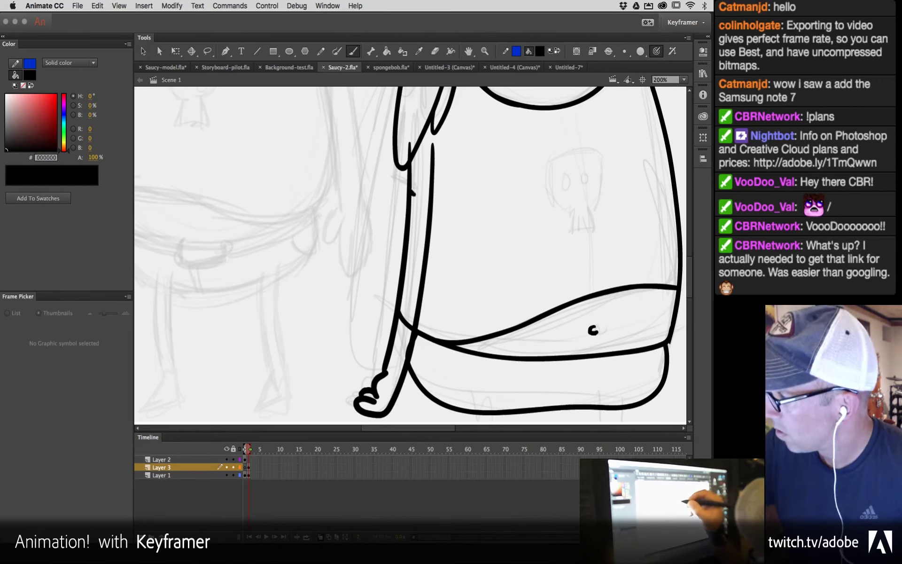
key(ctrl+z)
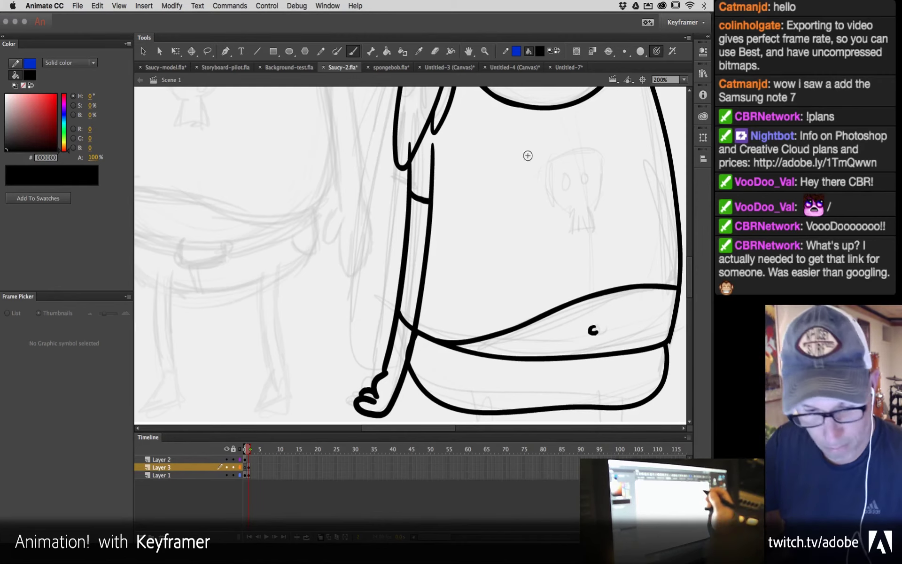
Step: Select the inked arm and nudge it right and up by one large increment each, viewing it at 100% magnification
key(v)
click(411, 341)
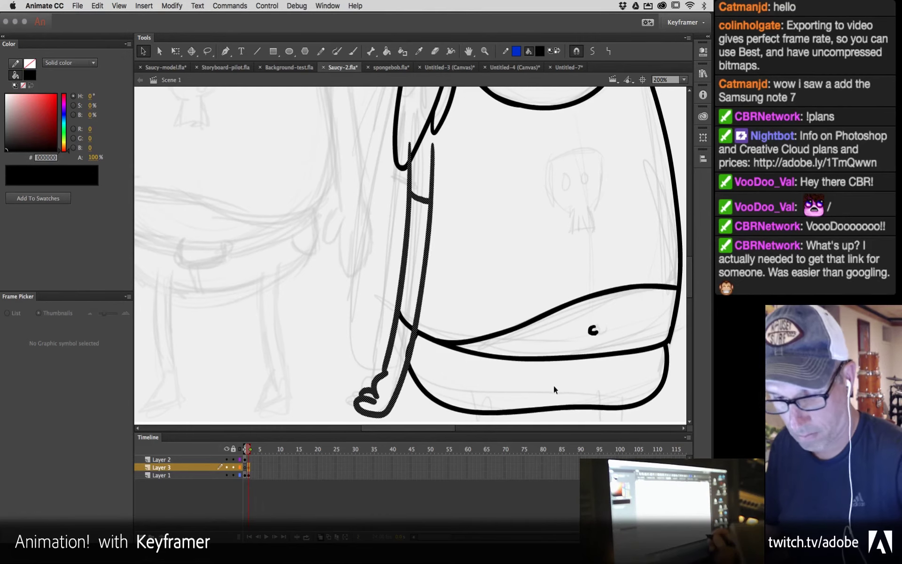
key(ctrl+1)
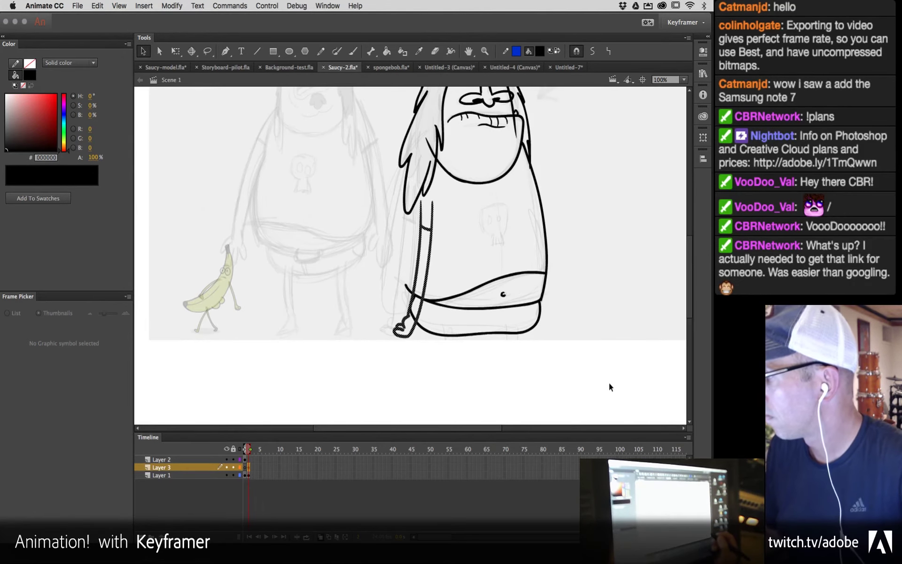
key(shift+Right)
key(shift+Up)
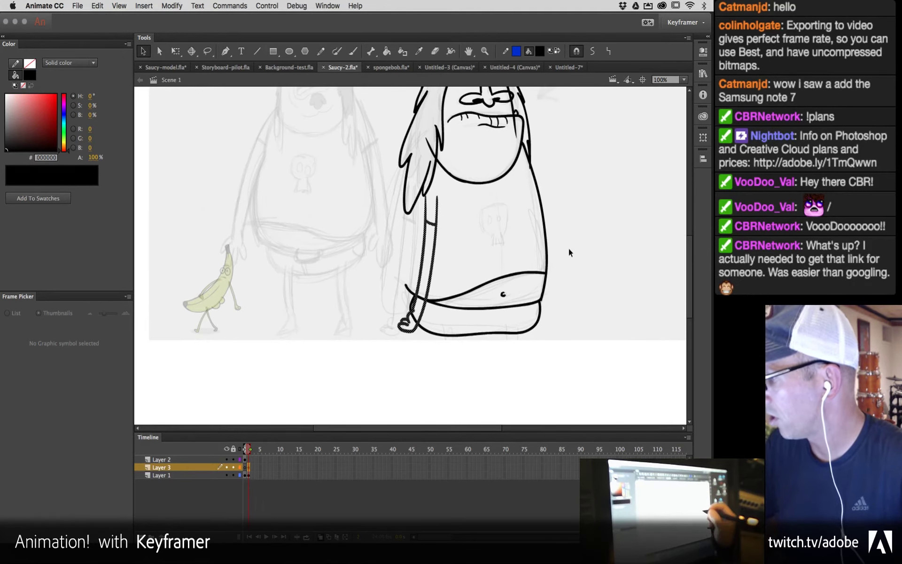
scroll(538, 233, down, 3)
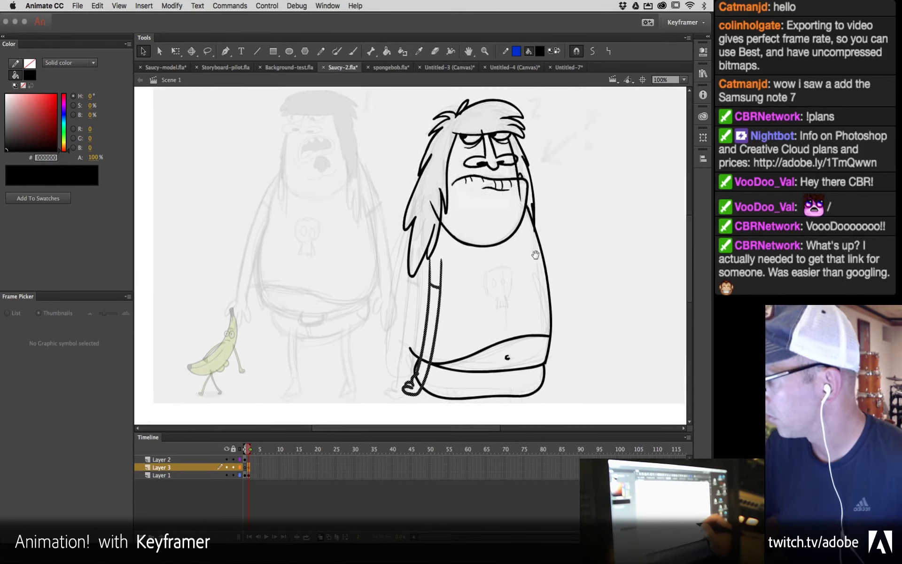
scroll(514, 303, up, 3)
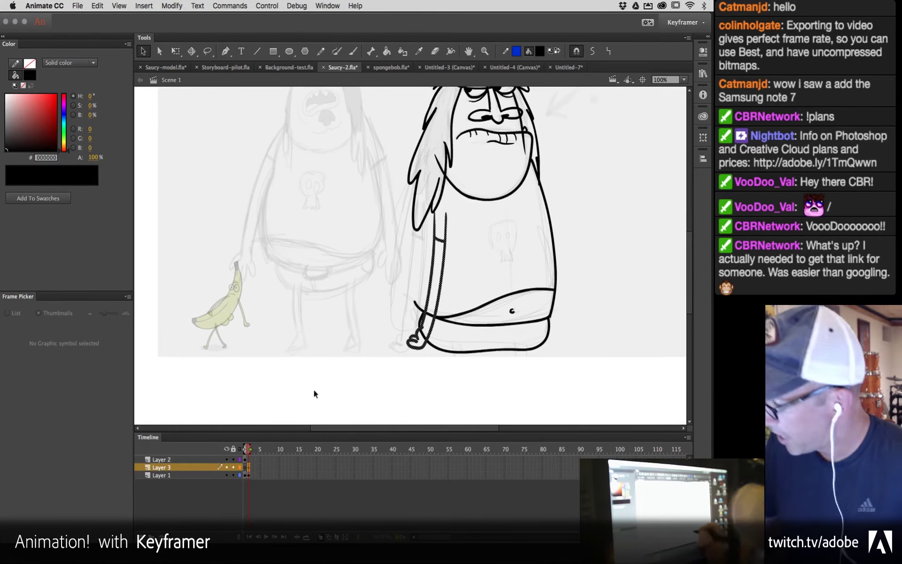
Step: Lock Layer 3, select the frame 2 artwork on Layer 1, and magnify the torso to 200% with the Brush tool active
click(233, 468)
click(250, 476)
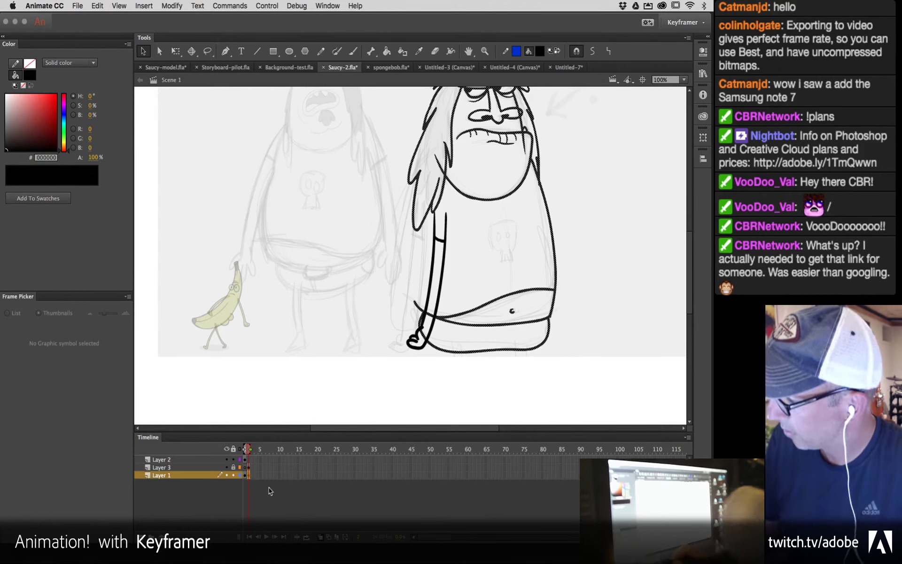
key(z)
click(455, 264)
key(b)
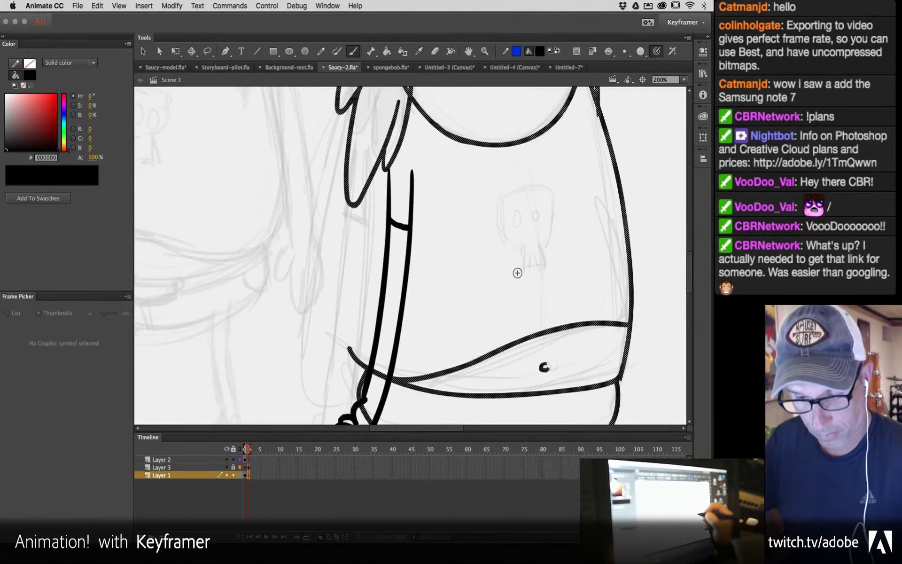
Step: Try a curved test brush stroke beside the character at 100% magnification and undo it
key(ctrl+1)
drag(552, 197, 556, 304)
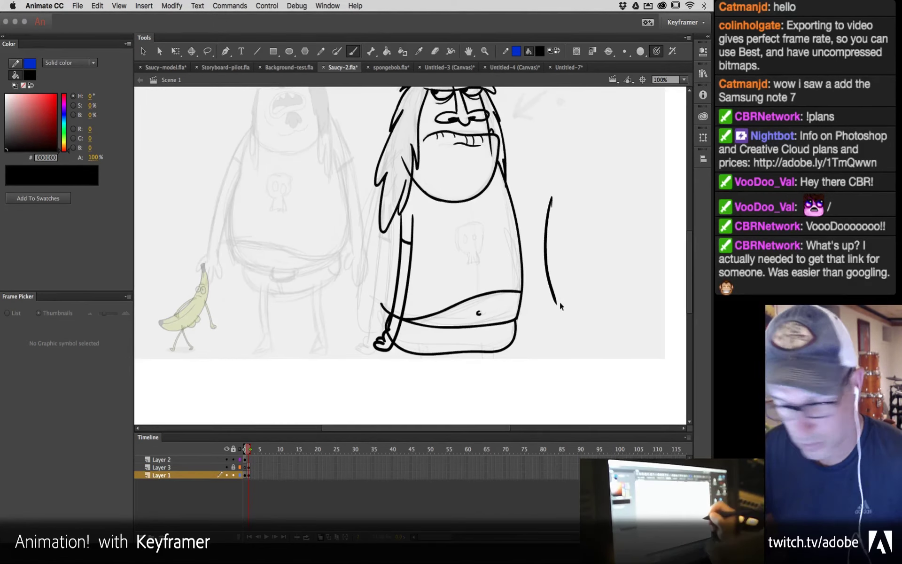
key(ctrl+z)
Step: Show the Brush tool's properties, draw a short comparison stroke beside the character, and turn off Zoom size with stage
click(701, 54)
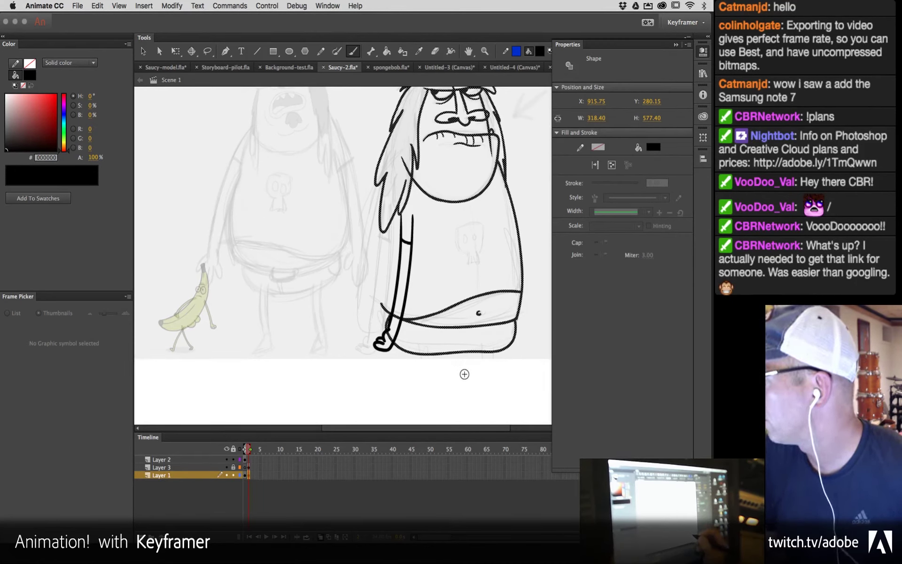
drag(541, 231, 539, 296)
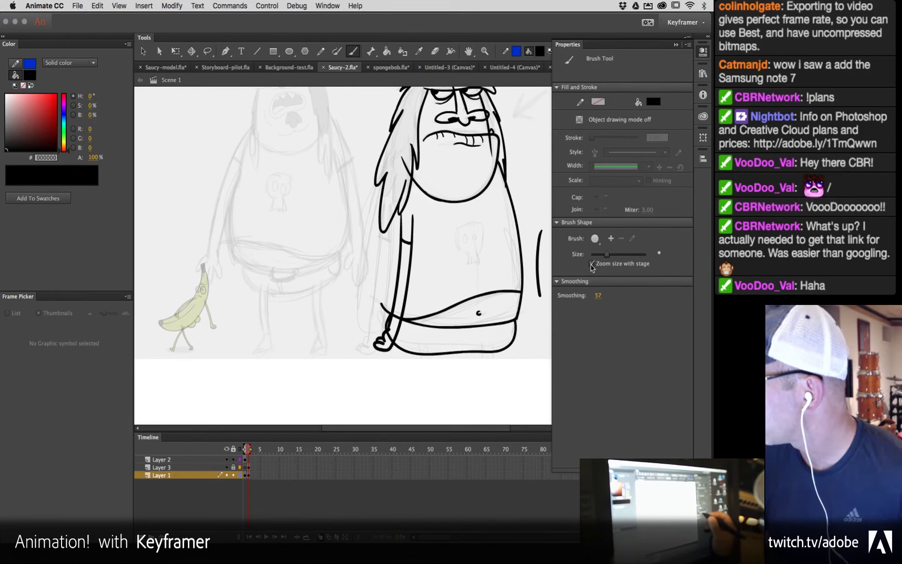
scroll(343, 225, right, 5)
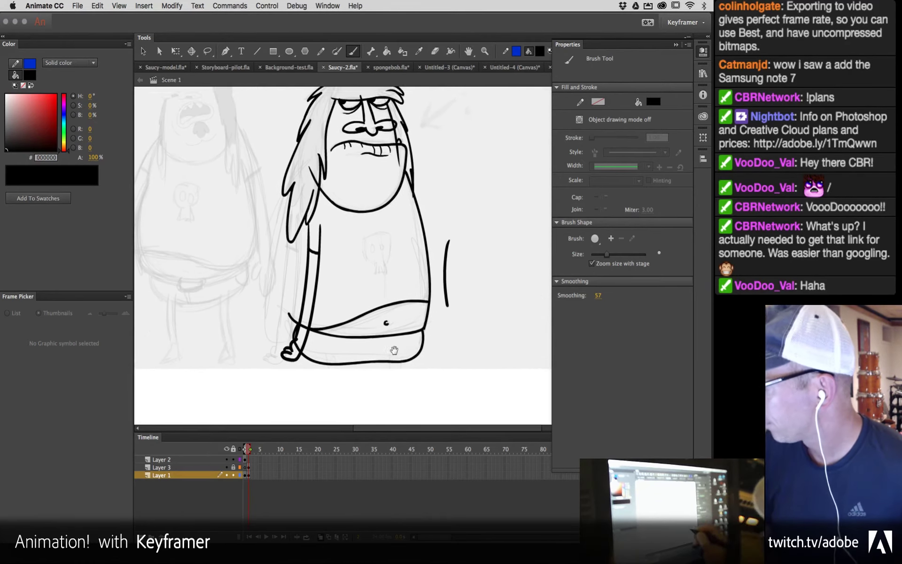
click(592, 264)
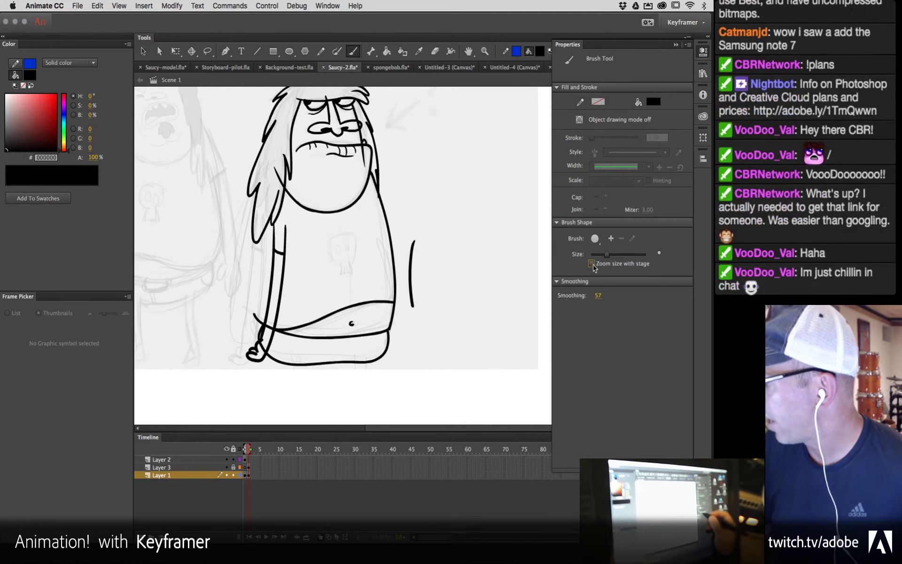
Step: Draw two vertical test strokes beside the character, then two more at a closer magnification to compare brush widths
drag(450, 225, 453, 323)
drag(478, 134, 475, 355)
key(super+equal)
key(super+equal)
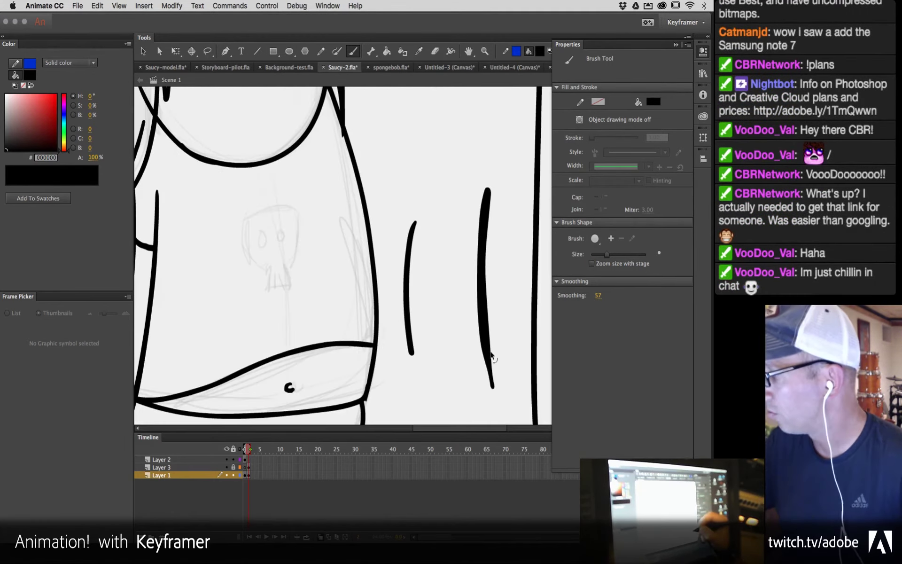
drag(492, 267, 211, 277)
drag(437, 182, 431, 322)
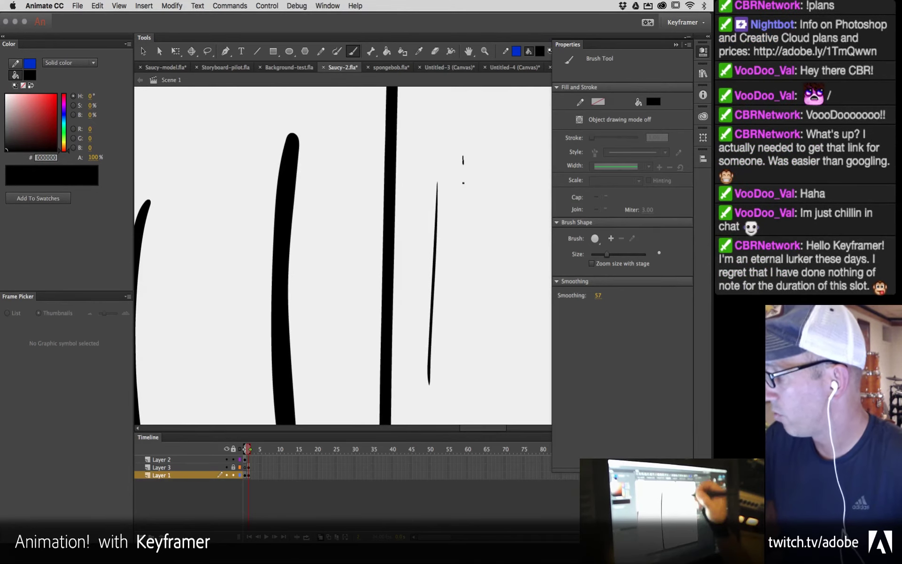
drag(464, 156, 457, 381)
Step: Draw further vertical comparison strokes beside the character at progressively lower stage magnifications
key(super+minus)
key(super+minus)
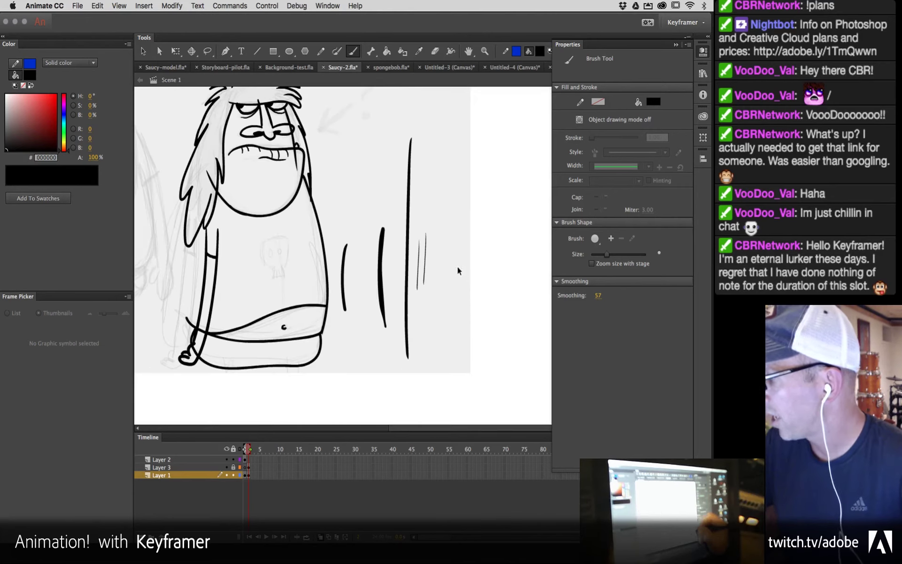
drag(443, 206, 437, 338)
key(super+minus)
drag(433, 194, 427, 341)
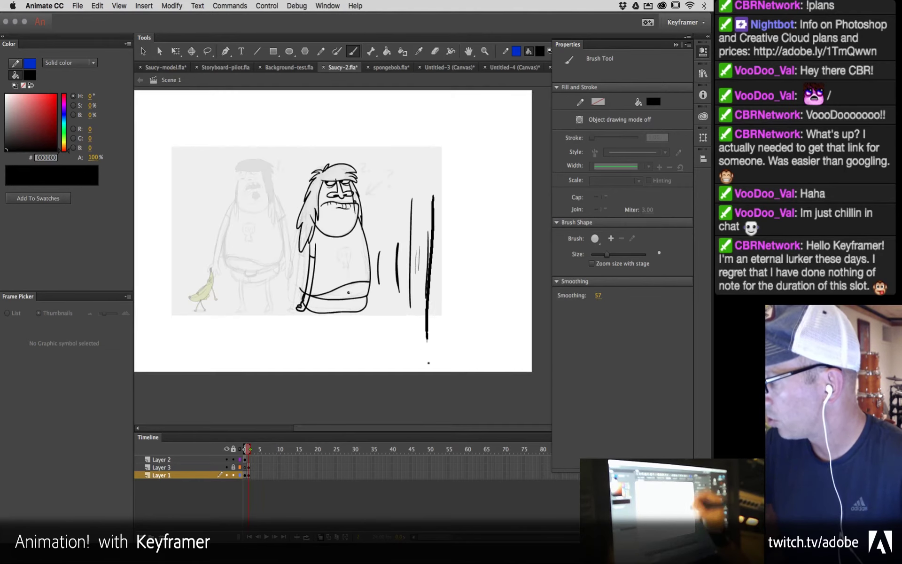
Step: Make the brush size zoom with the stage and paint vertical test strokes beside the character at different zoom levels
drag(452, 176, 442, 356)
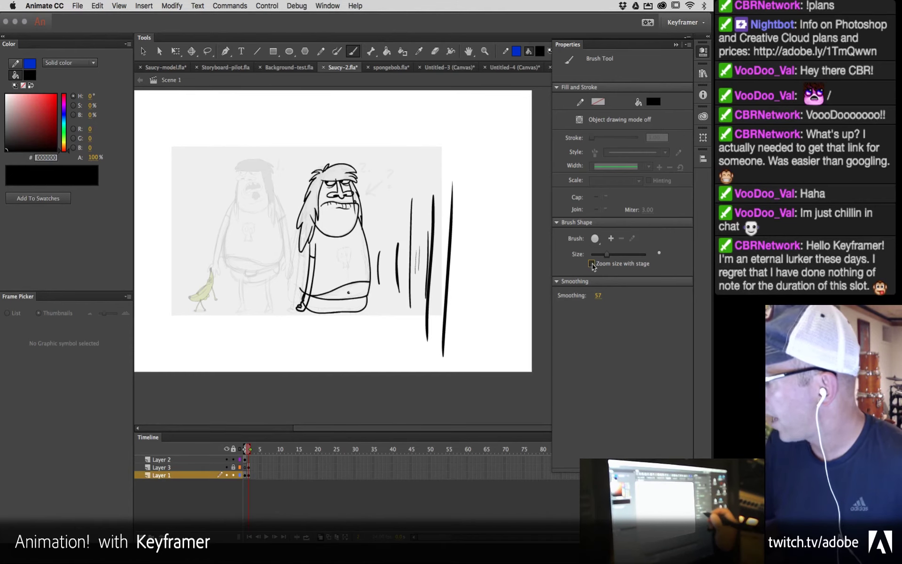
drag(475, 172, 473, 327)
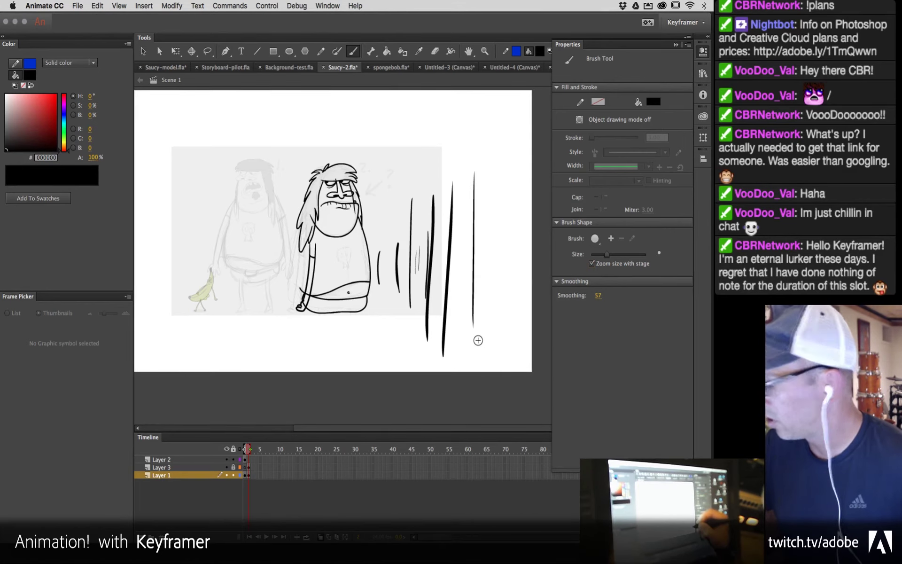
click(481, 295)
click(410, 224)
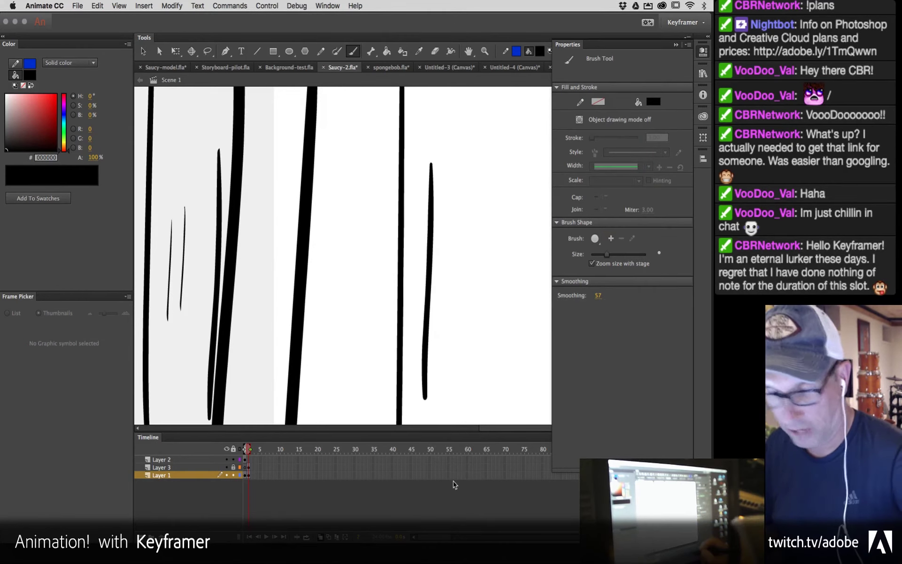
Step: Select all the vertical test strokes beside the inked character and delete them
key(super+minus)
key(super+minus)
key(v)
mouse_move(492, 134)
mouse_down()
mouse_move(378, 425)
mouse_move(362, 427)
mouse_up()
key(Delete)
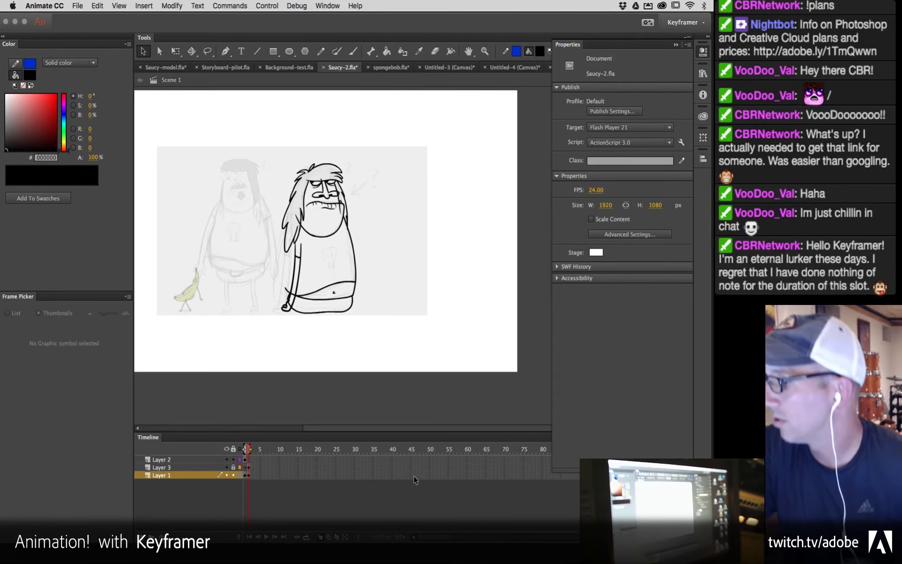
Step: Ink the curved outline of the character's back behind the arm, from the waistline up to the hanging hair, with the Brush tool
key(z)
click(310, 288)
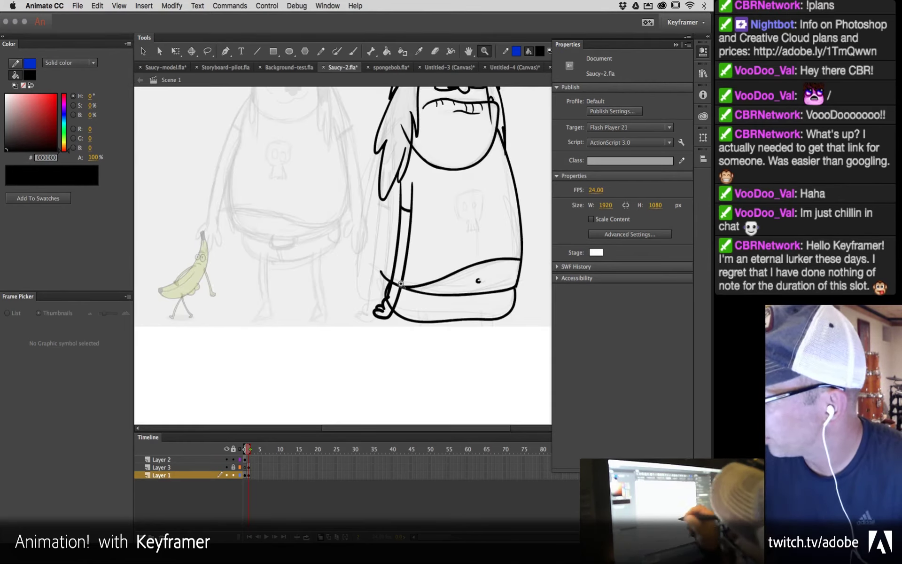
drag(465, 310, 417, 292)
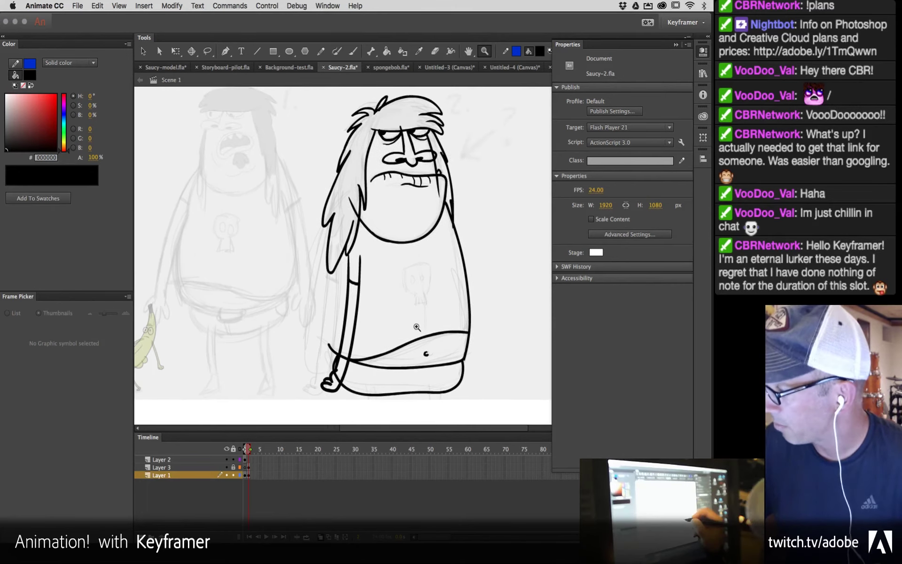
key(v)
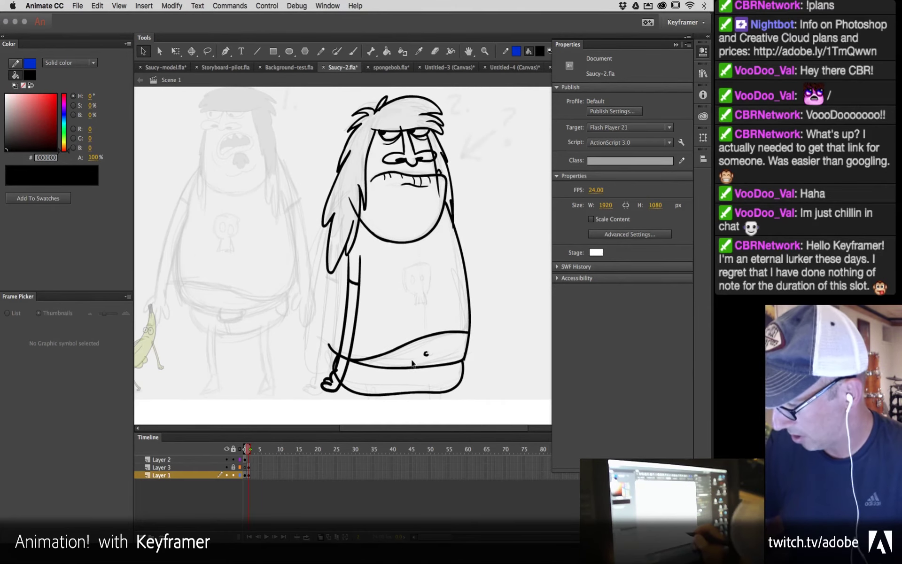
key(z)
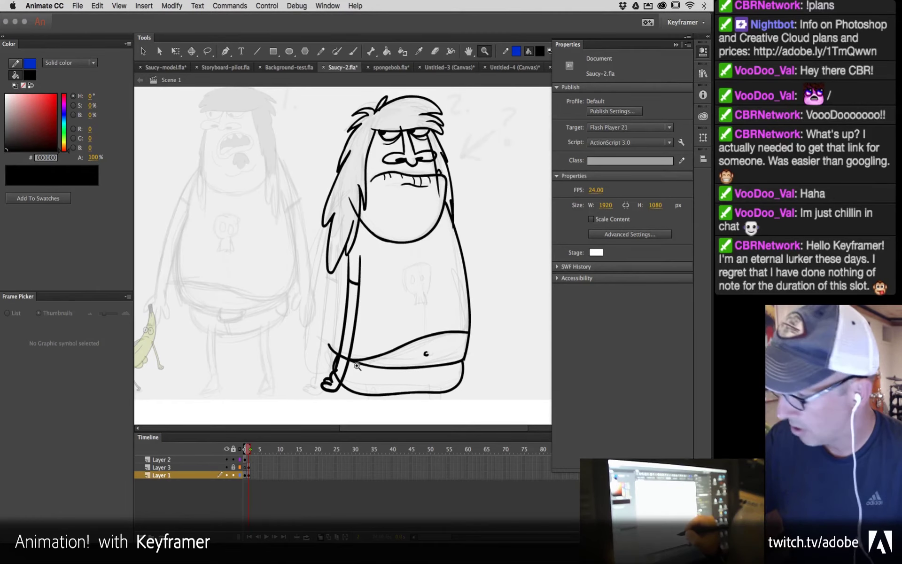
click(358, 367)
mouse_move(465, 197)
mouse_down()
mouse_move(399, 351)
mouse_move(420, 275)
mouse_move(422, 322)
mouse_up()
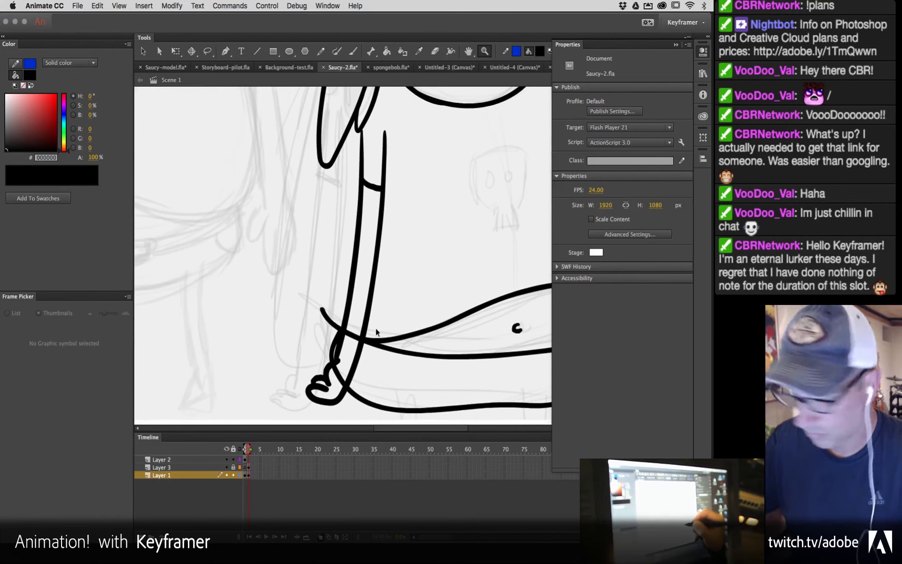
key(b)
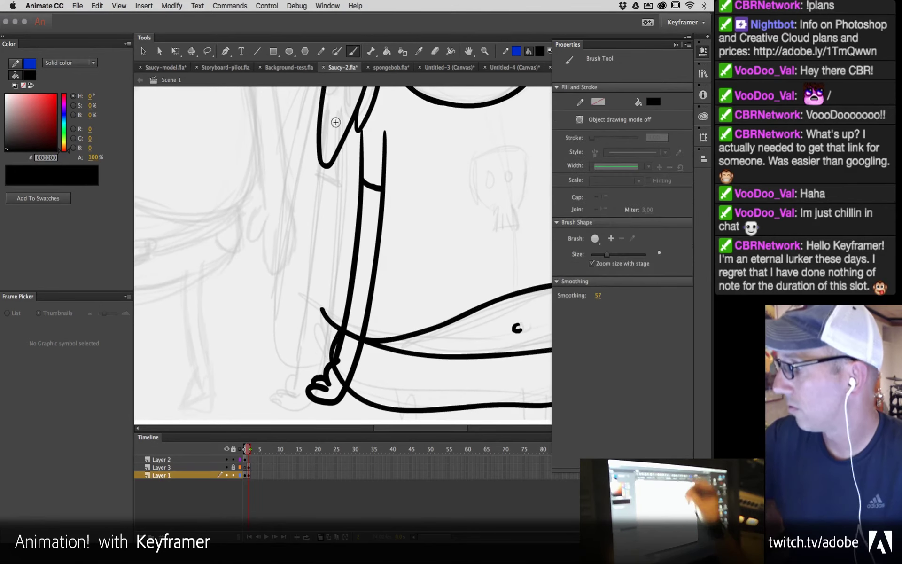
mouse_move(324, 315)
mouse_down()
mouse_move(313, 275)
mouse_move(354, 89)
mouse_up()
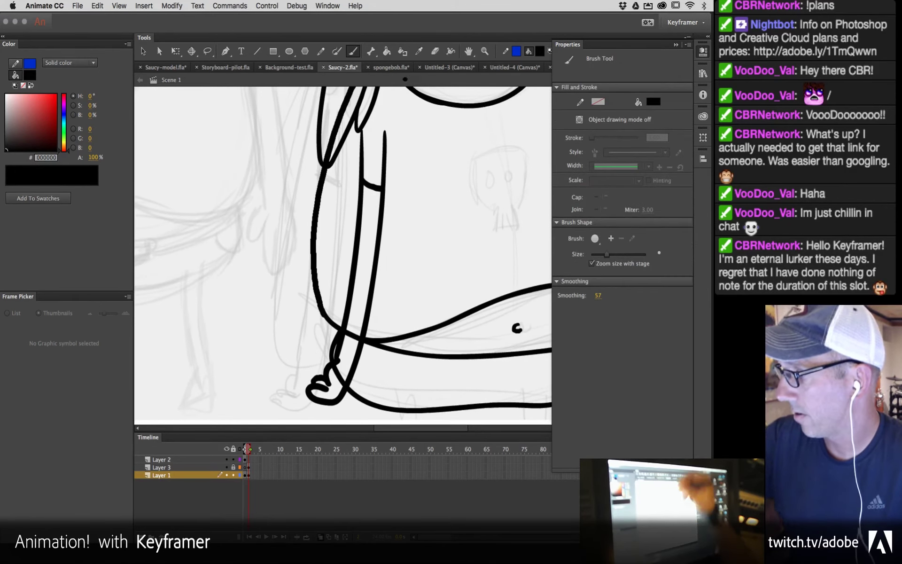
Step: Ink an oval belt buckle below the belly, with short belt segments and paired belt loops on both sides
scroll(476, 196, right, 6)
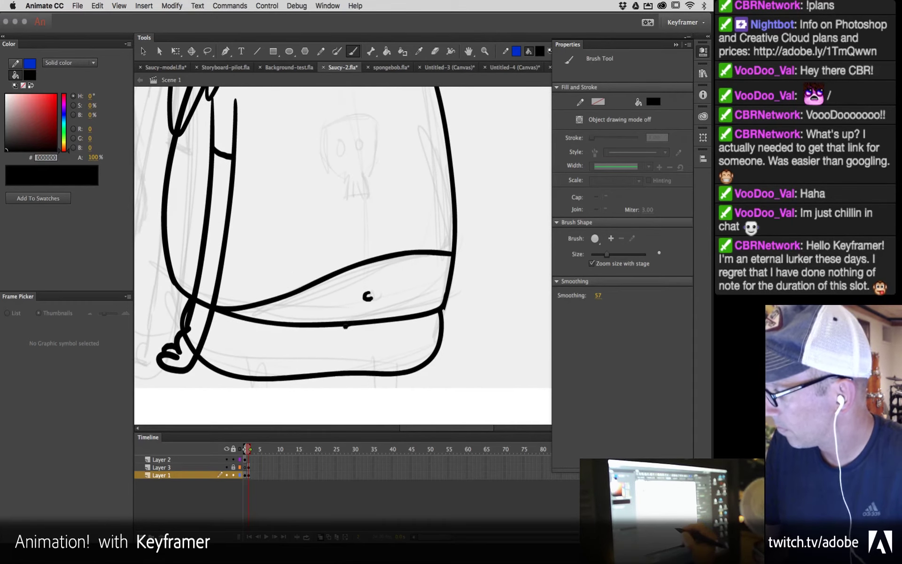
mouse_move(345, 326)
mouse_down()
mouse_move(356, 346)
mouse_move(392, 335)
mouse_up()
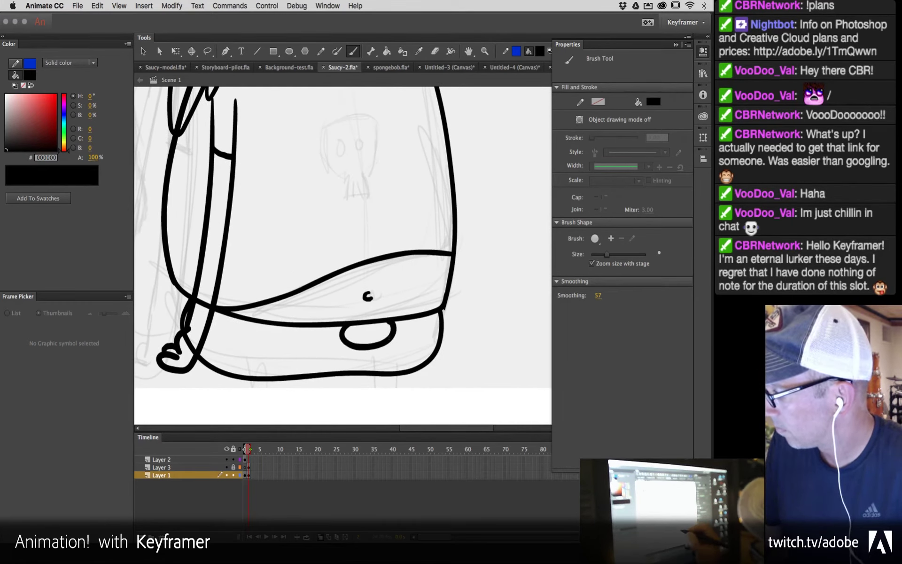
mouse_move(417, 319)
mouse_down()
mouse_move(418, 341)
mouse_move(429, 341)
mouse_up()
mouse_move(299, 365)
mouse_down()
mouse_move(433, 349)
mouse_move(391, 350)
mouse_up()
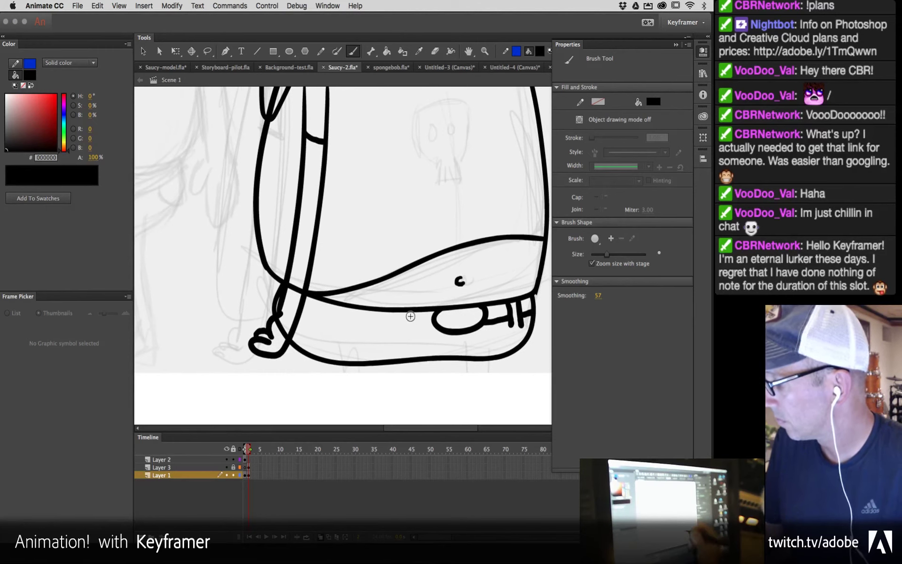
mouse_move(408, 311)
mouse_down()
mouse_move(408, 336)
mouse_move(398, 336)
mouse_move(409, 324)
mouse_up()
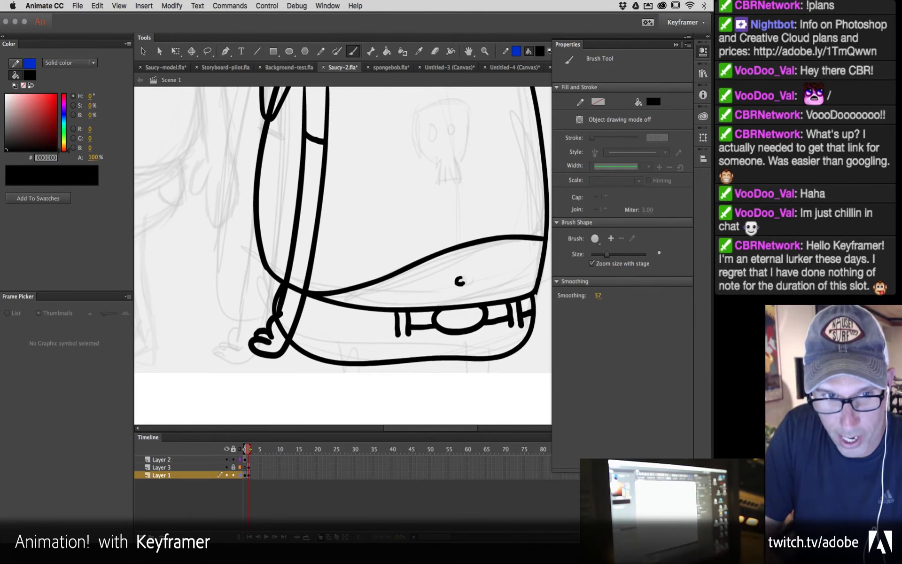
key(super+F3)
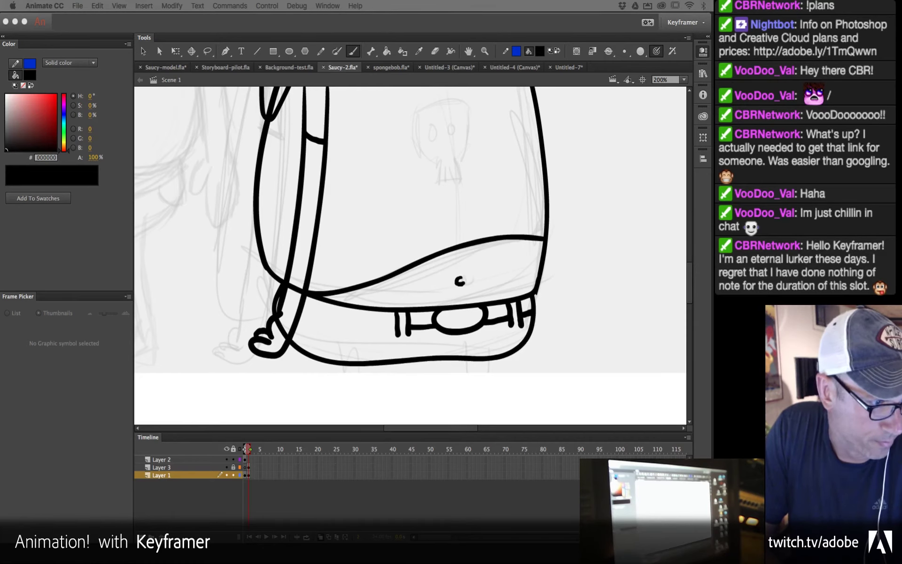
key(super+F3)
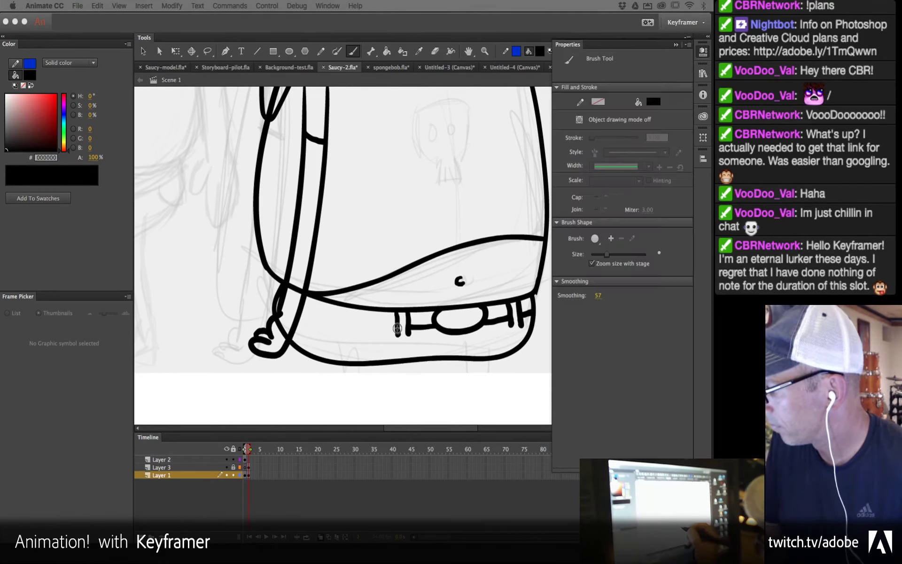
drag(397, 328, 304, 307)
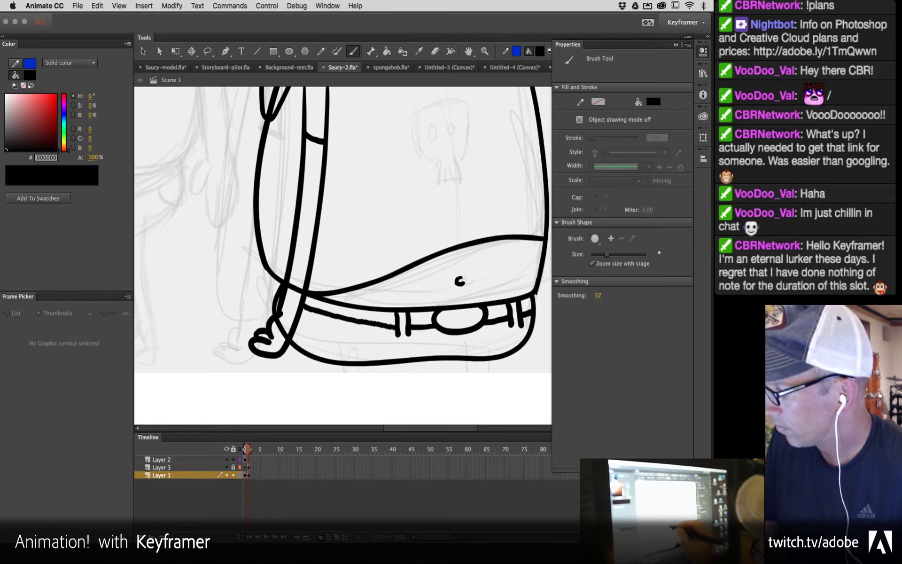
key(super+z)
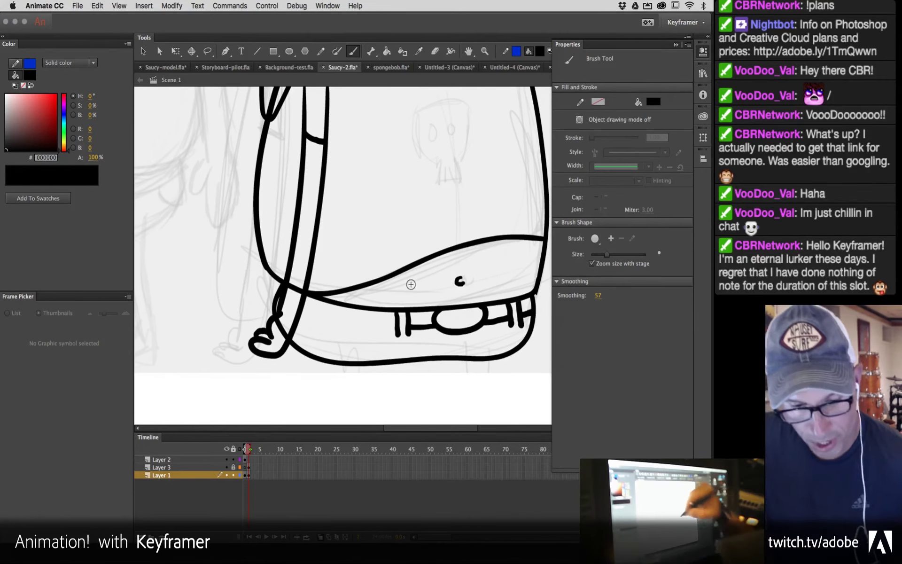
Step: Ink the belt's lower edge as one smooth line between the arm and the nearest belt loop, redoing the stroke until it is clean
key(h)
mouse_move(419, 260)
mouse_down()
mouse_move(455, 170)
mouse_move(483, 191)
mouse_move(328, 238)
mouse_move(238, 146)
mouse_move(322, 177)
mouse_move(419, 247)
mouse_move(413, 254)
mouse_up()
key(b)
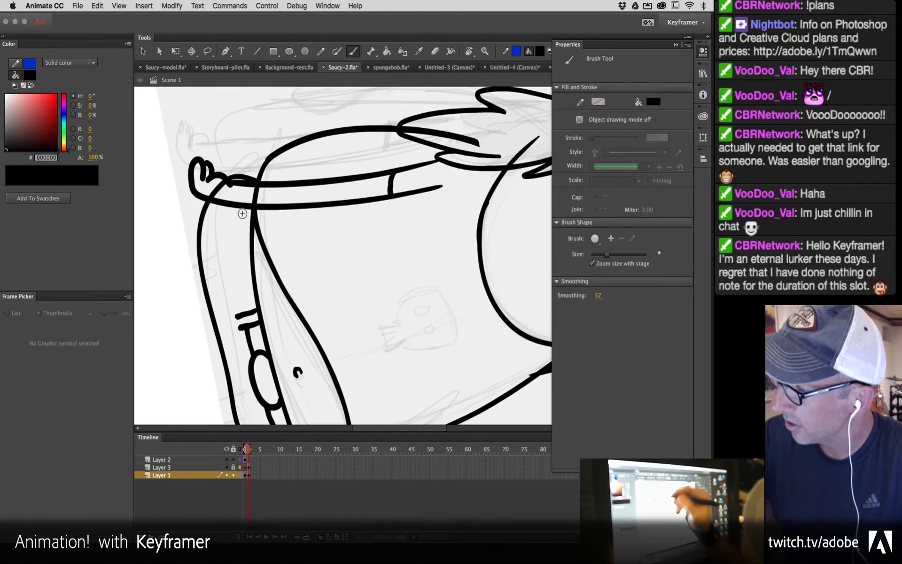
drag(241, 186, 240, 300)
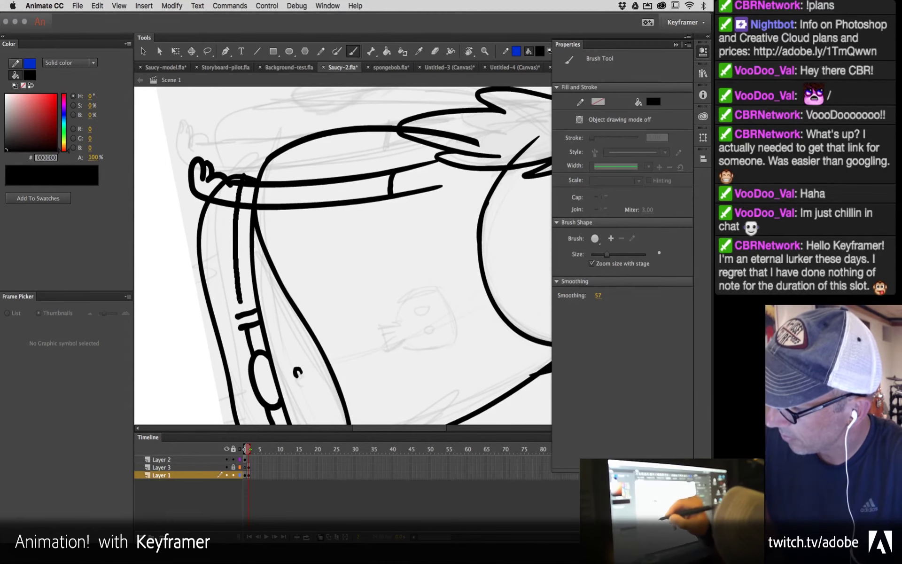
key(super+z)
drag(242, 206, 242, 295)
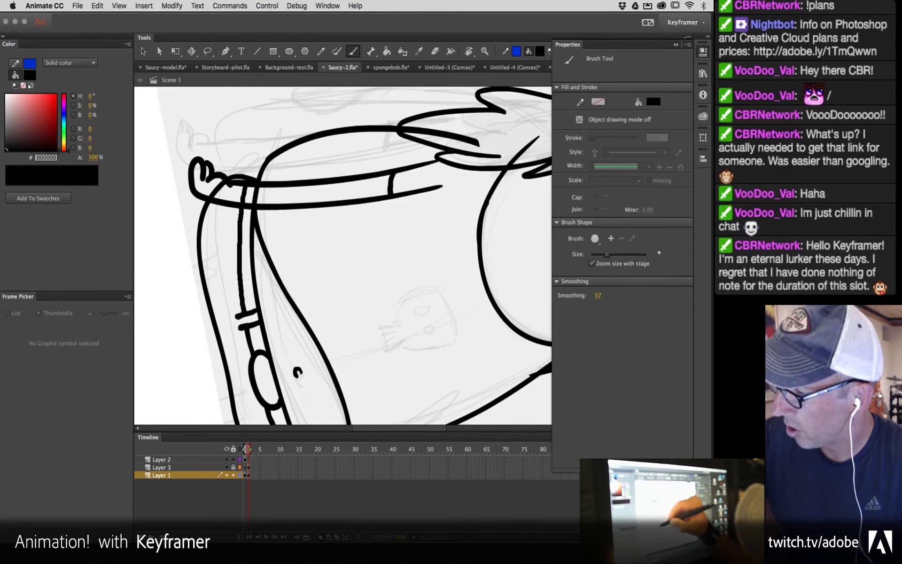
key(super+z)
drag(242, 187, 244, 311)
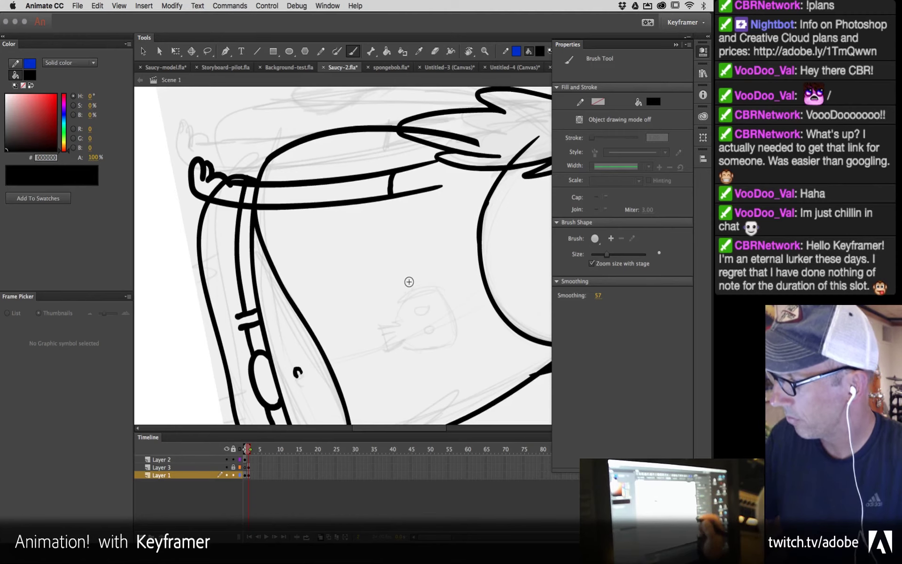
Step: Ink a skull emblem with two solid eye sockets and a squared jaw over the sketch on the shirt's chest
click(676, 45)
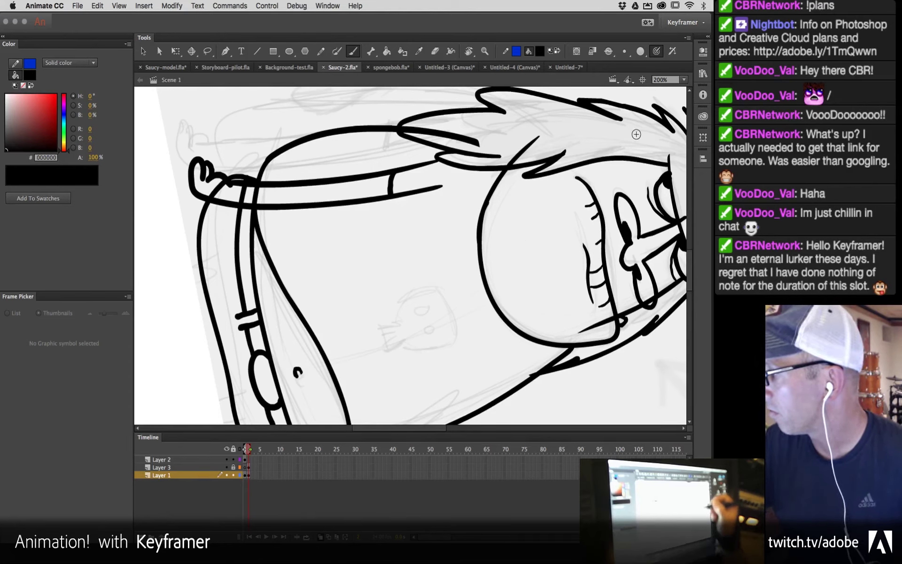
click(643, 80)
drag(572, 332, 489, 167)
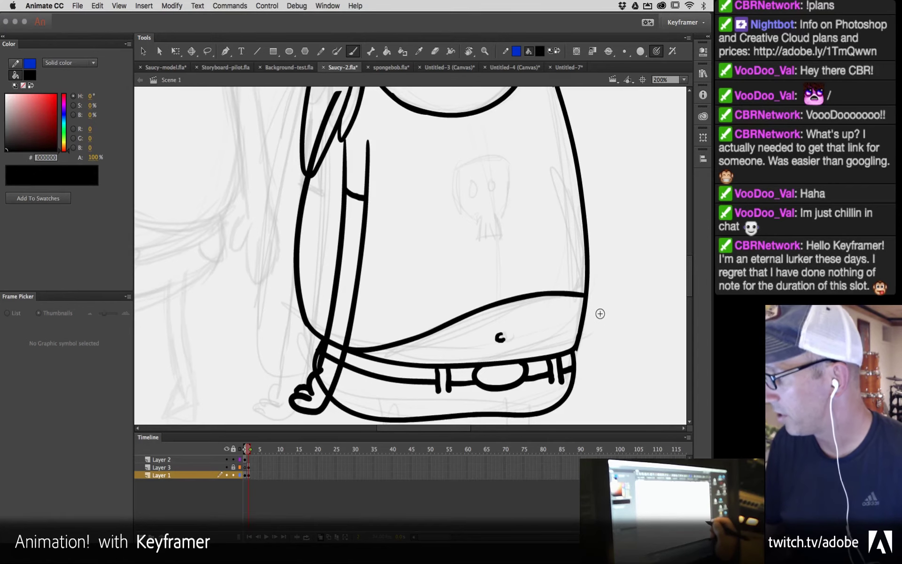
drag(594, 233, 592, 311)
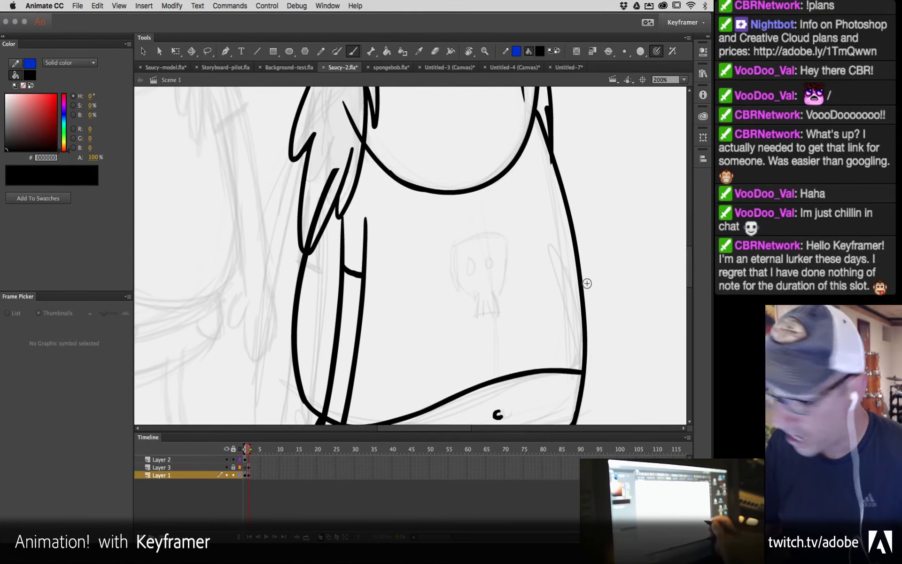
mouse_move(456, 250)
mouse_down()
mouse_move(474, 232)
mouse_move(509, 239)
mouse_move(508, 283)
mouse_move(493, 321)
mouse_move(480, 323)
mouse_move(478, 296)
mouse_move(456, 270)
mouse_move(458, 245)
mouse_move(477, 267)
mouse_up()
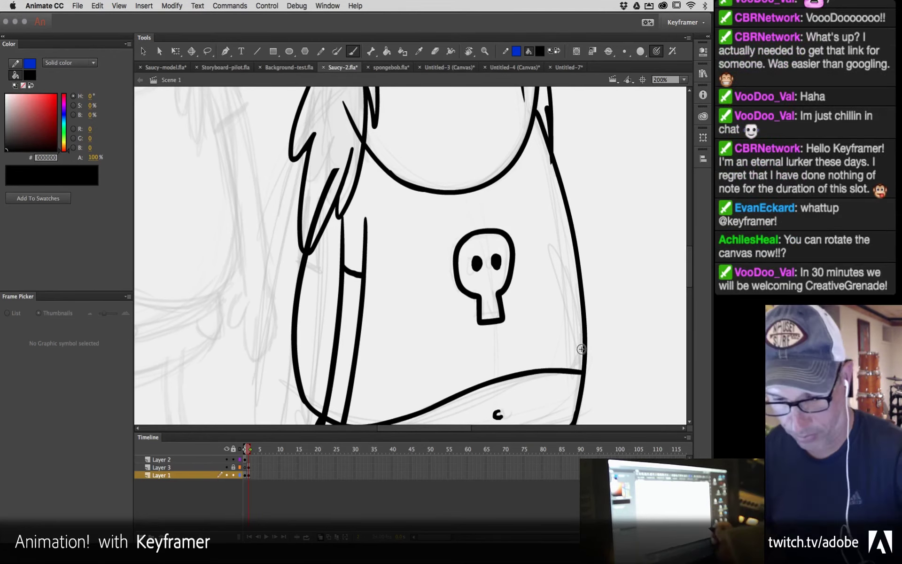
Step: Erase the far-side hair outline beside the jaw and redraw it with the Brush tool as jagged, pointed hair tufts reaching the shoulder
key(super+1)
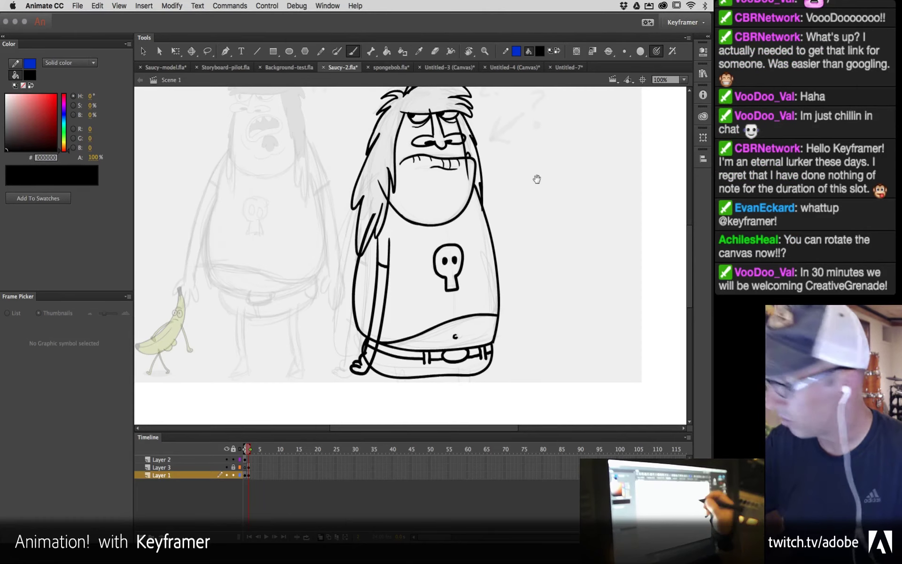
scroll(538, 179, up, 3)
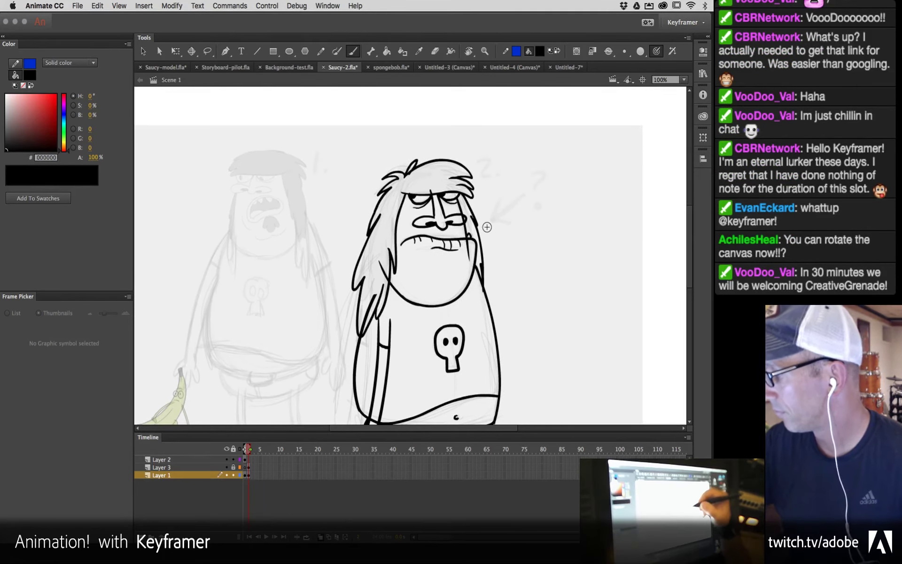
key(z)
click(488, 251)
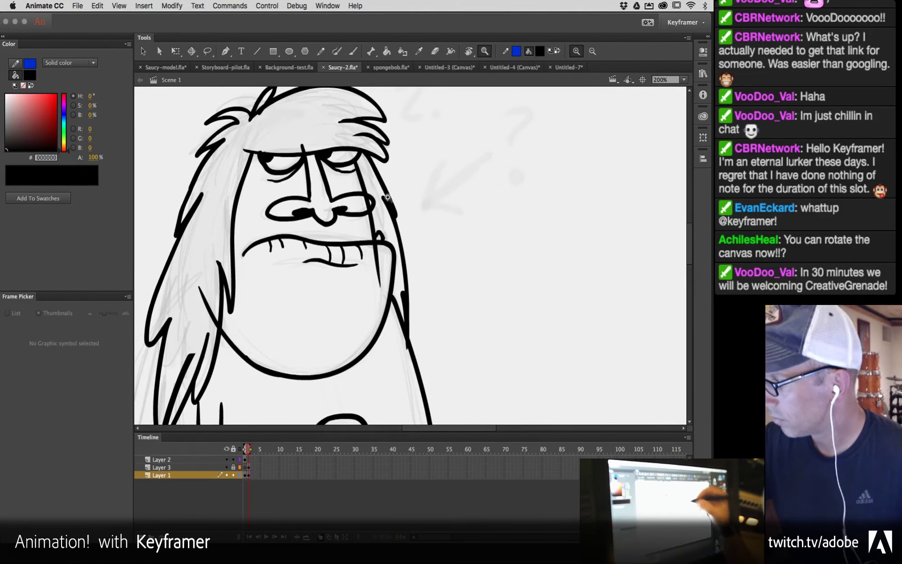
key(e)
drag(397, 282, 424, 369)
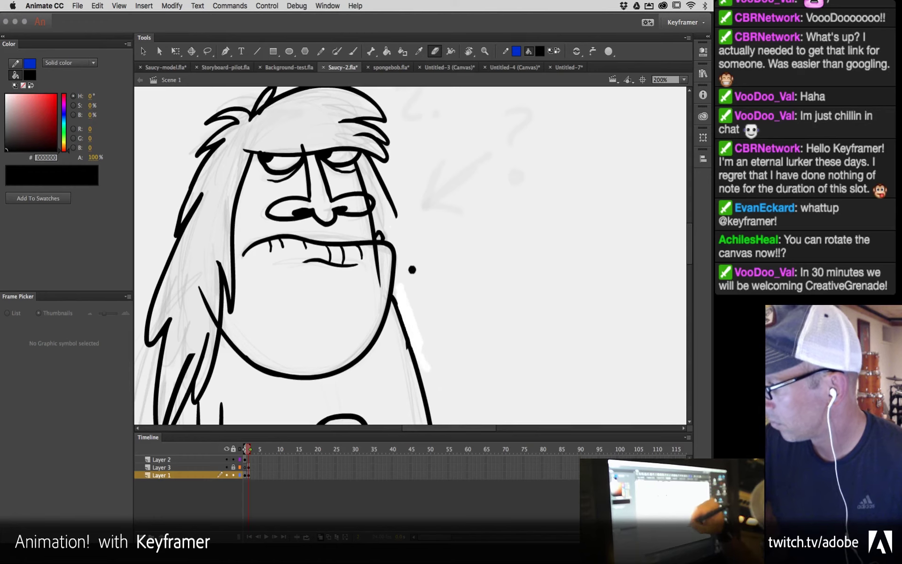
key(b)
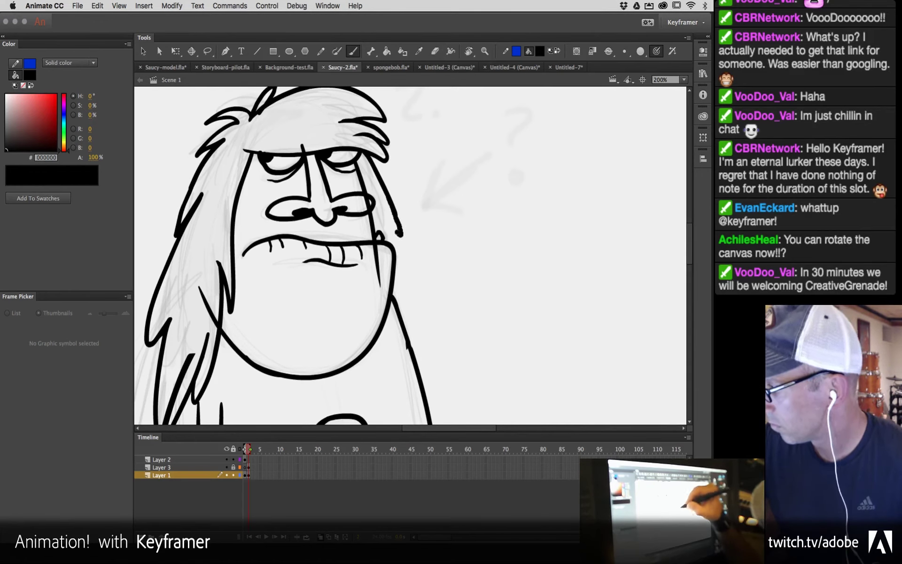
mouse_move(396, 232)
mouse_down()
mouse_move(413, 294)
mouse_move(404, 299)
mouse_move(410, 347)
mouse_up()
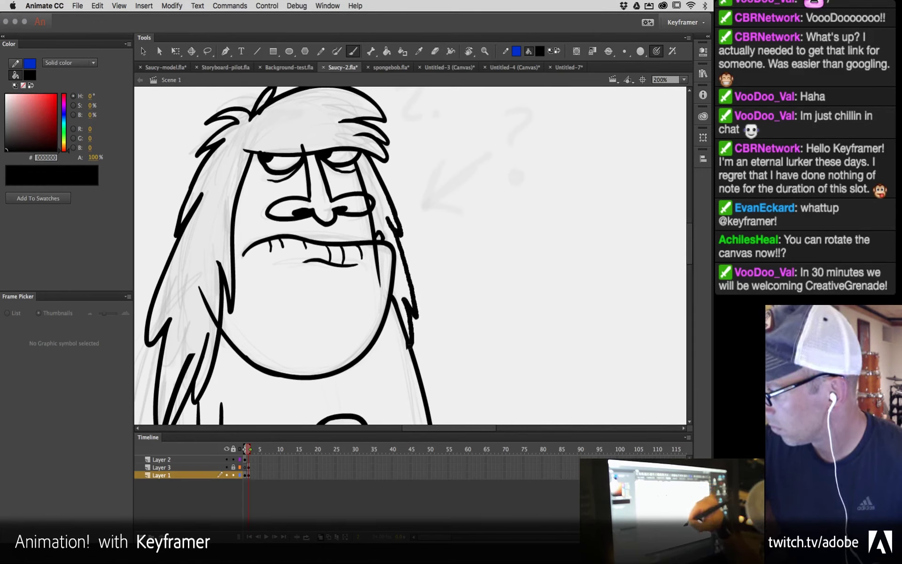
drag(350, 160, 576, 216)
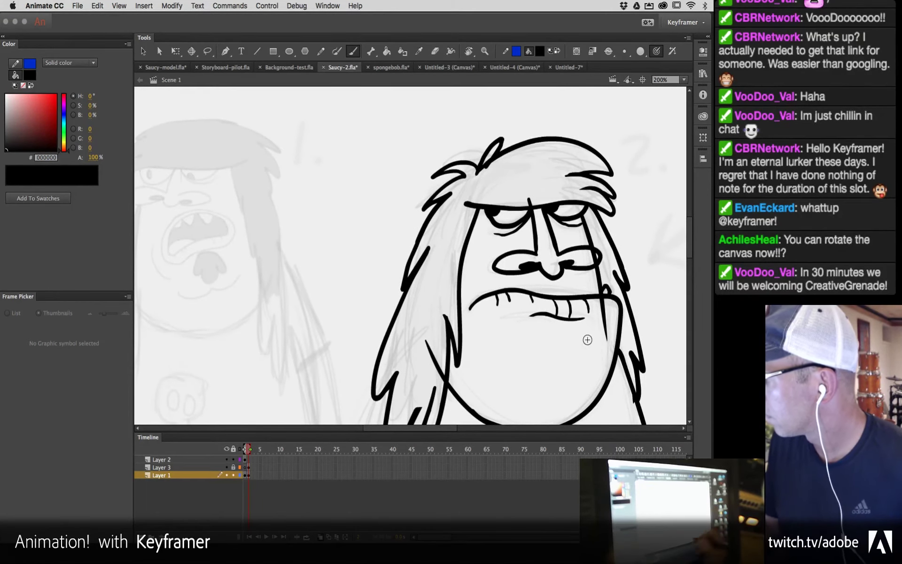
mouse_move(587, 340)
mouse_down()
mouse_move(437, 197)
mouse_move(413, 366)
mouse_move(457, 400)
mouse_up()
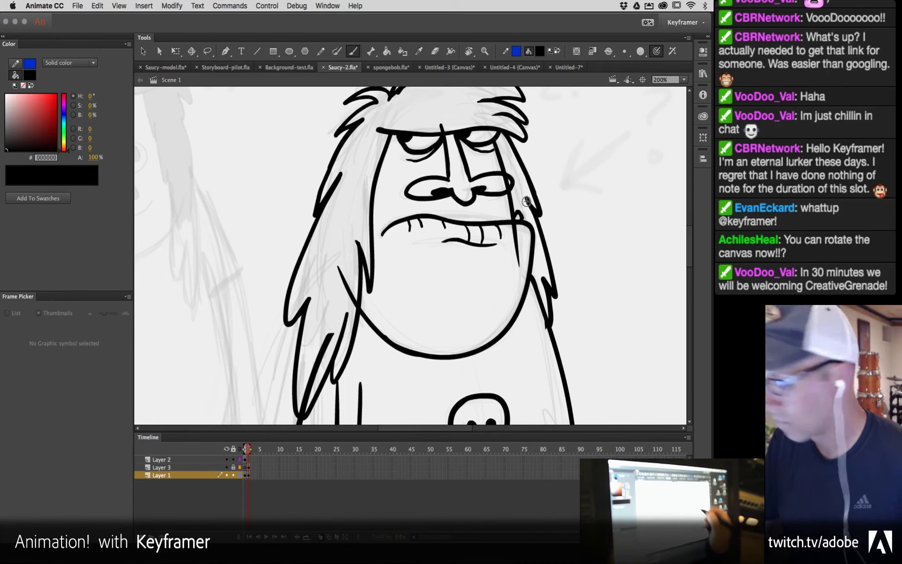
Step: Redo the small tooth jutting above the lip at the far mouth corner and erase the face line running through it
key(e)
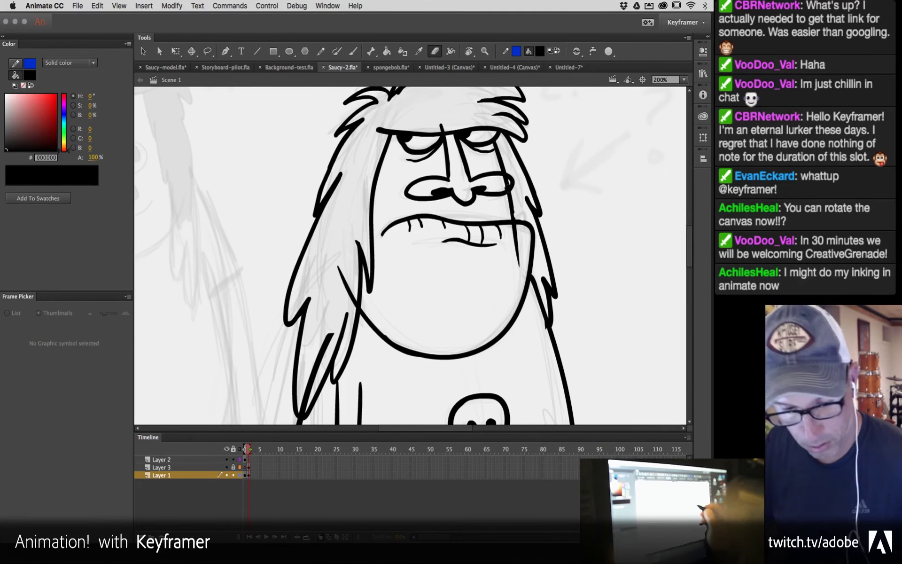
key(b)
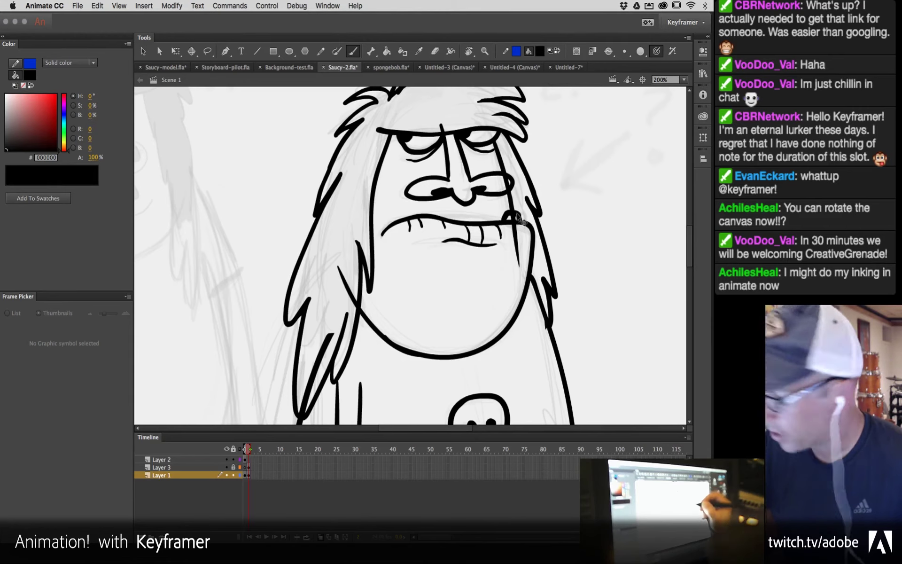
key(e)
drag(515, 215, 532, 202)
key(b)
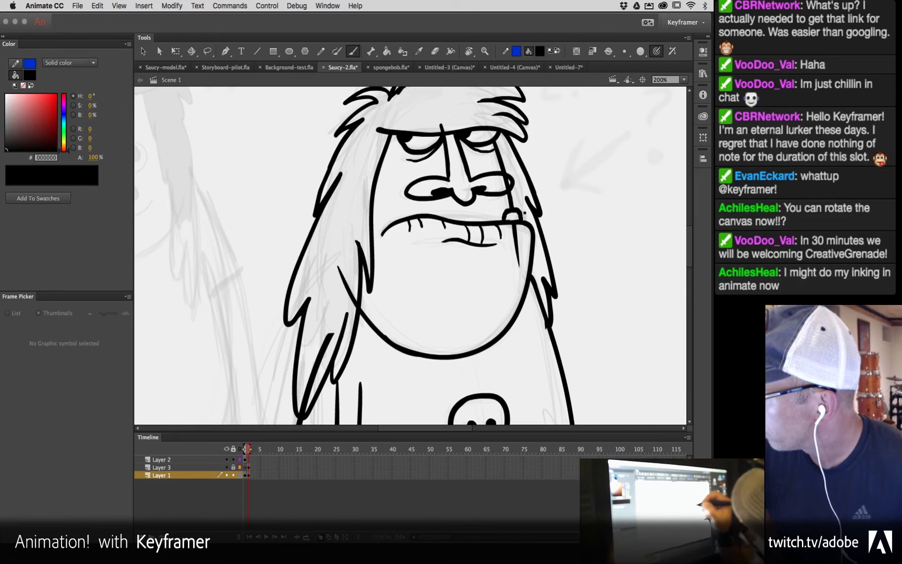
Step: Delete the leftover piece of the far-side face line below the mouth
key(v)
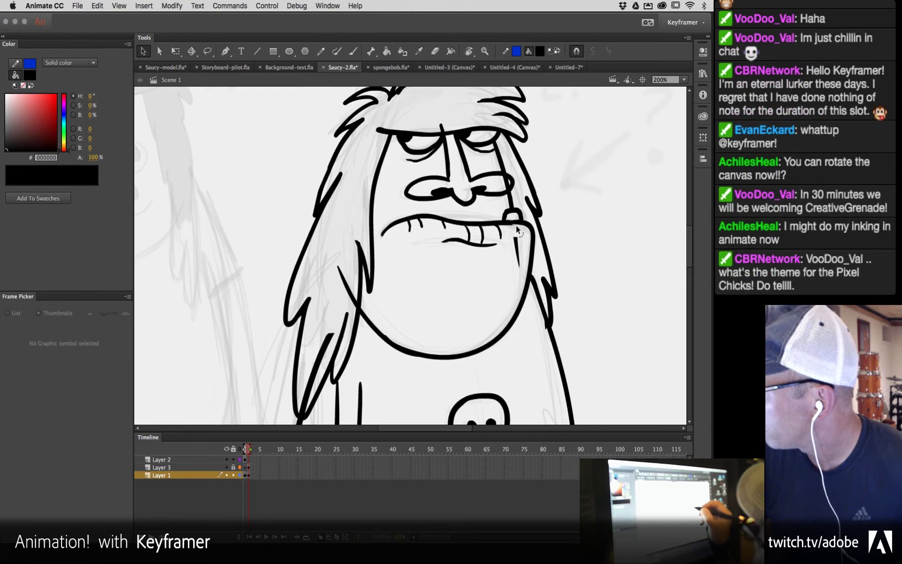
click(518, 242)
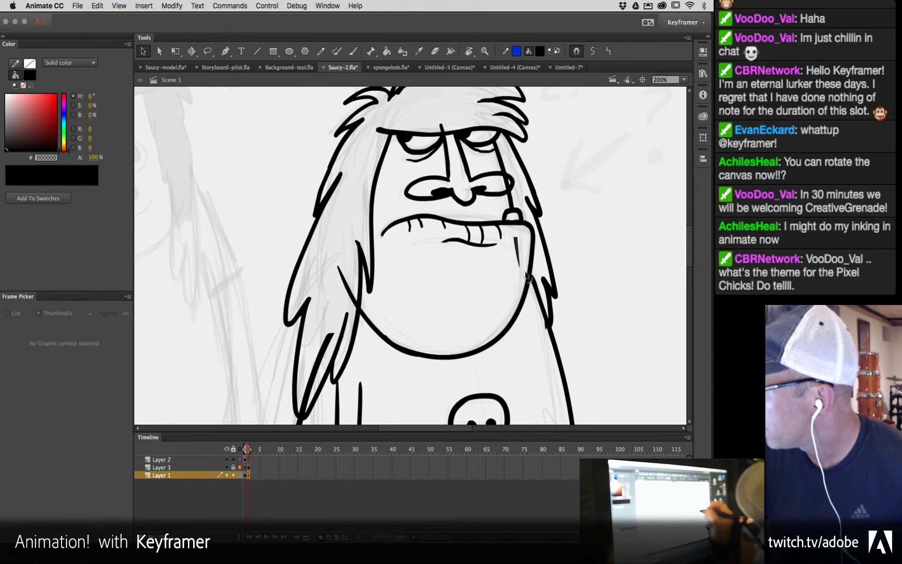
key(Delete)
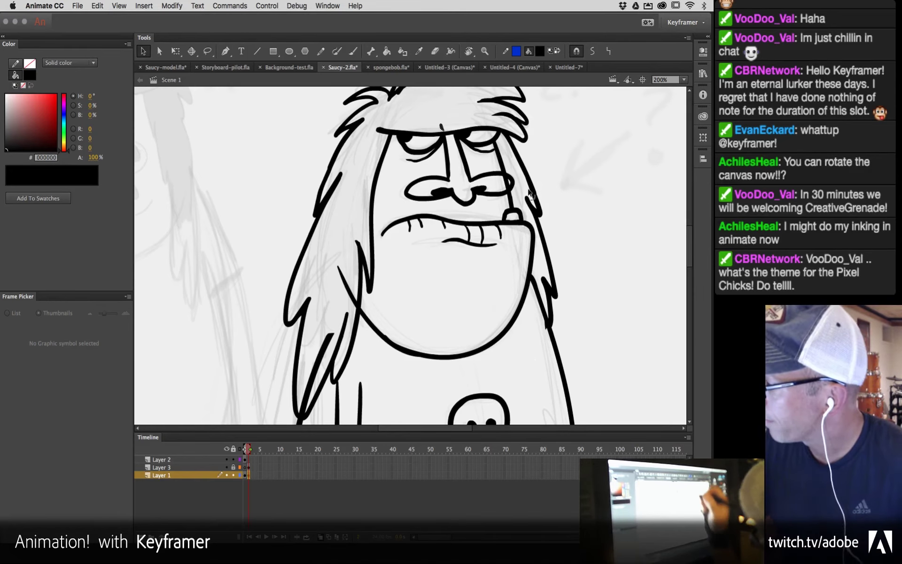
Step: Try to ink a short crease line in the fringe just above the brow
drag(544, 256, 563, 379)
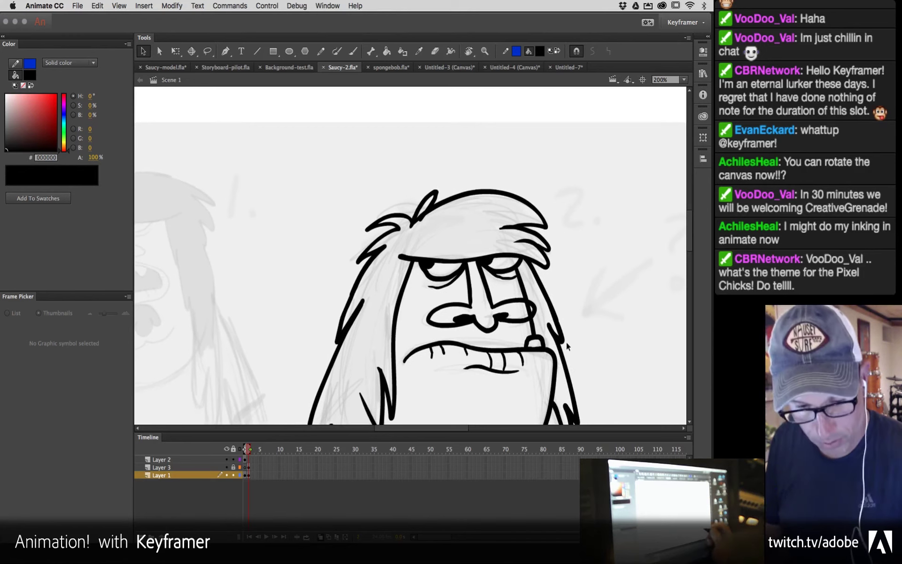
key(b)
drag(437, 248, 492, 244)
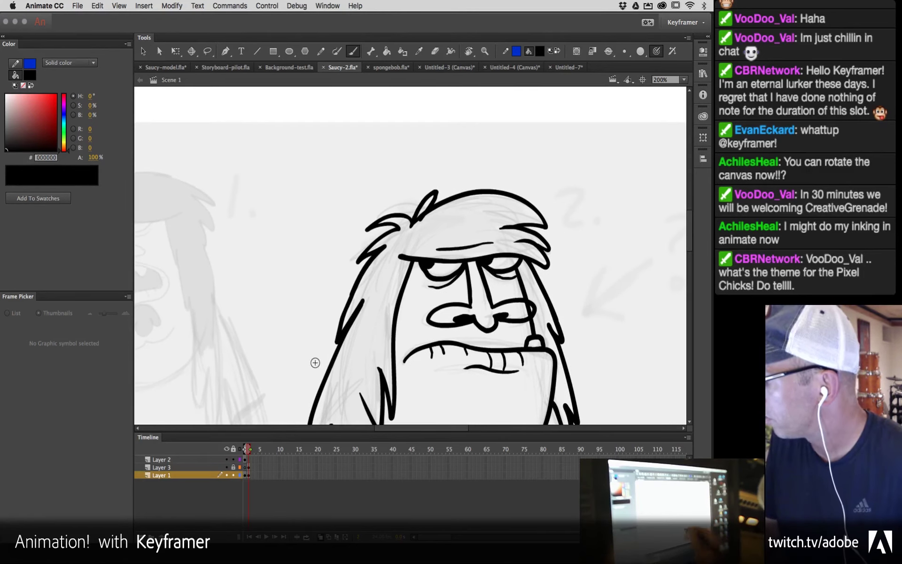
mouse_move(514, 329)
mouse_down()
mouse_move(537, 221)
mouse_move(544, 347)
mouse_up()
key(e)
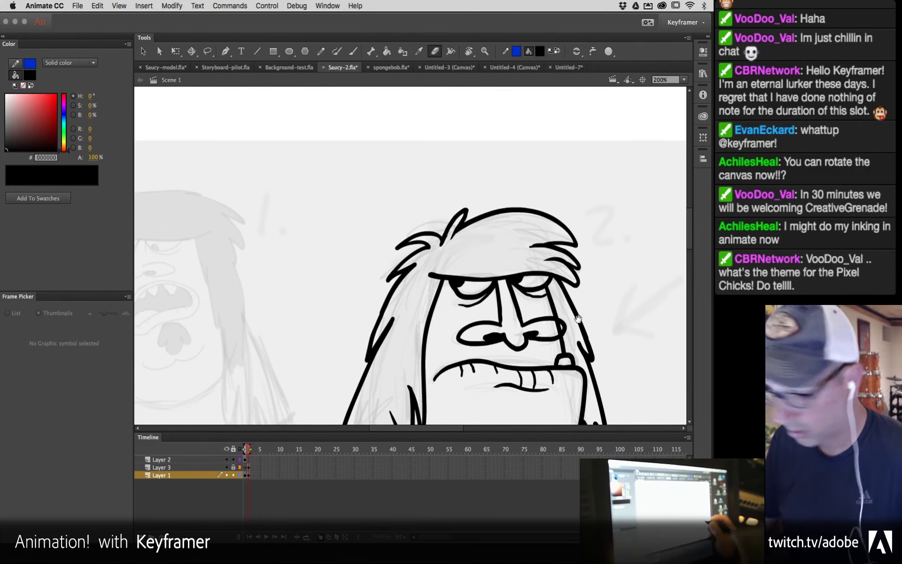
Step: Shift the inked arm slightly outward and rotate it with Free Transform so the hand swings away from the hip
drag(578, 320, 497, 131)
mouse_move(509, 327)
mouse_down()
mouse_move(493, 228)
mouse_move(515, 209)
mouse_up()
mouse_move(487, 380)
mouse_down()
mouse_move(514, 319)
mouse_move(517, 328)
mouse_up()
key(v)
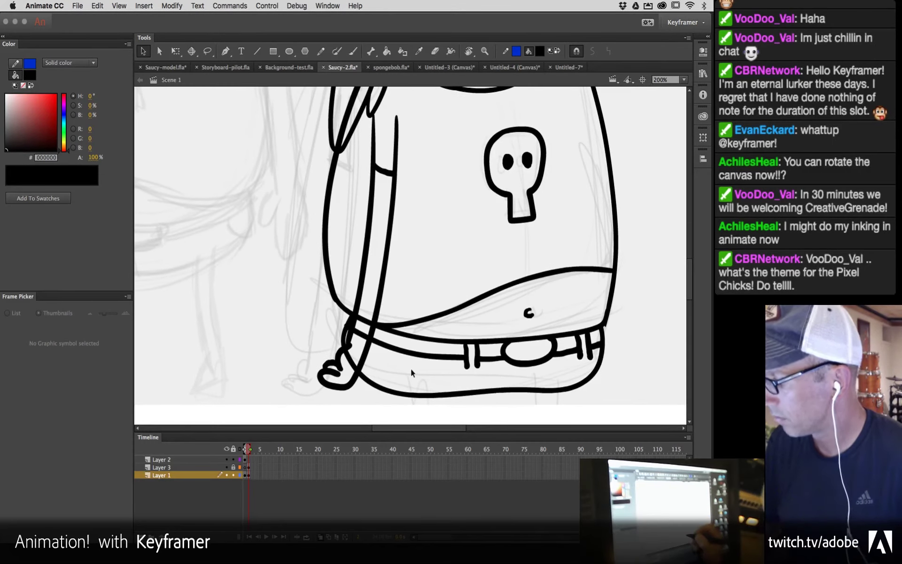
click(371, 331)
drag(371, 334, 367, 337)
key(q)
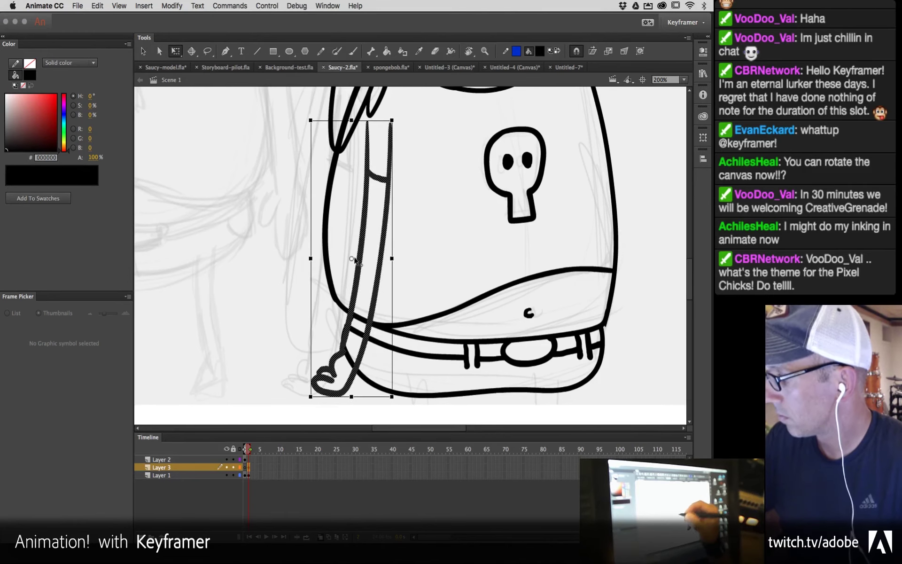
drag(400, 403, 377, 410)
click(622, 300)
Step: Add a new layer directly above Layer 3 and save the file
scroll(622, 300, down, 5)
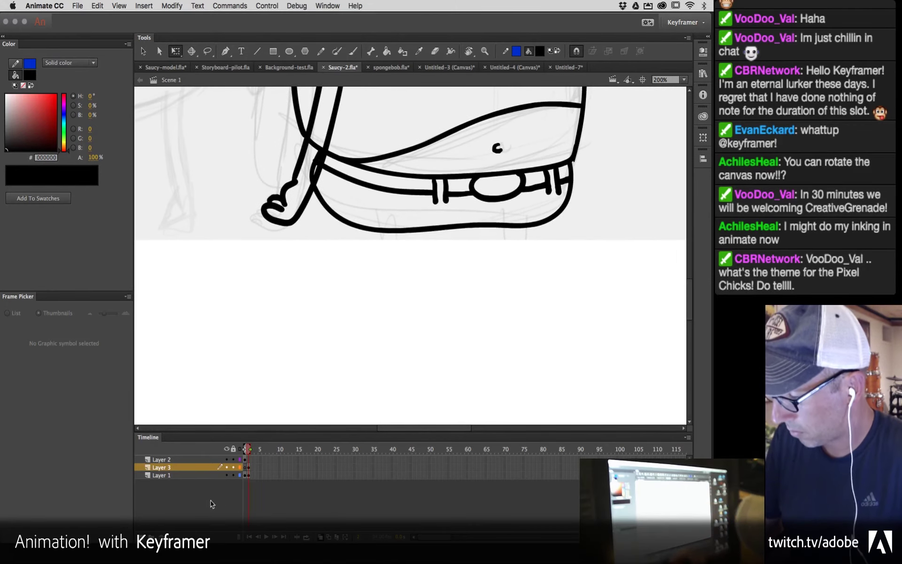
click(151, 536)
click(249, 467)
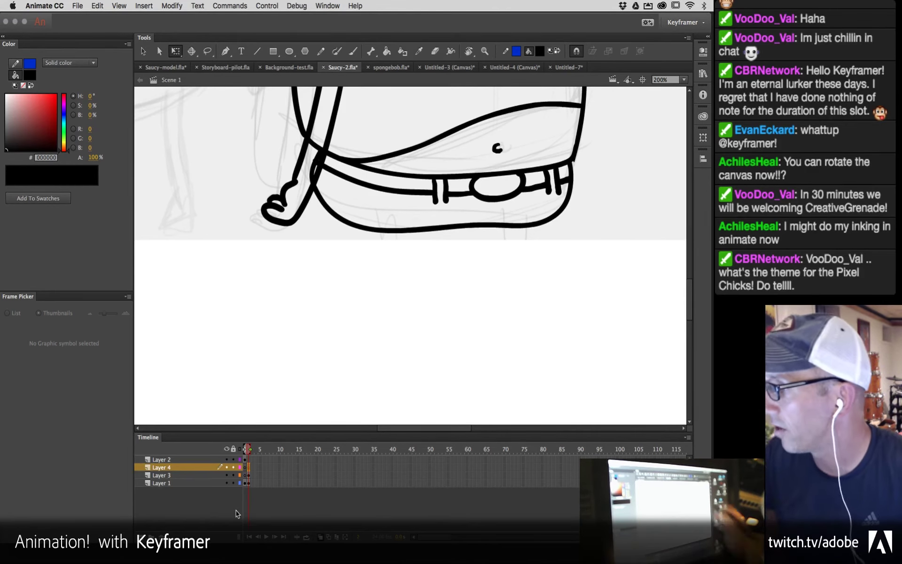
key(super+s)
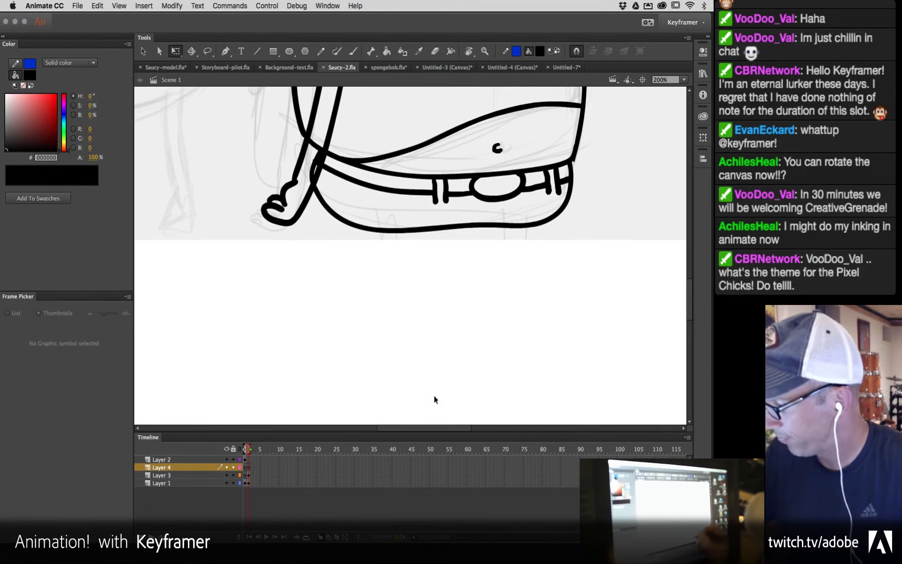
Step: Insert a blank keyframe at frame 3 of Layer 1, following the inked pose
key(super+1)
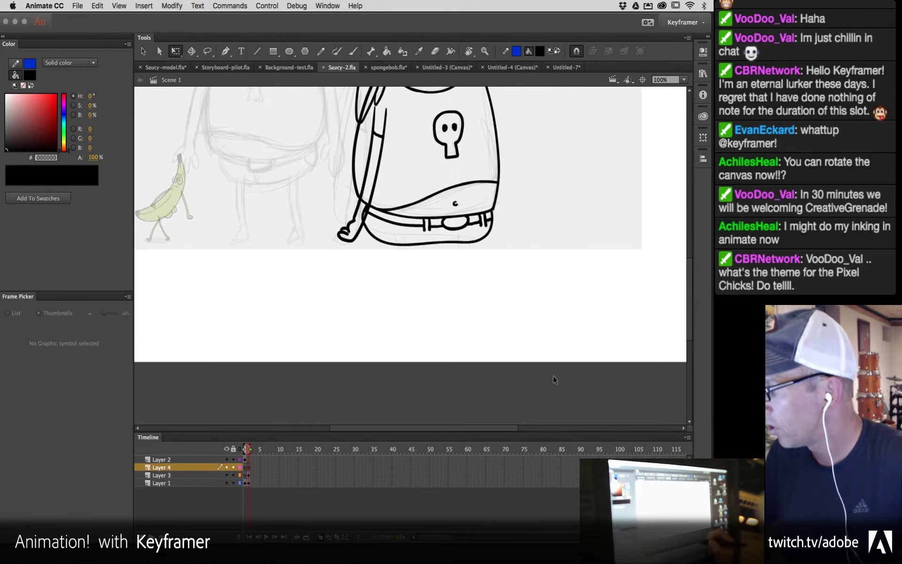
drag(521, 167, 508, 318)
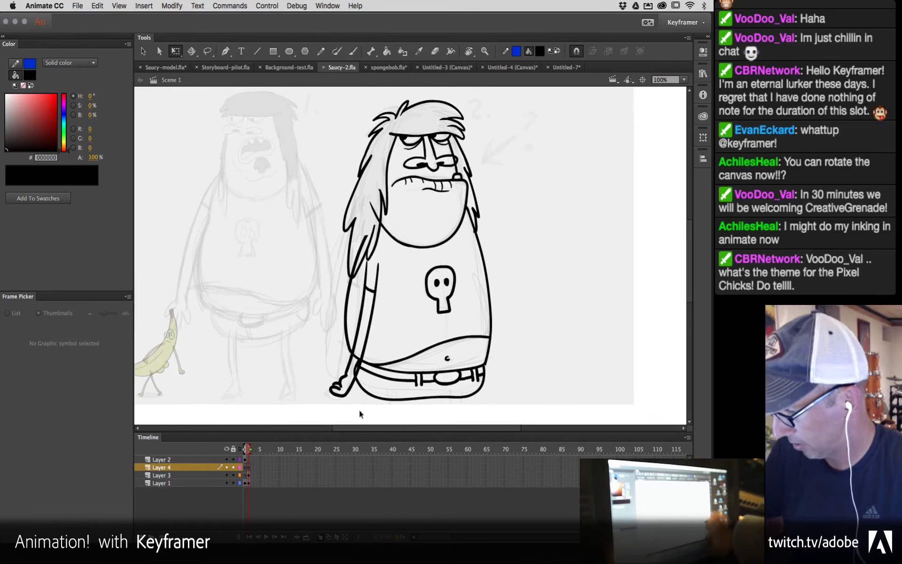
click(250, 468)
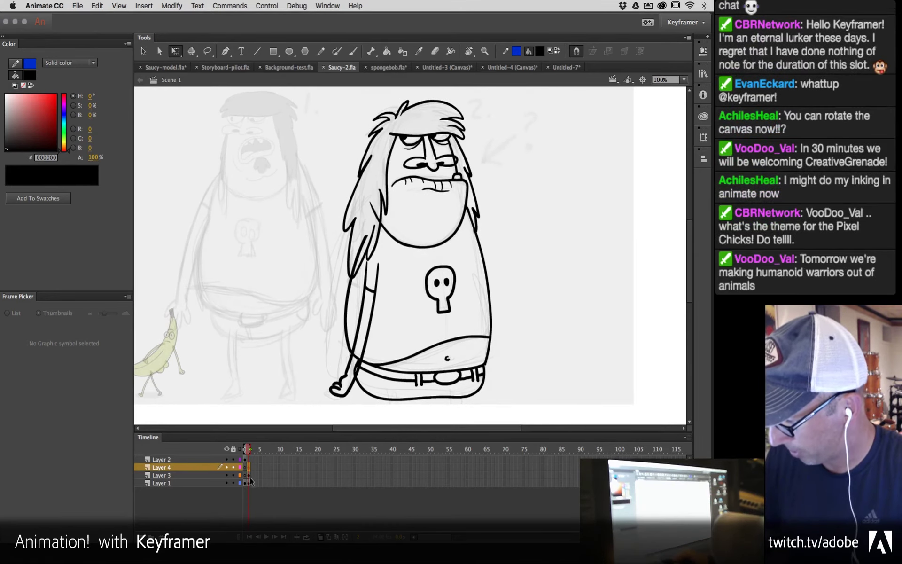
click(250, 475)
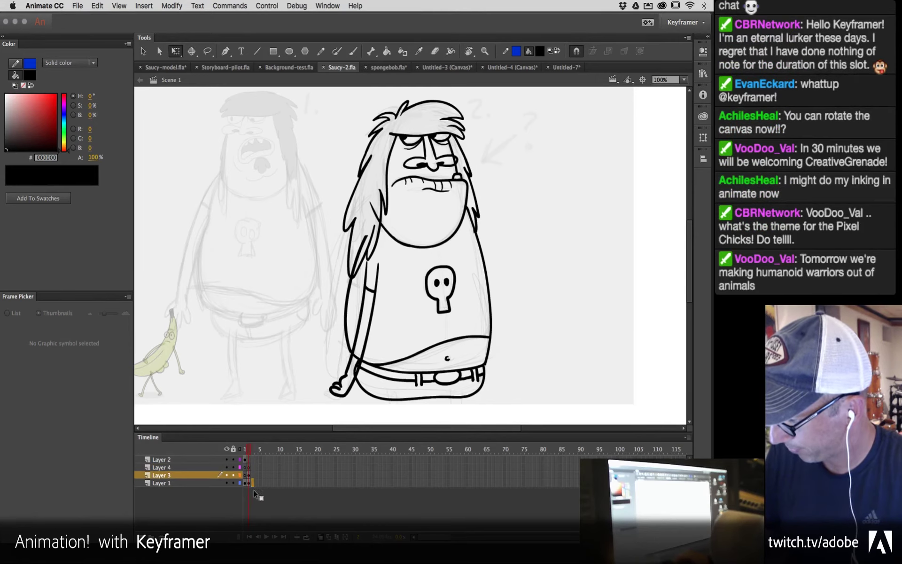
click(251, 483)
key(.)
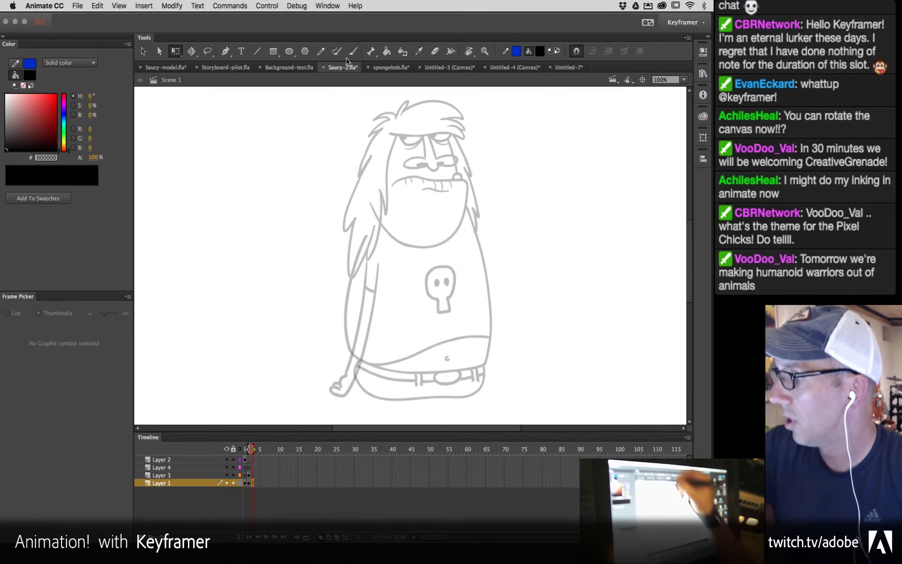
Step: Open the Brush Library for the Paint Brush tool and set the stroke colour to black
click(337, 52)
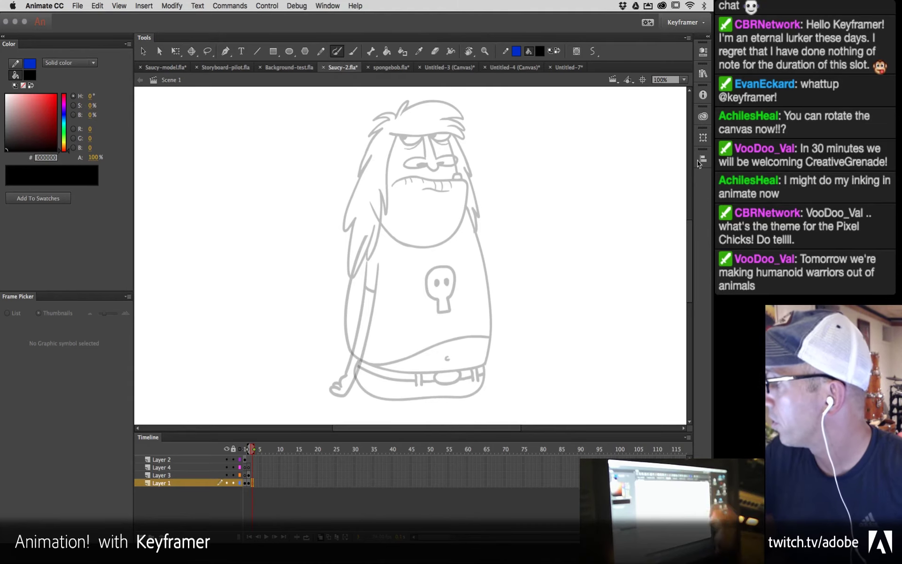
click(327, 6)
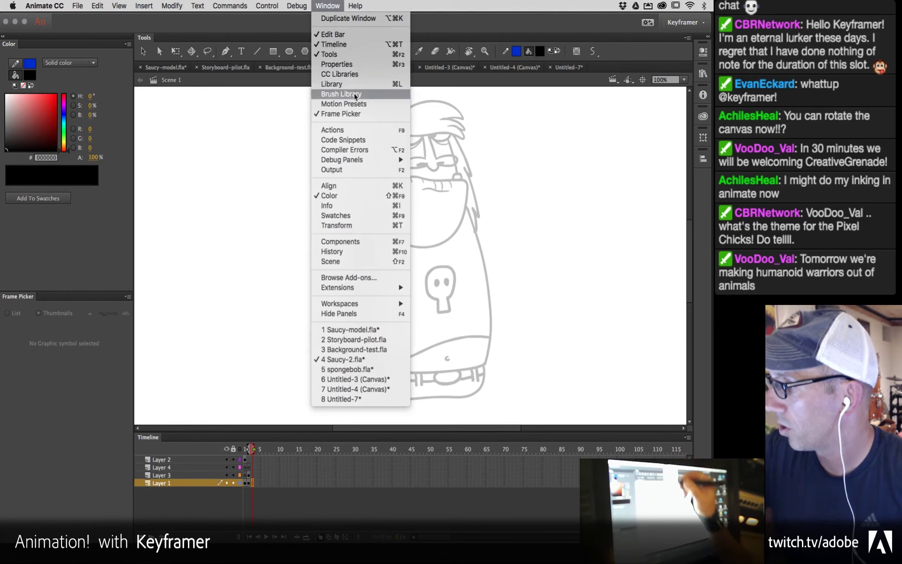
click(341, 94)
mouse_move(140, 16)
mouse_down()
mouse_move(283, 140)
mouse_move(281, 103)
mouse_up()
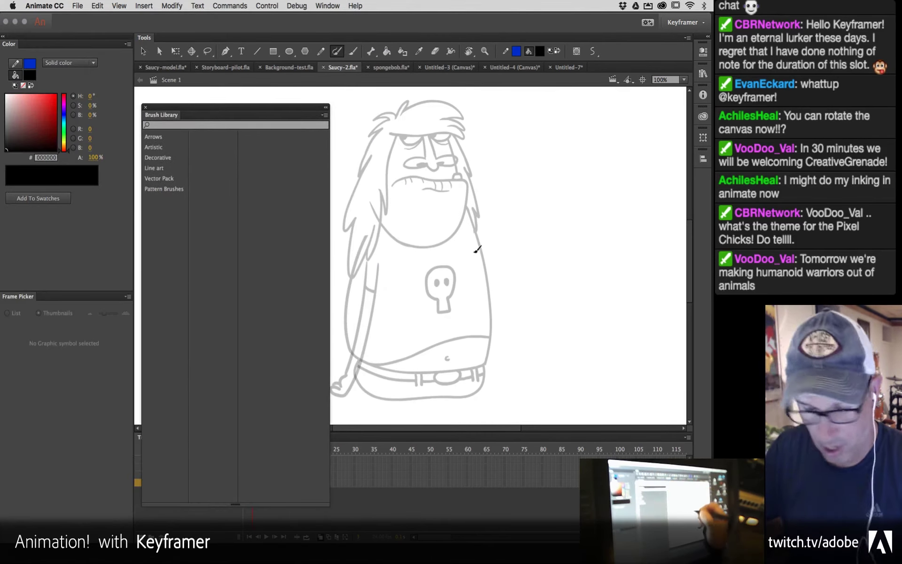
click(517, 53)
click(558, 83)
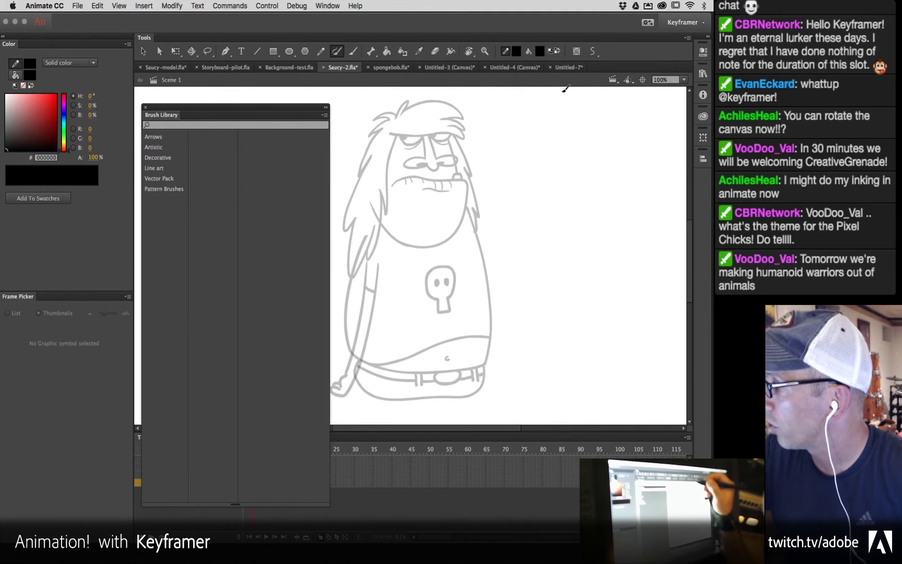
Step: Load the flame center brush from the Basic set of Line art as the Paint Brush stroke style
click(702, 52)
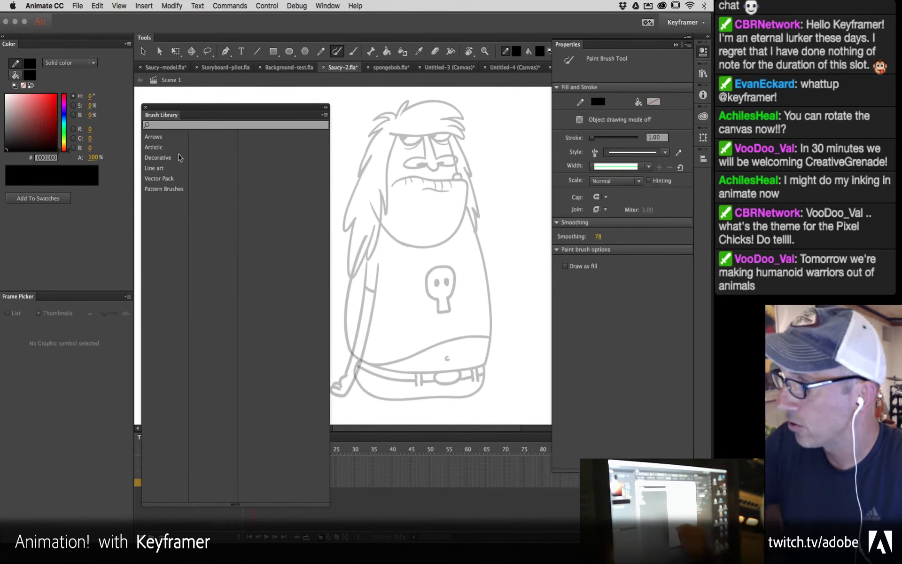
click(154, 137)
click(154, 168)
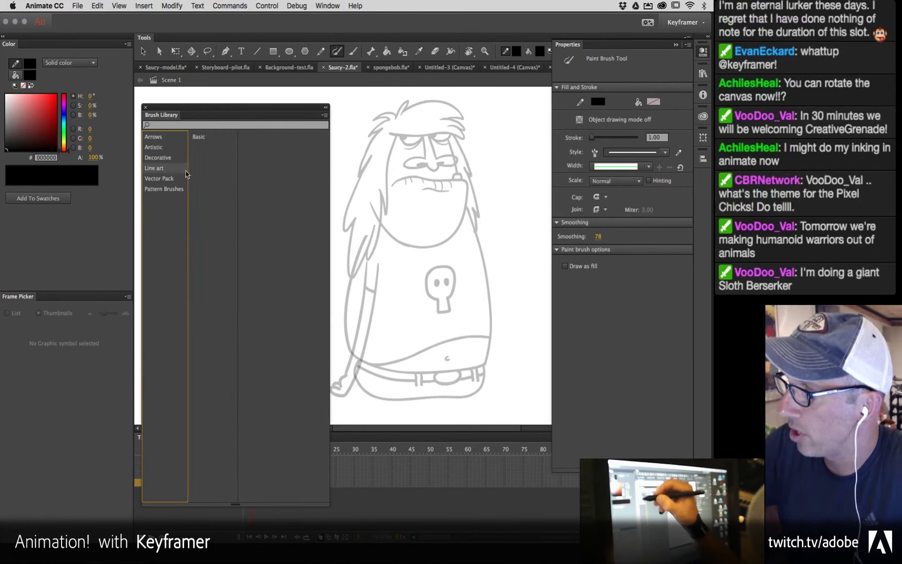
click(206, 136)
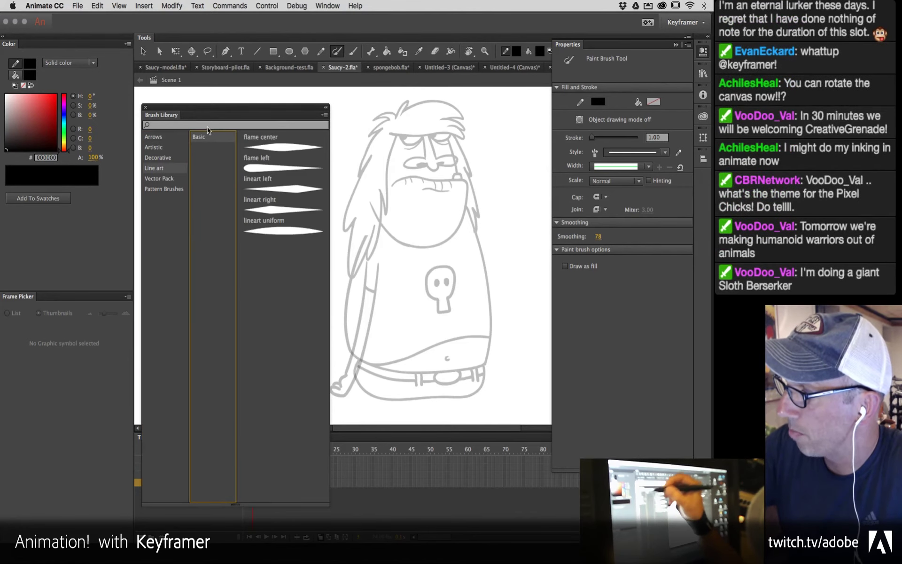
double_click(289, 150)
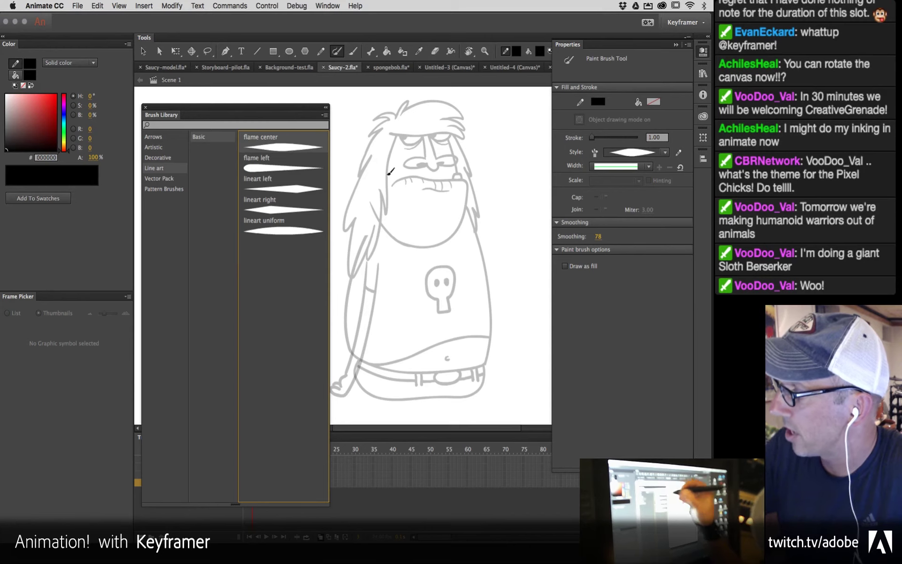
Step: Adjust the stroke size to 39.15 by painting trial strokes across the character and undoing each one
drag(362, 281, 504, 196)
key(super+z)
drag(598, 236, 557, 225)
drag(593, 144, 612, 144)
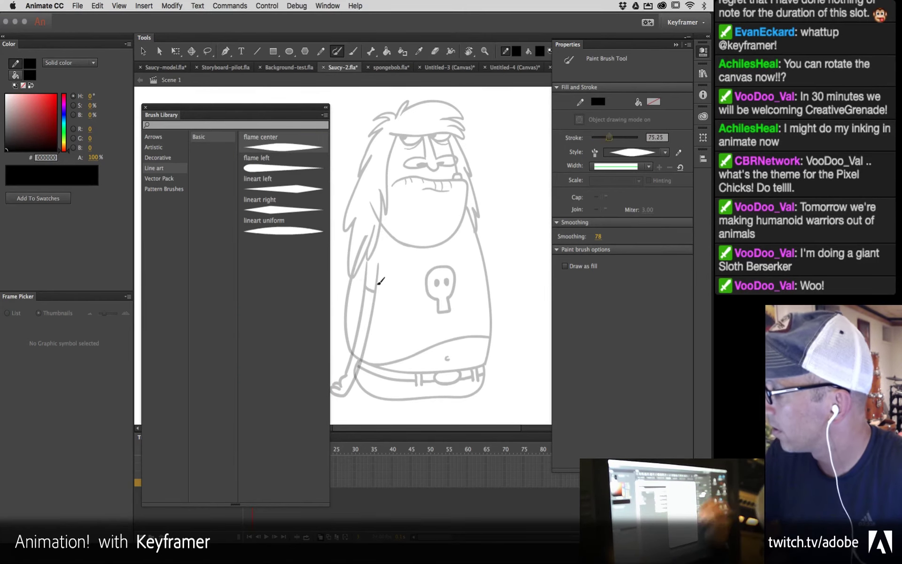
drag(379, 283, 514, 197)
key(super+z)
drag(611, 139, 600, 140)
drag(375, 272, 536, 209)
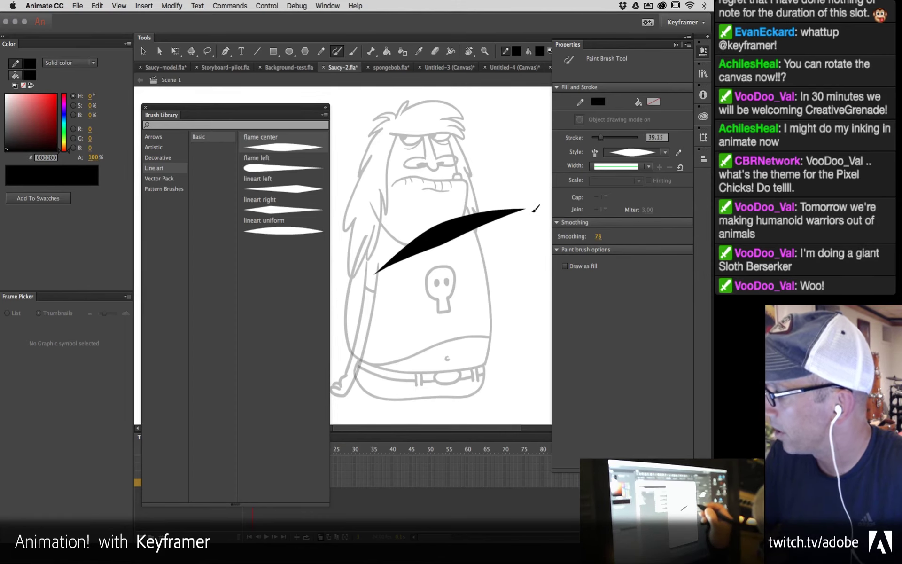
key(super+z)
Step: Paint a long arched sample stroke with flame center across the ghosted character and a shorter flame left stroke below it
drag(235, 107, 116, 98)
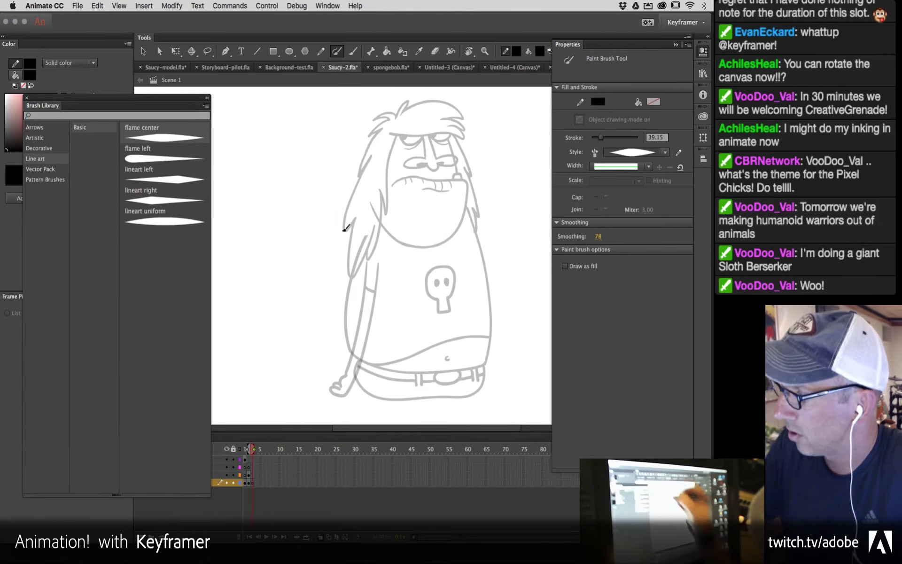
drag(477, 225, 482, 226)
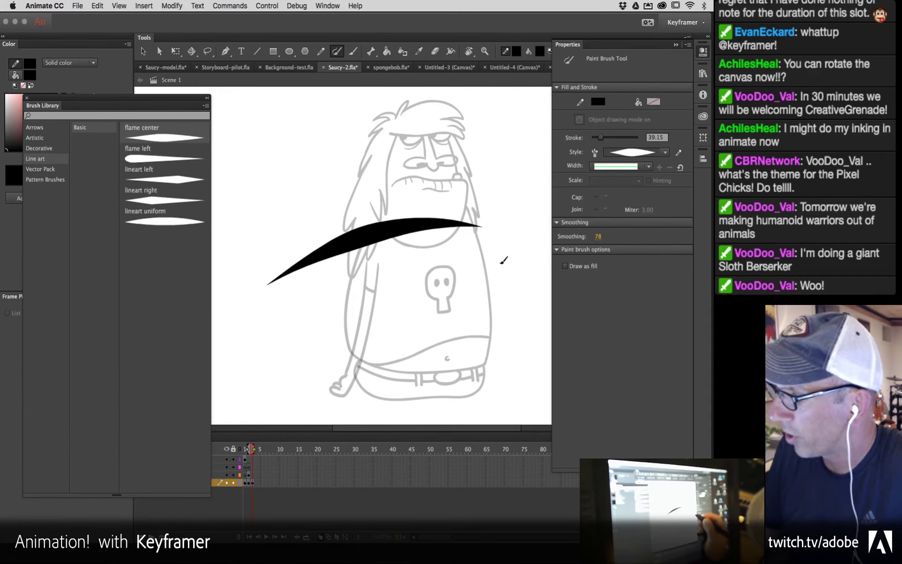
click(160, 153)
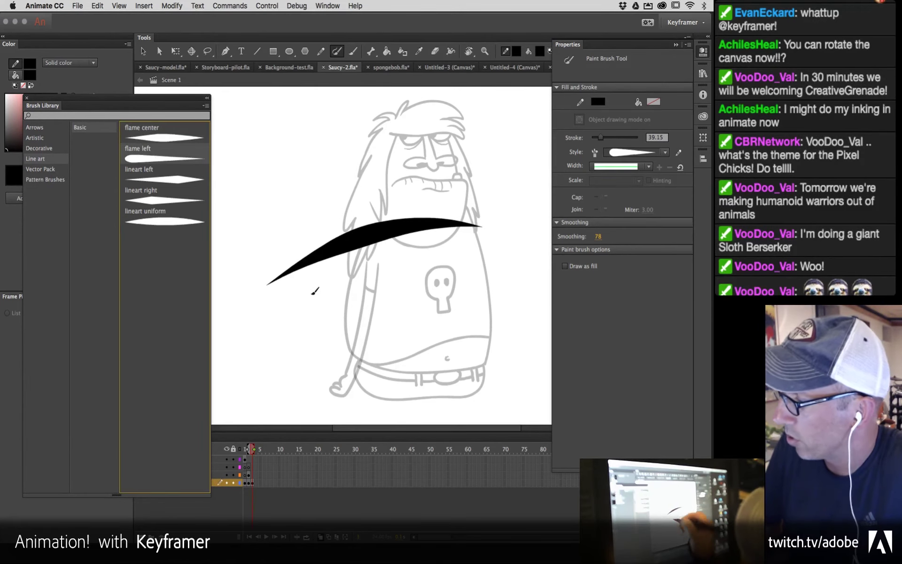
drag(295, 300, 445, 254)
Step: Paint a sample stroke with lineart left below the flame strokes and a downward-bowed one with lineart uniform near the belt
click(162, 177)
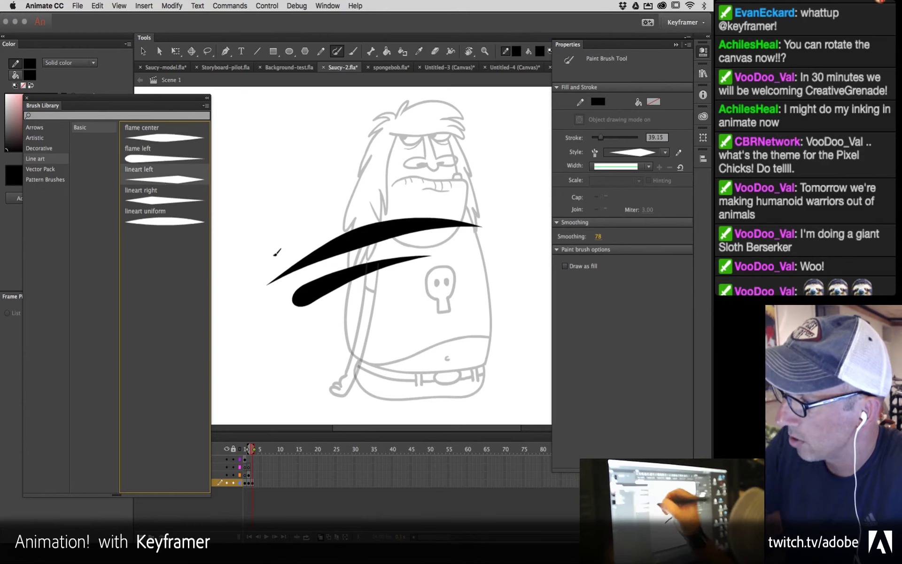
drag(276, 333, 447, 316)
click(181, 197)
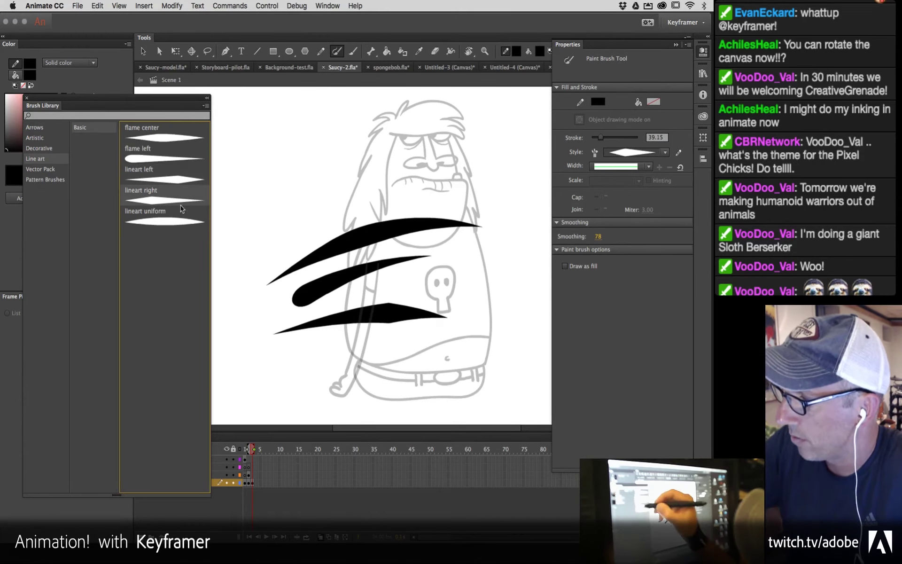
click(172, 224)
drag(287, 366, 466, 361)
key(v)
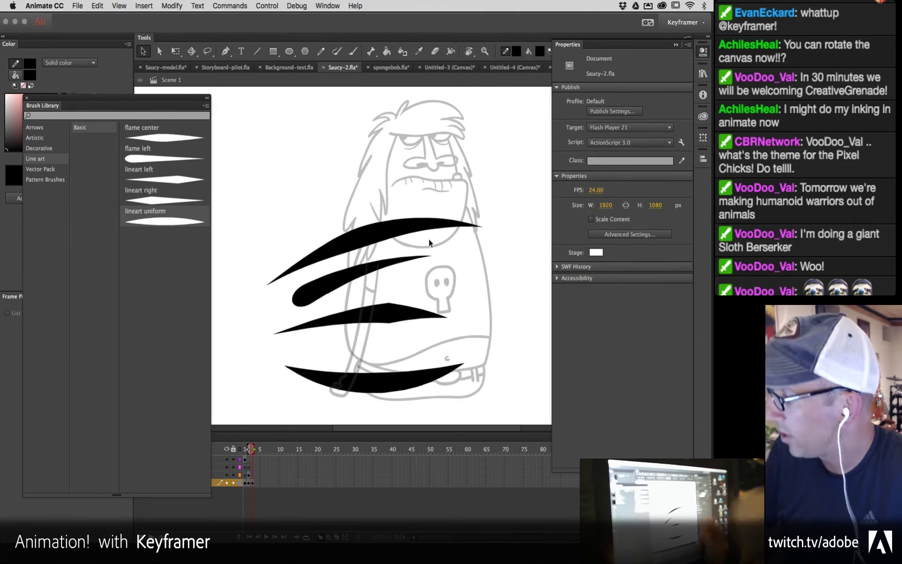
Step: Reshape the uppermost sample stroke into a wavy S-curve by pulling its middle section downward with the Selection tool
click(411, 229)
click(406, 212)
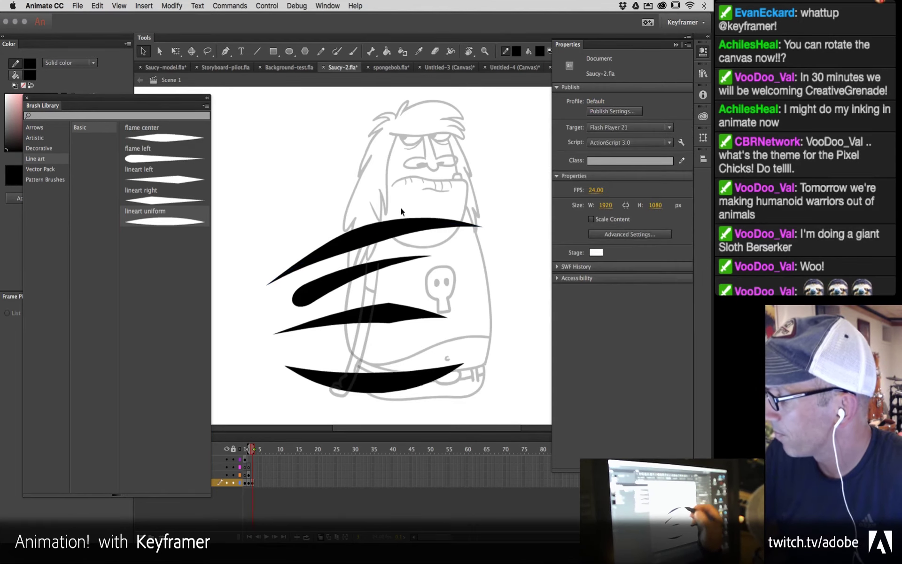
click(397, 232)
mouse_move(398, 228)
mouse_down()
mouse_move(400, 202)
mouse_move(398, 231)
mouse_up()
click(402, 224)
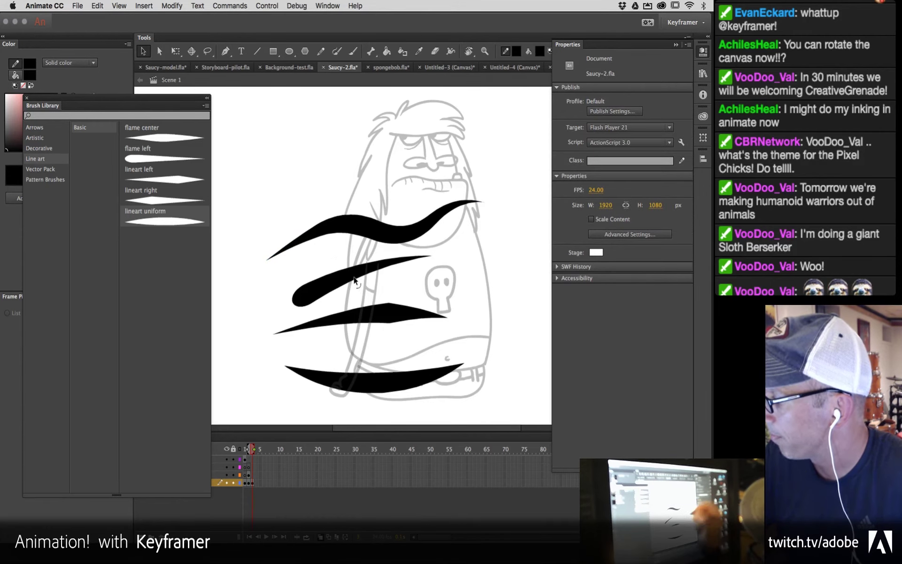
Step: Bend the three lower sample strokes, curving the middle two into waves and deepening the bow of the lowest one
mouse_move(360, 279)
mouse_down()
mouse_move(330, 299)
mouse_move(375, 273)
mouse_up()
drag(381, 320, 392, 349)
mouse_move(407, 389)
mouse_down()
mouse_move(440, 368)
mouse_move(385, 408)
mouse_up()
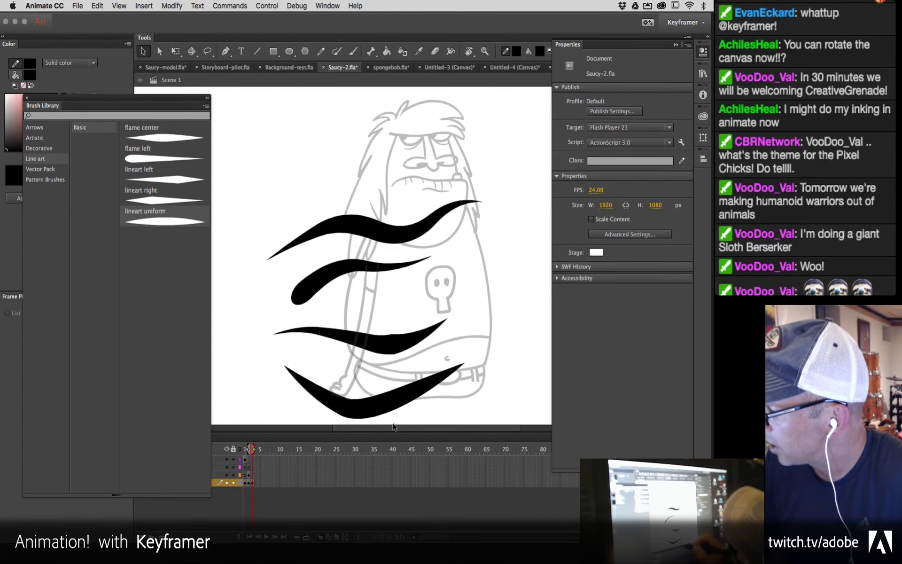
click(398, 402)
Step: Select all four sample strokes and reduce their stroke size to 30.15
drag(282, 155, 394, 381)
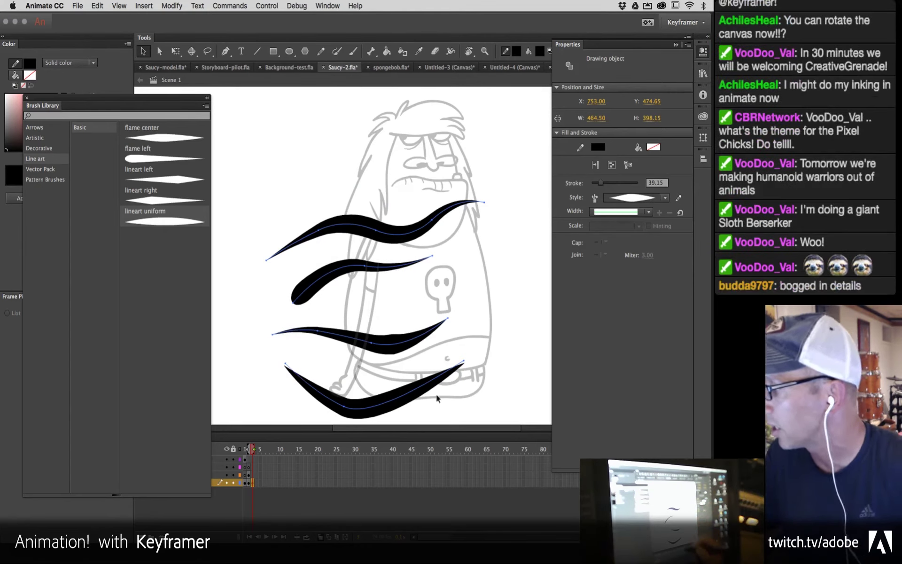
drag(604, 183, 601, 187)
click(470, 228)
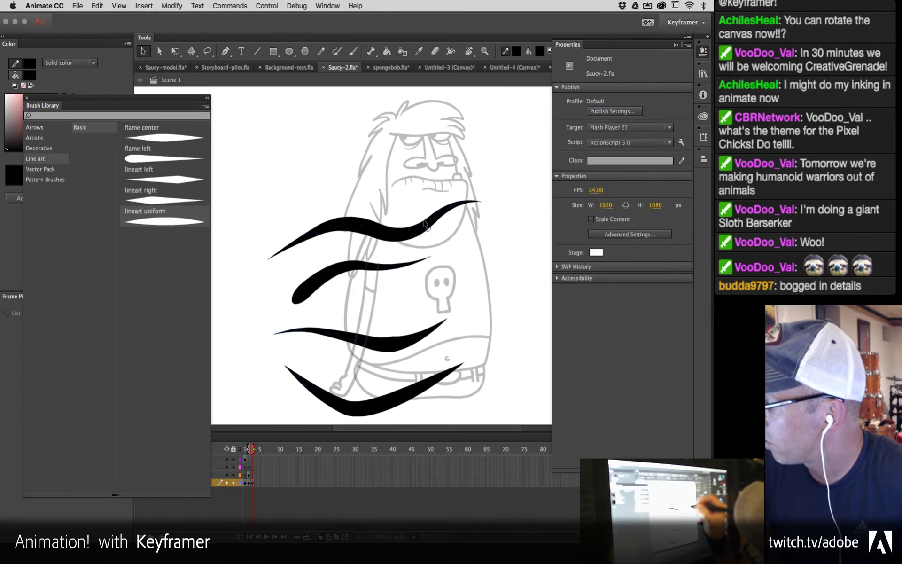
Step: Copy the uppermost wavy stroke into a new ActionScript 3.0 document of 1920 by 1080 px
click(425, 225)
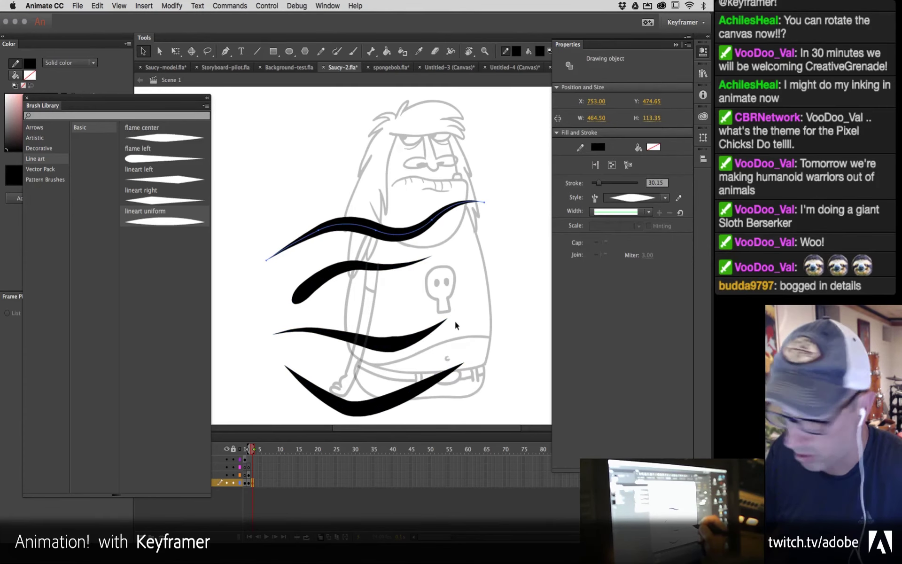
key(ctrl+n)
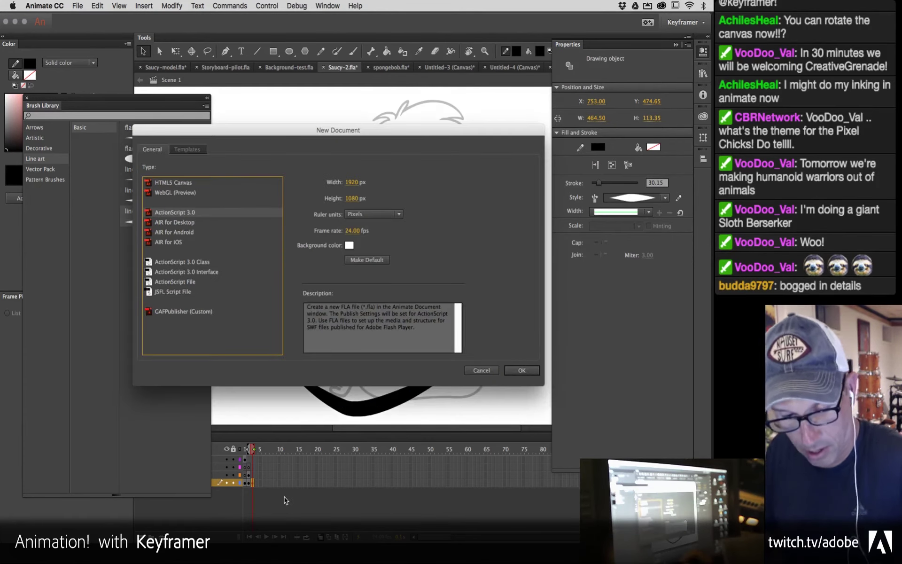
key(Return)
key(ctrl+v)
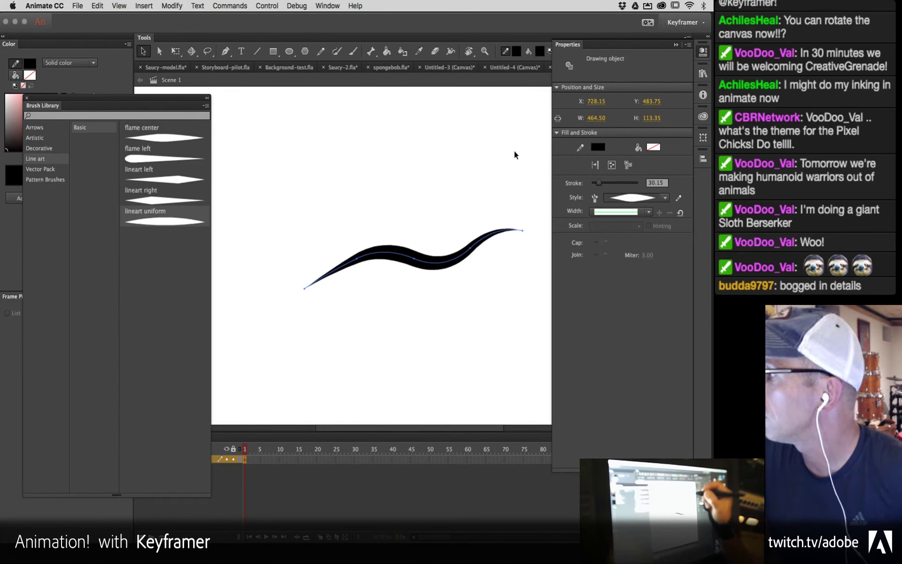
Step: Thicken the pasted stroke at its right and left bends with the Width tool, keeping it narrow between them
click(452, 52)
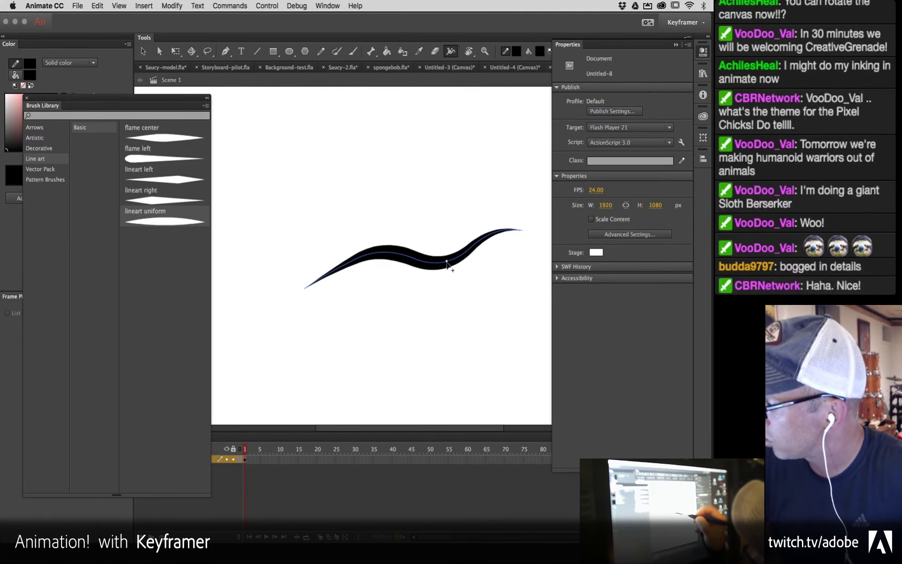
mouse_move(446, 264)
mouse_down()
mouse_move(450, 292)
mouse_move(449, 284)
mouse_up()
drag(409, 258, 418, 240)
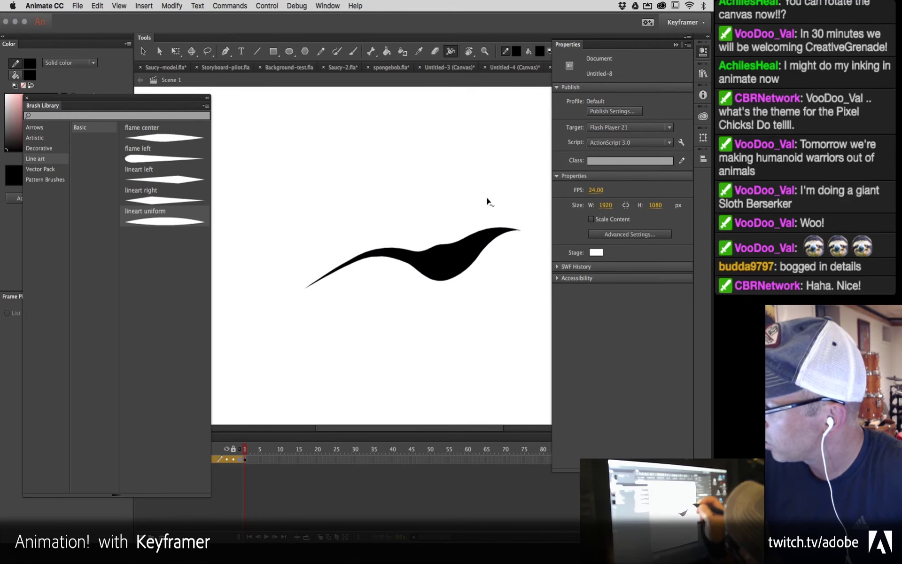
drag(361, 262, 366, 283)
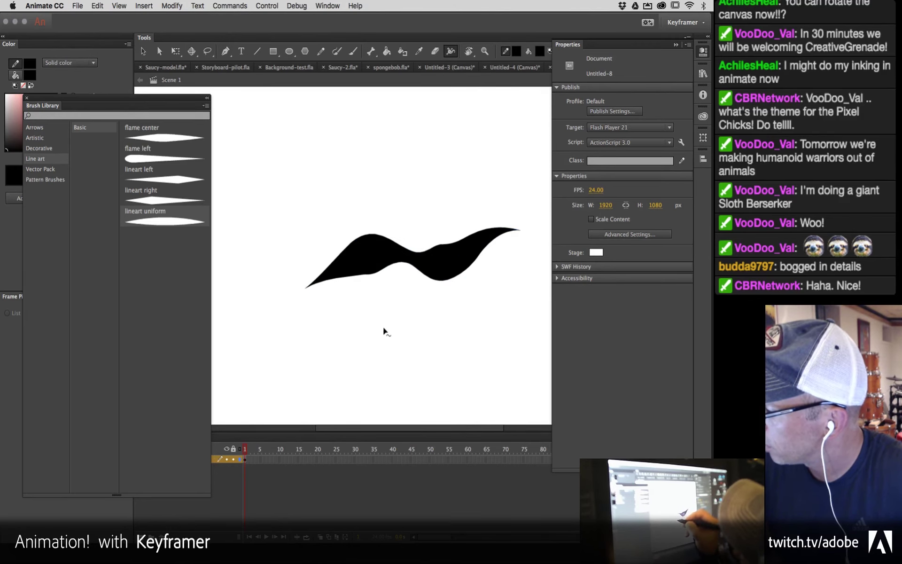
Step: Add a keyframe near frame 10 and rework the stroke's width there into a single bulge around its middle
click(284, 464)
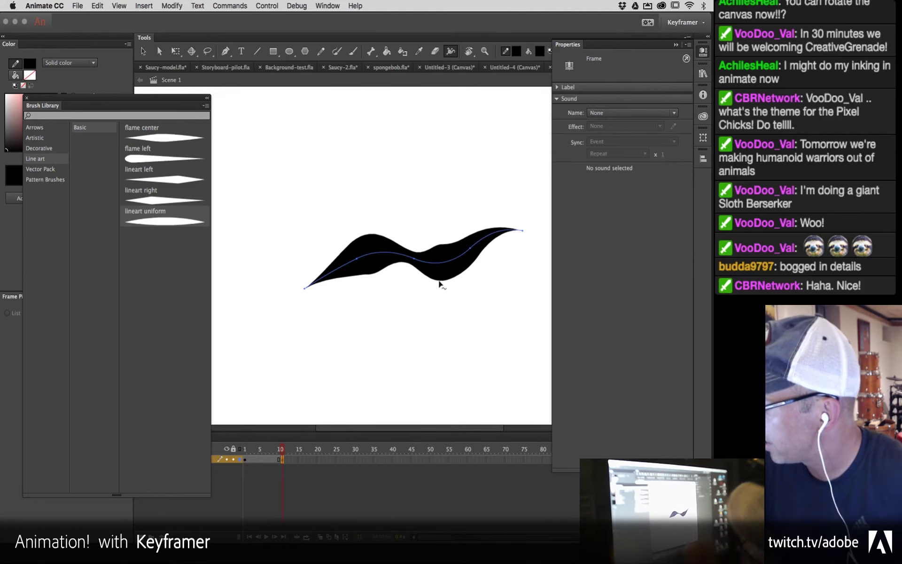
mouse_move(436, 263)
mouse_down()
mouse_move(436, 276)
mouse_move(454, 277)
mouse_move(447, 261)
mouse_move(450, 278)
mouse_move(449, 270)
mouse_up()
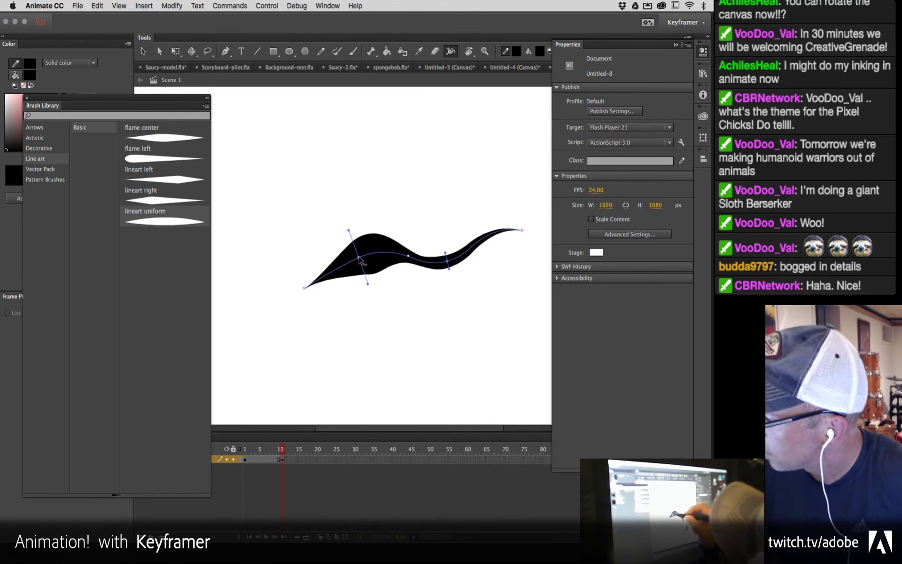
mouse_move(368, 284)
mouse_down()
mouse_move(363, 269)
mouse_move(409, 270)
mouse_move(407, 281)
mouse_up()
Step: Create a shape tween between the two keyframes and scrub the timeline to preview the width change
right_click(262, 460)
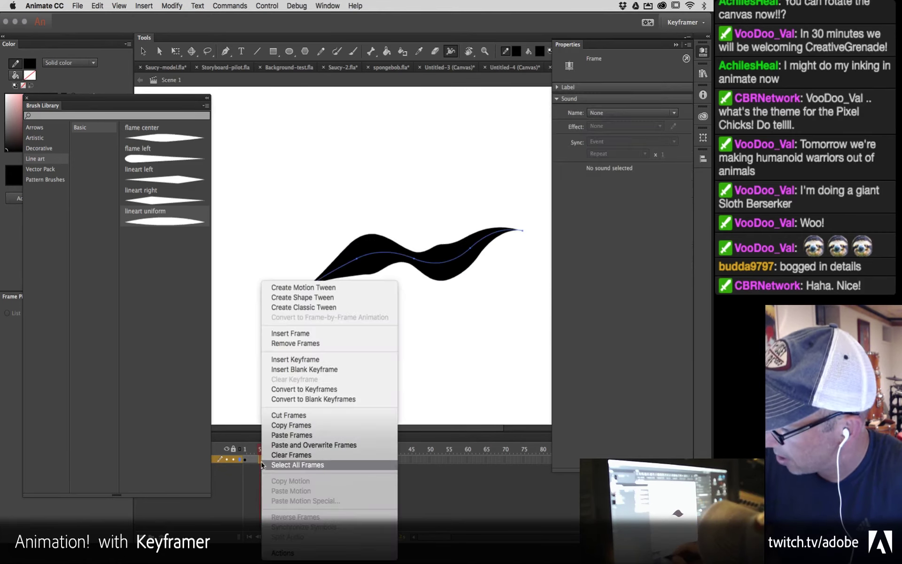
click(323, 301)
drag(260, 460, 280, 459)
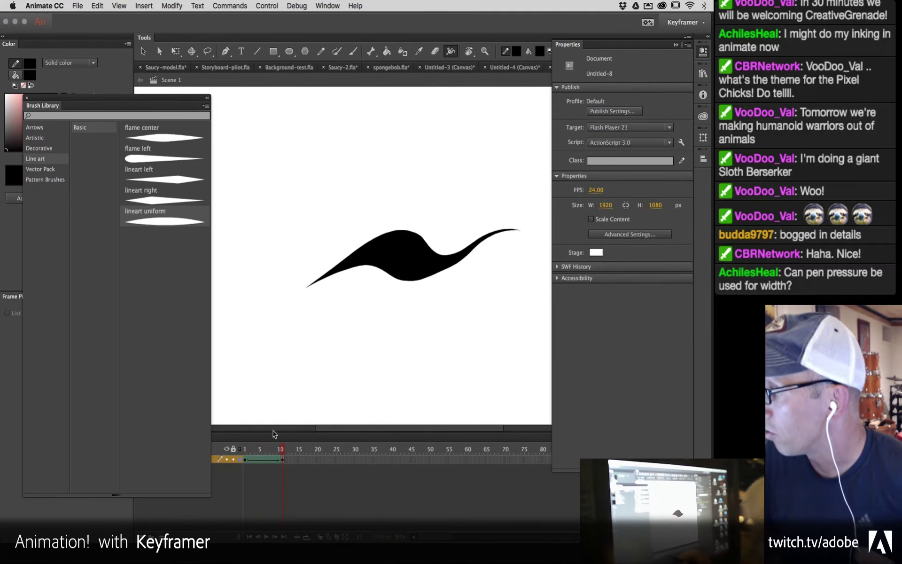
Step: Collapse the Properties panel and close the Untitled-8 document without saving, returning to Saucy-2.fla
click(676, 45)
click(593, 68)
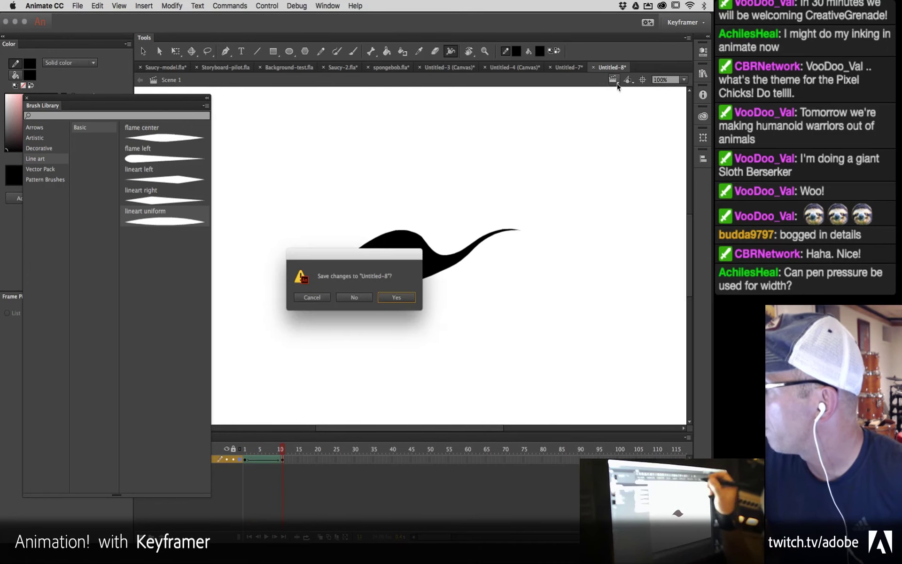
click(354, 297)
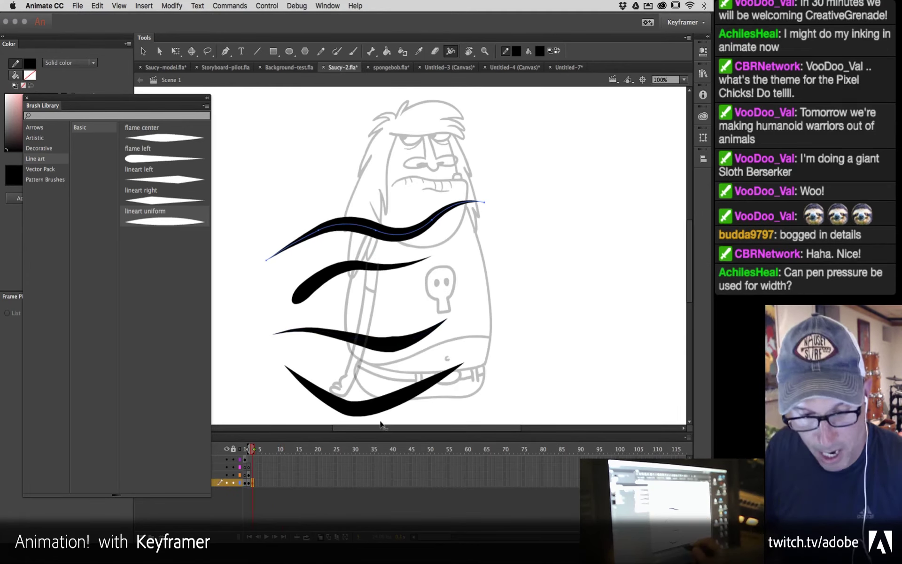
Step: Apply the fifth hand drawn brush from the Vector Pack to the uppermost wavy stroke and activate the Paint Brush tool
click(40, 168)
click(113, 128)
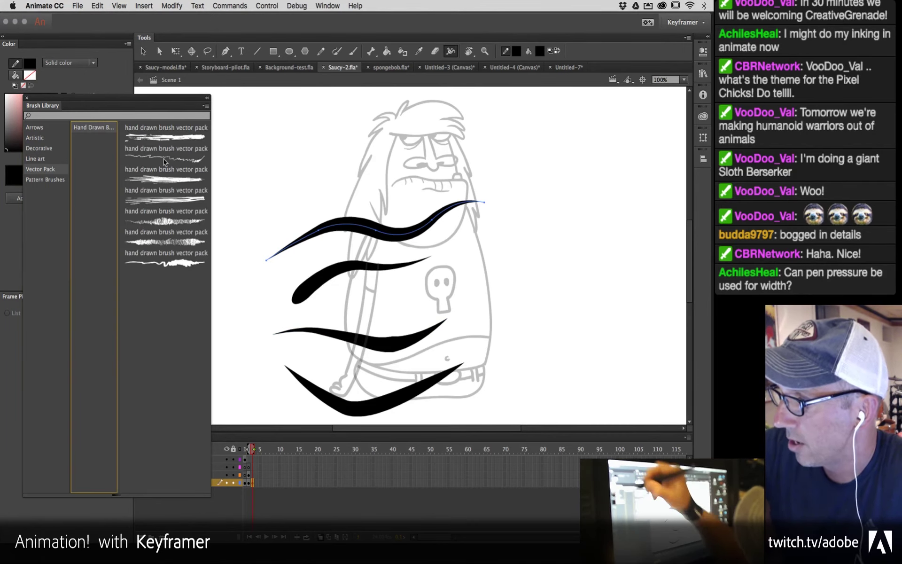
click(179, 220)
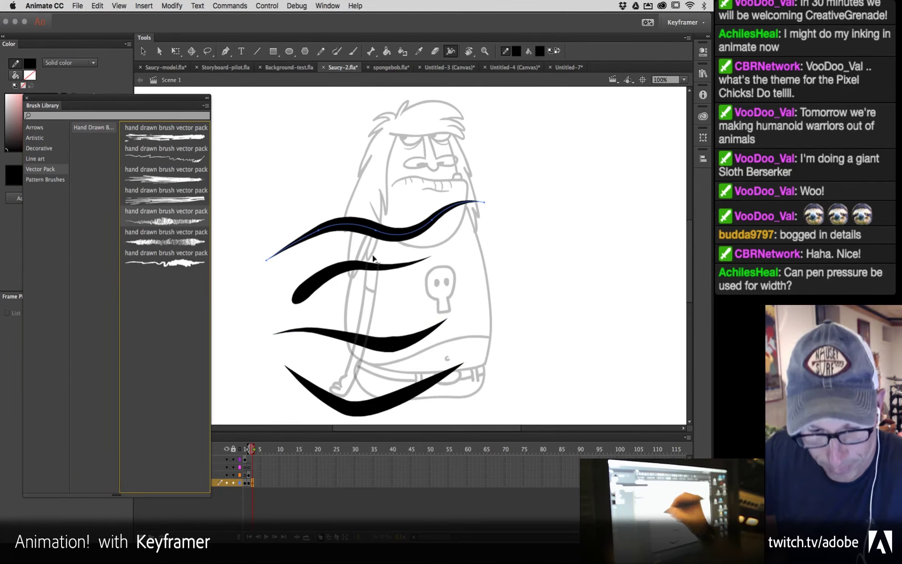
click(336, 51)
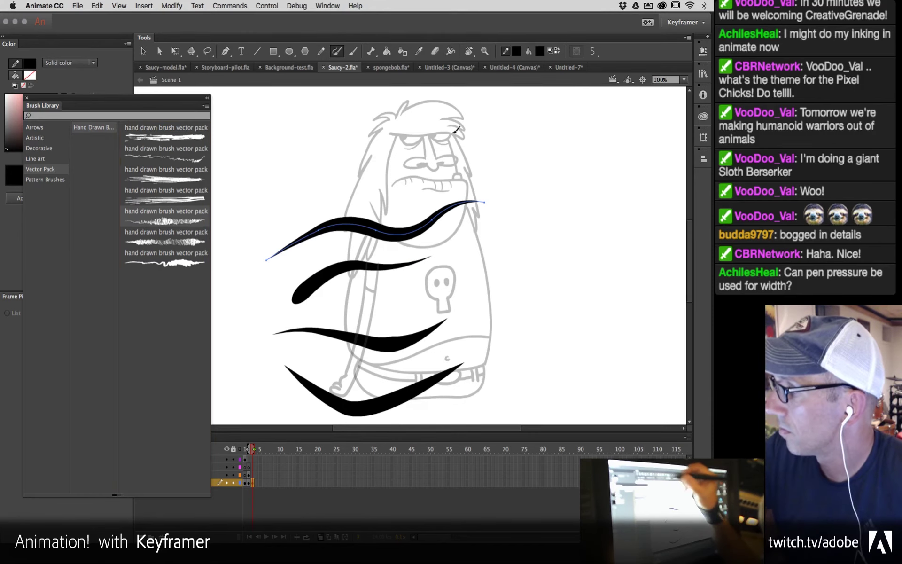
double_click(174, 225)
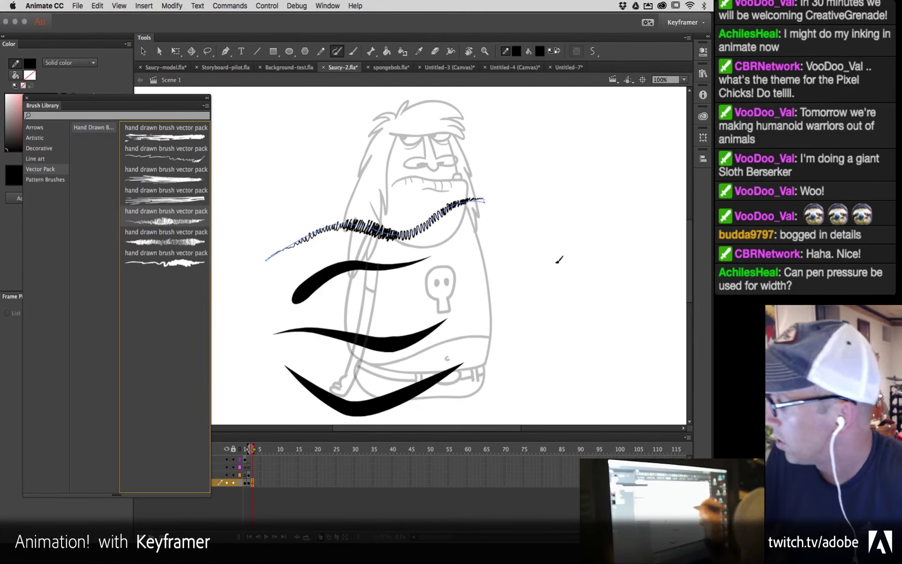
Step: Paint two diagonal scribbly sample strokes with the hand drawn vector brush in the empty area right of the character
click(532, 288)
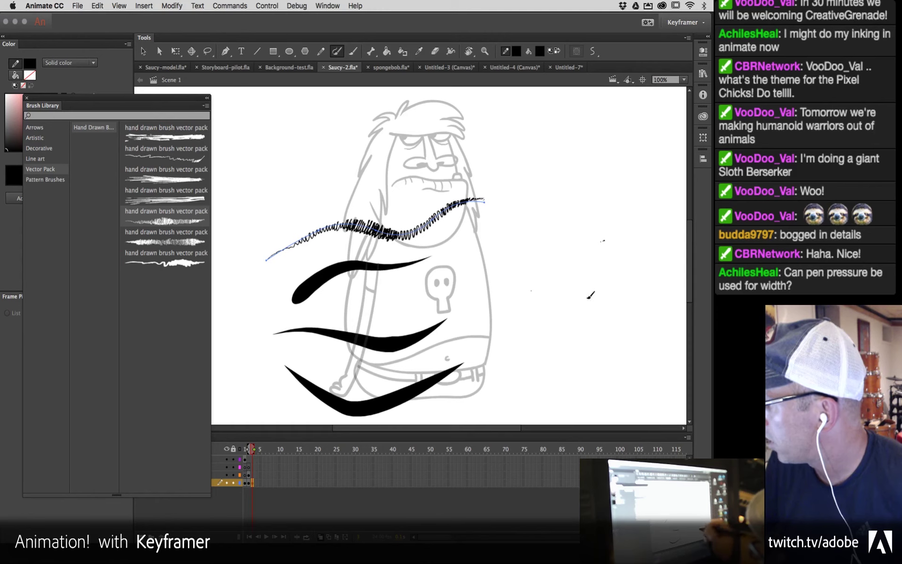
drag(531, 289, 609, 238)
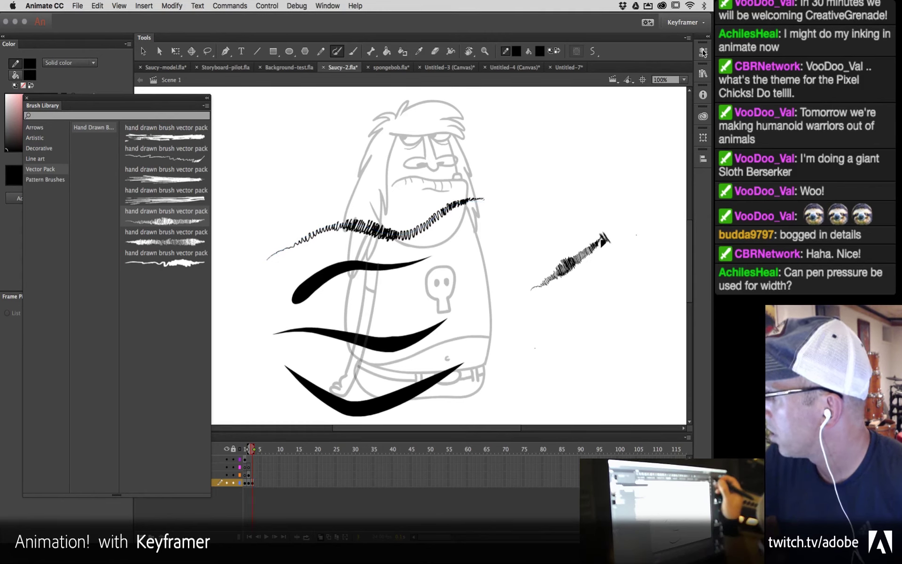
drag(535, 348, 634, 232)
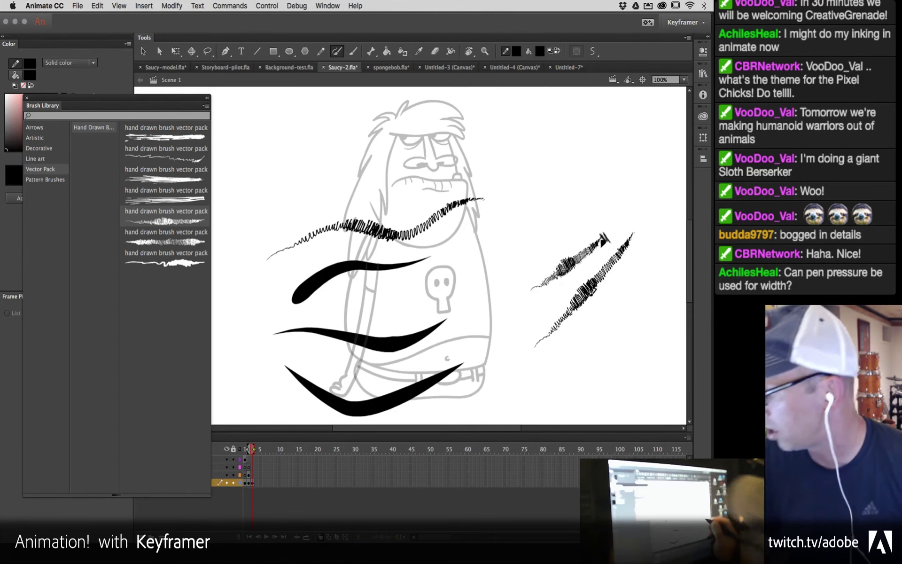
Step: Load Banner 2 from the Decorative banners set and paint an arched banner stroke right of the character's head
click(55, 148)
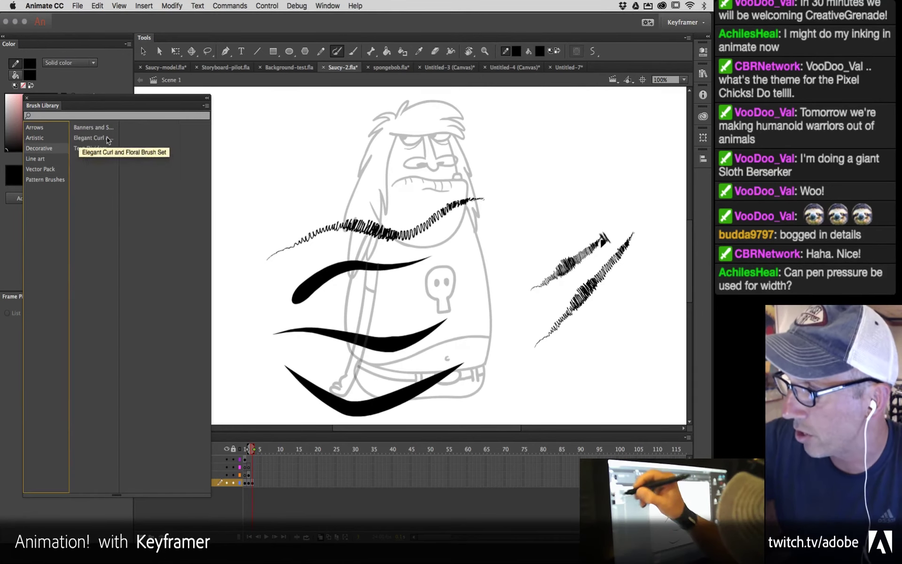
click(96, 128)
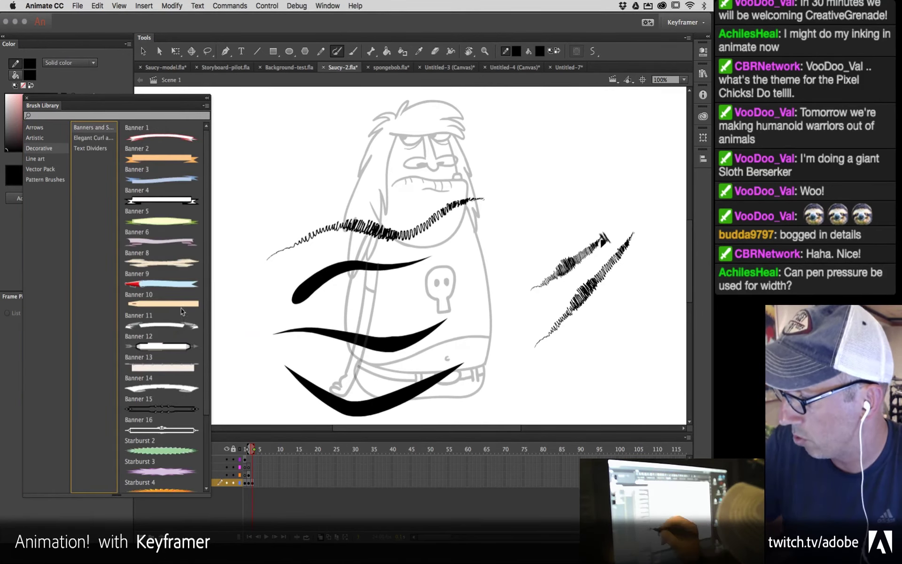
click(198, 182)
drag(525, 181, 646, 159)
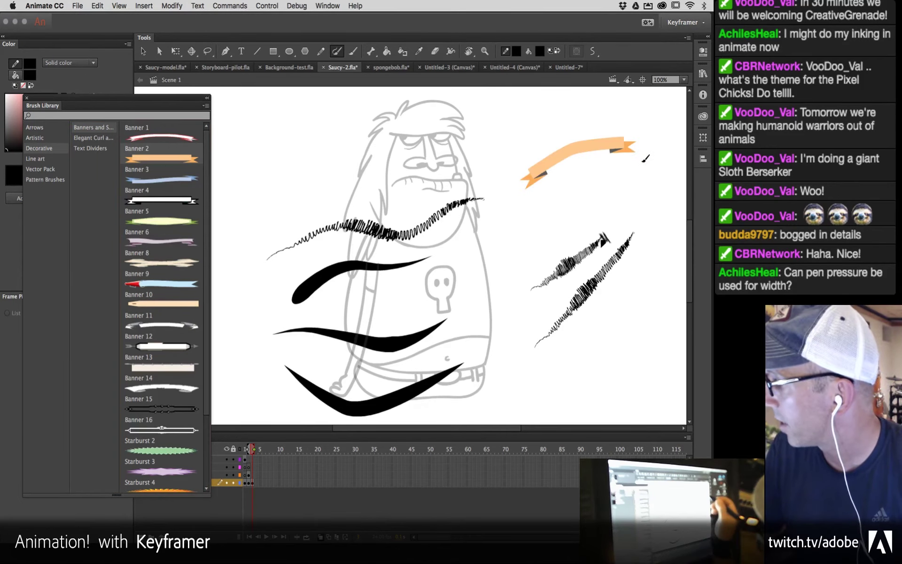
Step: Paint a second diagonal banner, then load Floral Brush from the Elegant Curl and Floral Brush Set and paint two strokes right of the belt
click(92, 138)
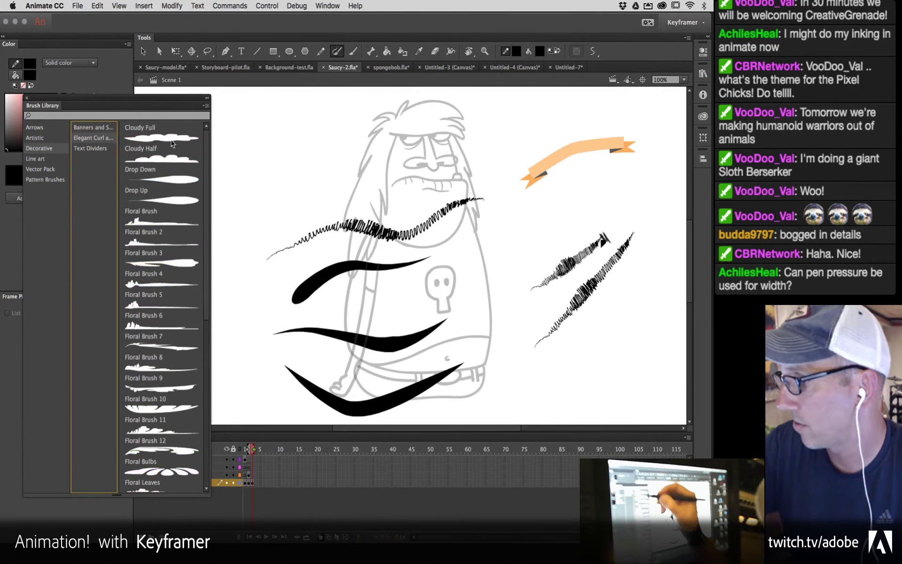
click(164, 222)
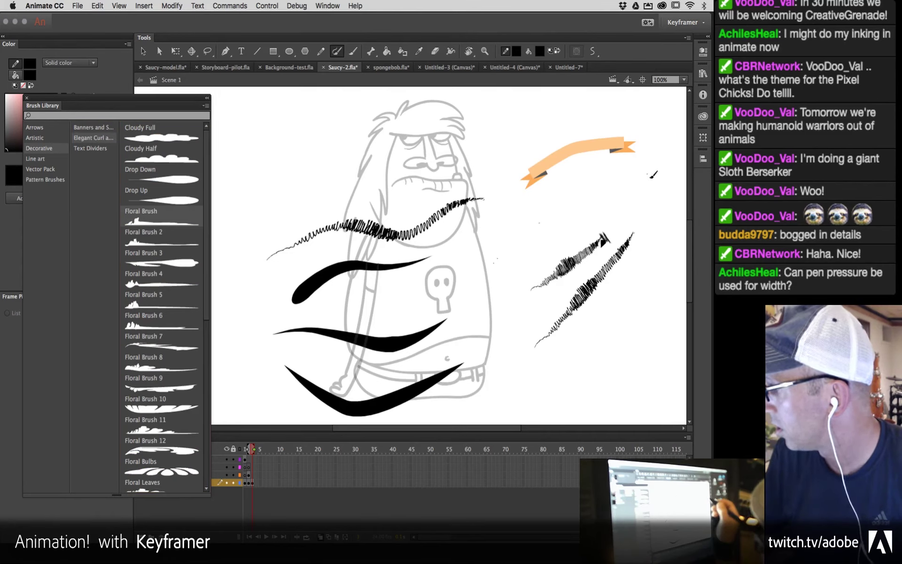
drag(652, 175, 652, 175)
click(156, 220)
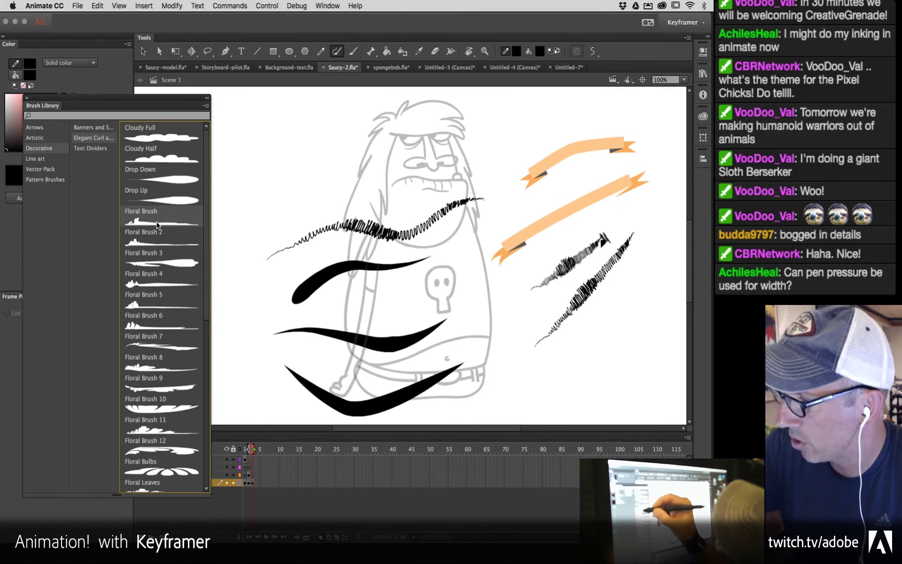
drag(565, 359, 638, 321)
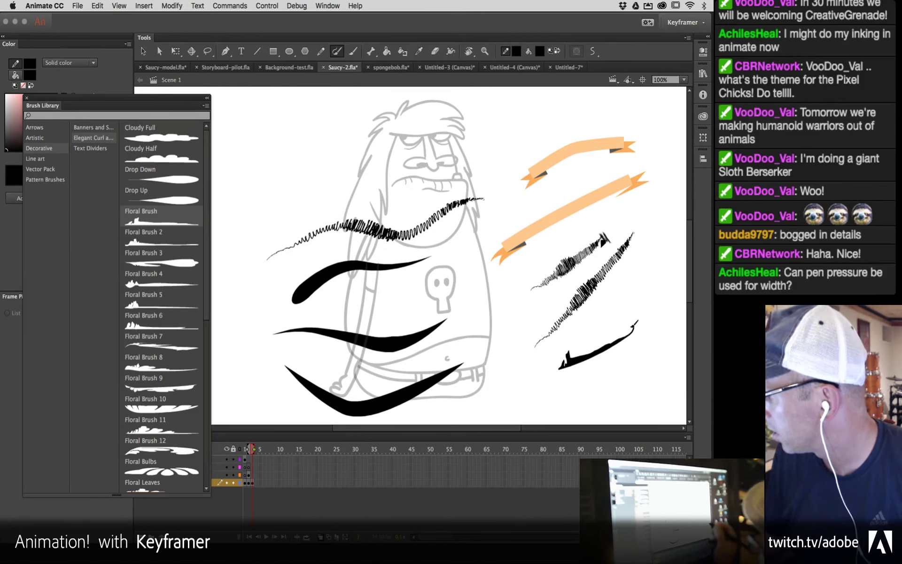
drag(566, 383, 502, 386)
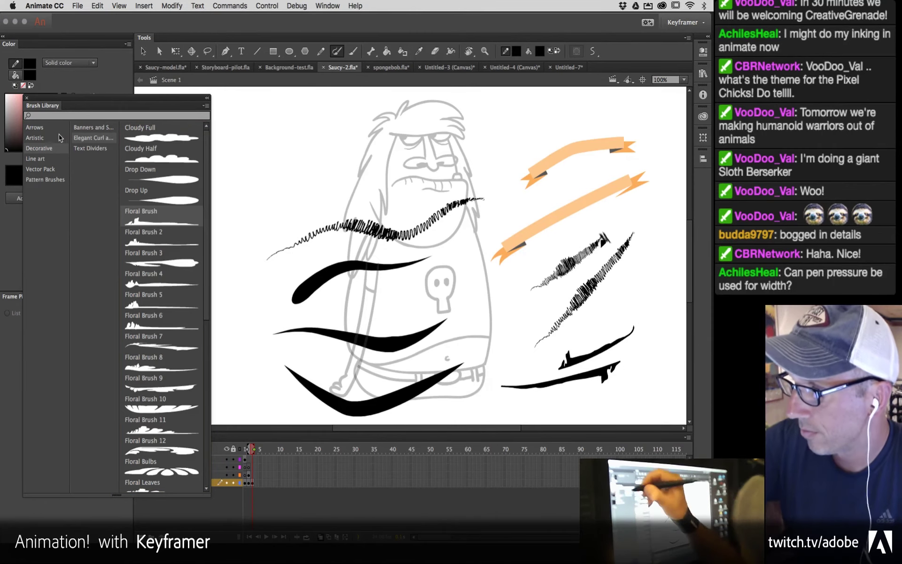
Step: Load Text Divider 18 from the Decorative text dividers and paint a diagonal stroke rising toward the left side of the character's hair
click(89, 148)
scroll(208, 215, down, 5)
click(178, 383)
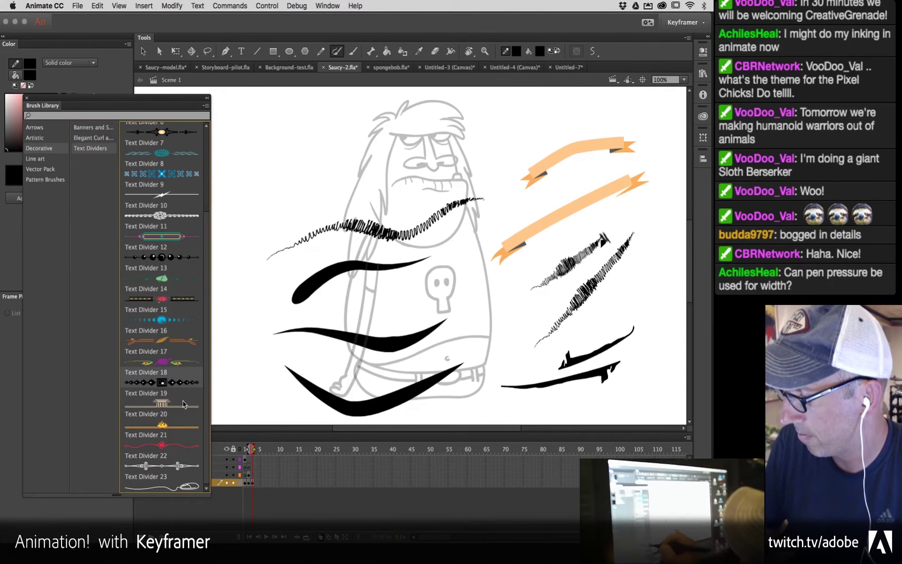
drag(258, 212, 367, 121)
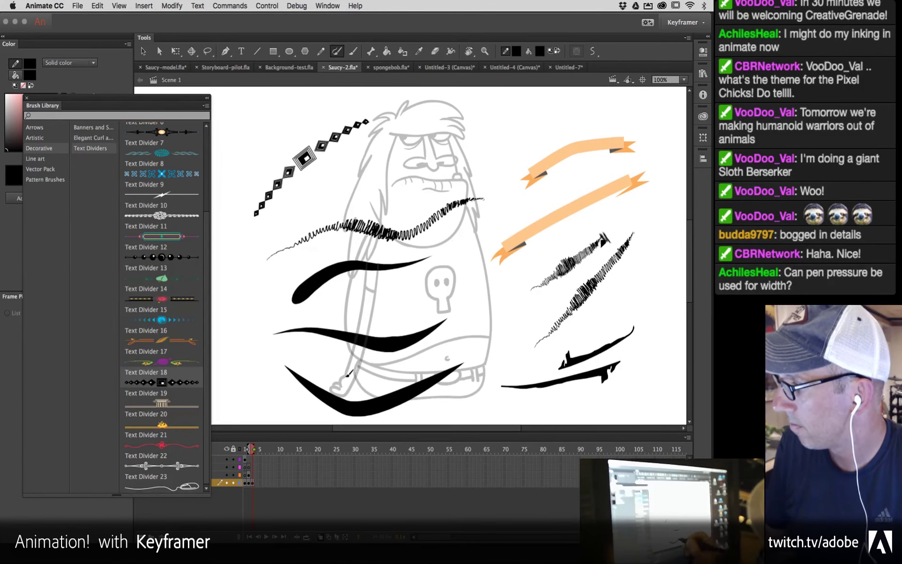
Step: Load Charcoal - Pencil from the Artistic chalk and charcoal set and paint two strokes, one across the body and one beside the belt
click(40, 137)
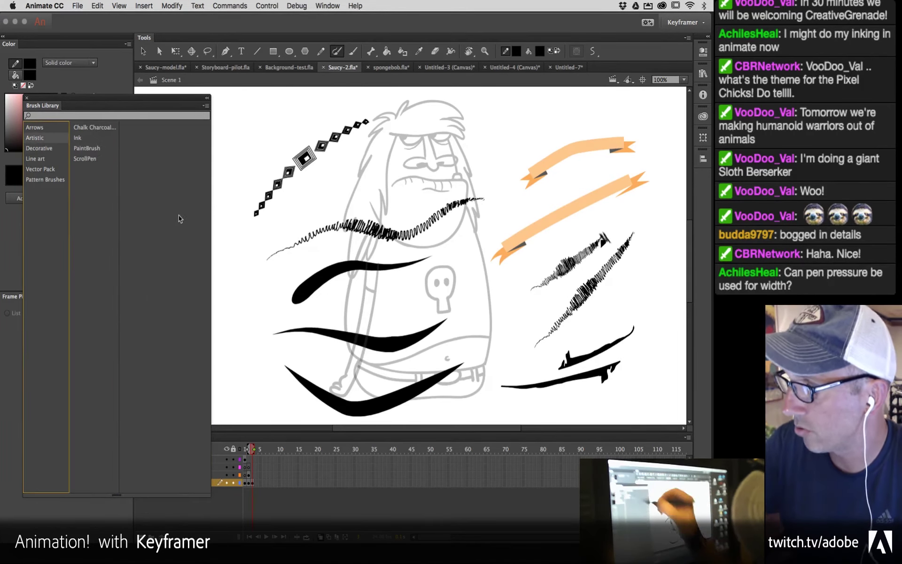
click(94, 127)
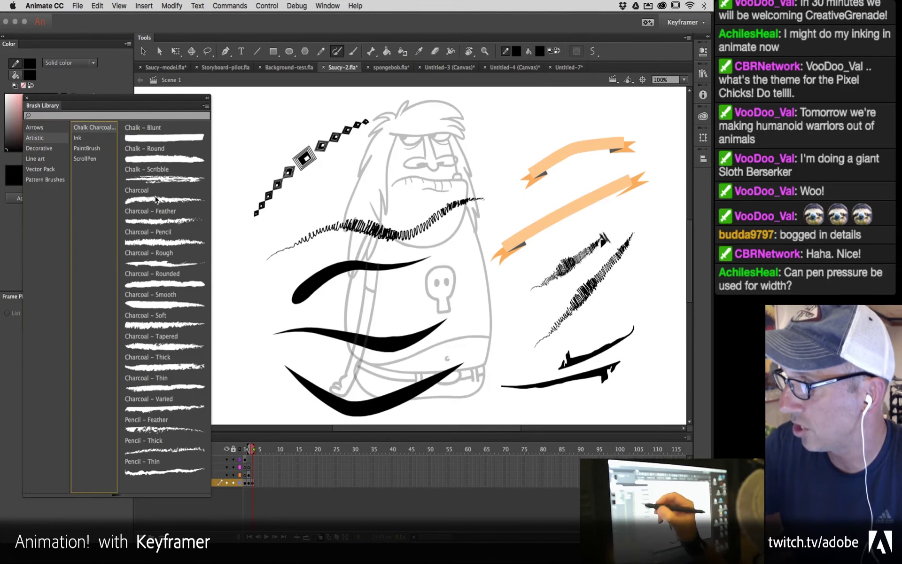
click(172, 246)
drag(274, 334, 478, 285)
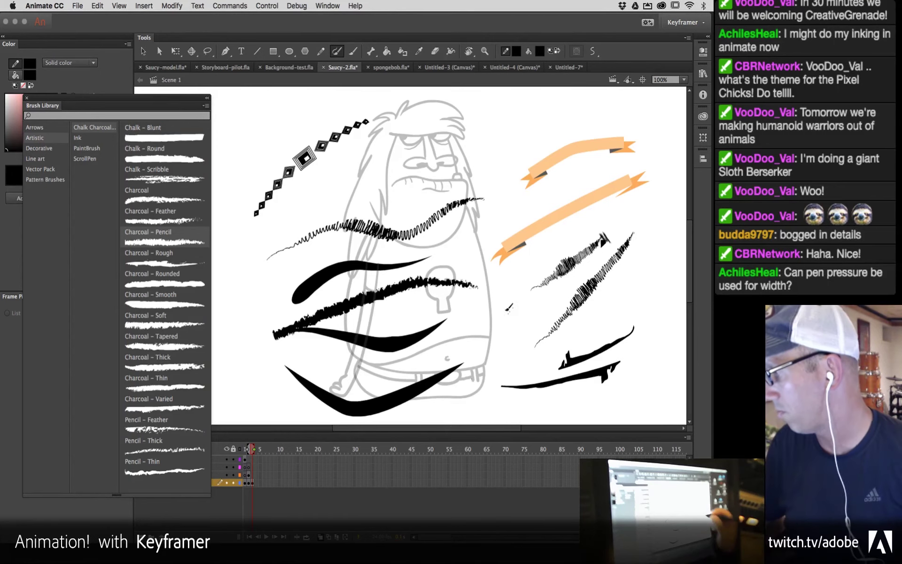
drag(471, 375, 517, 304)
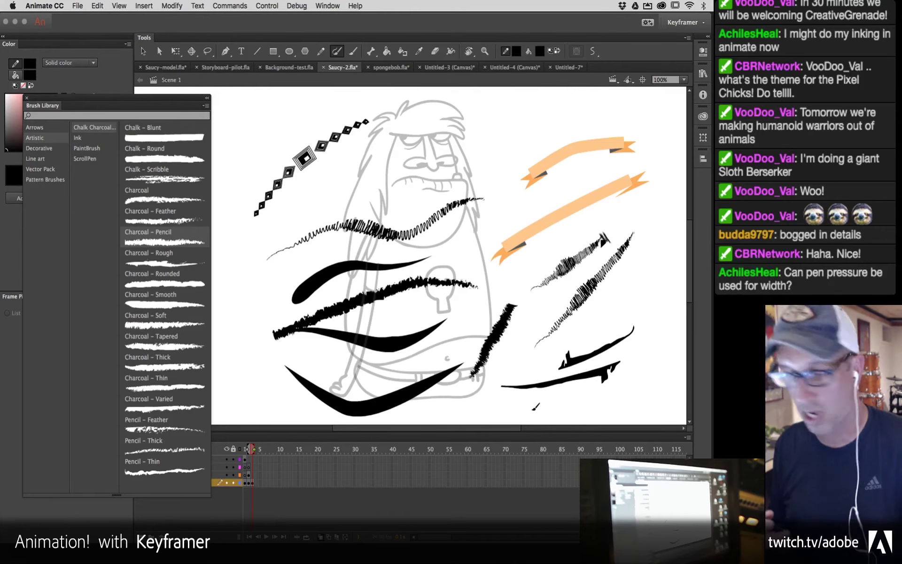
Step: Undo all the sample brush strokes so only the character sketch is left on the stage
key(super+z)
key(super+z)
key(super+z)
key(super+z)
key(super+z)
key(super+z)
key(super+z)
key(super+z)
key(super+z)
key(super+z)
key(super+z)
key(super+z)
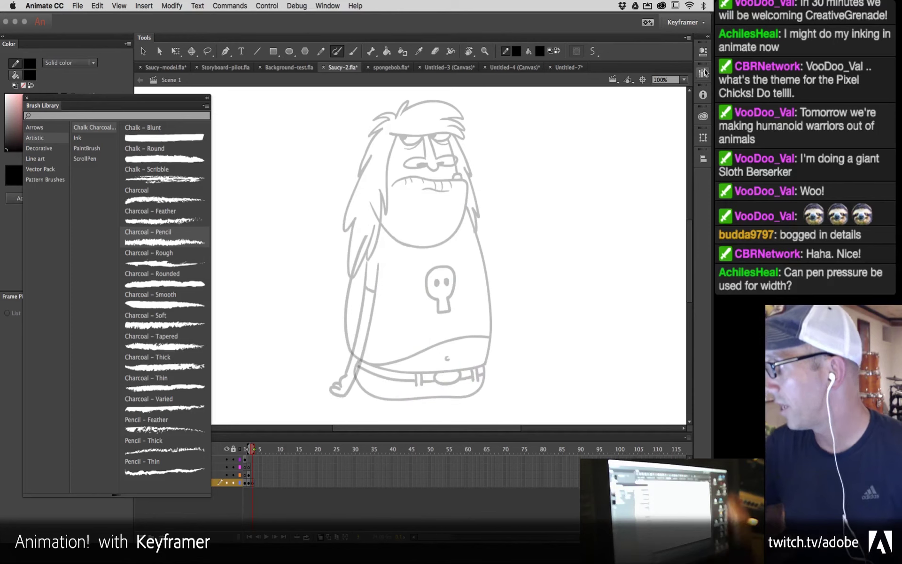
Step: Turn on Draw as fill for the Paint Brush and paint three curved charcoal strokes across the character's body
click(703, 52)
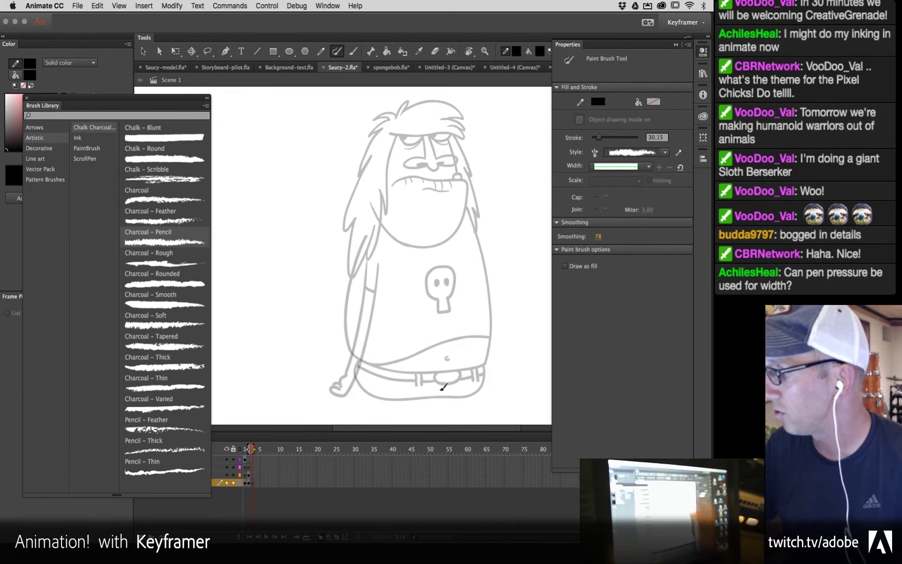
click(565, 266)
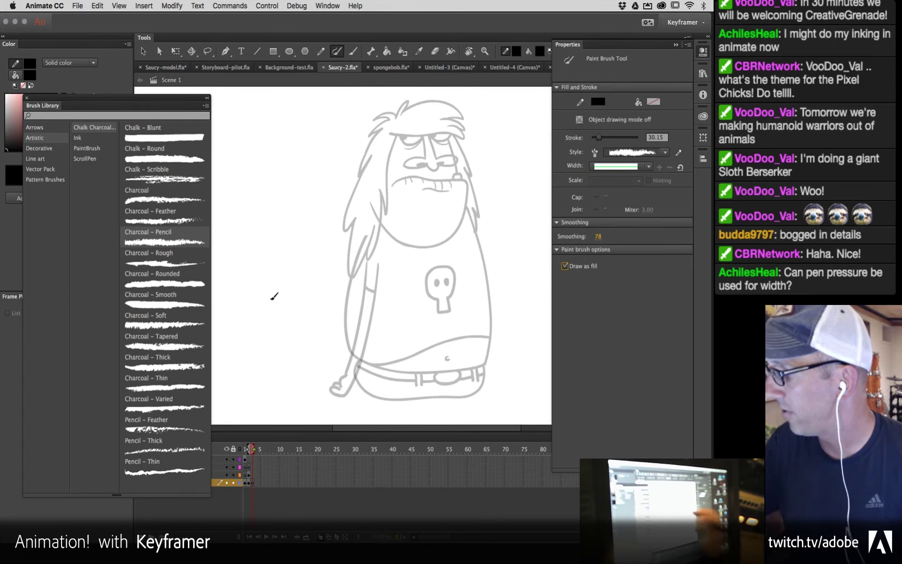
drag(266, 301, 505, 211)
drag(258, 362, 493, 255)
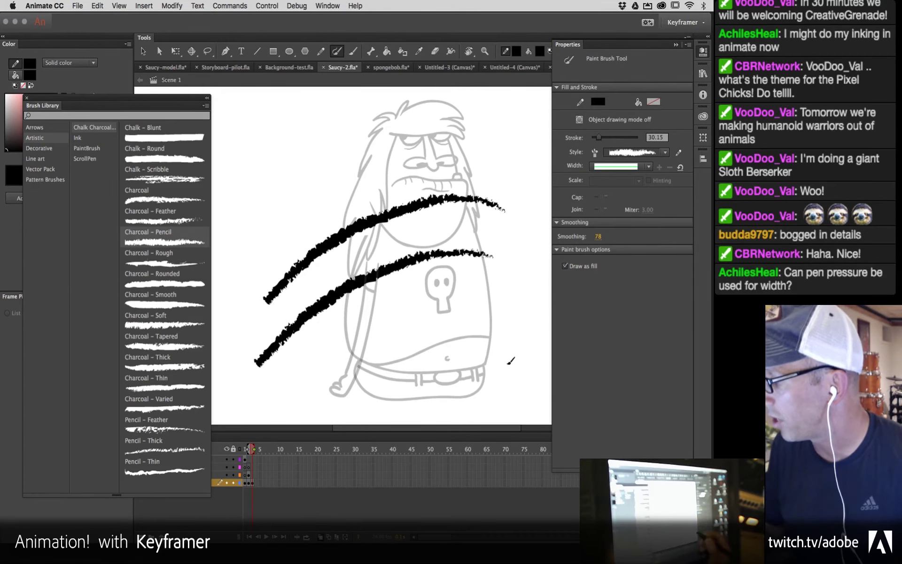
drag(515, 287, 316, 350)
Step: Select the lowest charcoal stroke's fill, pull a small spike down from its lower edge at the skull, and select the shape again
key(v)
key(super+equal)
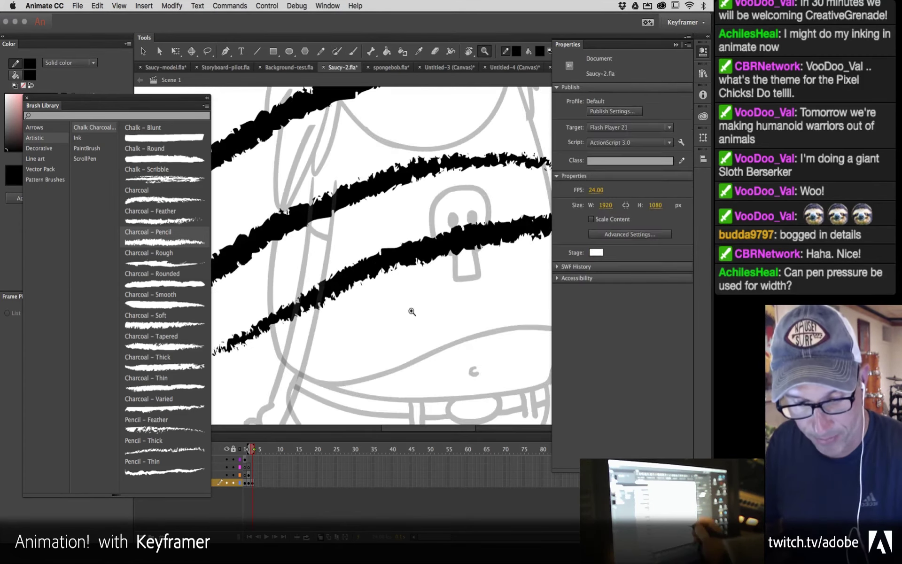
click(432, 257)
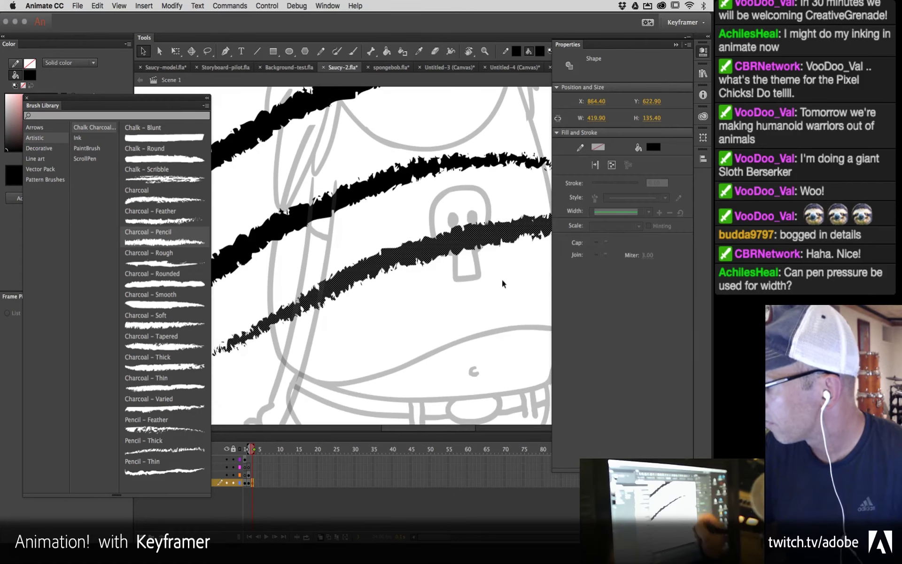
click(475, 278)
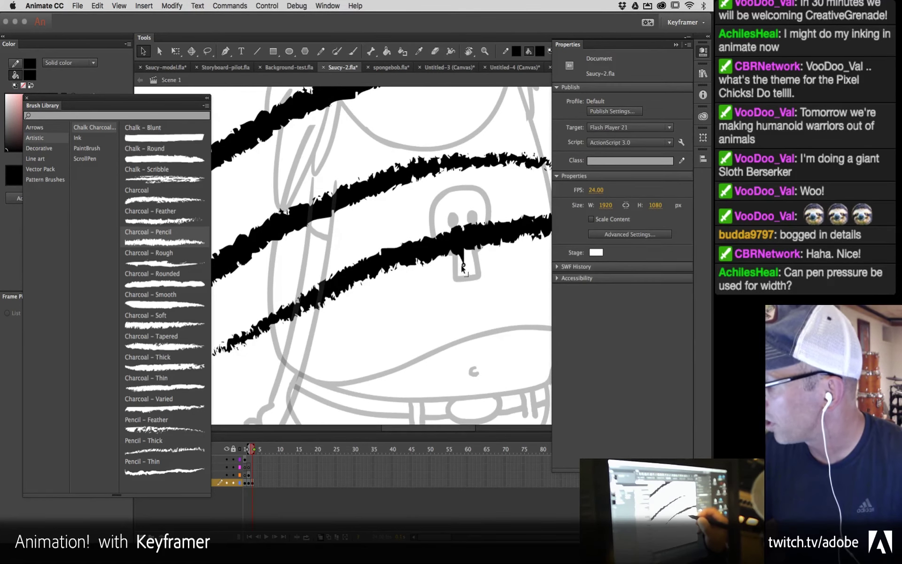
click(461, 258)
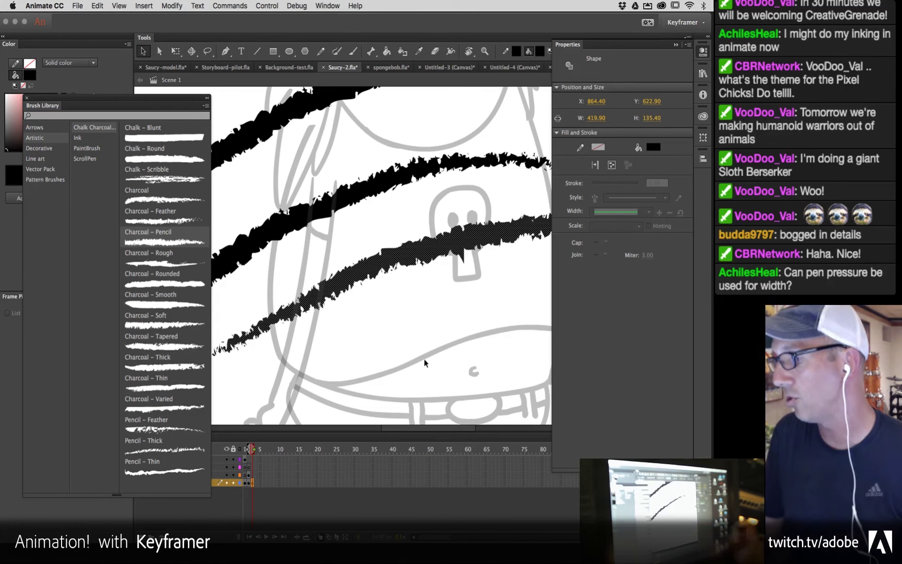
Step: Select all three filled strokes and examine their anchor points with the Subselection tool, then deselect them
key(super+a)
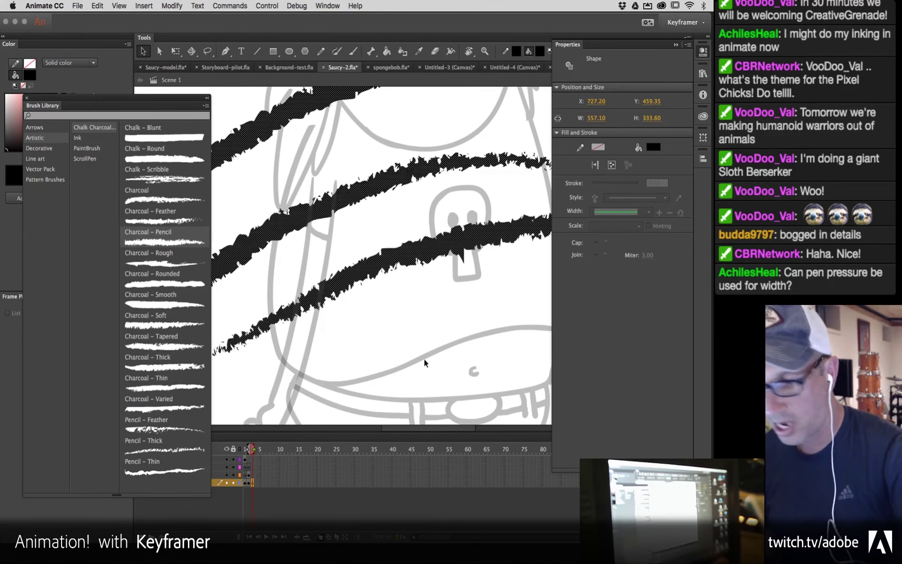
key(a)
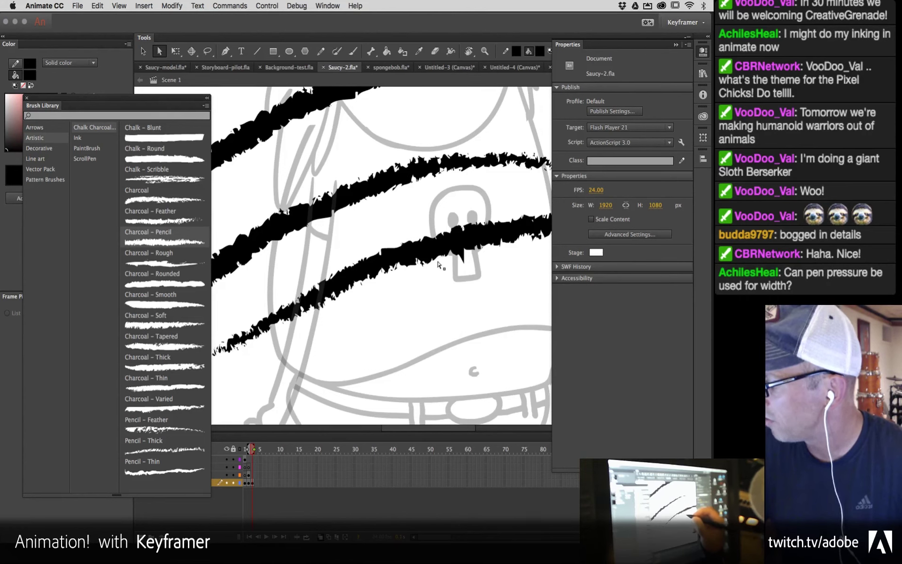
key(super+a)
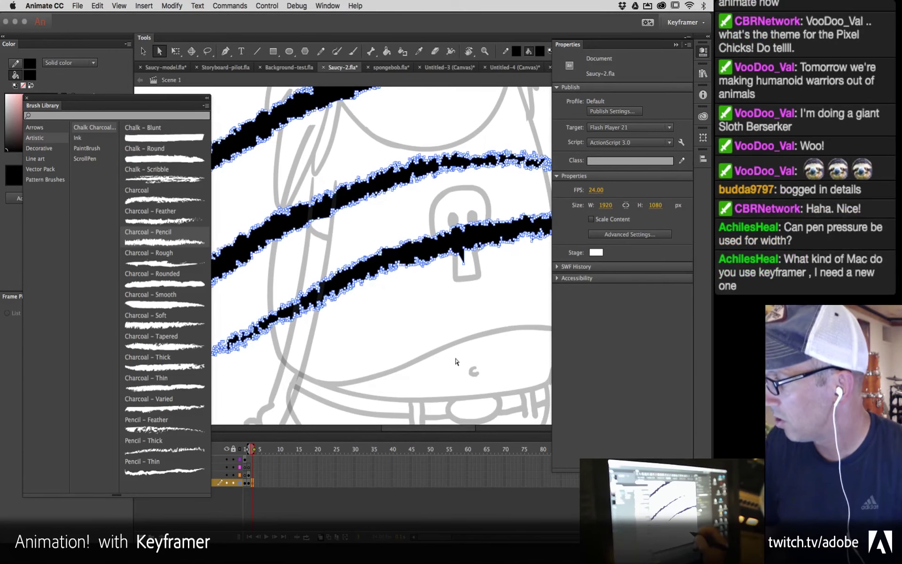
key(super+F3)
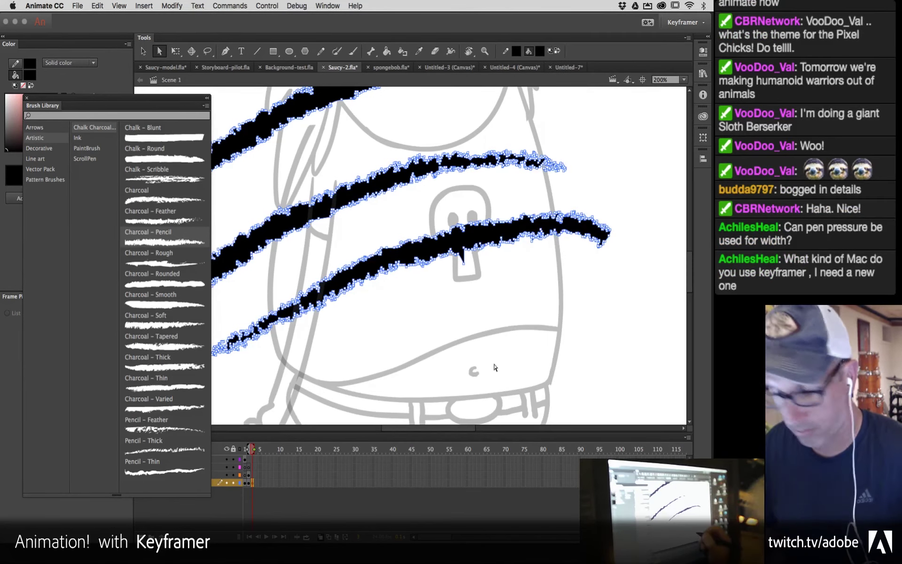
key(q)
key(super+1)
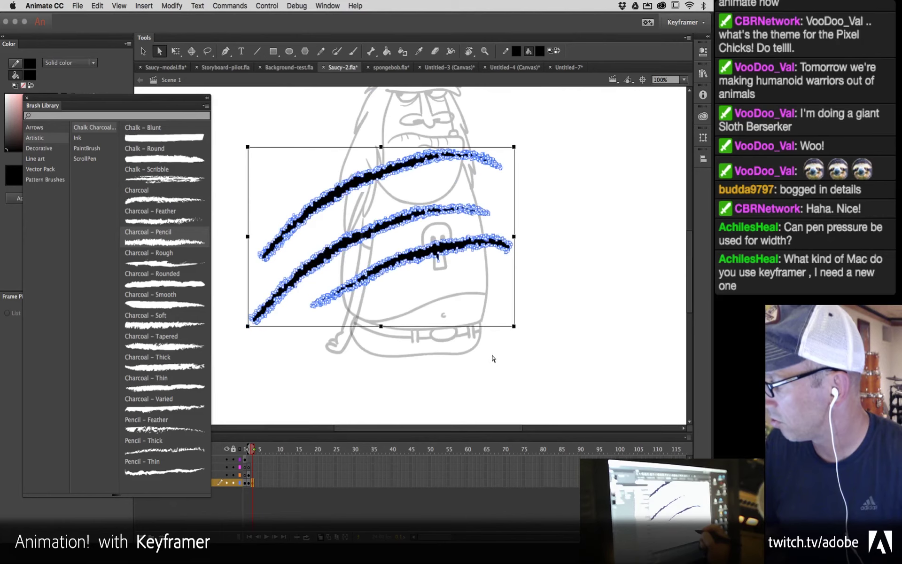
click(488, 362)
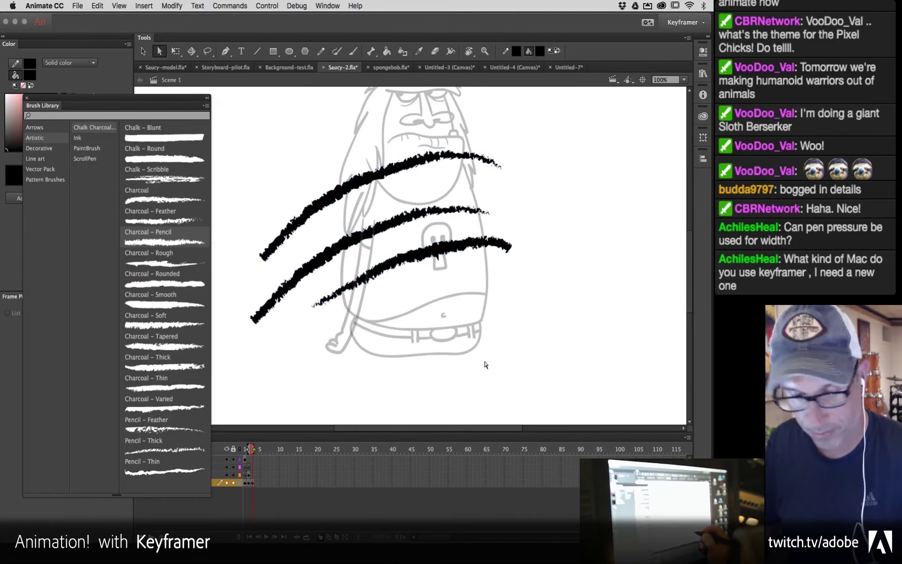
Step: Select all three charcoal strokes on the stage and delete them
key(v)
drag(565, 113, 223, 398)
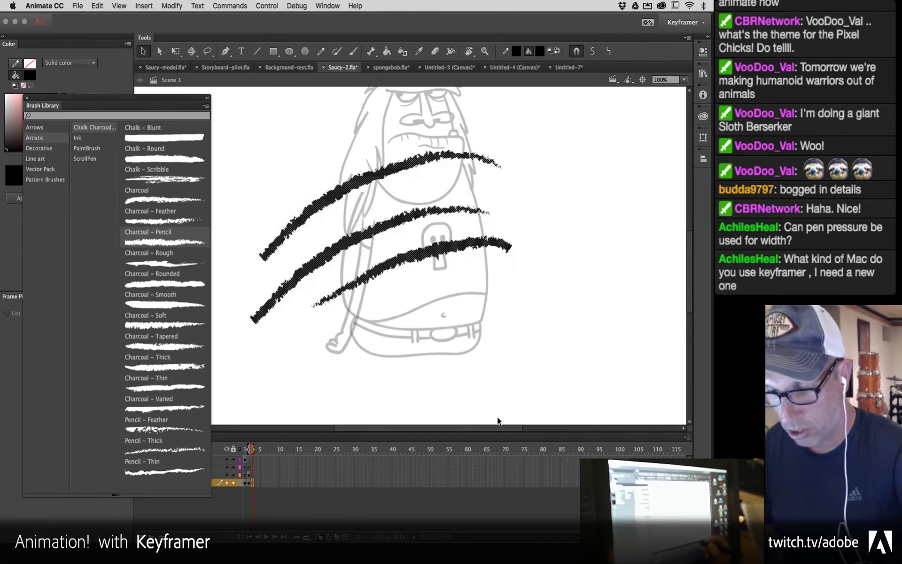
key(Delete)
Step: Reopen the properties beside the Brush Library and load lineart uniform from the Basic Line art set for the Paint Brush
drag(170, 106, 347, 133)
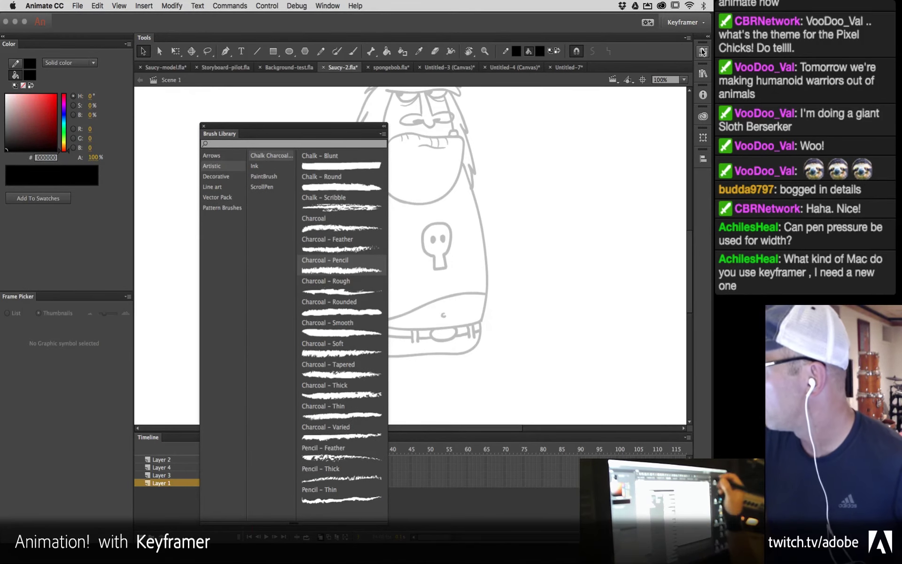
click(702, 94)
drag(341, 131, 164, 106)
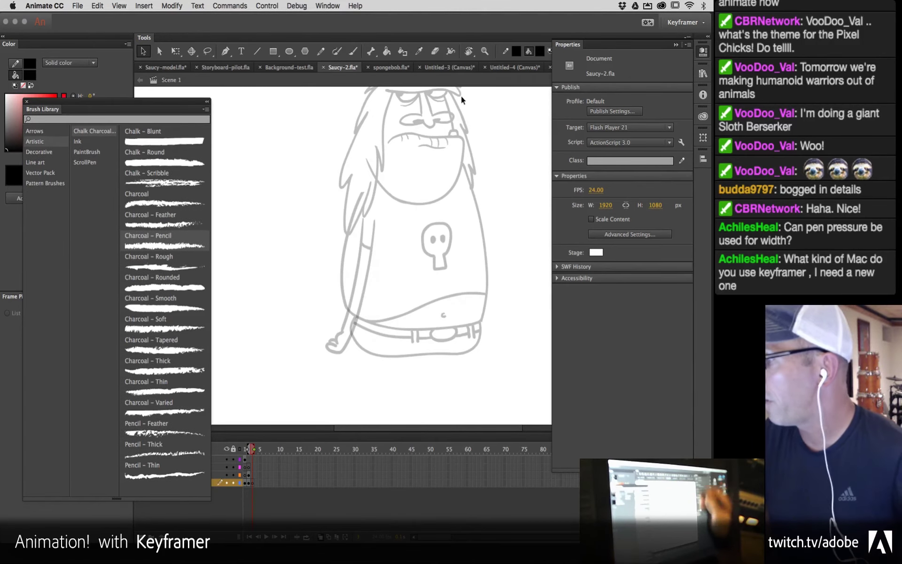
click(337, 51)
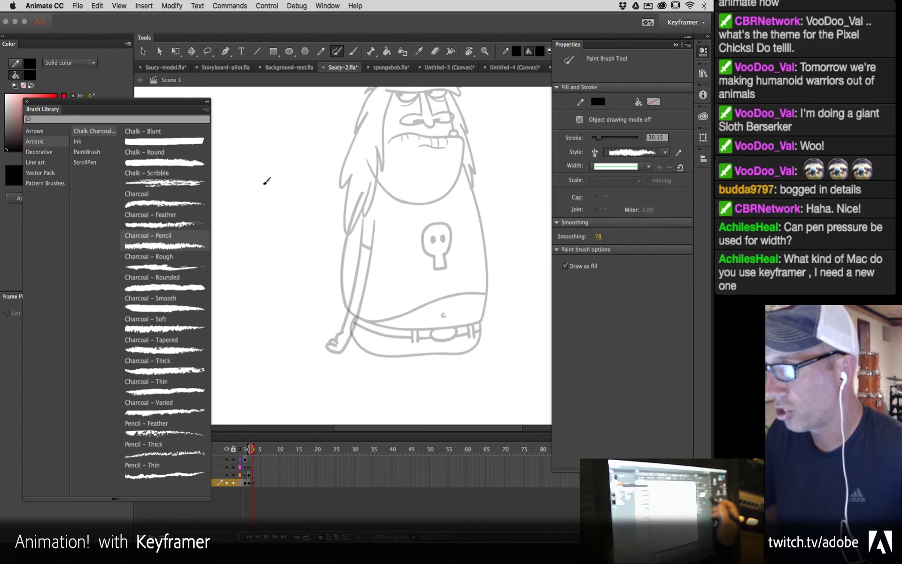
click(37, 162)
click(82, 133)
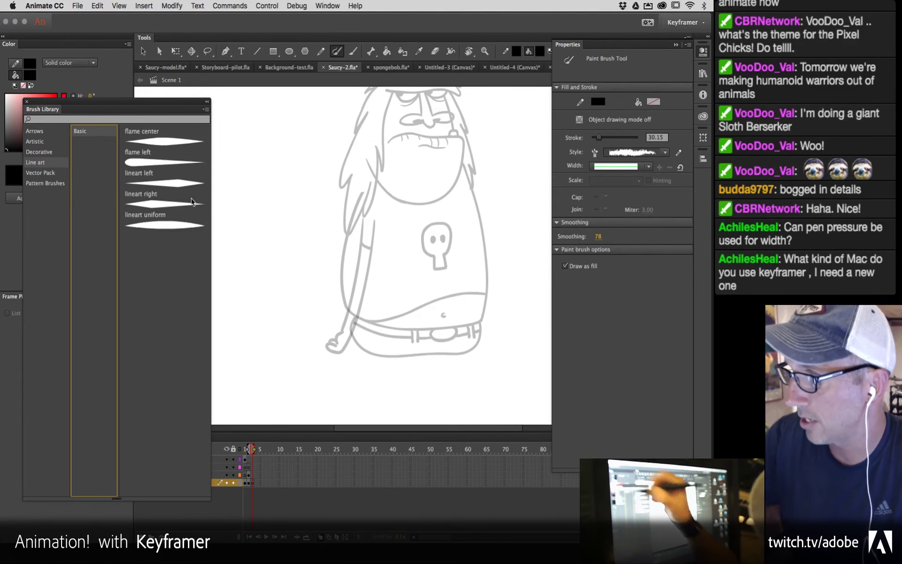
click(161, 224)
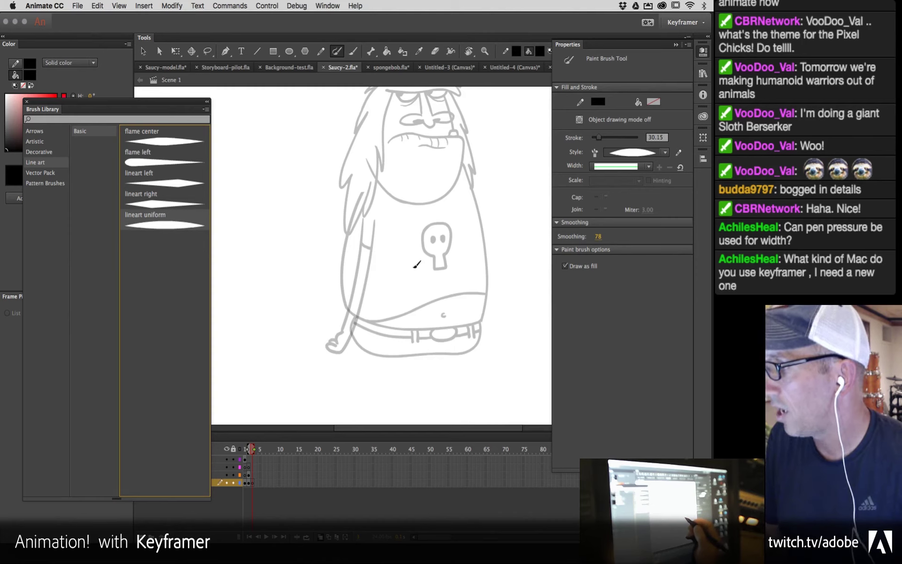
Step: Switch the Line tool's stroke style to the plain solid line and draw a thick horizontal line across the character's chest
key(n)
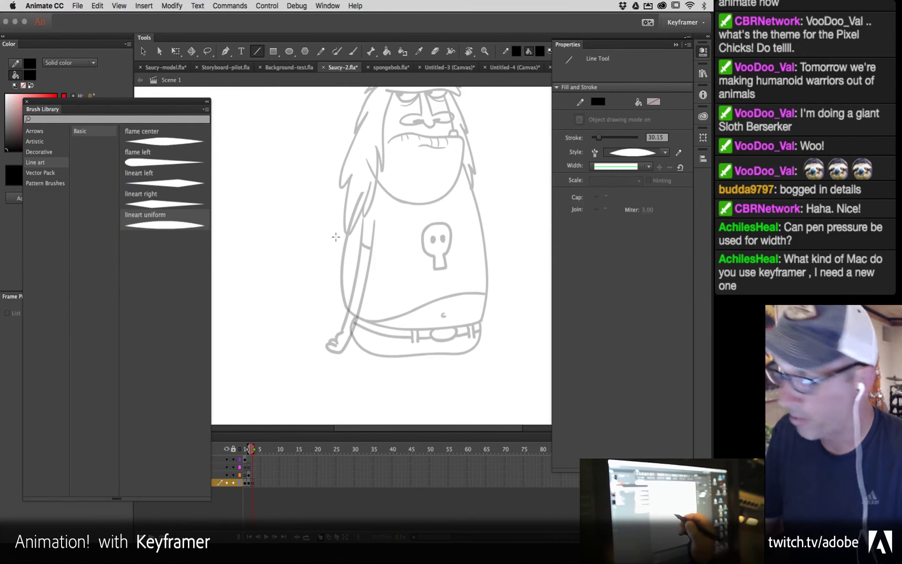
drag(275, 230, 494, 235)
key(super+z)
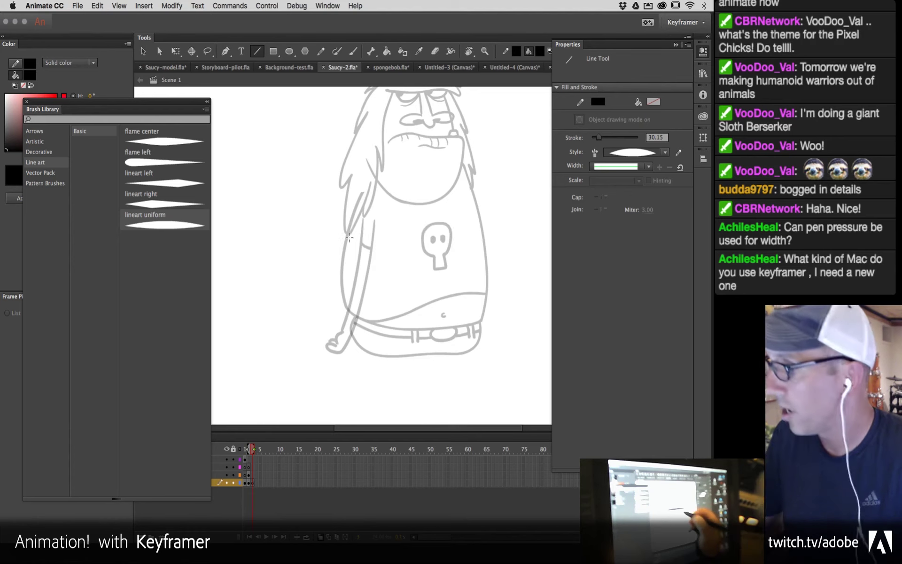
click(664, 152)
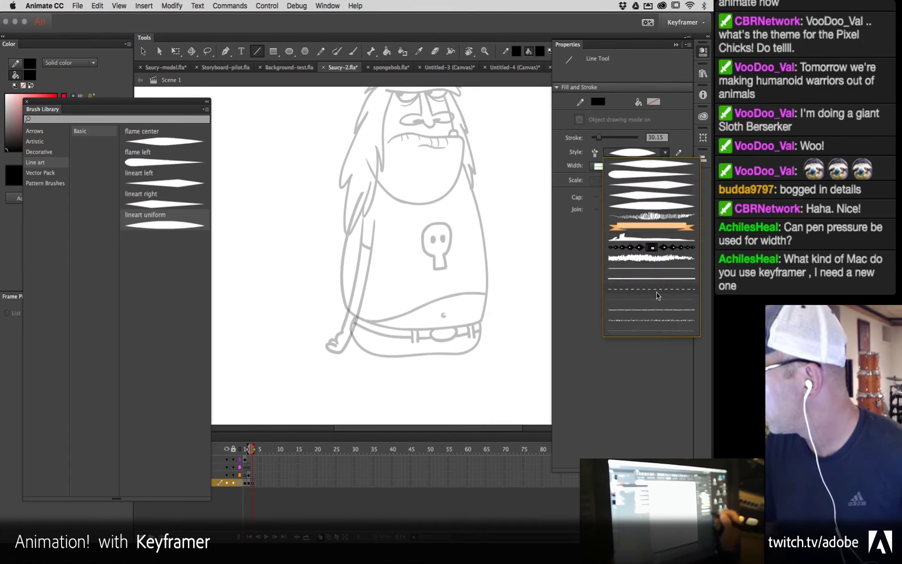
click(654, 278)
drag(266, 222, 513, 223)
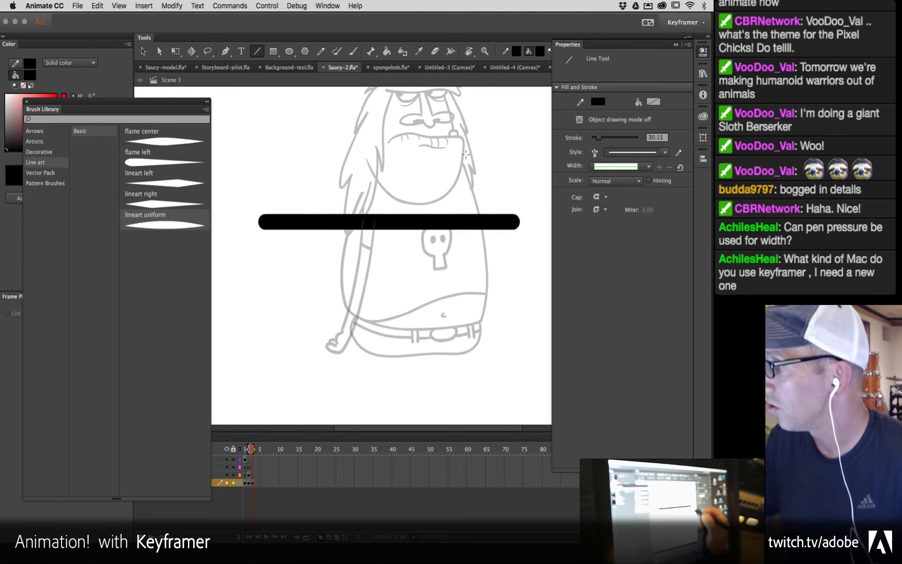
Step: Use the Width tool to thicken the middle of the chest line and taper both of its ends to points
click(451, 51)
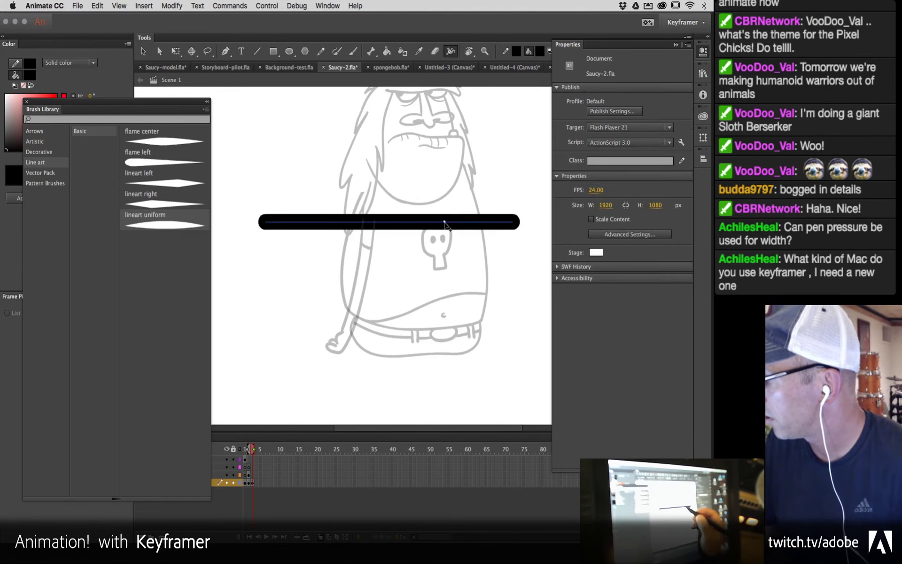
drag(393, 222, 393, 234)
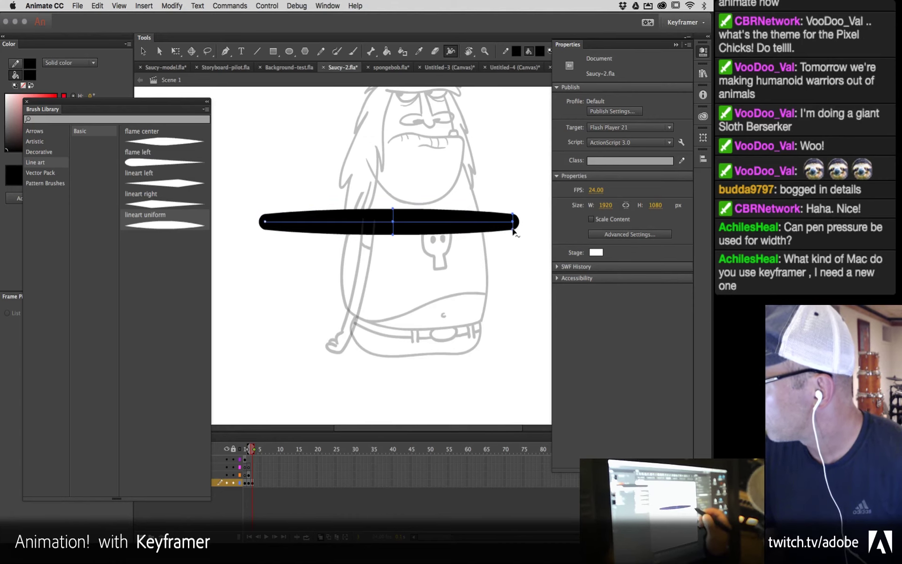
drag(516, 228, 518, 224)
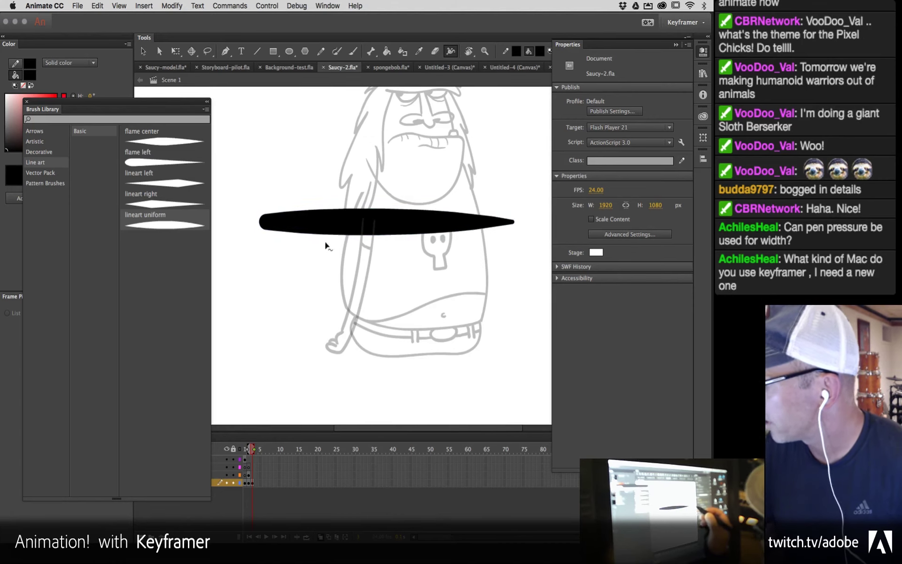
drag(266, 229, 266, 222)
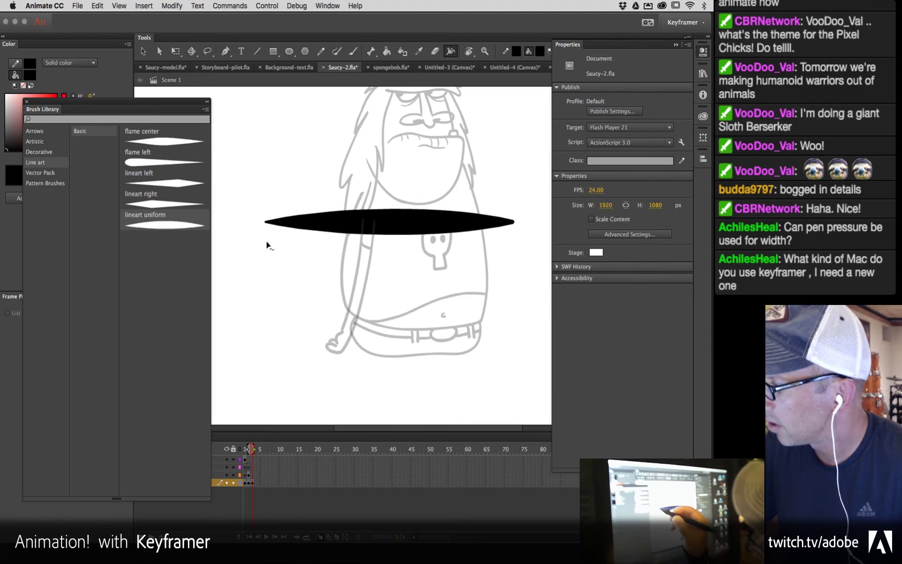
Step: Select the tapered line to check its stroke properties, deselect it and bend its middle downward into a shallow curve
key(v)
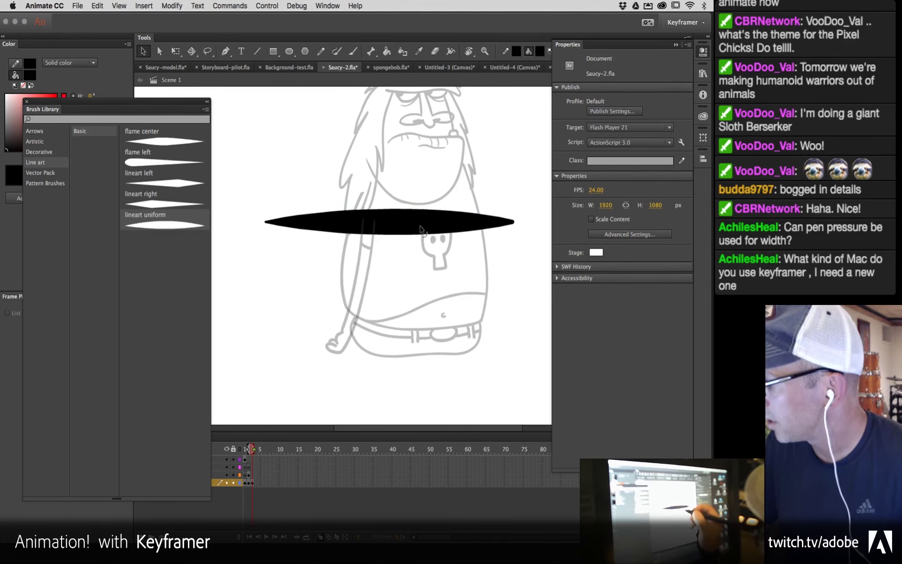
click(419, 231)
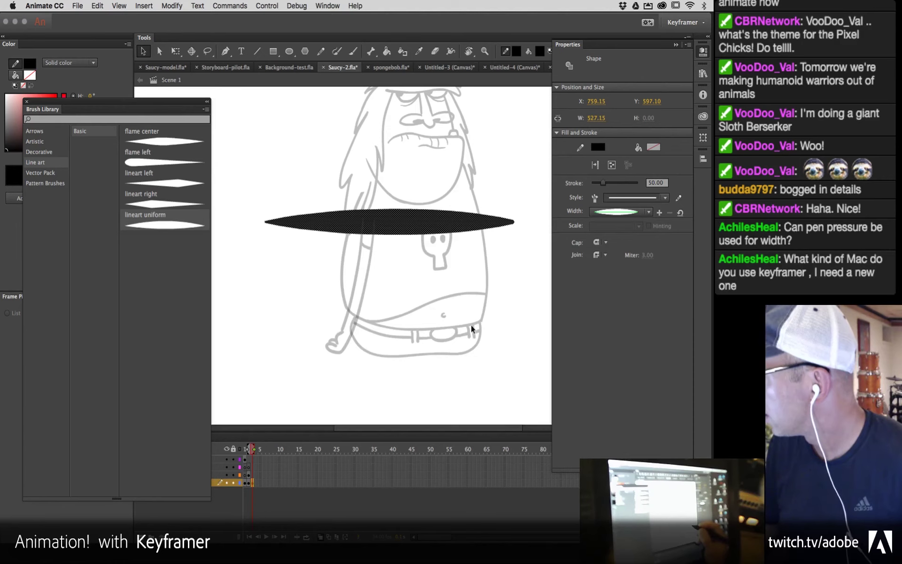
click(402, 261)
mouse_move(425, 226)
mouse_down()
mouse_move(403, 246)
mouse_move(402, 226)
mouse_move(410, 258)
mouse_up()
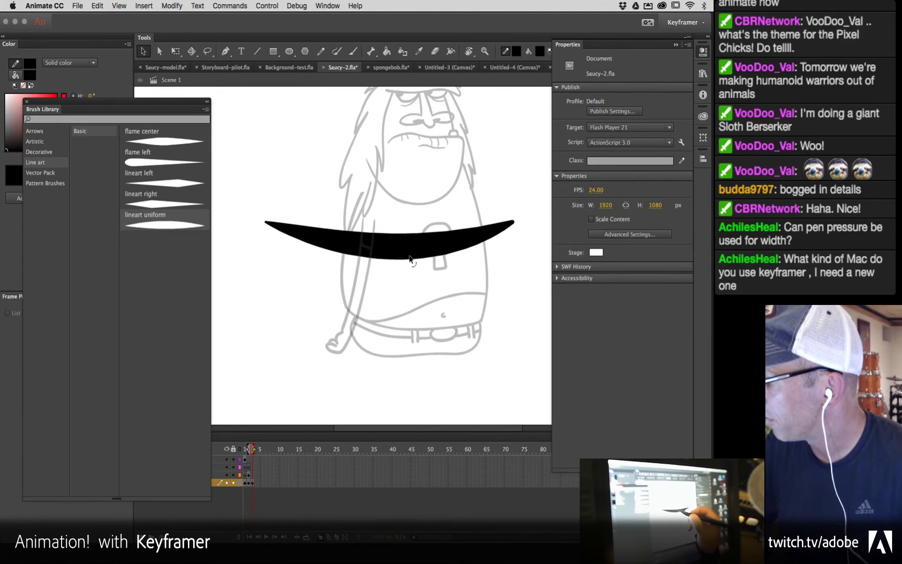
Step: Undo the bend in the chest line and save its width as a profile named with the artist's first name plus "Brush 01"
key(ctrl+z)
key(ctrl+z)
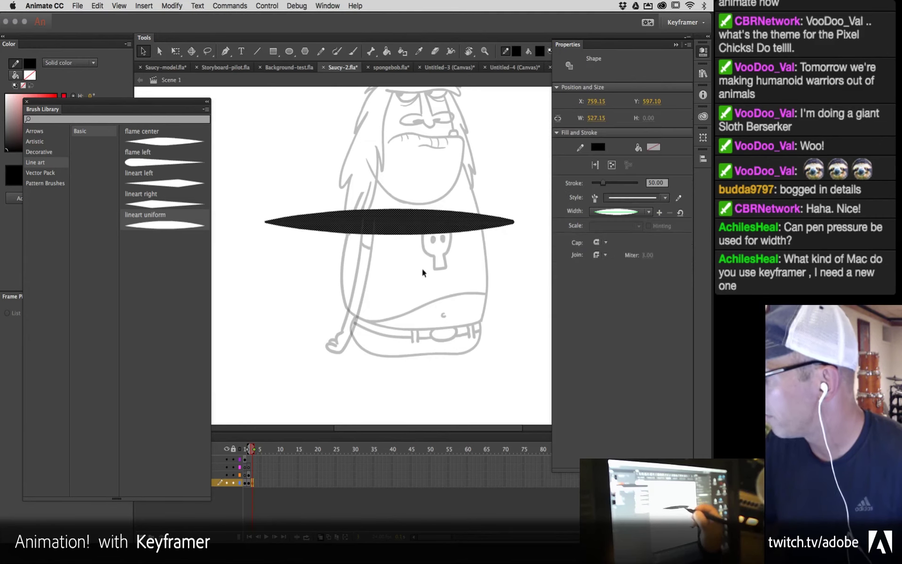
click(660, 213)
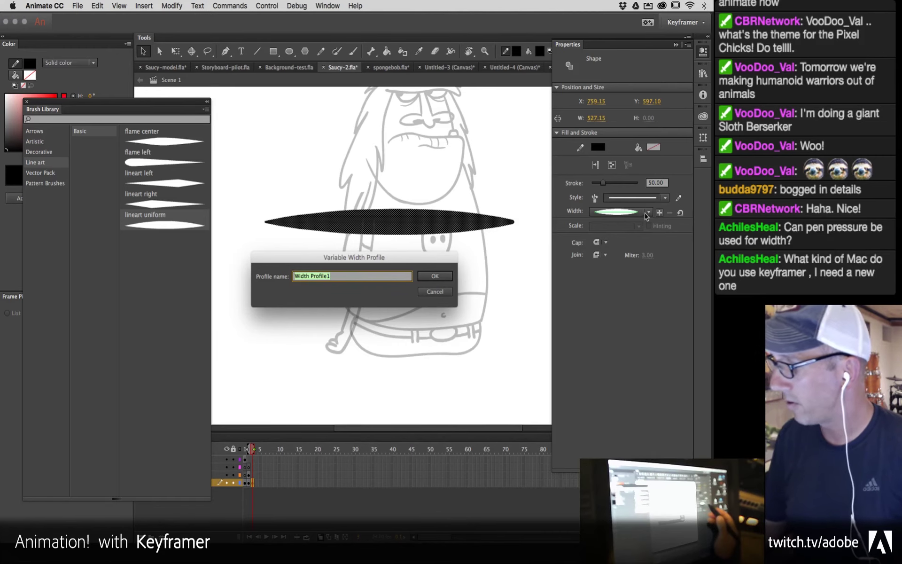
text(N)
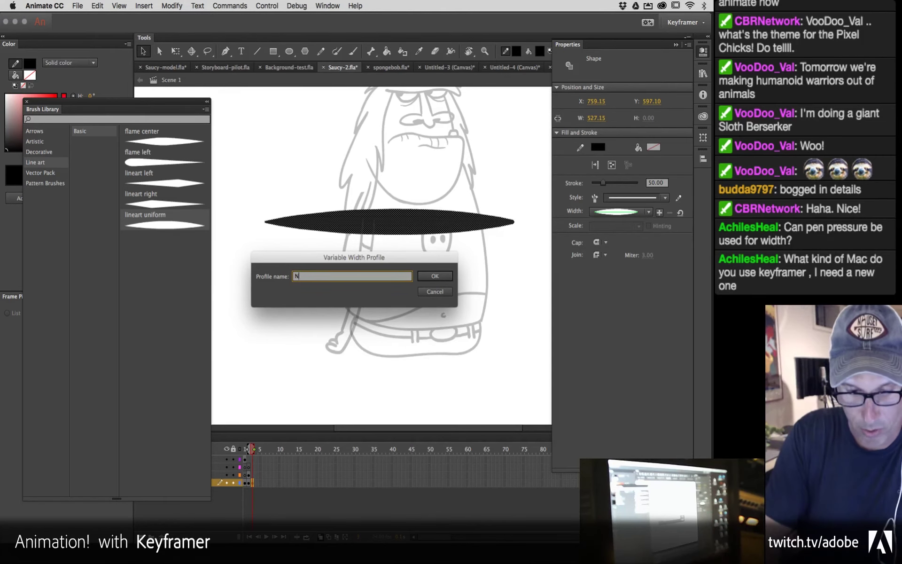
text(ew)
key(BackSpace)
key(BackSpace)
key(BackSpace)
text(Chris Brush)
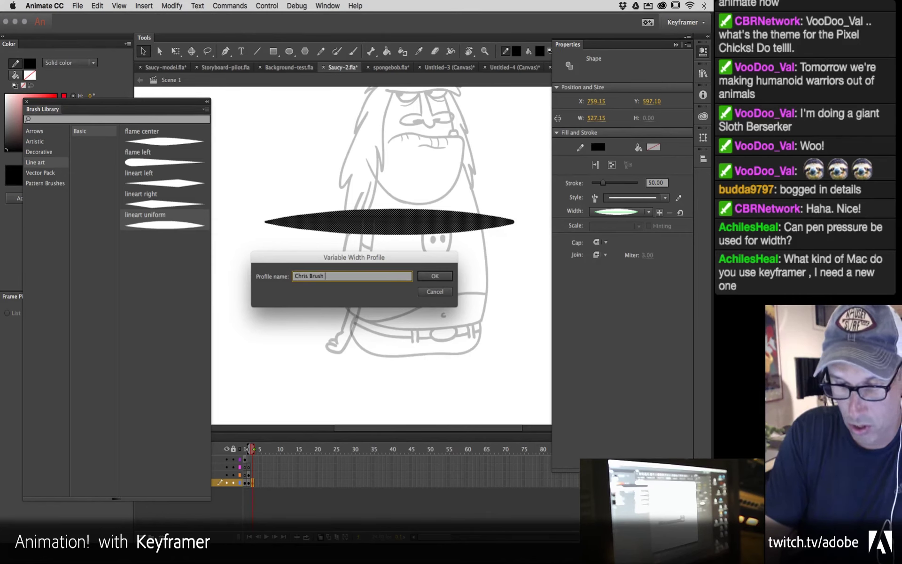
text( 01)
click(435, 276)
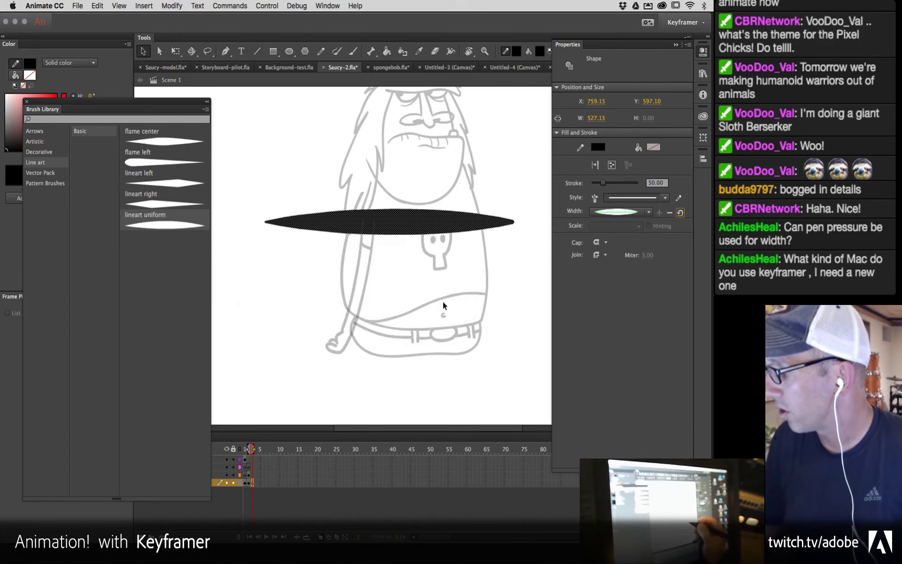
Step: Choose the newly saved tapered width profile for the Paint Brush and draw two curved strokes across the character's waist and beside the feet
click(648, 212)
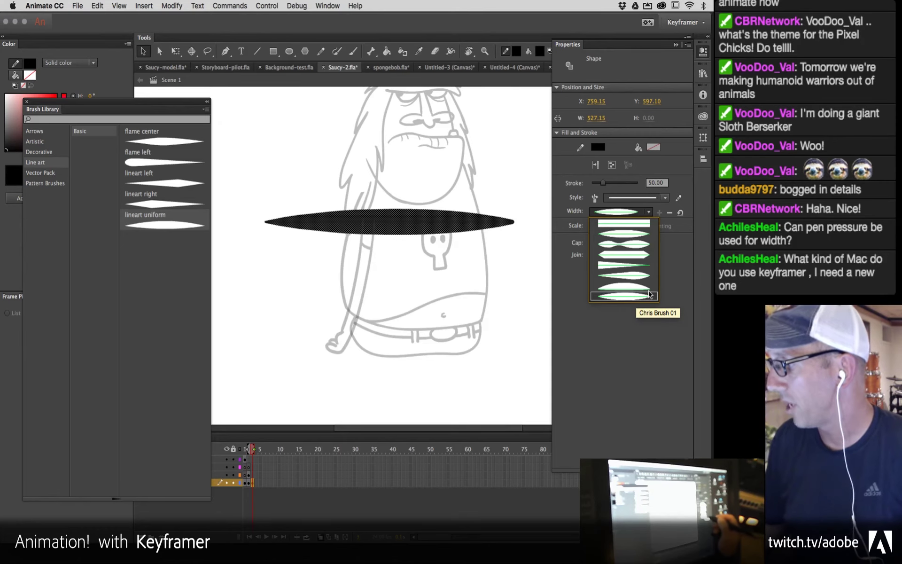
click(450, 272)
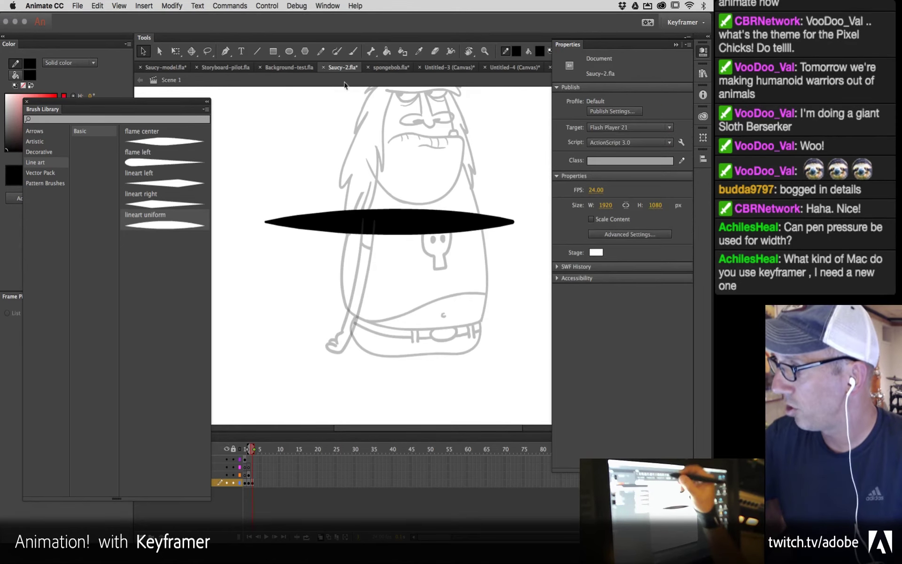
click(337, 51)
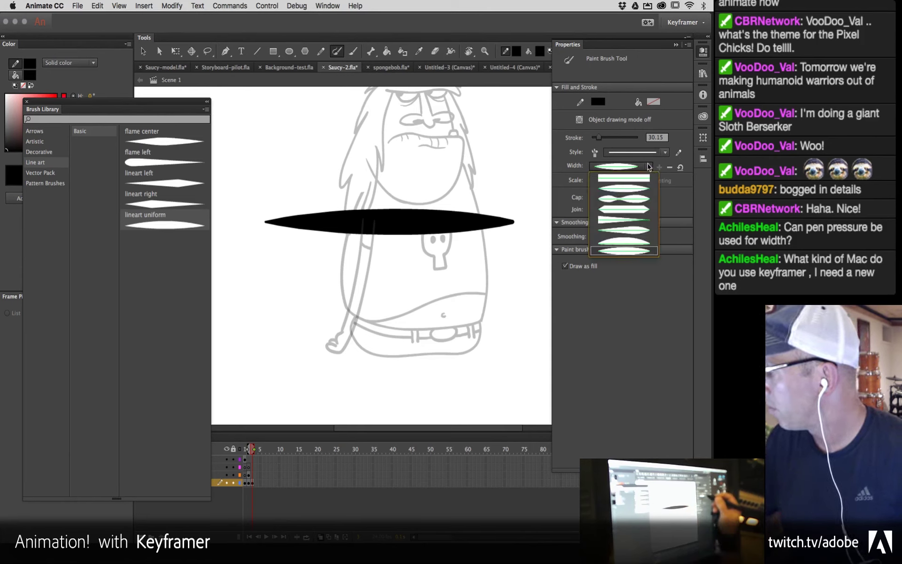
click(624, 251)
drag(342, 358, 494, 281)
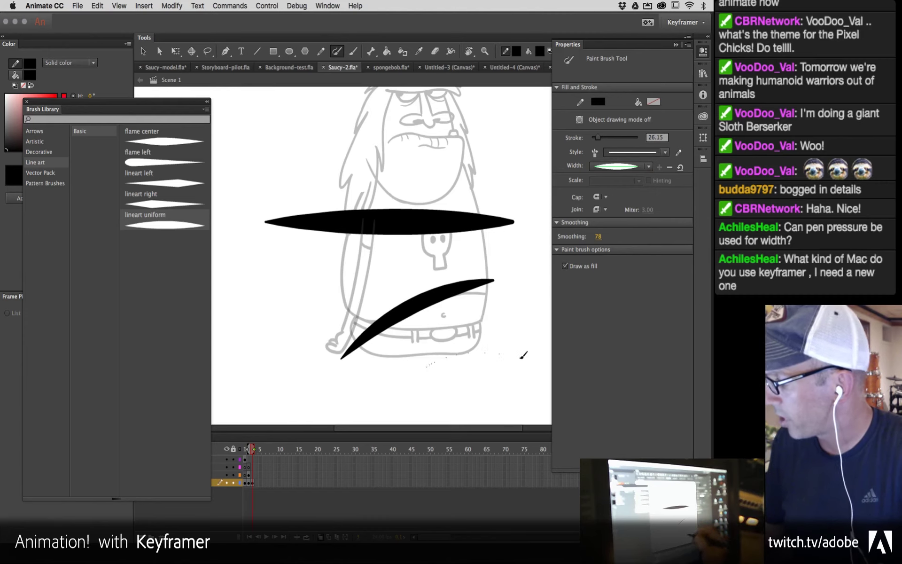
drag(523, 356, 524, 358)
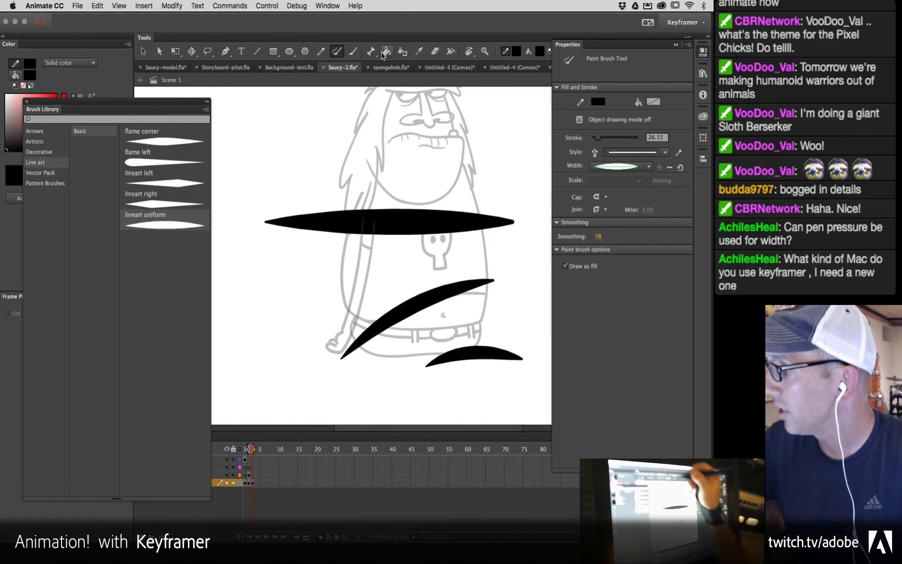
Step: Delete the tapered chest line and the two curved brush strokes
click(452, 52)
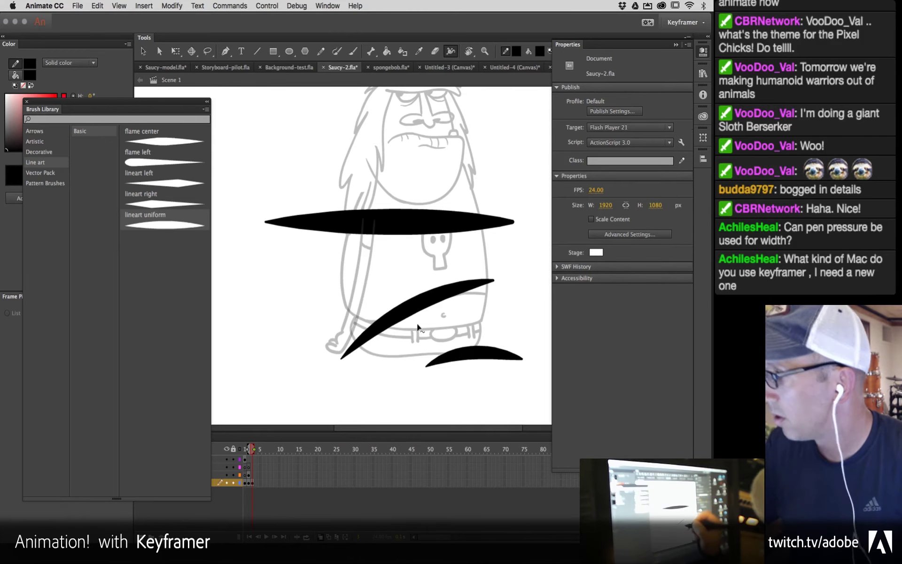
key(v)
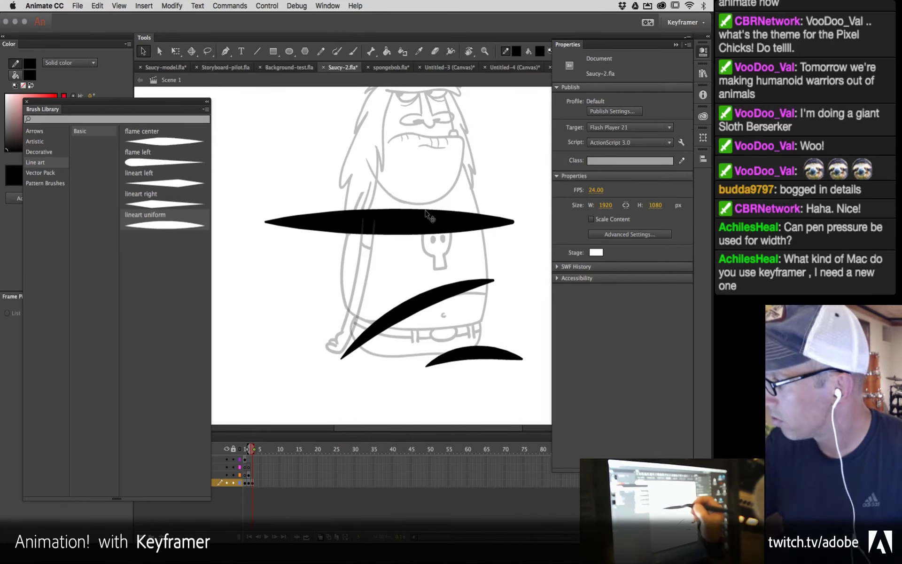
click(449, 224)
key(Delete)
click(483, 289)
key(Delete)
click(489, 358)
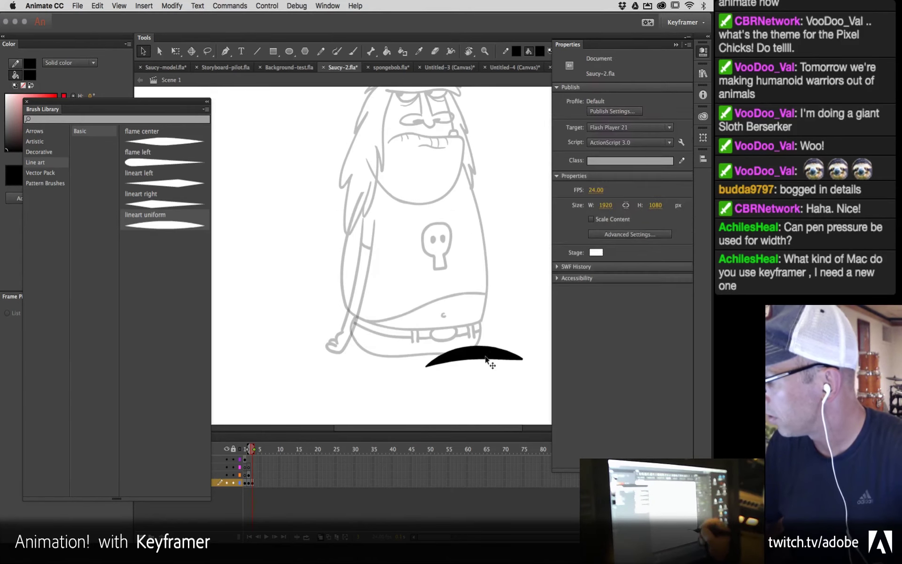
key(Delete)
Step: Draw a horizontal line across the chest with the Line tool and widen its left and right parts into two bulges with the Width tool
drag(276, 231, 524, 241)
key(n)
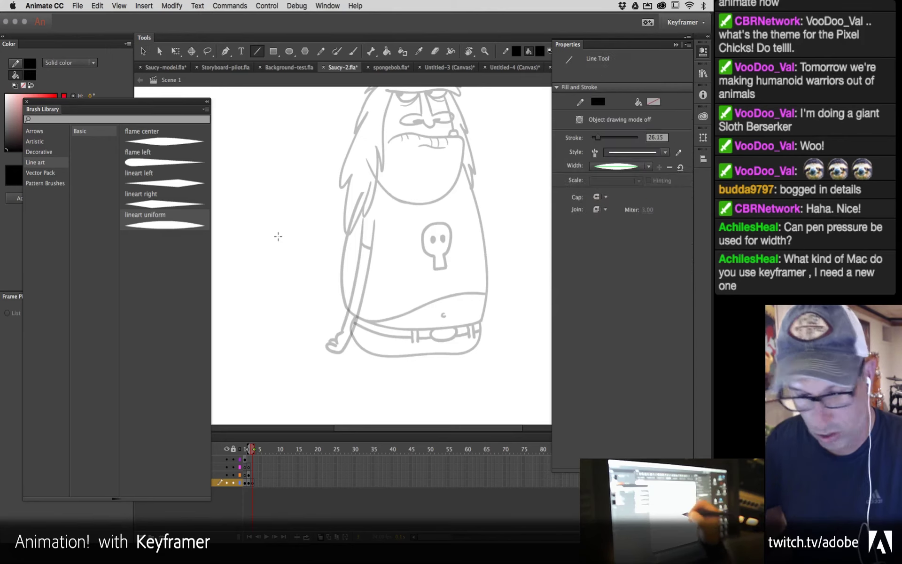
drag(266, 234, 482, 234)
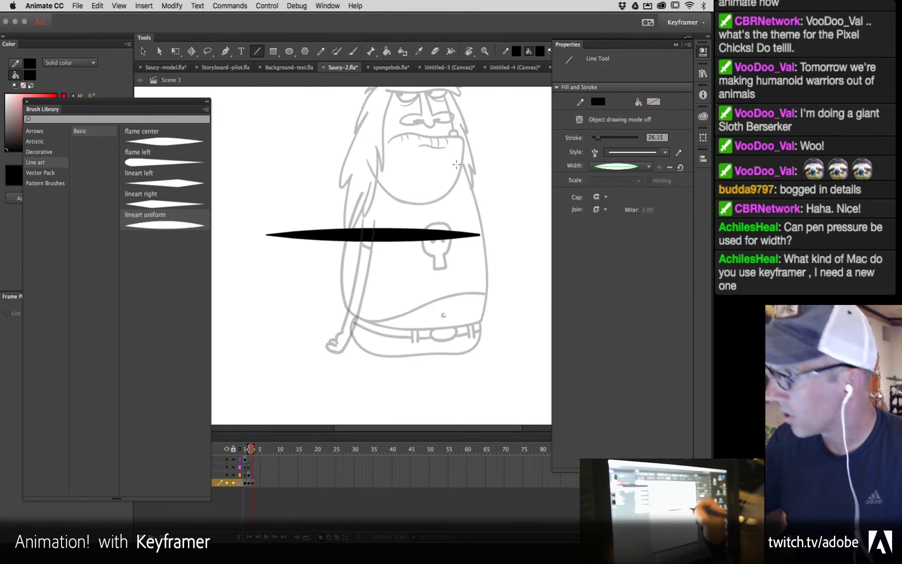
click(451, 51)
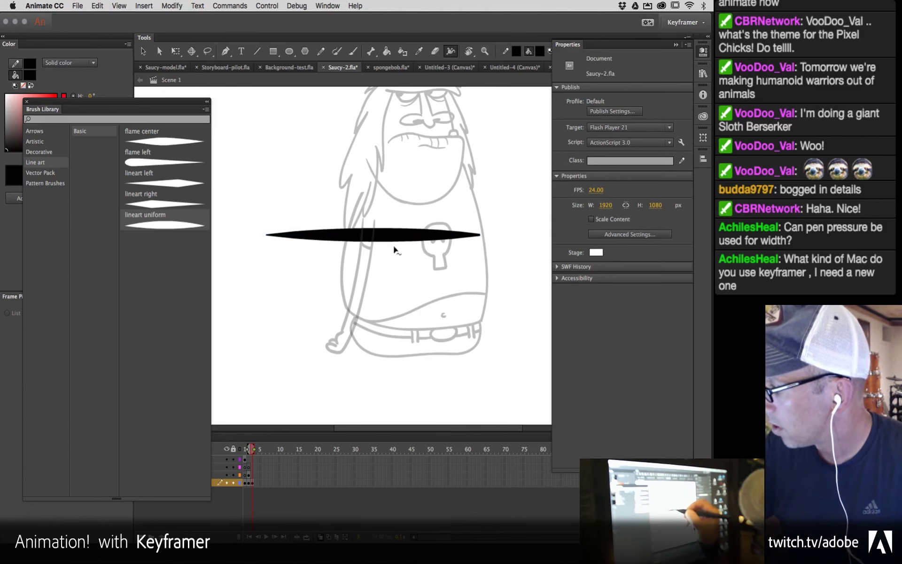
drag(438, 234, 441, 216)
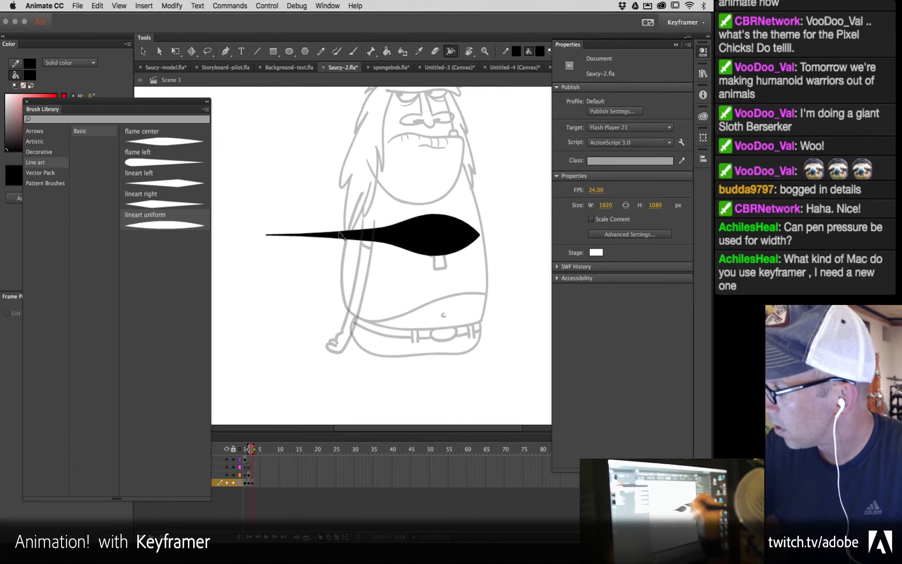
drag(336, 235, 351, 183)
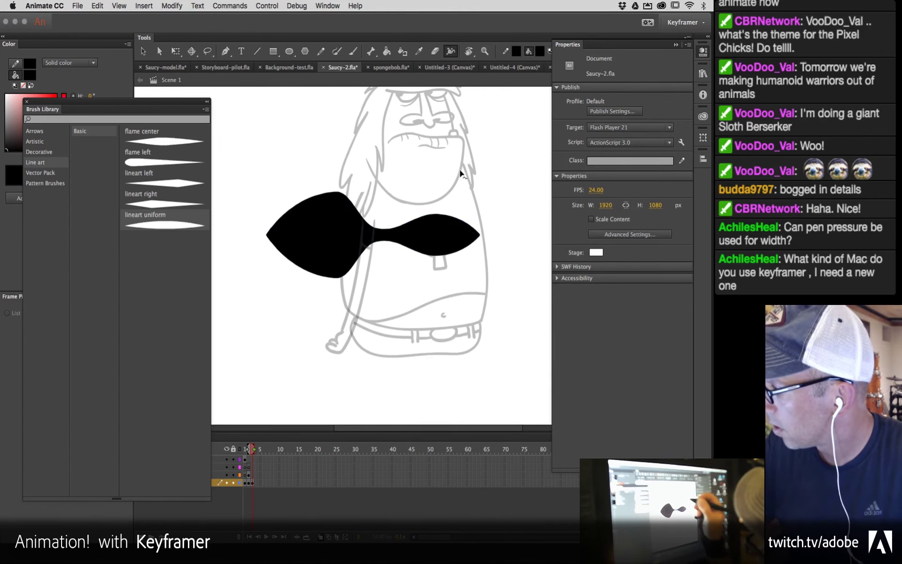
Step: Save the double-bulged line's width as a new profile under the default name Width Profile1 and deselect the line
key(v)
click(433, 240)
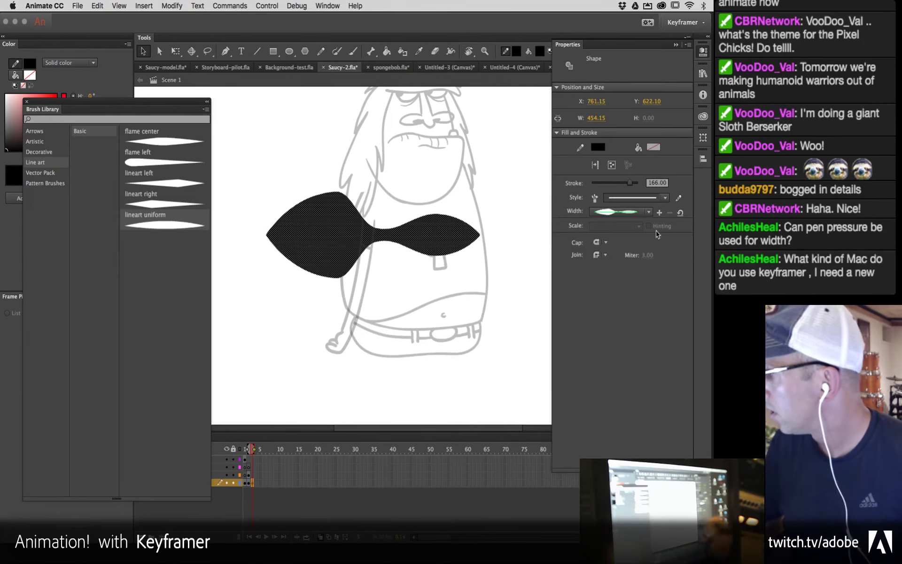
click(660, 213)
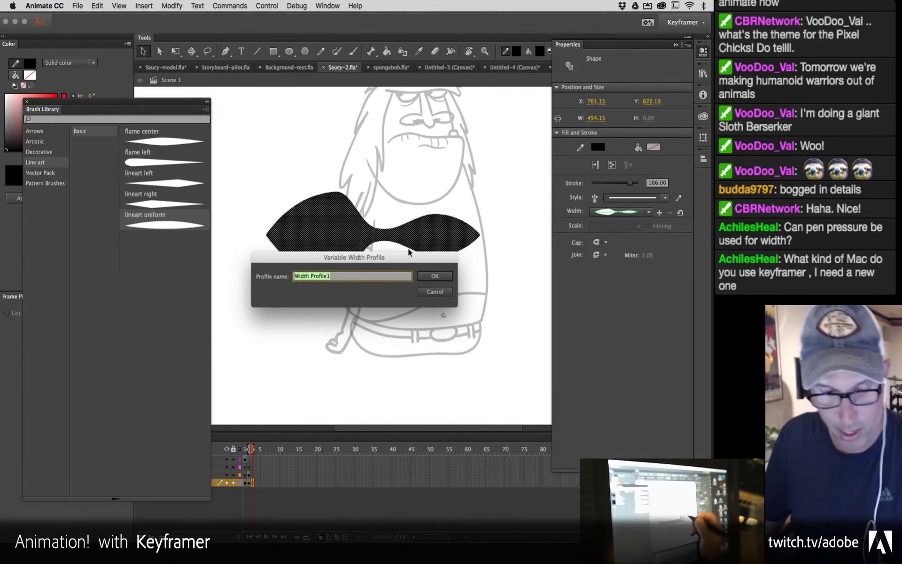
click(432, 278)
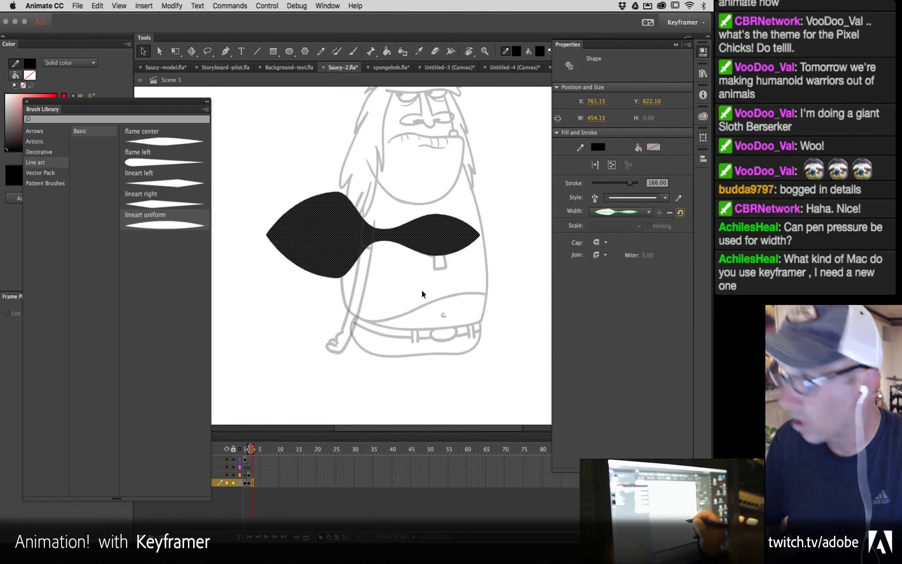
click(422, 294)
Step: Draw a curved Paint Brush stroke with the tapered profile, switch to the double-bulge profile and draw several curved strokes around the character
click(337, 51)
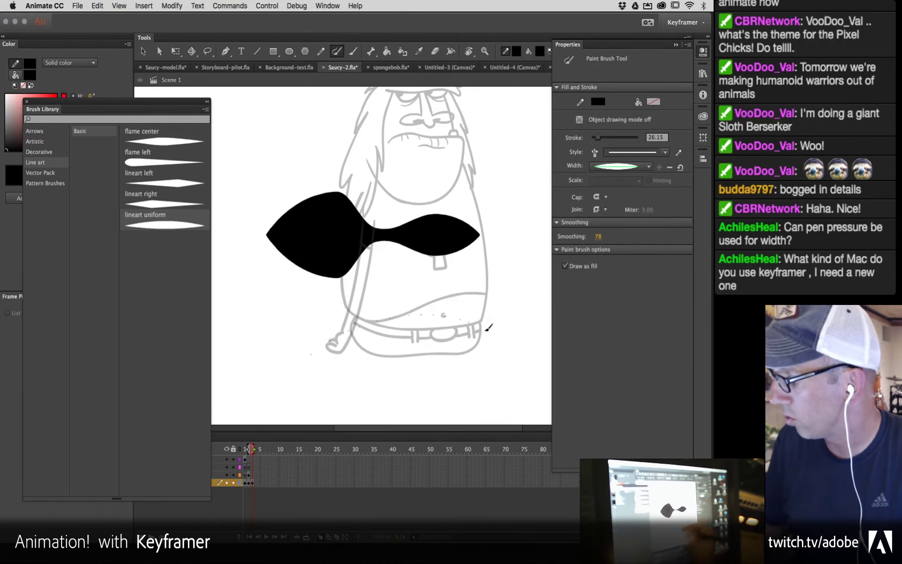
drag(311, 355, 488, 327)
click(620, 166)
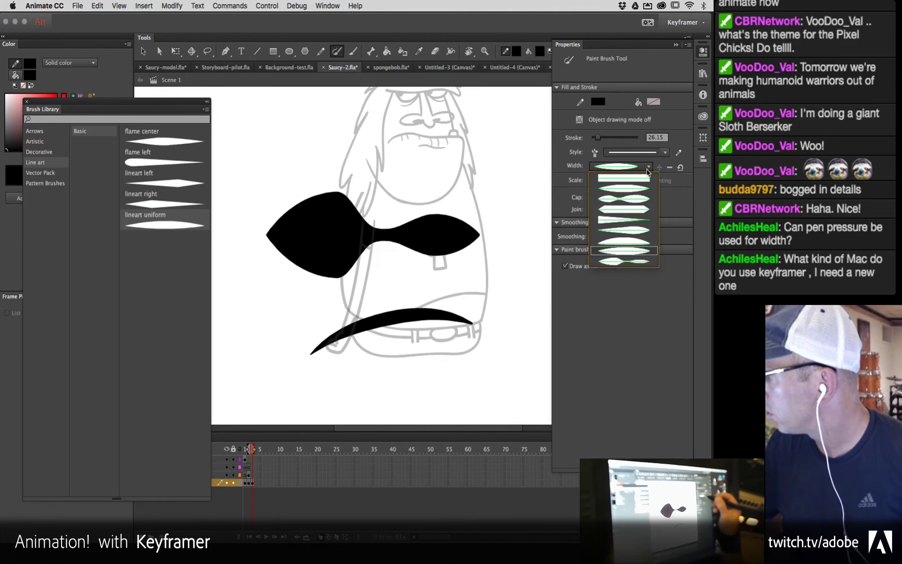
click(621, 257)
drag(367, 155, 521, 173)
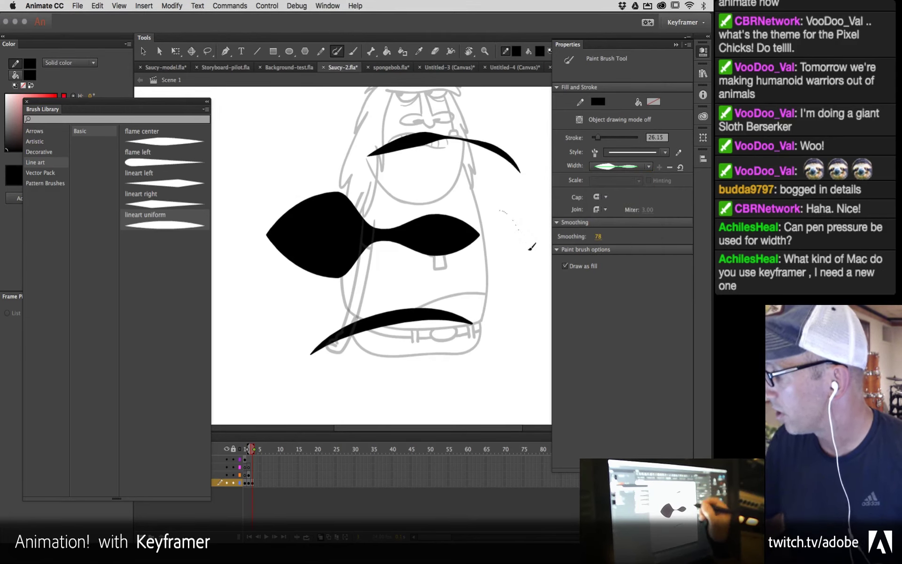
drag(524, 230, 512, 362)
mouse_move(503, 304)
mouse_down()
mouse_move(501, 324)
mouse_move(360, 390)
mouse_up()
mouse_move(259, 326)
mouse_down()
mouse_move(250, 235)
mouse_move(312, 139)
mouse_up()
Step: Delete all the demo strokes from the stage and close the Brush Library
key(super+a)
key(Delete)
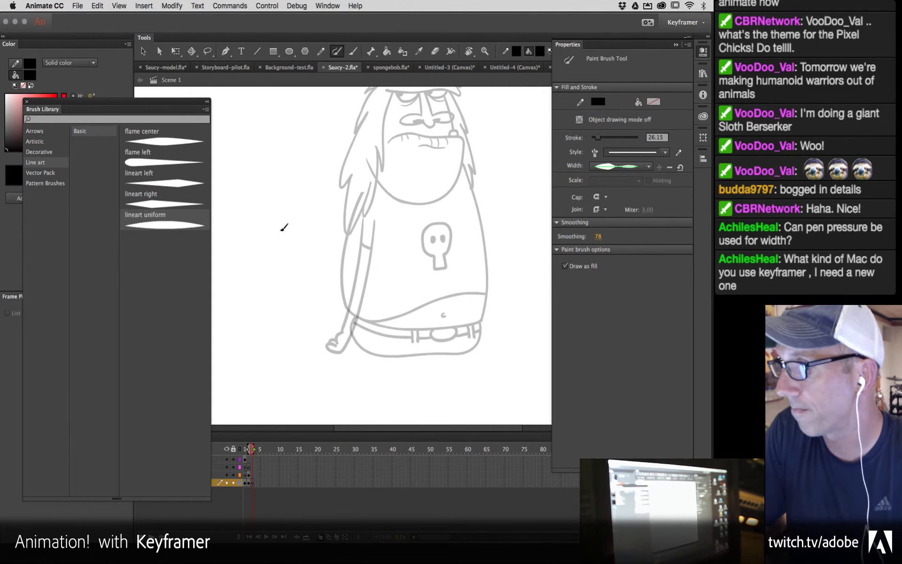
click(28, 102)
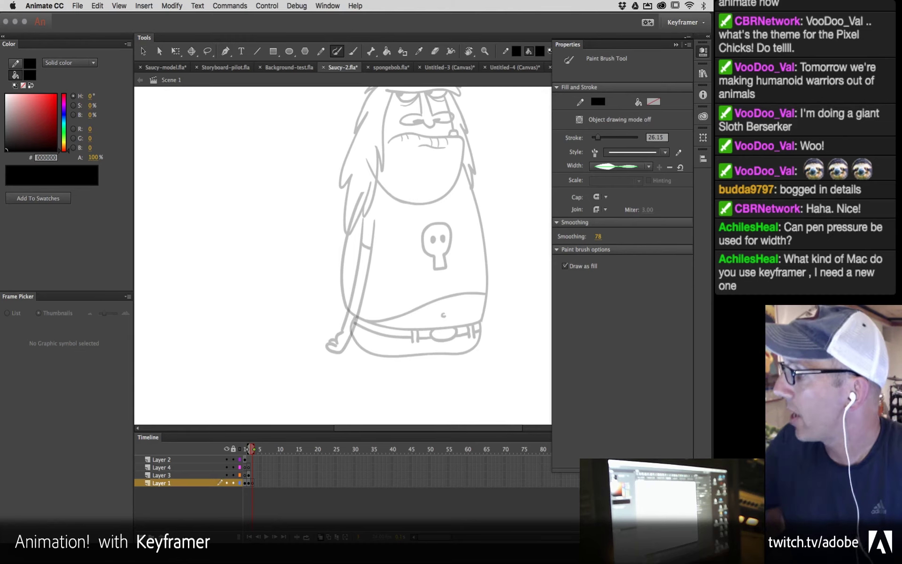
Step: Set up the Brush tool with pressure and tilt enabled and a larger brush size, collapsing the properties to reach those options
click(353, 51)
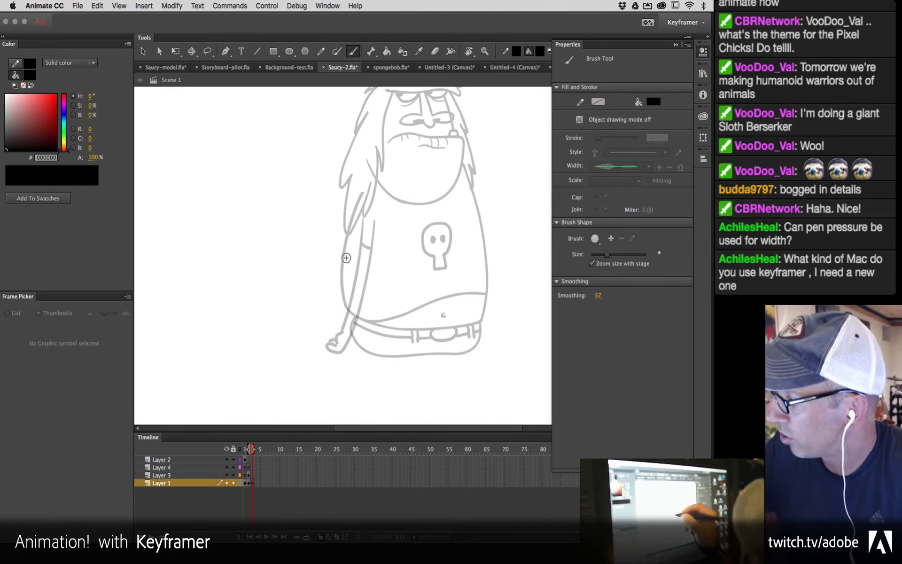
drag(324, 165, 289, 348)
key(super+z)
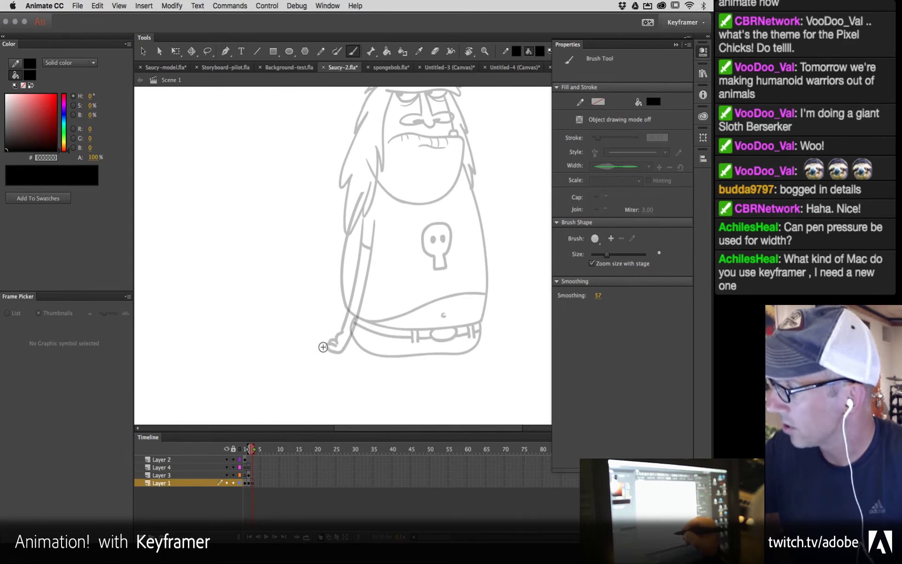
click(676, 45)
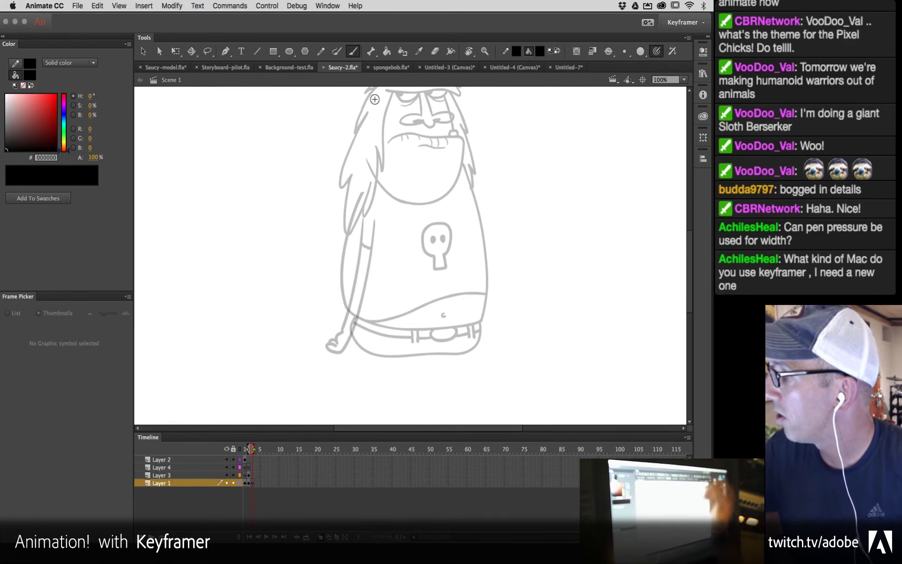
click(658, 51)
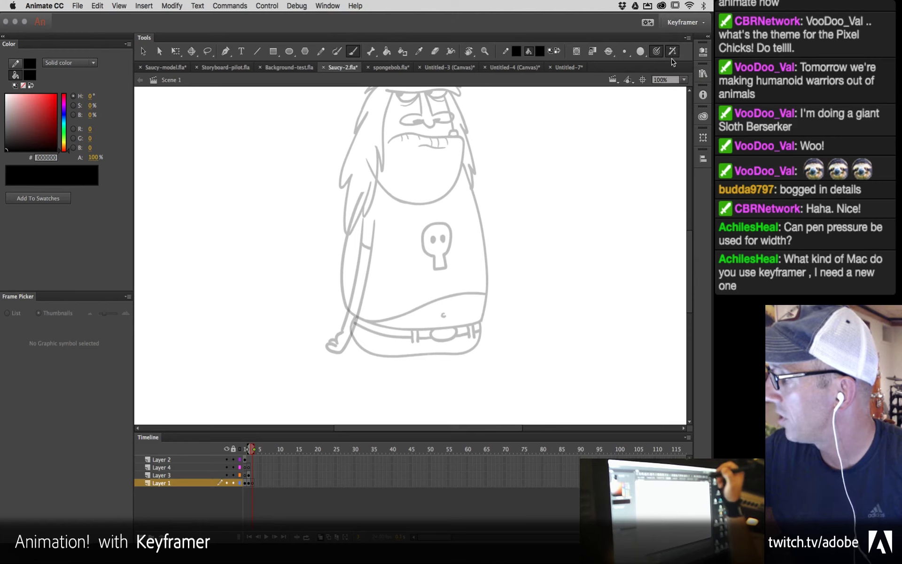
click(625, 51)
click(632, 66)
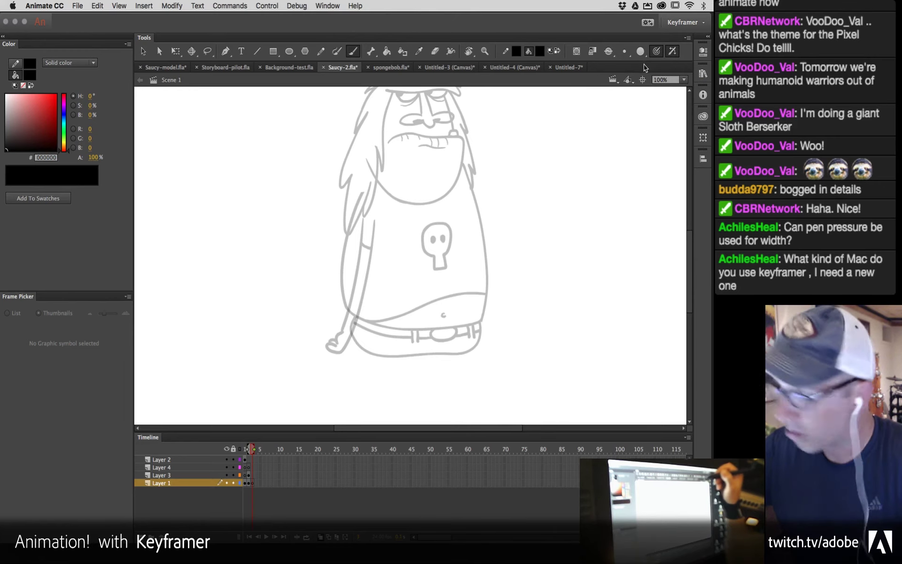
Step: Draw long curved pressure-sensitive Brush strokes over and around the character, varying the pen pressure to change their thickness
drag(544, 123, 505, 191)
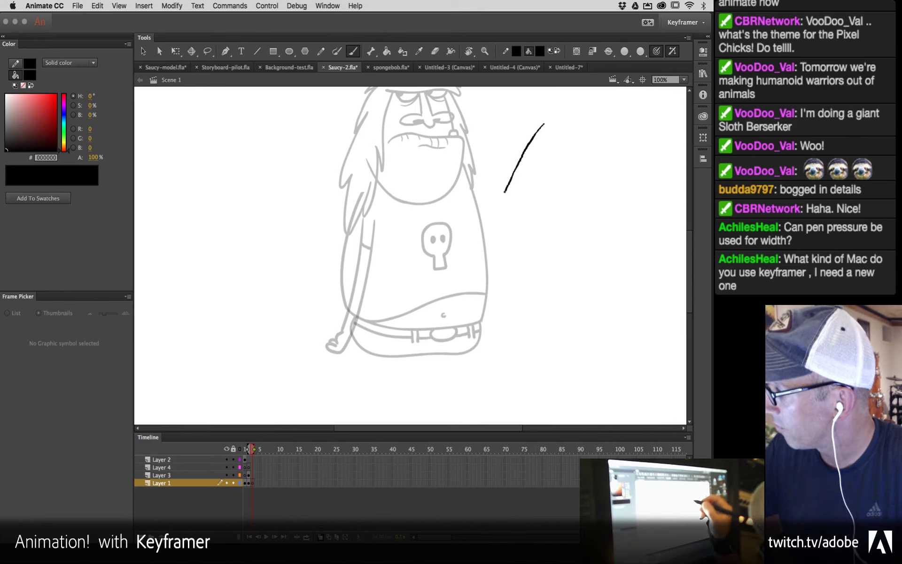
mouse_move(491, 225)
mouse_down()
mouse_move(457, 311)
mouse_move(415, 361)
mouse_up()
drag(368, 398, 371, 395)
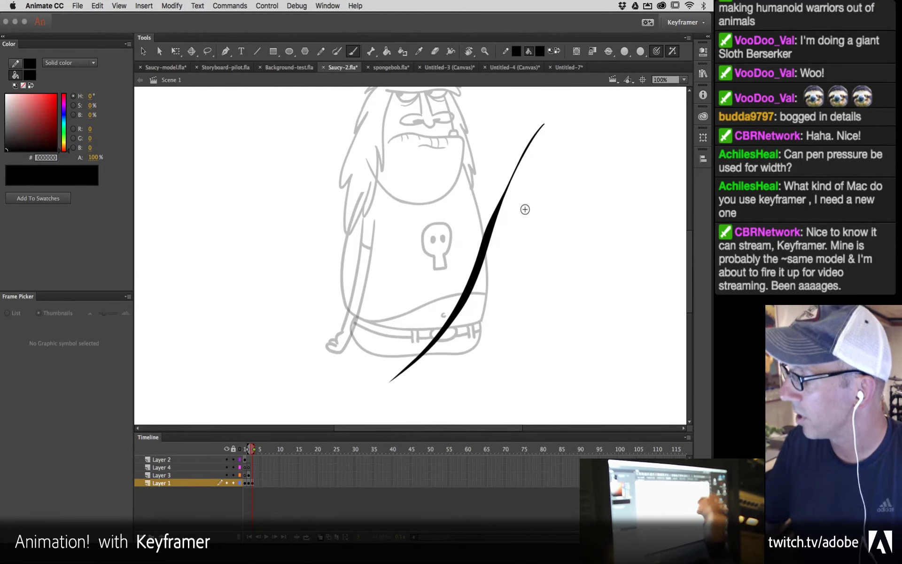
mouse_move(505, 115)
mouse_down()
mouse_move(375, 196)
mouse_move(304, 287)
mouse_move(284, 330)
mouse_up()
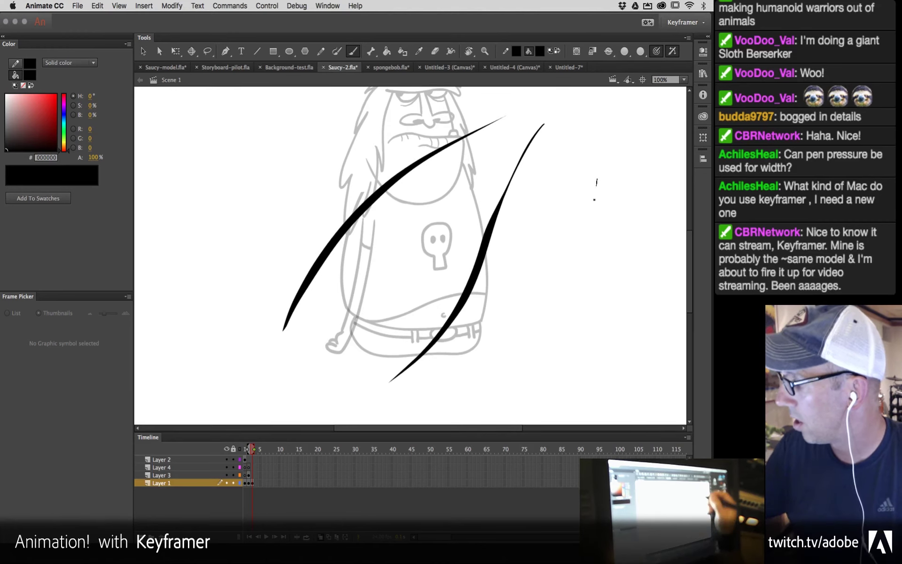
drag(597, 182, 462, 396)
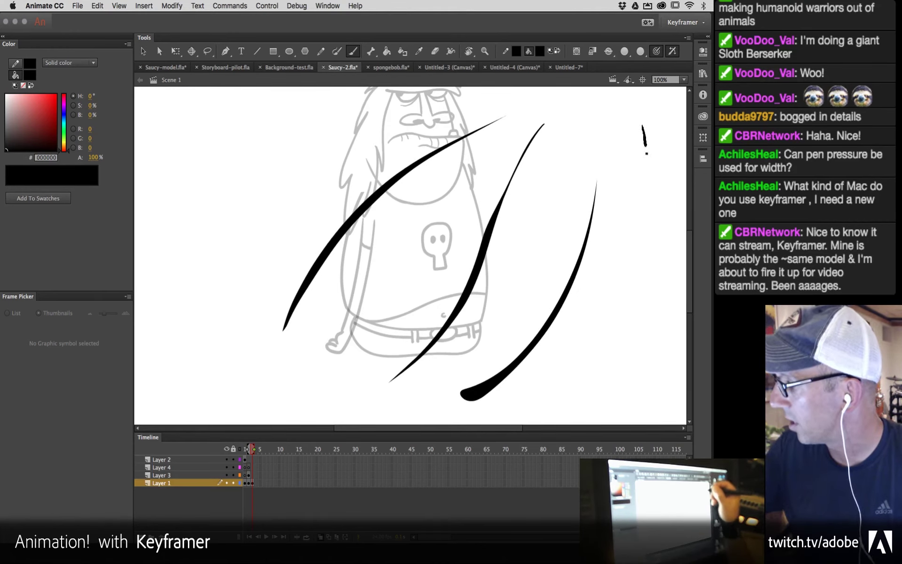
mouse_move(646, 153)
mouse_down()
mouse_move(637, 278)
mouse_move(600, 361)
mouse_move(535, 422)
mouse_up()
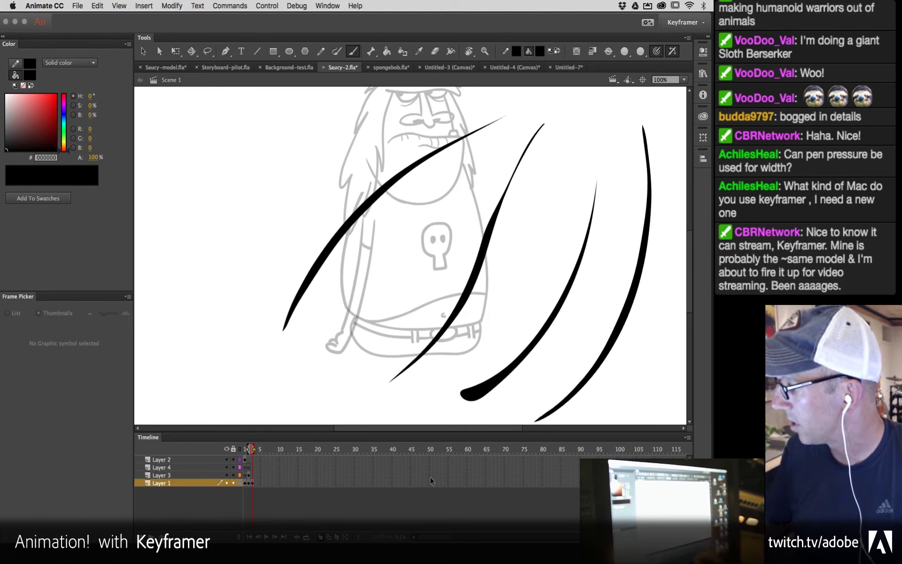
mouse_move(327, 134)
mouse_down()
mouse_move(286, 164)
mouse_move(264, 395)
mouse_up()
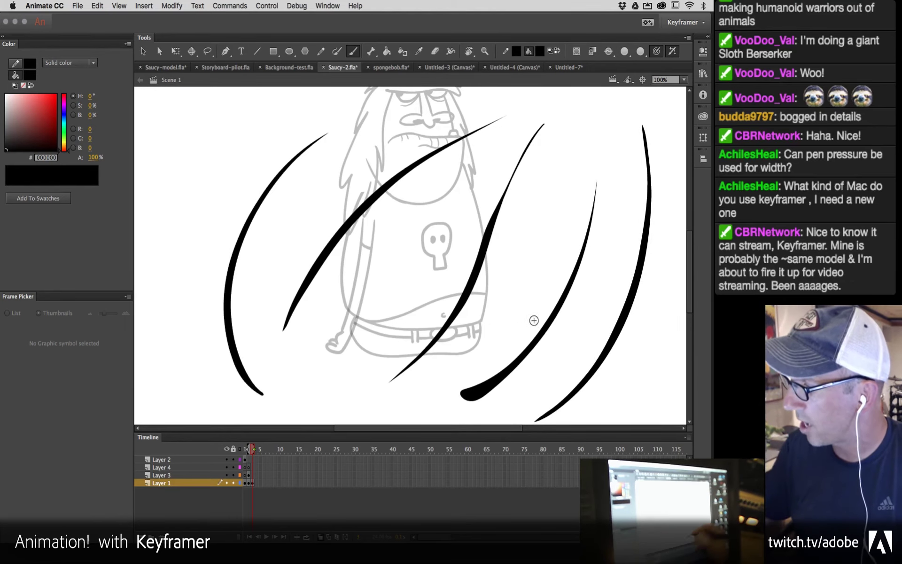
Step: Set the Brush tool's Smoothing to 100 and draw four more curved tapered strokes over and beside the character
click(703, 56)
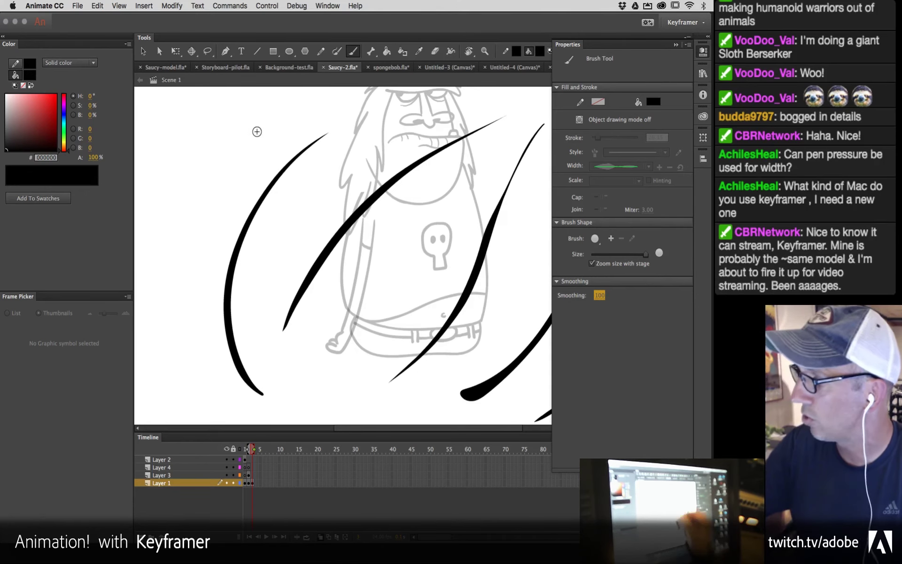
mouse_move(251, 128)
mouse_down()
mouse_move(184, 300)
mouse_move(207, 378)
mouse_up()
mouse_move(327, 166)
mouse_down()
mouse_move(277, 354)
mouse_move(357, 404)
mouse_up()
mouse_move(409, 229)
mouse_down()
mouse_move(371, 303)
mouse_move(381, 364)
mouse_up()
drag(479, 165, 408, 313)
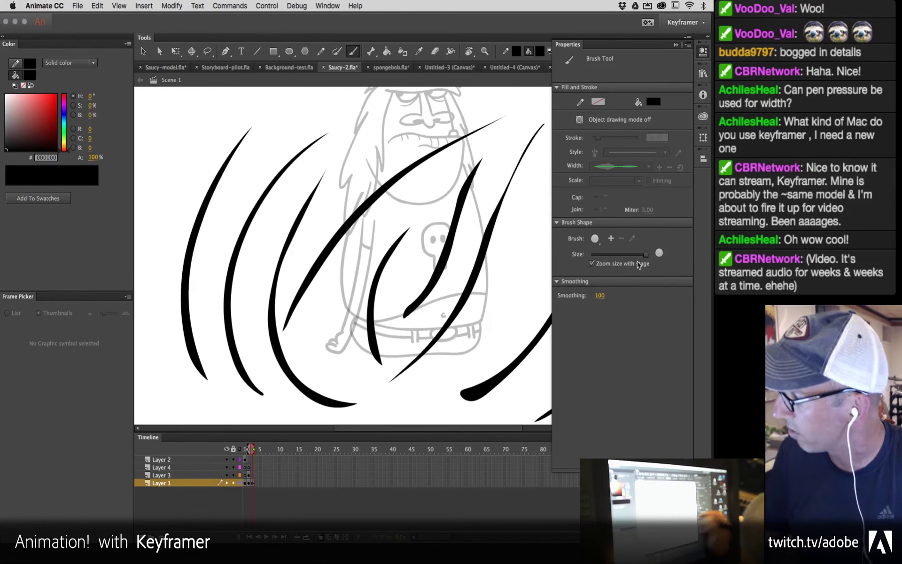
Step: Set the Brush Smoothing to 0 and draw one curved stroke and one wavy stroke among the smoothed ones
drag(601, 299, 567, 310)
mouse_move(205, 128)
mouse_down()
mouse_move(161, 255)
mouse_move(160, 311)
mouse_move(181, 374)
mouse_up()
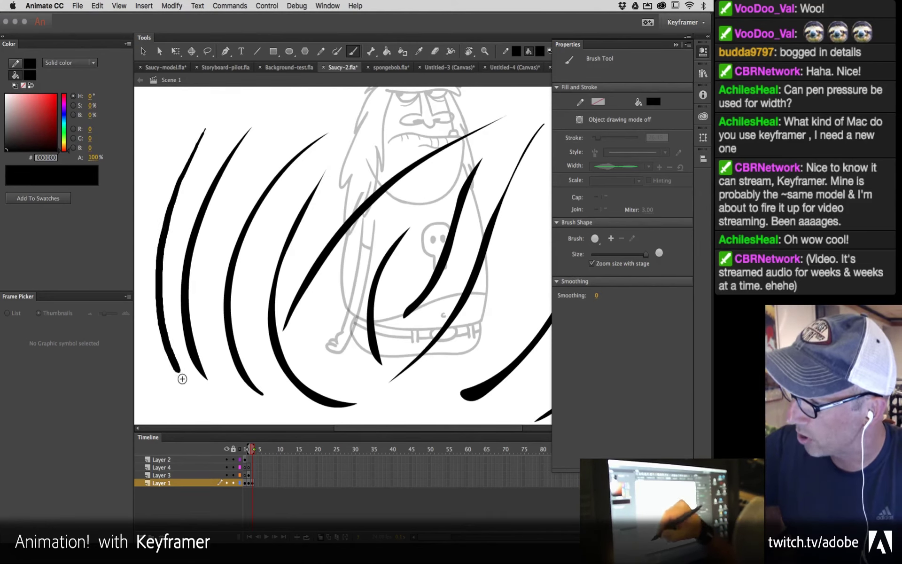
mouse_move(273, 132)
mouse_down()
mouse_move(218, 231)
mouse_move(210, 286)
mouse_up()
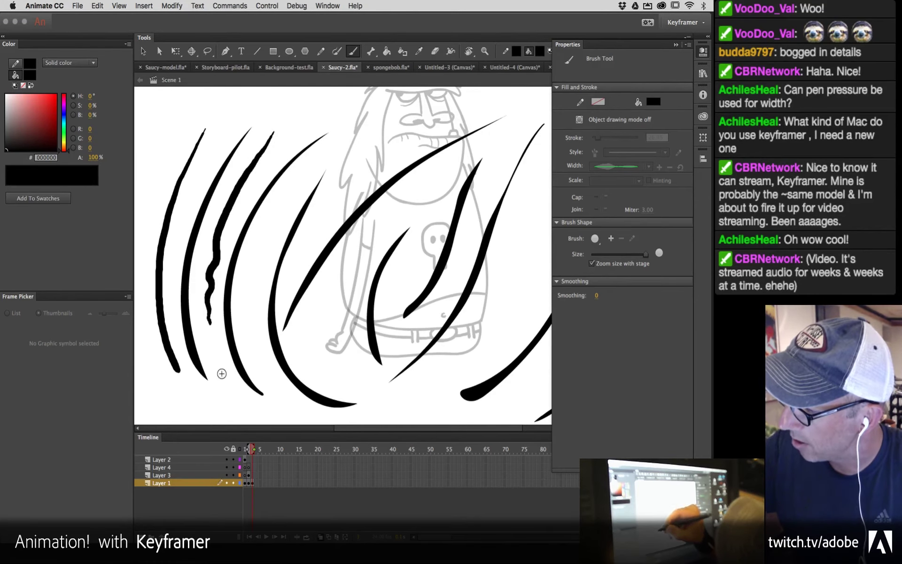
Step: Examine the anchor points along the unsmoothed and smoothed stroke outlines with the Subselection tool
key(z)
click(224, 307)
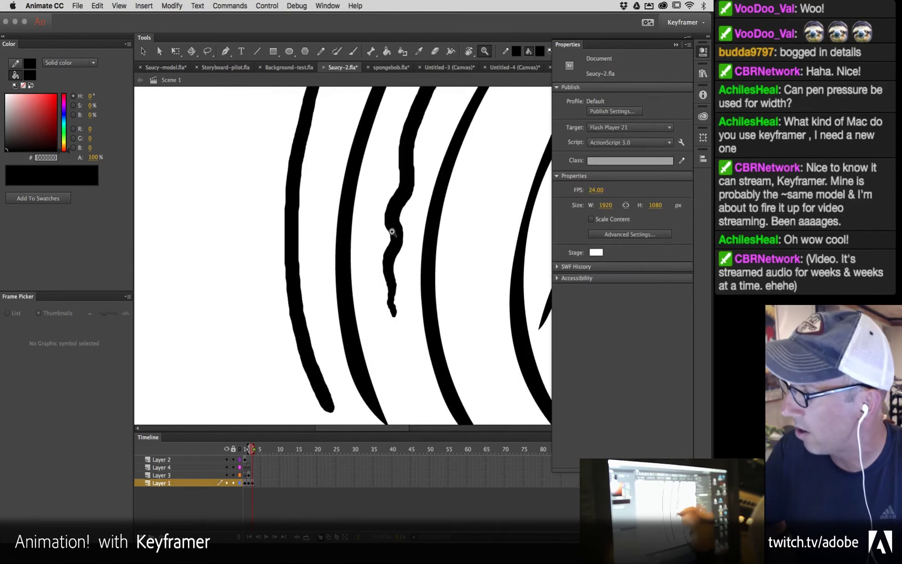
click(392, 235)
key(v)
click(388, 333)
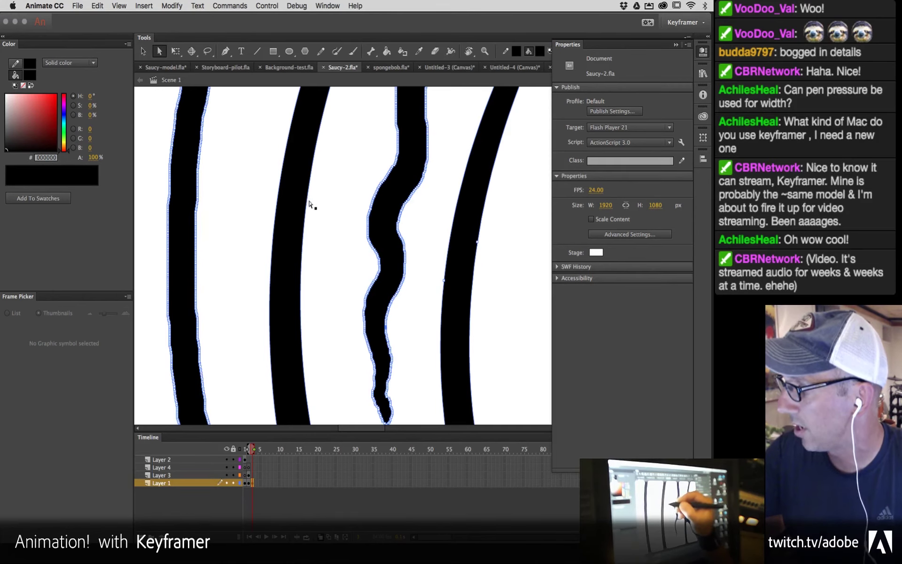
key(super+minus)
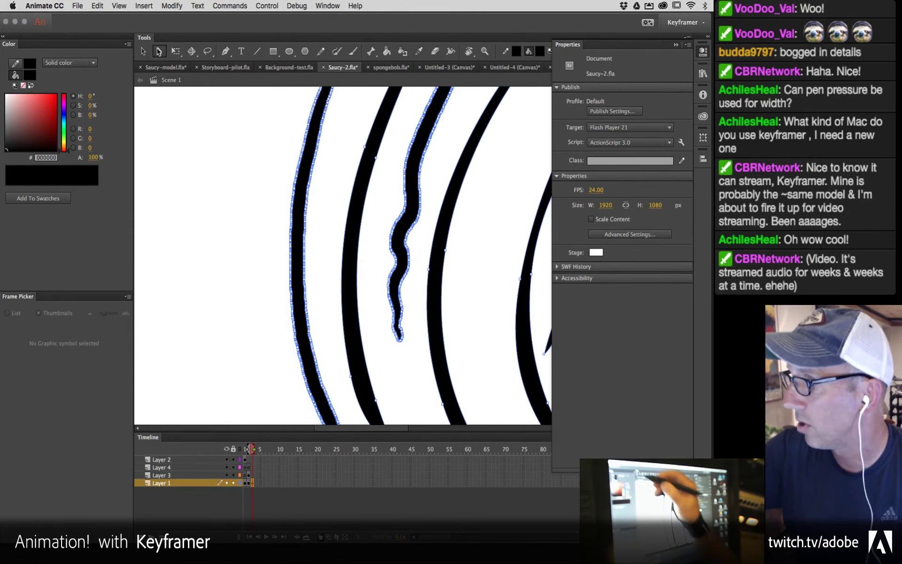
click(381, 167)
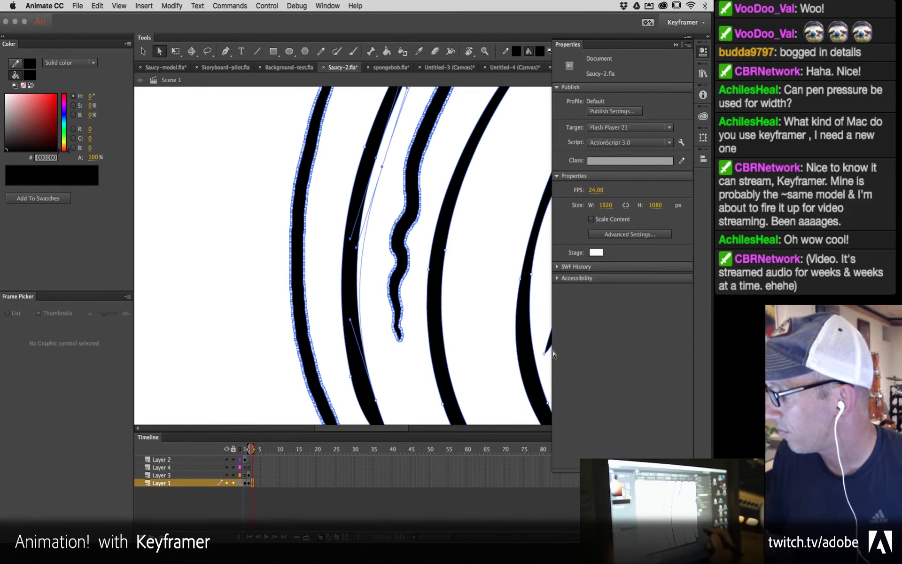
click(540, 359)
Step: Set the Brush Smoothing to 66 and draw several tapered strokes between and beside the existing ones
key(b)
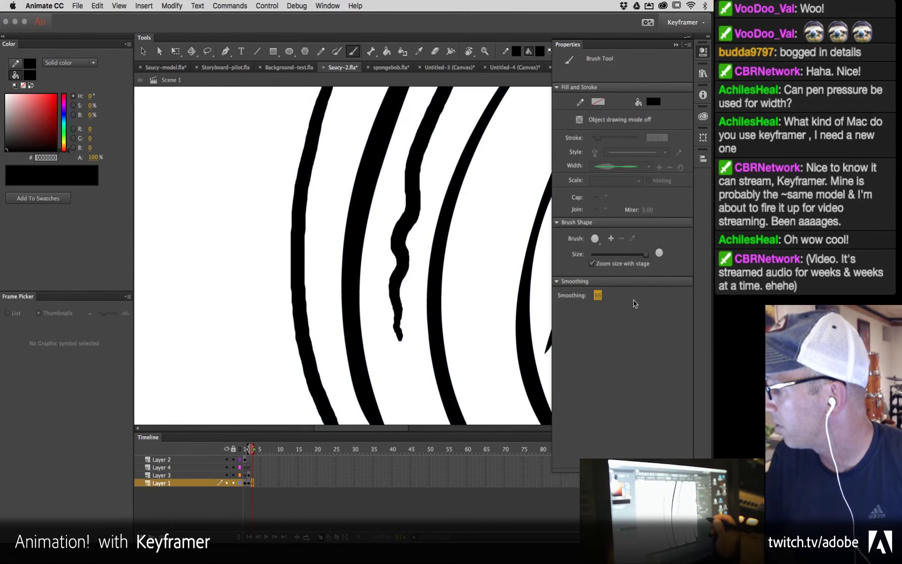
mouse_move(499, 177)
mouse_down()
mouse_move(475, 252)
mouse_move(481, 384)
mouse_up()
drag(519, 176, 498, 380)
drag(246, 181, 240, 200)
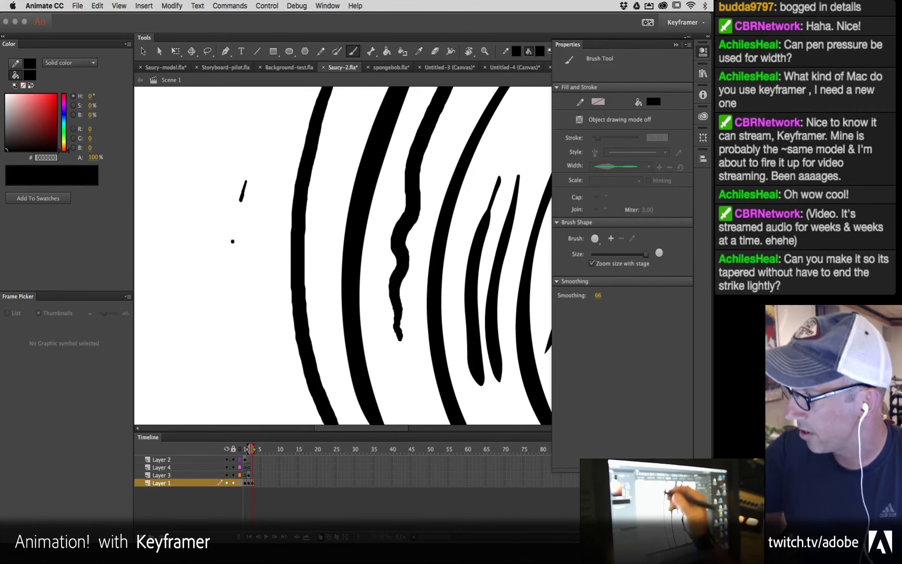
drag(232, 241, 262, 403)
drag(218, 119, 205, 174)
mouse_move(273, 138)
mouse_down()
mouse_move(267, 337)
mouse_move(290, 400)
mouse_up()
Step: Delete all the demo brush strokes from the stage, keeping the character sketch
key(super+minus)
key(super+minus)
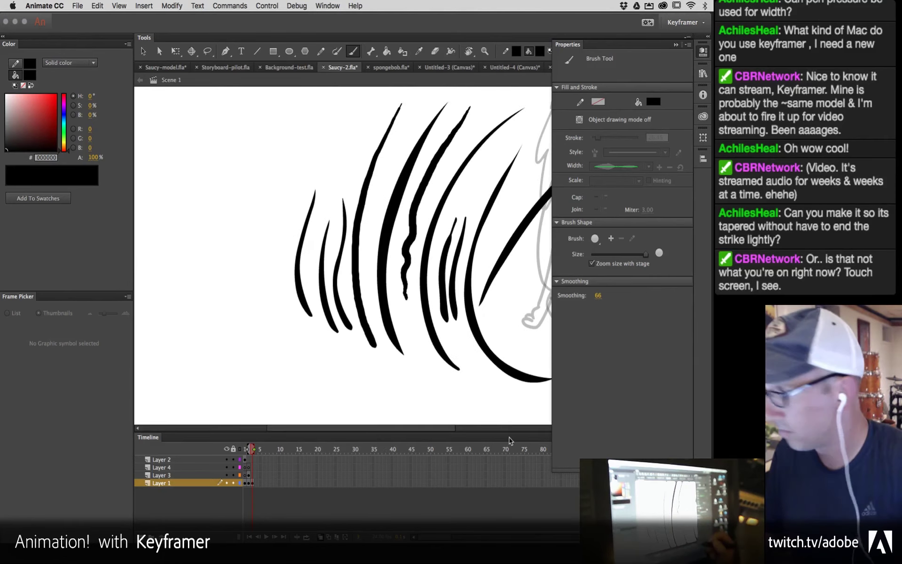
key(super+a)
key(Delete)
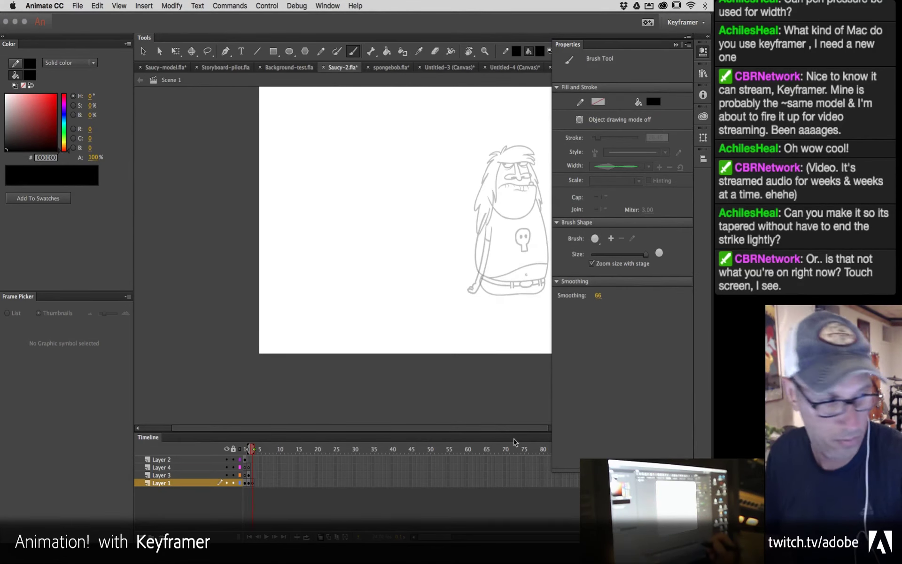
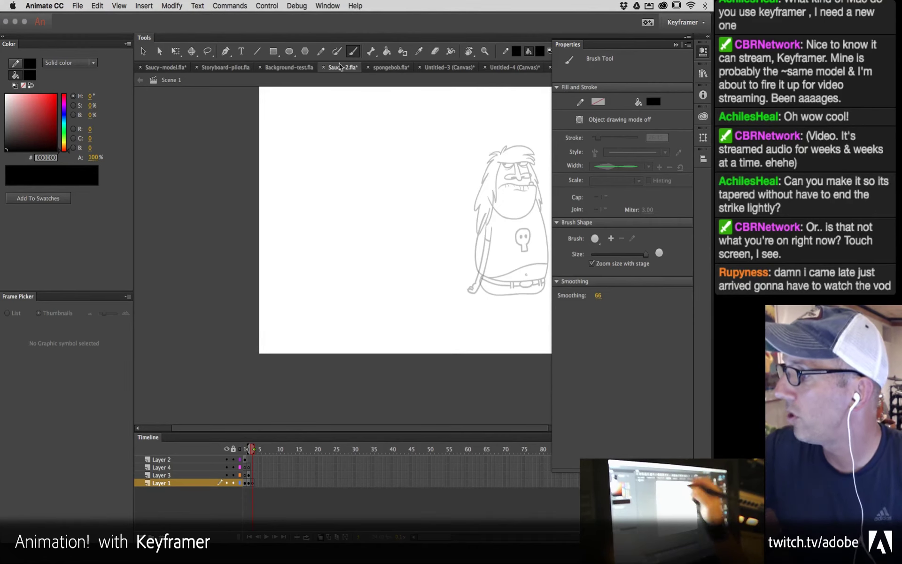
Step: Switch to the Paint Brush tool and add the lineart uniform brush from the Basic Line art set of the Brush Library
click(337, 51)
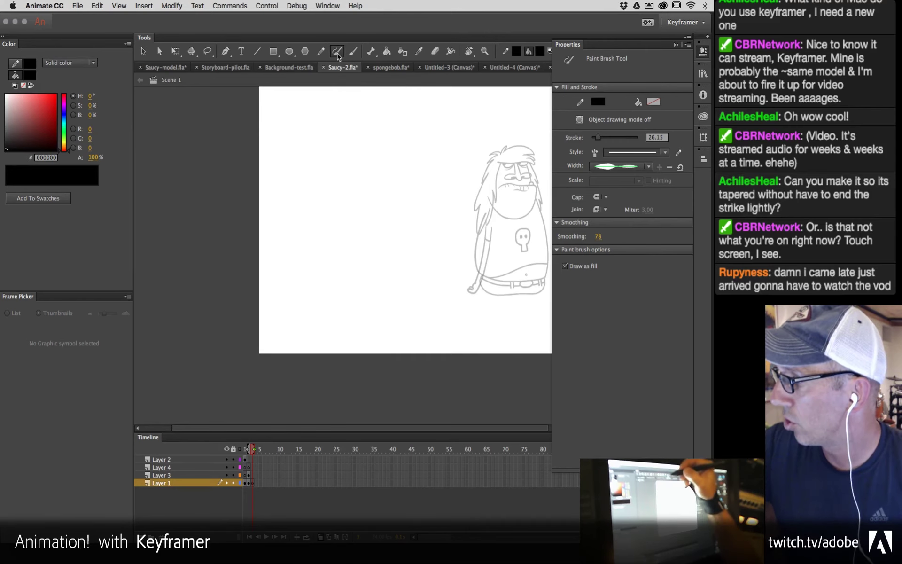
click(328, 5)
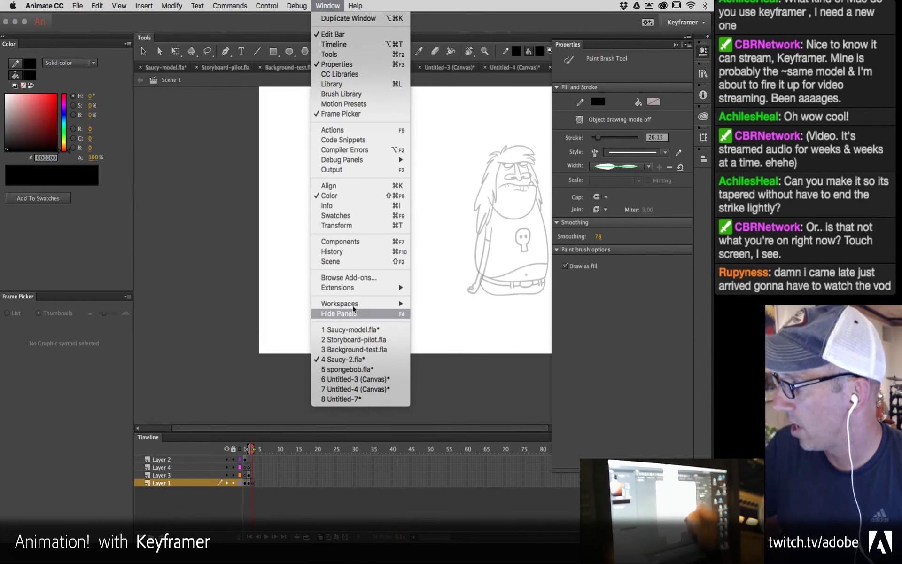
click(348, 93)
click(41, 163)
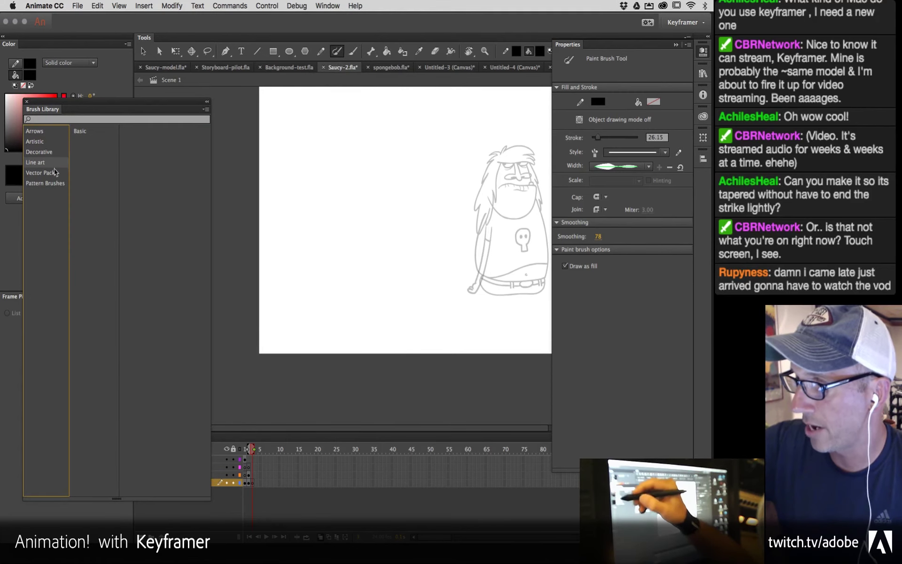
click(80, 131)
click(172, 222)
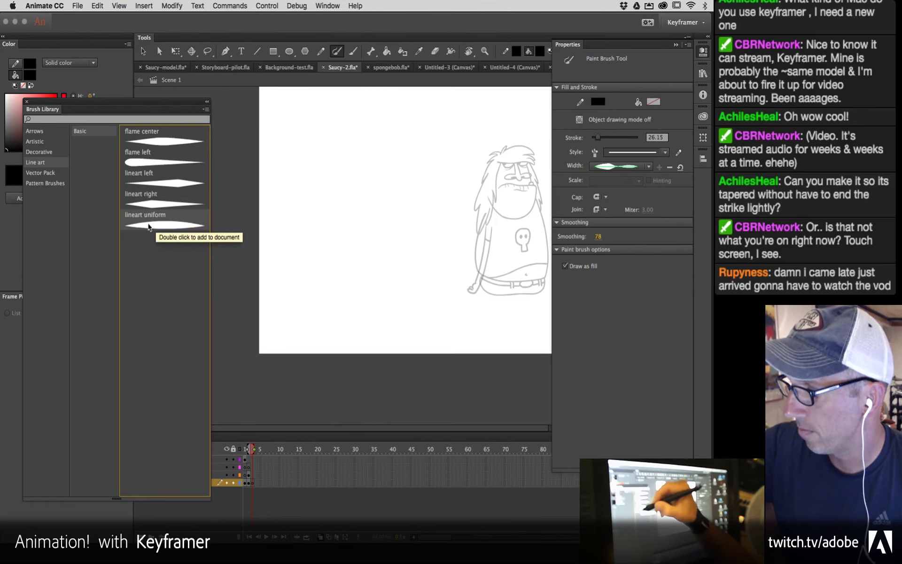
double_click(150, 227)
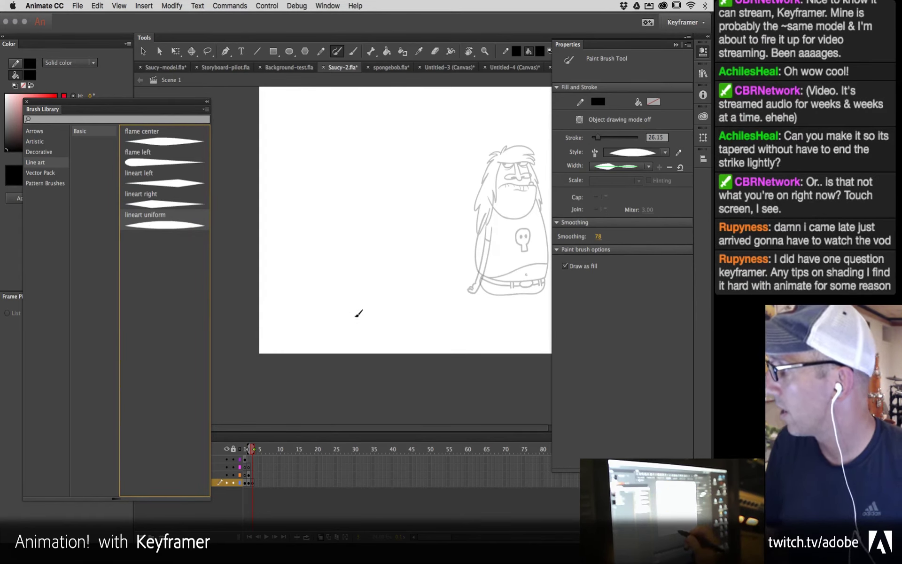
Step: Draw a stroke with the double-bulge width profile, switch to the single-bulge tapered profile and draw several more strokes beside the character
mouse_move(299, 295)
mouse_down()
mouse_move(342, 259)
mouse_move(469, 198)
mouse_up()
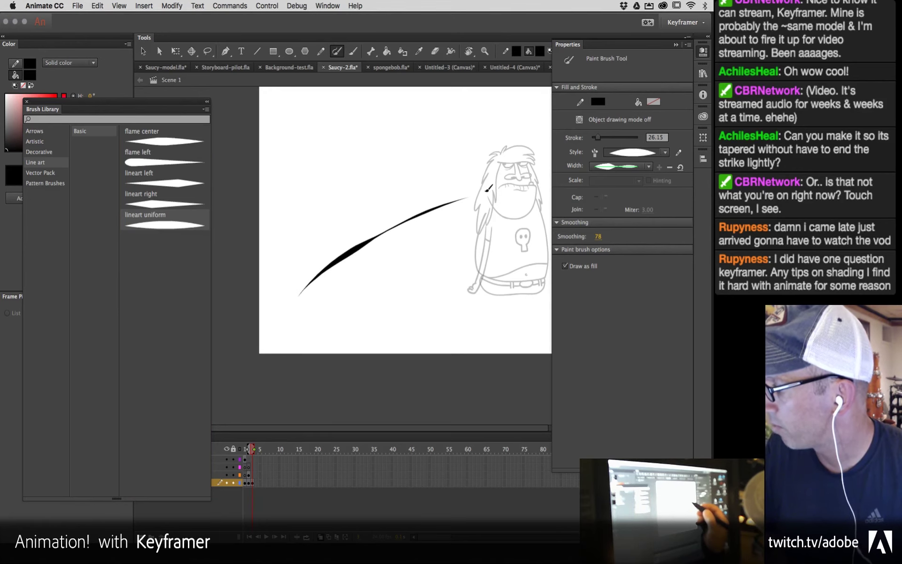
click(649, 167)
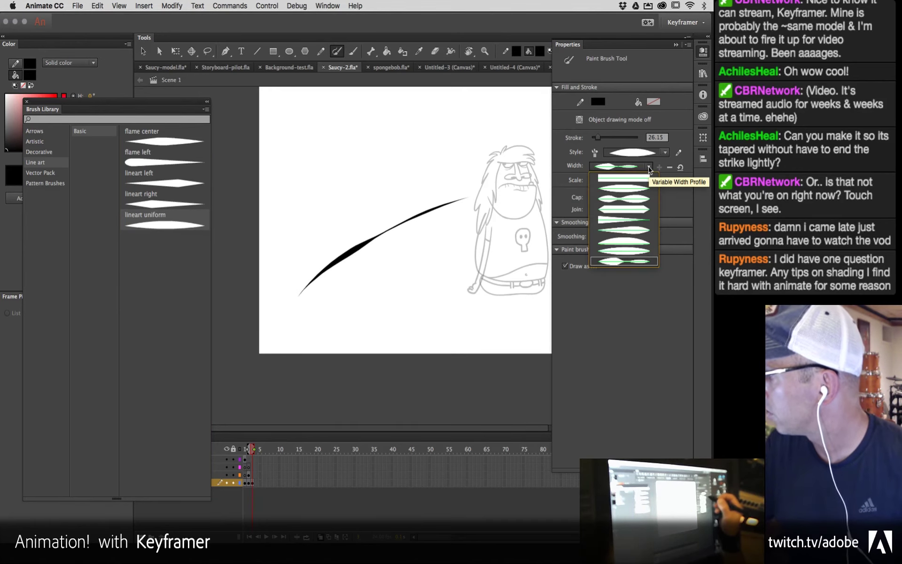
click(628, 249)
mouse_move(303, 324)
mouse_down()
mouse_move(353, 291)
mouse_move(475, 266)
mouse_up()
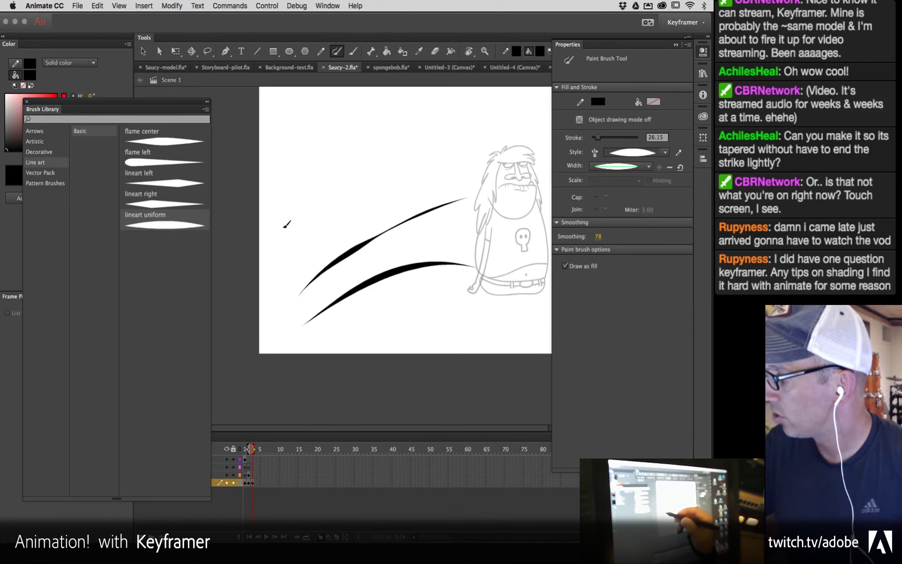
drag(294, 216, 486, 114)
drag(415, 181, 284, 265)
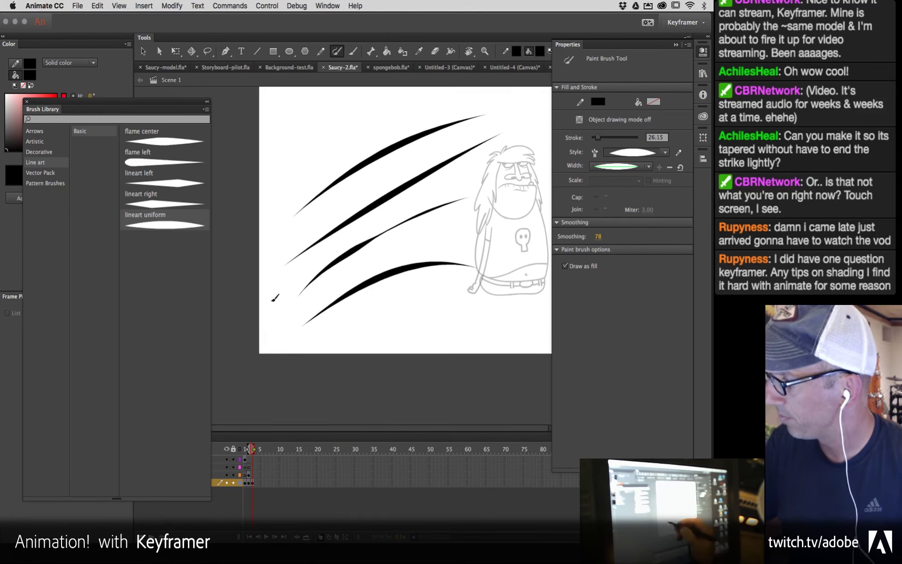
drag(302, 229, 434, 143)
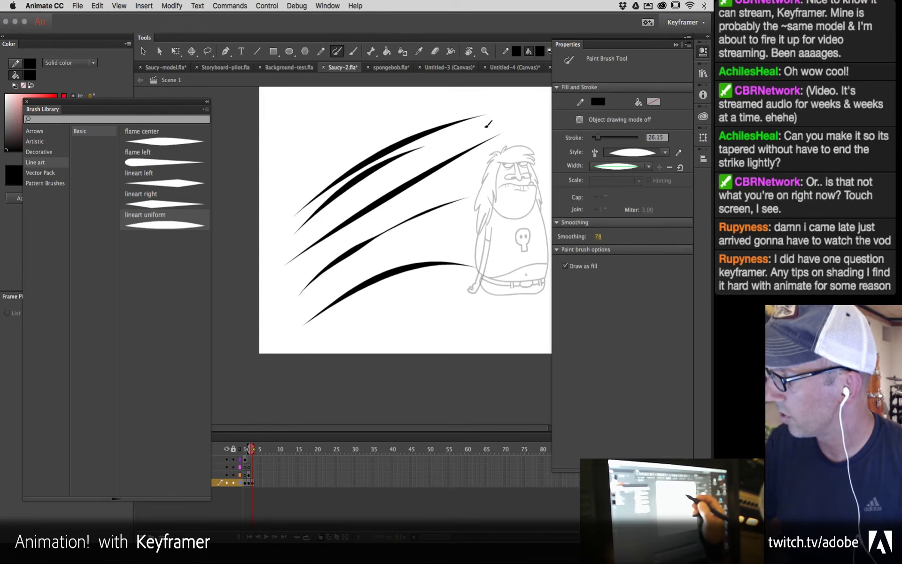
drag(387, 185, 273, 264)
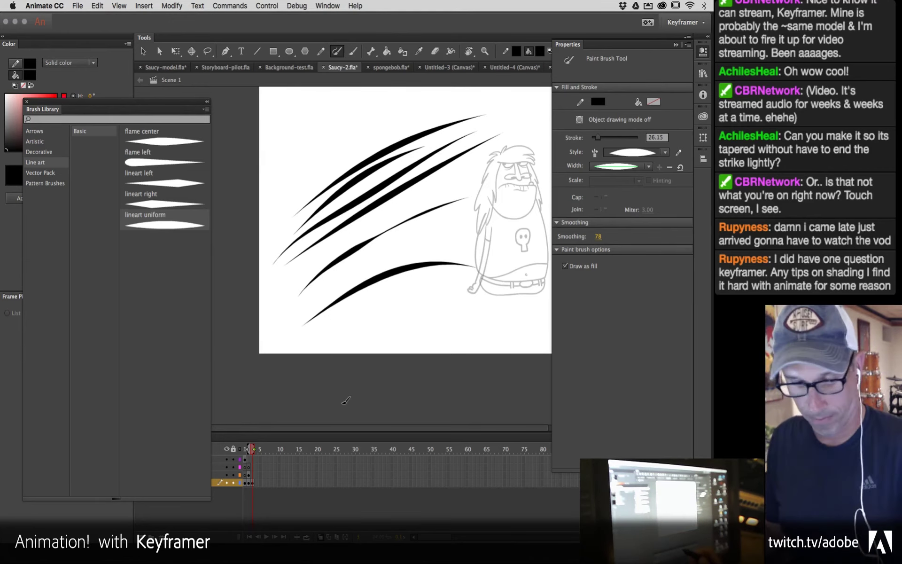
Step: Select and delete all the Paint Brush strokes beside the character
key(v)
drag(330, 124, 439, 378)
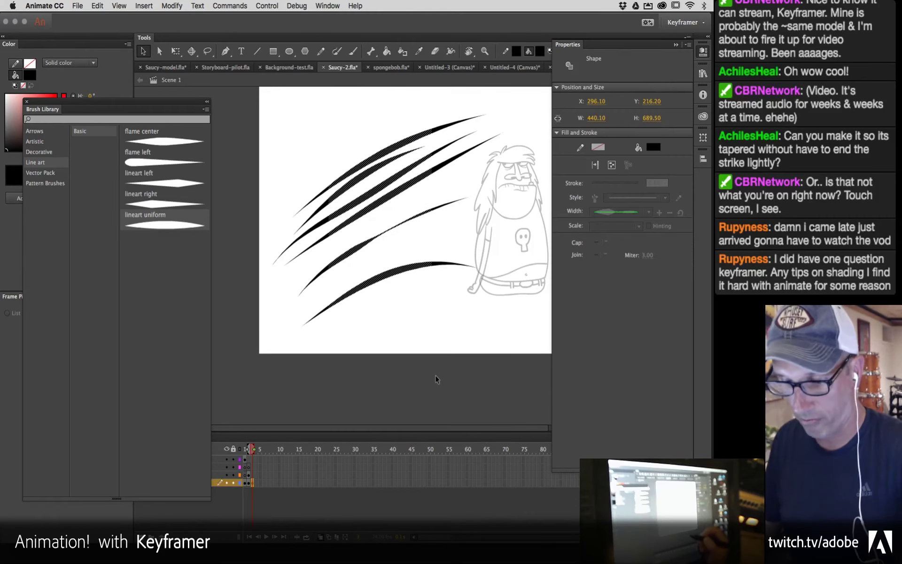
key(Delete)
drag(260, 149, 403, 389)
key(Delete)
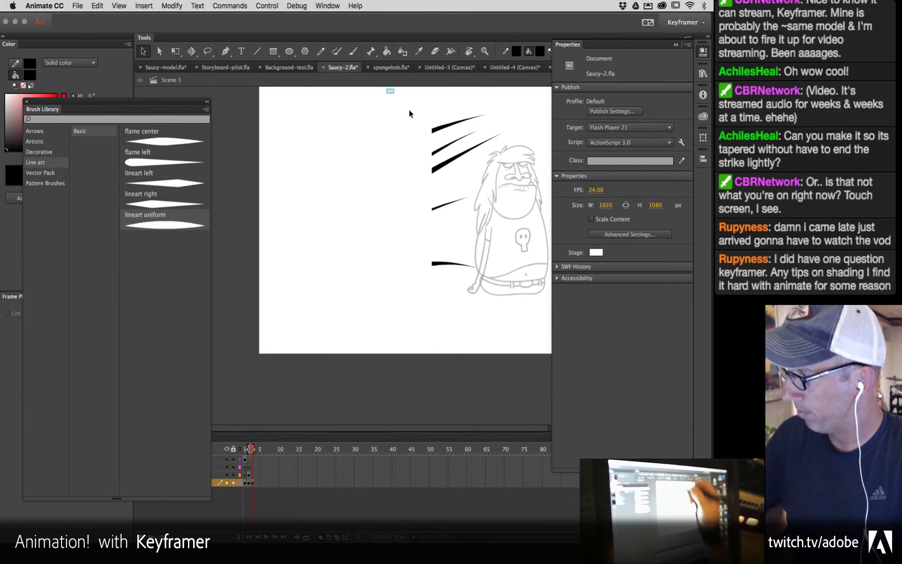
drag(393, 95, 563, 385)
key(Delete)
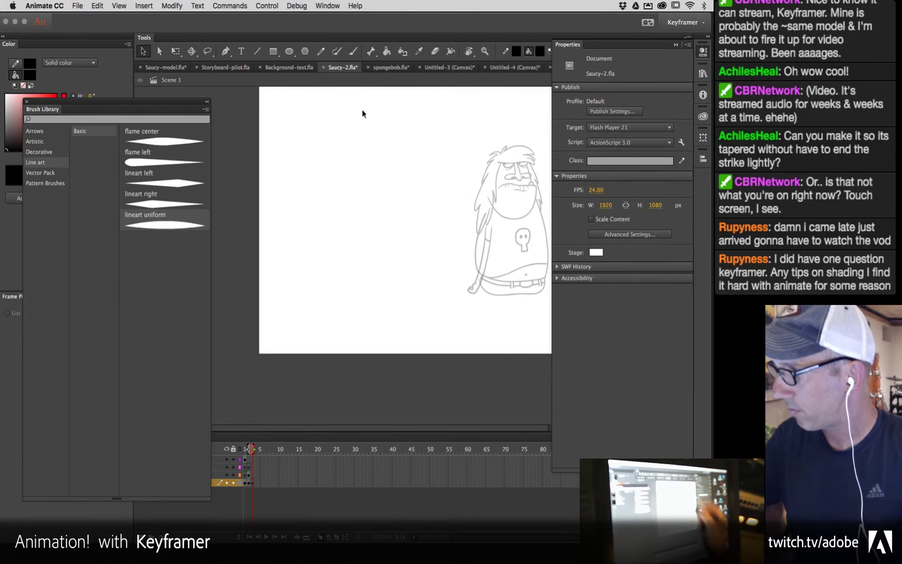
Step: Switch to the Brush tool, try a curved stroke beside the character and undo it
click(353, 51)
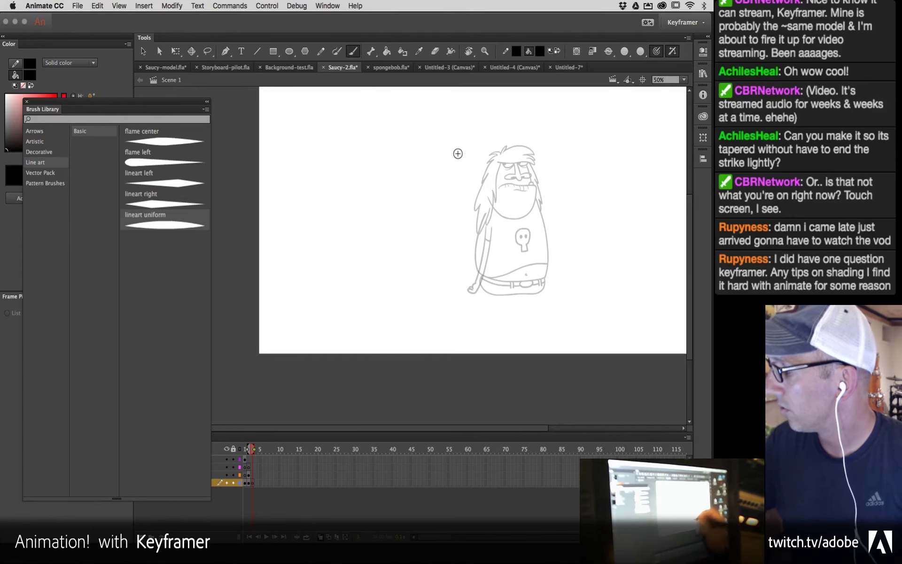
mouse_move(372, 211)
mouse_down()
mouse_move(366, 269)
mouse_move(408, 333)
mouse_up()
key(super+z)
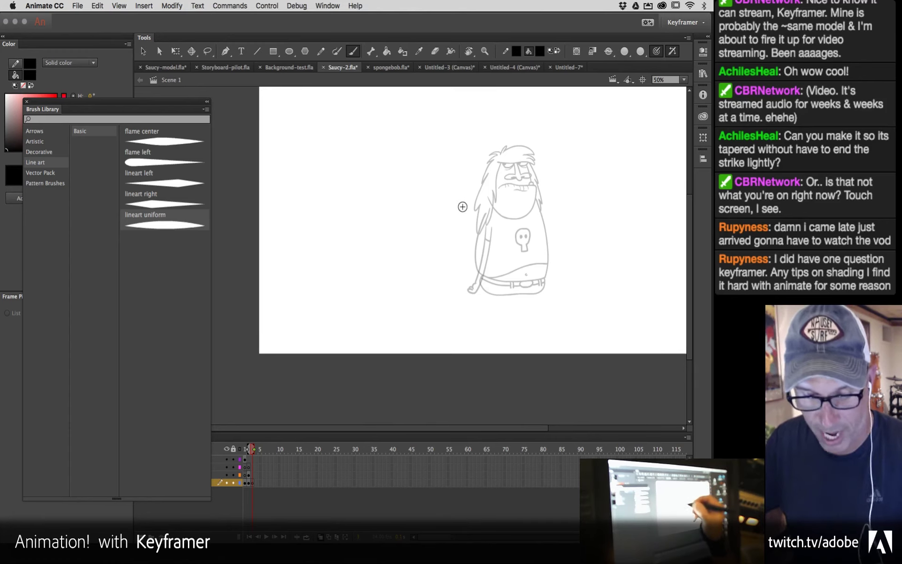
Step: Try two long curved Brush strokes across the character at 100% zoom and undo them
key(super+1)
drag(591, 137, 426, 247)
drag(536, 148, 396, 316)
key(super+z)
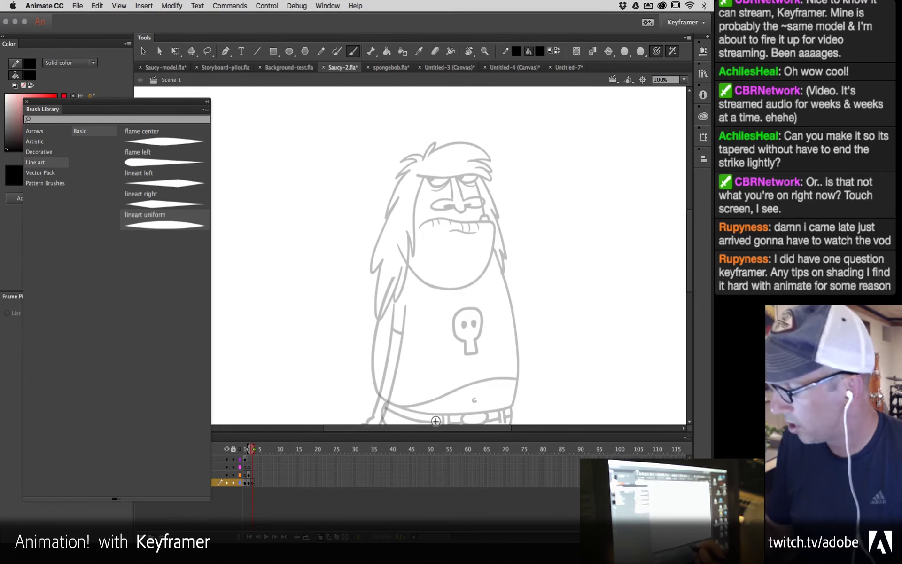
Step: Go to the inked character's frame and try arm lines from the hair down past the belt, undoing each stroke
scroll(432, 355, down, 5)
click(249, 475)
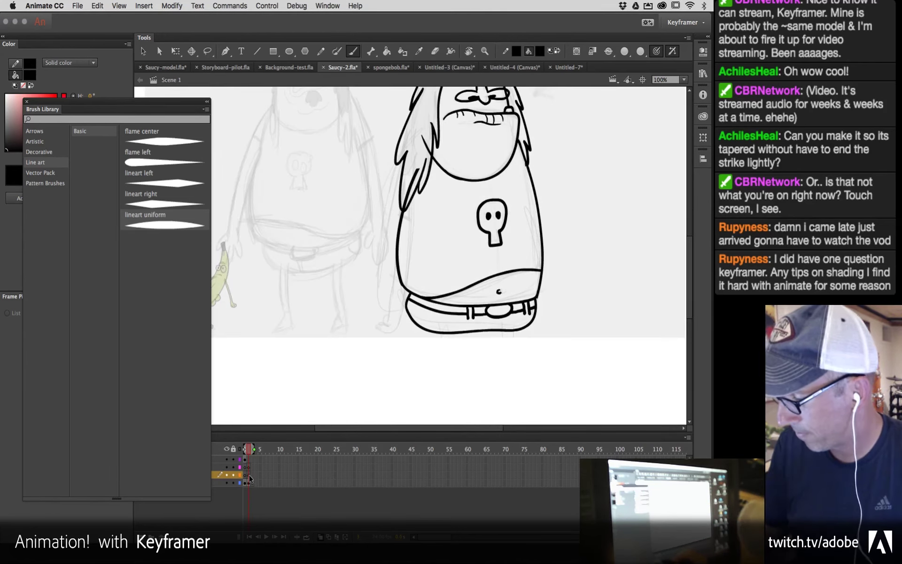
drag(426, 186, 397, 330)
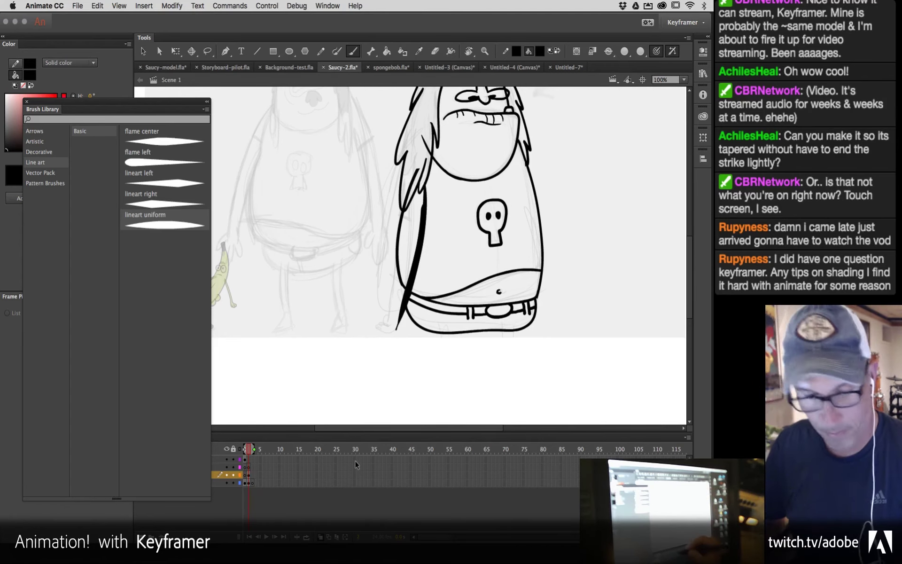
key(super+z)
drag(430, 181, 379, 375)
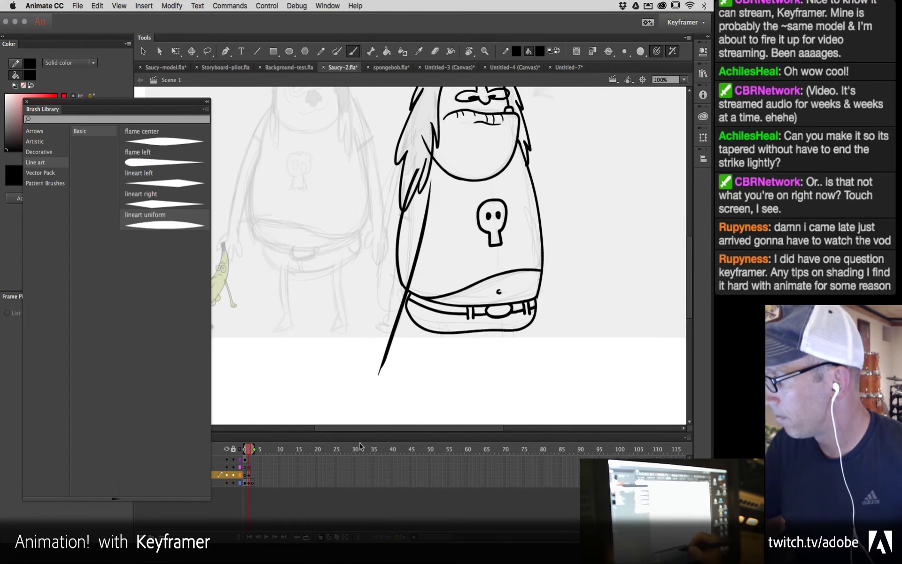
key(super+z)
Step: Copy the banana and the rough character sketches from the first frame into a new document
key(z)
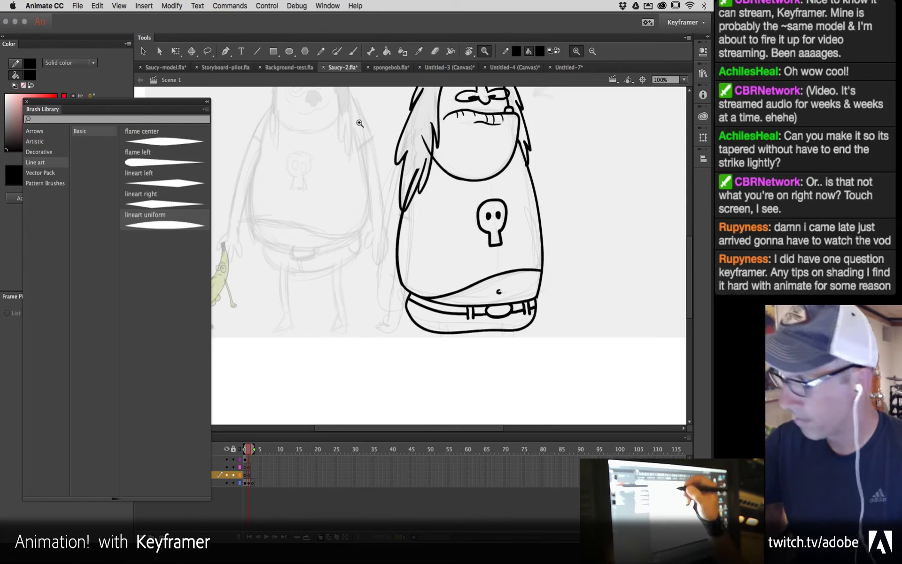
drag(339, 125, 510, 371)
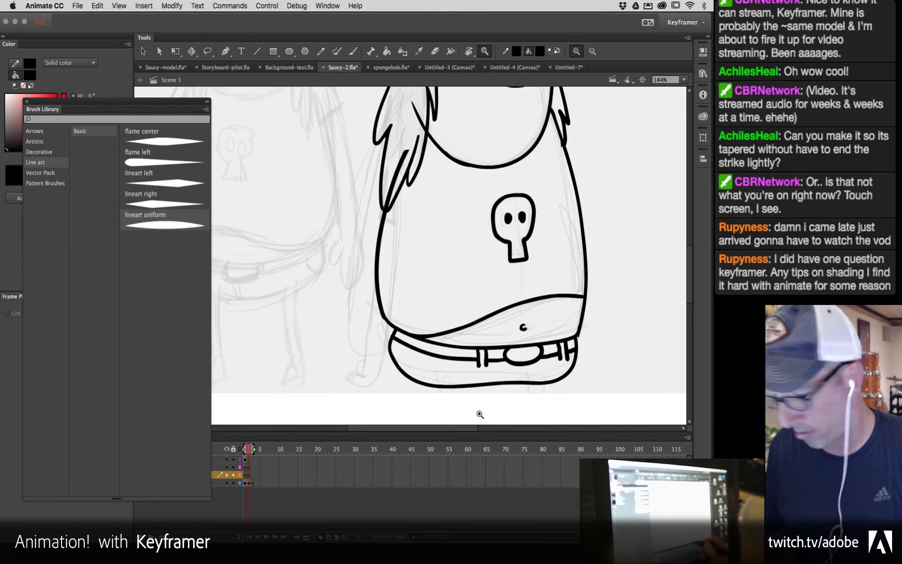
key(super+minus)
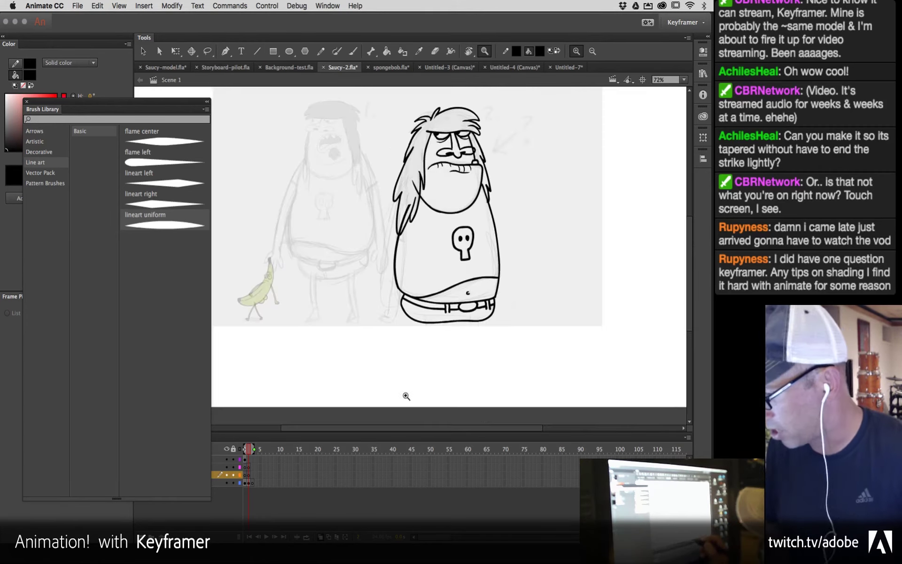
click(245, 459)
key(v)
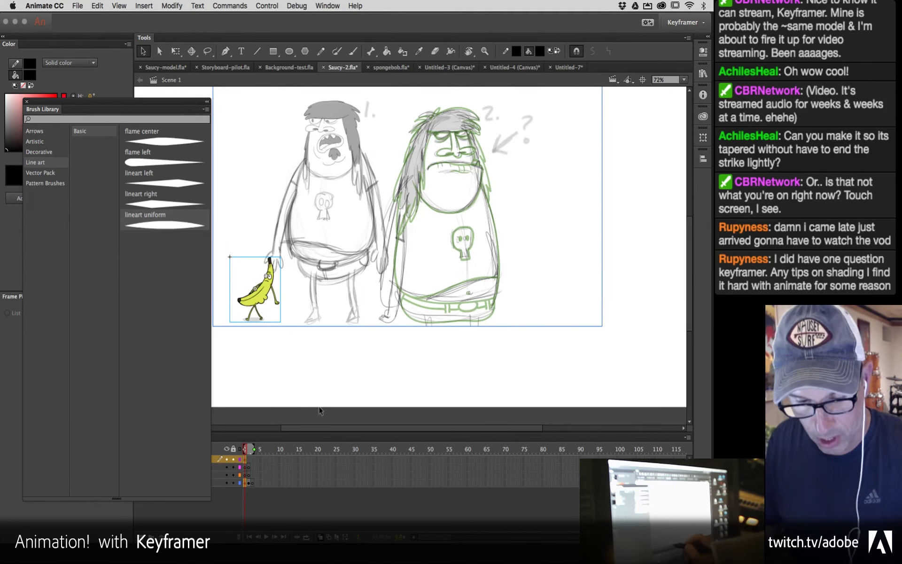
key(super+n)
key(Return)
key(super+v)
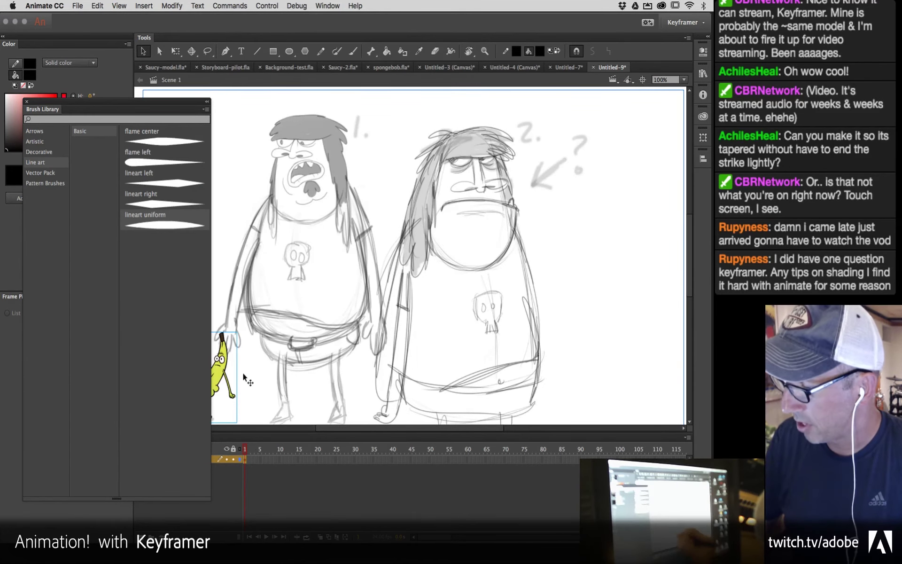
Step: Delete the pasted sketch of the two characters, keeping only the banana on the stage
key(super+minus)
click(644, 101)
mouse_move(644, 101)
mouse_down()
mouse_move(419, 317)
mouse_move(417, 351)
mouse_up()
key(Delete)
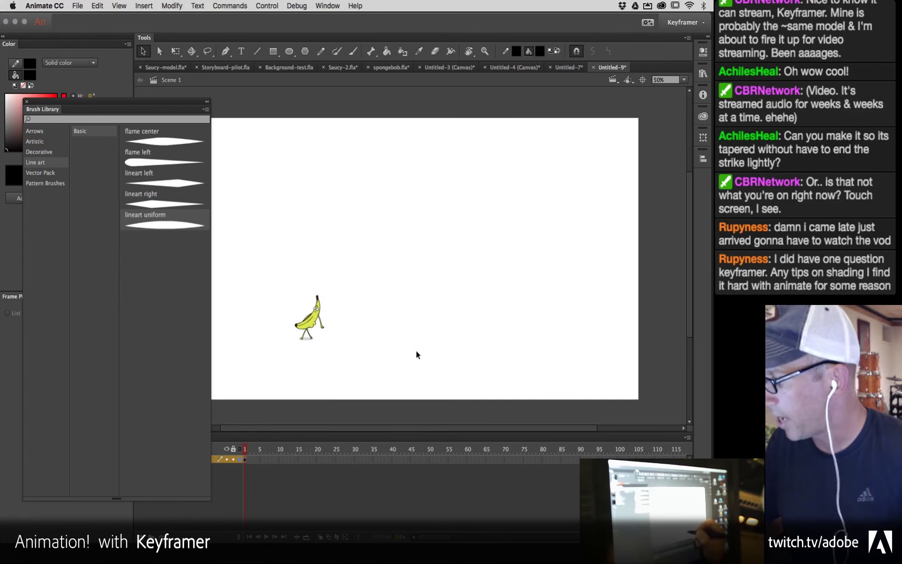
Step: Scale the banana up with Free Transform to nearly fill the stage height and move it to the middle
click(319, 320)
key(q)
drag(327, 293, 412, 186)
drag(395, 282, 430, 269)
key(v)
Step: Enter the butt-body symbol inside the Buttnana-Walkcycle symbol and select the banana's yellow fill
double_click(431, 261)
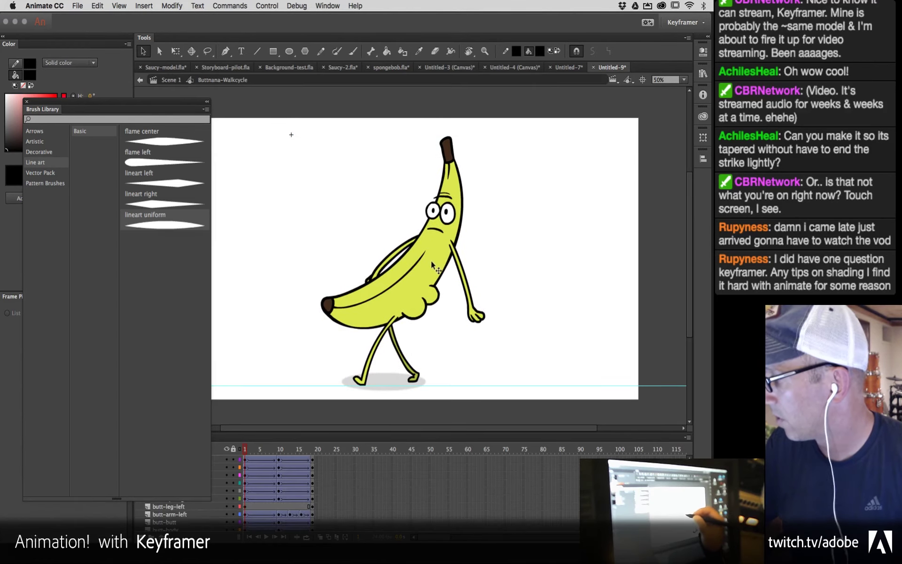
click(438, 275)
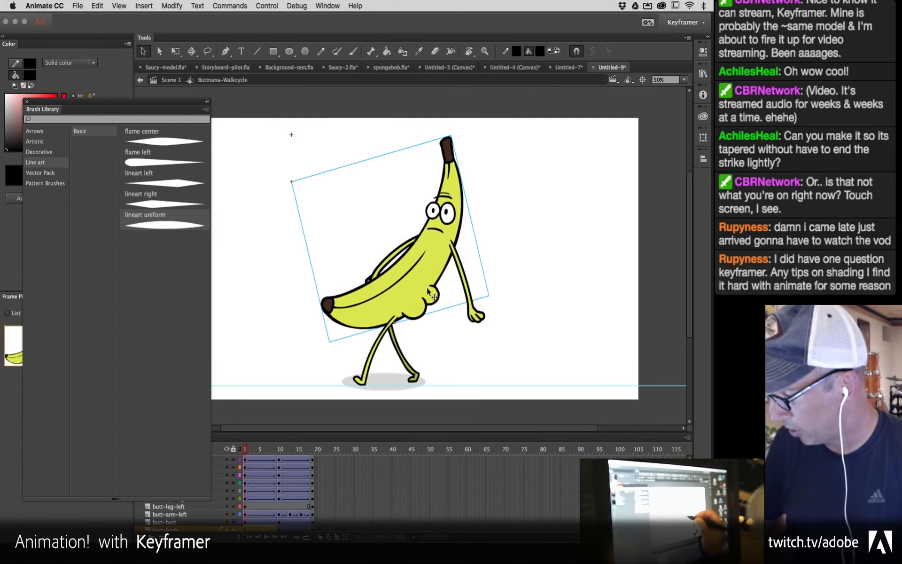
double_click(428, 264)
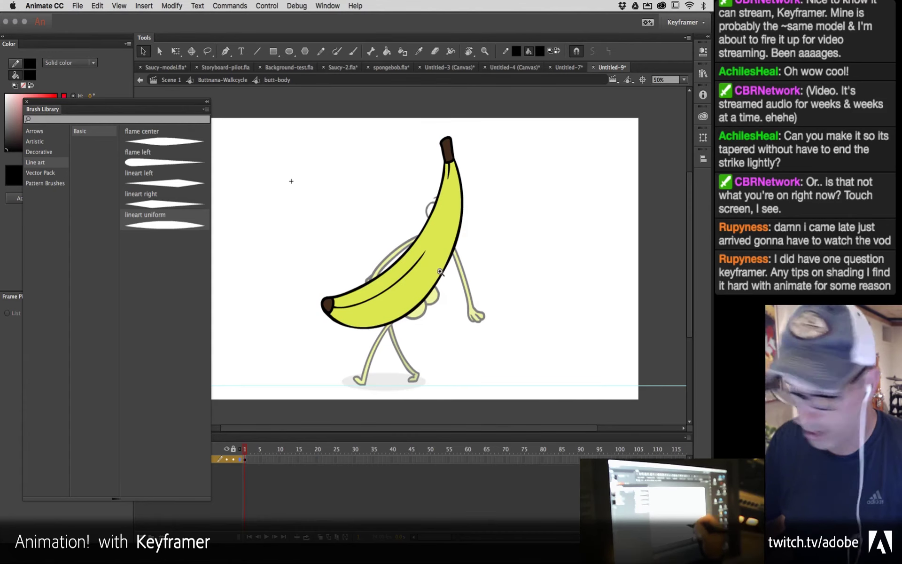
key(z)
drag(270, 111, 524, 364)
key(v)
click(450, 312)
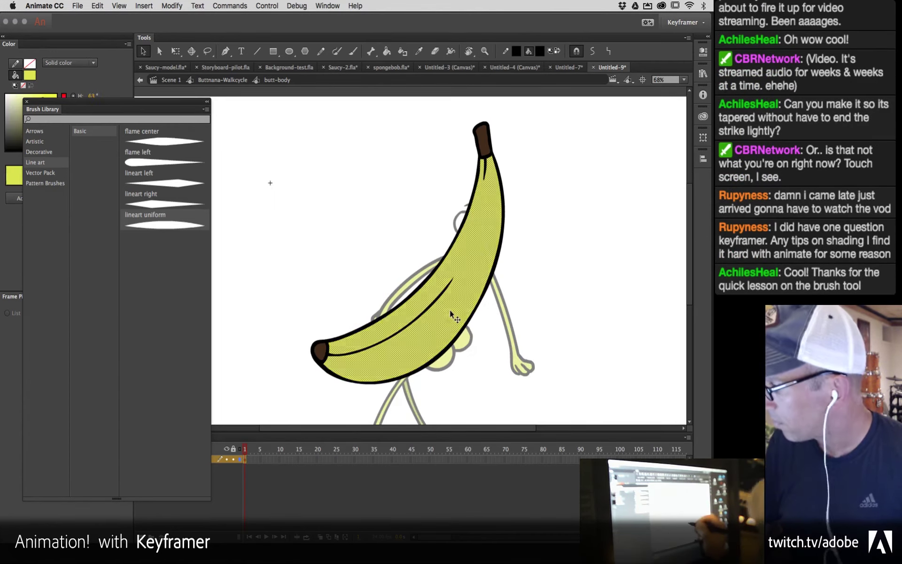
Step: Close the Brush Library and float the Color panel over the canvas beside the banana, clearing the selection
click(27, 101)
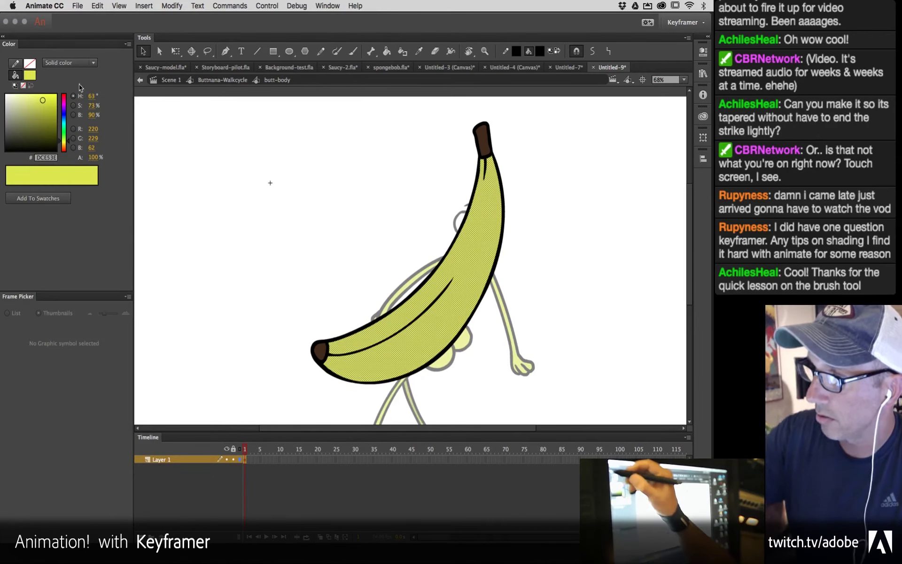
mouse_move(9, 47)
mouse_down()
mouse_move(247, 190)
mouse_move(522, 184)
mouse_move(545, 167)
mouse_move(453, 198)
mouse_up()
scroll(415, 312, right, 5)
click(530, 272)
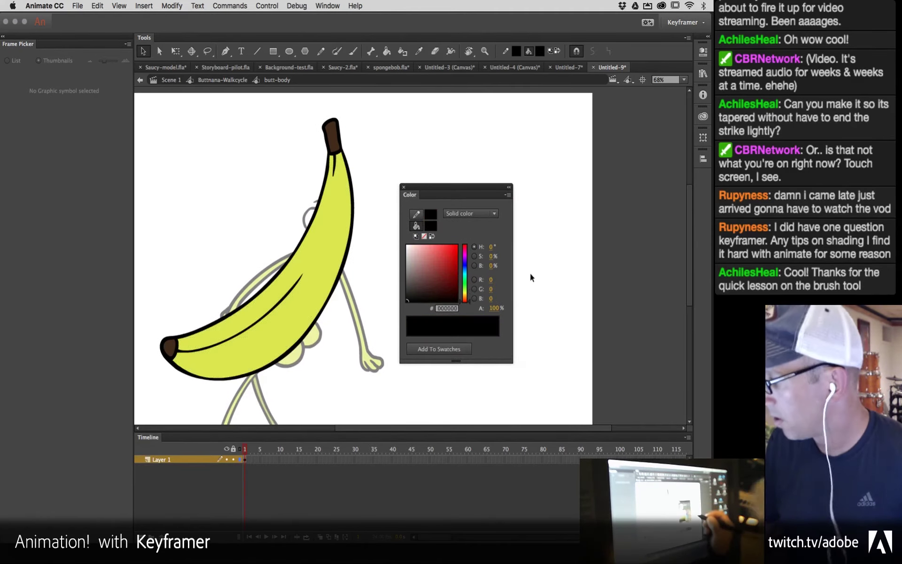
Step: Sample the banana's yellow with the Eyedropper as the fill color
key(i)
click(341, 270)
click(508, 195)
click(524, 206)
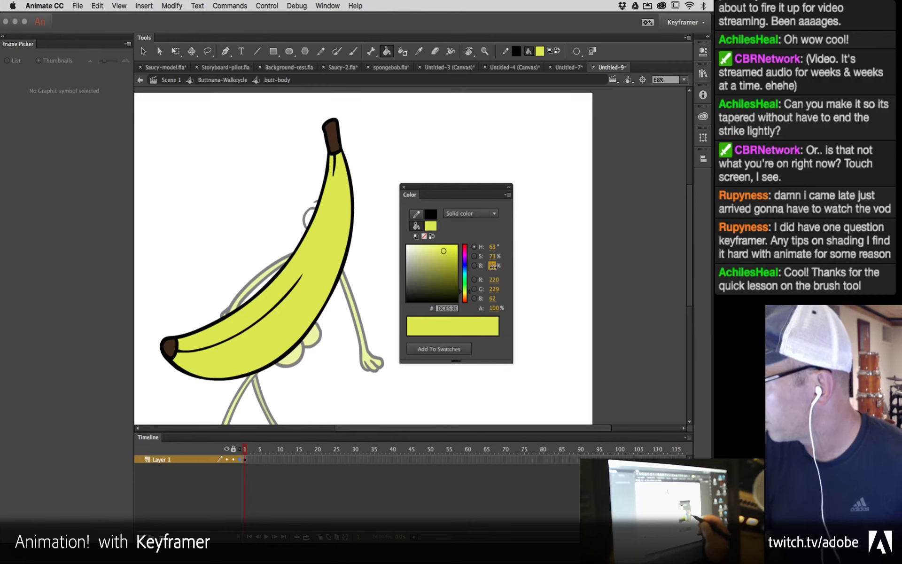
Step: Try a darker, more saturated shade of the sampled yellow with hue 55° and brightness 64%
drag(492, 267, 490, 268)
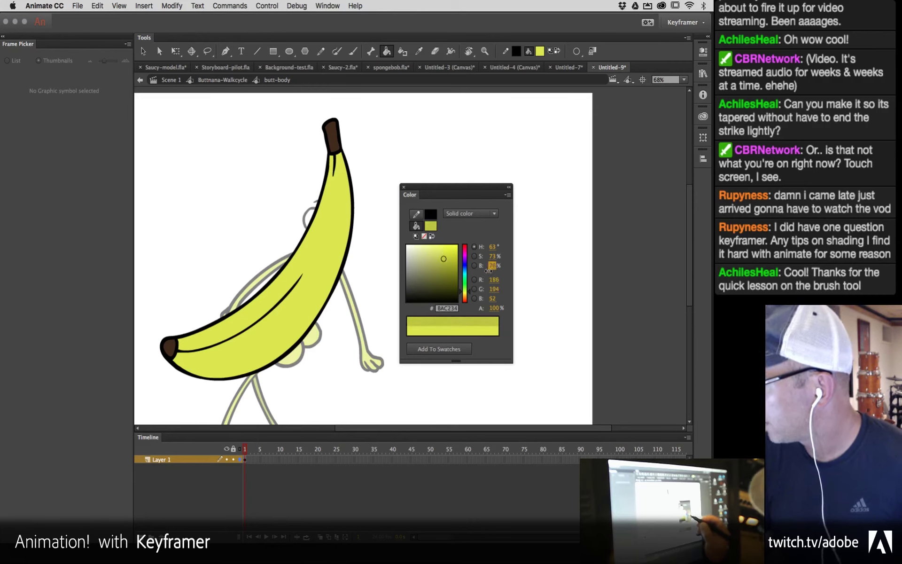
click(475, 266)
drag(492, 267, 490, 266)
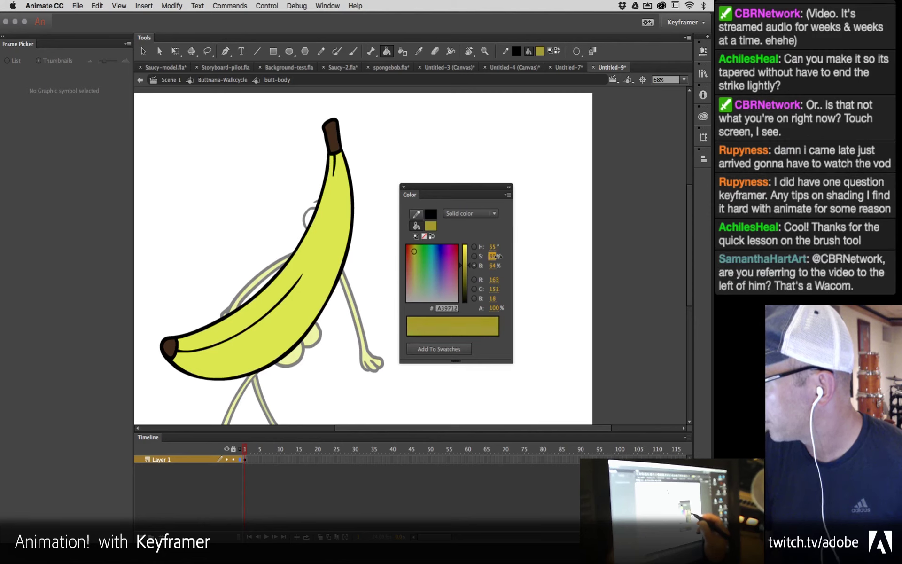
Step: Resample the banana's yellow and darken it for shading by setting hue to 55° and brightness to 66%
alt+click(336, 317)
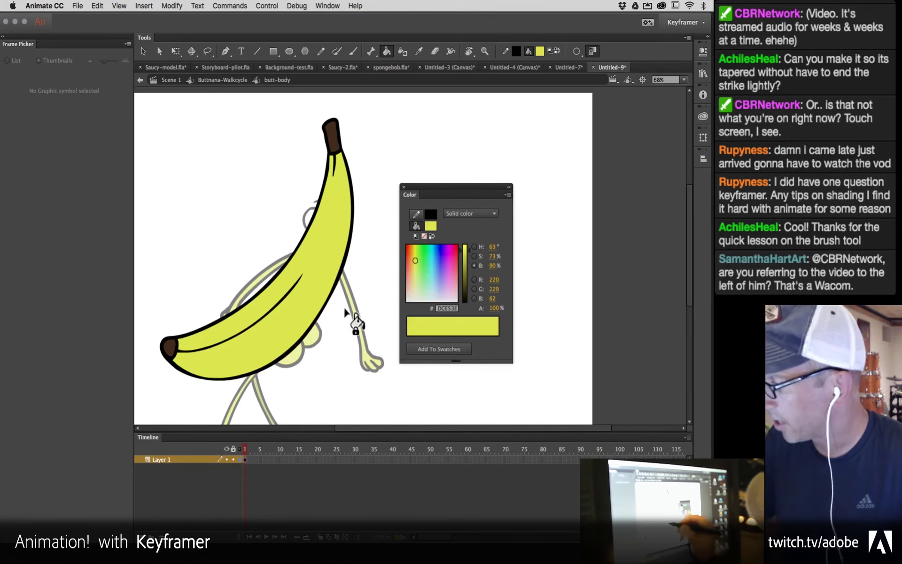
mouse_move(492, 266)
mouse_down()
mouse_move(475, 268)
mouse_move(492, 266)
mouse_up()
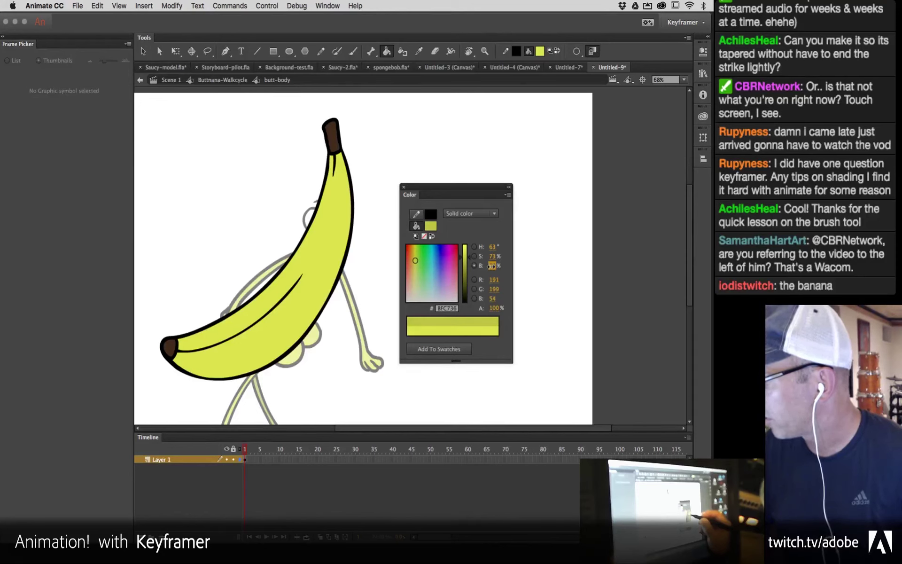
drag(491, 266, 490, 265)
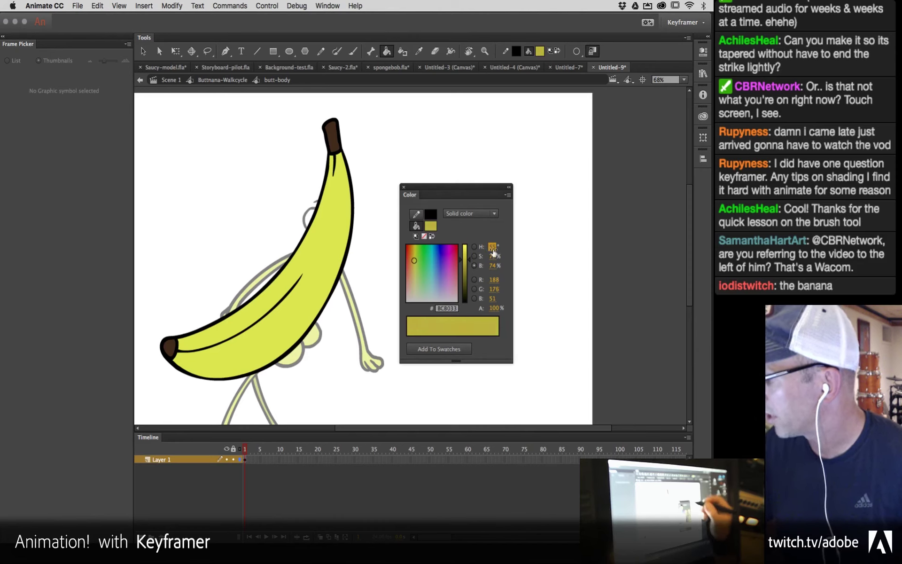
drag(489, 266, 490, 262)
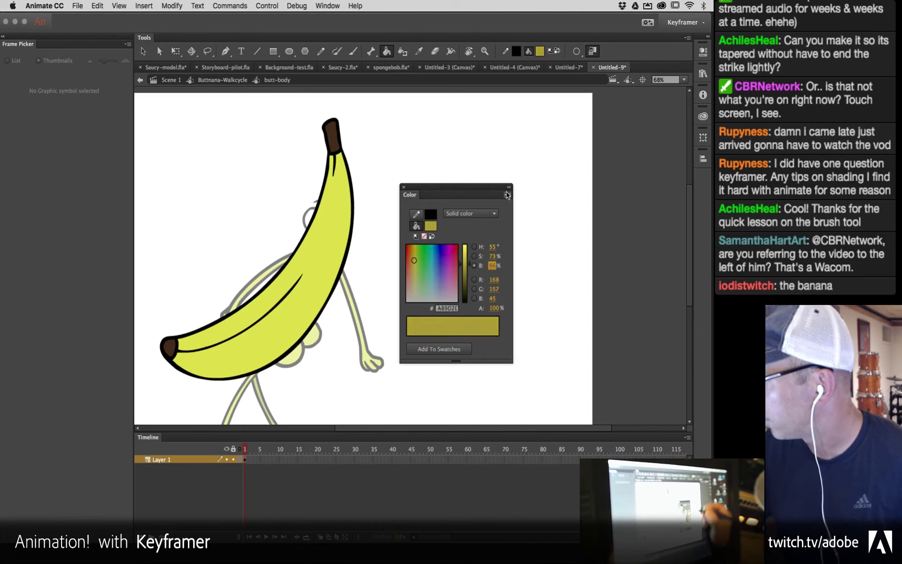
click(507, 196)
click(531, 209)
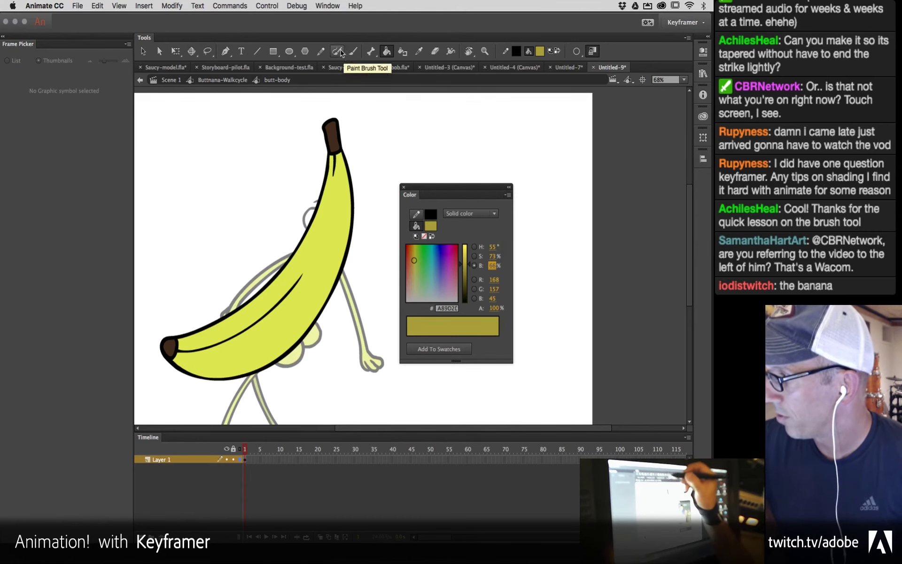
Step: Switch to the Brush tool, try loose shading over the banana's lower edge and undo it
click(353, 52)
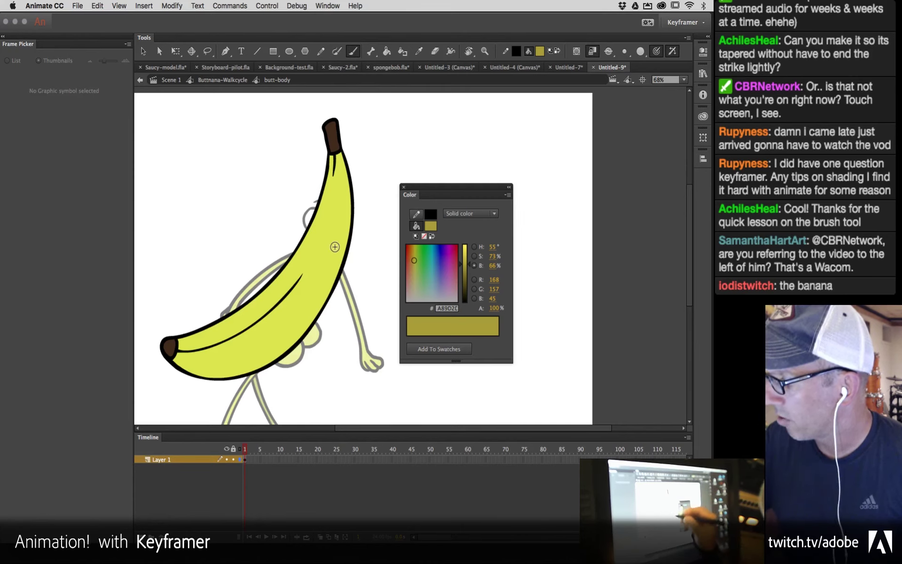
mouse_move(336, 254)
mouse_down()
mouse_move(310, 329)
mouse_move(331, 277)
mouse_move(256, 353)
mouse_up()
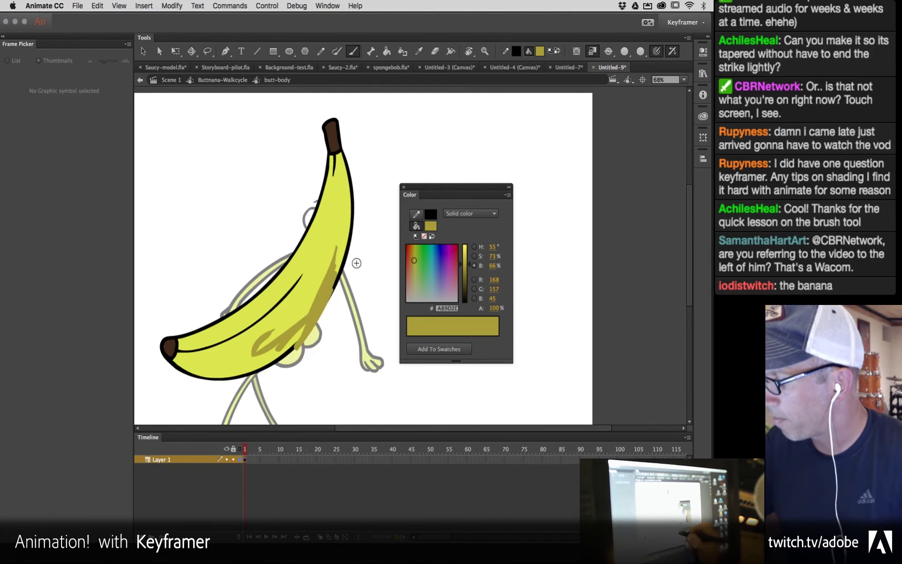
key(ctrl+z)
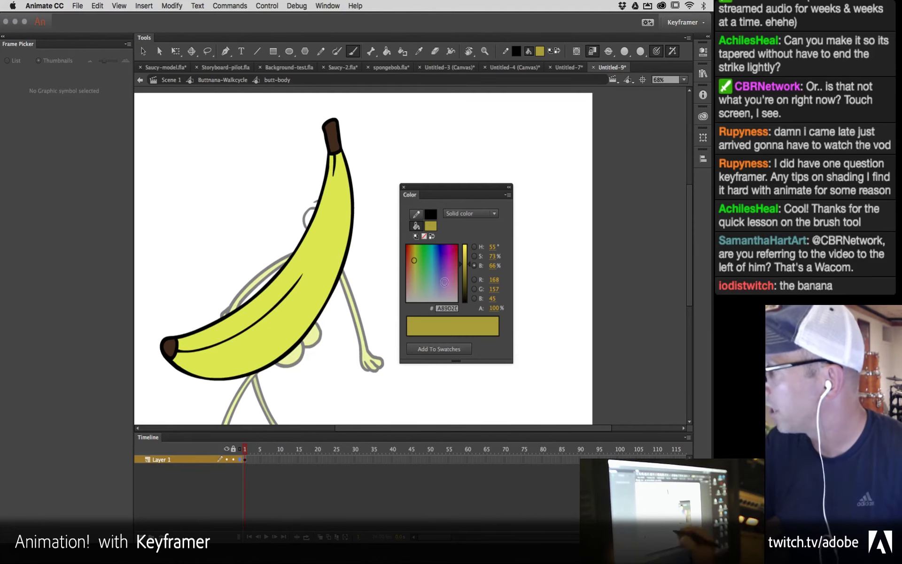
Step: Dock the Tools panel as a narrow column beside the Frame Picker and set the brush mode to Paint Inside
click(593, 51)
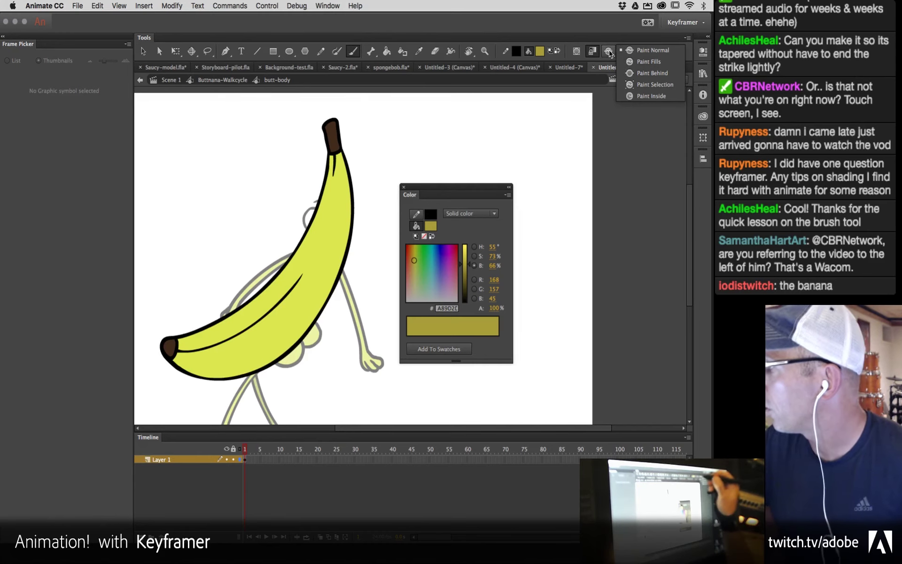
mouse_move(144, 42)
mouse_down()
mouse_move(400, 176)
mouse_move(4, 141)
mouse_up()
drag(89, 213, 25, 212)
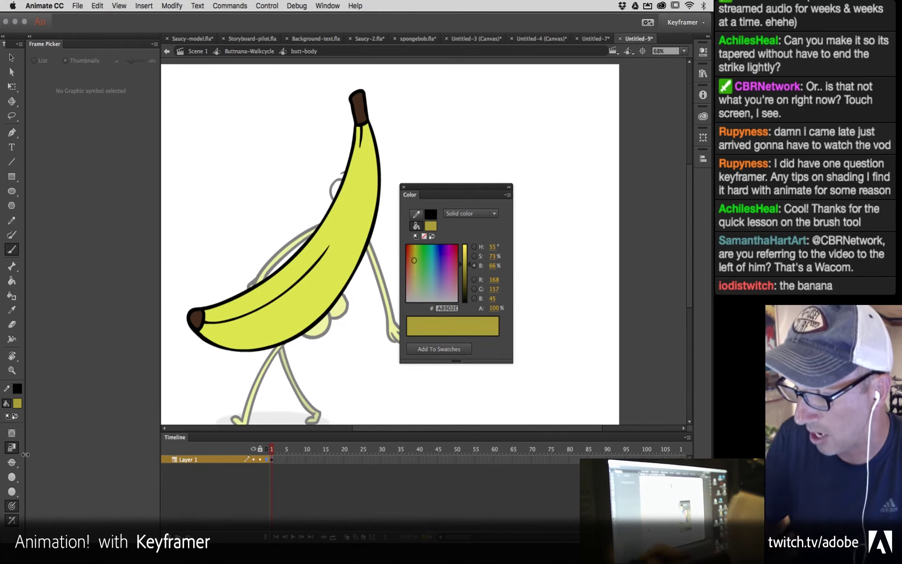
click(12, 463)
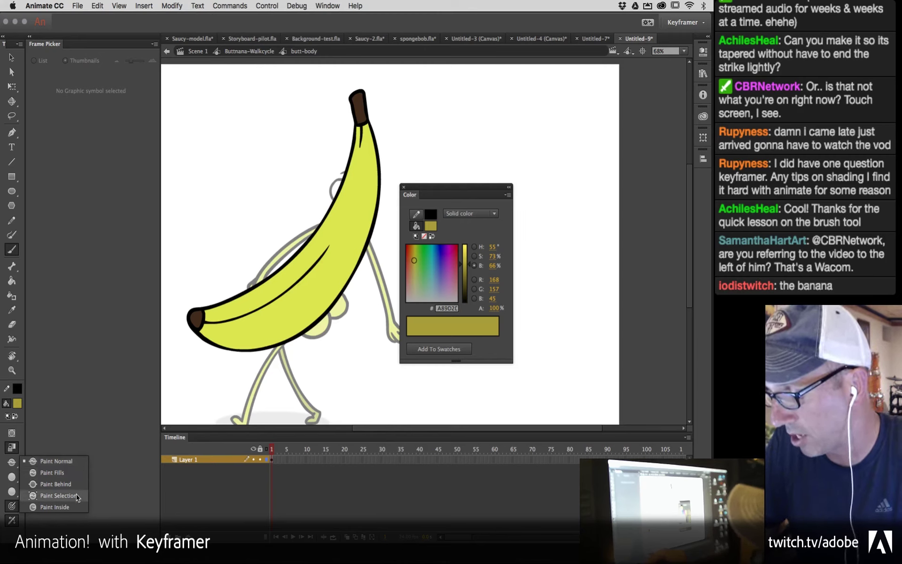
click(59, 507)
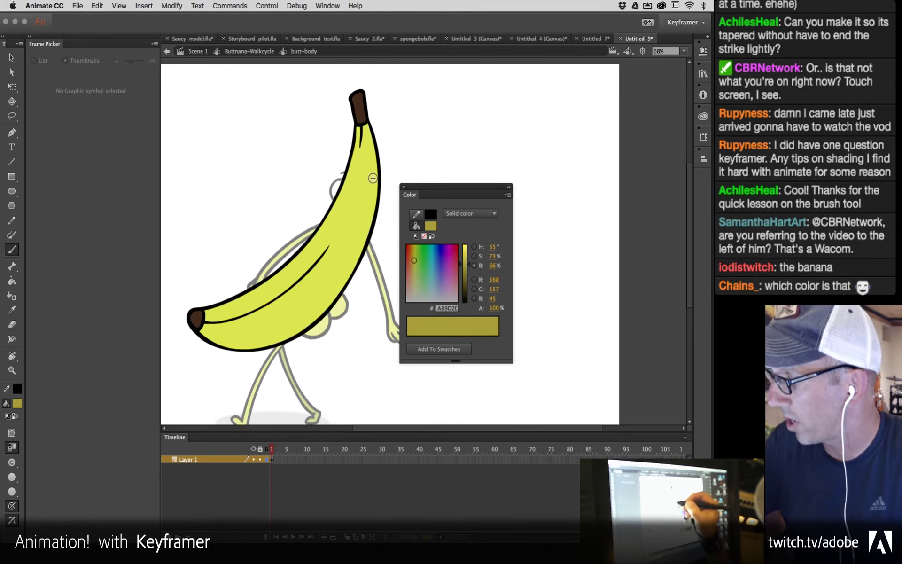
Step: Paint a closed shadow outline around the banana's outer curve and fill the enclosed yellow with the darker shade using Paint Bucket
mouse_move(376, 191)
mouse_down()
mouse_move(345, 270)
mouse_move(306, 316)
mouse_move(259, 339)
mouse_move(200, 338)
mouse_move(260, 364)
mouse_move(343, 316)
mouse_move(388, 211)
mouse_move(385, 140)
mouse_move(372, 120)
mouse_up()
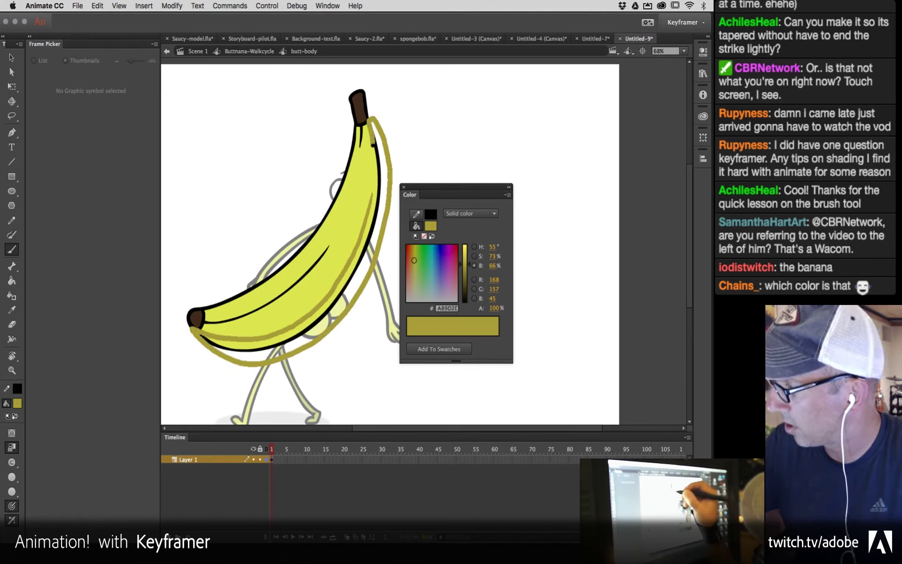
drag(372, 119, 371, 120)
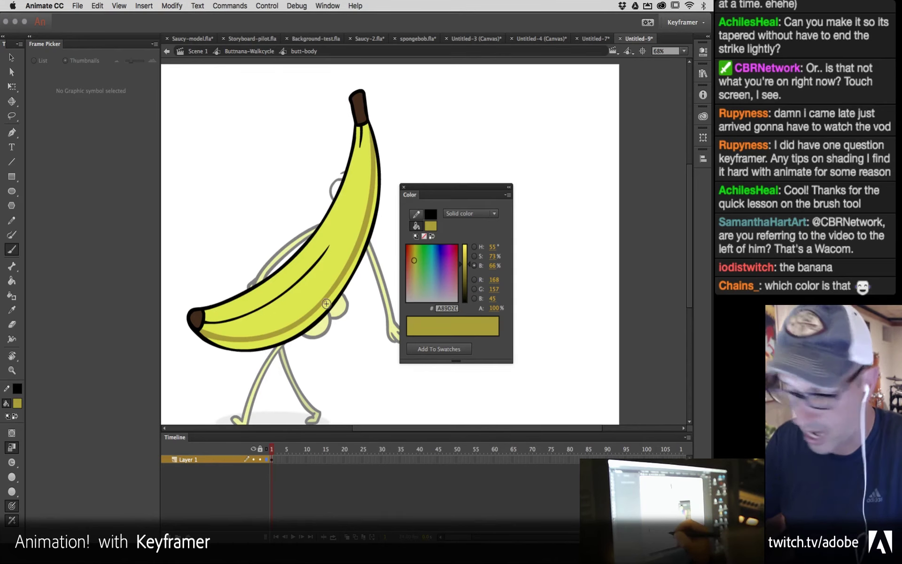
key(k)
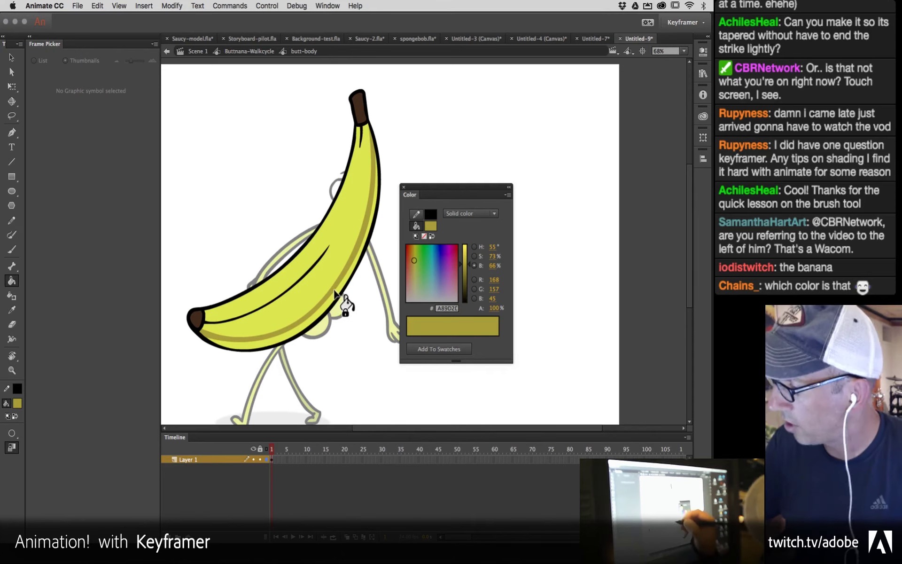
click(336, 315)
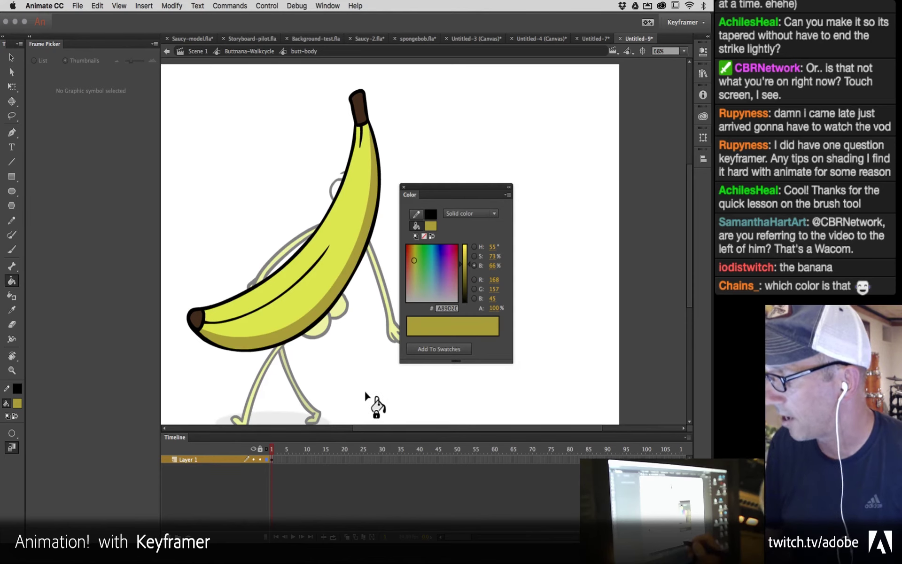
Step: Lighten the banana's shadow fill to 79% brightness and save the color as a swatch
key(v)
click(334, 298)
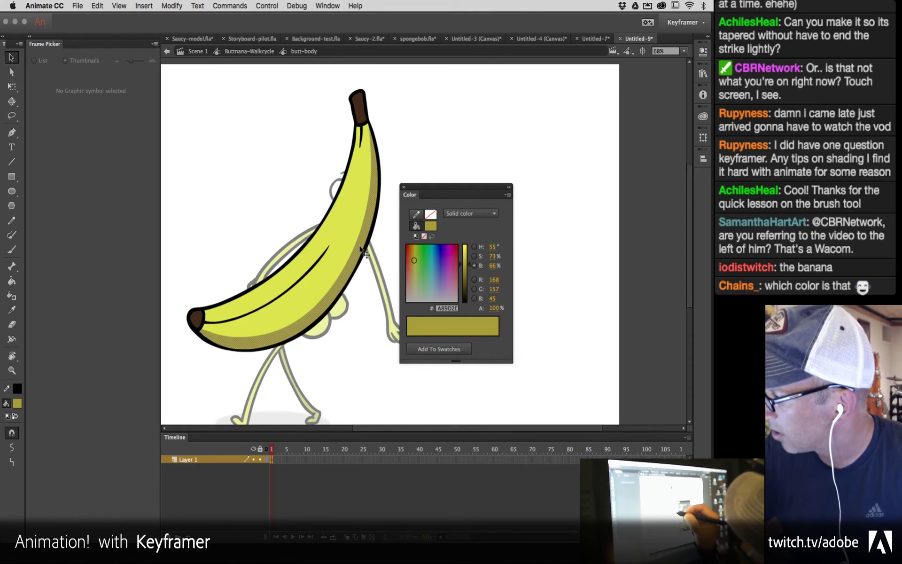
drag(467, 267, 468, 260)
click(361, 323)
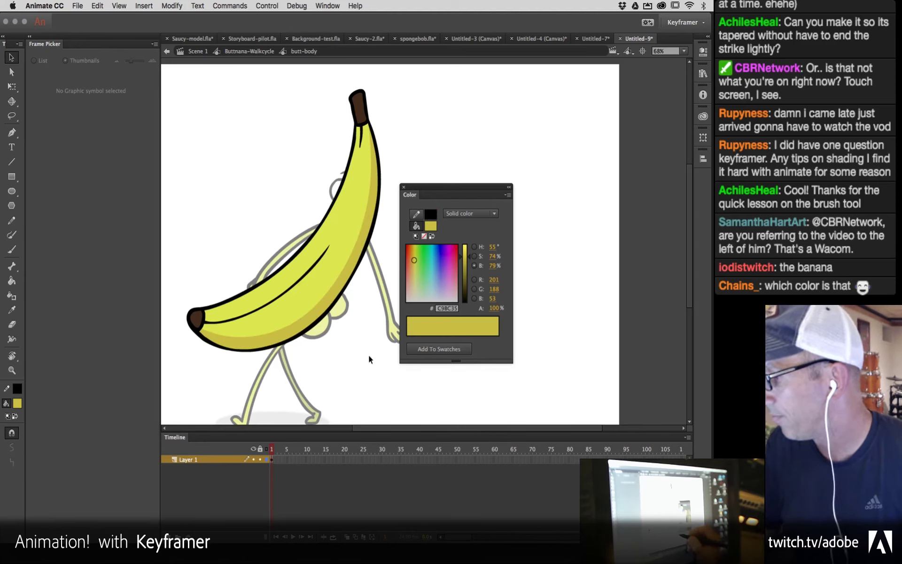
click(507, 196)
click(417, 316)
Step: Sample the banana's base yellow and refill the shadow area with it using Paint Bucket
key(i)
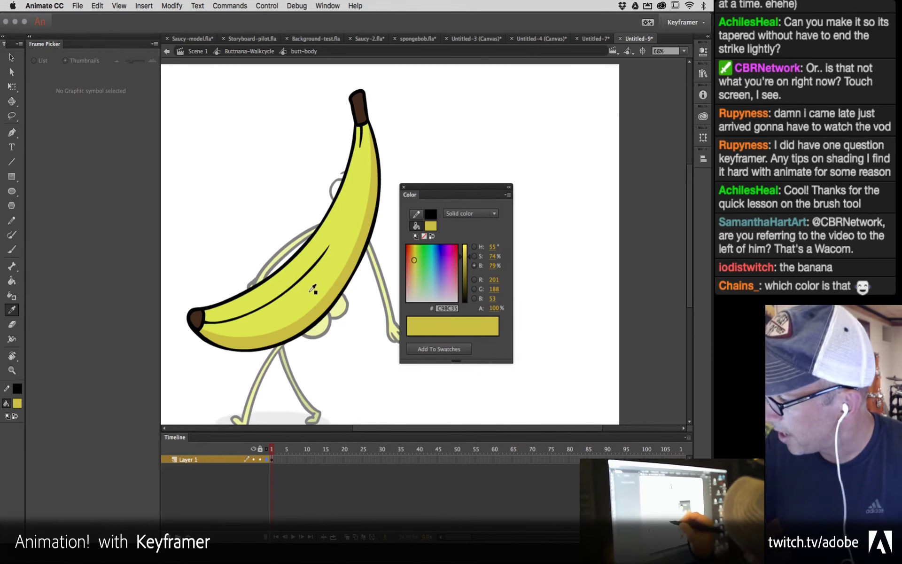
click(305, 281)
click(321, 314)
Step: Outline the banana's yellow fill with a red stroke 2 thick using the Ink Bottle tool
key(s)
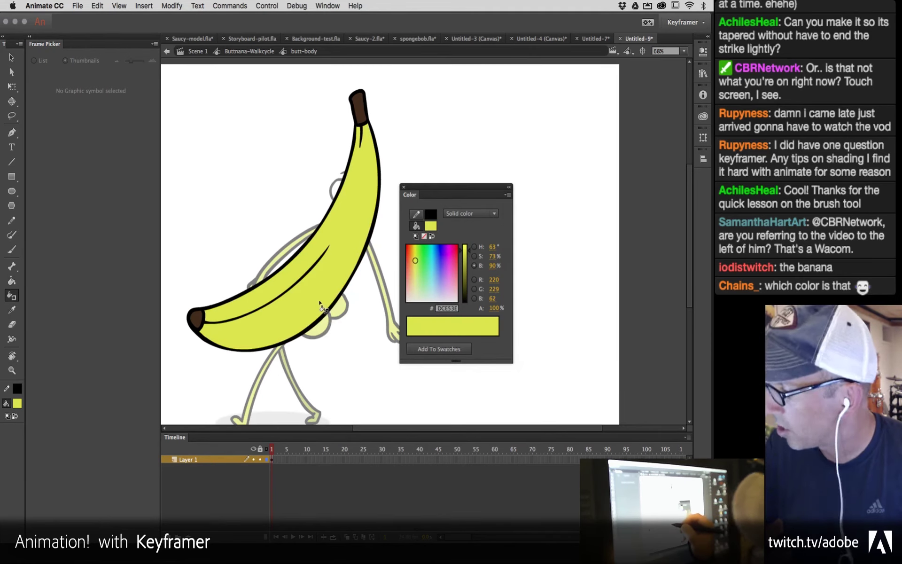
click(431, 215)
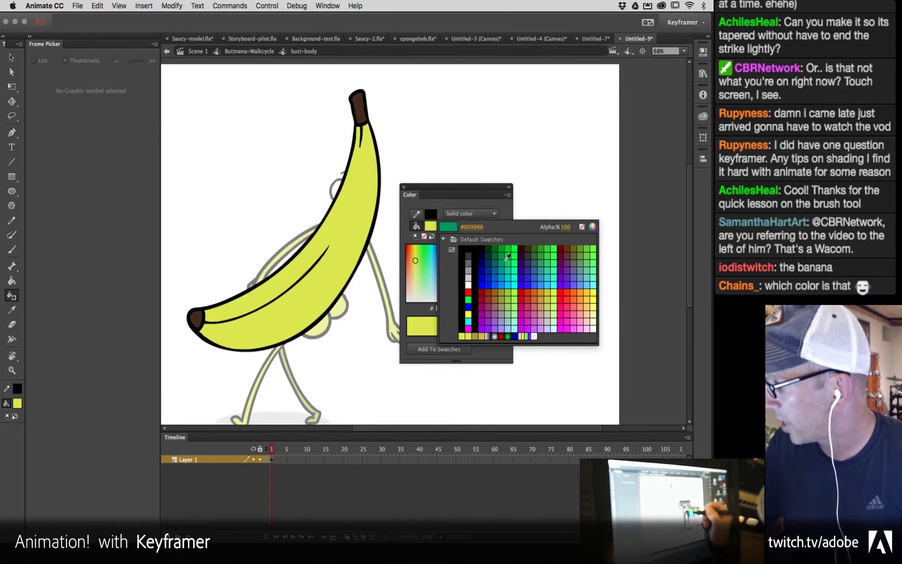
click(468, 292)
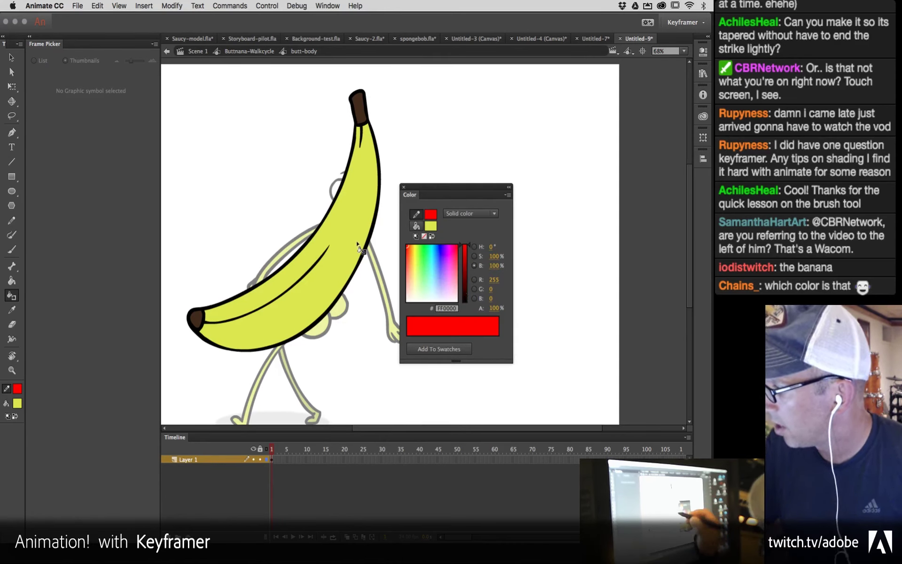
click(703, 53)
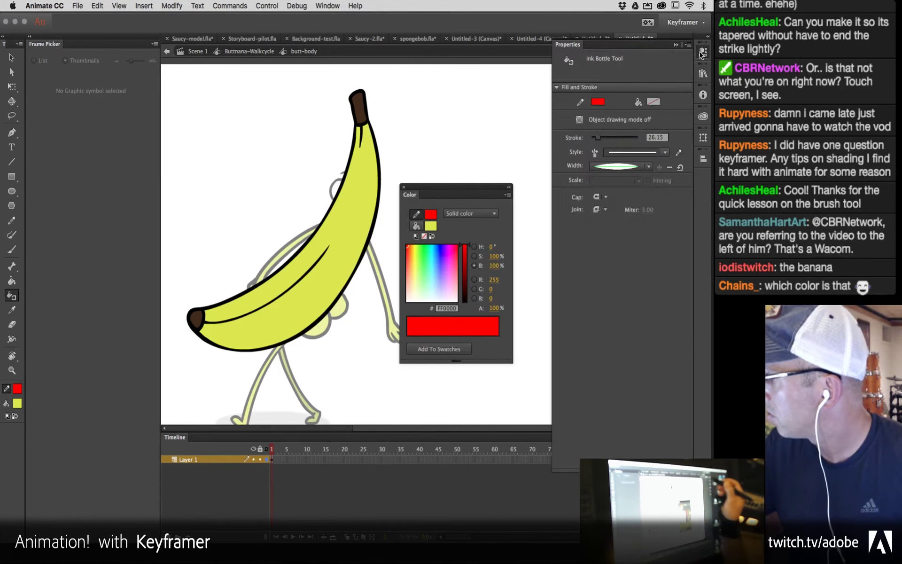
click(664, 137)
text(2)
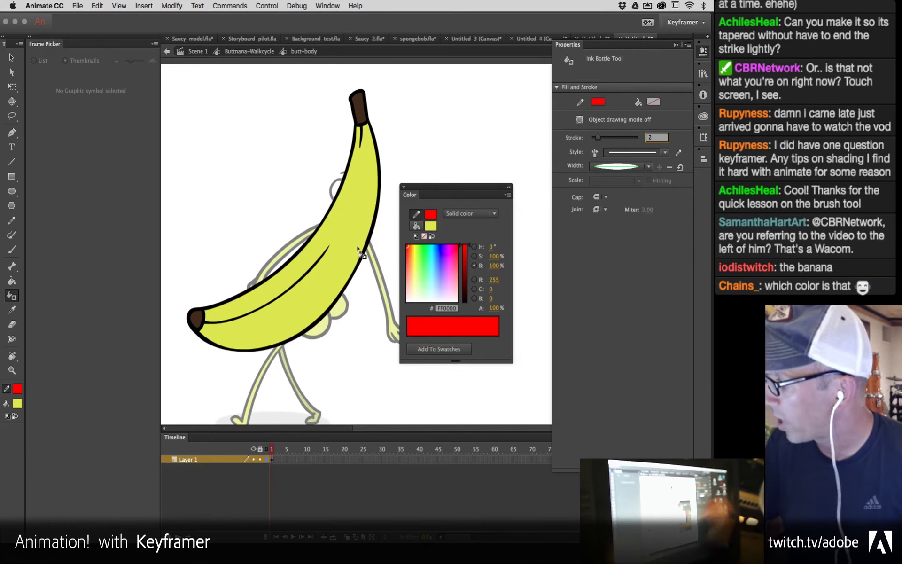
click(342, 270)
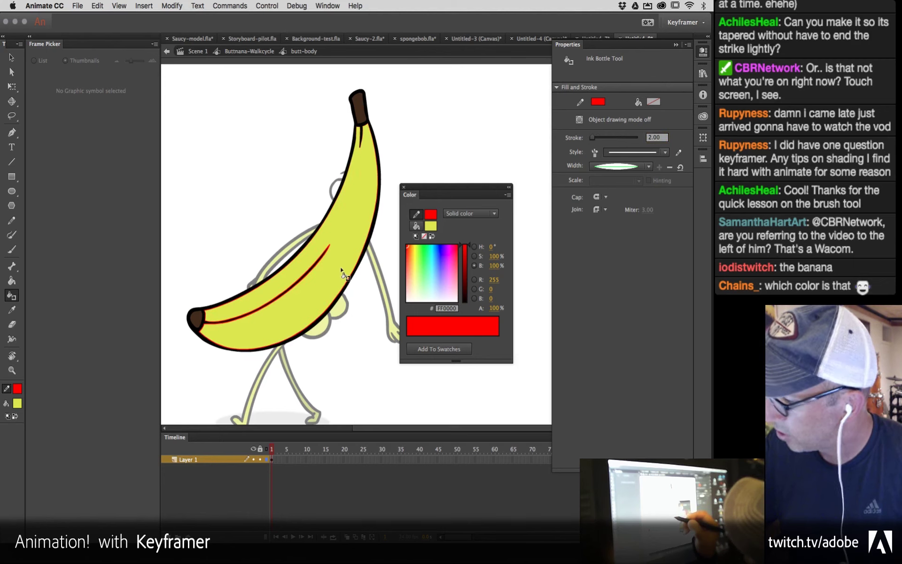
Step: Select the whole red contour and nudge it up and to the left to about X 16.05, Y 61.25, then deselect it
key(z)
click(336, 295)
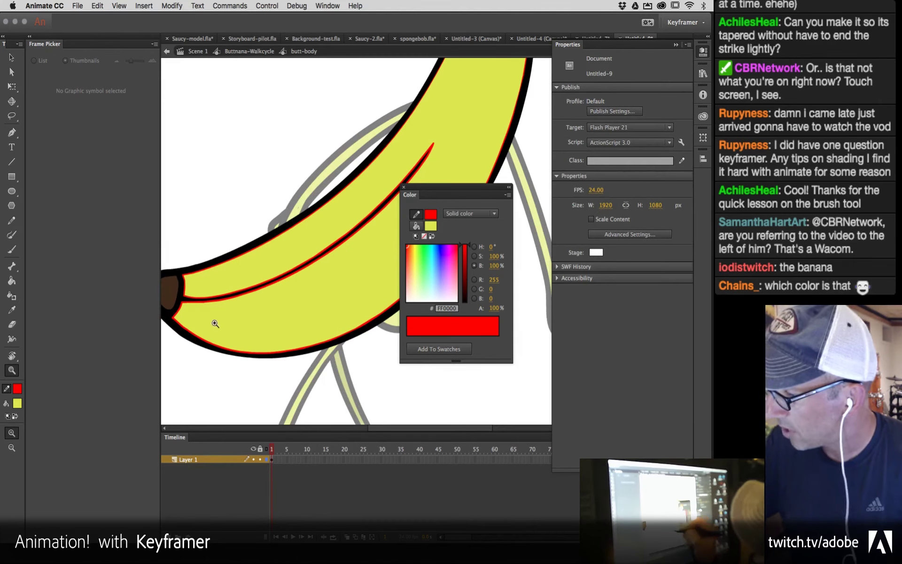
drag(431, 189, 474, 295)
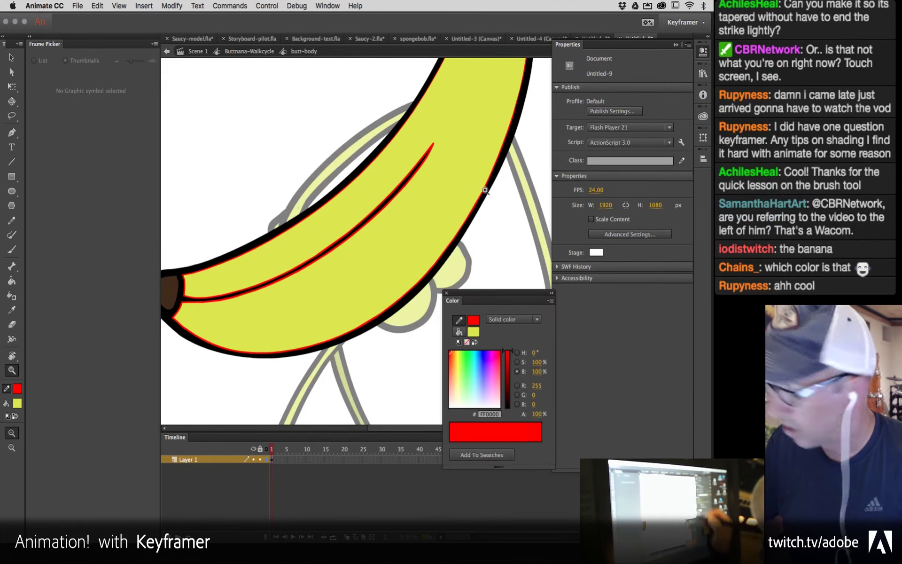
drag(465, 168, 467, 101)
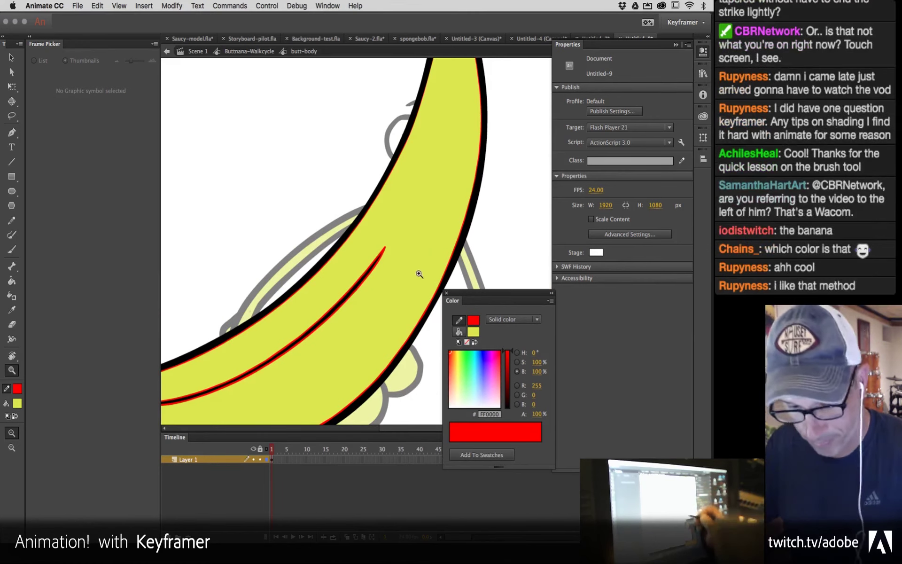
alt+click(425, 268)
key(v)
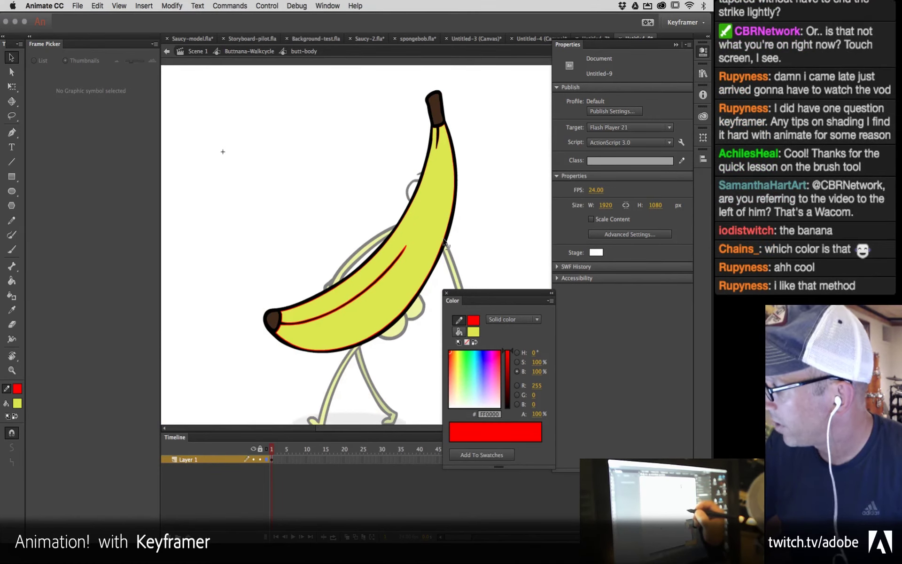
double_click(445, 243)
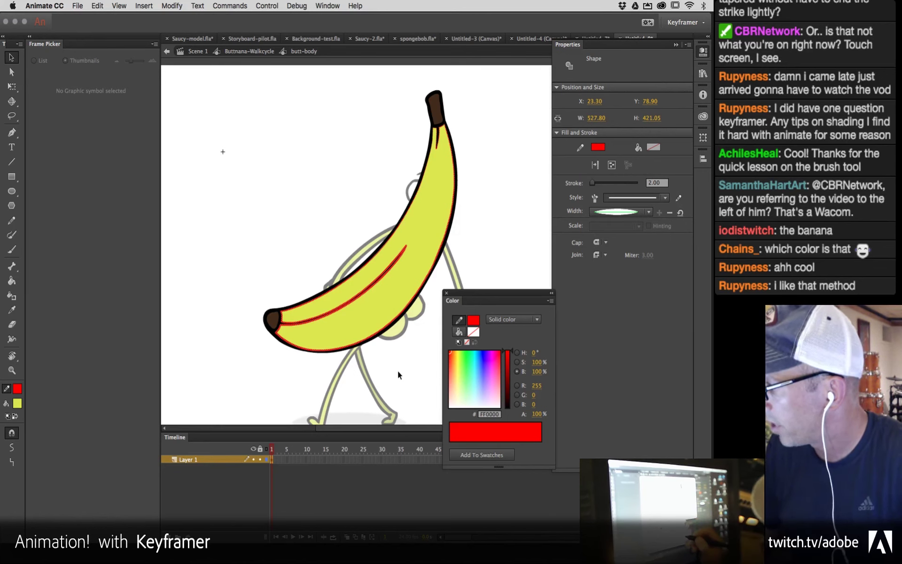
key(Up)
key(Up)
key(Up)
key(Left)
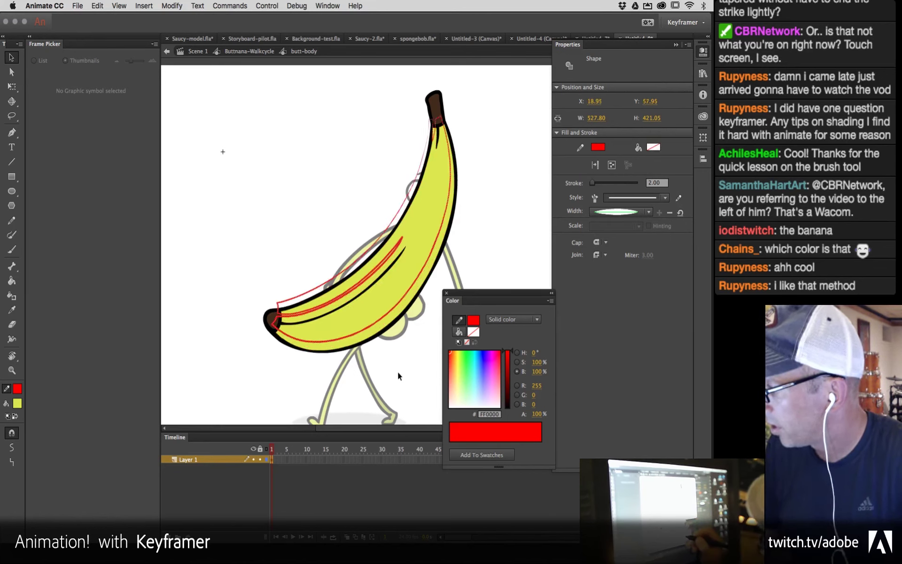
key(Left)
key(Left)
key(Left)
key(Down)
key(Down)
key(Down)
key(Down)
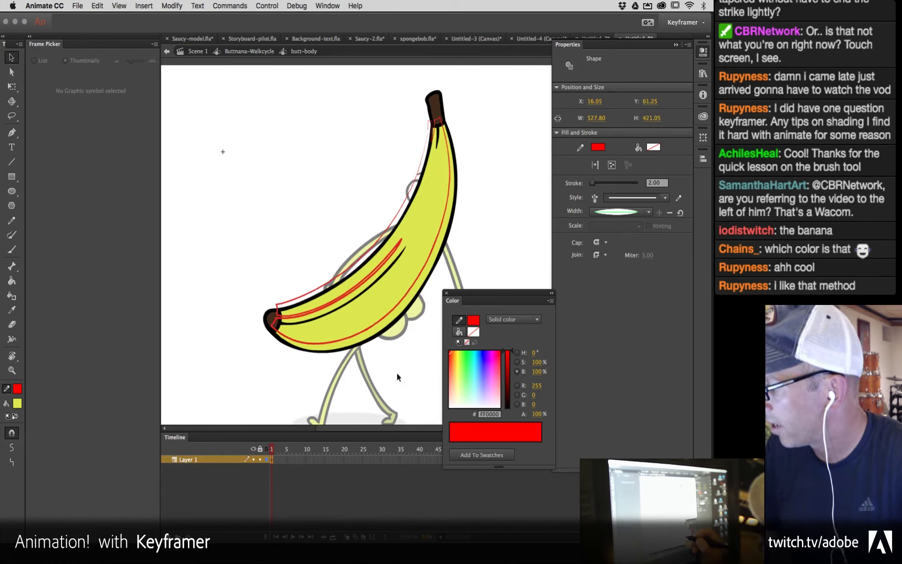
click(499, 288)
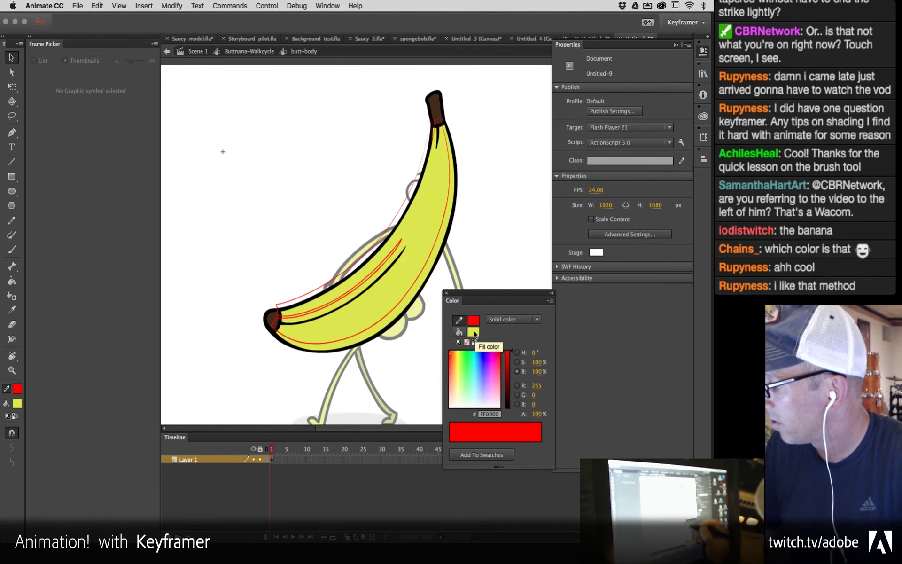
Step: Set the fill to the saved darker yellow C9BC35 and fill the area between the red contour and the banana's outer edge
click(475, 333)
click(522, 455)
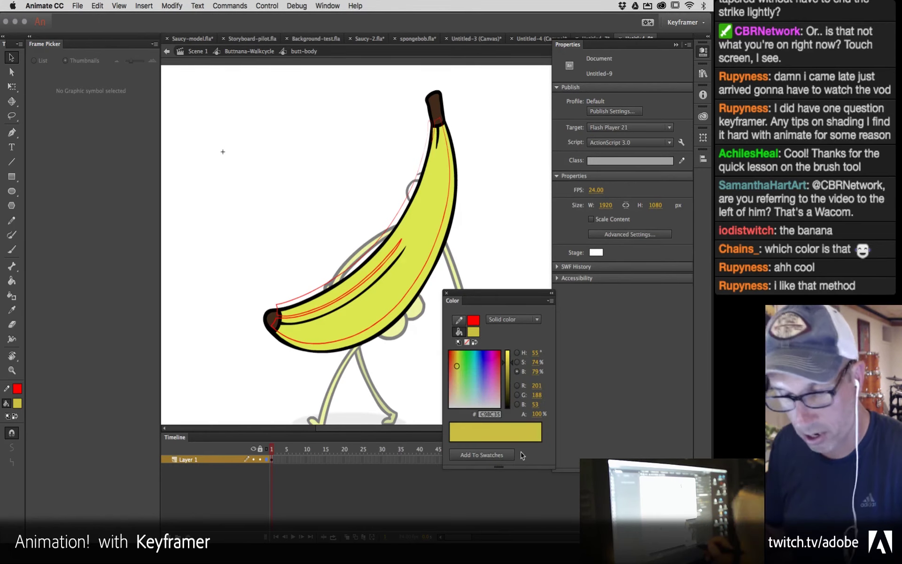
key(k)
click(430, 269)
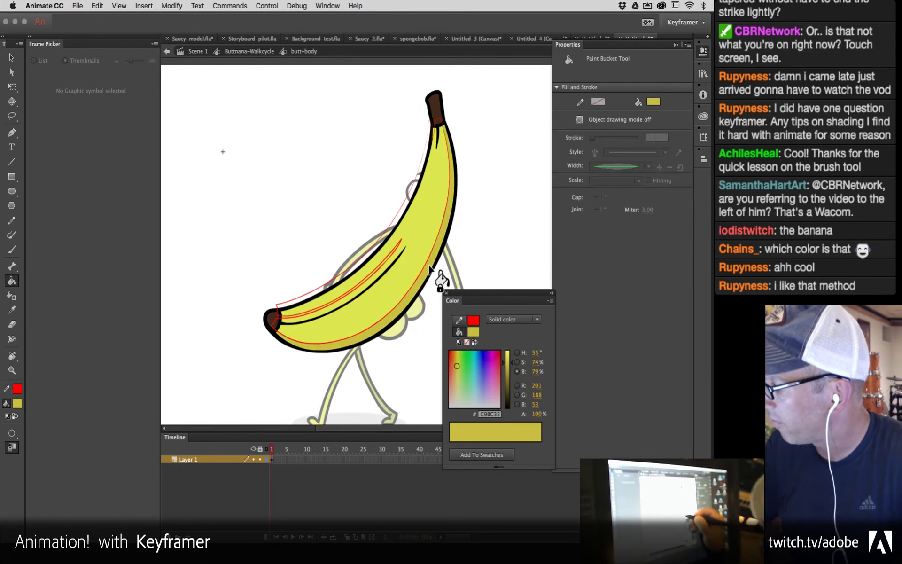
Step: Select the red contour lines on the banana and delete them
key(v)
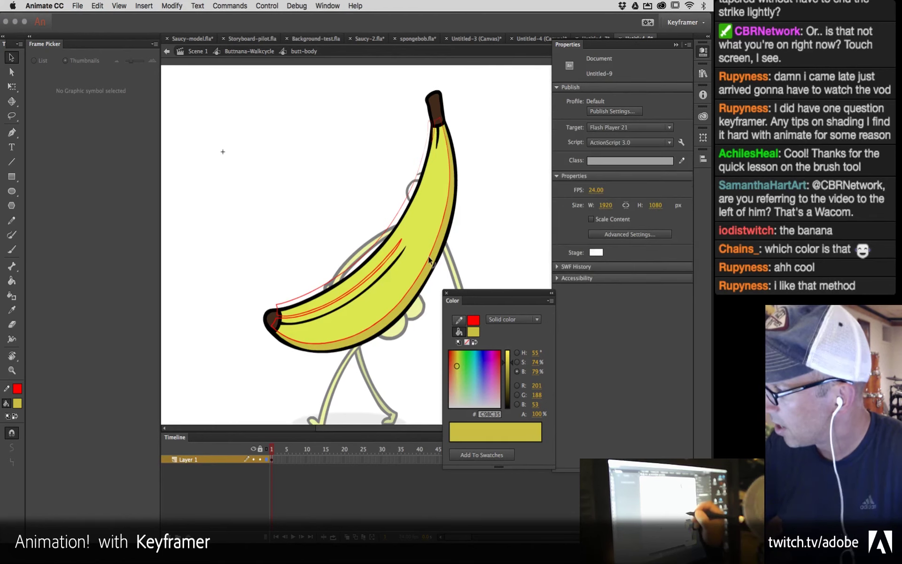
double_click(428, 259)
key(Delete)
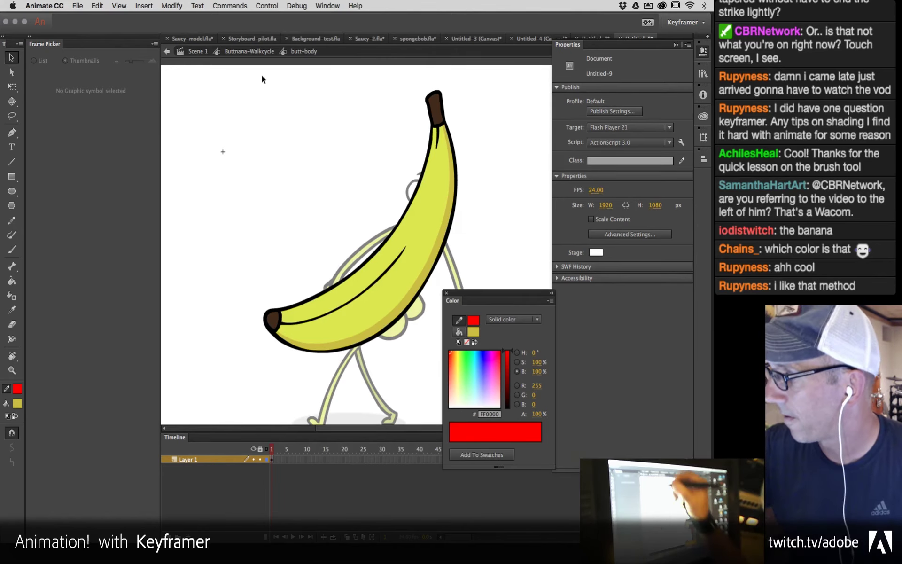
Step: Collapse the Properties panel and switch to the Saucy-2.fla document
key(super+F3)
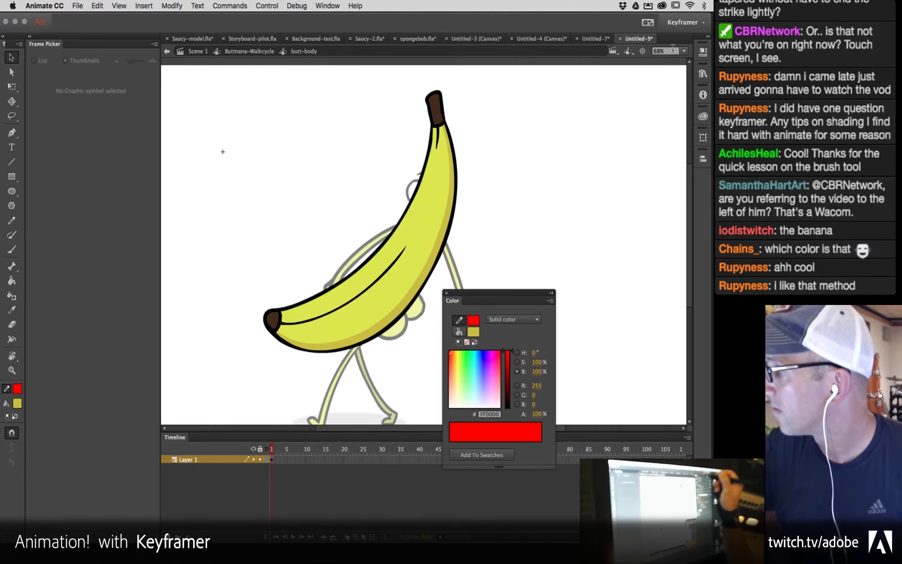
click(540, 38)
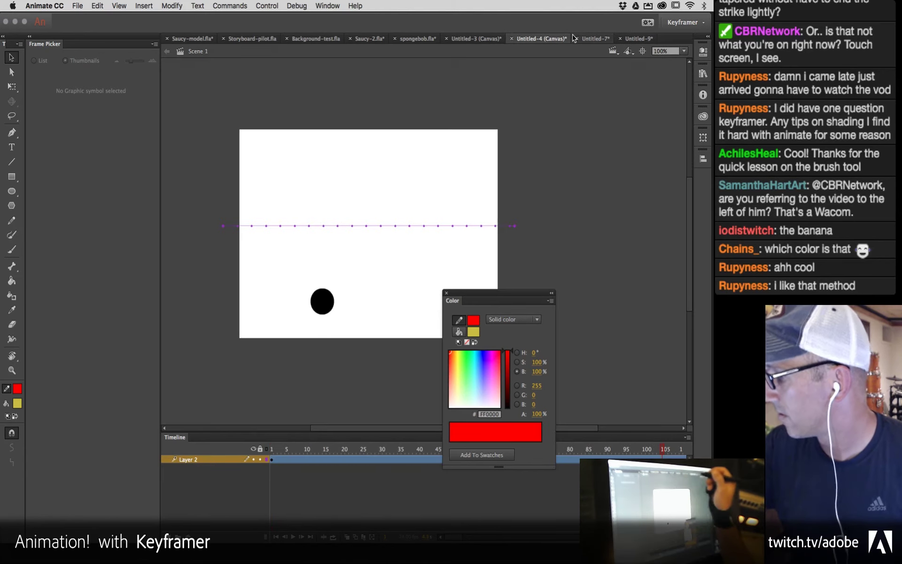
click(418, 39)
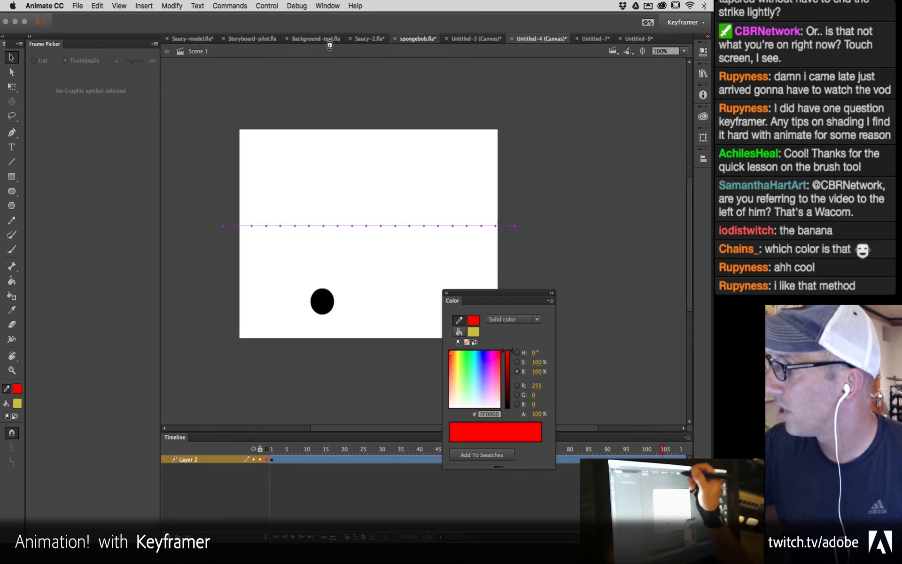
click(370, 38)
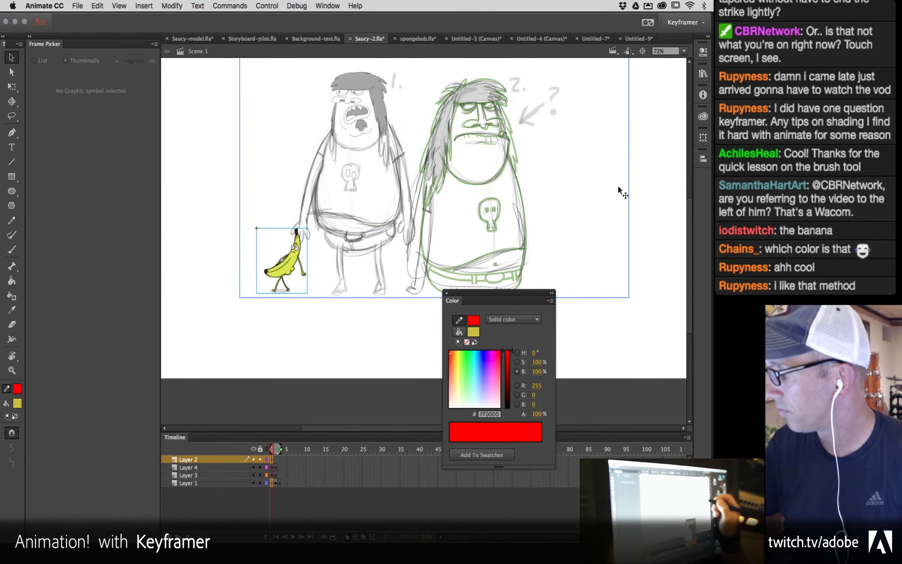
Step: Dock the Color panel above the Frame Picker and the Tools panel as a short strip above the documents
drag(509, 301, 360, 112)
drag(339, 66, 332, 39)
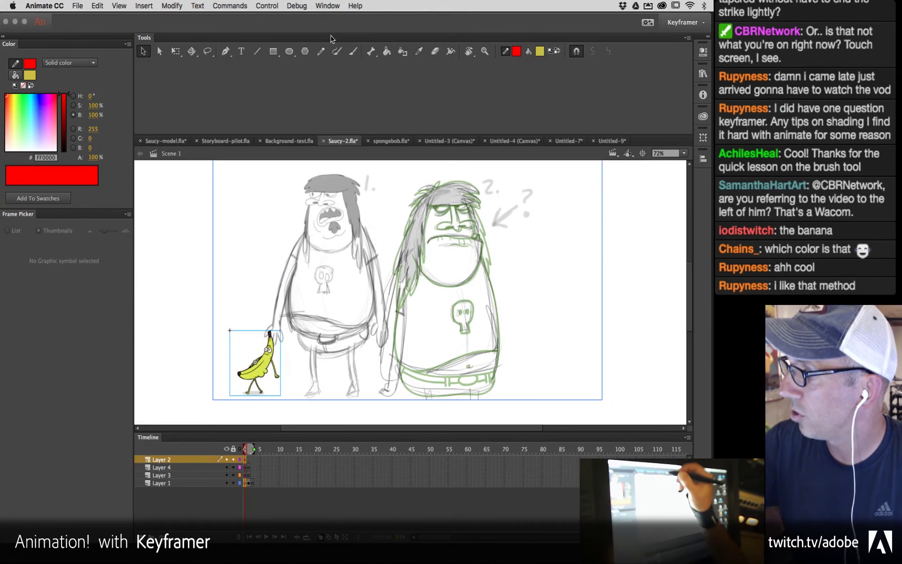
drag(332, 137, 334, 63)
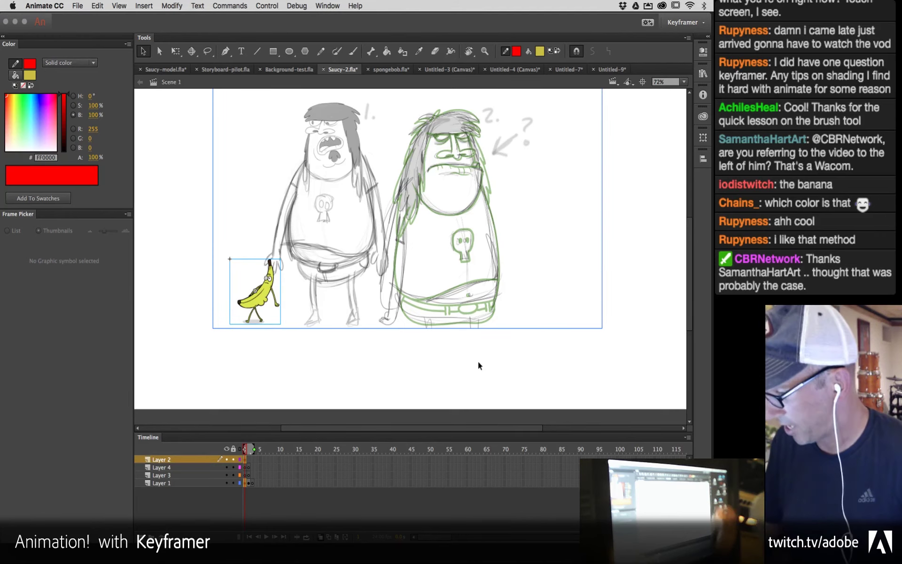
Step: Deselect the artwork and go to frame 3 of Layer 1, zooming in on the torso of the skull-shirt character
click(479, 374)
click(252, 483)
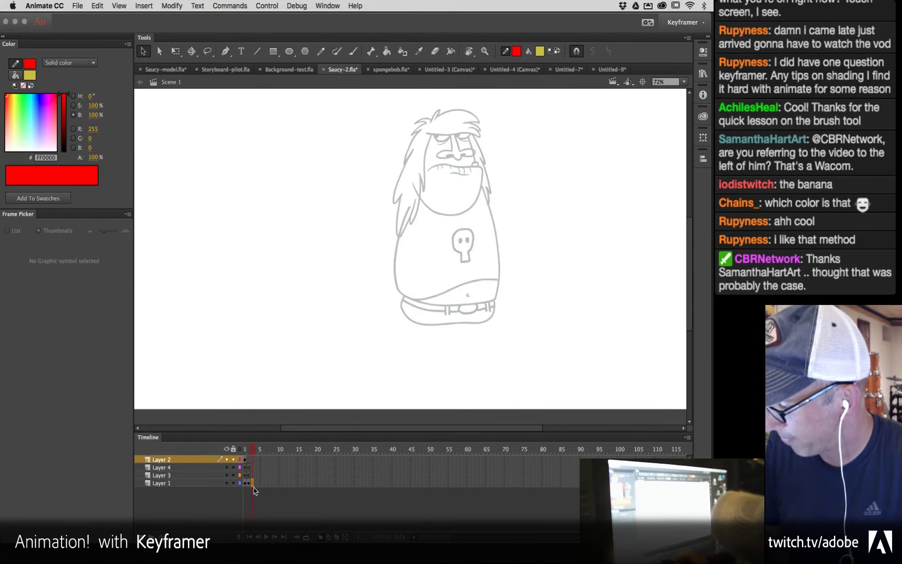
key(z)
click(473, 243)
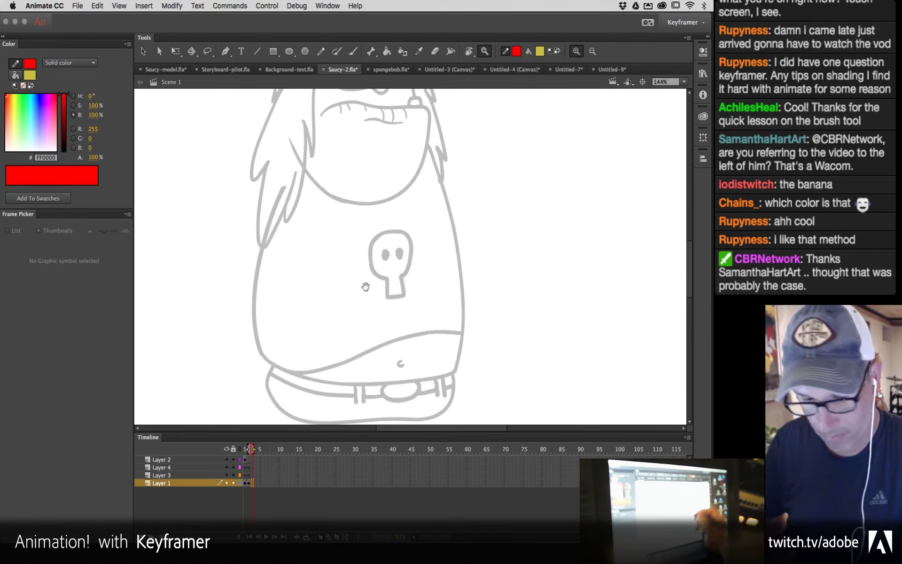
drag(365, 286, 472, 357)
Step: Set the fill color to black, then paint two test brush strokes down the character's torso and undo both
click(541, 52)
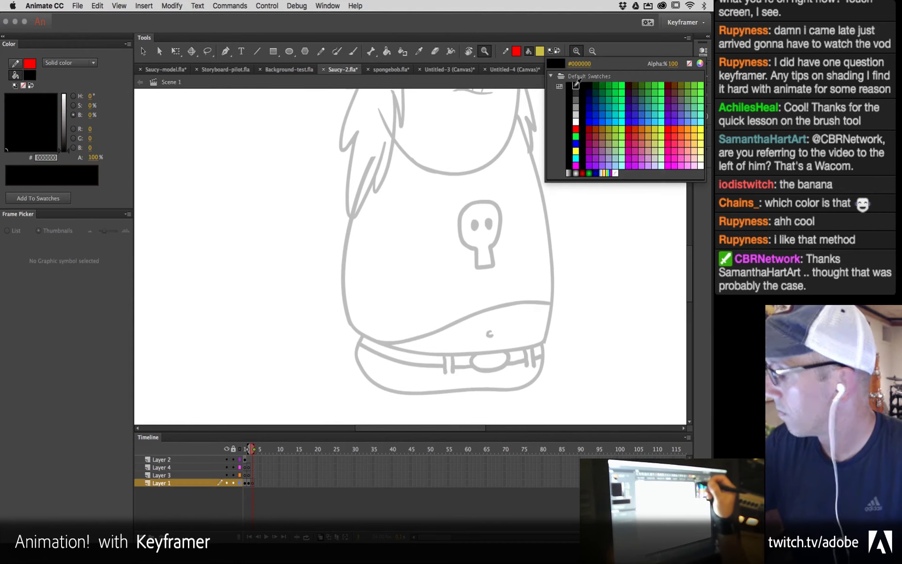
click(541, 65)
key(b)
drag(420, 196, 405, 350)
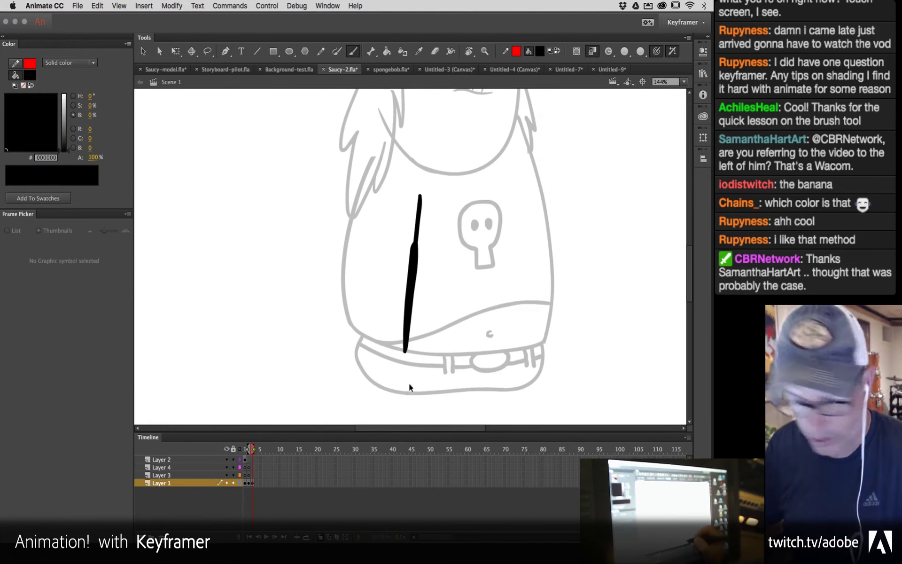
key(ctrl+z)
mouse_move(409, 184)
mouse_down()
mouse_move(408, 222)
mouse_move(376, 368)
mouse_up()
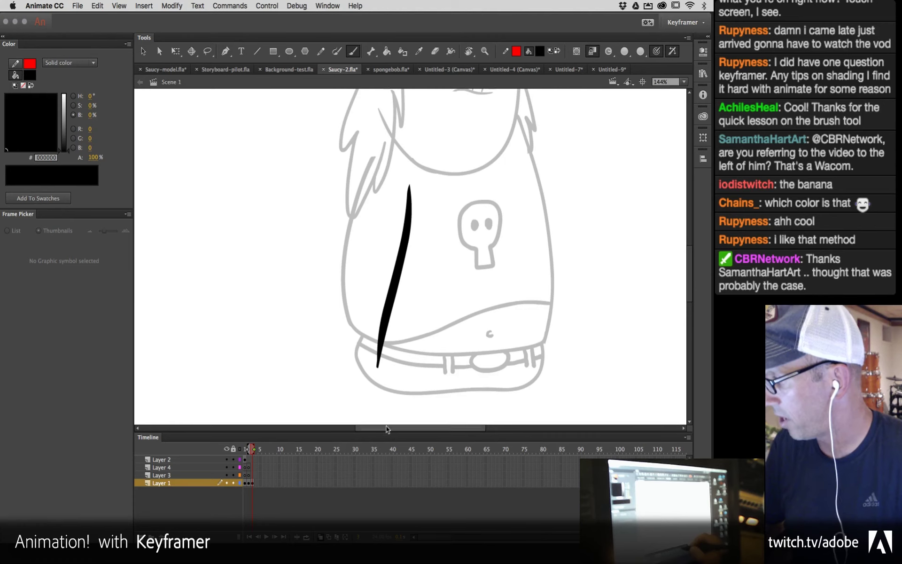
key(ctrl+z)
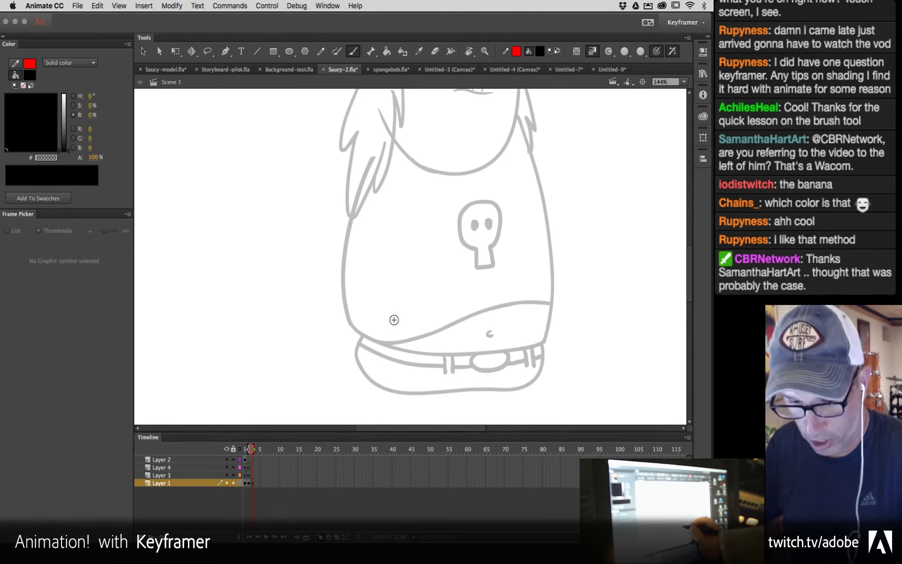
Step: Switch the brush out of Paint Inside mode, reduce its size and paint a thinner vertical stroke down the torso
click(610, 52)
click(632, 77)
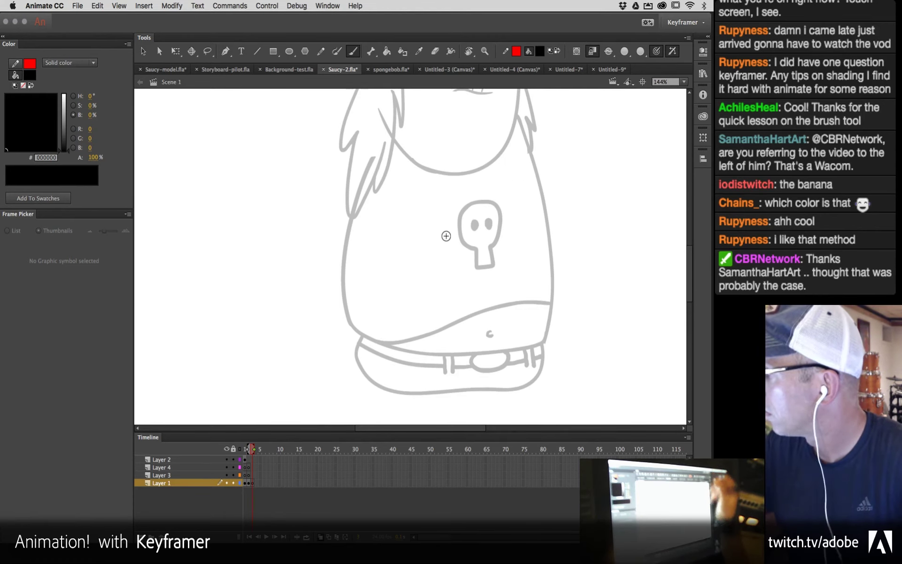
drag(407, 190, 401, 310)
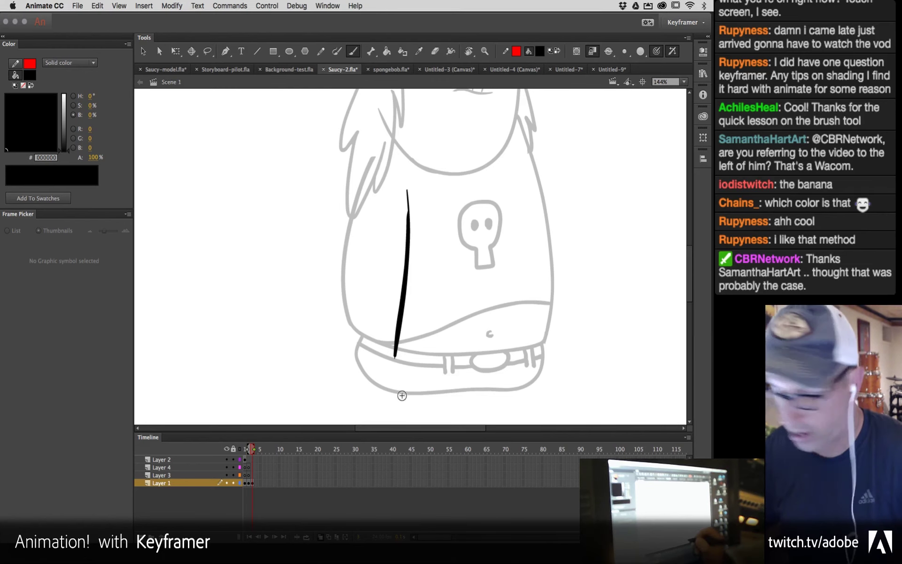
Step: Undo the vertical torso stroke and try two more long vertical strokes down the torso, undoing each
key(ctrl+z)
drag(402, 199, 391, 384)
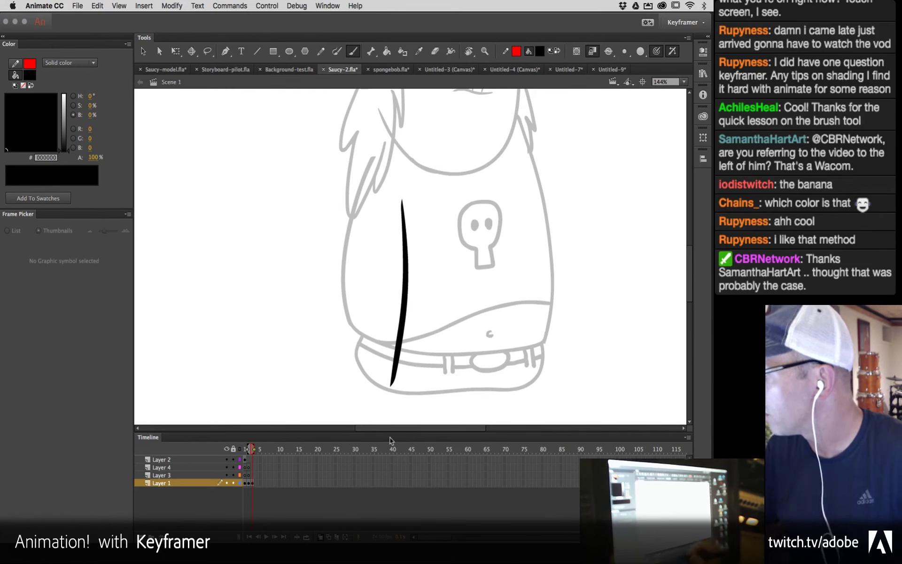
key(ctrl+z)
mouse_move(398, 172)
mouse_down()
mouse_move(397, 195)
mouse_move(376, 364)
mouse_up()
key(ctrl+z)
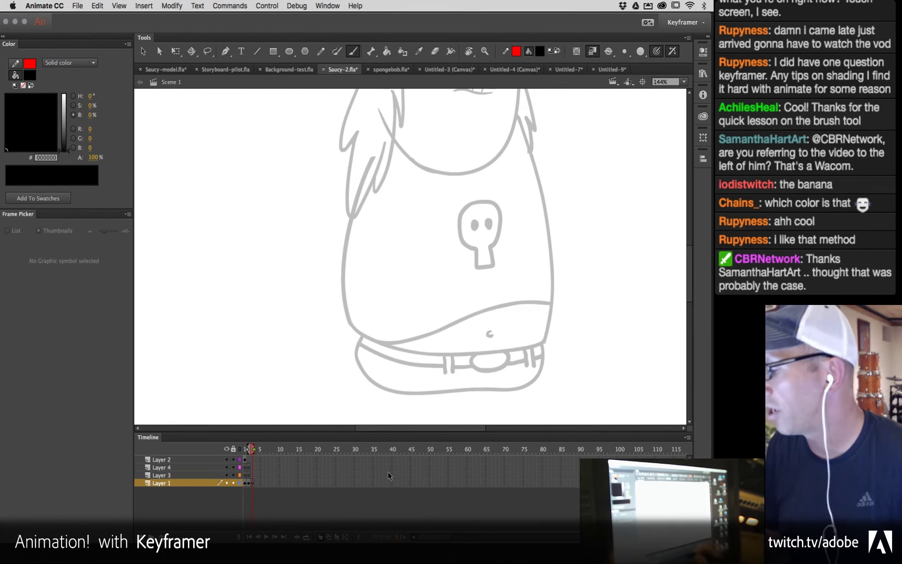
Step: Shrink the timeline to enlarge the stage, then try short diagonal brush strokes across the character's belly
drag(481, 431, 480, 452)
drag(578, 291, 525, 321)
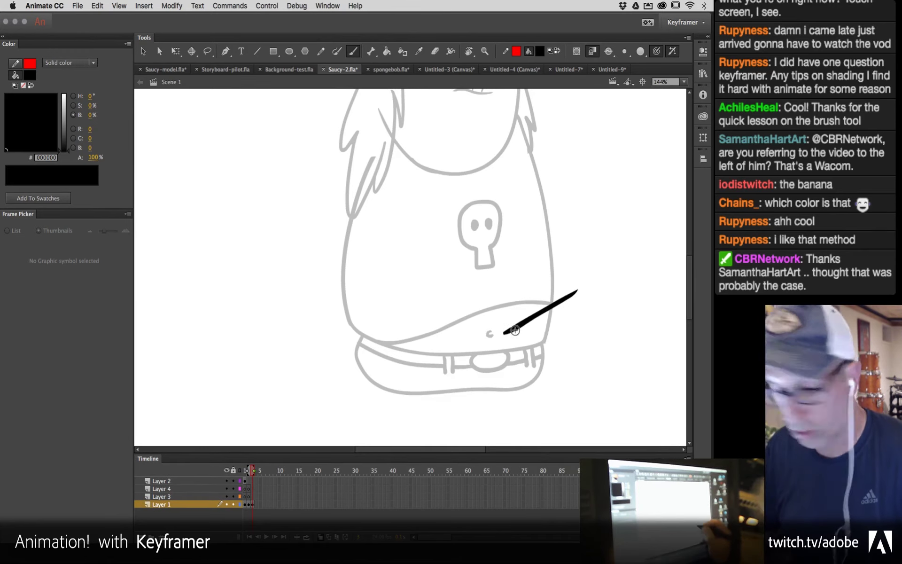
key(ctrl+z)
drag(555, 292, 498, 329)
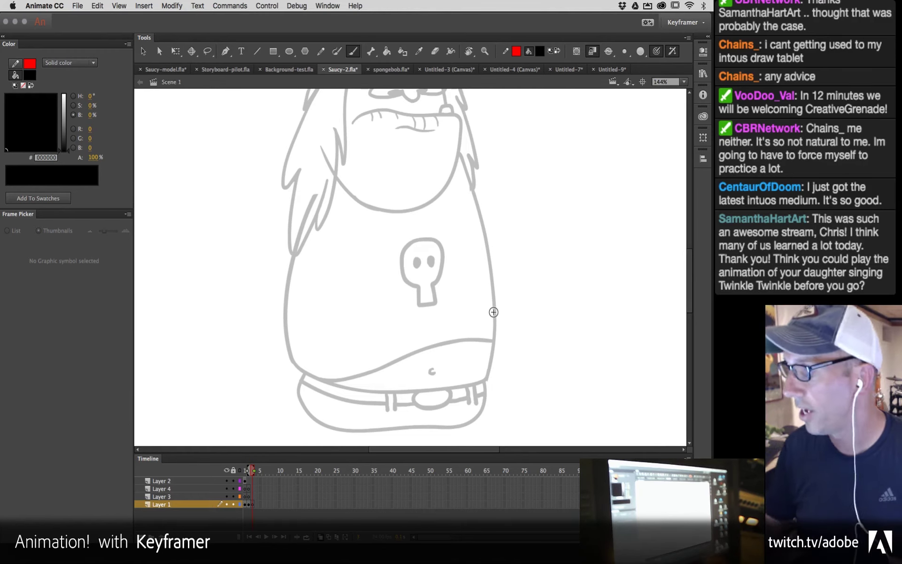
Step: Paint ten freehand practice circles over and beside the torso, the last one very large, and delete them all
mouse_move(482, 209)
mouse_down()
mouse_move(547, 250)
mouse_move(488, 201)
mouse_up()
mouse_move(529, 305)
mouse_down()
mouse_move(564, 354)
mouse_move(571, 325)
mouse_up()
mouse_move(595, 251)
mouse_down()
mouse_move(564, 289)
mouse_move(595, 306)
mouse_up()
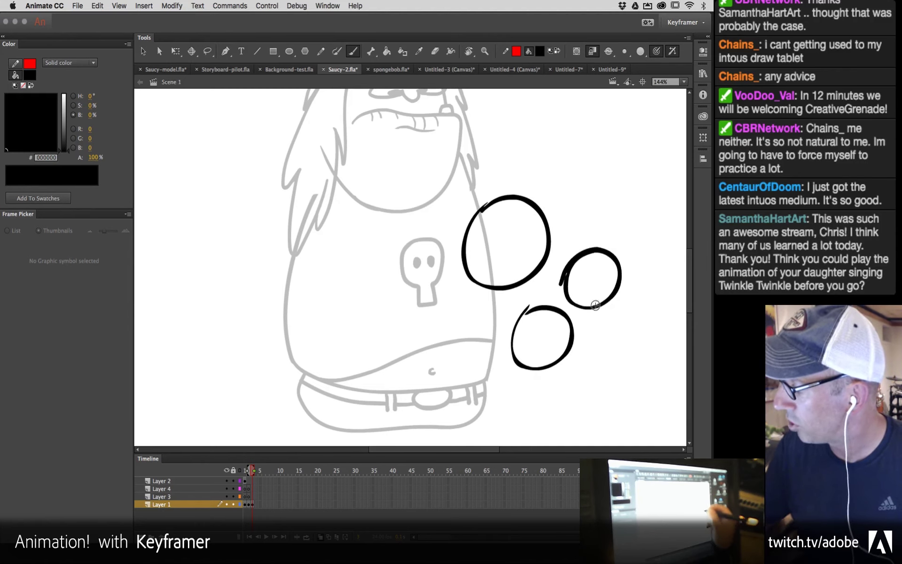
mouse_move(566, 175)
mouse_down()
mouse_move(614, 200)
mouse_move(557, 197)
mouse_move(561, 223)
mouse_up()
mouse_move(476, 141)
mouse_down()
mouse_move(417, 161)
mouse_move(479, 141)
mouse_up()
mouse_move(378, 254)
mouse_down()
mouse_move(397, 312)
mouse_move(379, 253)
mouse_up()
mouse_move(444, 308)
mouse_down()
mouse_move(482, 350)
mouse_move(435, 314)
mouse_up()
mouse_move(486, 371)
mouse_down()
mouse_move(489, 429)
mouse_move(495, 371)
mouse_up()
drag(576, 369, 578, 371)
mouse_move(237, 188)
mouse_down()
mouse_move(383, 359)
mouse_move(238, 188)
mouse_up()
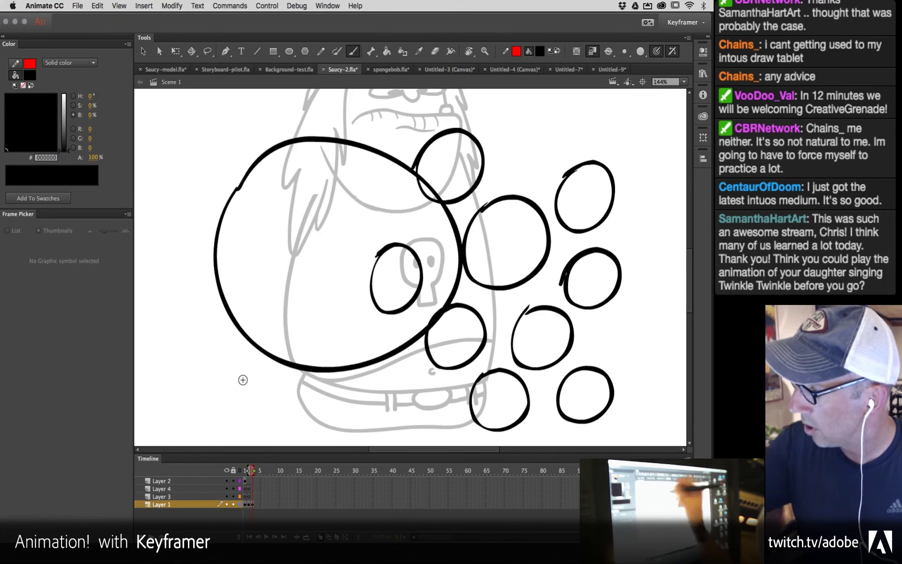
key(super+a)
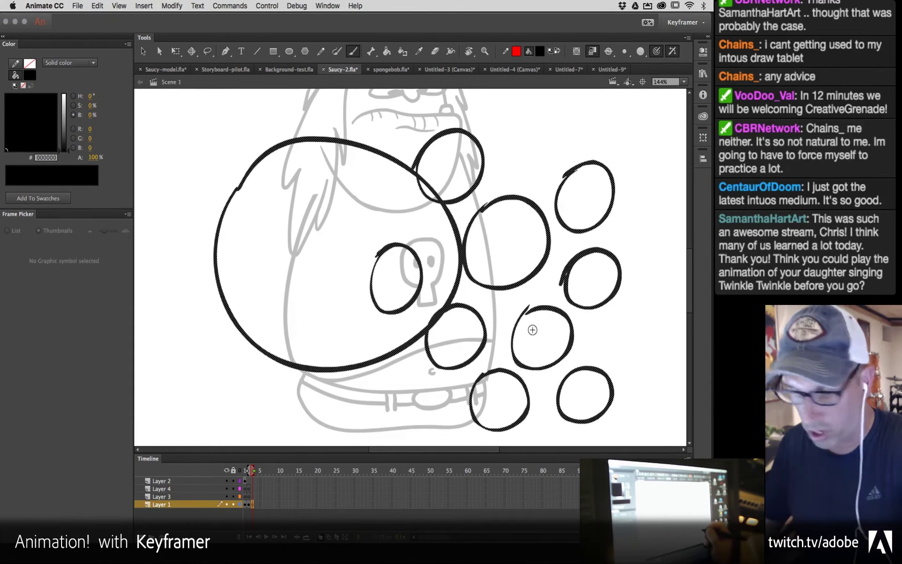
key(Delete)
Step: Paint two small circles at the torso's right edge and a large circle around them, repainting the large one once
mouse_move(488, 220)
mouse_down()
mouse_move(484, 237)
mouse_move(517, 267)
mouse_move(514, 243)
mouse_up()
mouse_move(413, 195)
mouse_down()
mouse_move(397, 216)
mouse_move(539, 167)
mouse_move(382, 219)
mouse_up()
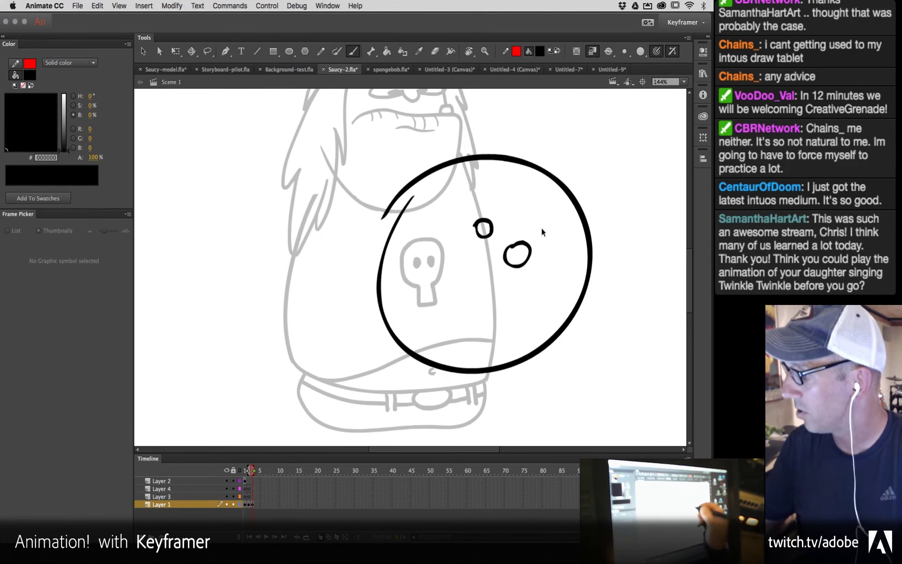
key(ctrl+z)
key(ctrl+z)
mouse_move(547, 155)
mouse_down()
mouse_move(389, 296)
mouse_move(540, 141)
mouse_move(517, 136)
mouse_up()
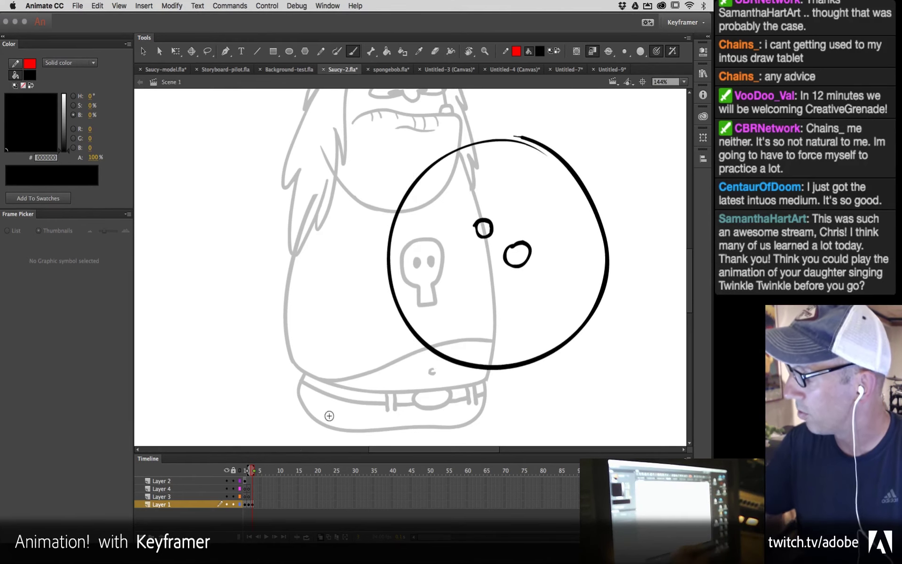
Step: Paint a large circle over the left side of the torso with two smaller circles inside it
mouse_move(215, 186)
mouse_down()
mouse_move(285, 338)
mouse_move(216, 184)
mouse_up()
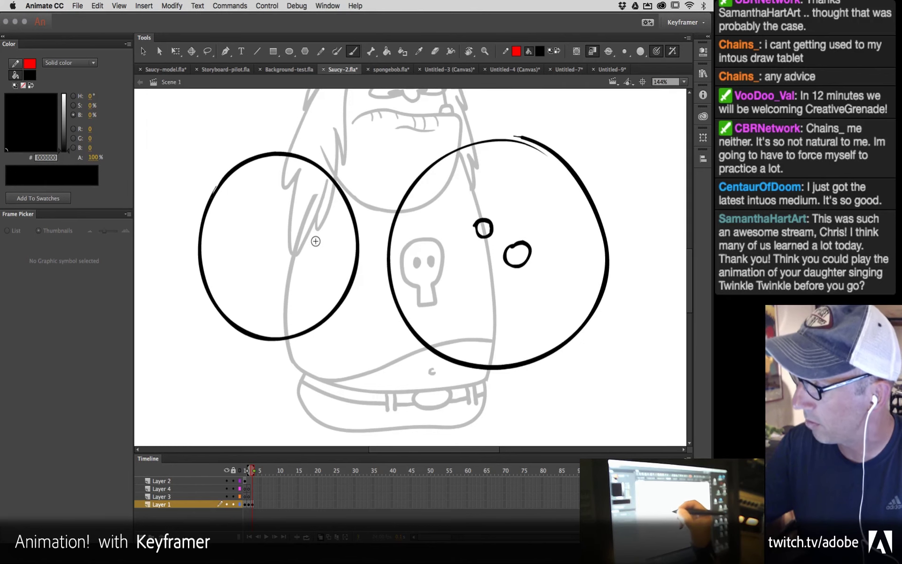
drag(329, 238, 333, 242)
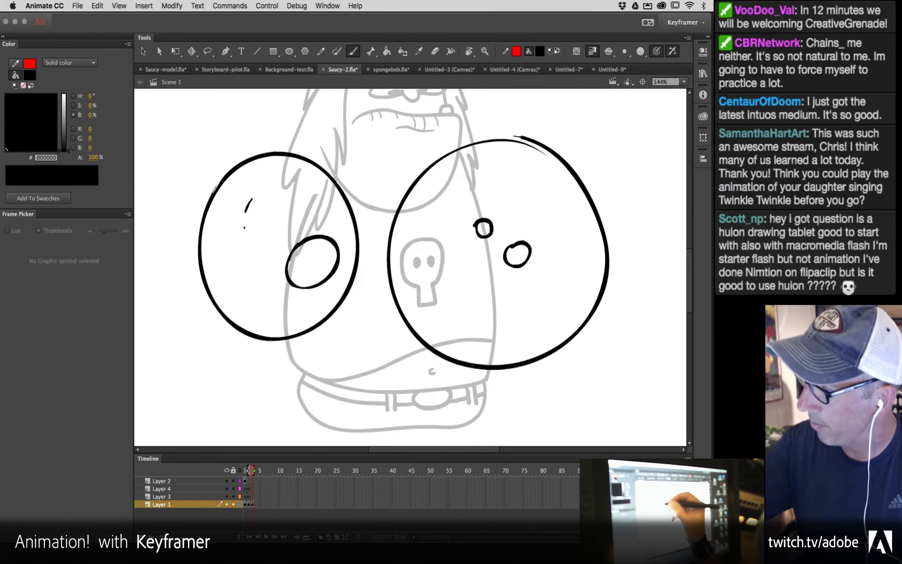
drag(246, 203, 242, 219)
Step: Paint eight more small circles around the two large ones, then delete all the practice circles
drag(329, 339, 321, 350)
mouse_move(401, 368)
mouse_down()
mouse_move(387, 404)
mouse_move(425, 376)
mouse_up()
mouse_move(560, 364)
mouse_down()
mouse_move(554, 390)
mouse_move(574, 422)
mouse_up()
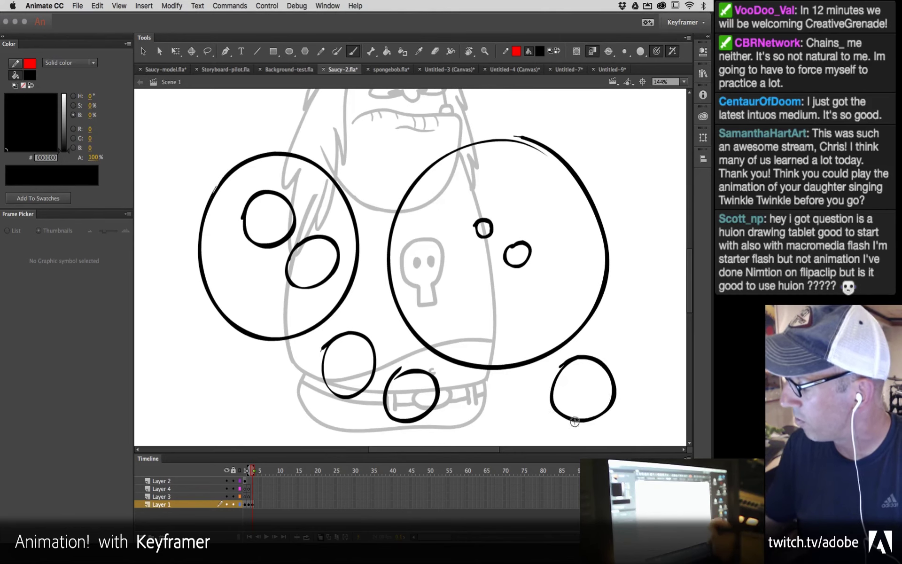
mouse_move(614, 130)
mouse_down()
mouse_move(650, 150)
mouse_move(620, 128)
mouse_up()
mouse_move(372, 128)
mouse_down()
mouse_move(397, 165)
mouse_move(374, 124)
mouse_up()
drag(181, 118, 227, 137)
drag(228, 136, 180, 124)
mouse_move(189, 322)
mouse_down()
mouse_move(202, 387)
mouse_move(159, 336)
mouse_up()
mouse_move(235, 374)
mouse_down()
mouse_move(264, 430)
mouse_move(233, 376)
mouse_up()
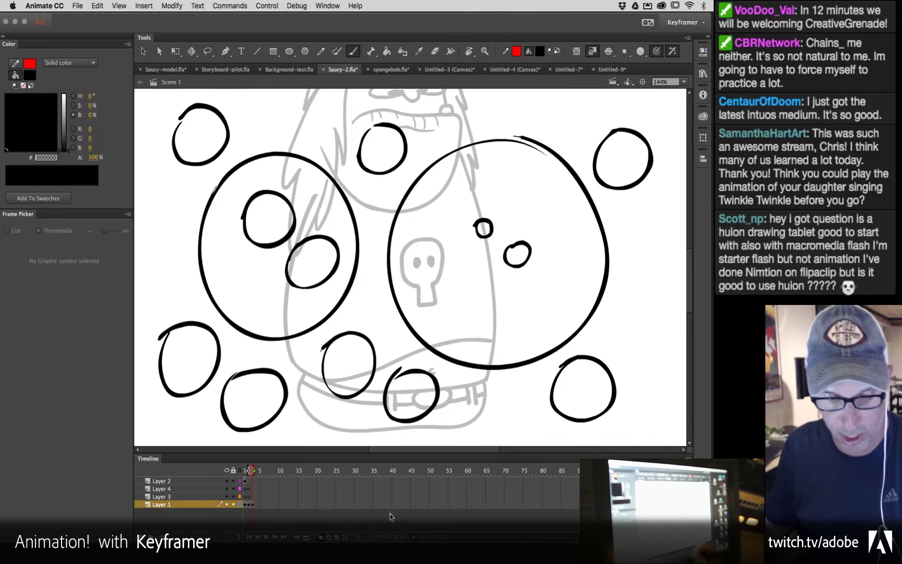
key(ctrl+a)
key(Delete)
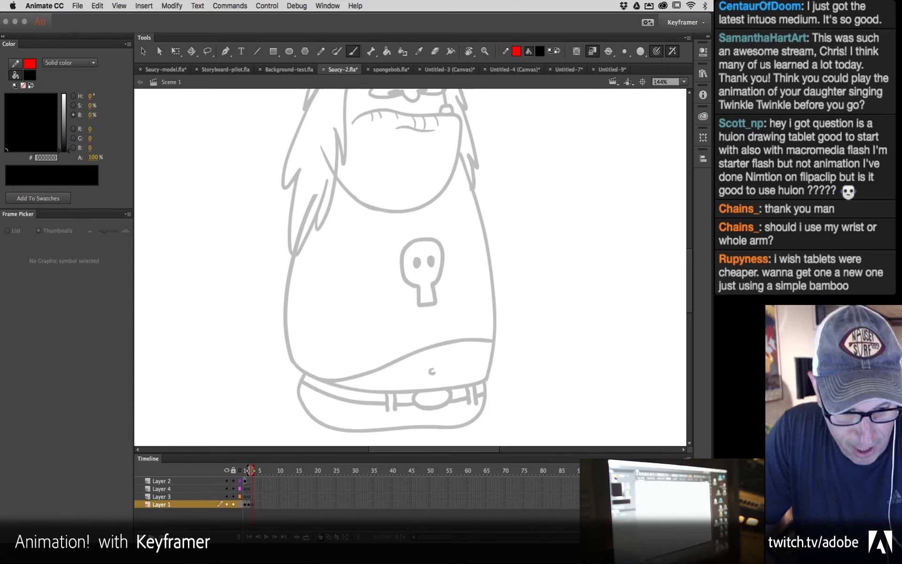
Step: Return to Animate and paint four small practice circles in two rows across the right edge of the torso
key(super+Tab)
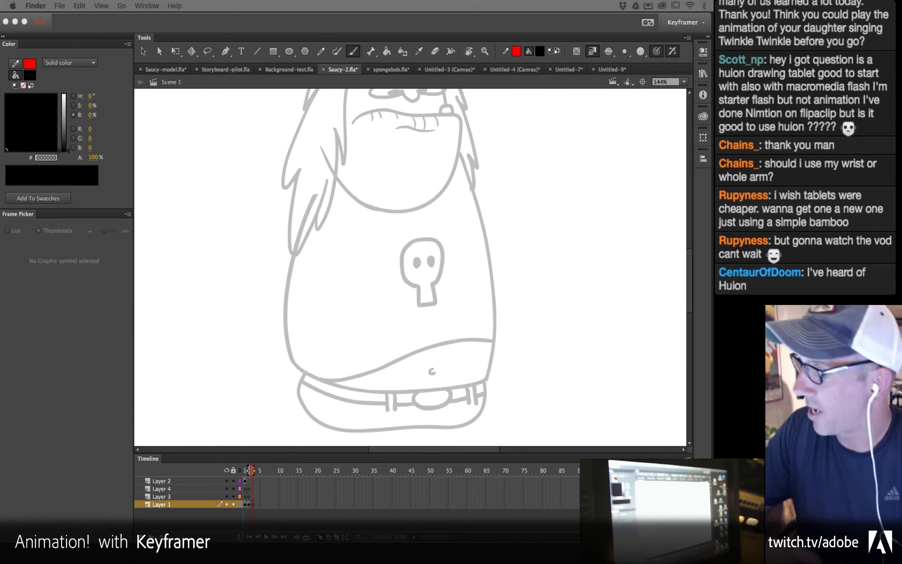
click(527, 192)
mouse_move(520, 187)
mouse_down()
mouse_move(527, 225)
mouse_move(517, 188)
mouse_up()
mouse_move(534, 246)
mouse_down()
mouse_move(558, 266)
mouse_move(540, 245)
mouse_up()
mouse_move(454, 256)
mouse_down()
mouse_move(438, 270)
mouse_move(475, 296)
mouse_move(465, 257)
mouse_up()
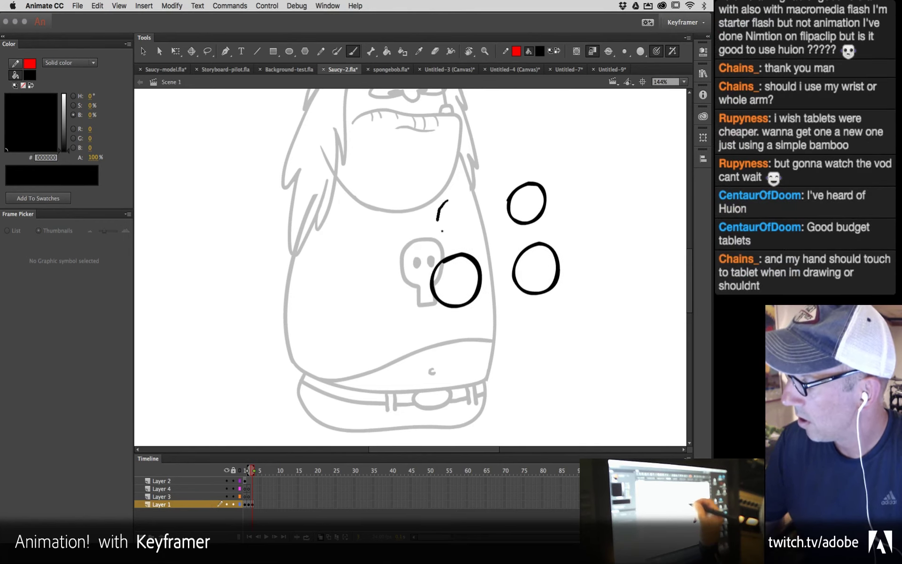
drag(445, 202, 443, 202)
Step: Paint three larger circles around the group of small ones, undoing the two attempts at circles that miss
mouse_move(350, 366)
mouse_down()
mouse_move(590, 245)
mouse_move(330, 338)
mouse_move(349, 364)
mouse_up()
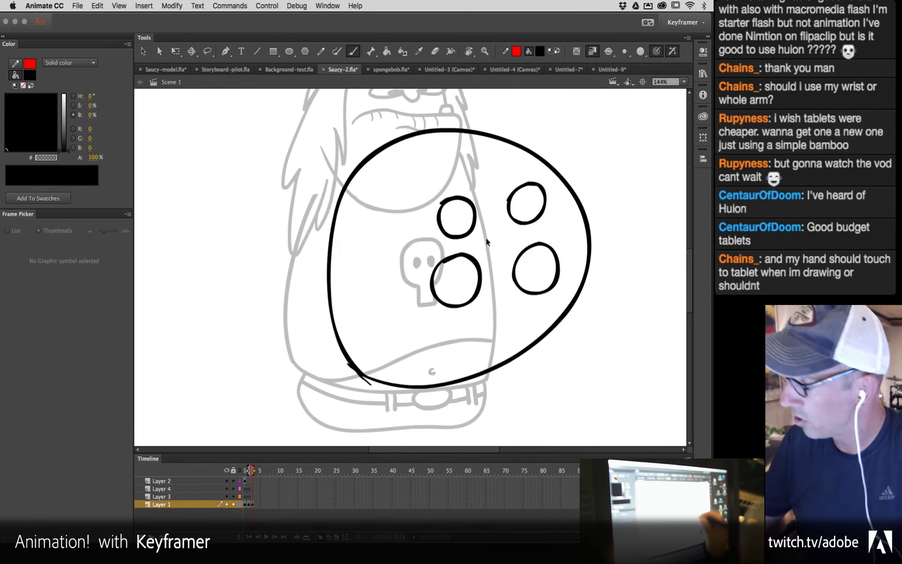
key(ctrl+z)
mouse_move(286, 125)
mouse_down()
mouse_move(227, 259)
mouse_move(274, 137)
mouse_up()
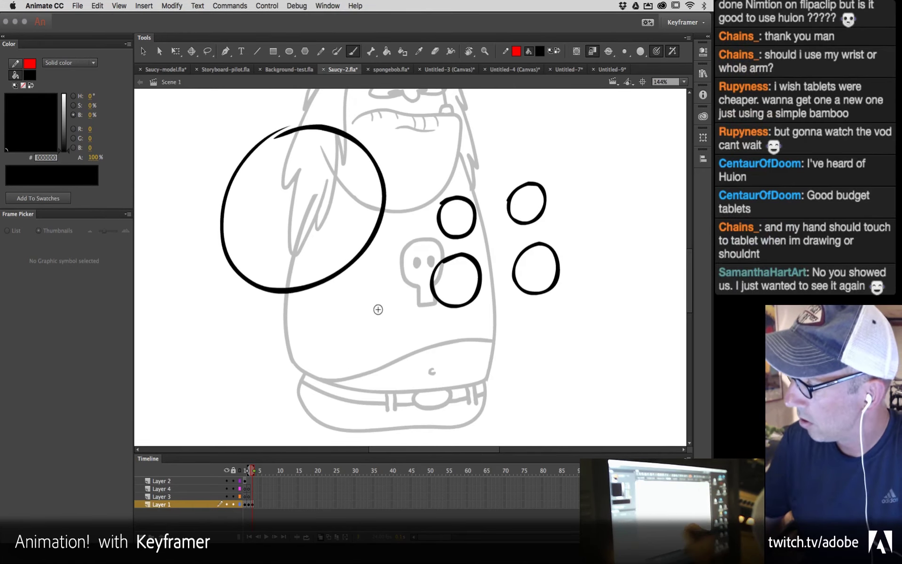
mouse_move(299, 324)
mouse_down()
mouse_move(362, 300)
mouse_move(301, 322)
mouse_up()
mouse_move(531, 306)
mouse_down()
mouse_move(459, 376)
mouse_move(583, 325)
mouse_move(528, 306)
mouse_up()
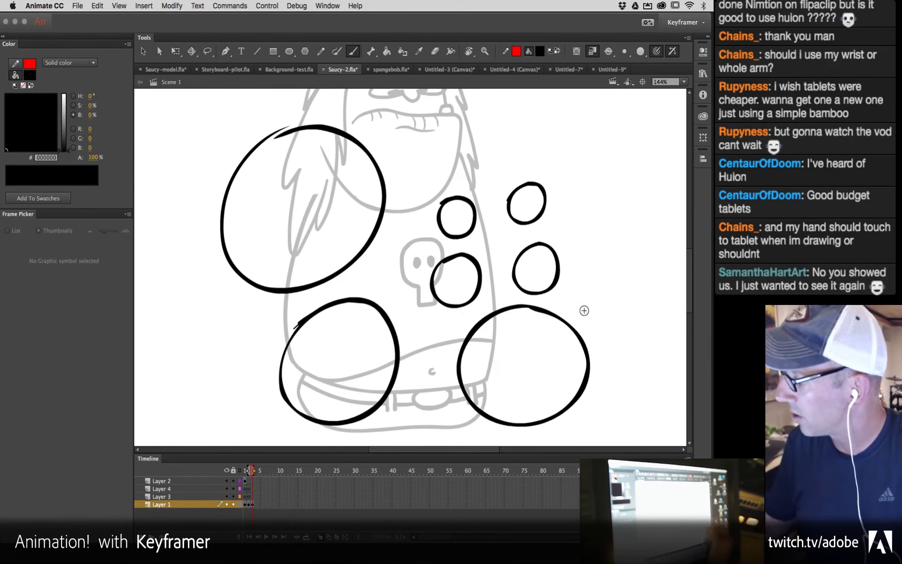
drag(609, 118, 576, 137)
key(super+z)
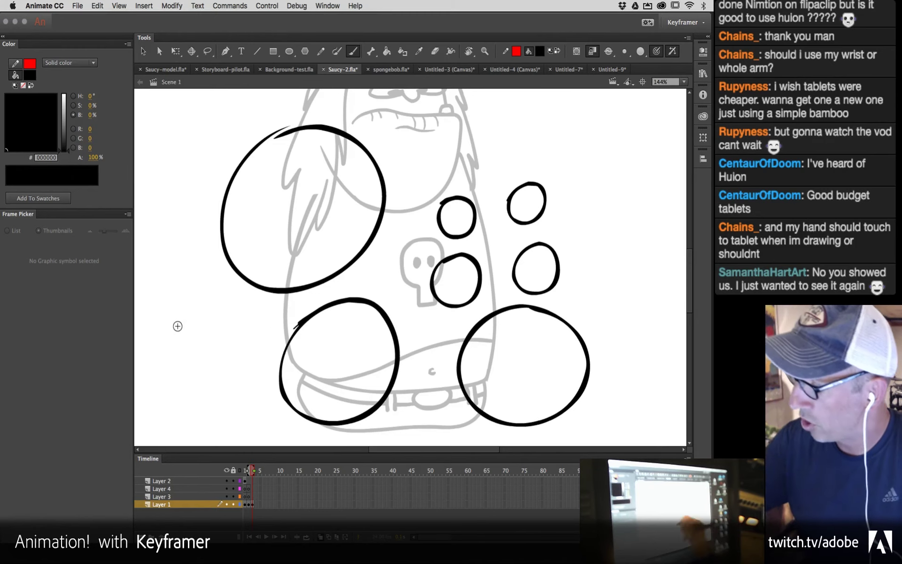
Step: Paint a tilted four-sided box from single straight brush strokes to the left of the character's waist
drag(176, 322, 193, 390)
drag(175, 321, 235, 297)
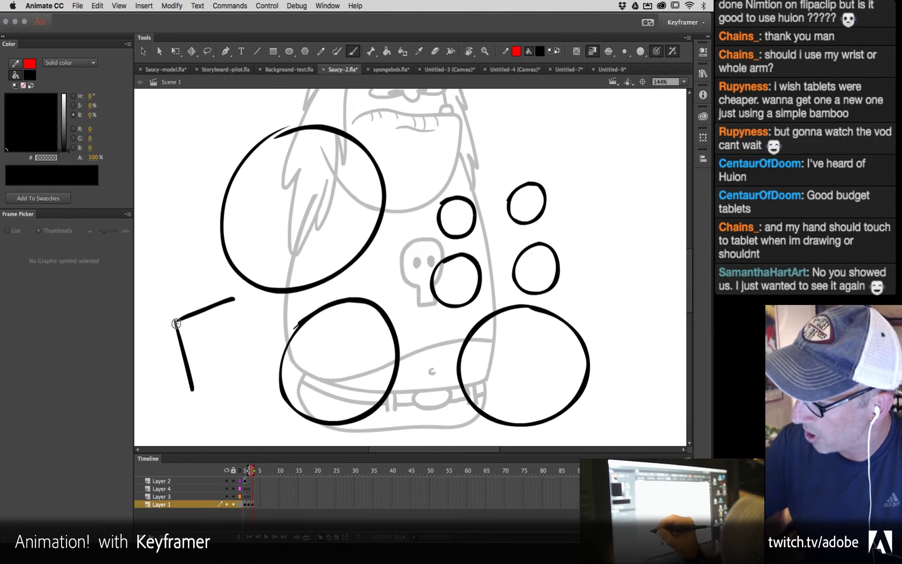
drag(234, 298, 254, 369)
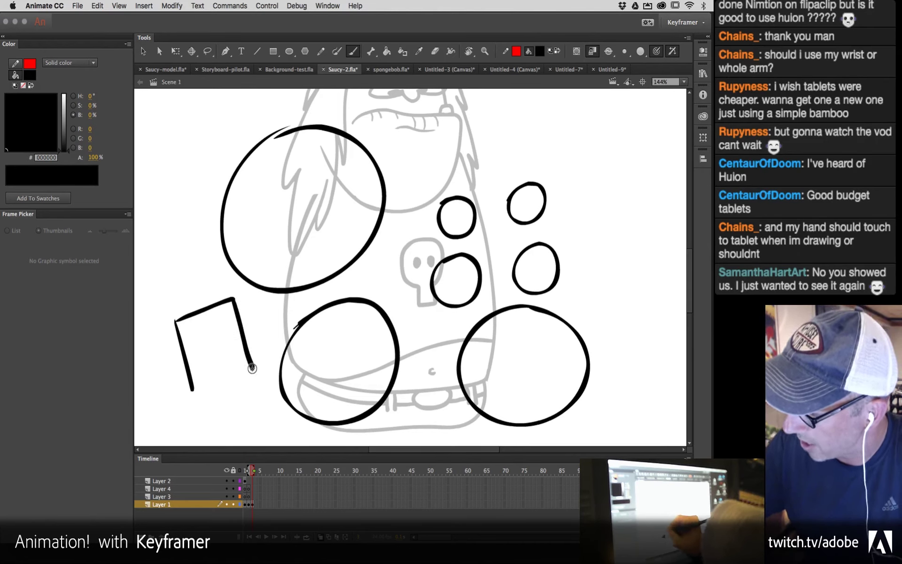
drag(194, 390, 260, 365)
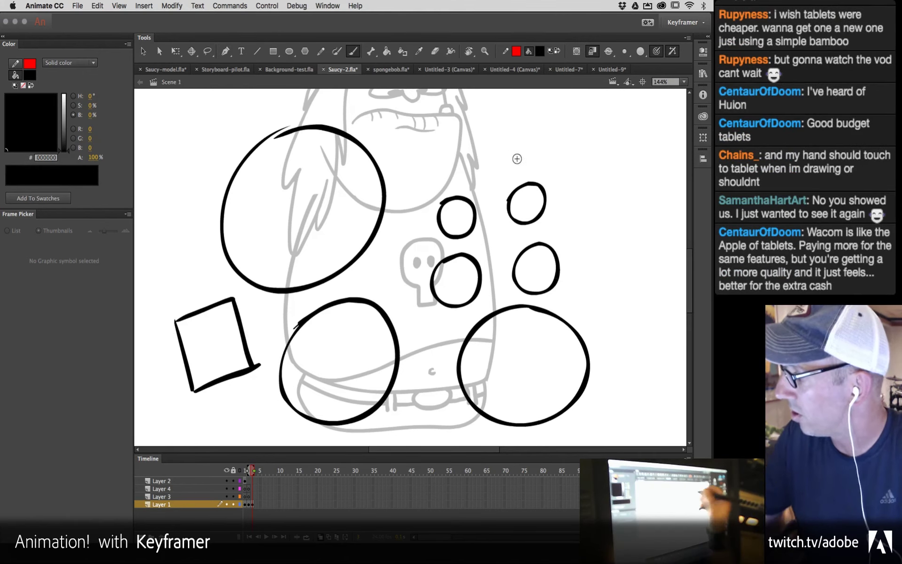
Step: Paint a large circle enclosing the four small ones, then delete all the practice shapes
mouse_move(487, 118)
mouse_down()
mouse_move(405, 319)
mouse_move(602, 267)
mouse_move(472, 126)
mouse_up()
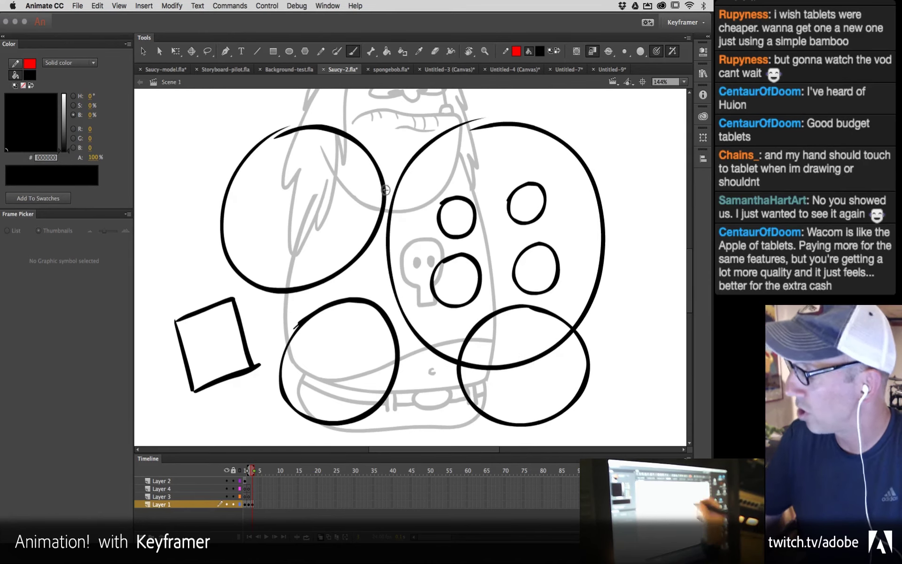
key(super+a)
key(BackSpace)
Step: Paint two large nested circles over the torso and delete the inner one
mouse_move(426, 139)
mouse_down()
mouse_move(395, 134)
mouse_move(328, 157)
mouse_move(296, 213)
mouse_move(291, 270)
mouse_move(303, 314)
mouse_move(331, 347)
mouse_move(378, 366)
mouse_move(437, 367)
mouse_move(497, 341)
mouse_move(531, 294)
mouse_move(538, 240)
mouse_move(527, 194)
mouse_move(499, 159)
mouse_move(406, 130)
mouse_move(375, 139)
mouse_up()
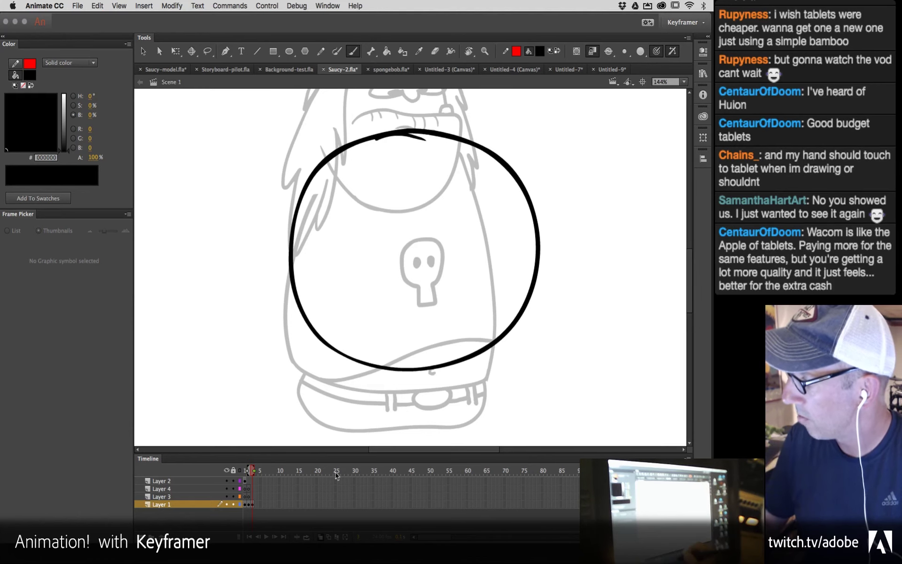
mouse_move(526, 157)
mouse_down()
mouse_move(301, 169)
mouse_move(556, 205)
mouse_move(467, 123)
mouse_up()
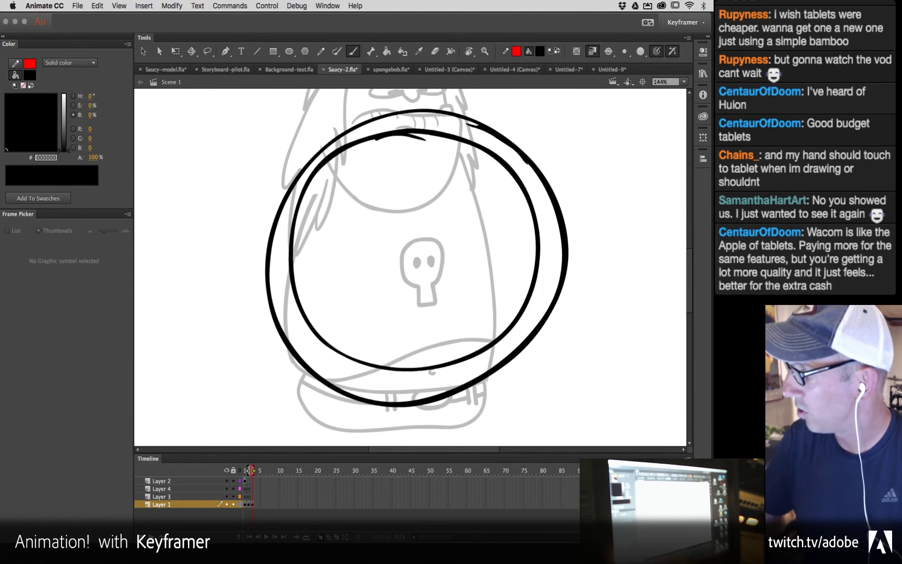
key(v)
click(507, 339)
key(Delete)
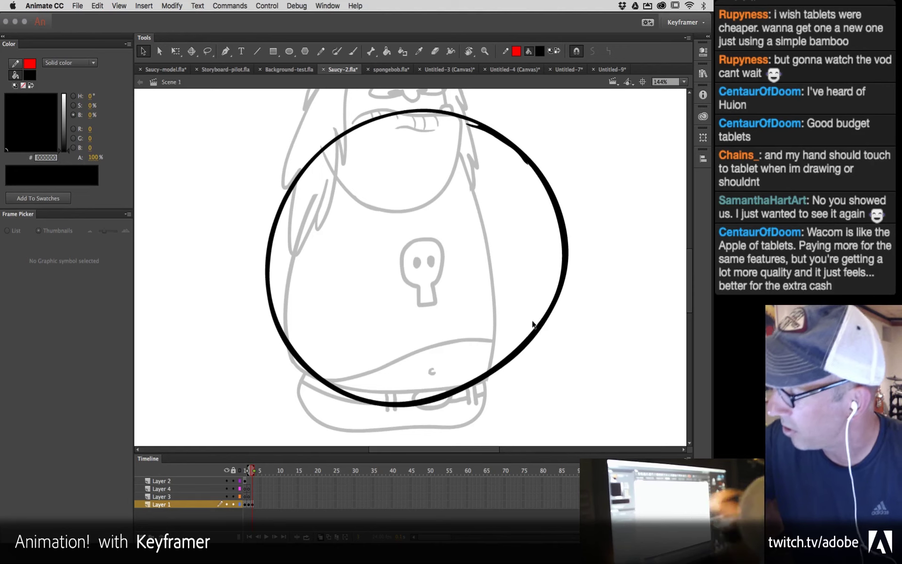
Step: Undo the recent edits until both large nested circles are removed from the torso
key(super+z)
key(super+z)
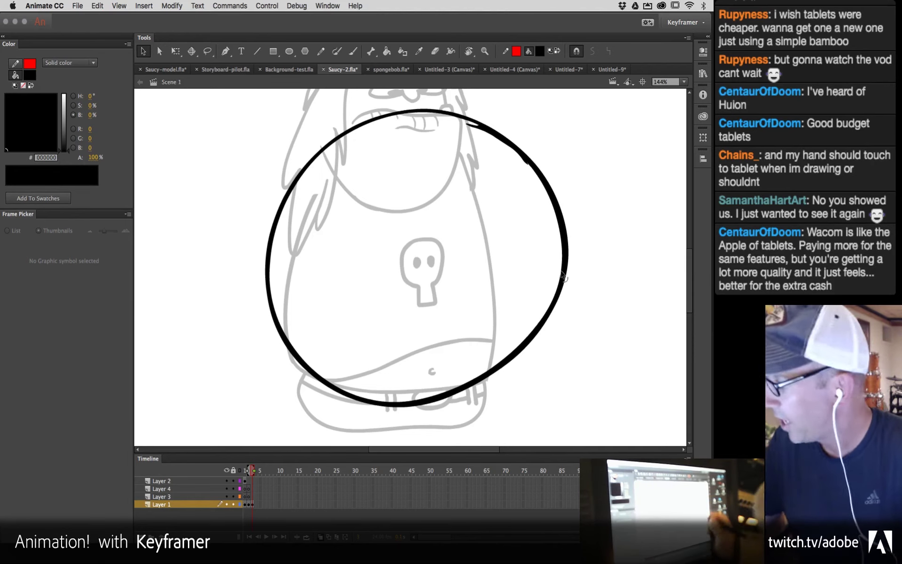
key(super+z)
key(super+z)
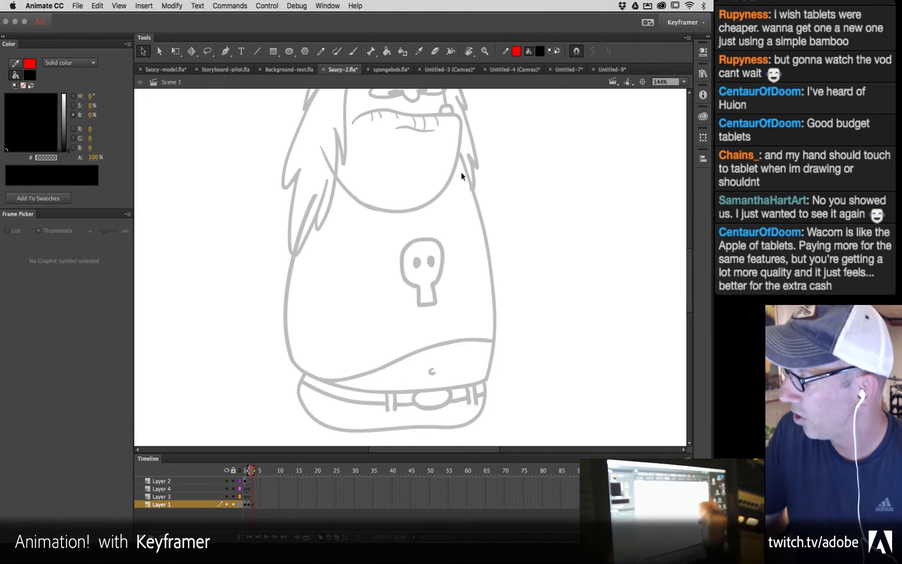
Step: Paint a large circle over the torso with the brush and cross it with three long strokes through its center
key(b)
mouse_move(314, 212)
mouse_down()
mouse_move(488, 317)
mouse_move(314, 210)
mouse_up()
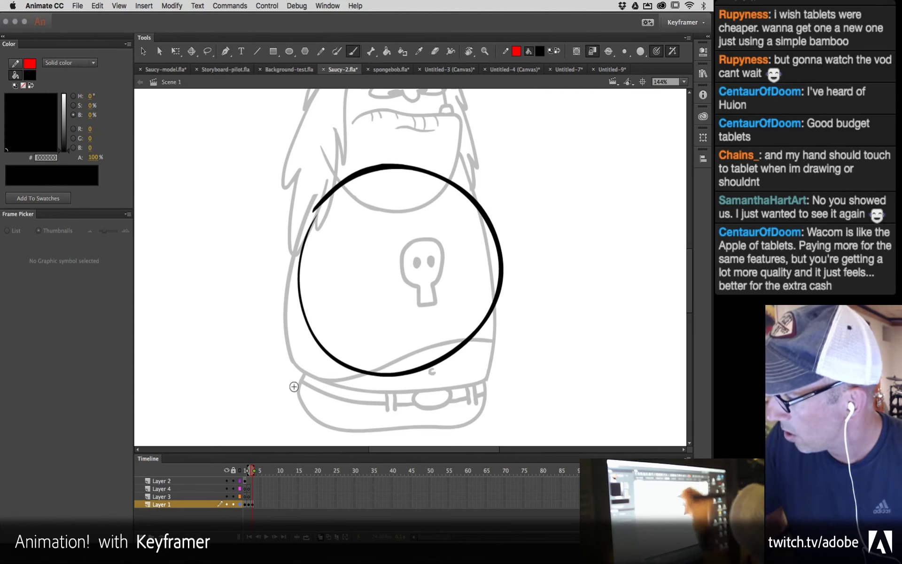
drag(305, 368, 499, 173)
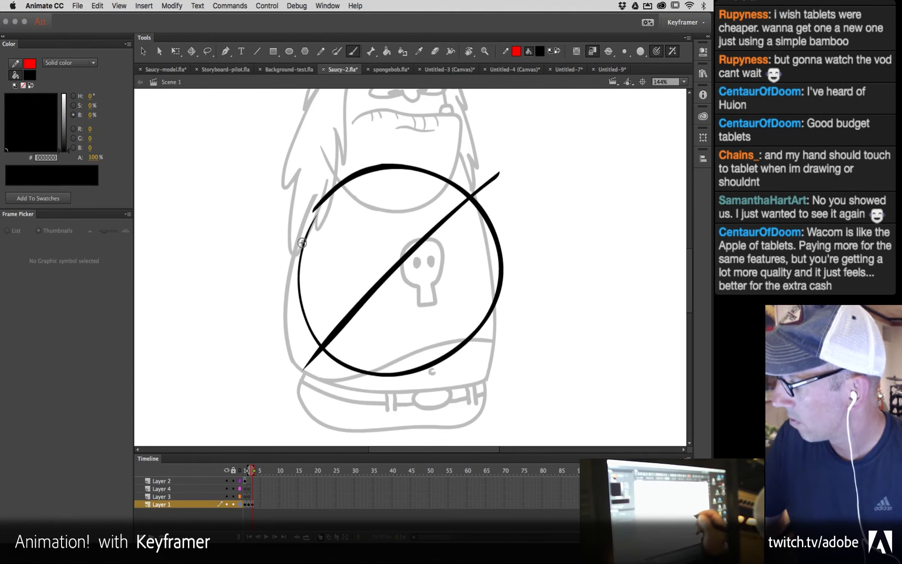
drag(246, 207, 560, 354)
drag(197, 313, 553, 260)
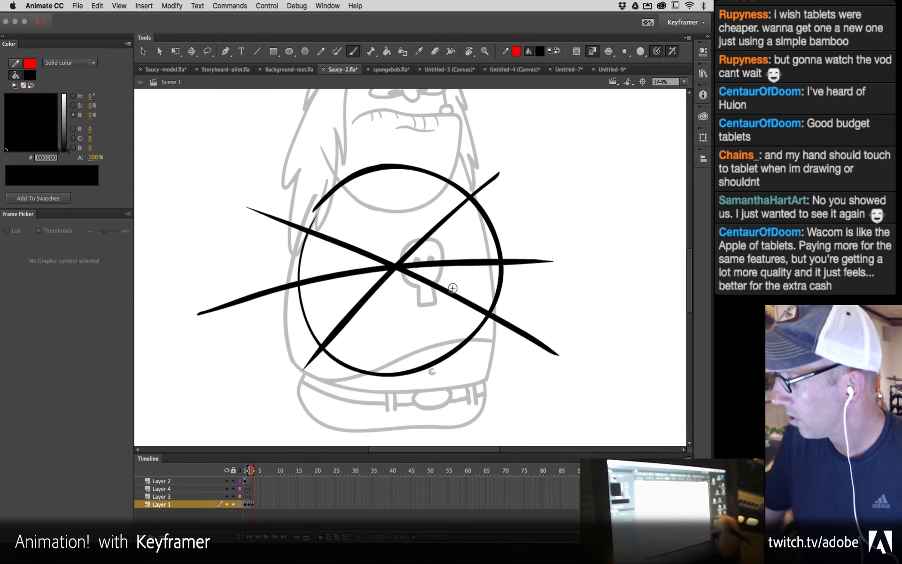
Step: Paint a vertical stroke through the circle's center, undoing and repainting it until it crosses the existing intersection
drag(380, 106, 402, 334)
key(ctrl+z)
drag(382, 124, 404, 388)
key(ctrl+z)
drag(383, 135, 396, 401)
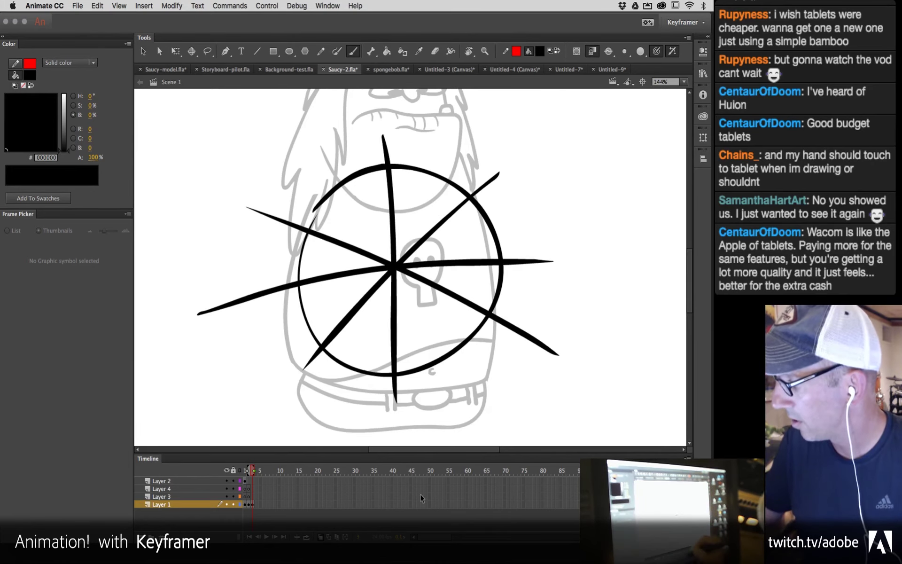
Step: Paint a steep diagonal stroke through the circle's center, undoing the first attempts and repainting it
drag(457, 125, 357, 370)
key(ctrl+z)
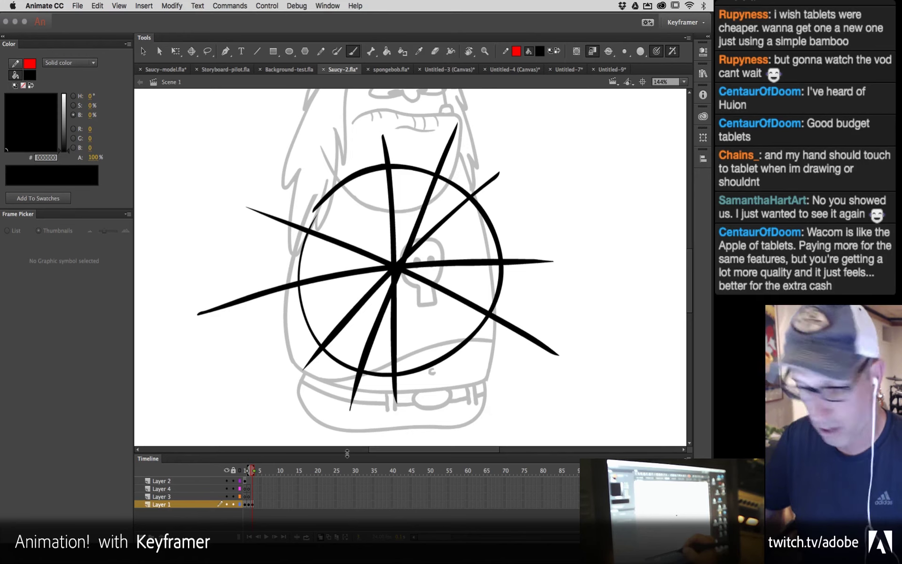
key(ctrl+z)
drag(473, 93, 343, 389)
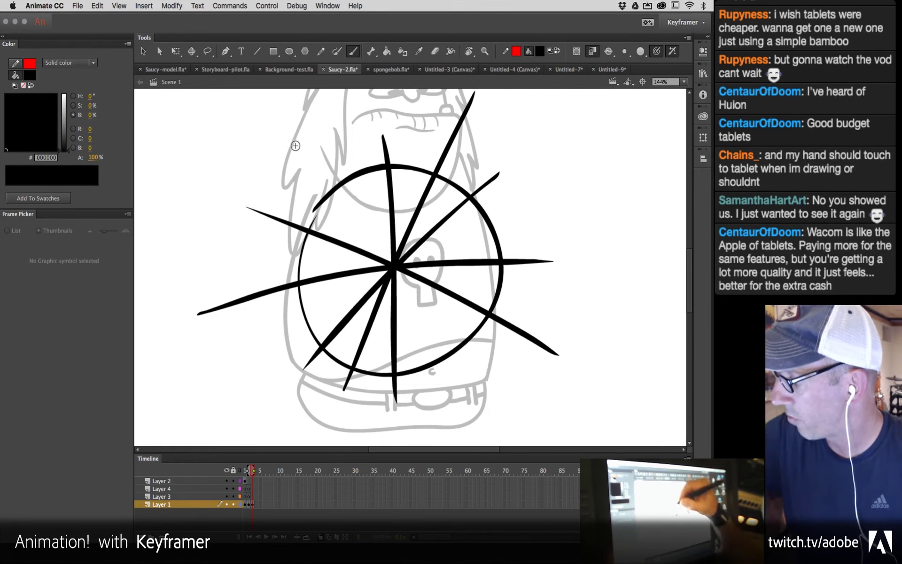
Step: Paint a steep diagonal stroke from the circle's upper left to its lower right through the common center, undoing and repainting misaligned attempts
drag(293, 142, 463, 404)
key(ctrl+z)
drag(305, 141, 452, 358)
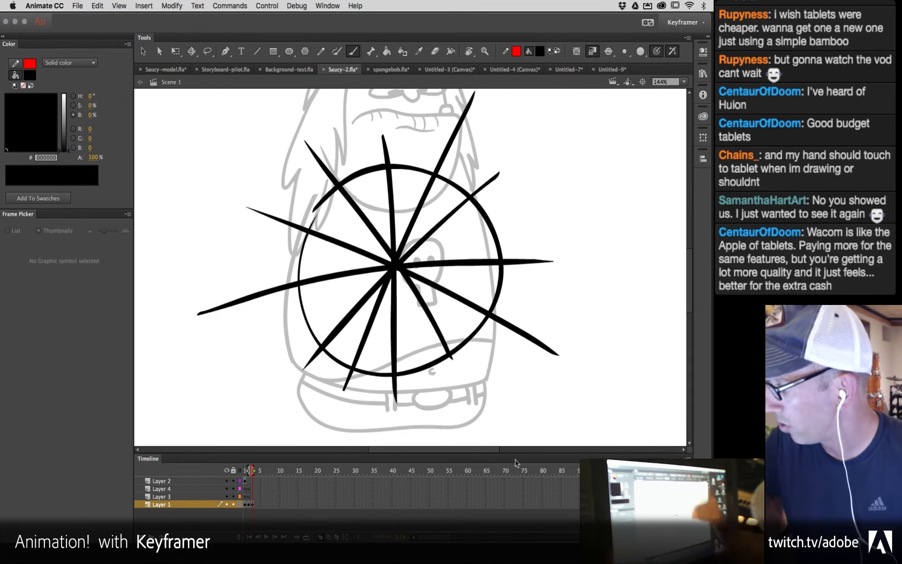
key(ctrl+z)
drag(309, 151, 460, 395)
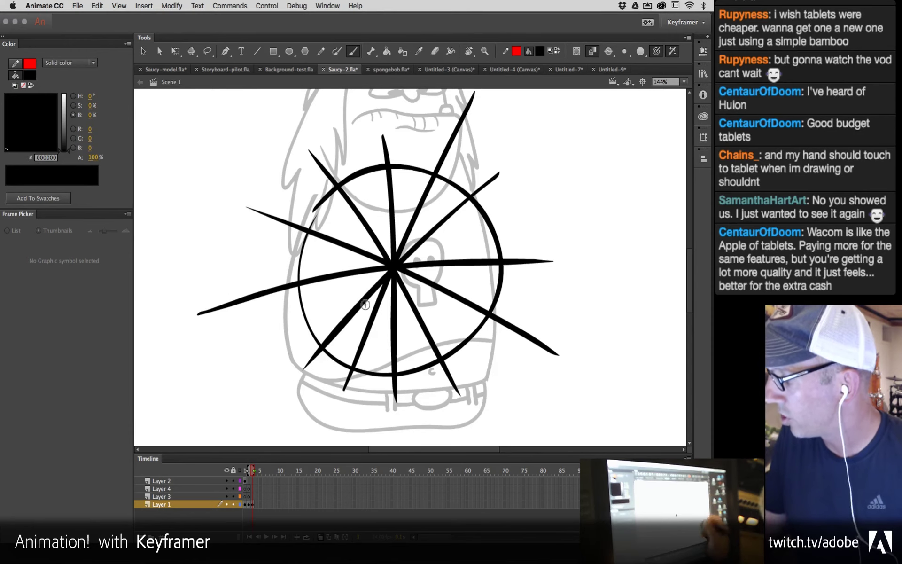
Step: Undo and repaint a shallow rising diagonal stroke through the circle's center, and paint two slanted ovals to the right of the circle
drag(254, 352, 517, 218)
key(ctrl+z)
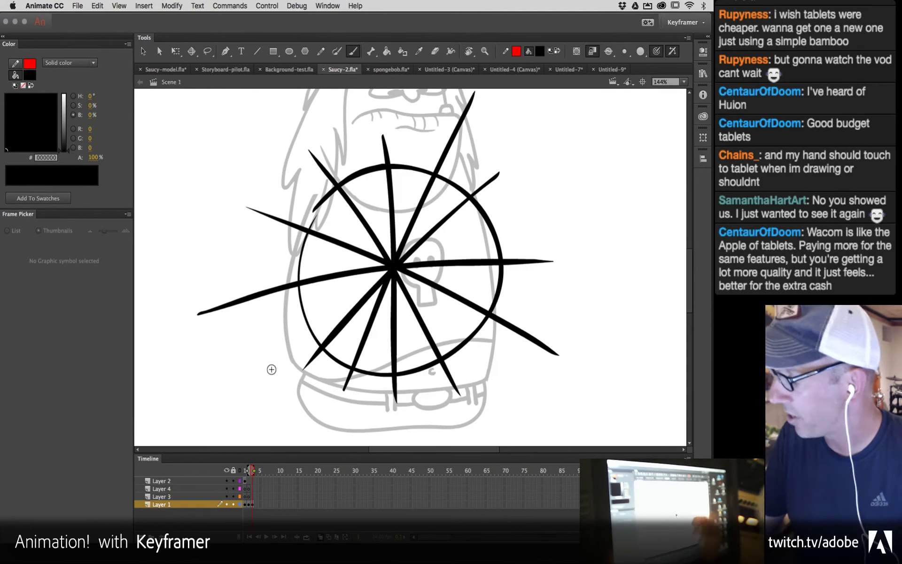
drag(238, 385, 536, 207)
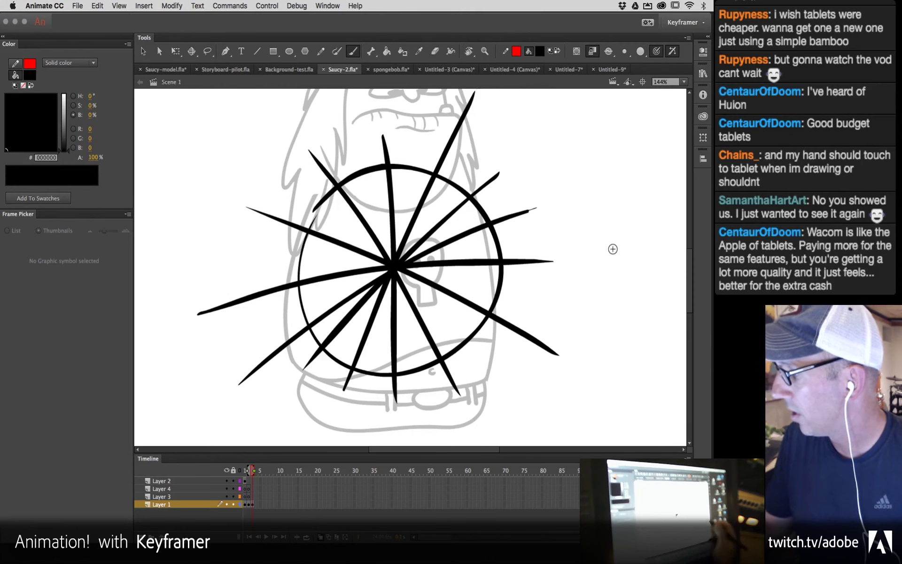
drag(578, 187, 585, 182)
drag(557, 310, 554, 323)
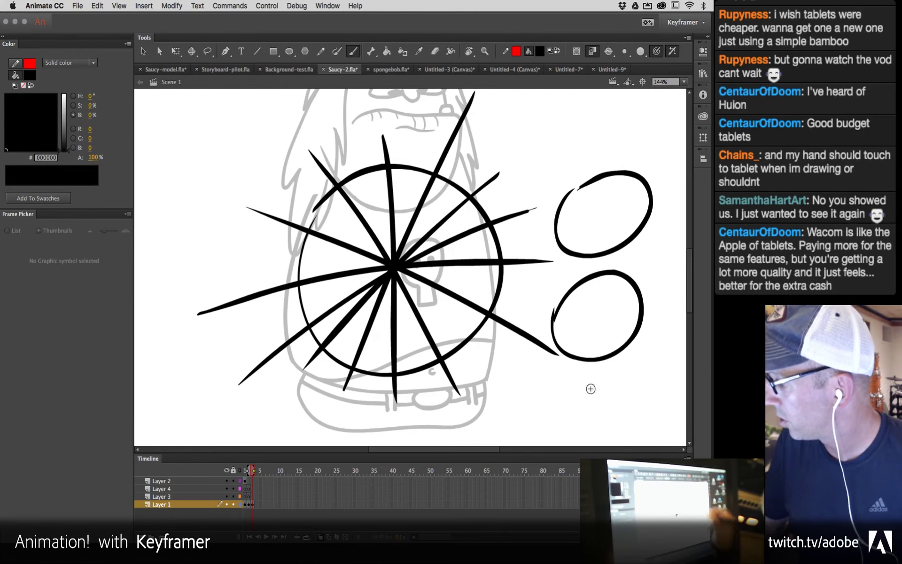
Step: Clear all the black practice strokes from the canvas and paint one new circle across the torso's right edge
key(super+a)
key(Delete)
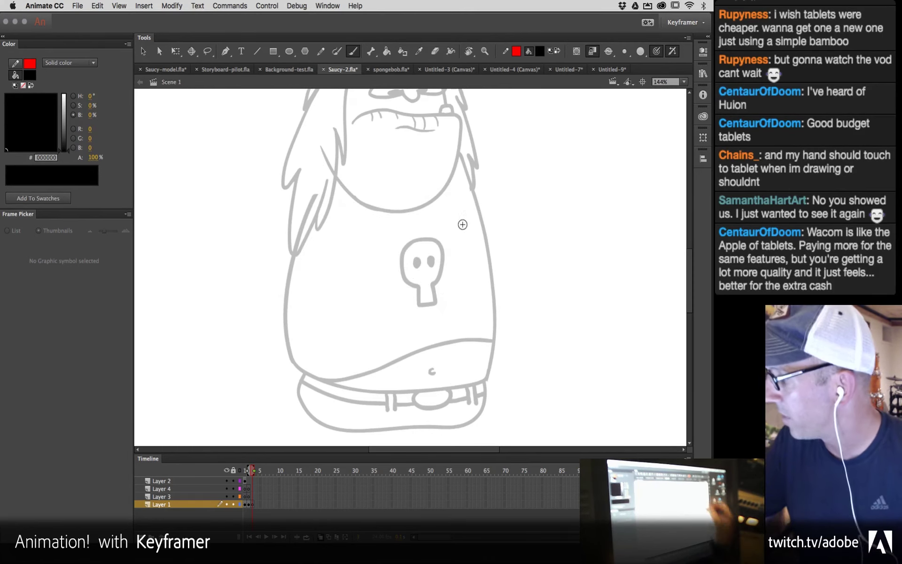
mouse_move(499, 173)
mouse_down()
mouse_move(554, 195)
mouse_move(505, 173)
mouse_up()
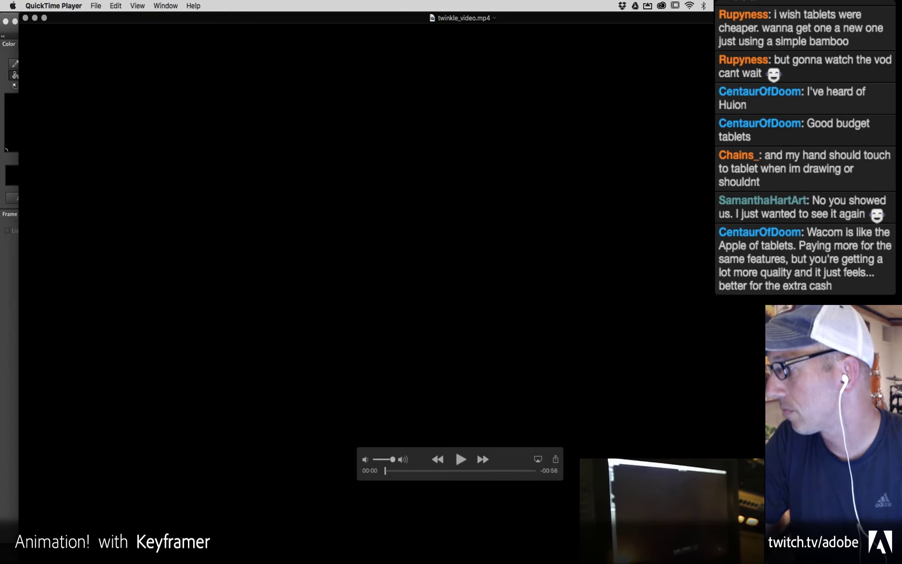
Step: In QuickTime Player, resize and reposition the twinkle_video.mp4 window to fill the visible screen width for playback, and close it after viewing
key(super+minus)
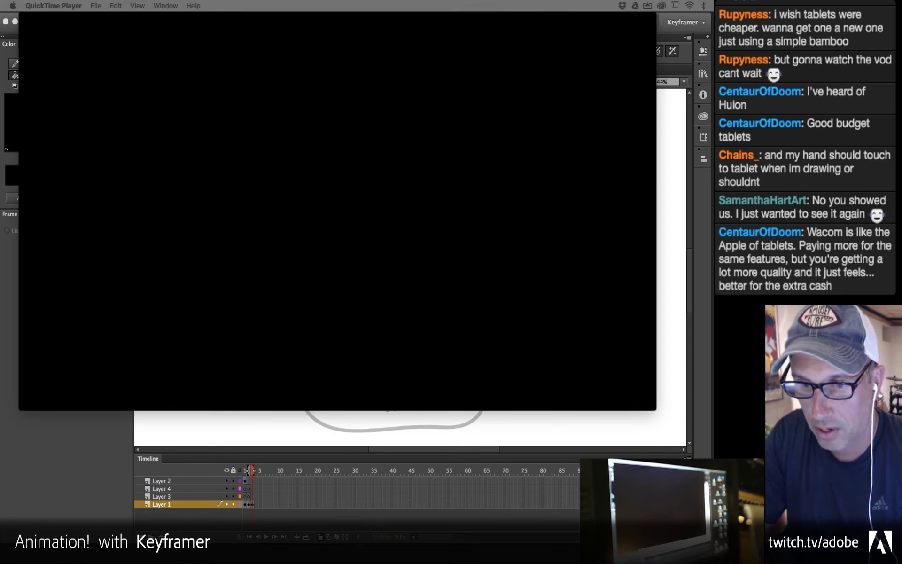
mouse_move(188, 206)
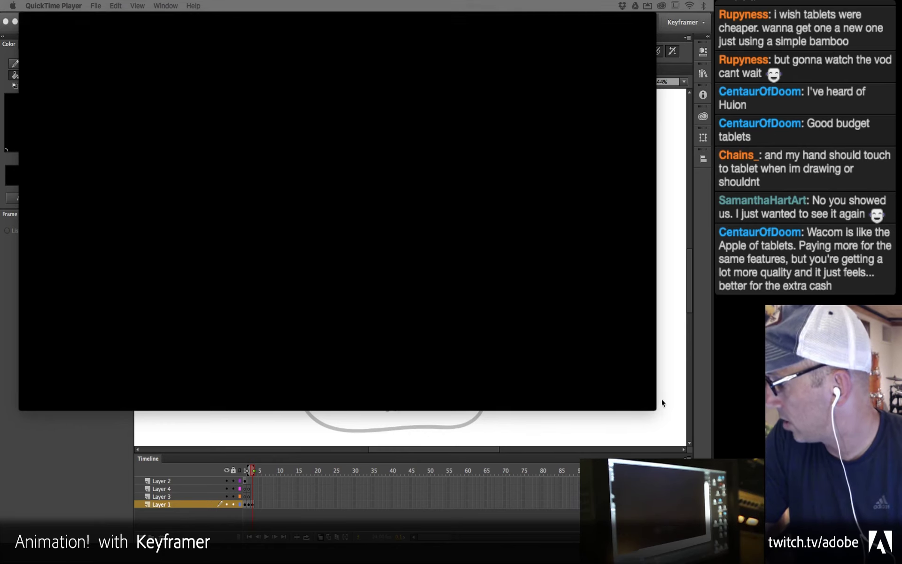
drag(656, 411, 708, 454)
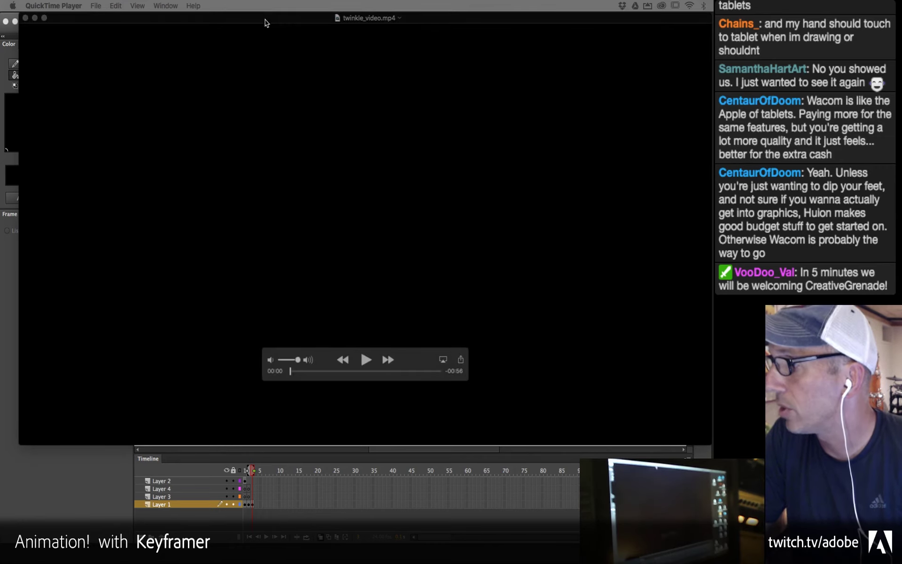
drag(265, 18, 246, 18)
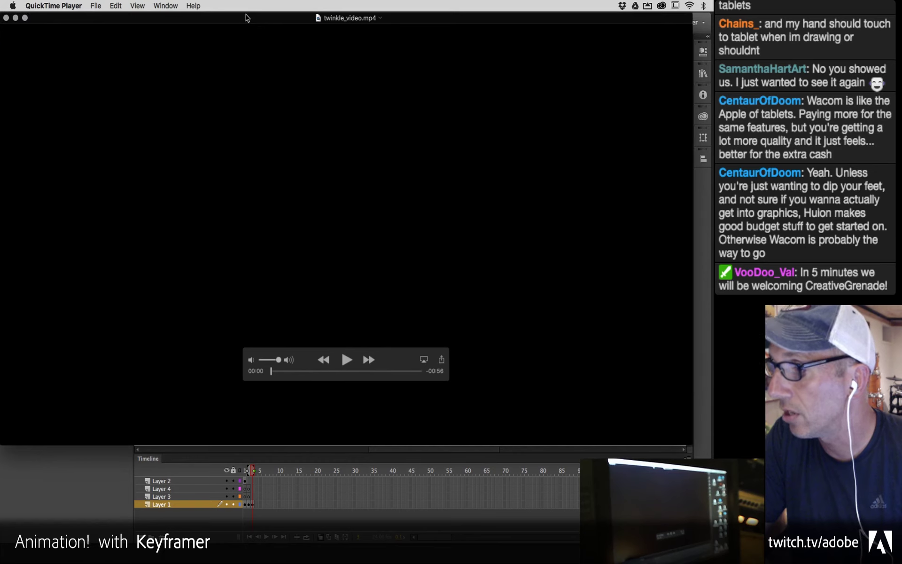
drag(692, 445, 712, 457)
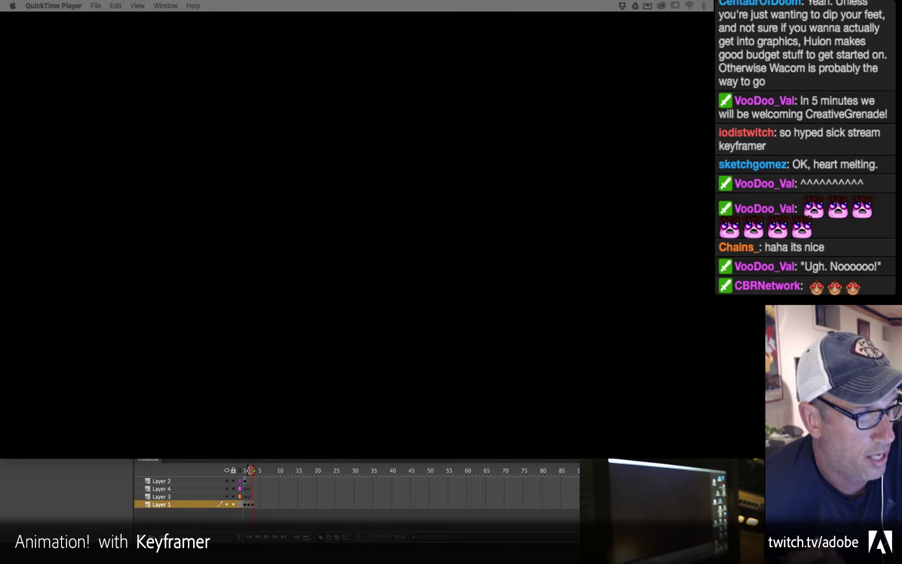
mouse_move(282, 78)
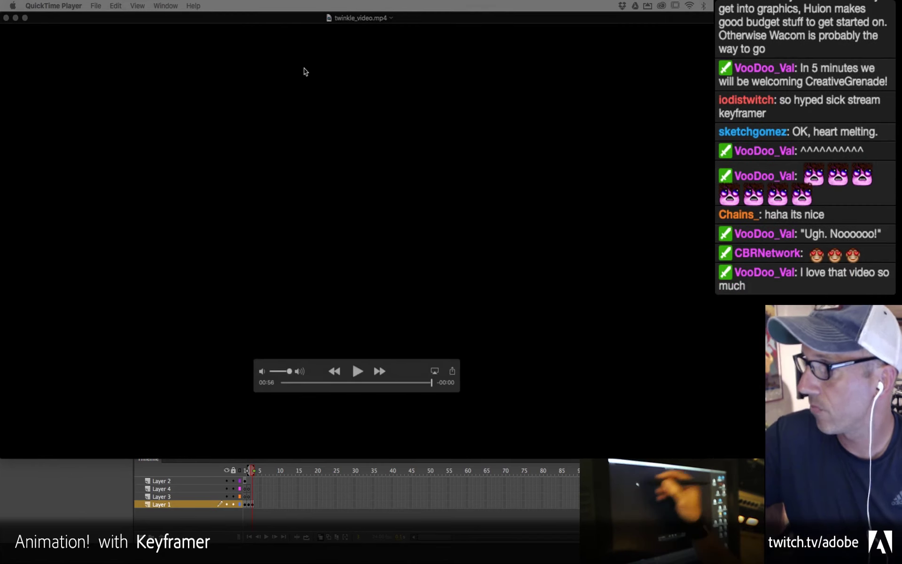
key(super+w)
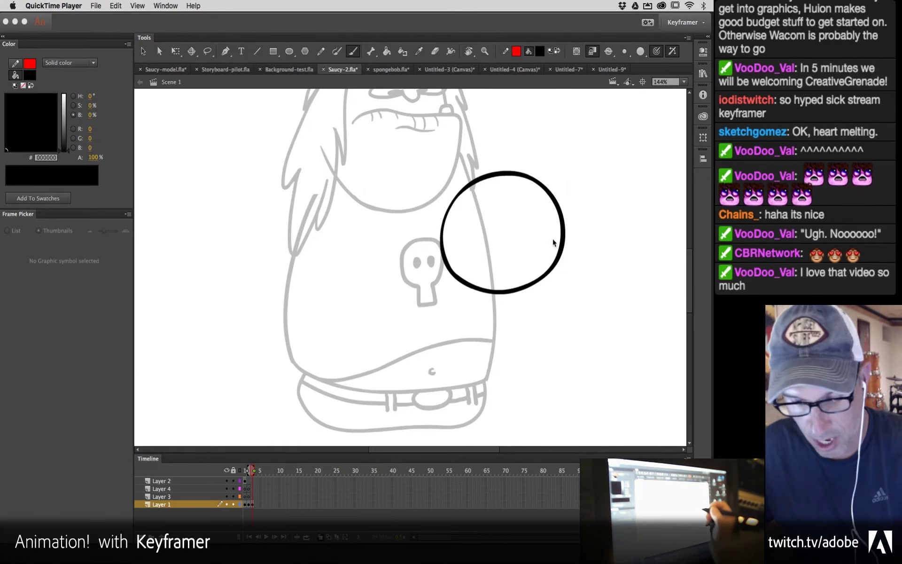
Step: Back in Animate, select the black circle across the torso's right edge and delete it
click(530, 286)
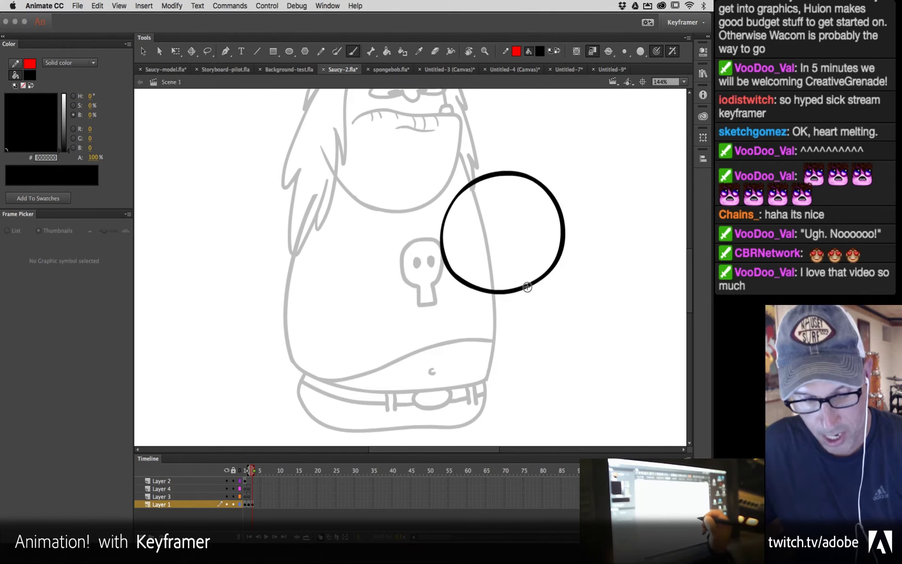
key(v)
click(527, 289)
key(Delete)
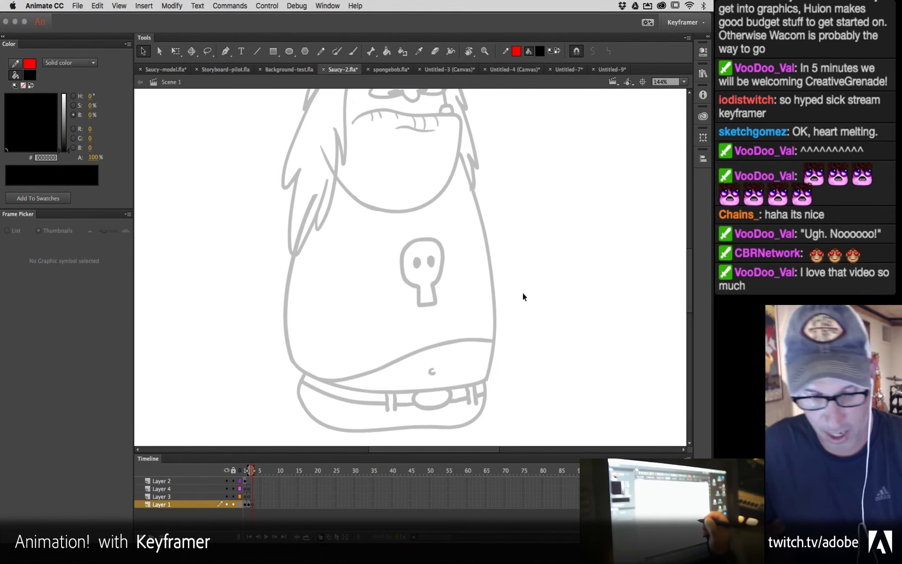